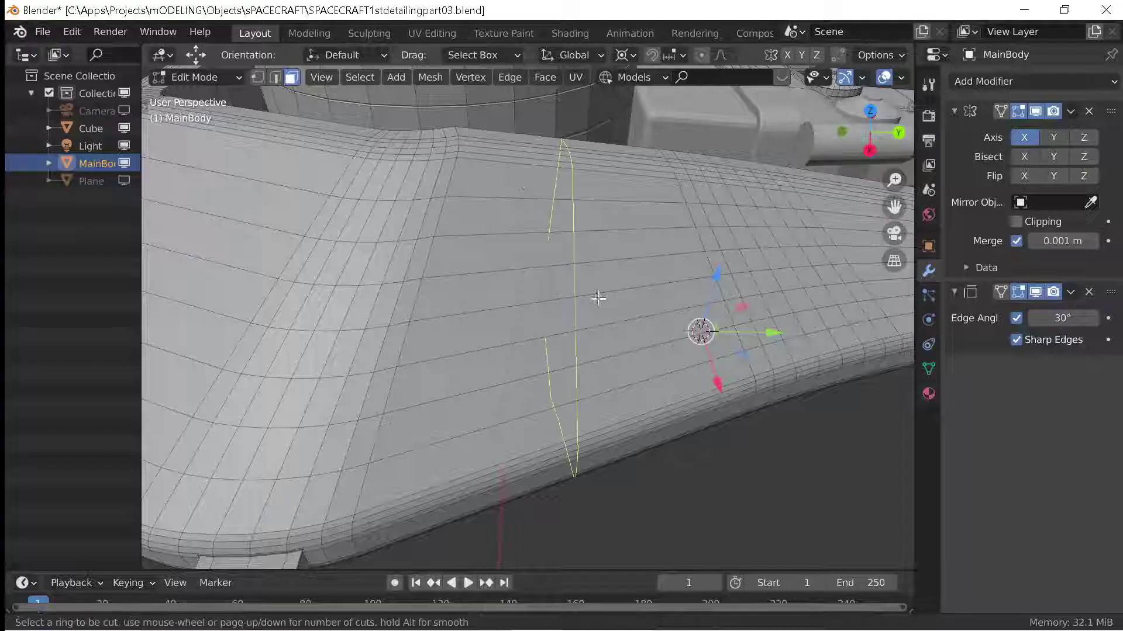
Add an edge loop across the hull and select the faces for the hatch panel.
{"action": "left_click", "coordinate": [598, 298]}
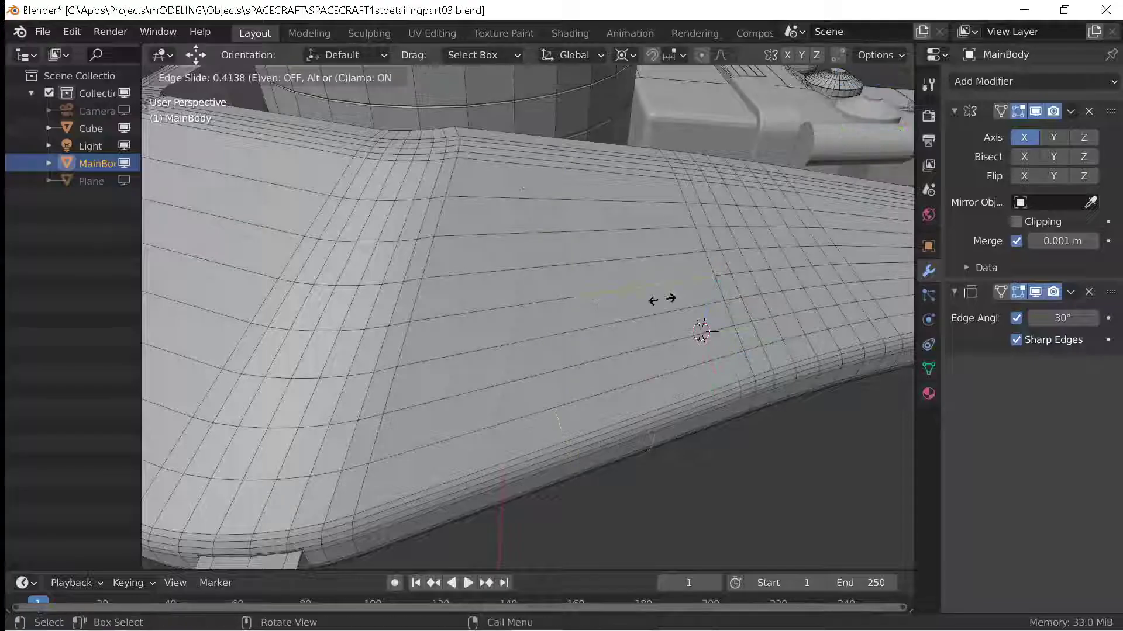
{"action": "left_click", "coordinate": [536, 299]}
{"action": "left_click", "coordinate": [515, 309]}
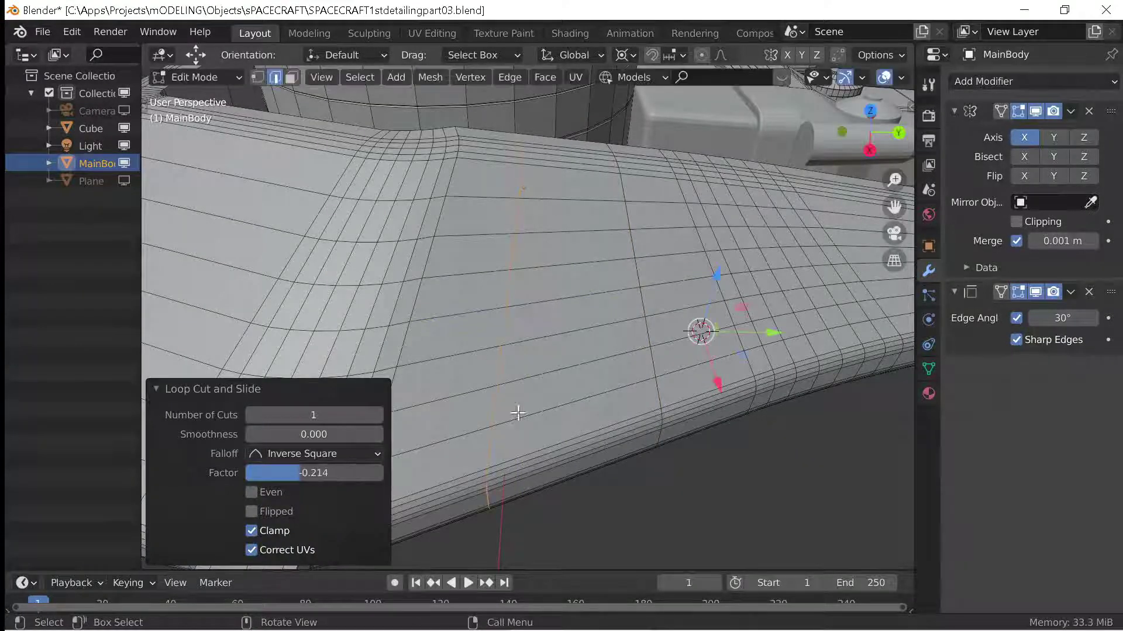
{"action": "left_click", "coordinate": [290, 77]}
{"action": "left_click", "coordinate": [555, 251]}
{"action": "left_click", "coordinate": [556, 287], "text": "shift"}
{"action": "left_click", "coordinate": [569, 187]}
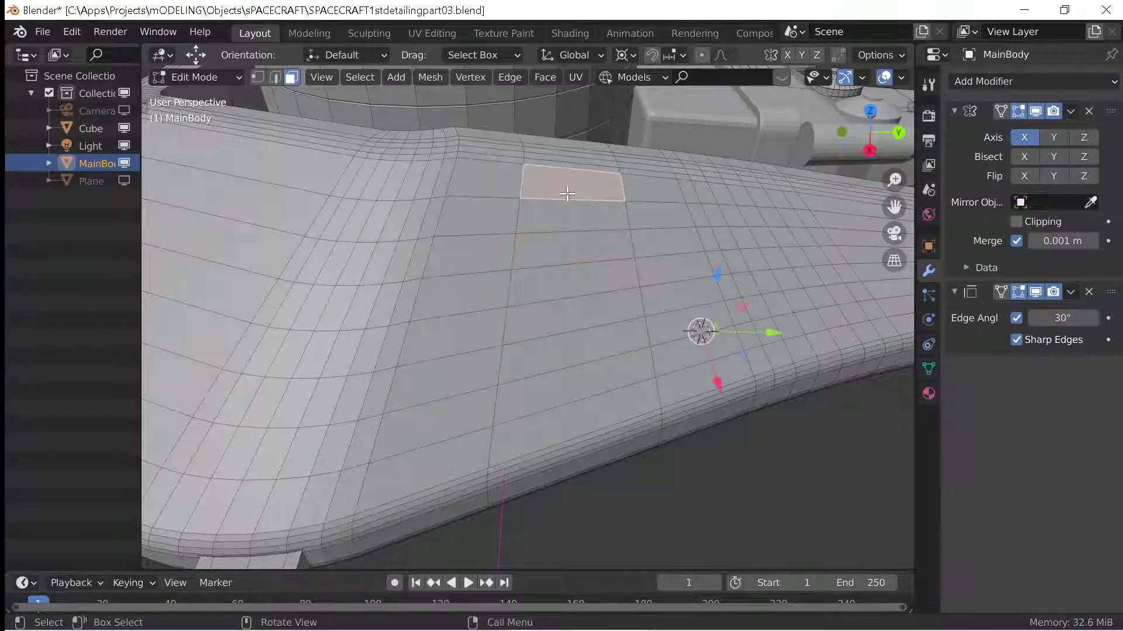
{"action": "left_click", "coordinate": [565, 216], "text": "shift"}
Inset the hatch faces by 0.005241 m and extrude them inward along their normals.
{"action": "key", "text": "KP_Decimal"}
{"action": "key", "text": "x"}
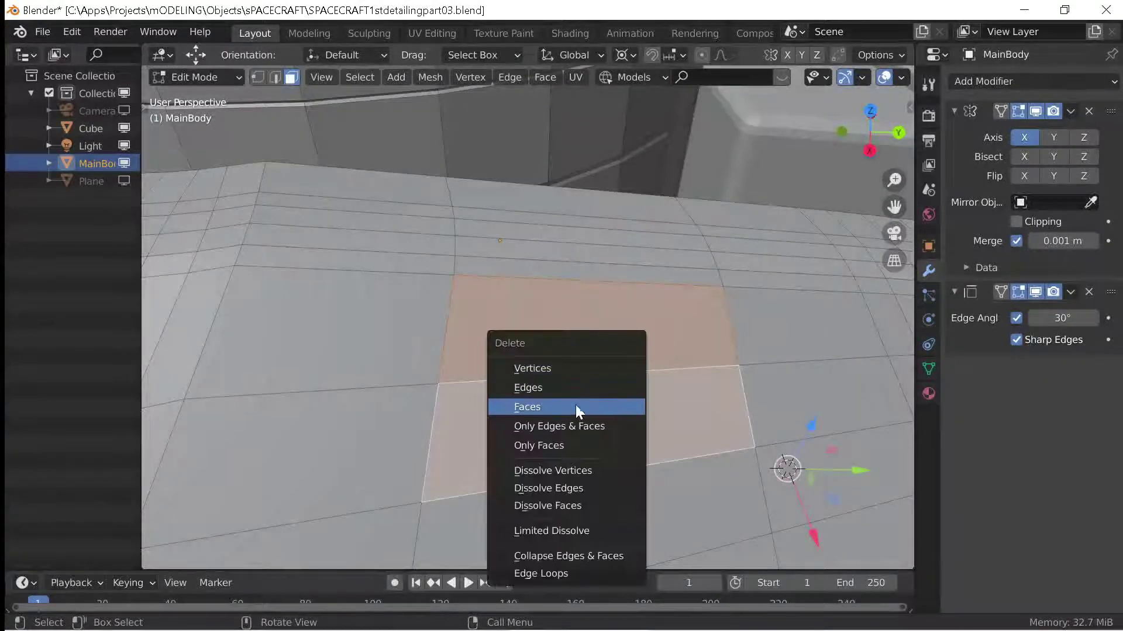
{"action": "key", "text": "Escape"}
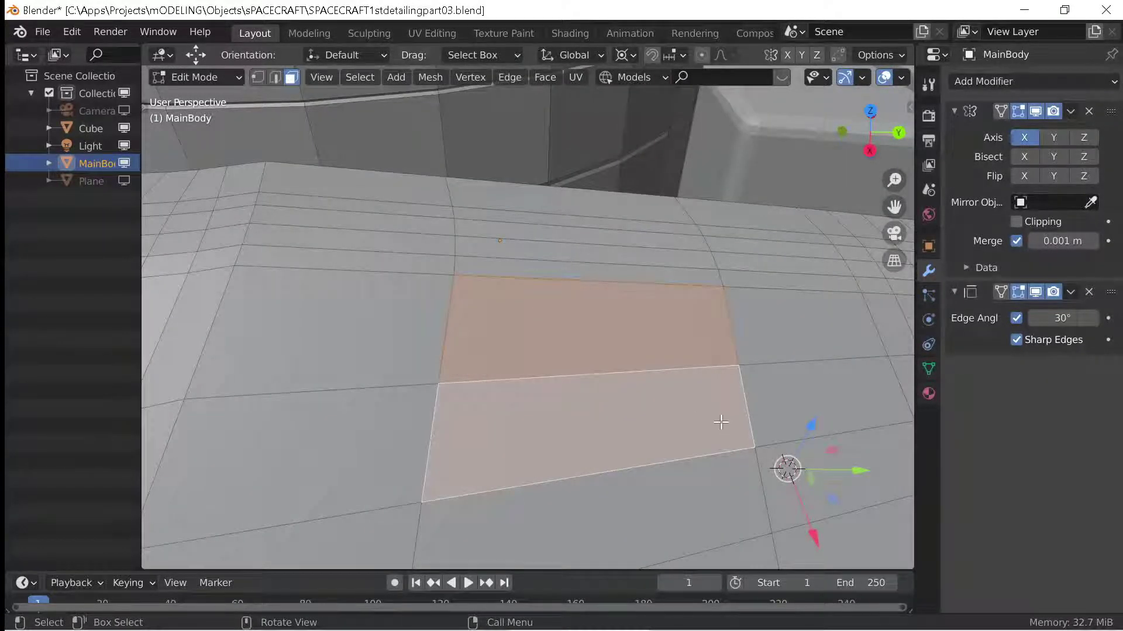
{"action": "key", "text": "i"}
{"action": "left_click", "coordinate": [714, 415]}
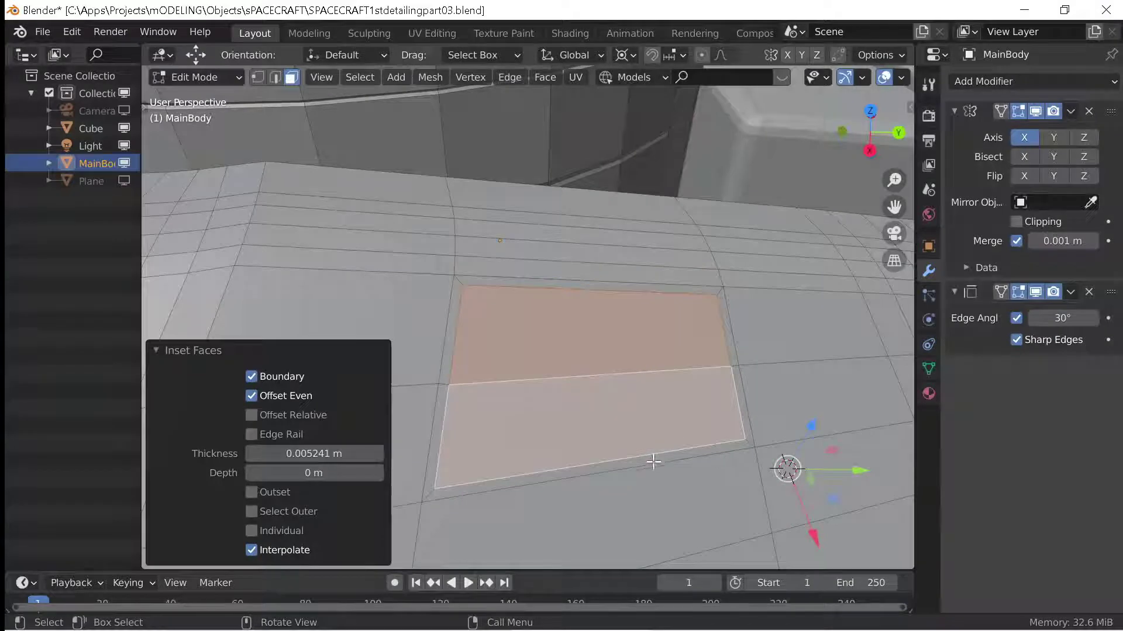
{"action": "key", "text": "alt+e"}
{"action": "left_click", "coordinate": [722, 494]}
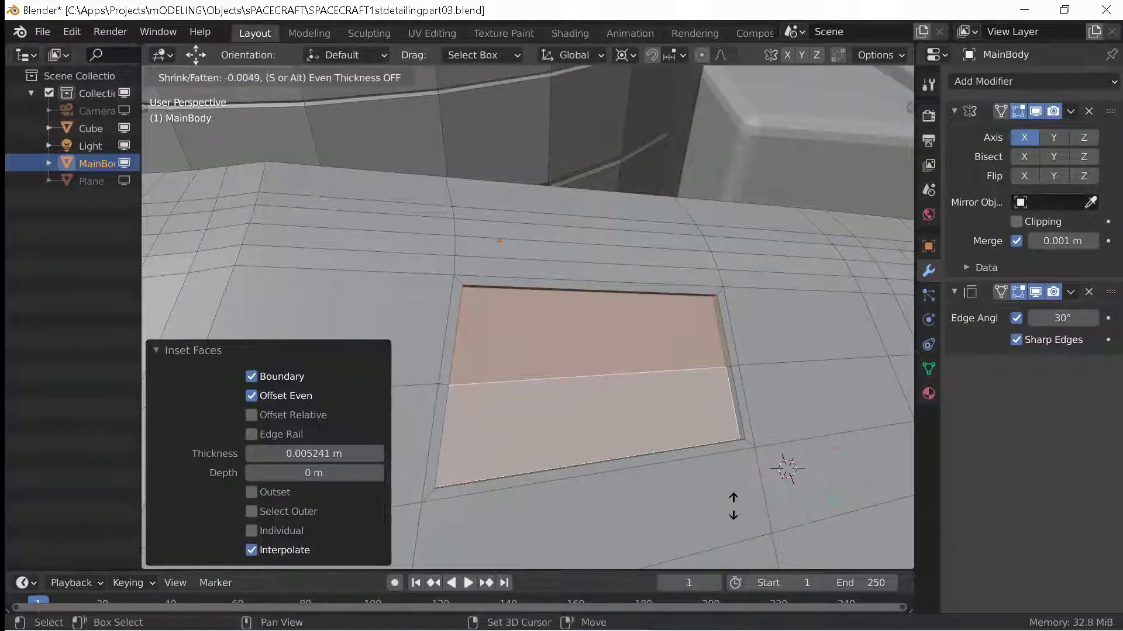
{"action": "left_click", "coordinate": [720, 486]}
Bevel the panel's groove edges by 0.00261 m with 2 segments.
{"action": "middle_click_drag", "start_coordinate": [672, 451], "coordinate": [707, 441]}
{"action": "scroll", "coordinate": [701, 428], "scroll_direction": "up", "scroll_amount": 3}
{"action": "scroll", "coordinate": [702, 428], "scroll_direction": "down", "scroll_amount": 3}
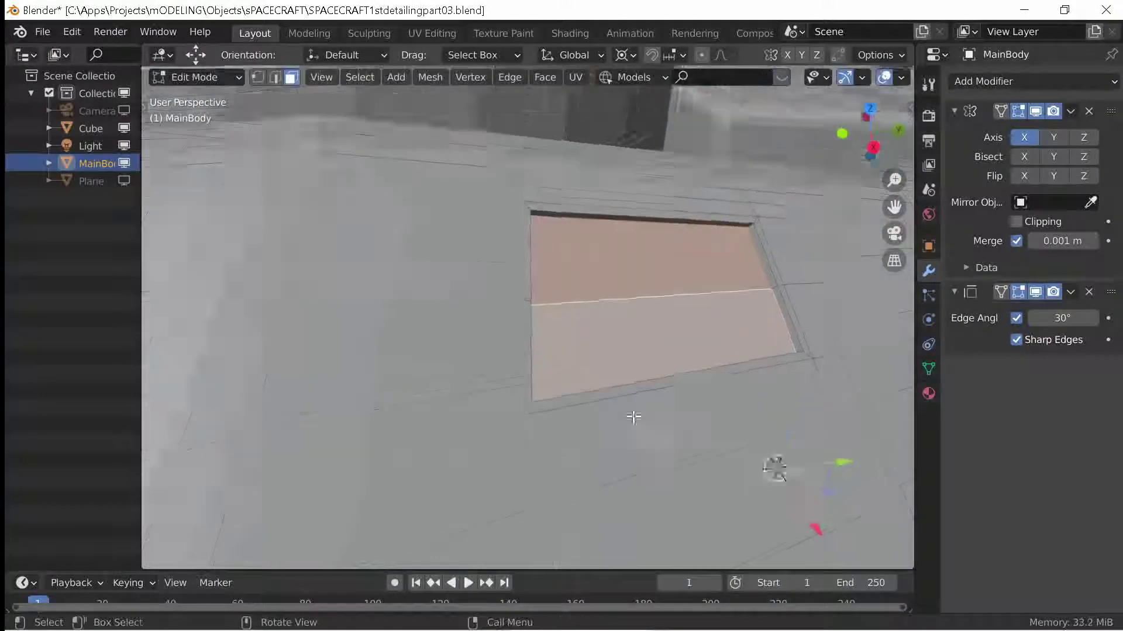
{"action": "middle_click_drag", "start_coordinate": [634, 414], "coordinate": [594, 263]}
{"action": "scroll", "coordinate": [551, 321], "scroll_direction": "up", "scroll_amount": 4}
{"action": "left_click", "coordinate": [275, 76]}
{"action": "scroll", "coordinate": [471, 323], "scroll_direction": "down", "scroll_amount": 3}
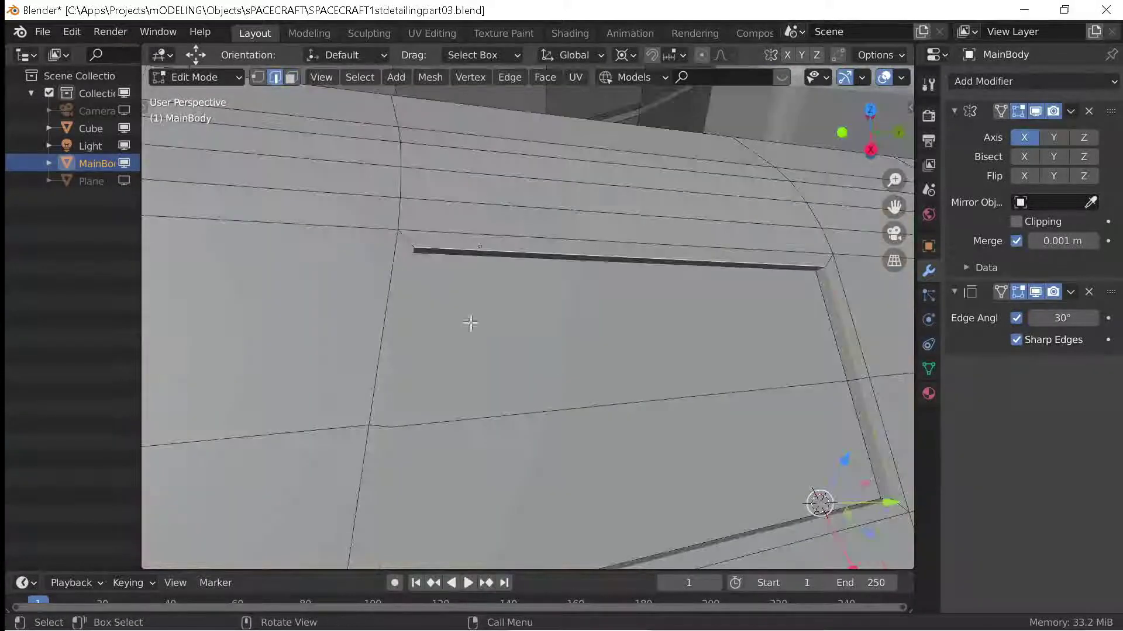
{"action": "key", "text": "ctrl+b"}
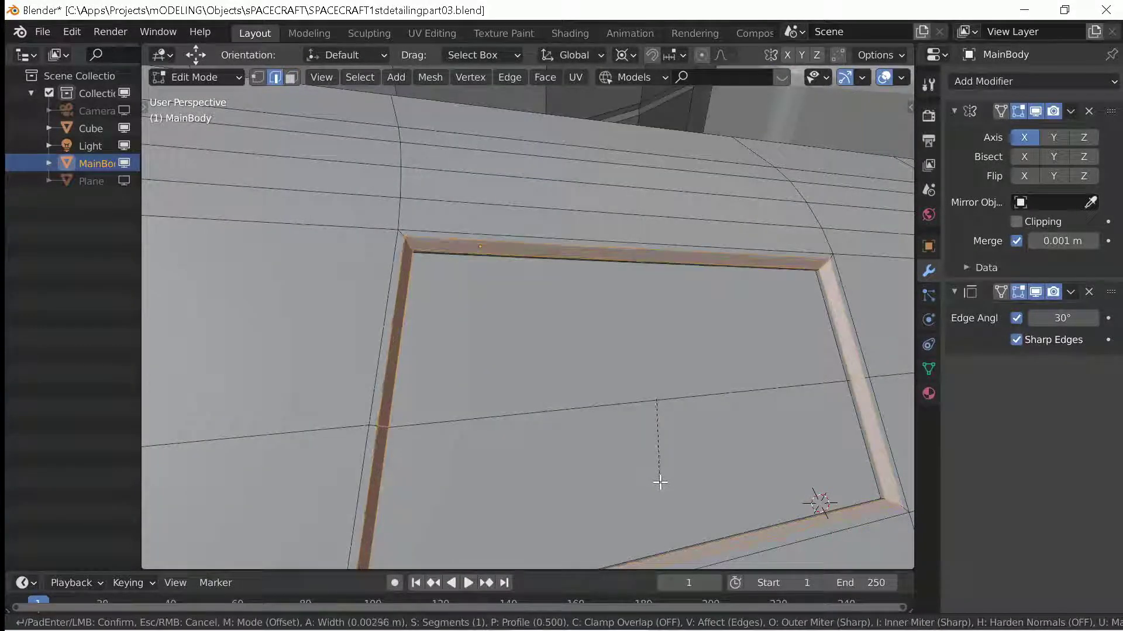
{"action": "left_click", "coordinate": [660, 477]}
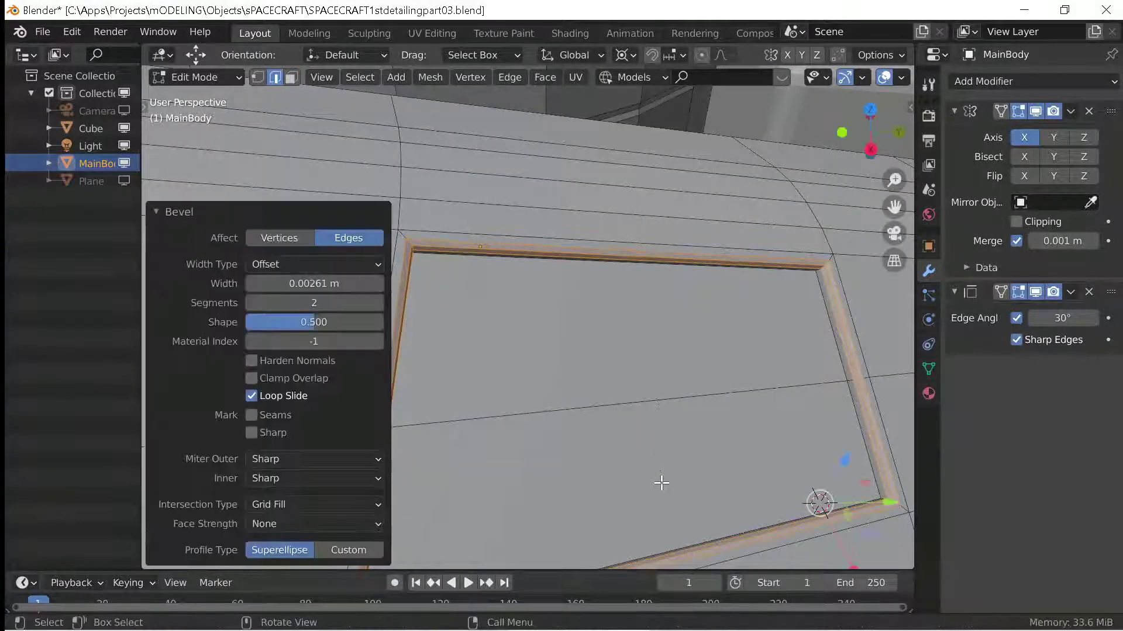
{"action": "scroll", "coordinate": [644, 456], "scroll_direction": "down", "scroll_amount": 3}
{"action": "key", "text": "Tab"}
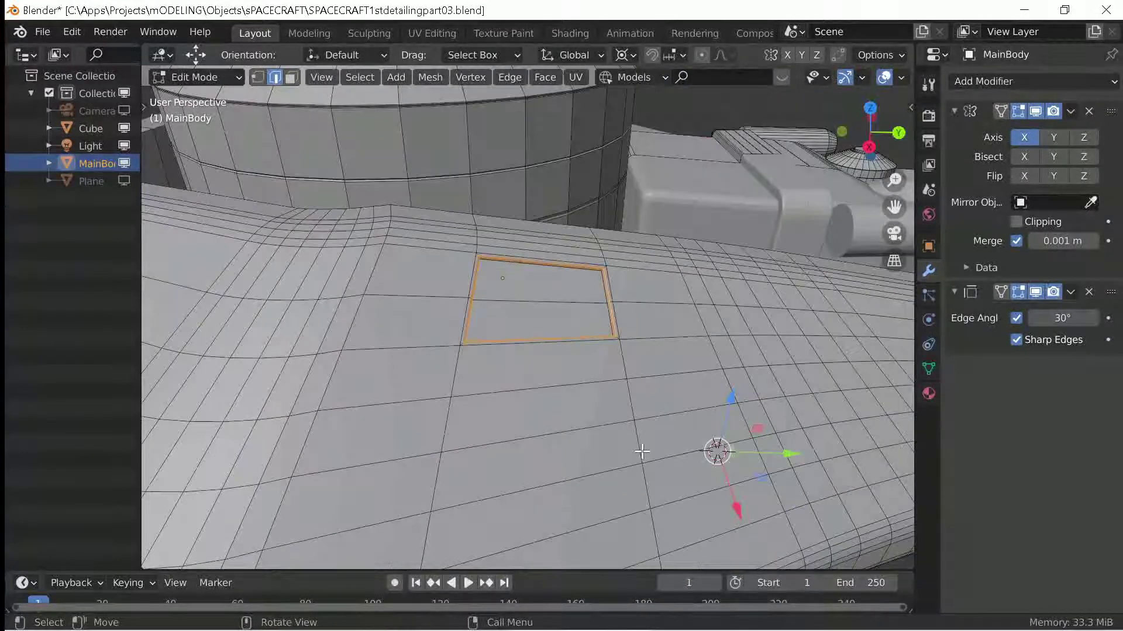
{"action": "middle_click_drag", "start_coordinate": [558, 484], "coordinate": [560, 321], "text": "shift"}
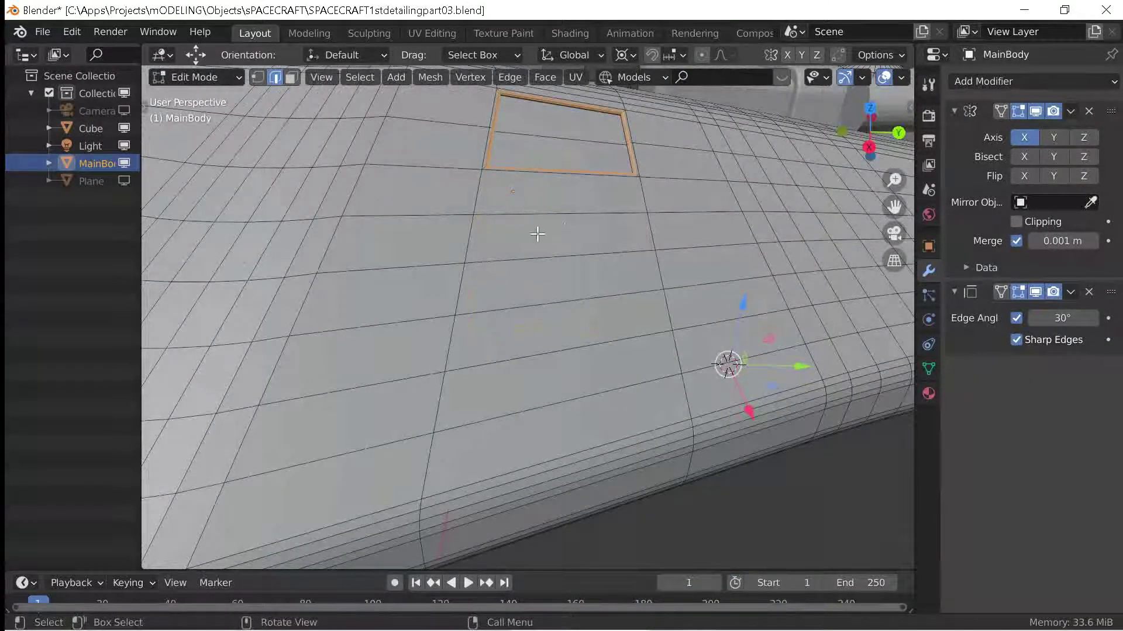
Knife-cut small rectangular faces into the hull just below the hatch panel.
{"action": "key", "text": "g"}
{"action": "key", "text": "Escape"}
{"action": "key", "text": "k"}
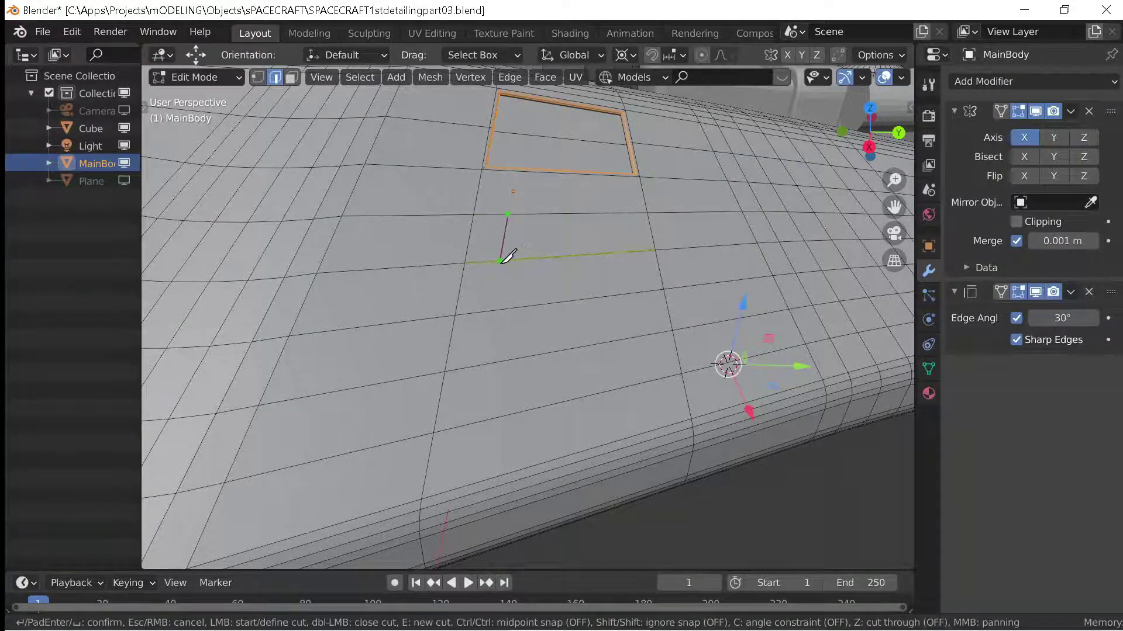
{"action": "key", "text": "Escape"}
{"action": "key", "text": "k"}
{"action": "key", "text": "Return"}
Select a small knife-cut face and try extruding it along its normal with zero offset.
{"action": "left_click", "coordinate": [290, 77]}
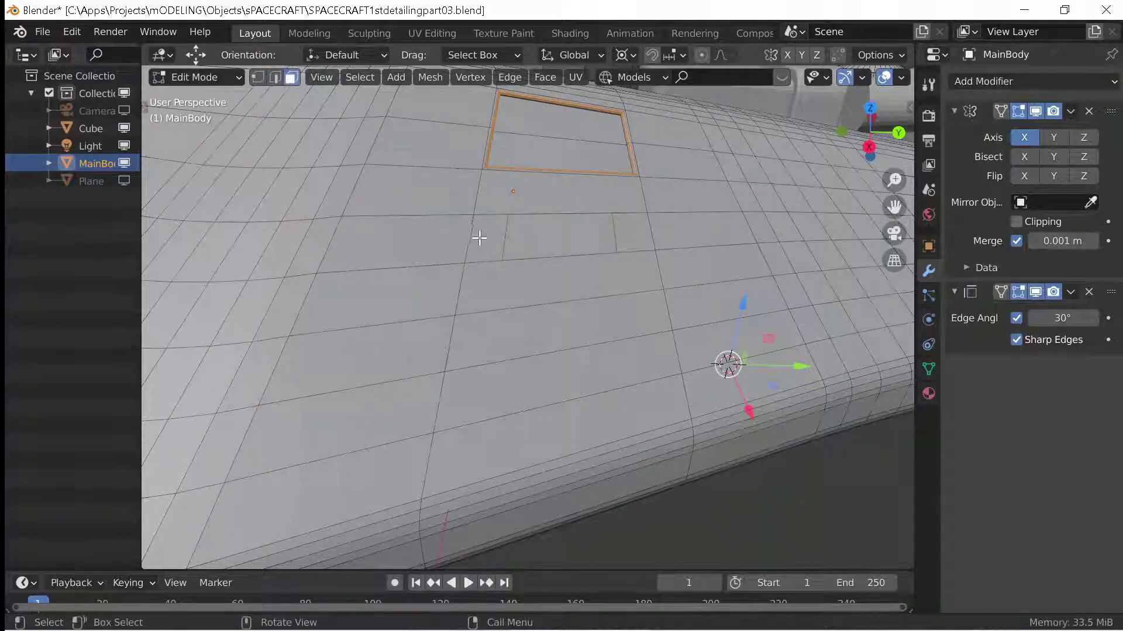
{"action": "left_click", "coordinate": [482, 238]}
{"action": "middle_click_drag", "start_coordinate": [616, 358], "coordinate": [518, 380]}
{"action": "key", "text": "alt+e"}
{"action": "left_click", "coordinate": [602, 325]}
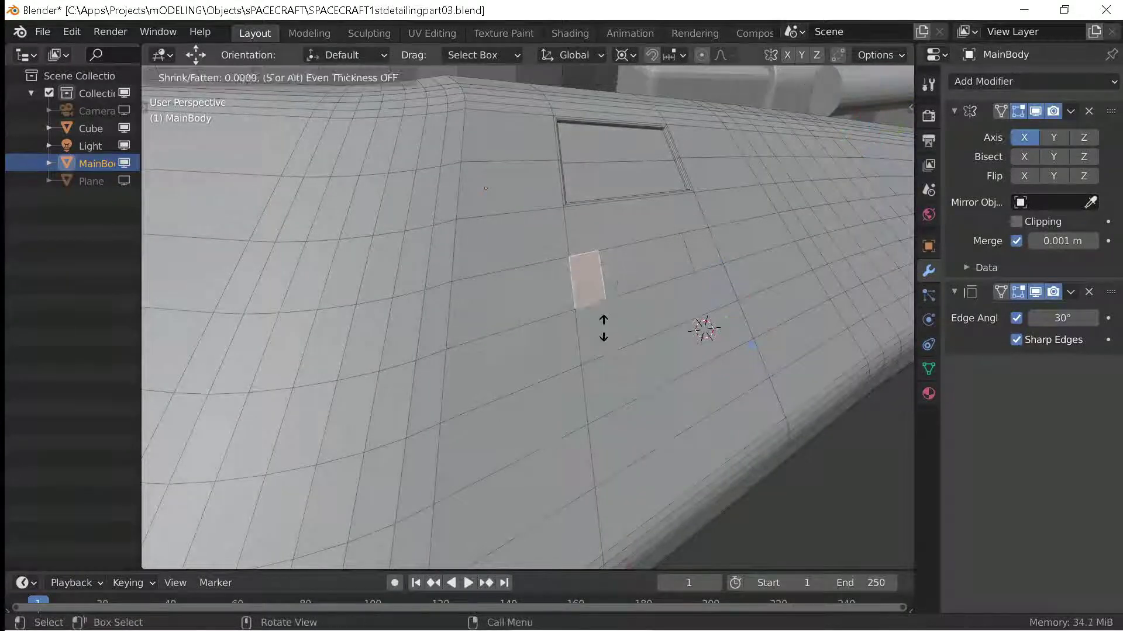
{"action": "right_click", "coordinate": [601, 325]}
{"action": "middle_click_drag", "start_coordinate": [601, 326], "coordinate": [615, 377]}
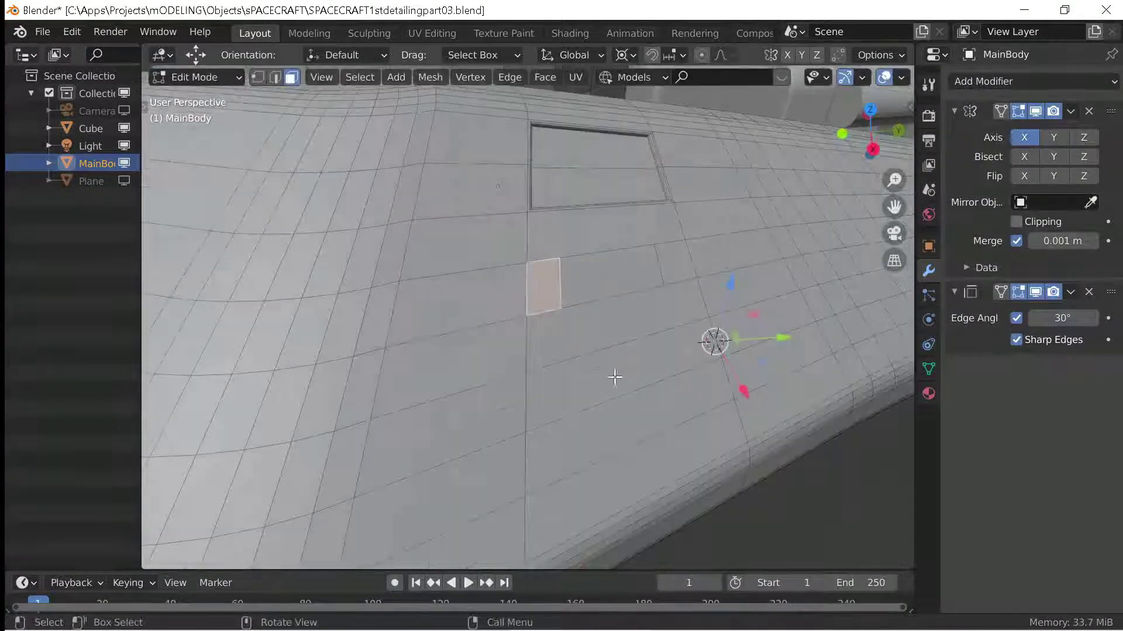
Try insetting both small faces, then abandon a loop cut and another knife cut.
{"action": "left_click", "coordinate": [671, 282], "text": "shift"}
{"action": "key", "text": "i"}
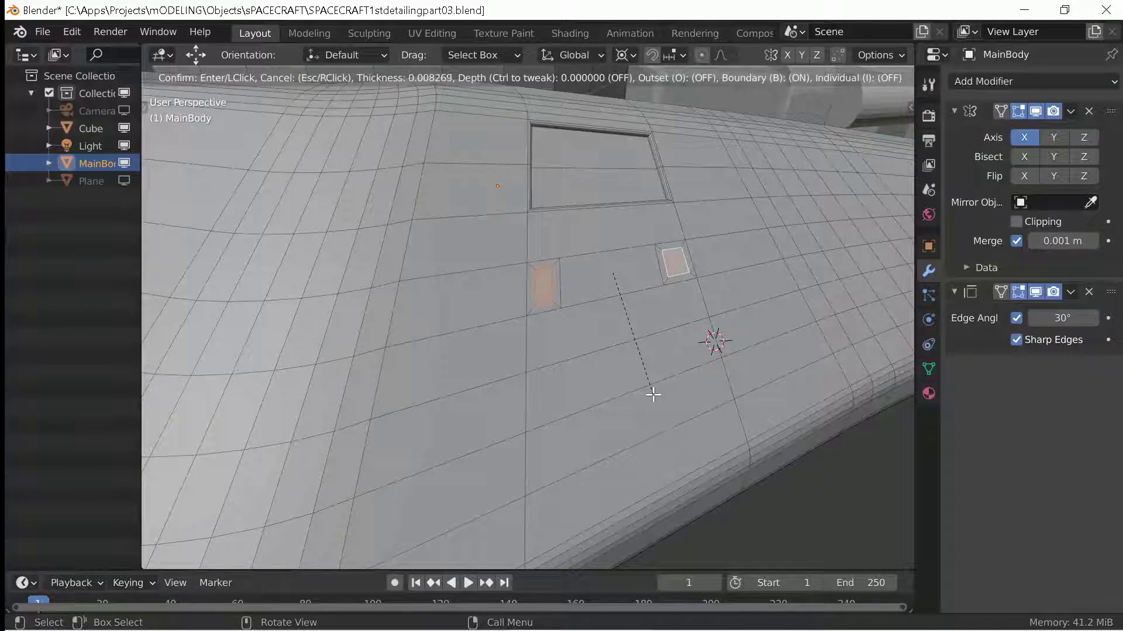
{"action": "key", "text": "Escape"}
{"action": "key", "text": "ctrl+z"}
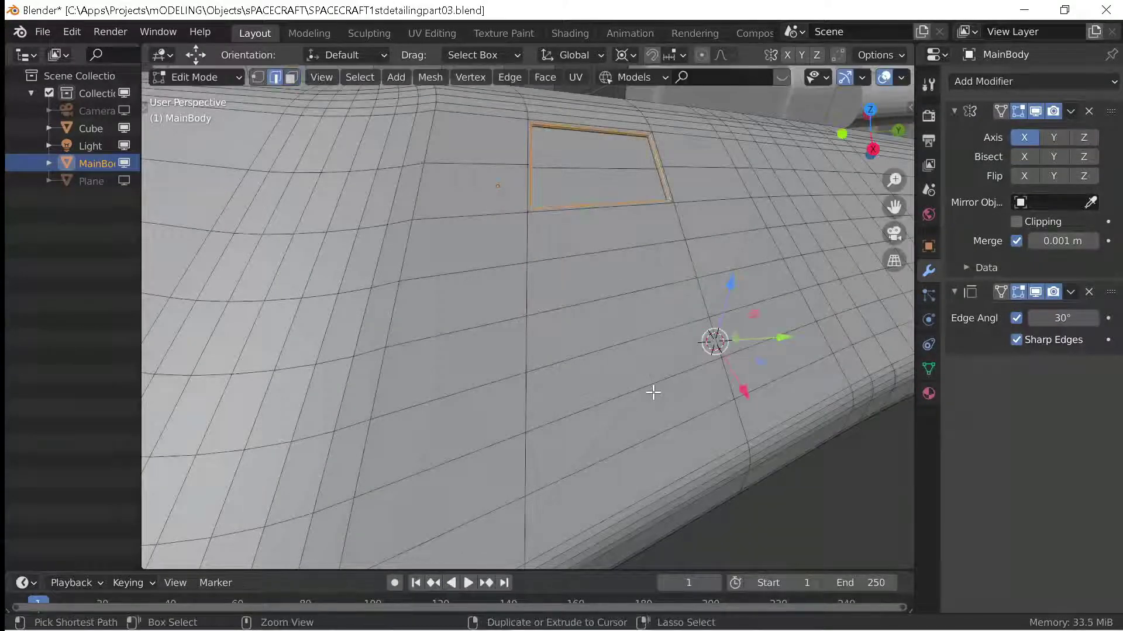
{"action": "key", "text": "ctrl+r"}
{"action": "key", "text": "Escape"}
{"action": "key", "text": "k"}
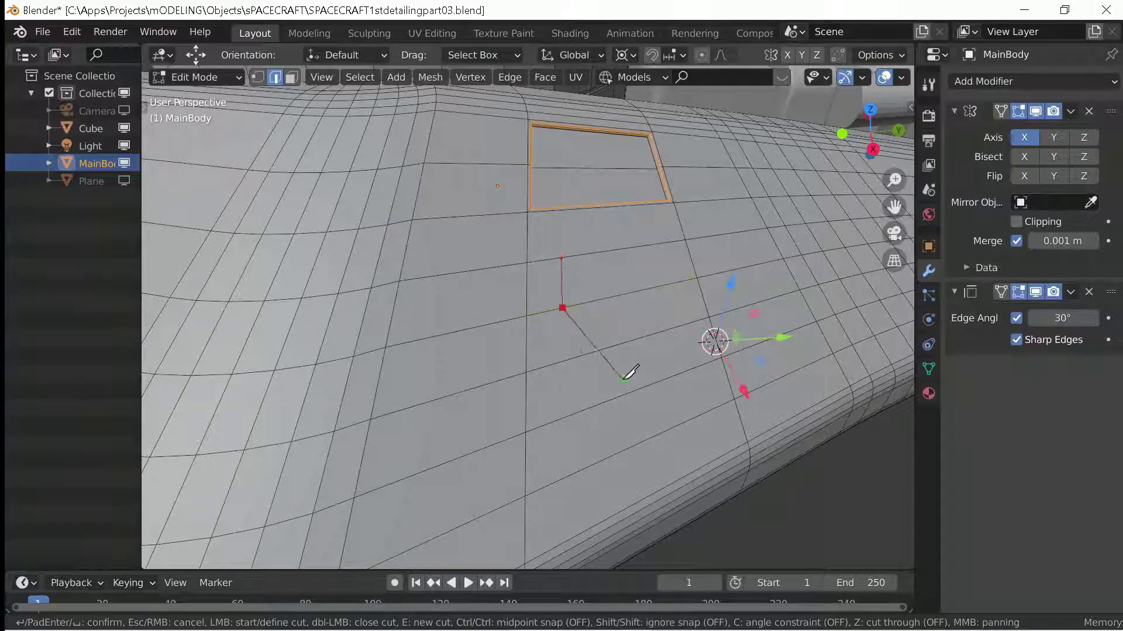
{"action": "middle_click_drag", "start_coordinate": [614, 363], "coordinate": [548, 221]}
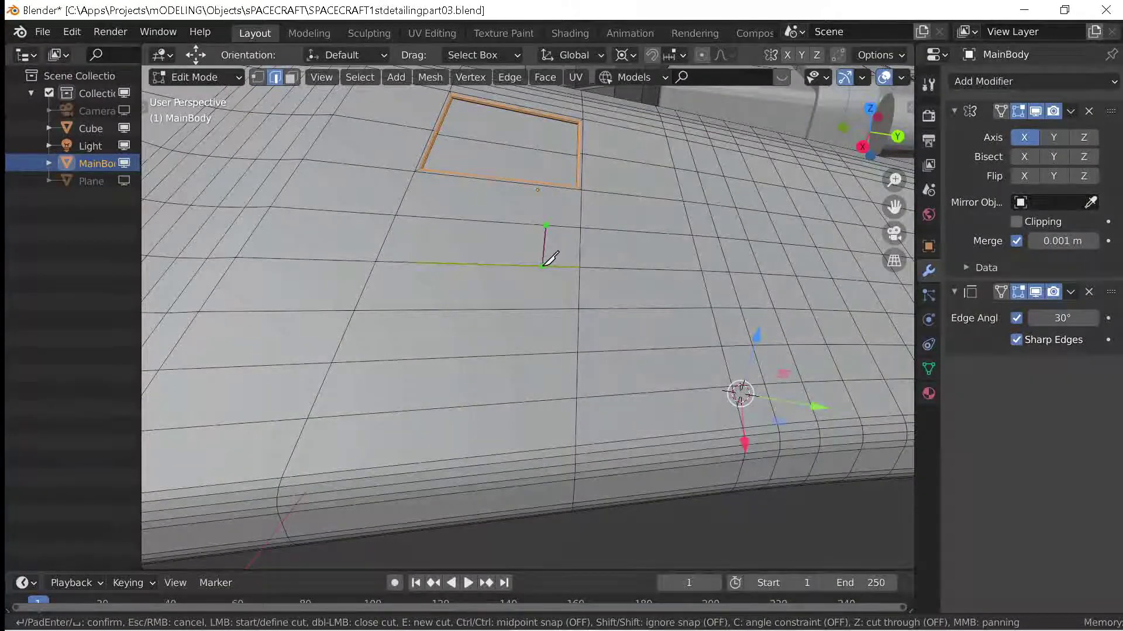
{"action": "key", "text": "Escape"}
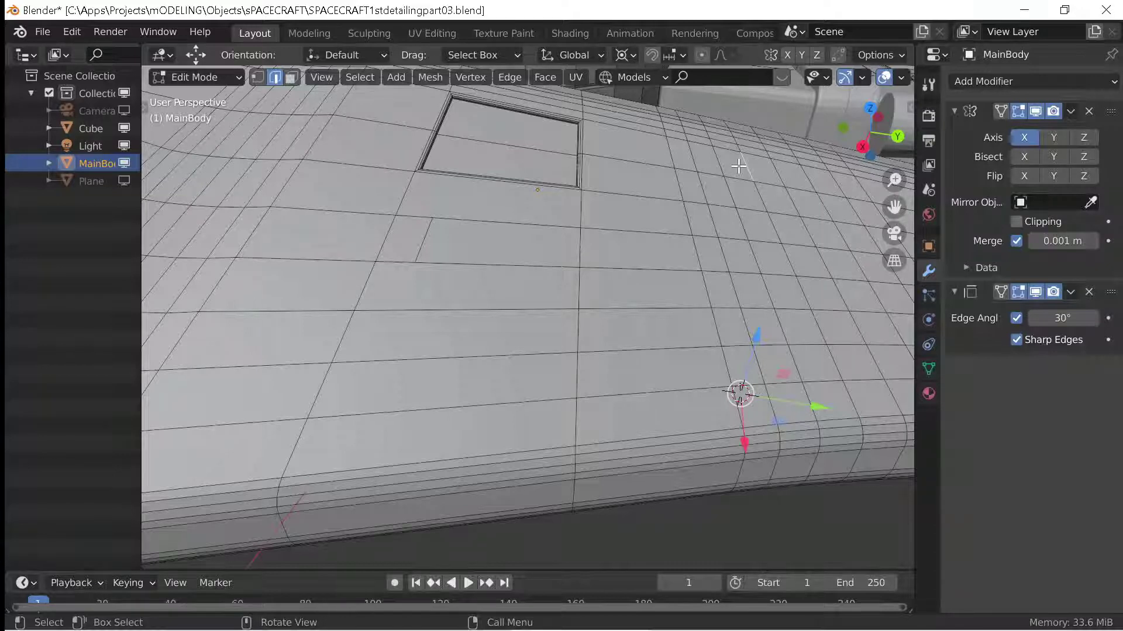
Inset the two small faces and shrink them inward with Alt+S to form recesses.
{"action": "key", "text": "k"}
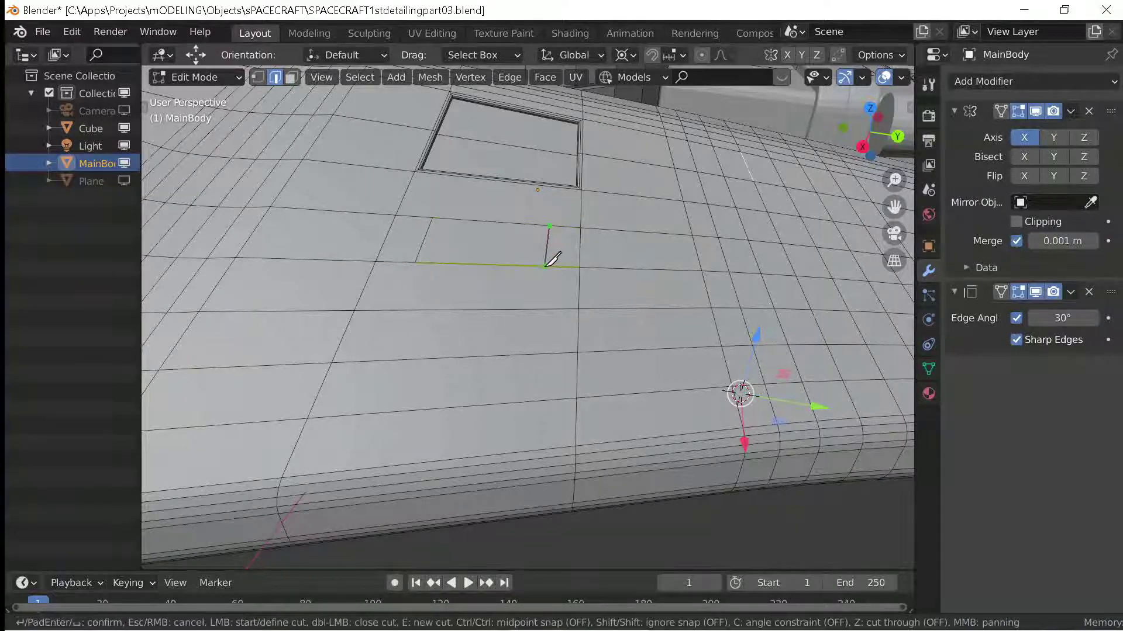
{"action": "key", "text": "Escape"}
{"action": "scroll", "coordinate": [497, 261], "scroll_direction": "up", "scroll_amount": 4}
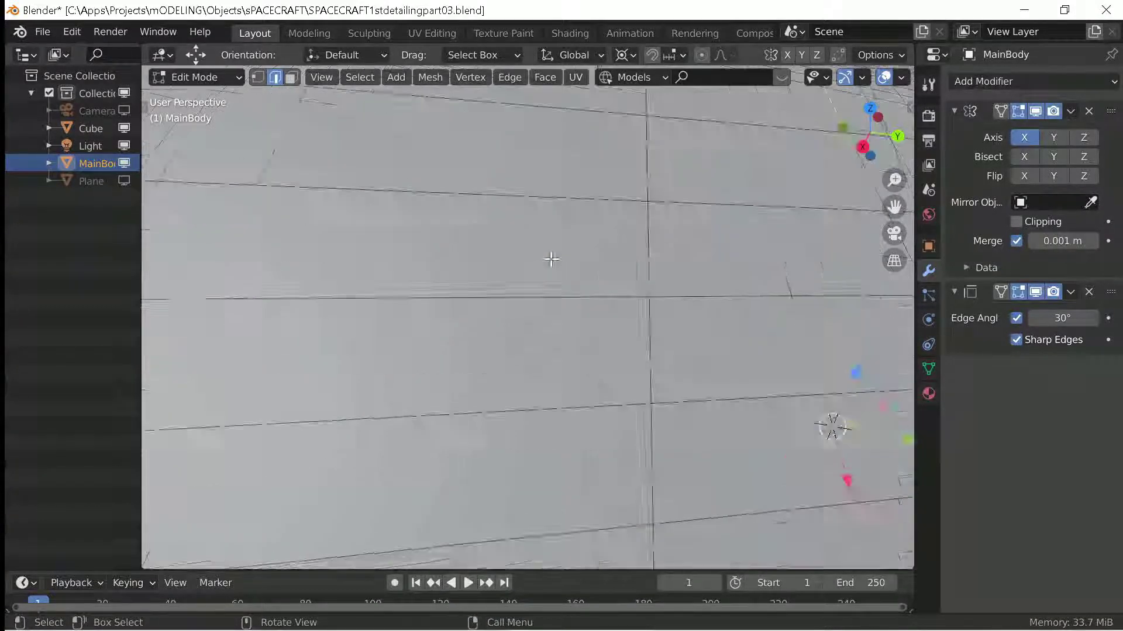
{"action": "scroll", "coordinate": [351, 143], "scroll_direction": "down", "scroll_amount": 2}
{"action": "key", "text": "3"}
{"action": "left_click", "coordinate": [349, 202]}
{"action": "left_click", "coordinate": [579, 215]}
{"action": "key", "text": "i"}
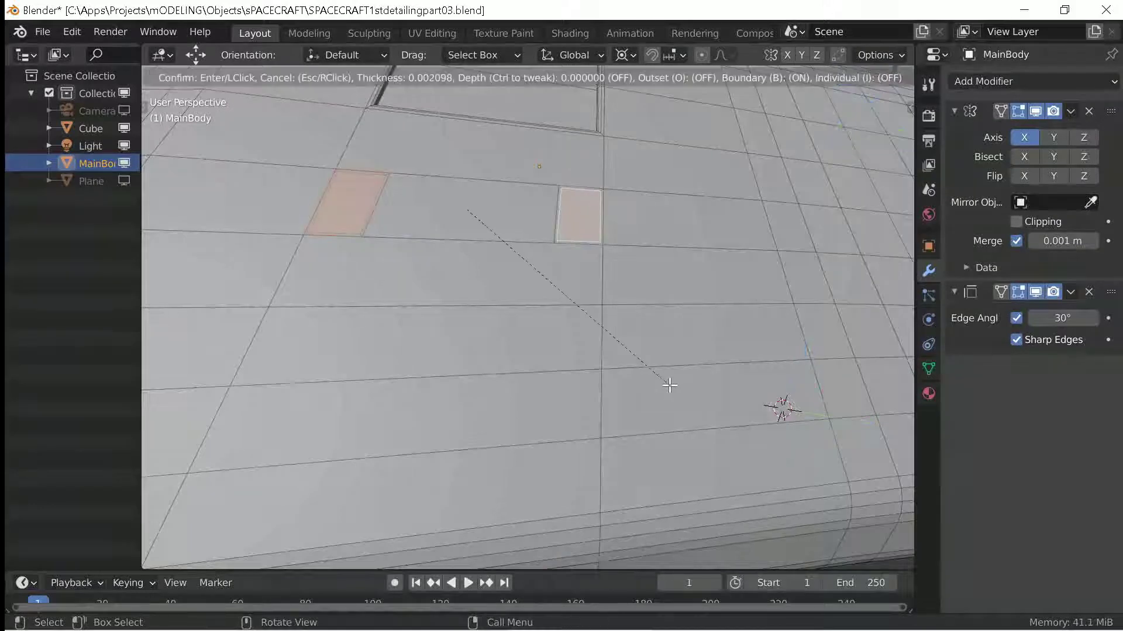
{"action": "left_click", "coordinate": [670, 385]}
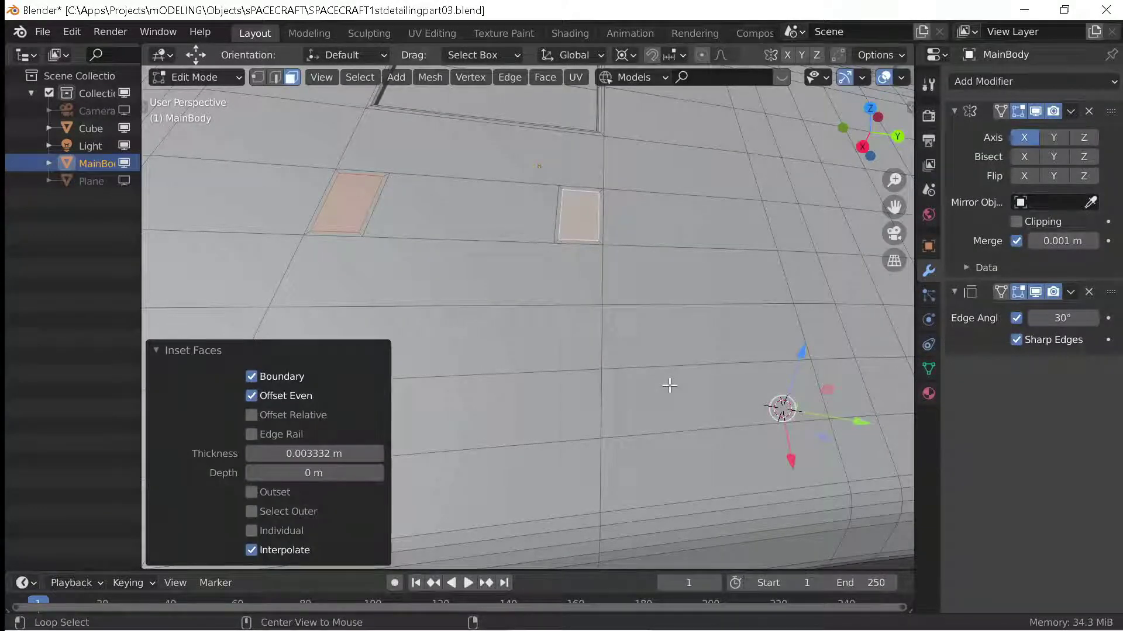
{"action": "key", "text": "alt+s"}
{"action": "left_click", "coordinate": [667, 383]}
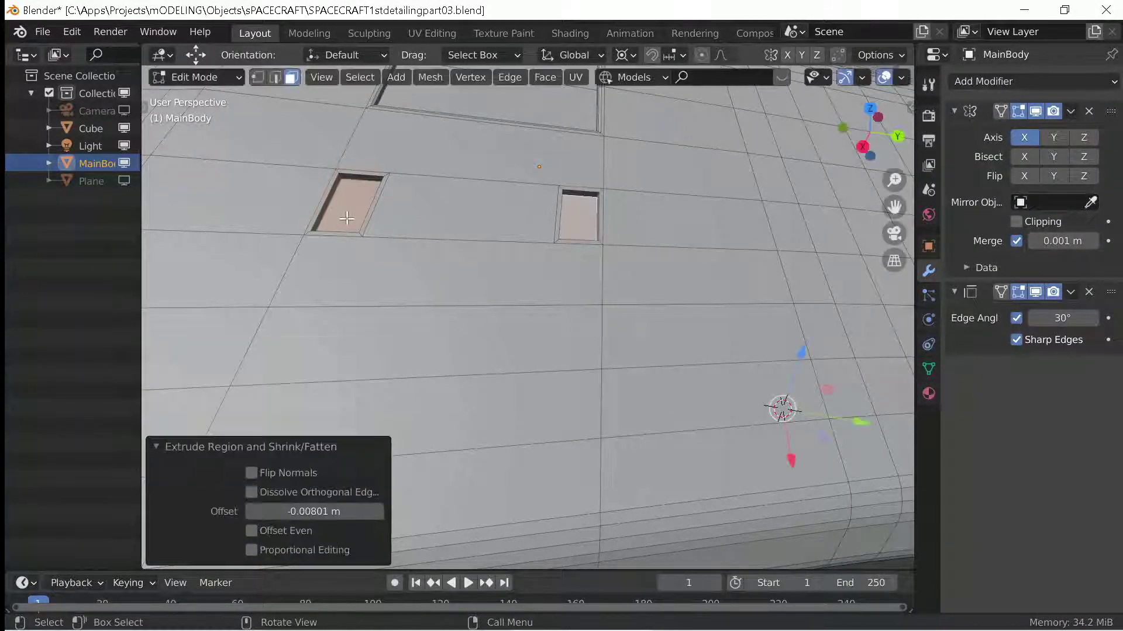
Bevel the recess rim loops by 0.00219 m with 2 segments.
{"action": "scroll", "coordinate": [427, 295], "scroll_direction": "up", "scroll_amount": 5}
{"action": "left_click", "coordinate": [273, 82]}
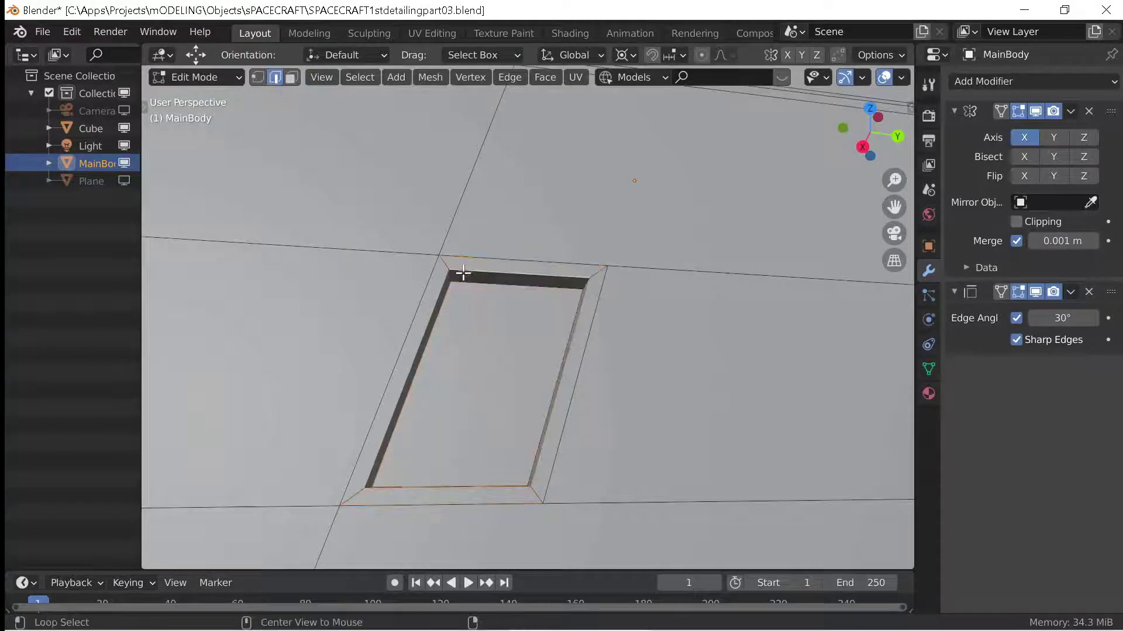
{"action": "middle_click_drag", "start_coordinate": [634, 368], "coordinate": [482, 367]}
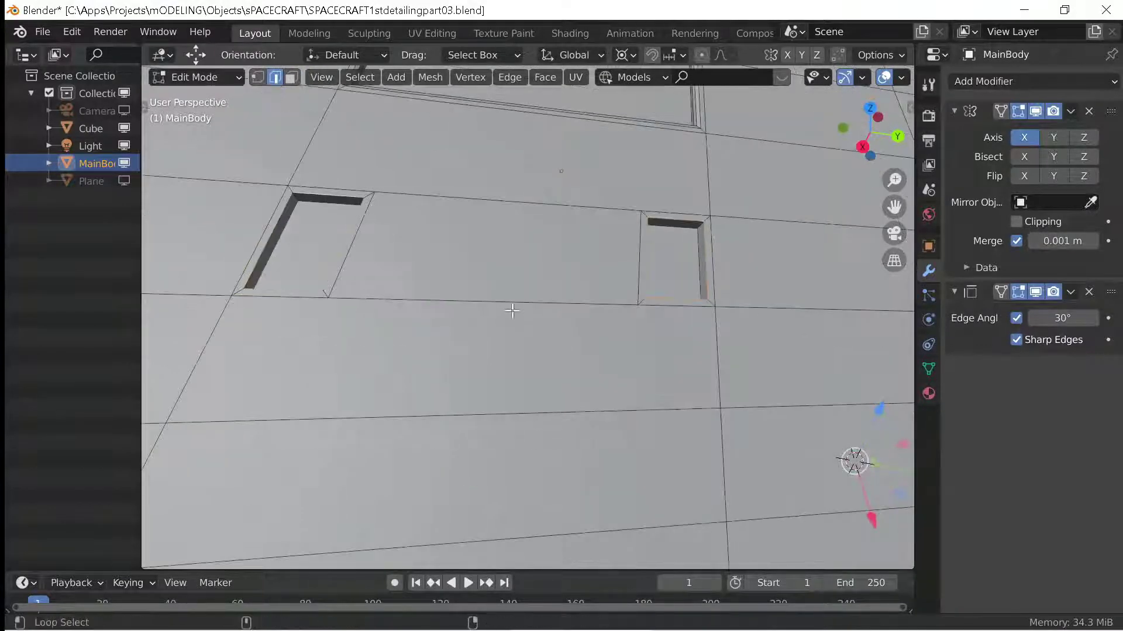
{"action": "key", "text": "ctrl+b"}
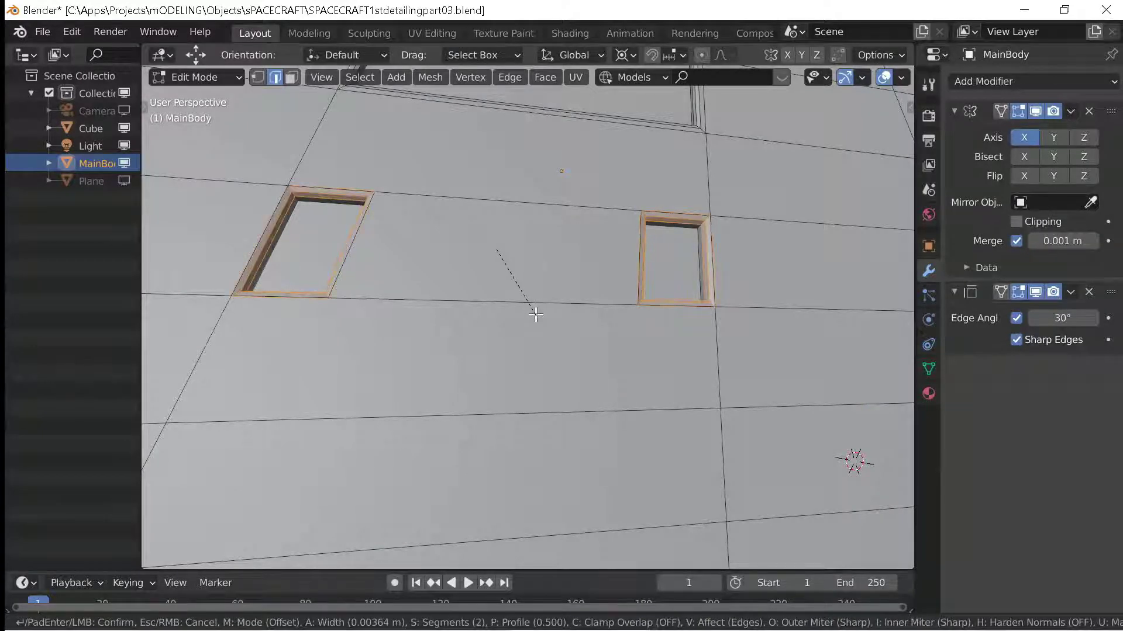
{"action": "left_click", "coordinate": [533, 310]}
{"action": "key", "text": "Tab"}
Clear the selection and orbit around the hull to inspect the bevelled recesses.
{"action": "middle_click_drag", "start_coordinate": [629, 351], "coordinate": [553, 353]}
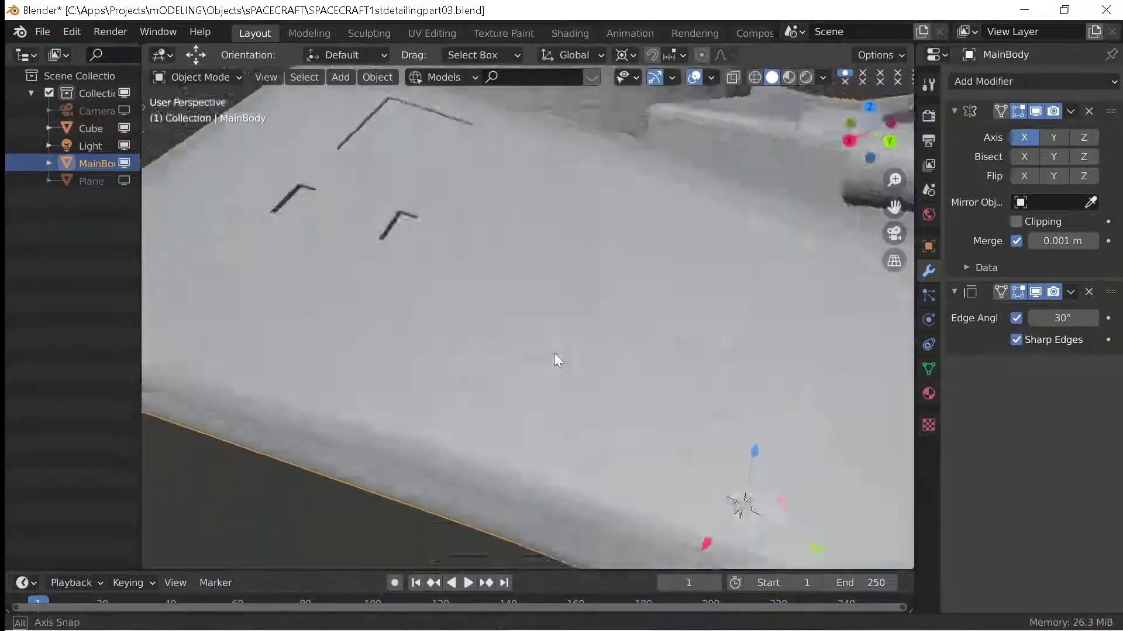
{"action": "scroll", "coordinate": [553, 367], "scroll_direction": "up", "scroll_amount": 3}
{"action": "key", "text": "Tab"}
{"action": "scroll", "coordinate": [555, 351], "scroll_direction": "up", "scroll_amount": 2}
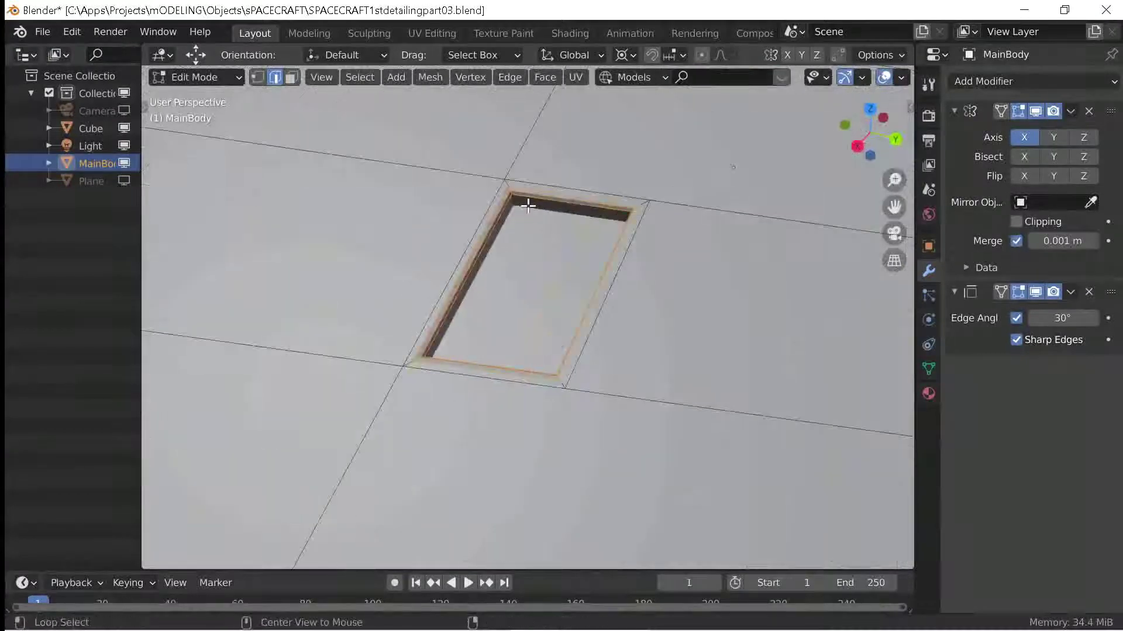
{"action": "left_click", "coordinate": [528, 205], "text": "alt"}
{"action": "mouse_move", "coordinate": [528, 206]}
{"action": "middle_mouse_down"}
{"action": "mouse_move", "coordinate": [573, 292]}
{"action": "mouse_move", "coordinate": [656, 250]}
{"action": "middle_mouse_up"}
{"action": "scroll", "coordinate": [573, 291], "scroll_direction": "down", "scroll_amount": 3}
{"action": "middle_click_drag", "start_coordinate": [602, 368], "coordinate": [310, 198], "text": "shift"}
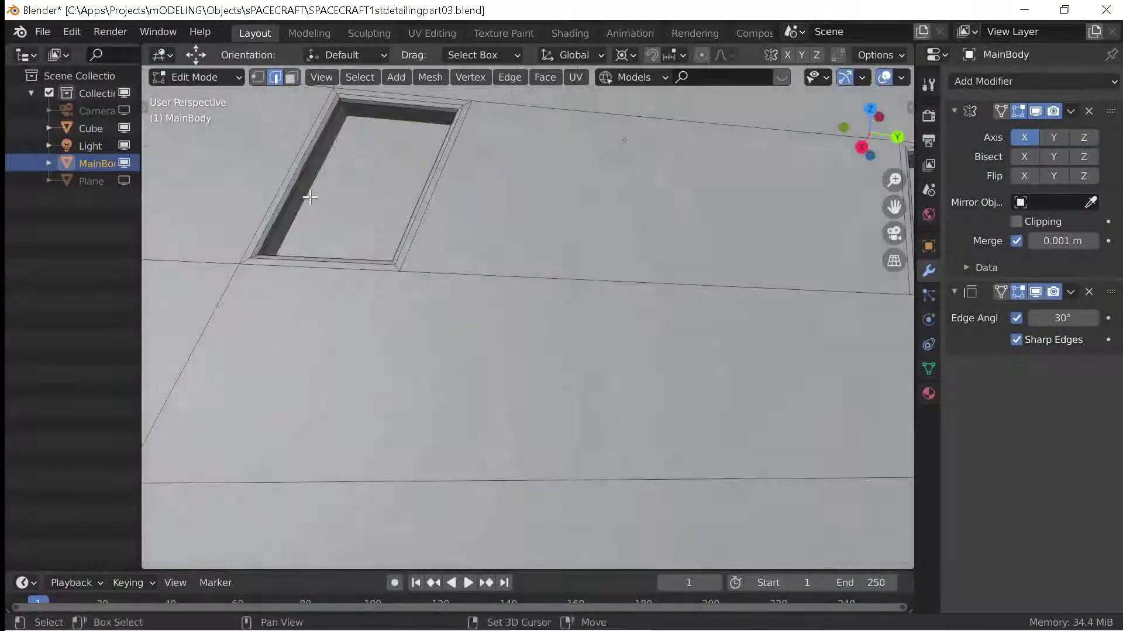
{"action": "scroll", "coordinate": [310, 198], "scroll_direction": "down", "scroll_amount": 4}
{"action": "mouse_move", "coordinate": [877, 437]}
{"action": "middle_mouse_down"}
{"action": "mouse_move", "coordinate": [413, 325]}
{"action": "mouse_move", "coordinate": [389, 381]}
{"action": "mouse_move", "coordinate": [600, 300]}
{"action": "middle_mouse_up"}
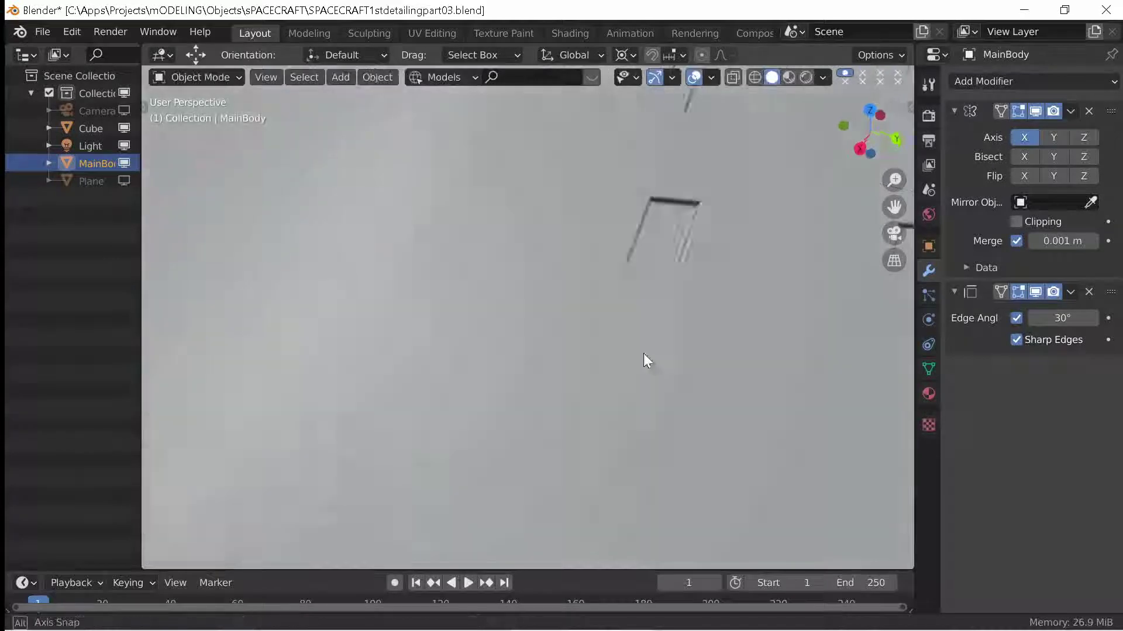
{"action": "mouse_move", "coordinate": [644, 355]}
{"action": "middle_mouse_down"}
{"action": "mouse_move", "coordinate": [581, 358]}
{"action": "mouse_move", "coordinate": [637, 326]}
{"action": "mouse_move", "coordinate": [579, 351]}
{"action": "mouse_move", "coordinate": [576, 291]}
{"action": "mouse_move", "coordinate": [726, 208]}
{"action": "mouse_move", "coordinate": [628, 161]}
{"action": "mouse_move", "coordinate": [657, 250]}
{"action": "mouse_move", "coordinate": [620, 222]}
{"action": "mouse_move", "coordinate": [604, 228]}
{"action": "mouse_move", "coordinate": [574, 419]}
{"action": "mouse_move", "coordinate": [318, 221]}
{"action": "mouse_move", "coordinate": [518, 242]}
{"action": "middle_mouse_up"}
Bevel the rim edges around the window recess.
{"action": "key", "text": "Tab"}
{"action": "left_click", "coordinate": [576, 291], "text": "ctrl"}
{"action": "key", "text": "ctrl+b"}
{"action": "left_click", "coordinate": [581, 301]}
{"action": "left_click", "coordinate": [656, 250]}
{"action": "key", "text": "i"}
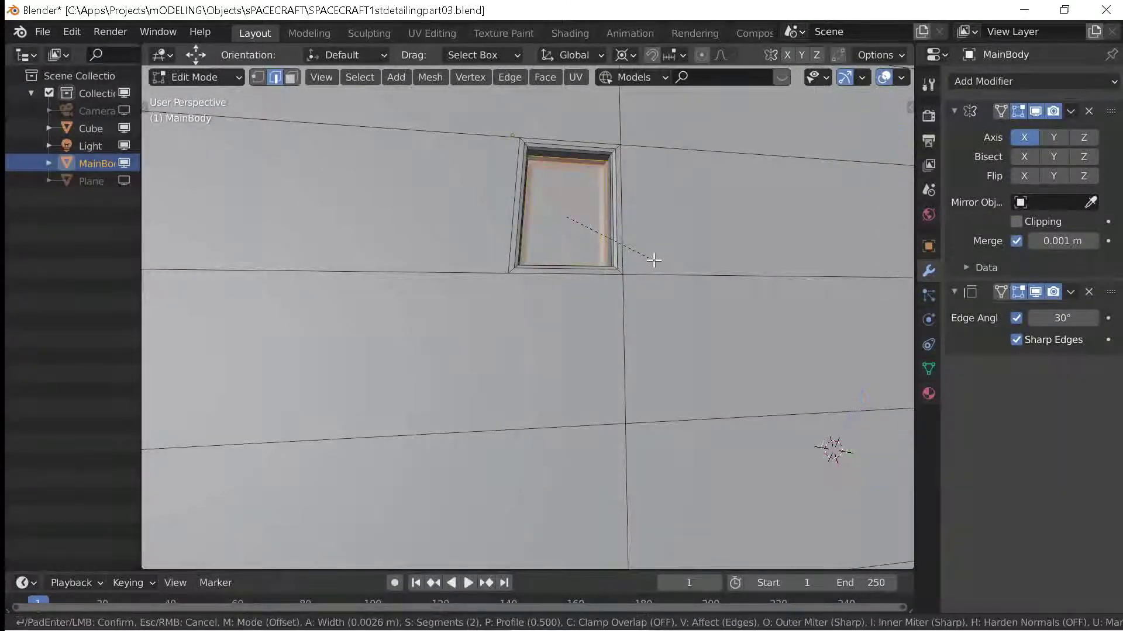
{"action": "left_click", "coordinate": [648, 252]}
Orbit around the hull in Object Mode to check the rim-bevelled recesses, including the large hatch.
{"action": "key", "text": "Tab"}
{"action": "key", "text": "Tab"}
{"action": "middle_click_drag", "start_coordinate": [630, 251], "coordinate": [603, 240]}
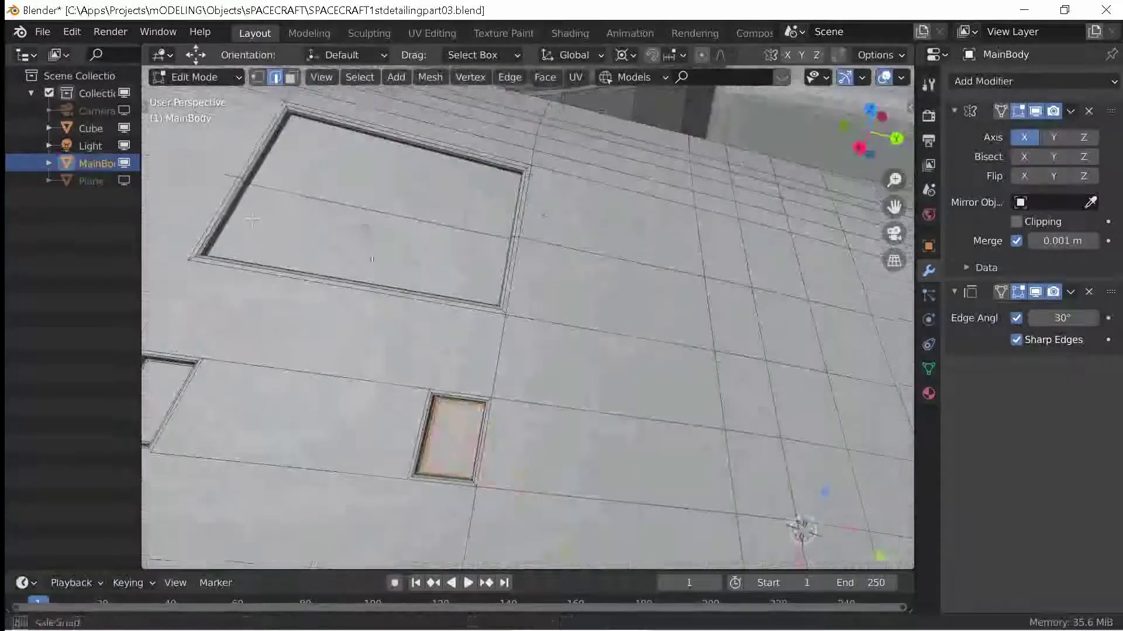
{"action": "middle_click_drag", "start_coordinate": [252, 220], "coordinate": [278, 162]}
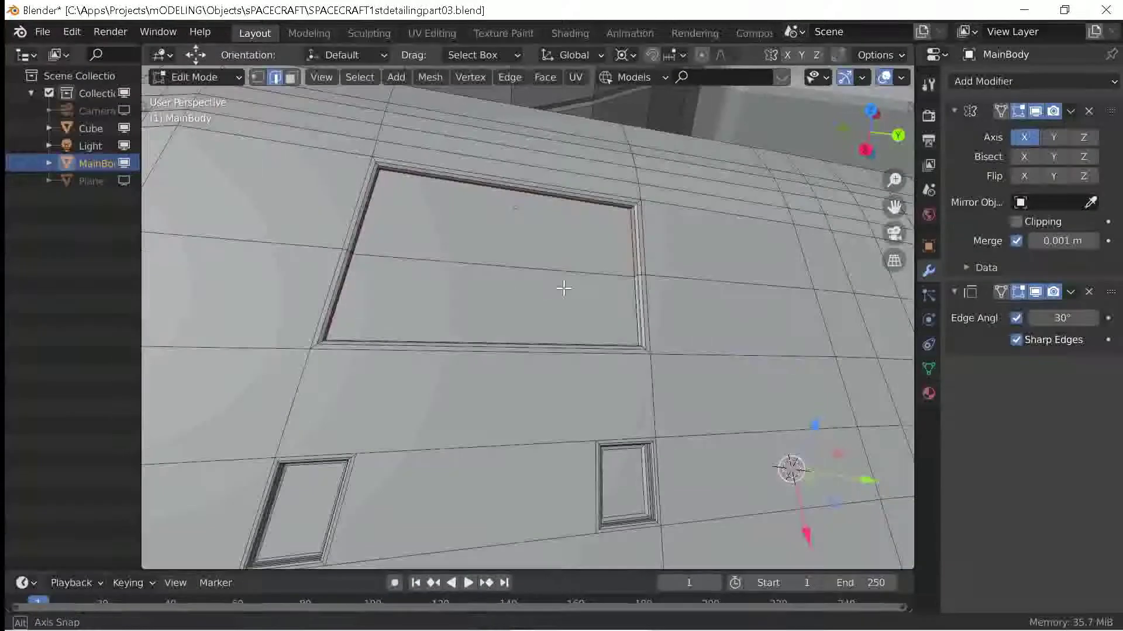
{"action": "middle_click_drag", "start_coordinate": [492, 259], "coordinate": [581, 286]}
{"action": "scroll", "coordinate": [585, 264], "scroll_direction": "up", "scroll_amount": 5}
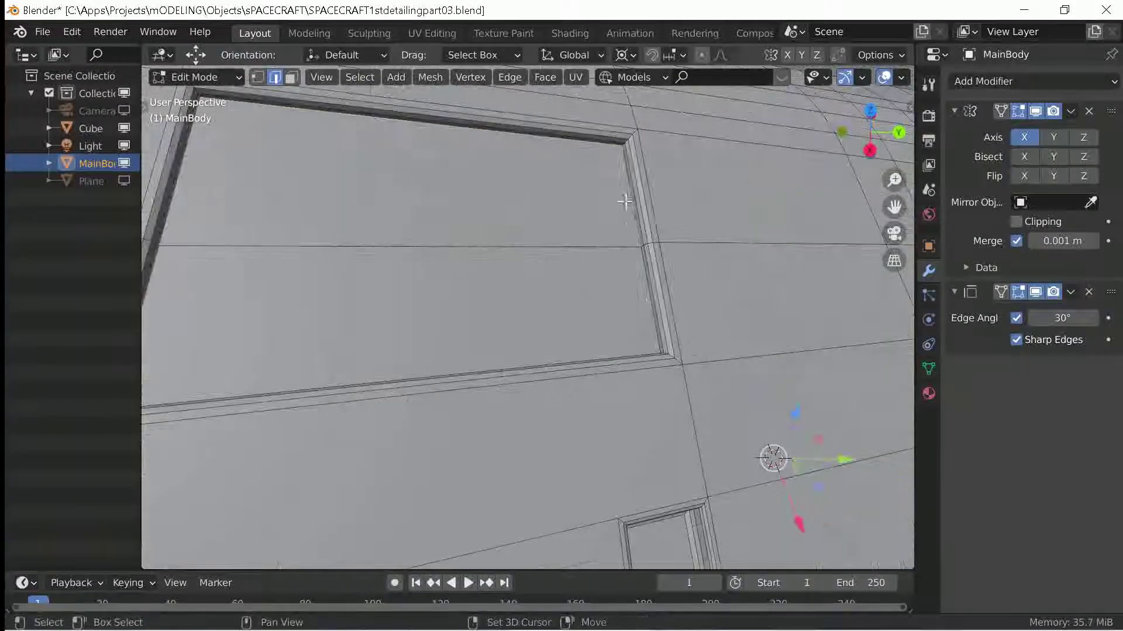
{"action": "mouse_move", "coordinate": [582, 356]}
{"action": "middle_mouse_down", "text": "shift"}
{"action": "mouse_move", "coordinate": [574, 383]}
{"action": "mouse_move", "coordinate": [561, 321]}
{"action": "mouse_move", "coordinate": [526, 371]}
{"action": "mouse_move", "coordinate": [479, 283]}
{"action": "mouse_move", "coordinate": [514, 298]}
{"action": "mouse_move", "coordinate": [556, 354]}
{"action": "mouse_move", "coordinate": [429, 411]}
{"action": "mouse_move", "coordinate": [428, 386]}
{"action": "mouse_move", "coordinate": [386, 353]}
{"action": "mouse_move", "coordinate": [421, 363]}
{"action": "mouse_move", "coordinate": [596, 343]}
{"action": "mouse_move", "coordinate": [584, 358]}
{"action": "mouse_move", "coordinate": [458, 303]}
{"action": "mouse_move", "coordinate": [557, 329]}
{"action": "mouse_move", "coordinate": [670, 383]}
{"action": "middle_mouse_up", "text": "shift"}
{"action": "left_click", "coordinate": [593, 348], "text": "alt"}
{"action": "key", "text": "Tab"}
{"action": "scroll", "coordinate": [587, 332], "scroll_direction": "down", "scroll_amount": 5}
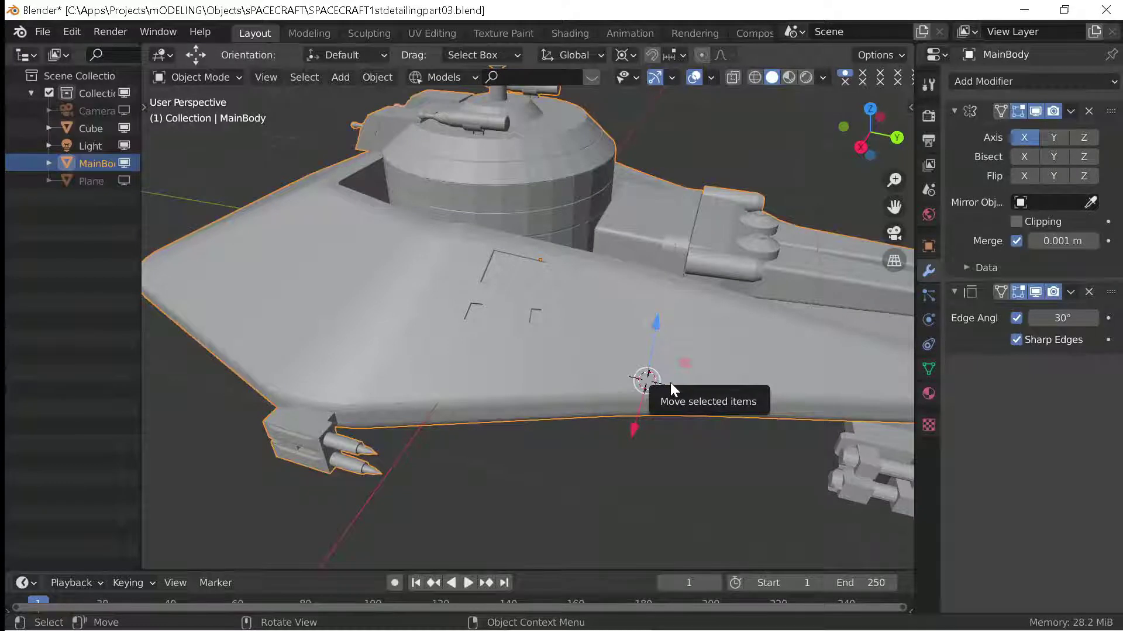
Try insetting the whole band of lower hull faces, cancelling each attempt.
{"action": "key", "text": "Tab"}
{"action": "scroll", "coordinate": [486, 365], "scroll_direction": "up", "scroll_amount": 1}
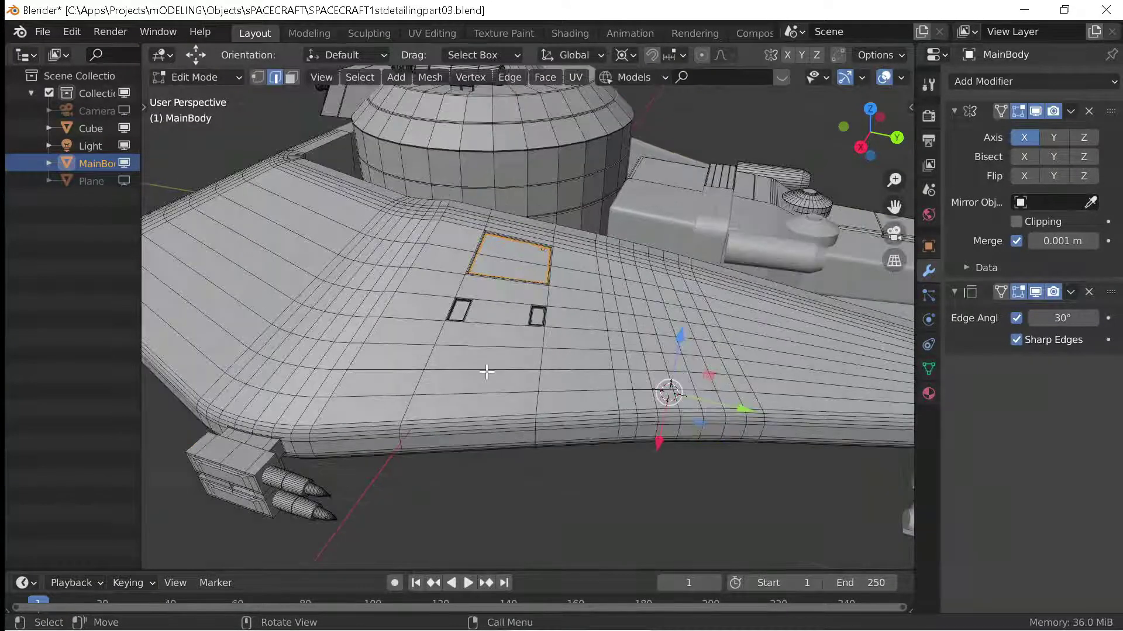
{"action": "key", "text": "k"}
{"action": "key", "text": "Escape"}
{"action": "left_click", "coordinate": [291, 80]}
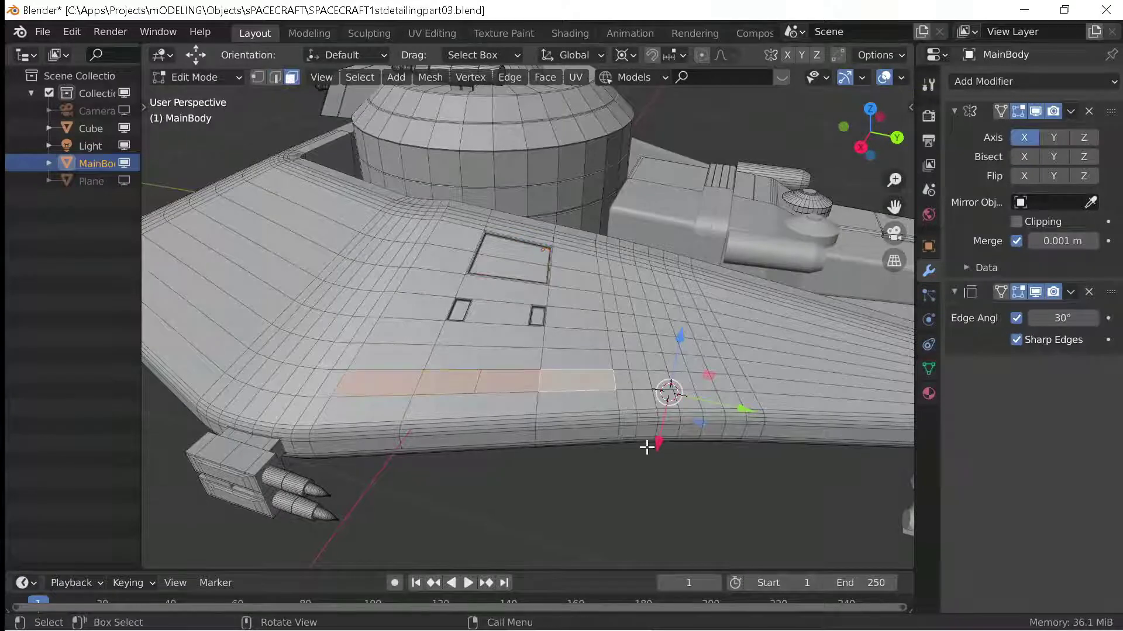
{"action": "key", "text": "i"}
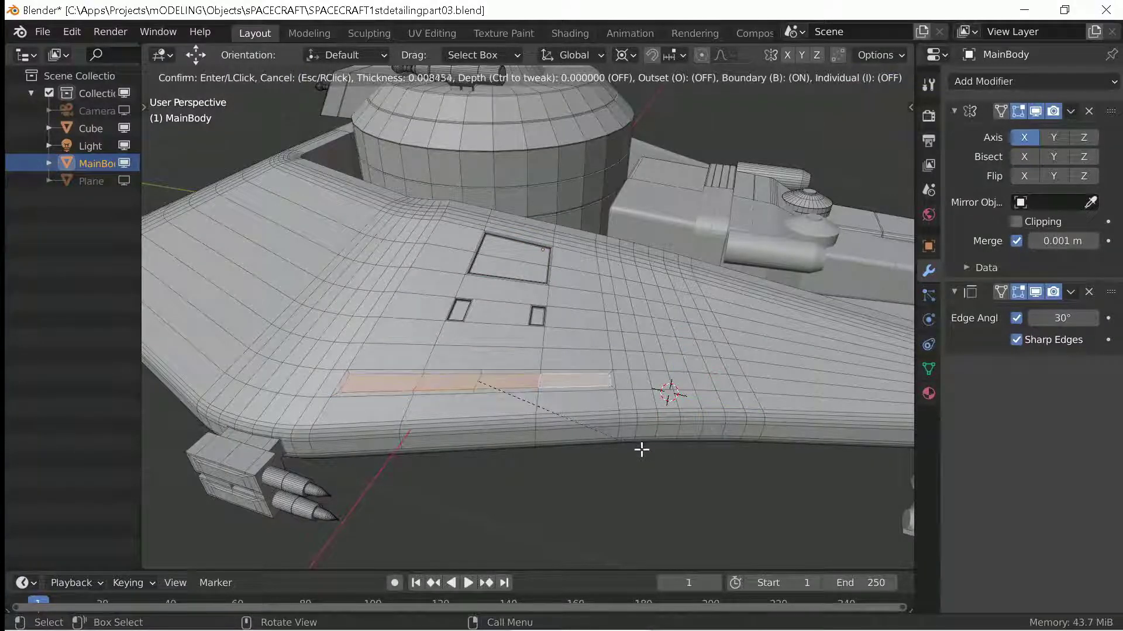
{"action": "key", "text": "Escape"}
{"action": "key", "text": "i"}
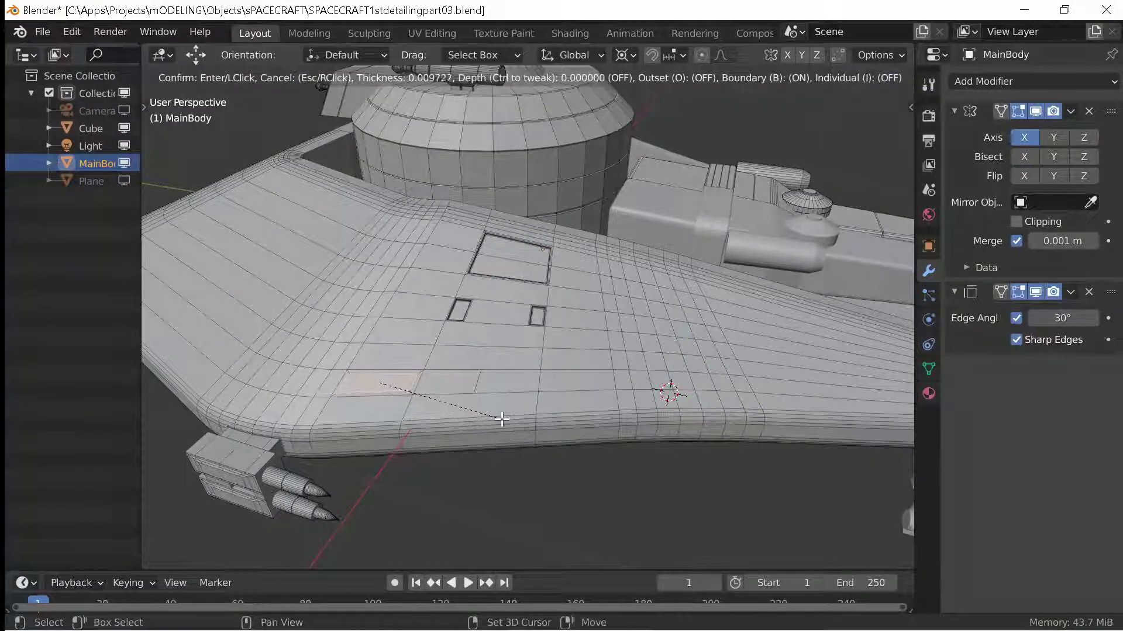
{"action": "key", "text": "Escape"}
Inset the row's faces individually, then select the panel faces.
{"action": "left_click", "coordinate": [447, 383]}
{"action": "key", "text": "i"}
{"action": "left_click", "coordinate": [512, 398]}
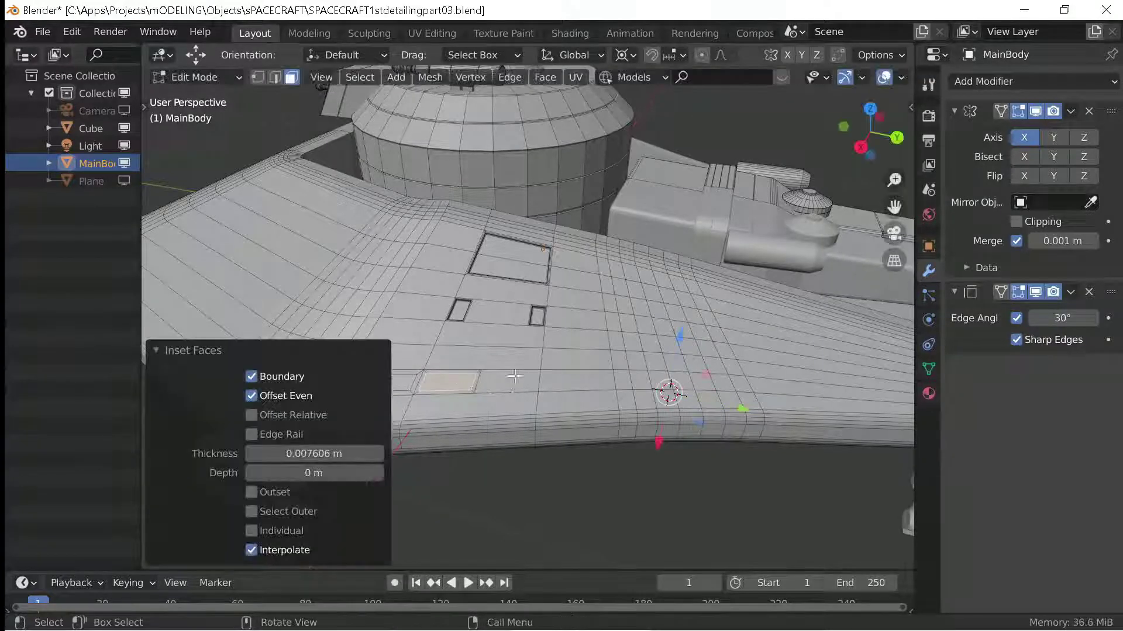
{"action": "key", "text": "i"}
{"action": "left_click", "coordinate": [566, 405]}
{"action": "left_click", "coordinate": [576, 381]}
{"action": "key", "text": "i"}
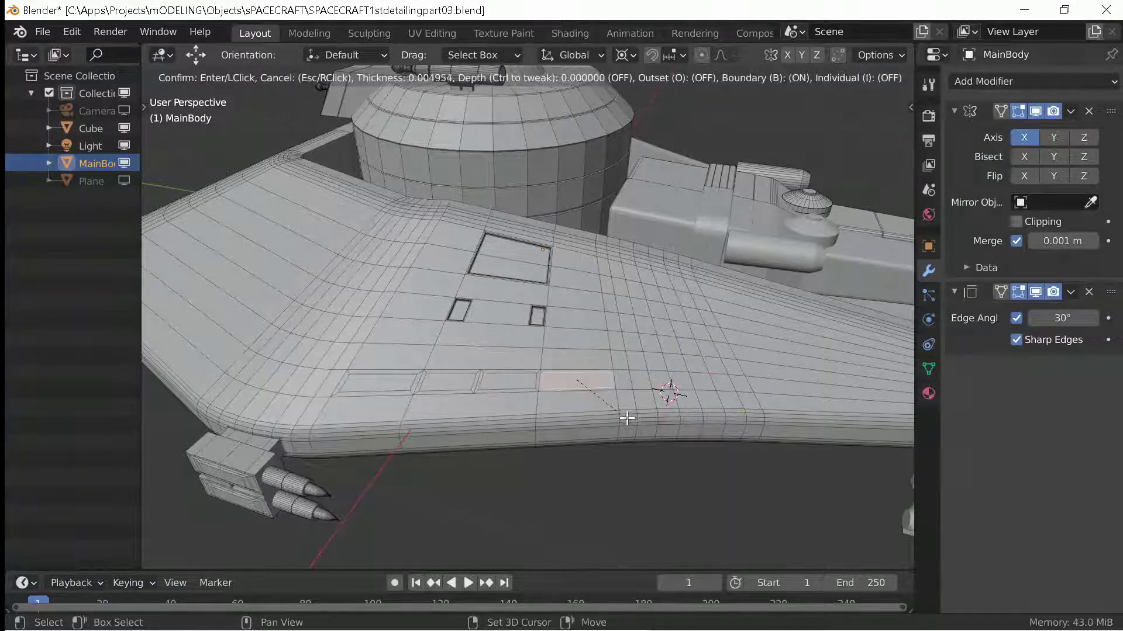
{"action": "left_click", "coordinate": [618, 409]}
{"action": "left_click", "coordinate": [377, 383]}
{"action": "left_click", "coordinate": [448, 383], "text": "shift"}
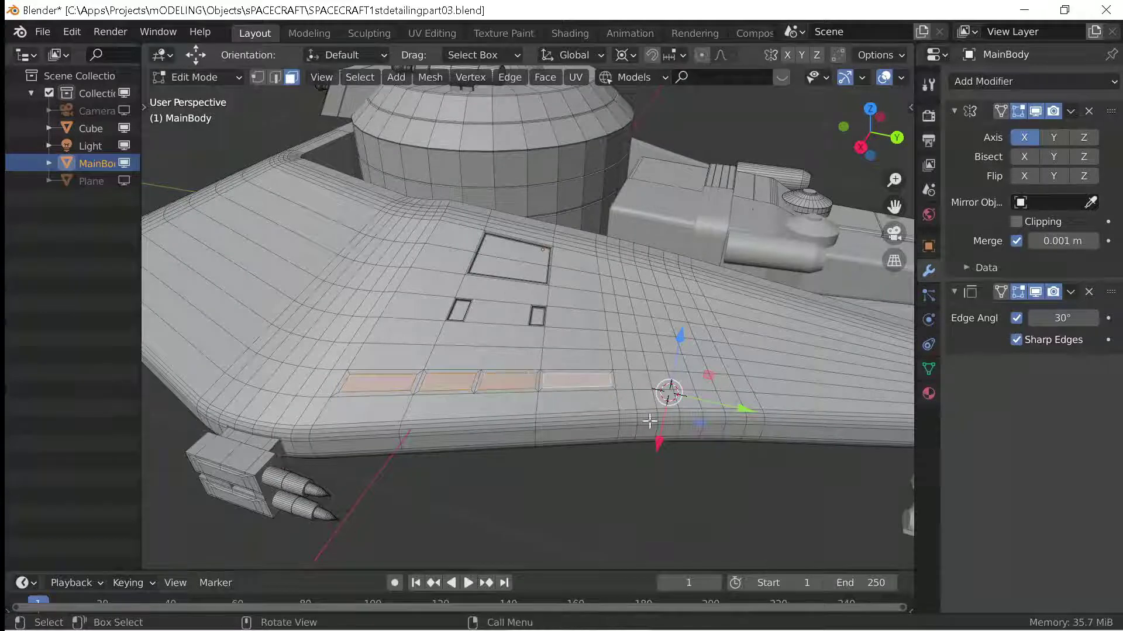
Sink the four panel faces 0.0127 m into the hull and select their rim loops.
{"action": "key", "text": "alt+s"}
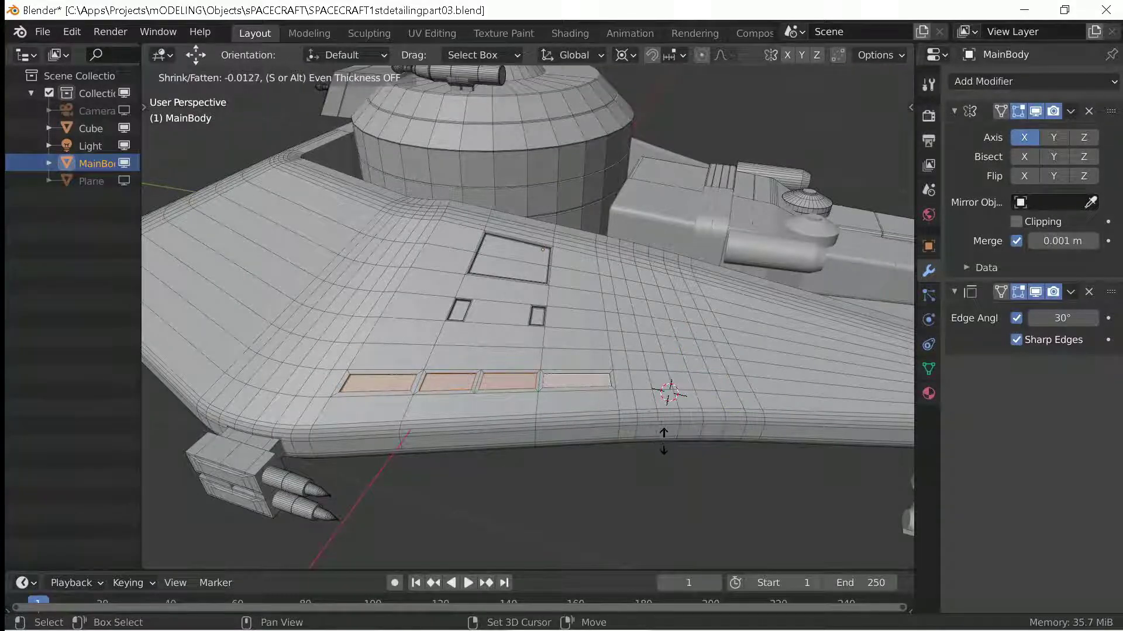
{"action": "left_click", "coordinate": [663, 442]}
{"action": "scroll", "coordinate": [476, 451], "scroll_direction": "up", "scroll_amount": 5}
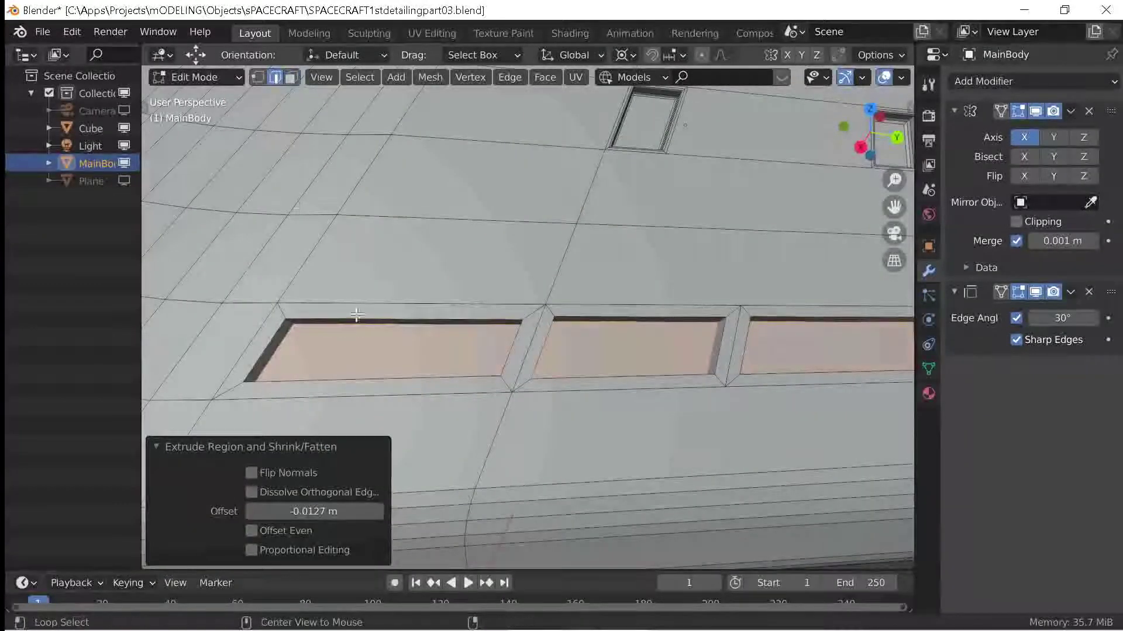
{"action": "left_click", "coordinate": [356, 315], "text": "alt"}
{"action": "middle_click_drag", "start_coordinate": [357, 314], "coordinate": [464, 295]}
{"action": "scroll", "coordinate": [612, 270], "scroll_direction": "down", "scroll_amount": 3}
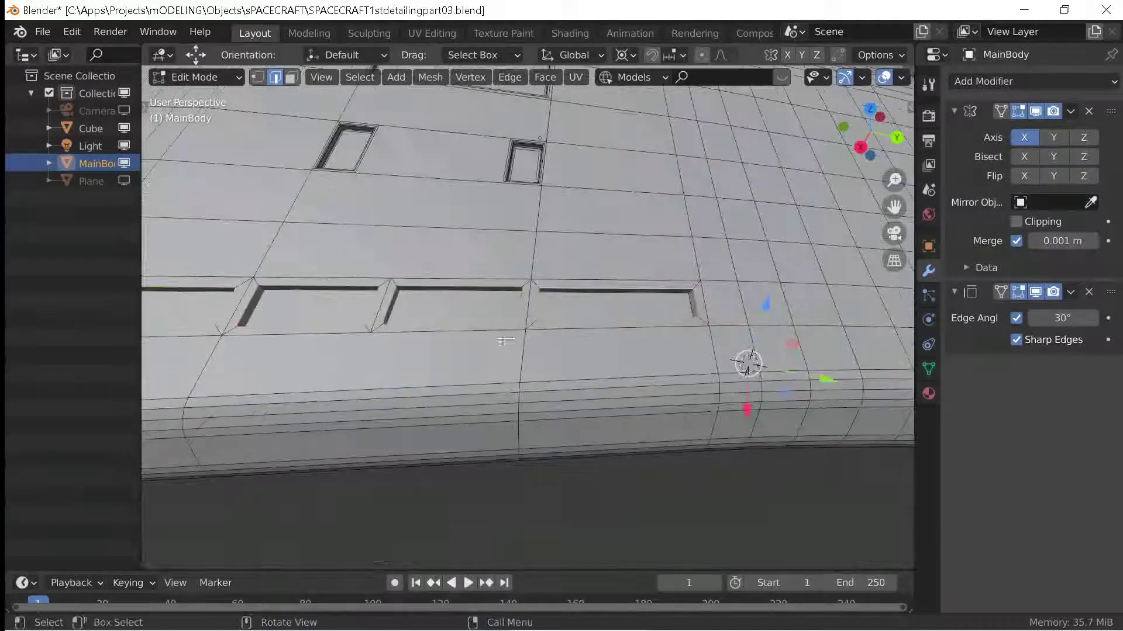
{"action": "middle_click_drag", "start_coordinate": [611, 270], "coordinate": [611, 398]}
Bevel the four panels' rim edge loops and inspect the result up close.
{"action": "key", "text": "ctrl+b"}
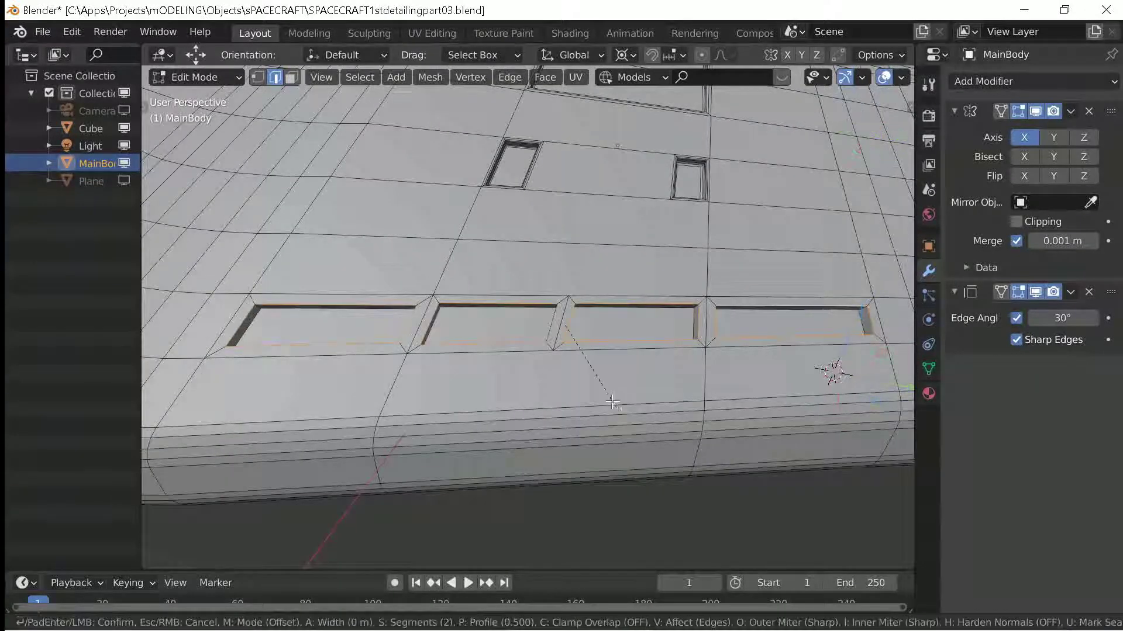
{"action": "left_click", "coordinate": [629, 430]}
{"action": "key", "text": "Tab"}
{"action": "scroll", "coordinate": [424, 387], "scroll_direction": "up", "scroll_amount": 3}
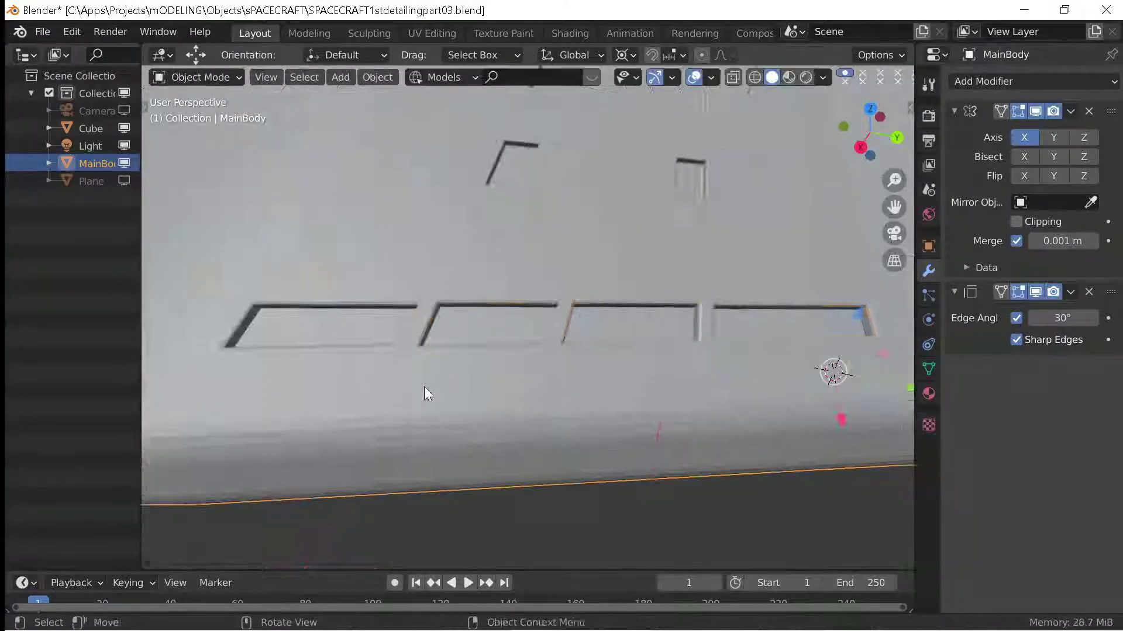
{"action": "scroll", "coordinate": [521, 384], "scroll_direction": "up", "scroll_amount": 3}
{"action": "key", "text": "Tab"}
{"action": "middle_click_drag", "start_coordinate": [496, 340], "coordinate": [521, 341]}
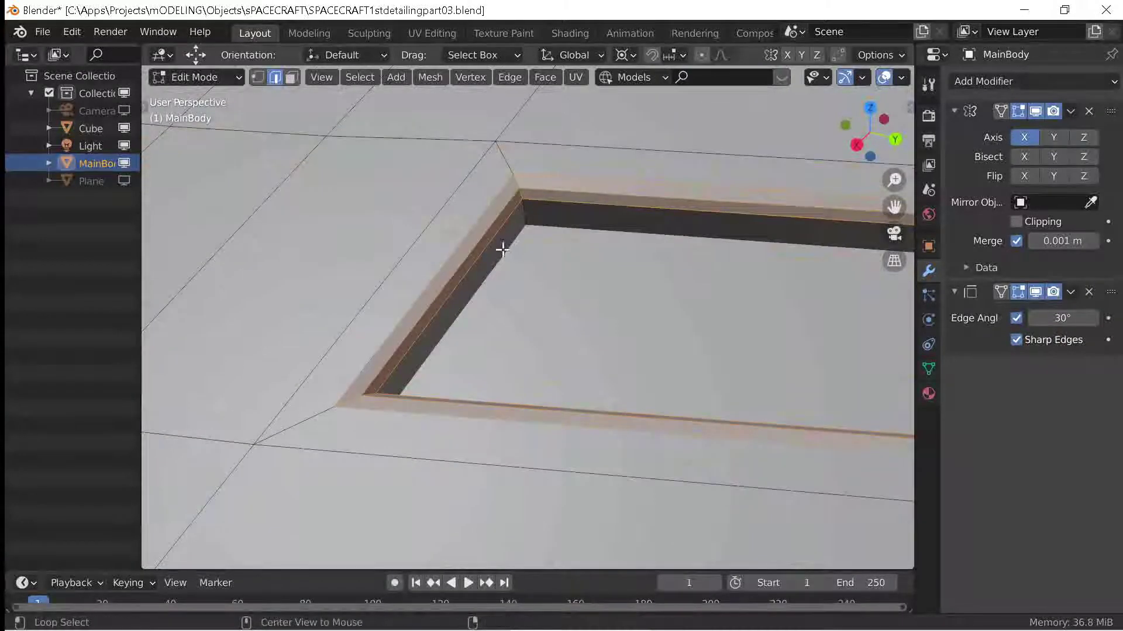
Bevel the rims of the four window cutouts by 0.00111 m with 2 segments.
{"action": "mouse_move", "coordinate": [503, 250]}
{"action": "middle_mouse_down"}
{"action": "mouse_move", "coordinate": [544, 316]}
{"action": "mouse_move", "coordinate": [354, 195]}
{"action": "mouse_move", "coordinate": [617, 216]}
{"action": "mouse_move", "coordinate": [470, 253]}
{"action": "mouse_move", "coordinate": [690, 313]}
{"action": "mouse_move", "coordinate": [429, 221]}
{"action": "middle_mouse_up"}
{"action": "mouse_move", "coordinate": [543, 344]}
{"action": "middle_mouse_down"}
{"action": "mouse_move", "coordinate": [626, 350]}
{"action": "mouse_move", "coordinate": [709, 446]}
{"action": "mouse_move", "coordinate": [658, 146]}
{"action": "middle_mouse_up"}
{"action": "middle_click_drag", "start_coordinate": [822, 430], "coordinate": [725, 410], "text": "ctrl"}
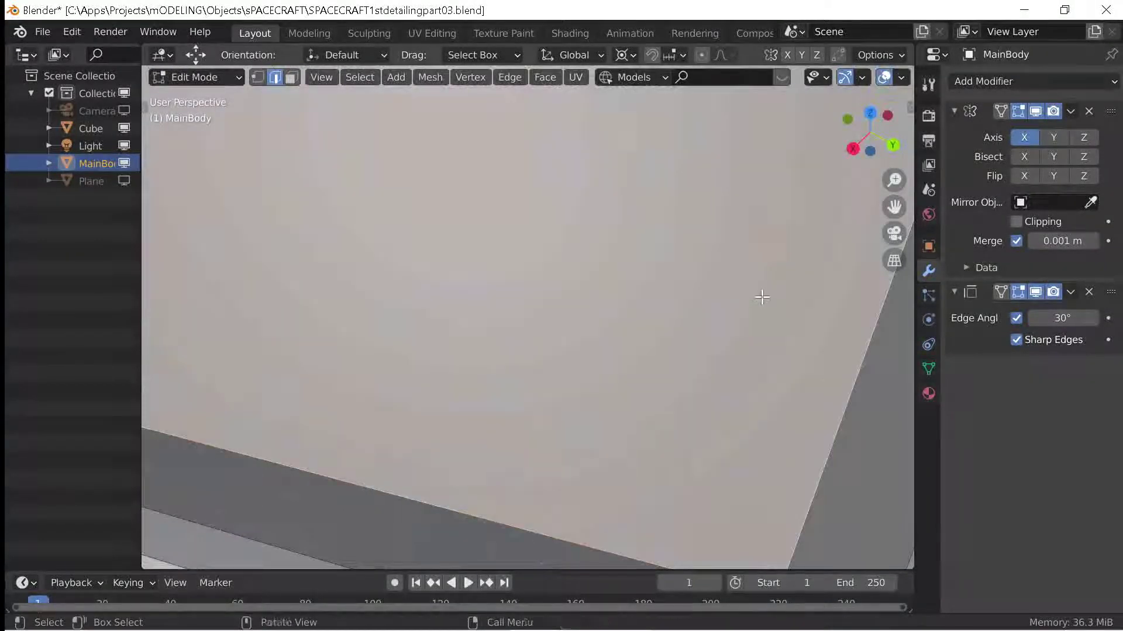
{"action": "mouse_move", "coordinate": [761, 297]}
{"action": "middle_mouse_down", "text": "ctrl"}
{"action": "mouse_move", "coordinate": [652, 338]}
{"action": "mouse_move", "coordinate": [688, 326]}
{"action": "mouse_move", "coordinate": [429, 383]}
{"action": "mouse_move", "coordinate": [451, 431]}
{"action": "mouse_move", "coordinate": [404, 474]}
{"action": "middle_mouse_up", "text": "ctrl"}
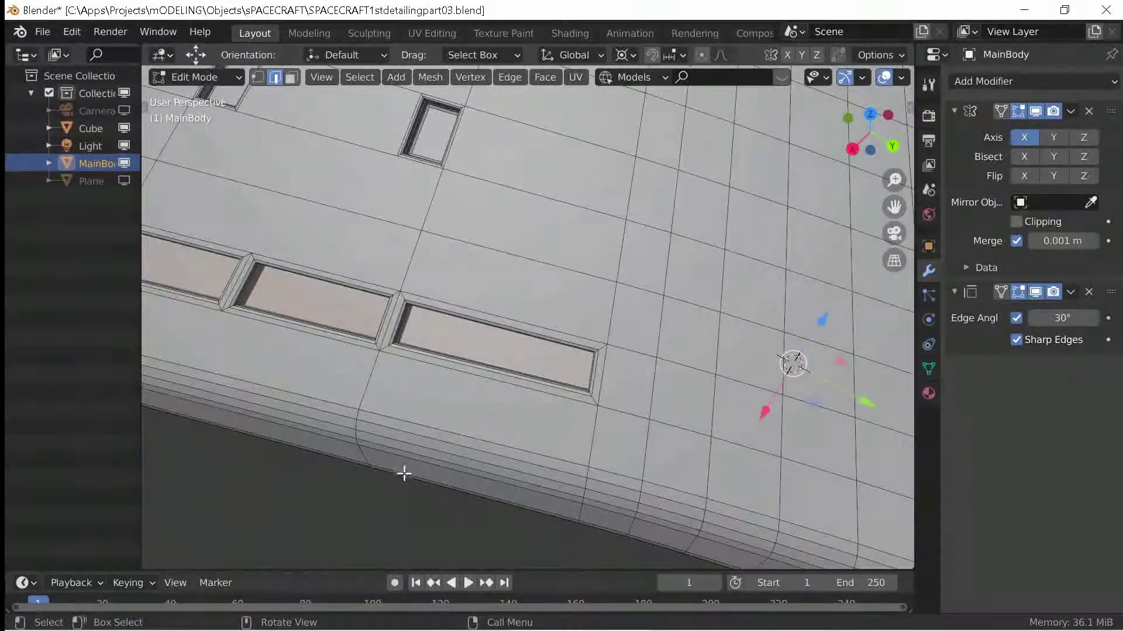
{"action": "middle_click_drag", "start_coordinate": [483, 379], "coordinate": [604, 436], "text": "shift"}
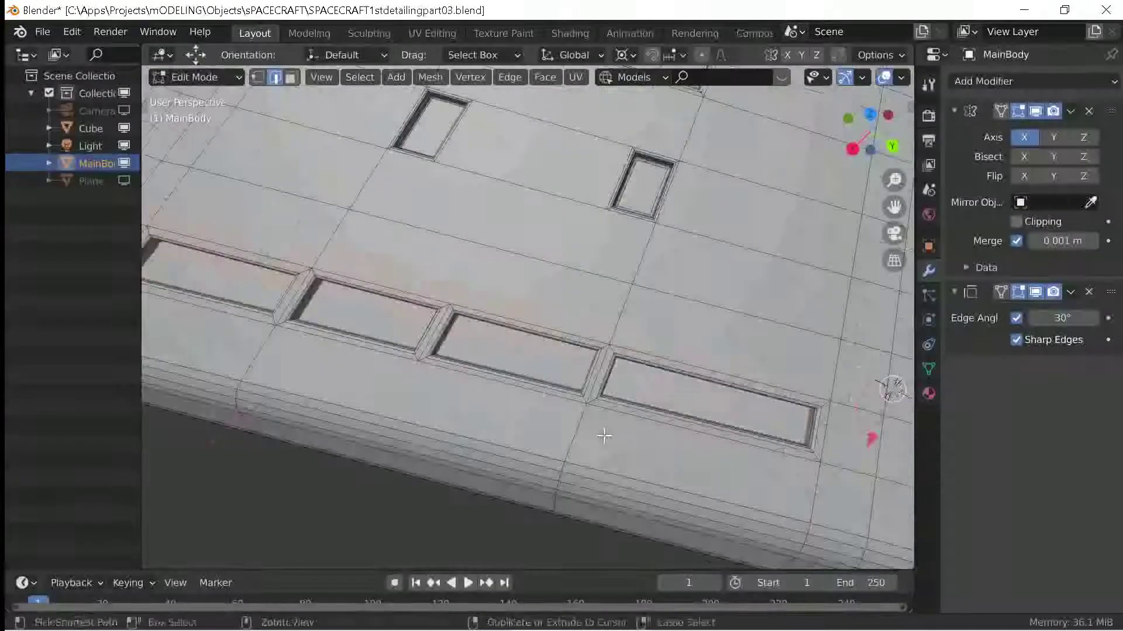
{"action": "key", "text": "ctrl+b"}
{"action": "left_click", "coordinate": [604, 436]}
{"action": "key", "text": "ctrl+z"}
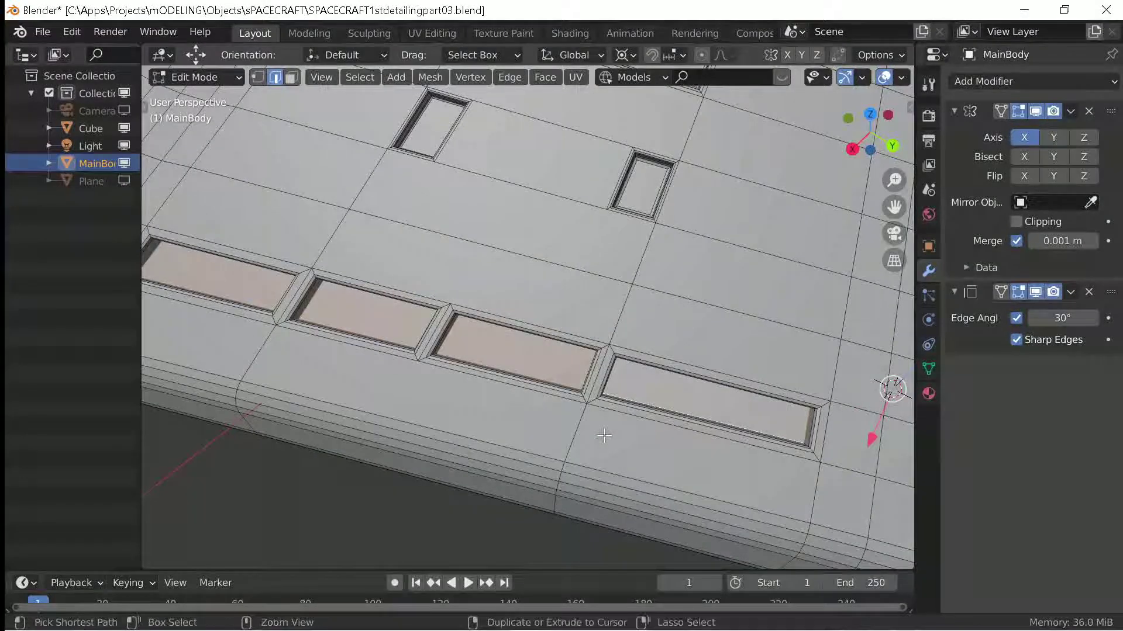
{"action": "key", "text": "ctrl+b"}
{"action": "left_click", "coordinate": [612, 448]}
{"action": "scroll", "coordinate": [614, 449], "scroll_direction": "up", "scroll_amount": 5}
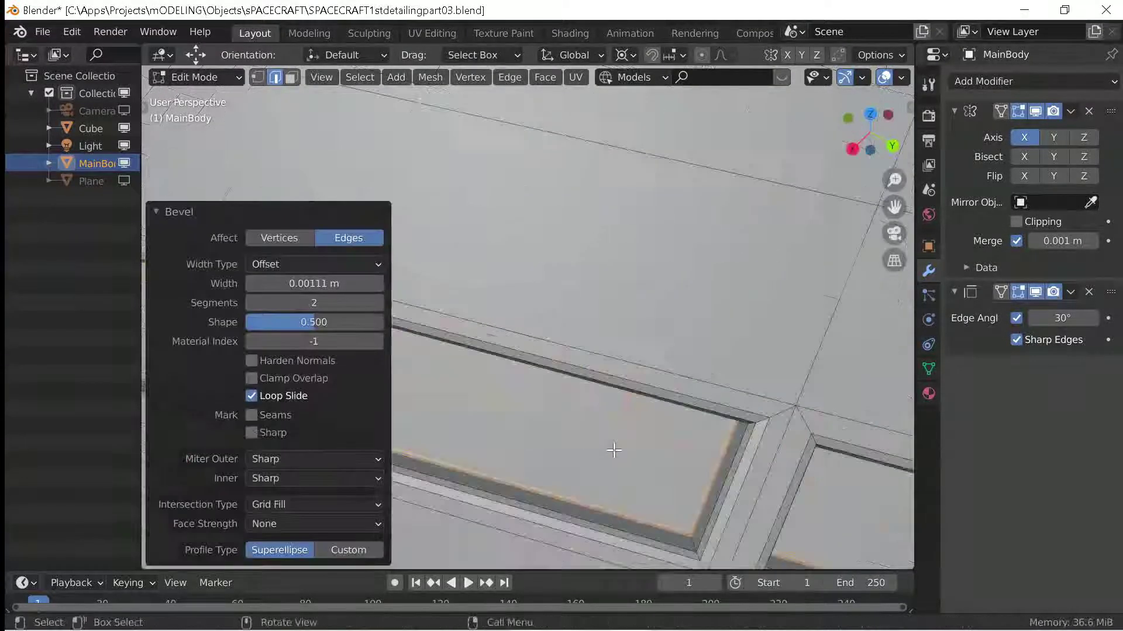
{"action": "scroll", "coordinate": [735, 439], "scroll_direction": "down", "scroll_amount": 5}
Toggle out of and back into Edit Mode to inspect the bevelled windows from above.
{"action": "key", "text": "Tab"}
{"action": "middle_click_drag", "start_coordinate": [735, 439], "coordinate": [494, 426]}
{"action": "scroll", "coordinate": [494, 426], "scroll_direction": "down", "scroll_amount": 3}
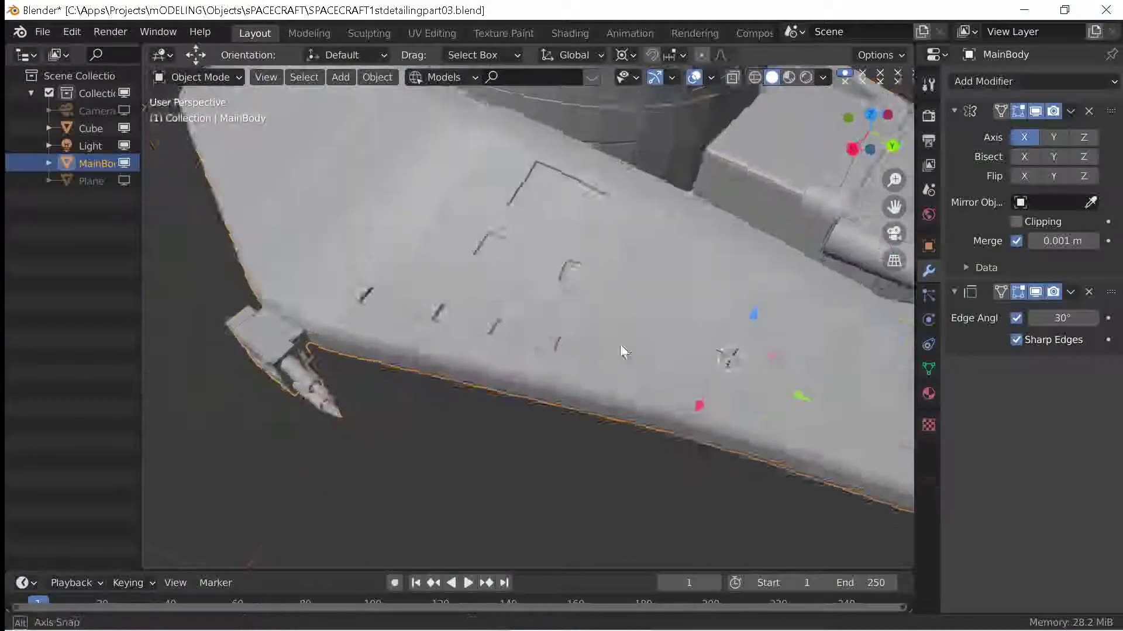
{"action": "key", "text": "Tab"}
{"action": "scroll", "coordinate": [621, 348], "scroll_direction": "up", "scroll_amount": 3}
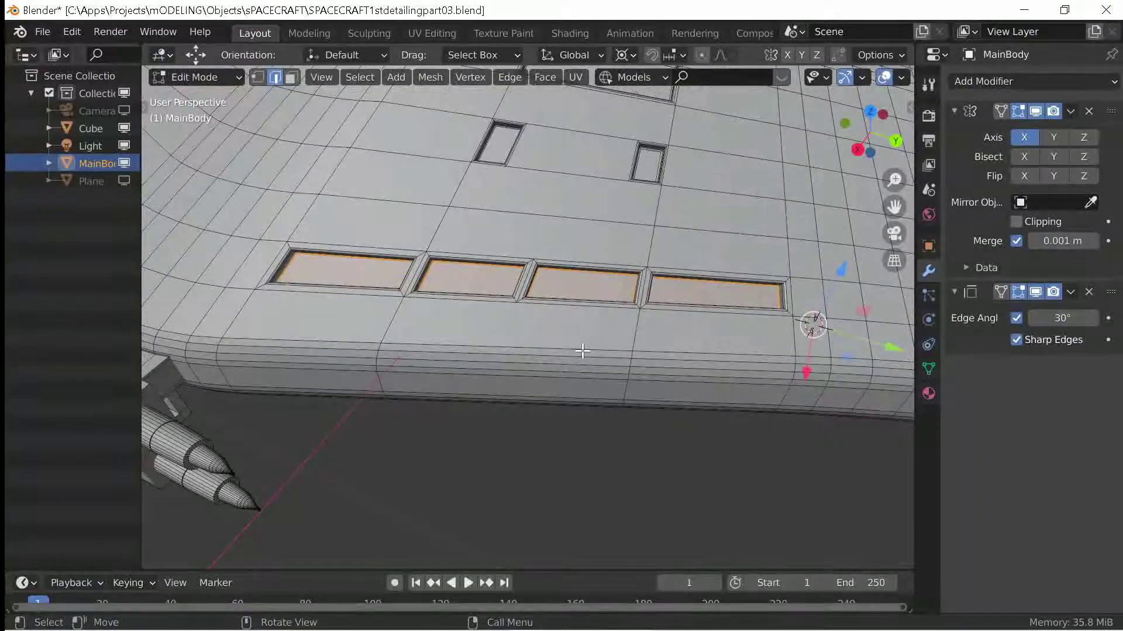
{"action": "scroll", "coordinate": [583, 351], "scroll_direction": "down", "scroll_amount": 3}
{"action": "key", "text": "Tab"}
{"action": "key", "text": "Tab"}
{"action": "scroll", "coordinate": [620, 360], "scroll_direction": "up", "scroll_amount": 2}
{"action": "middle_click_drag", "start_coordinate": [616, 356], "coordinate": [526, 285]}
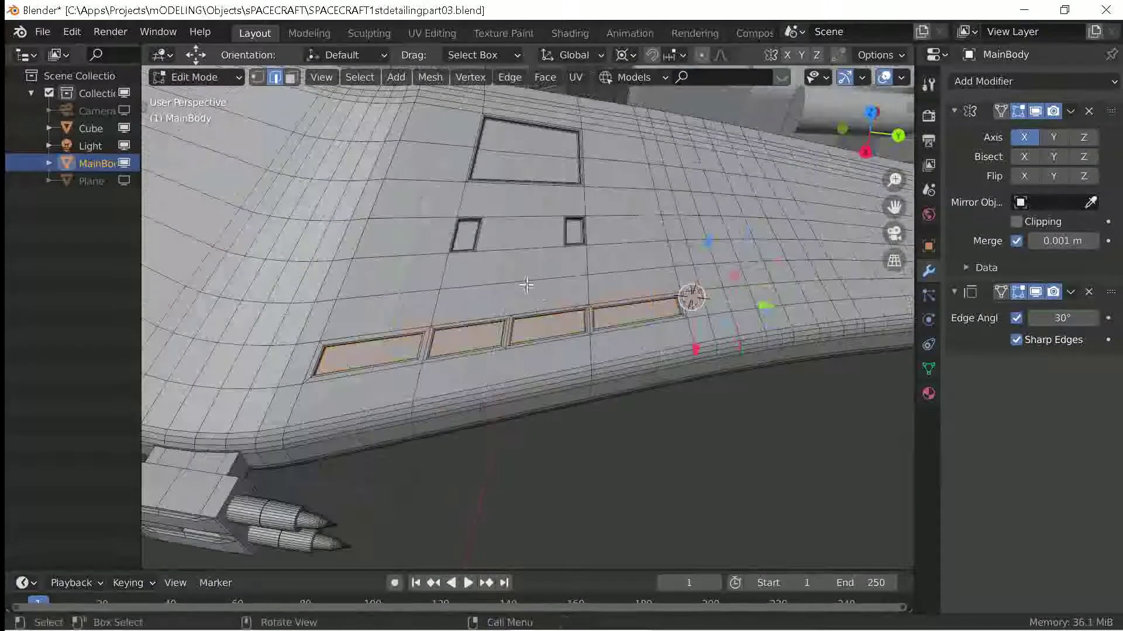
Inset the hull face above the four windows by 0.007732 m.
{"action": "left_click", "coordinate": [503, 264]}
{"action": "key", "text": "i"}
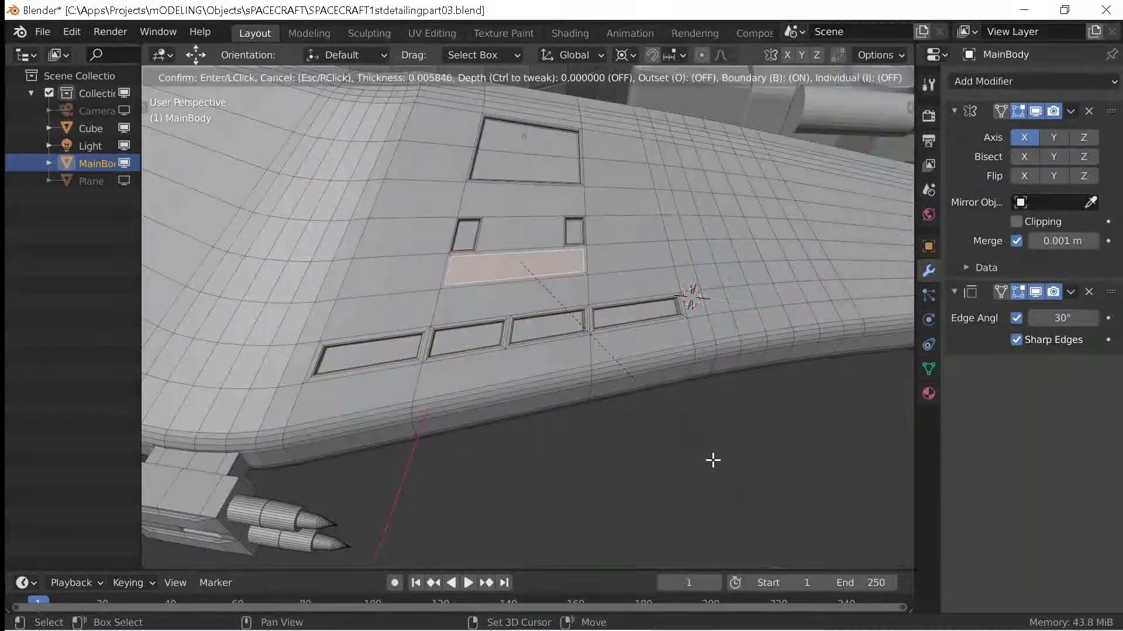
{"action": "left_click", "coordinate": [710, 456]}
{"action": "scroll", "coordinate": [739, 332], "scroll_direction": "up", "scroll_amount": 3}
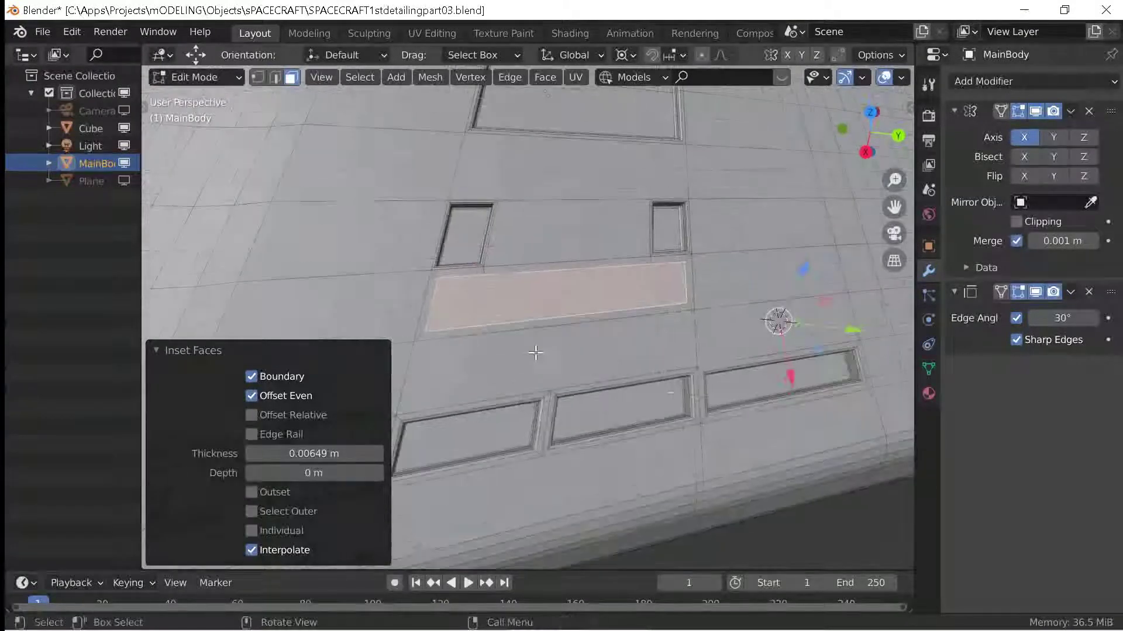
{"action": "key", "text": "i"}
{"action": "key", "text": "Escape"}
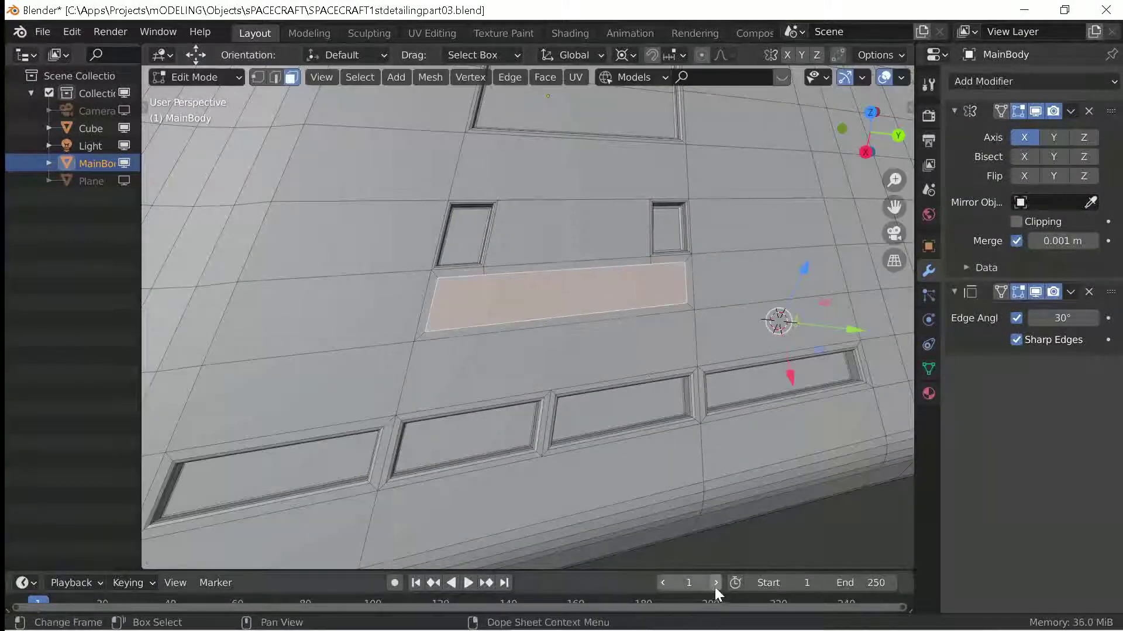
Push the inset face into the hull, inset it again and extrude the inner face inward along normals.
{"action": "key", "text": "alt+s"}
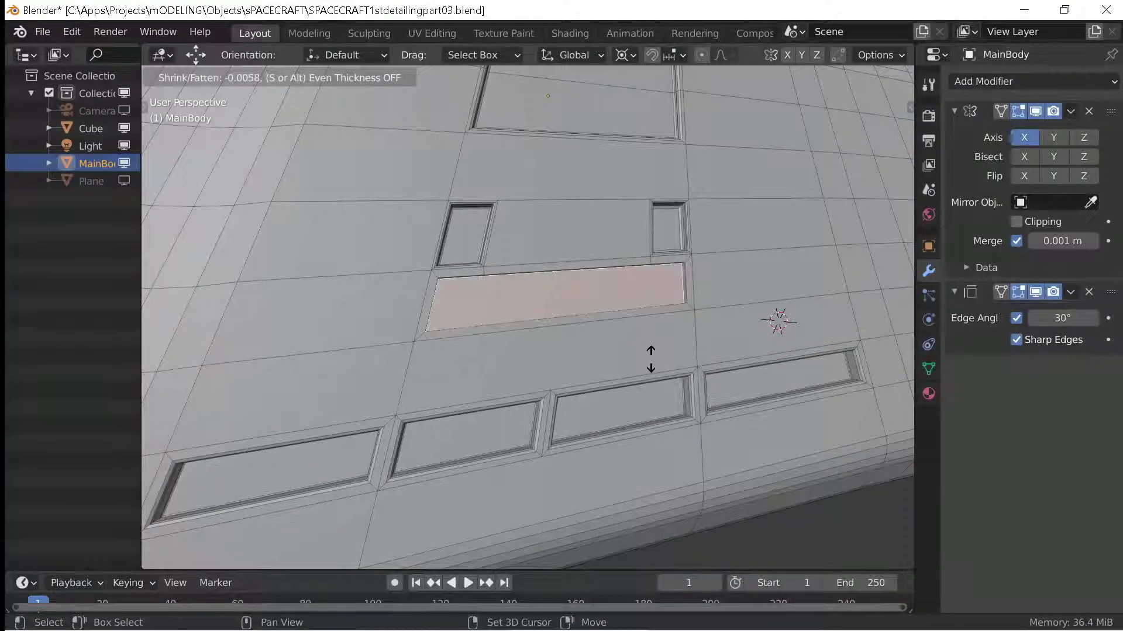
{"action": "left_click", "coordinate": [651, 359]}
{"action": "key", "text": "i"}
{"action": "left_click", "coordinate": [695, 390]}
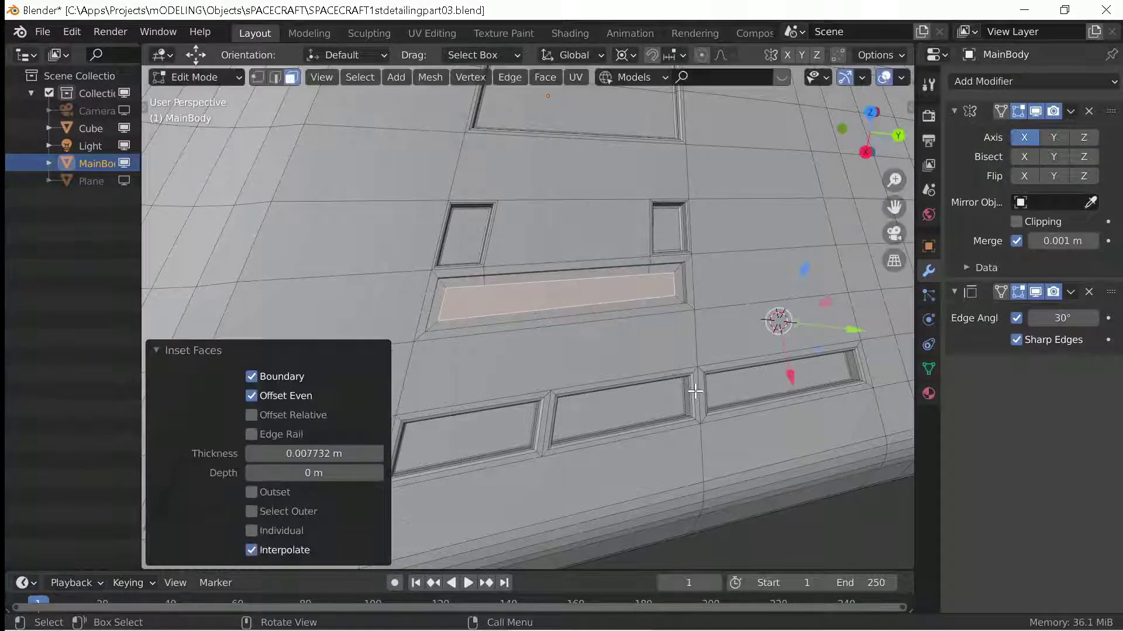
{"action": "key", "text": "alt+e"}
{"action": "left_click", "coordinate": [696, 391]}
{"action": "left_click", "coordinate": [709, 418]}
Orbit to inspect the new recess and select the long panel's upper wall.
{"action": "scroll", "coordinate": [711, 425], "scroll_direction": "down", "scroll_amount": 2}
{"action": "middle_click_drag", "start_coordinate": [711, 425], "coordinate": [649, 426]}
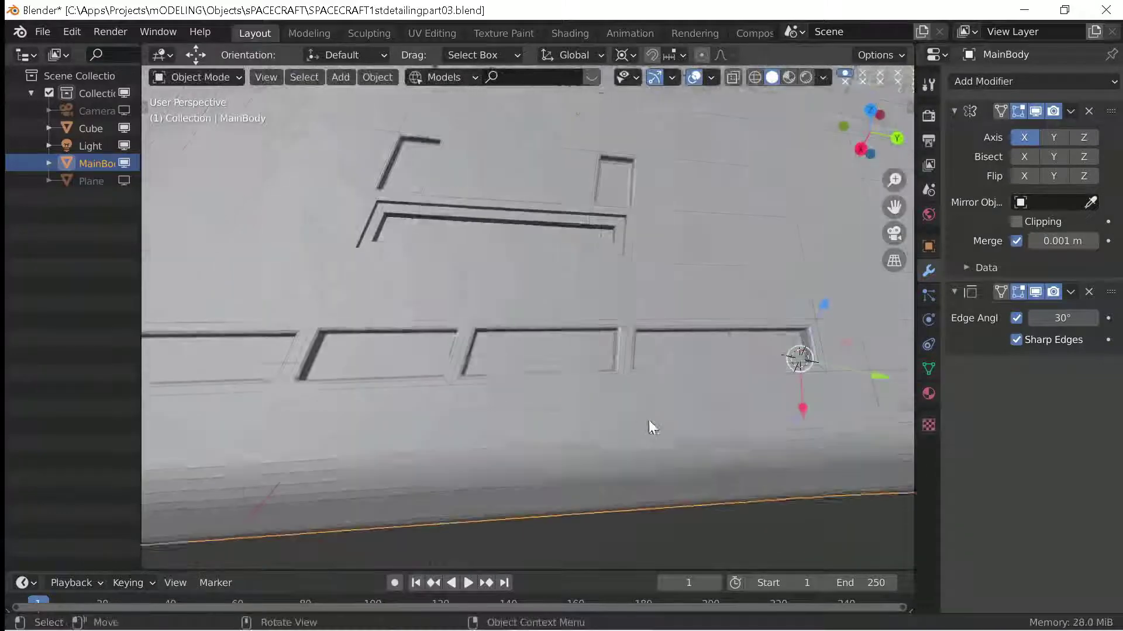
{"action": "scroll", "coordinate": [585, 391], "scroll_direction": "up", "scroll_amount": 4}
{"action": "left_click", "coordinate": [571, 313]}
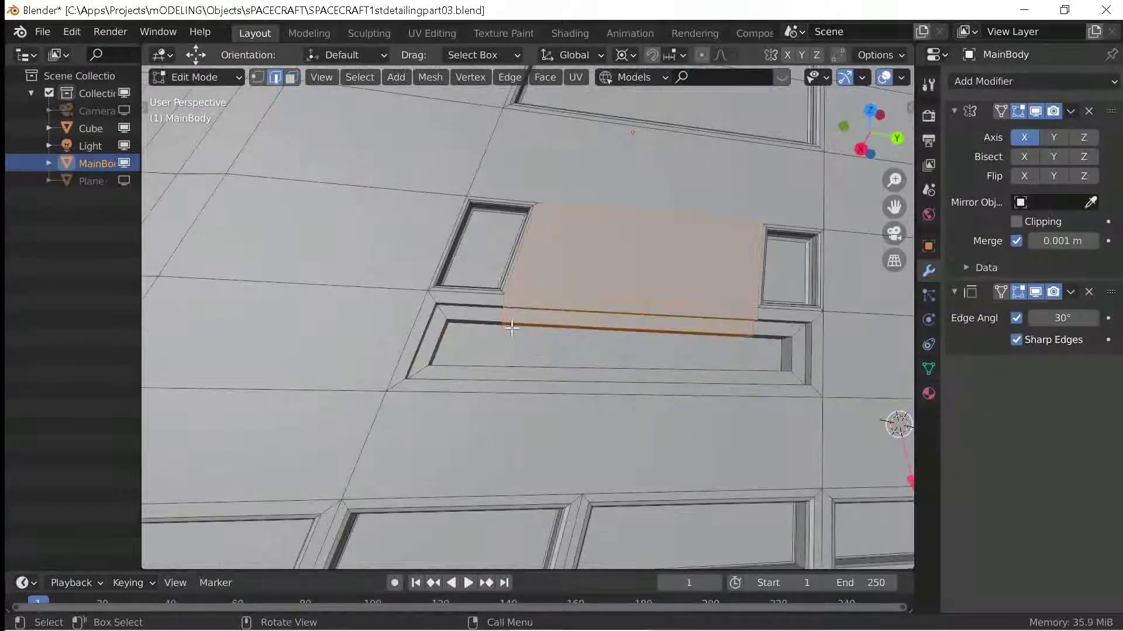
Switch to edge select and bevel the edge loop around the long panel's rim.
{"action": "key", "text": "2"}
{"action": "left_click", "coordinate": [614, 382], "text": "alt"}
{"action": "middle_click_drag", "start_coordinate": [783, 446], "coordinate": [752, 414]}
{"action": "key", "text": "ctrl+b"}
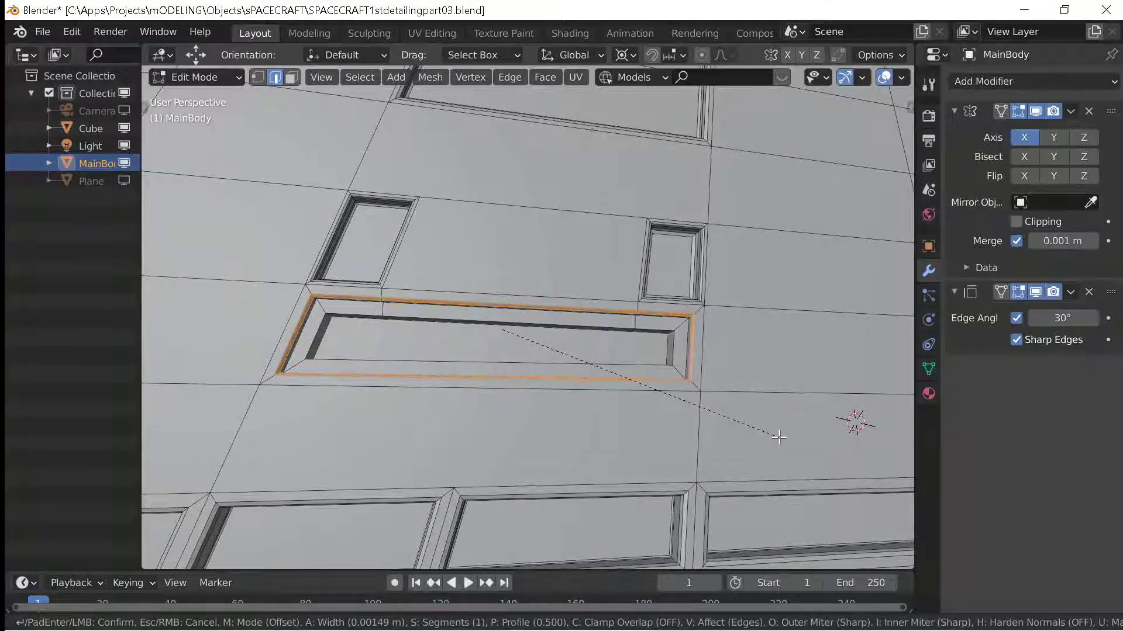
{"action": "left_click", "coordinate": [778, 437]}
{"action": "scroll", "coordinate": [682, 420], "scroll_direction": "up", "scroll_amount": 3}
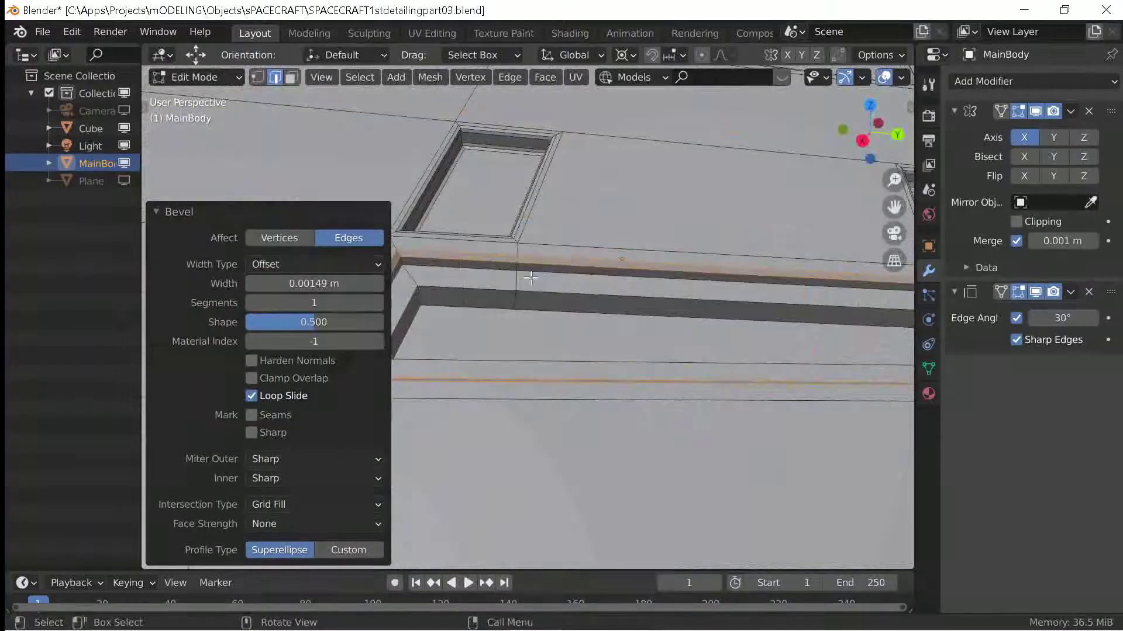
{"action": "scroll", "coordinate": [673, 421], "scroll_direction": "down", "scroll_amount": 3}
Bevel the panel's remaining edge loops and the edges around the recess floor.
{"action": "key", "text": "ctrl+b"}
{"action": "left_click", "coordinate": [831, 452]}
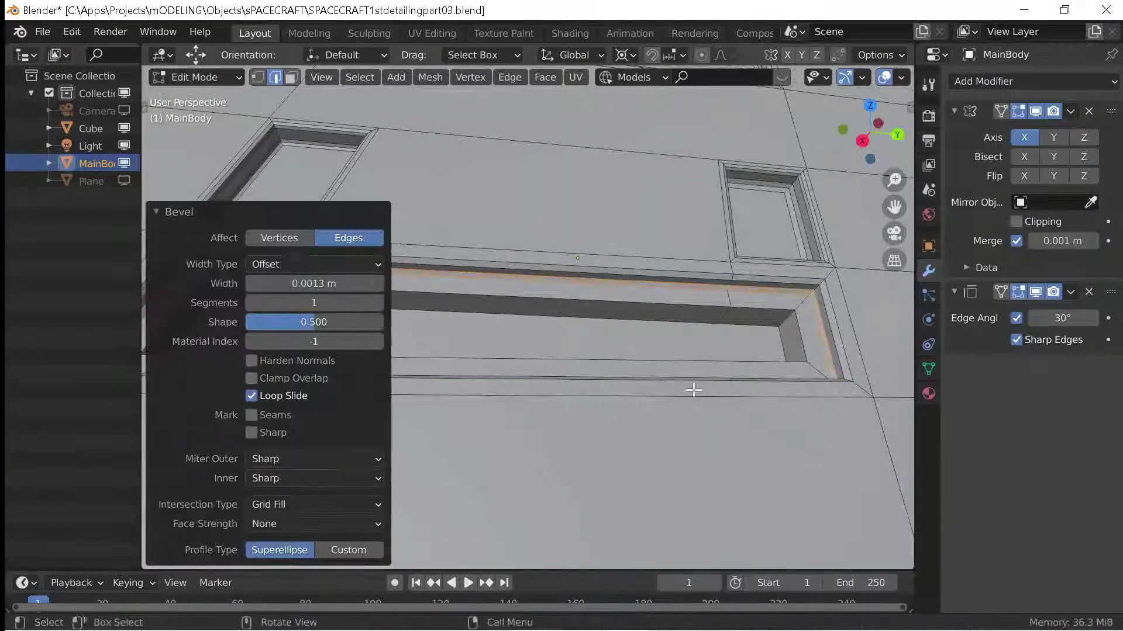
{"action": "left_click", "coordinate": [602, 365], "text": "alt"}
{"action": "key", "text": "ctrl+b"}
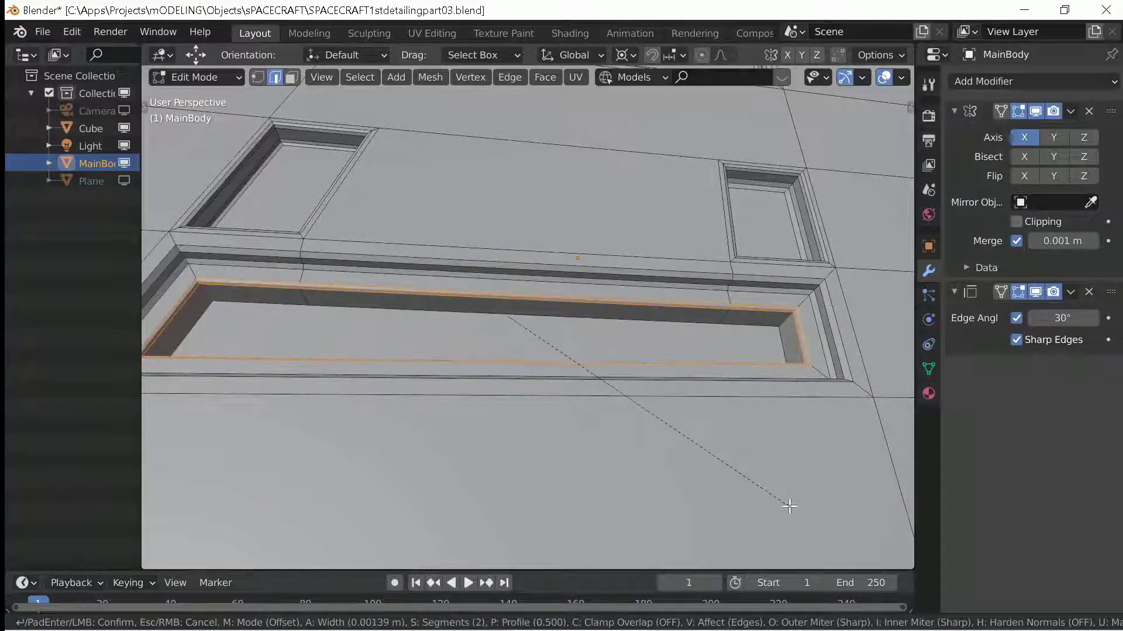
{"action": "left_click", "coordinate": [790, 506]}
{"action": "key", "text": "ctrl+b"}
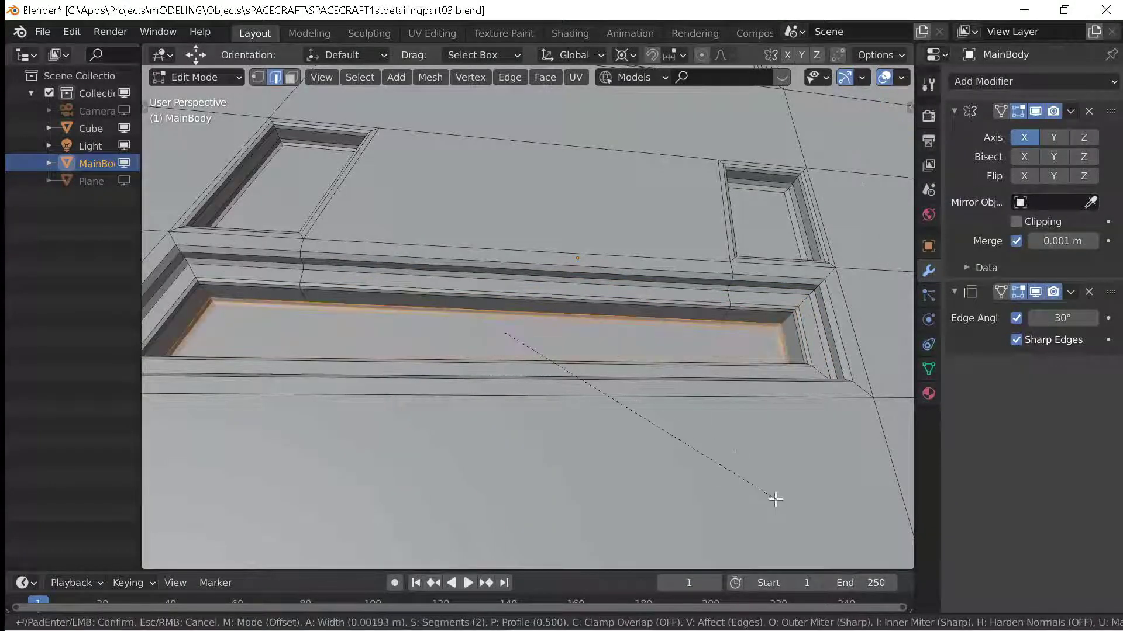
{"action": "left_click", "coordinate": [776, 499]}
Preview the bevelled panel outside Edit Mode, then return to the hull mesh for further cuts.
{"action": "key", "text": "Tab"}
{"action": "mouse_move", "coordinate": [775, 498]}
{"action": "middle_mouse_down"}
{"action": "mouse_move", "coordinate": [464, 423]}
{"action": "mouse_move", "coordinate": [815, 459]}
{"action": "middle_mouse_up"}
{"action": "key", "text": "Tab"}
{"action": "scroll", "coordinate": [814, 458], "scroll_direction": "up", "scroll_amount": 5}
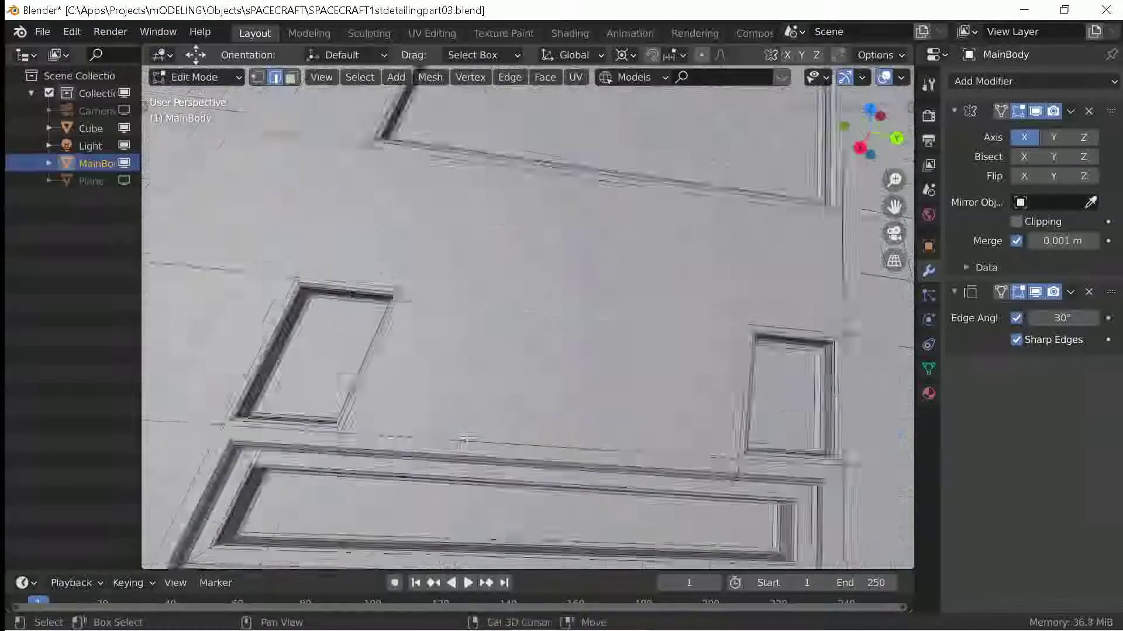
{"action": "middle_click_drag", "start_coordinate": [464, 440], "coordinate": [442, 344], "text": "shift"}
{"action": "key", "text": "ctrl+r"}
Knife-cut a line across the floor of the long recessed panel.
{"action": "key", "text": "k"}
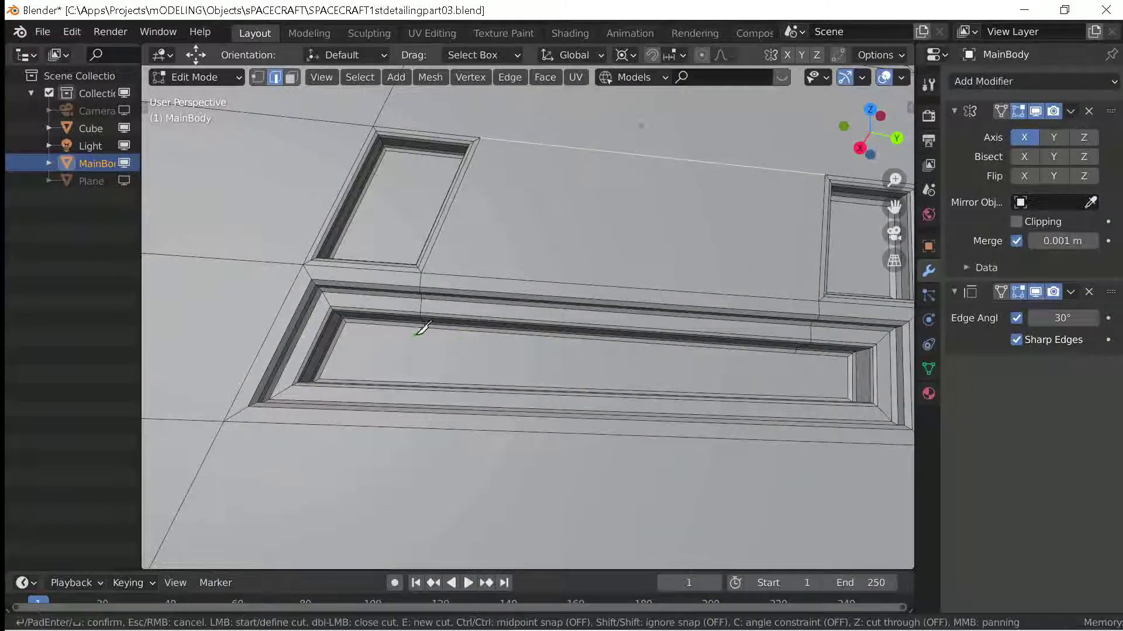
{"action": "left_click", "coordinate": [393, 382]}
{"action": "key", "text": "Return"}
{"action": "key", "text": "k"}
{"action": "key", "text": "Return"}
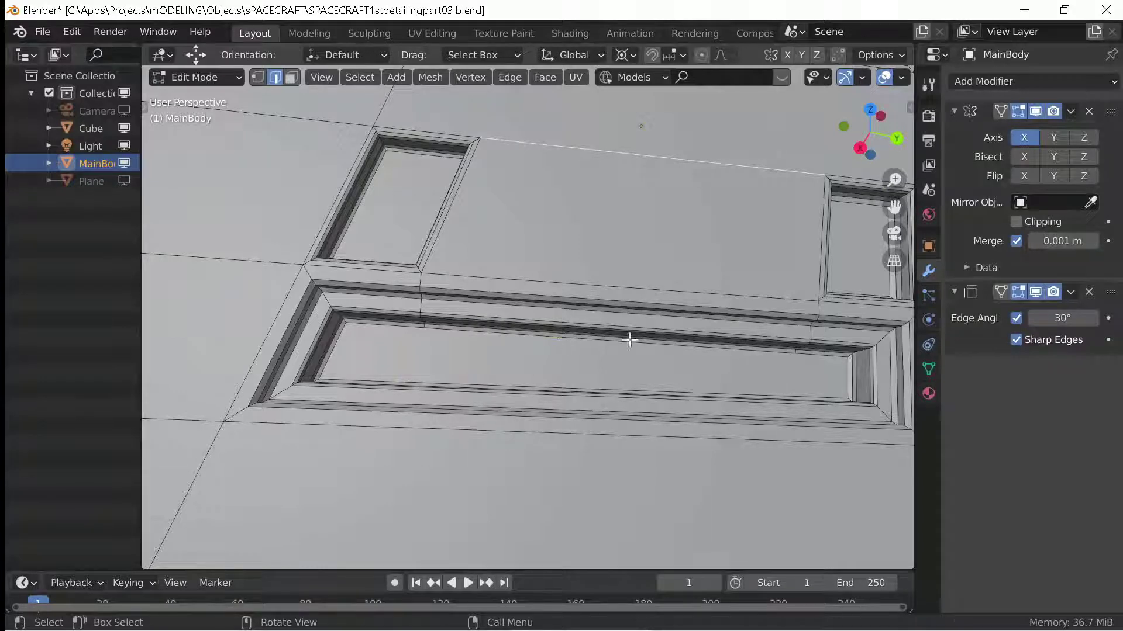
Make several more knife-cut attempts on the recess floor, discarding each one.
{"action": "key", "text": "k"}
{"action": "key", "text": "Escape"}
{"action": "key", "text": "k"}
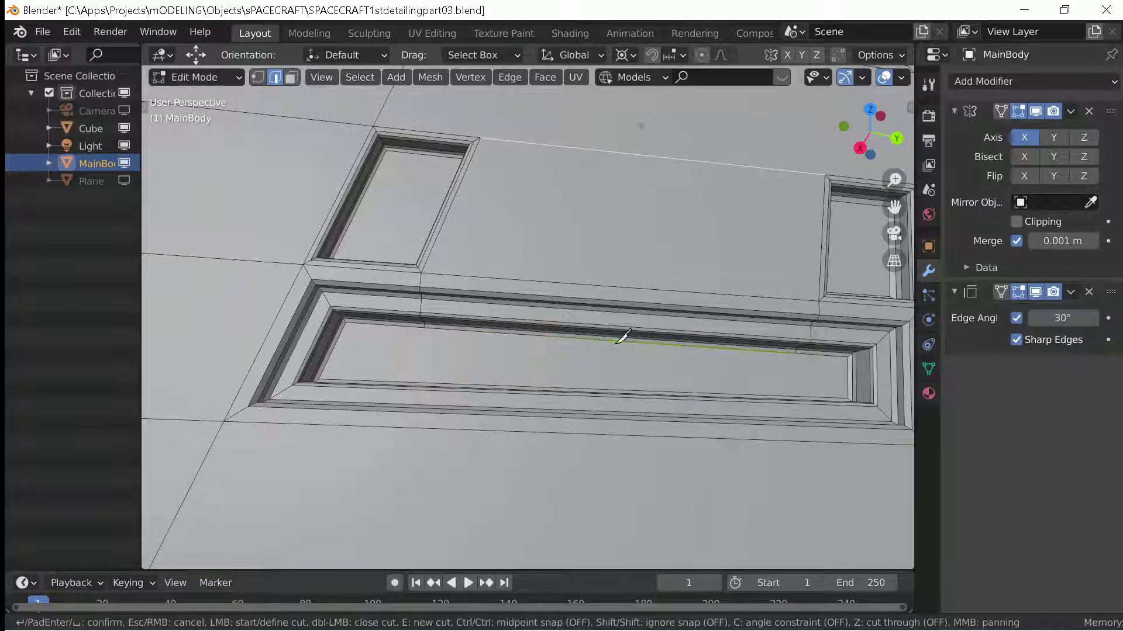
{"action": "key", "text": "Escape"}
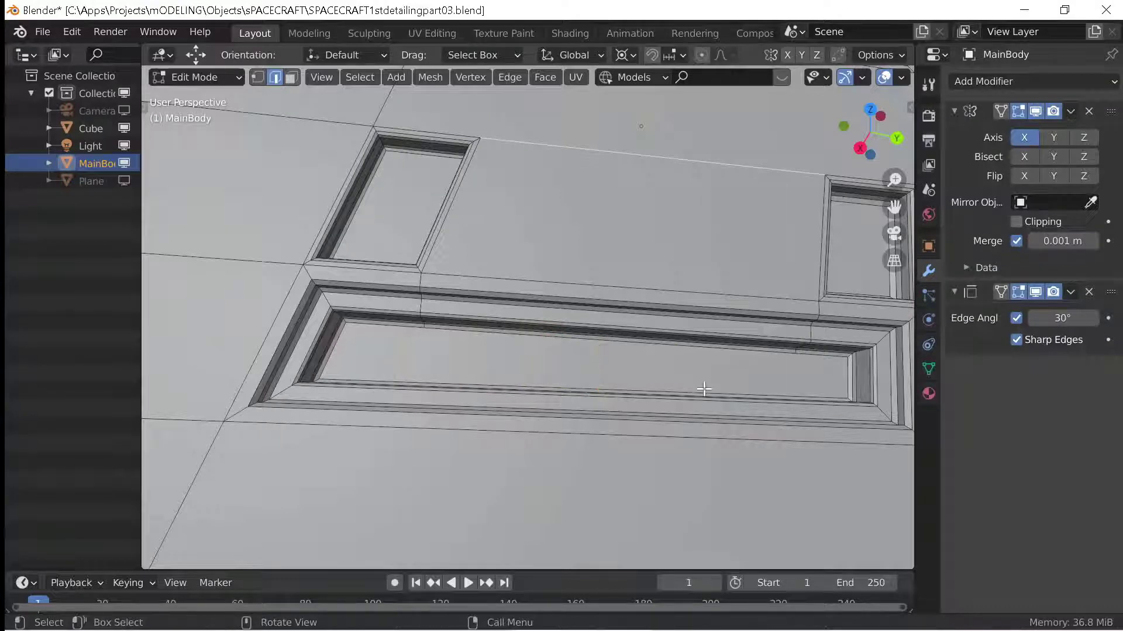
{"action": "key", "text": "k"}
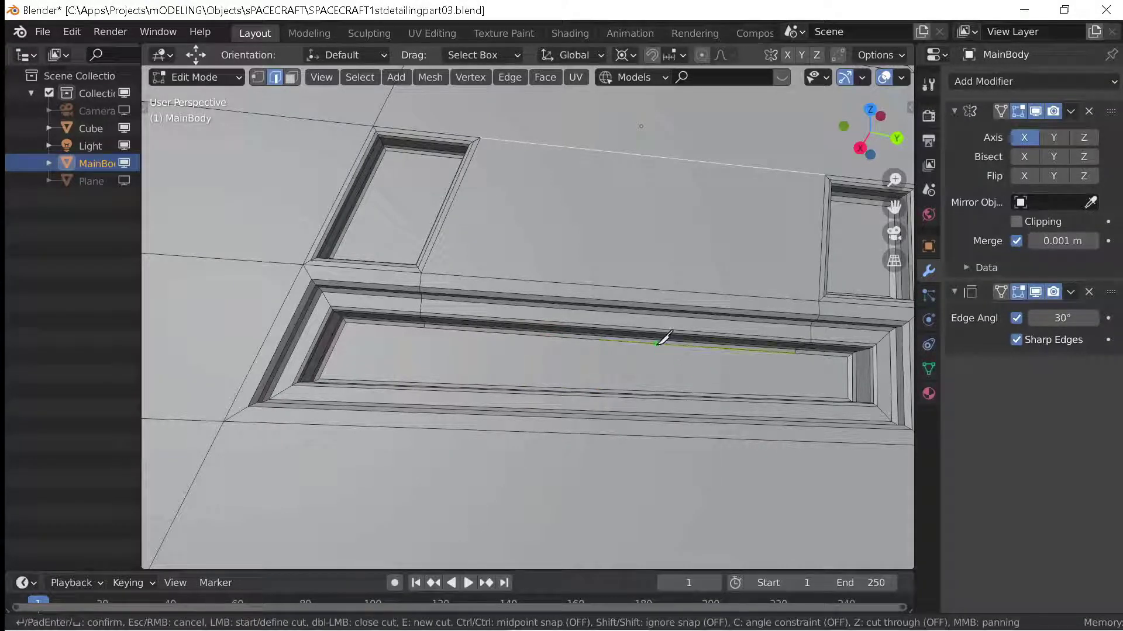
{"action": "key", "text": "Escape"}
{"action": "key", "text": "k"}
{"action": "key", "text": "Escape"}
{"action": "key", "text": "k"}
{"action": "key", "text": "Escape"}
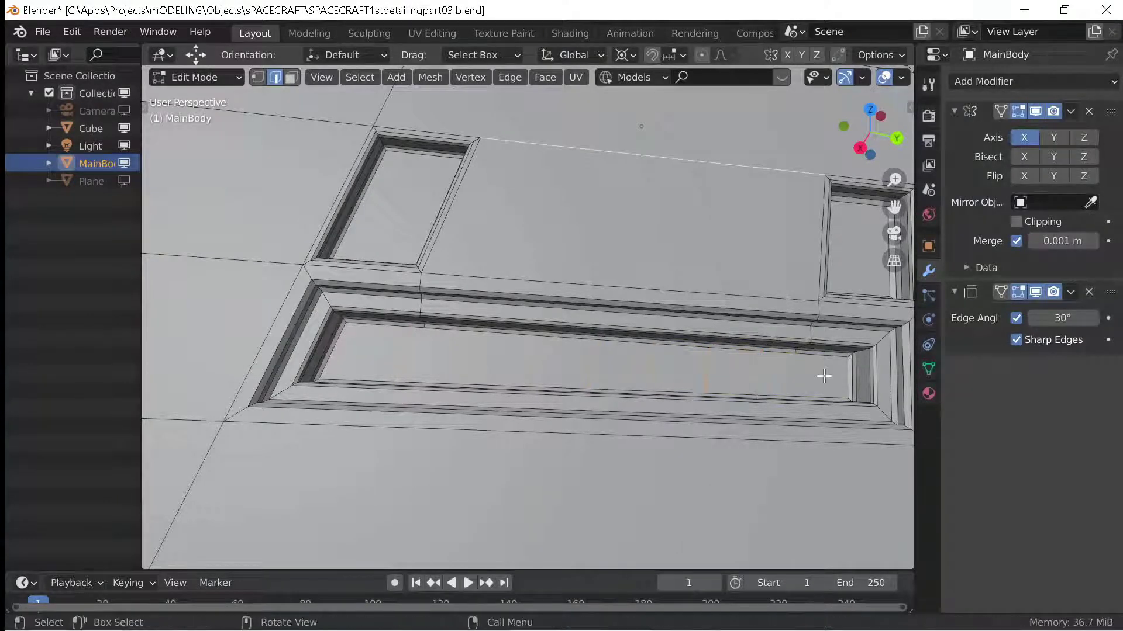
{"action": "key", "text": "k"}
{"action": "key", "text": "Escape"}
Switch to Top Orthographic view (Numpad 7) to check the cuts on the floor.
{"action": "scroll", "coordinate": [757, 413], "scroll_direction": "up", "scroll_amount": 5}
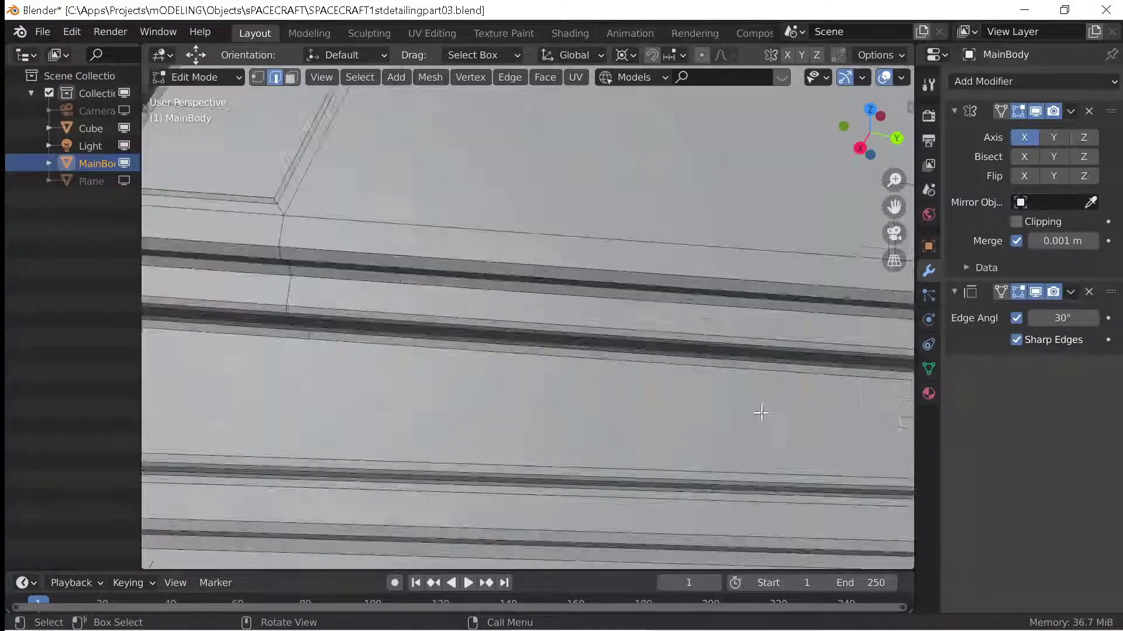
{"action": "scroll", "coordinate": [761, 409], "scroll_direction": "down", "scroll_amount": 8}
{"action": "key", "text": "KP_7"}
{"action": "scroll", "coordinate": [712, 428], "scroll_direction": "up", "scroll_amount": 6}
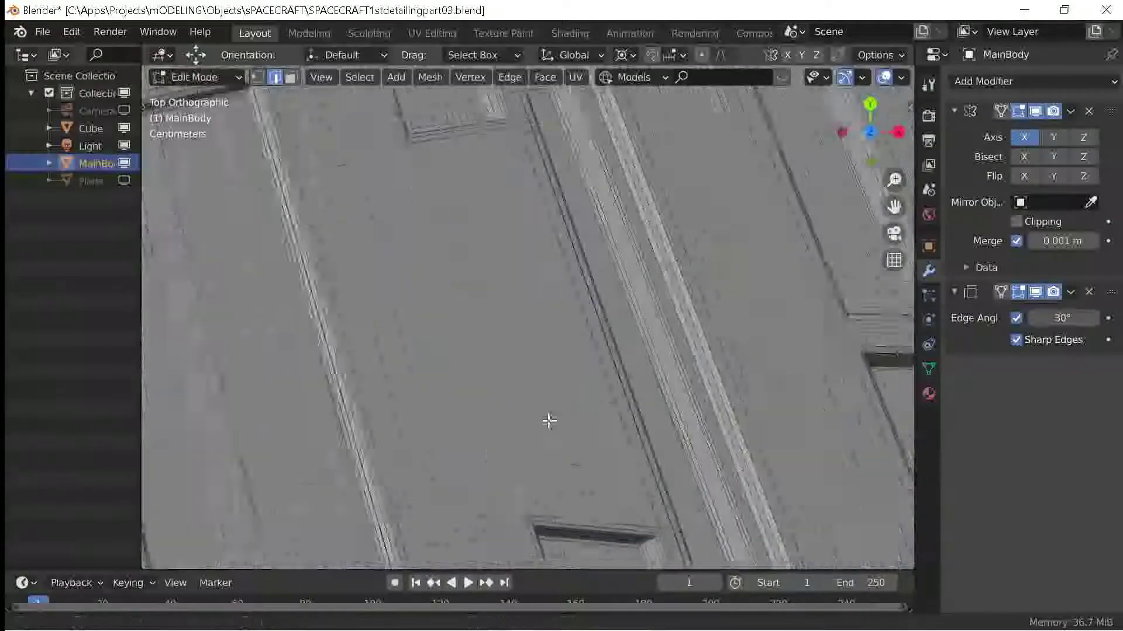
{"action": "scroll", "coordinate": [549, 421], "scroll_direction": "down", "scroll_amount": 2}
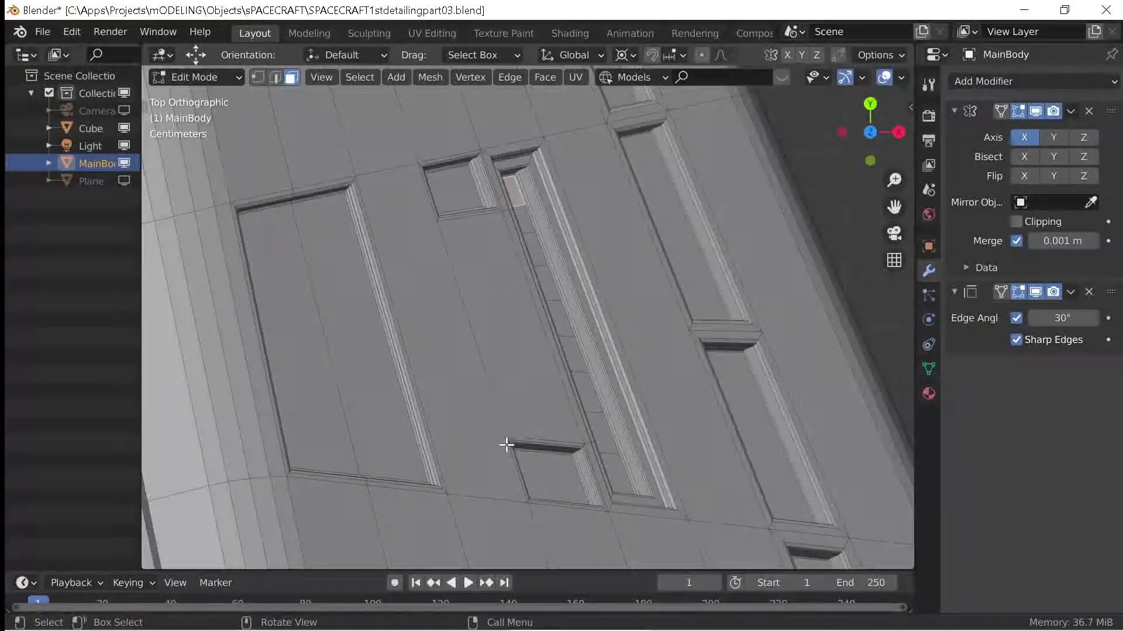
Inset the first two floor faces at the right end of the recessed strip.
{"action": "middle_click_drag", "start_coordinate": [507, 445], "coordinate": [650, 352], "text": "alt"}
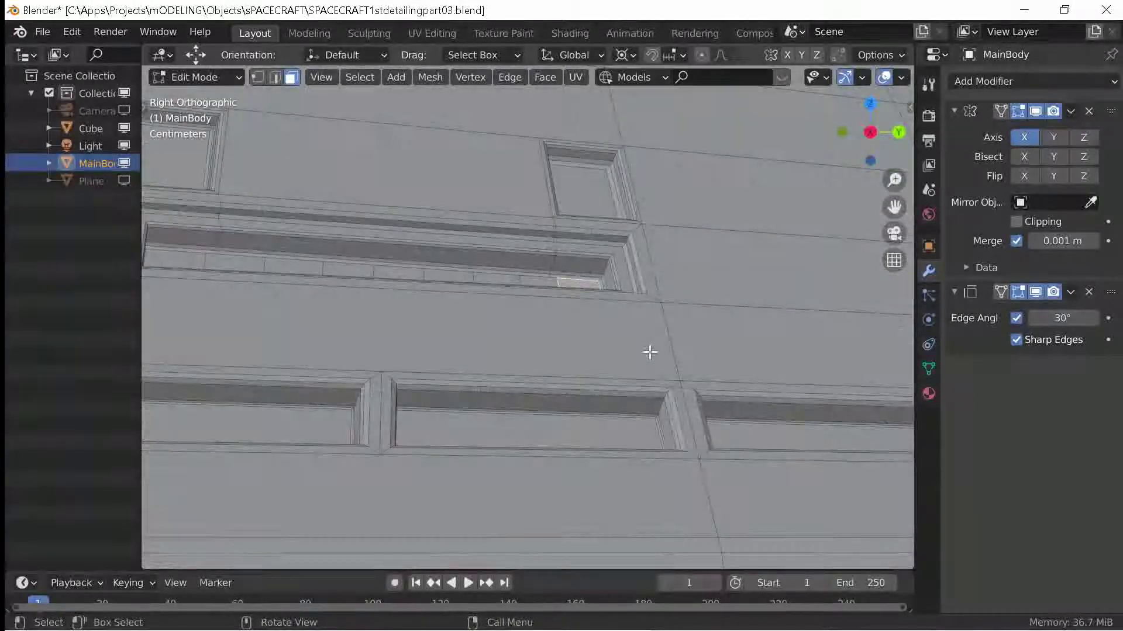
{"action": "middle_click_drag", "start_coordinate": [264, 346], "coordinate": [702, 368]}
{"action": "key", "text": "i"}
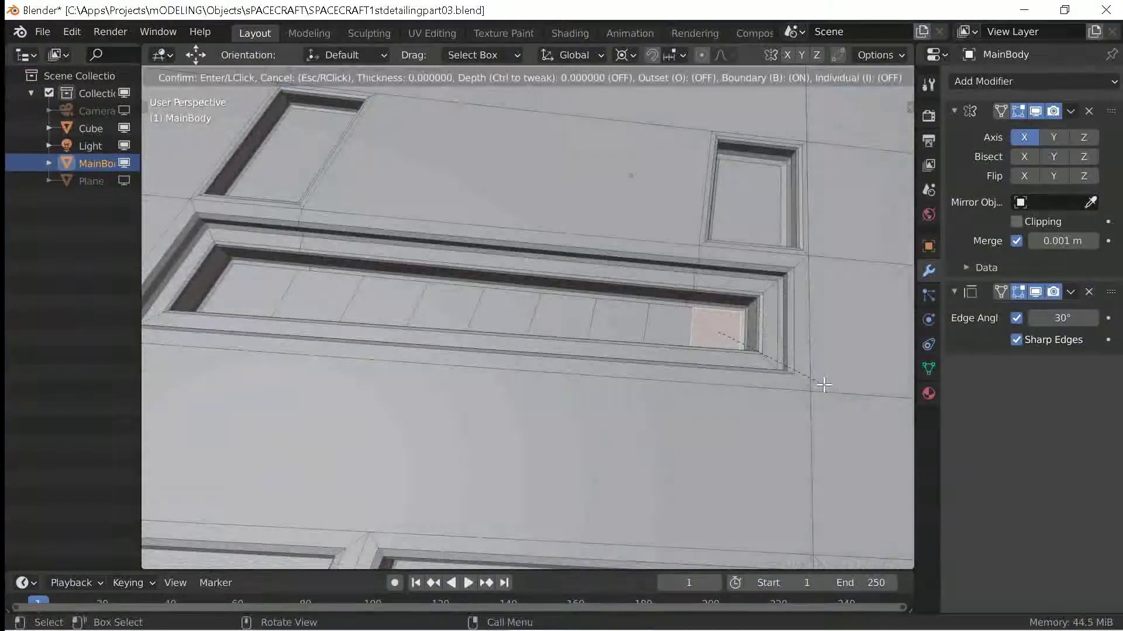
{"action": "left_click", "coordinate": [790, 358]}
{"action": "middle_click_drag", "start_coordinate": [729, 428], "coordinate": [789, 390]}
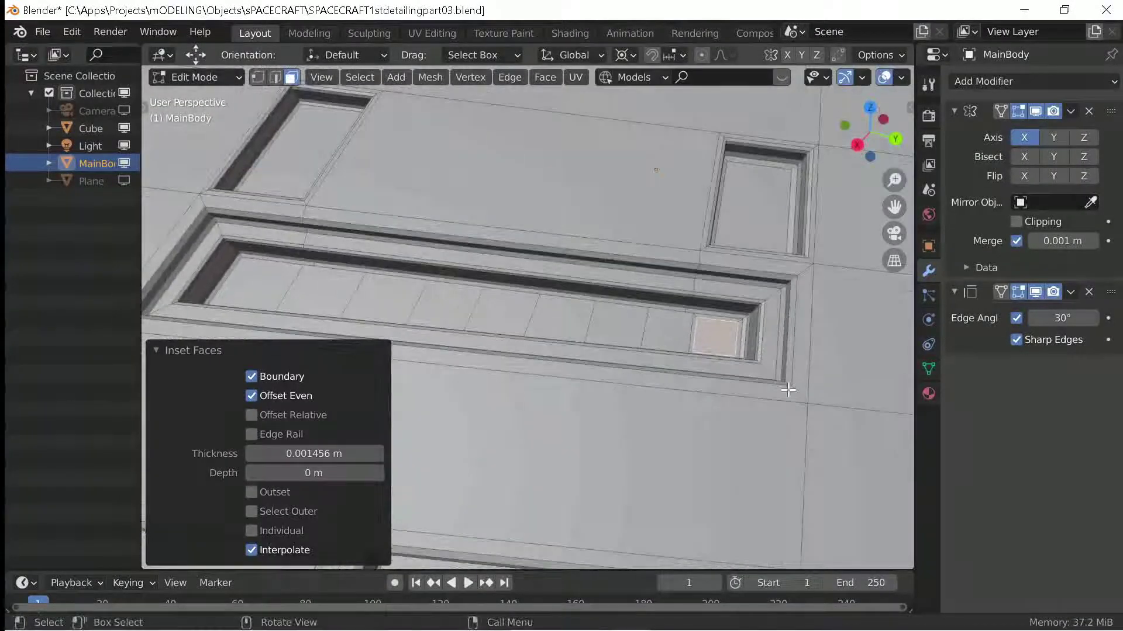
{"action": "left_click", "coordinate": [667, 331]}
{"action": "key", "text": "i"}
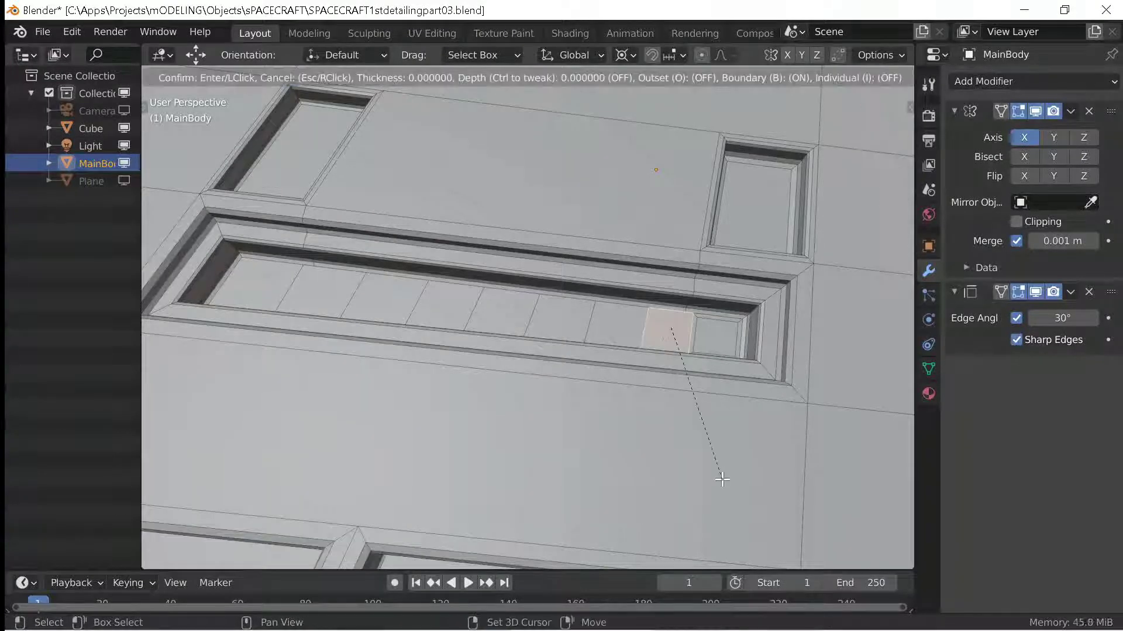
{"action": "left_click", "coordinate": [712, 440]}
Inset the next three floor faces, moving left along the strip.
{"action": "left_click", "coordinate": [618, 329]}
{"action": "key", "text": "i"}
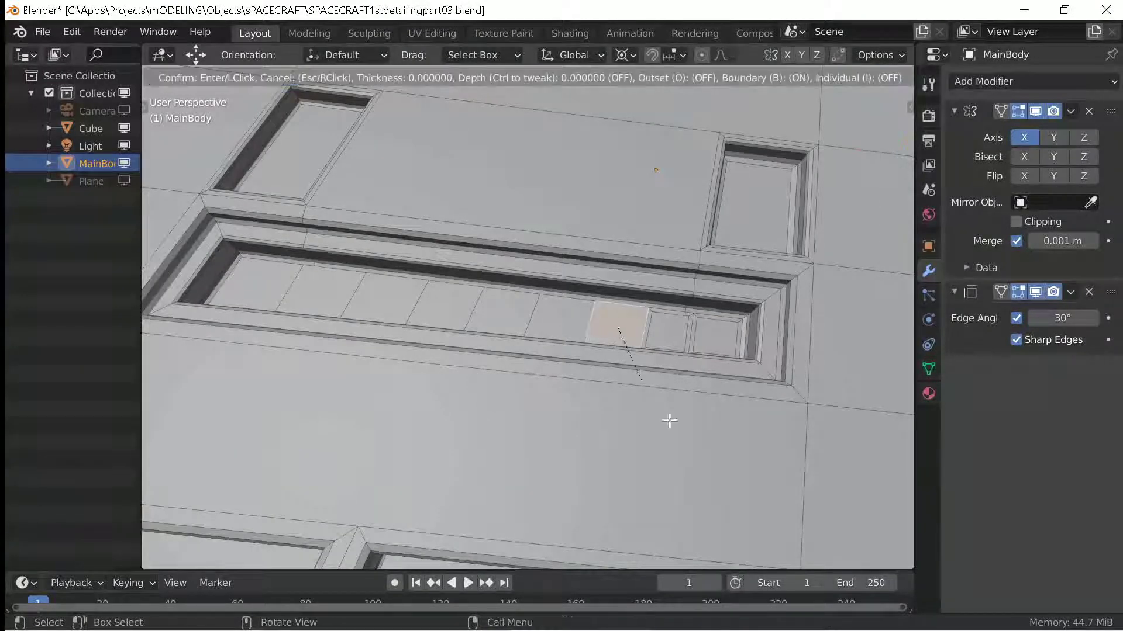
{"action": "middle_click_drag", "start_coordinate": [670, 420], "coordinate": [736, 437]}
{"action": "left_click", "coordinate": [698, 397]}
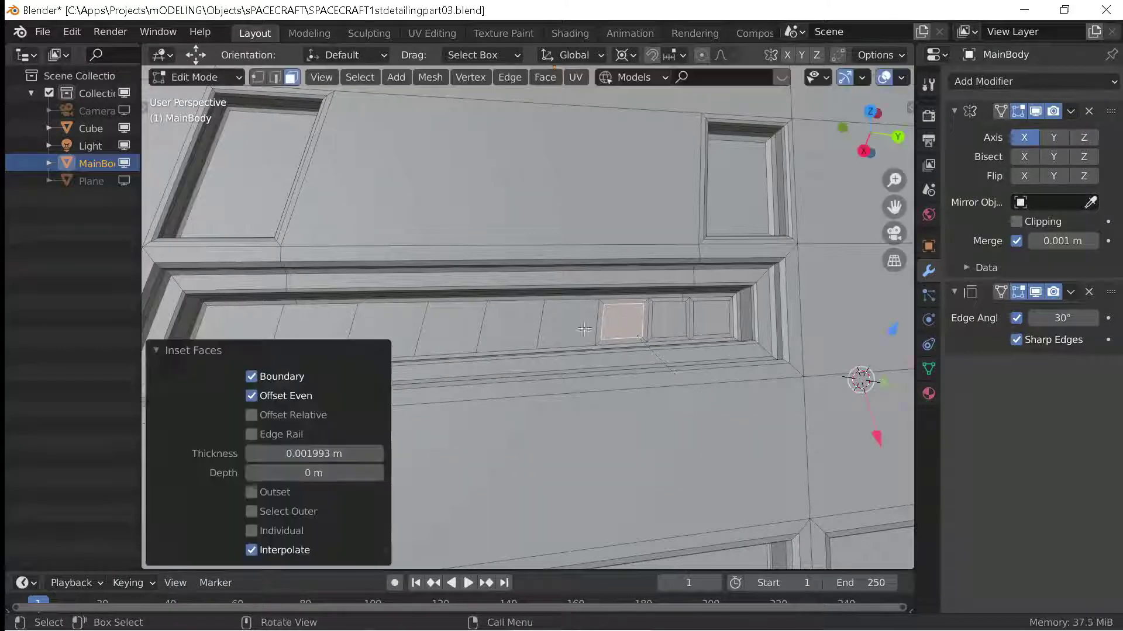
{"action": "left_click", "coordinate": [568, 324]}
{"action": "key", "text": "i"}
{"action": "left_click", "coordinate": [655, 415]}
{"action": "left_click", "coordinate": [511, 326]}
{"action": "key", "text": "i"}
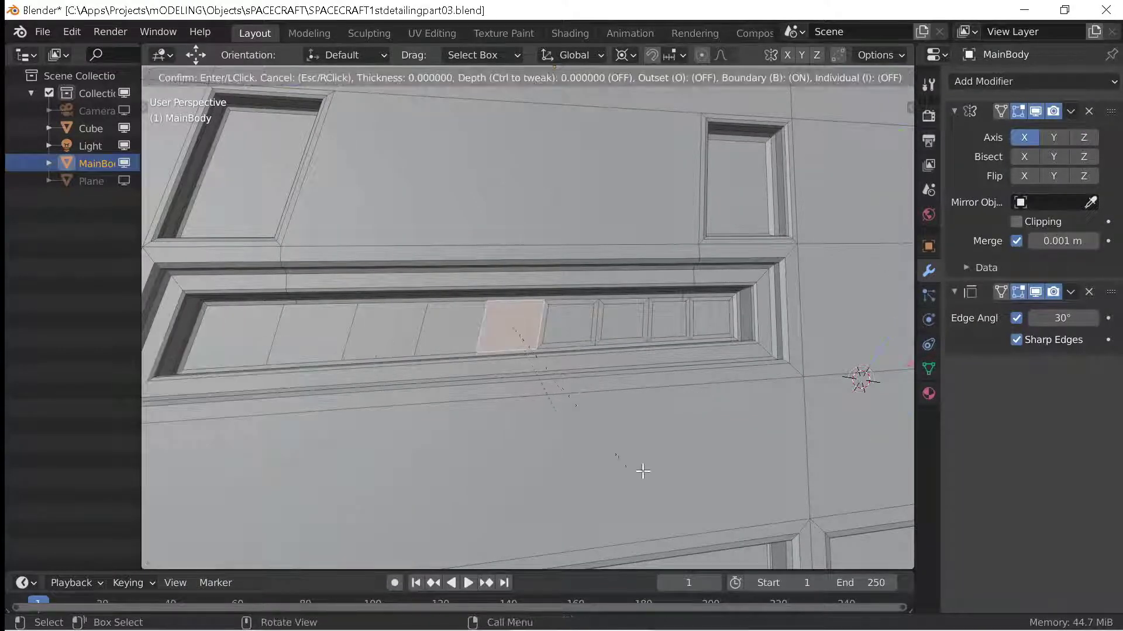
{"action": "left_click", "coordinate": [631, 458]}
Inset the remaining four faces, finishing with the leftmost cell of the strip.
{"action": "left_click", "coordinate": [462, 327]}
{"action": "key", "text": "i"}
{"action": "left_click", "coordinate": [538, 368]}
{"action": "left_click", "coordinate": [401, 326]}
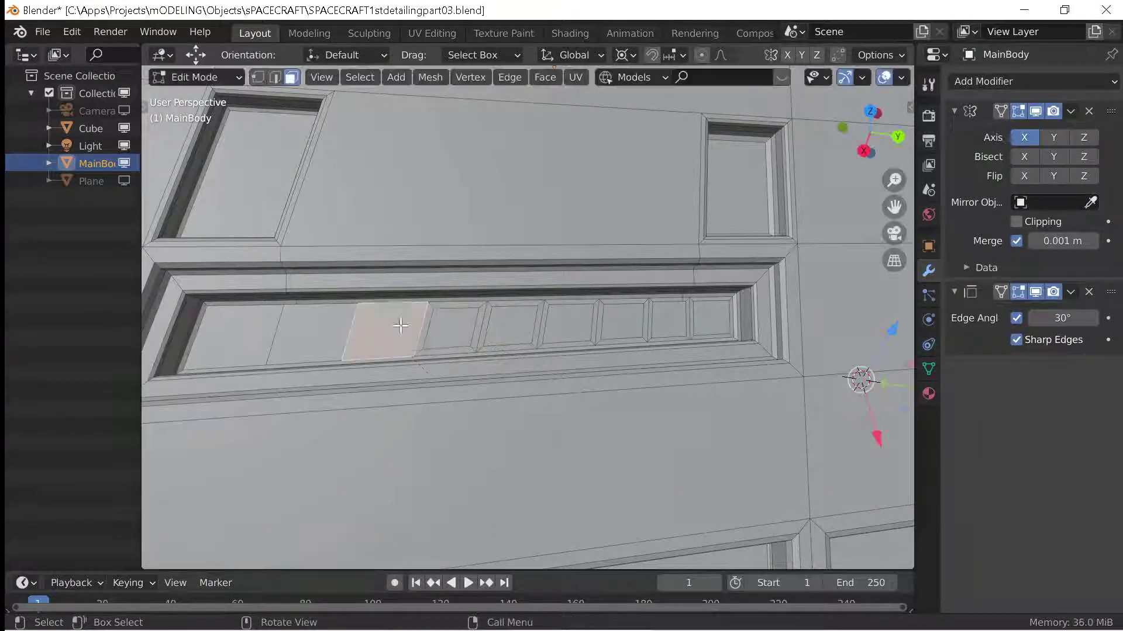
{"action": "key", "text": "i"}
{"action": "left_click", "coordinate": [485, 432]}
{"action": "left_click", "coordinate": [315, 331]}
{"action": "key", "text": "i"}
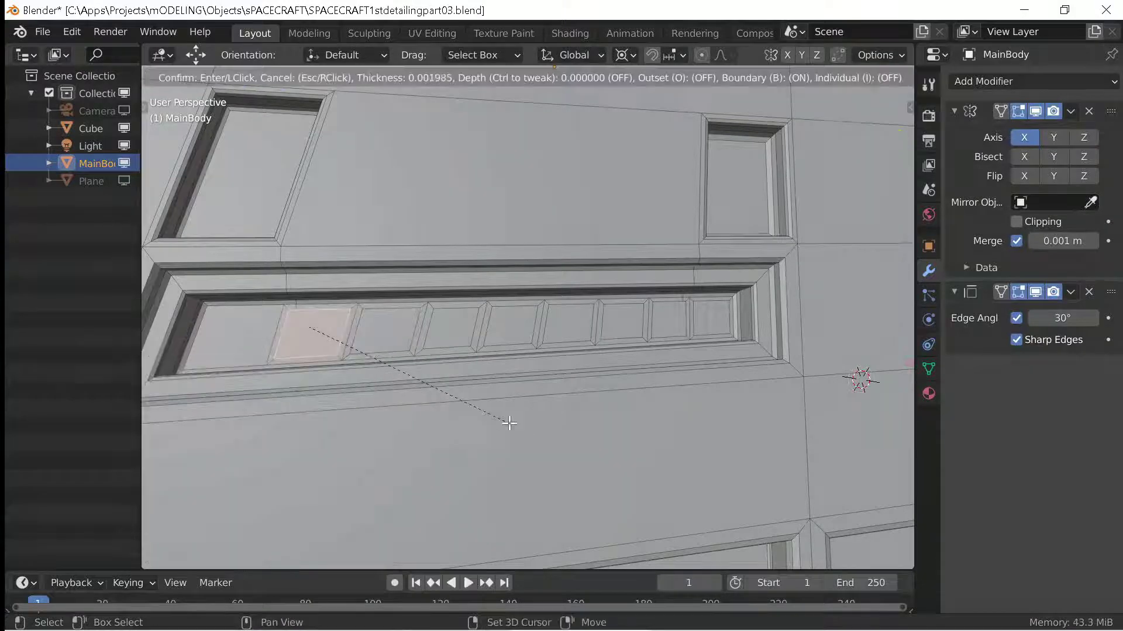
{"action": "left_click", "coordinate": [510, 427]}
{"action": "left_click", "coordinate": [234, 336]}
{"action": "key", "text": "i"}
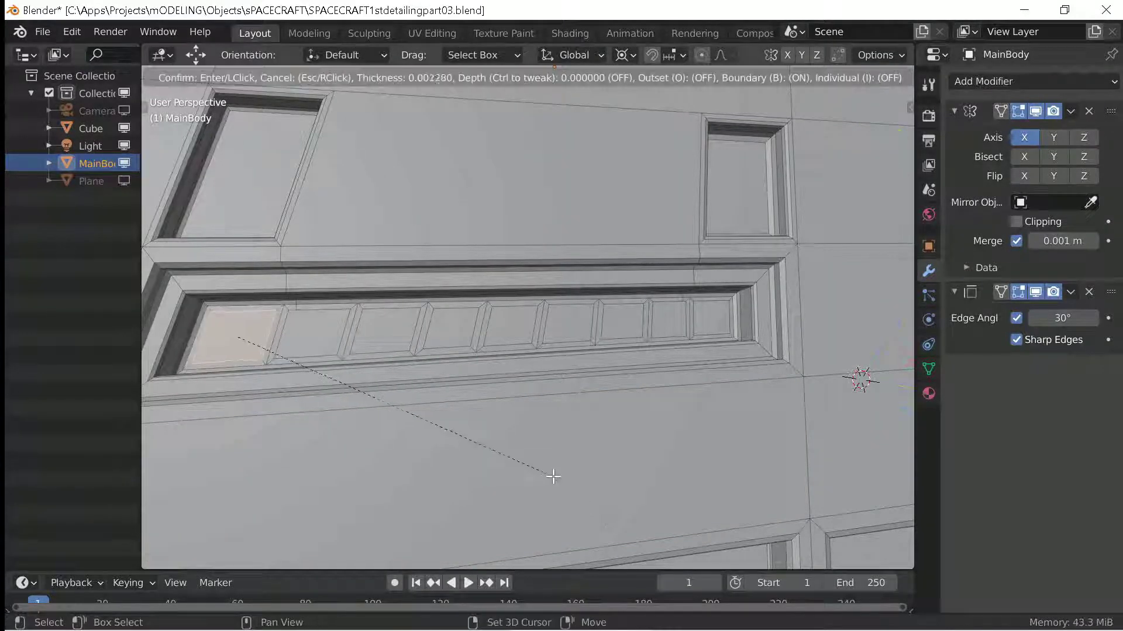
{"action": "left_click", "coordinate": [553, 476]}
Select one inset cell face and try scaling and extruding it, cancelling both.
{"action": "left_click", "coordinate": [667, 320]}
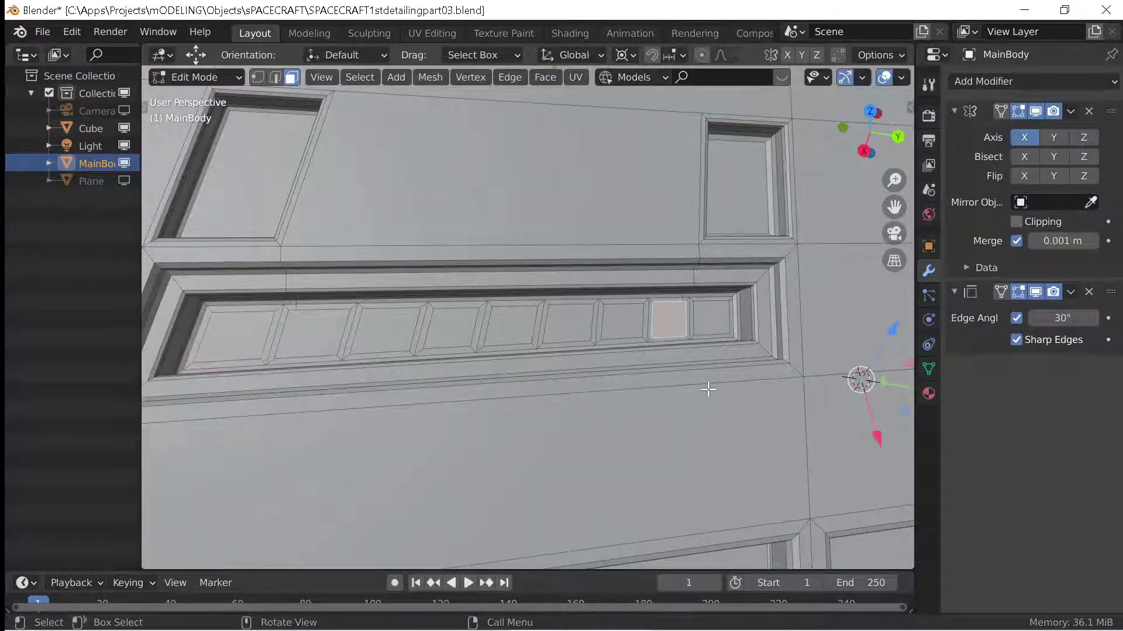
{"action": "scroll", "coordinate": [707, 388], "scroll_direction": "up", "scroll_amount": 2}
{"action": "key", "text": "s"}
{"action": "key", "text": "Escape"}
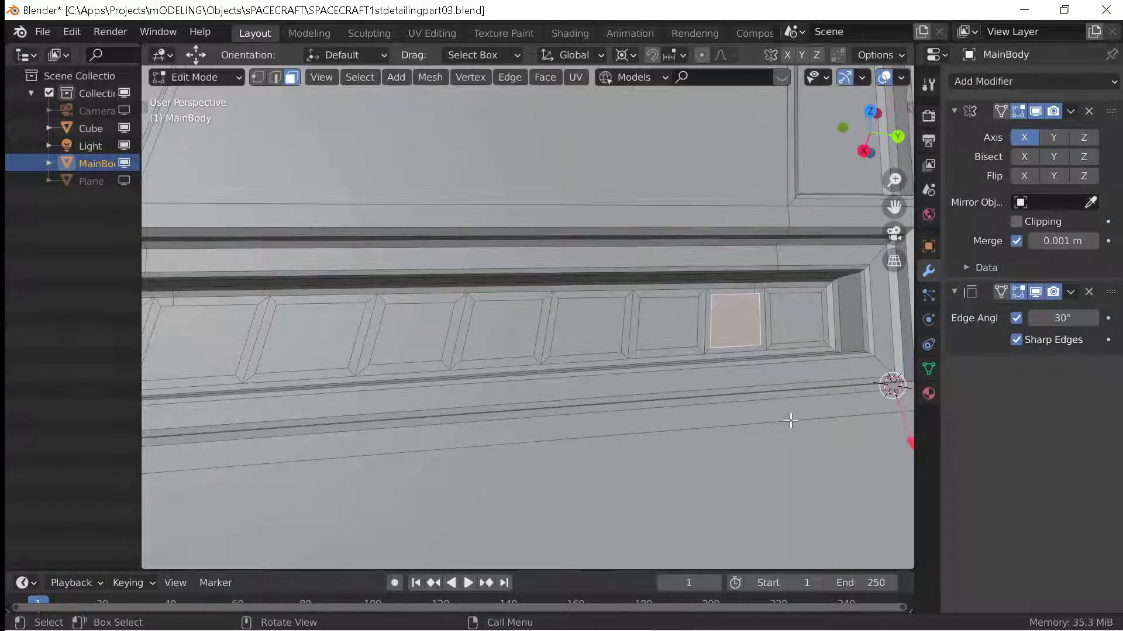
{"action": "key", "text": "e"}
{"action": "key", "text": "Escape"}
{"action": "scroll", "coordinate": [744, 431], "scroll_direction": "down", "scroll_amount": 2}
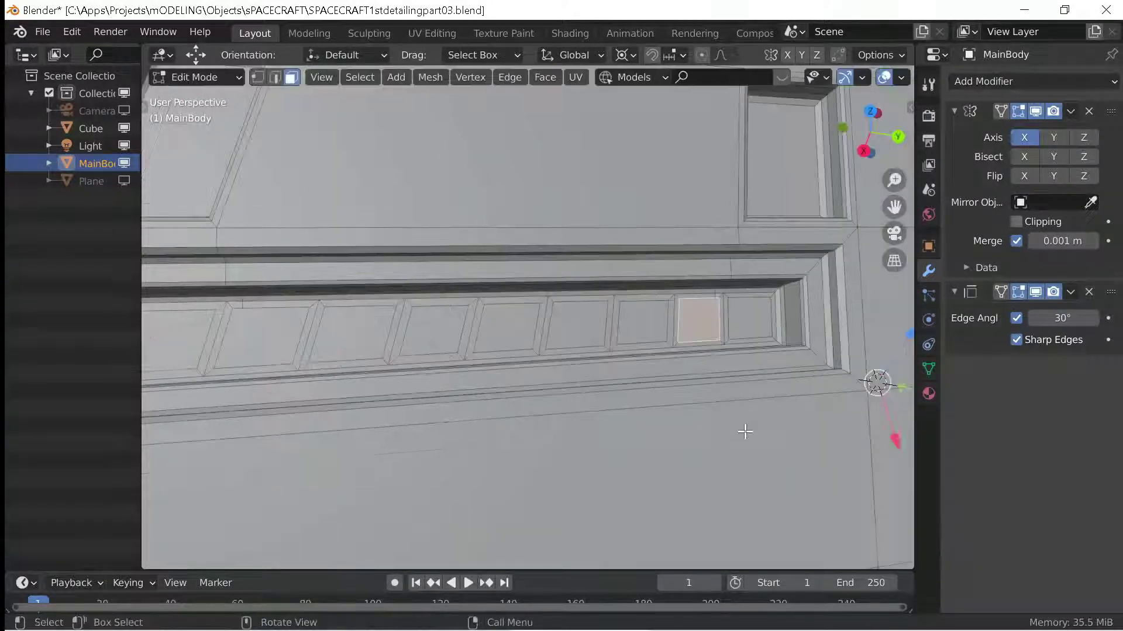
{"action": "scroll", "coordinate": [536, 457], "scroll_direction": "down", "scroll_amount": 2}
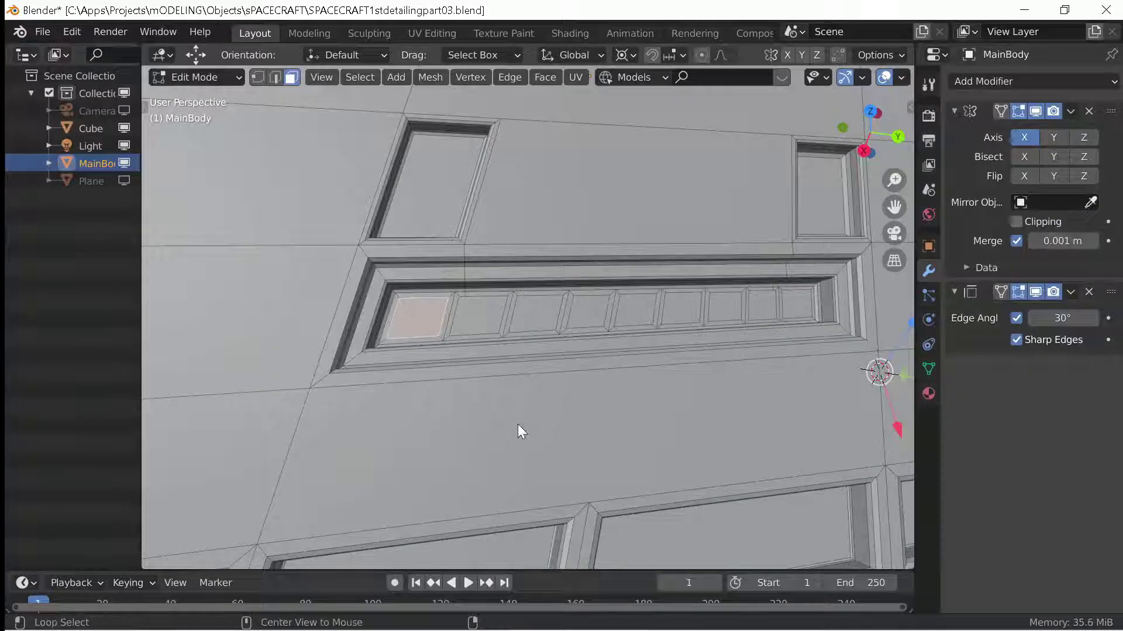
Select the five panel faces in the strip and push them outward along their normals.
{"action": "key", "text": "alt+s"}
{"action": "key", "text": "Escape"}
{"action": "left_click", "coordinate": [477, 316], "text": "shift"}
{"action": "left_click", "coordinate": [535, 315], "text": "shift"}
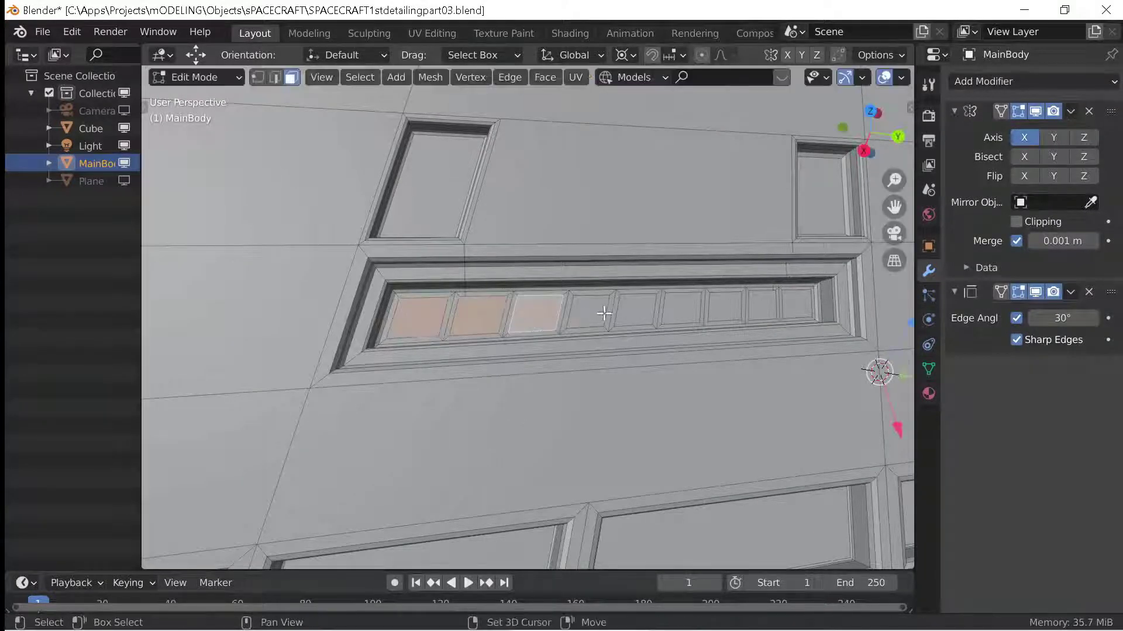
{"action": "left_click", "coordinate": [588, 312], "text": "shift"}
{"action": "left_click", "coordinate": [681, 308], "text": "shift"}
{"action": "left_click", "coordinate": [725, 306], "text": "shift"}
{"action": "key", "text": "alt+s"}
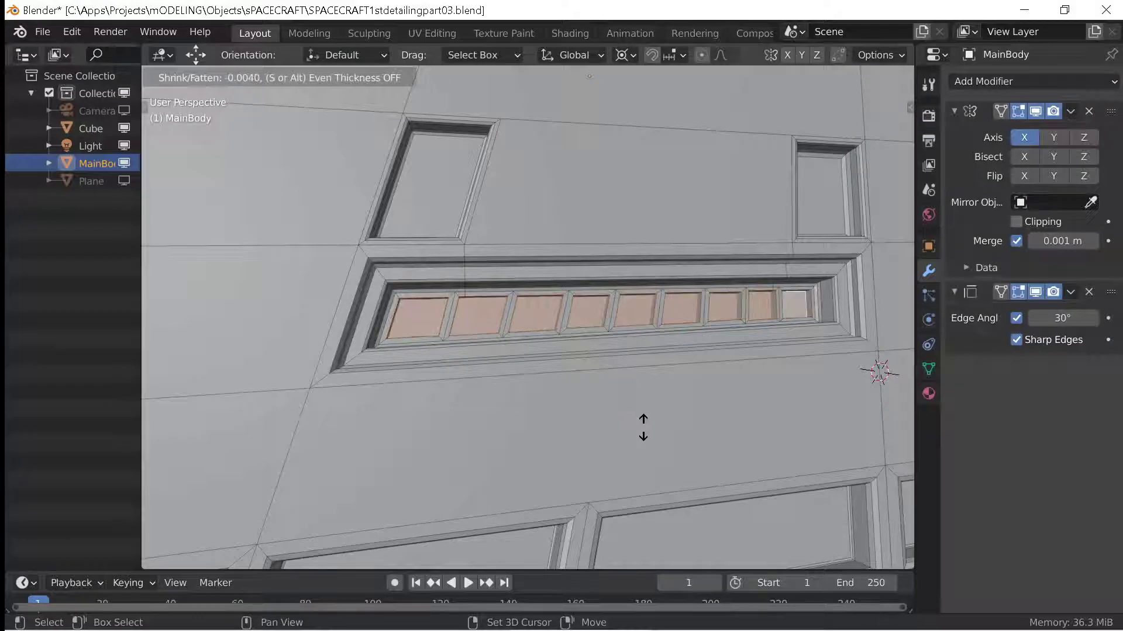
{"action": "left_click", "coordinate": [643, 423]}
Extrude the panels a second time, pulling them inward.
{"action": "scroll", "coordinate": [614, 415], "scroll_direction": "up", "scroll_amount": 5}
{"action": "mouse_move", "coordinate": [591, 401]}
{"action": "middle_mouse_down"}
{"action": "mouse_move", "coordinate": [531, 415]}
{"action": "mouse_move", "coordinate": [594, 421]}
{"action": "middle_mouse_up"}
{"action": "scroll", "coordinate": [594, 421], "scroll_direction": "down", "scroll_amount": 3}
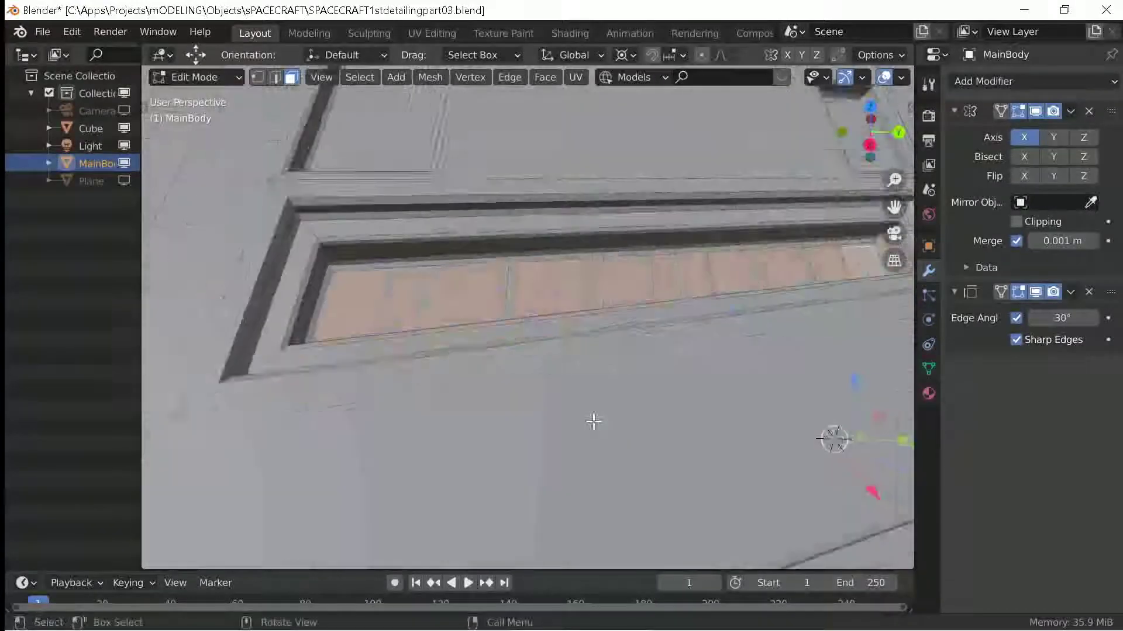
{"action": "key", "text": "alt+s"}
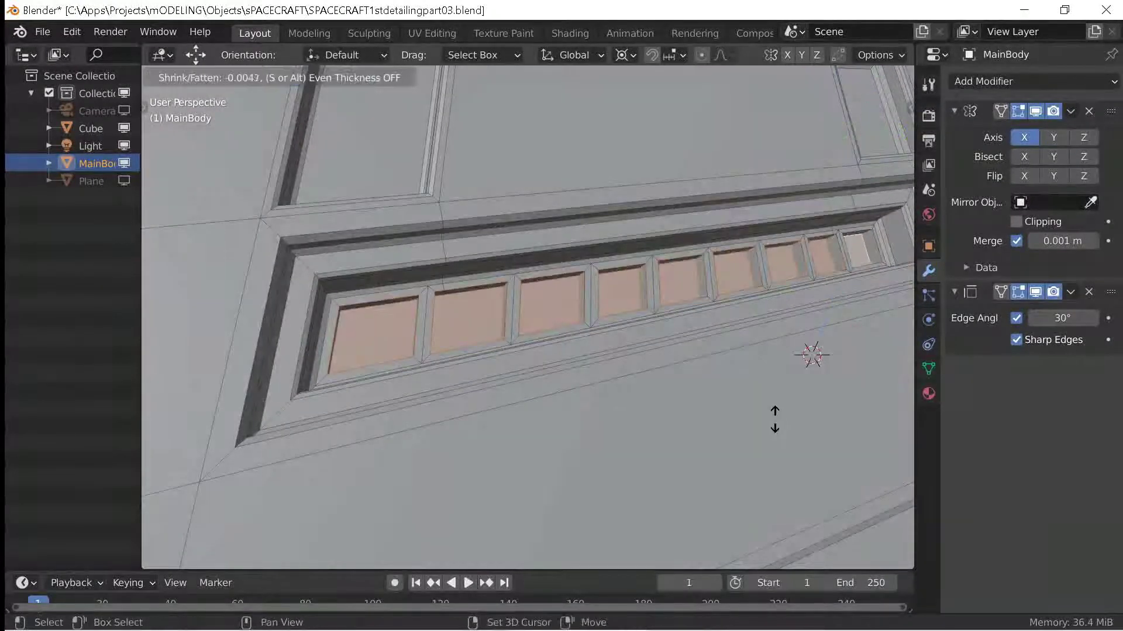
{"action": "left_click", "coordinate": [754, 384]}
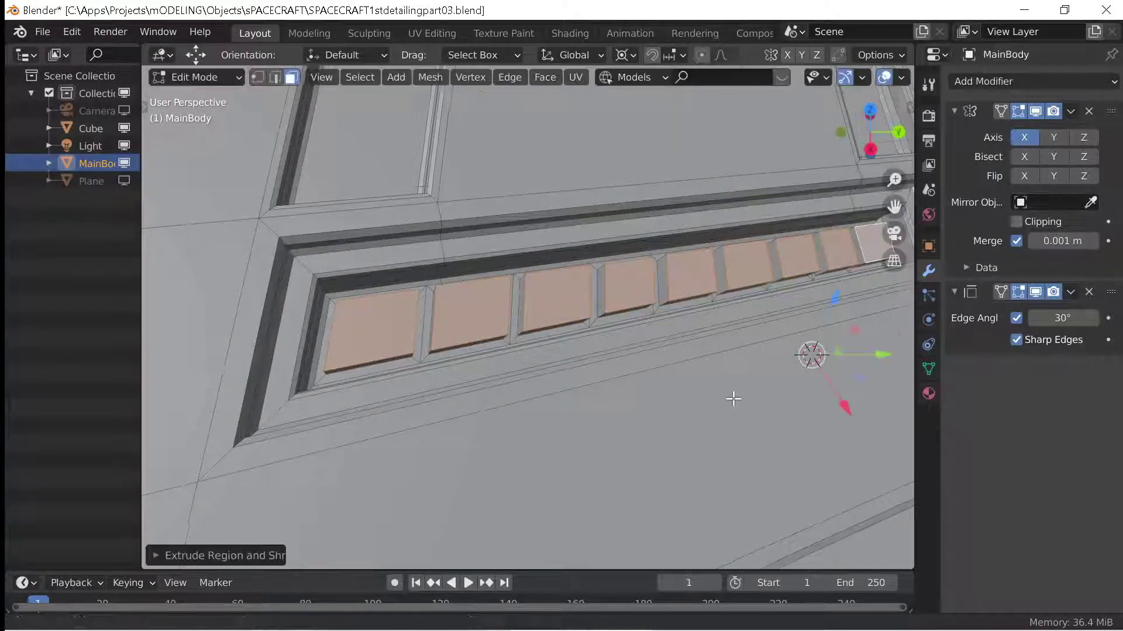
Bevel the edges of the raised panels.
{"action": "middle_click_drag", "start_coordinate": [731, 395], "coordinate": [676, 368]}
{"action": "key", "text": "ctrl+b"}
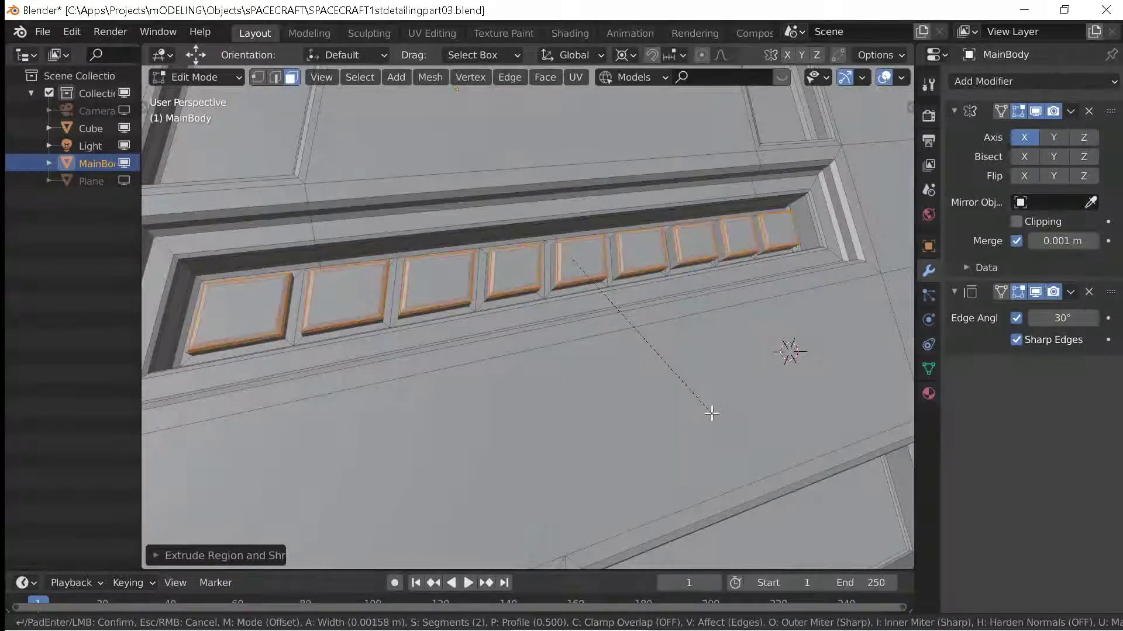
{"action": "left_click", "coordinate": [709, 412]}
{"action": "middle_click_drag", "start_coordinate": [630, 417], "coordinate": [410, 328]}
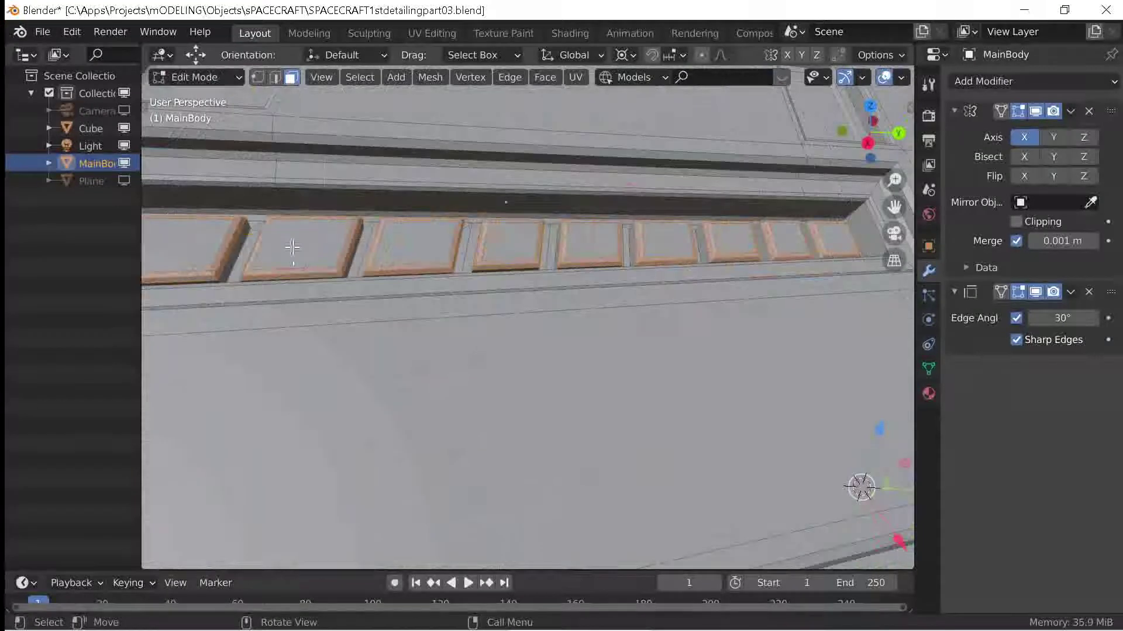
Select the top faces of four raised tiles.
{"action": "left_click", "coordinate": [591, 241], "text": "shift"}
{"action": "left_click", "coordinate": [667, 240], "text": "shift"}
{"action": "left_click", "coordinate": [792, 237], "text": "shift"}
{"action": "left_click", "coordinate": [836, 237], "text": "shift"}
{"action": "mouse_move", "coordinate": [836, 237]}
{"action": "middle_mouse_down", "text": "shift"}
{"action": "mouse_move", "coordinate": [206, 268]}
{"action": "mouse_move", "coordinate": [653, 373]}
{"action": "middle_mouse_up", "text": "shift"}
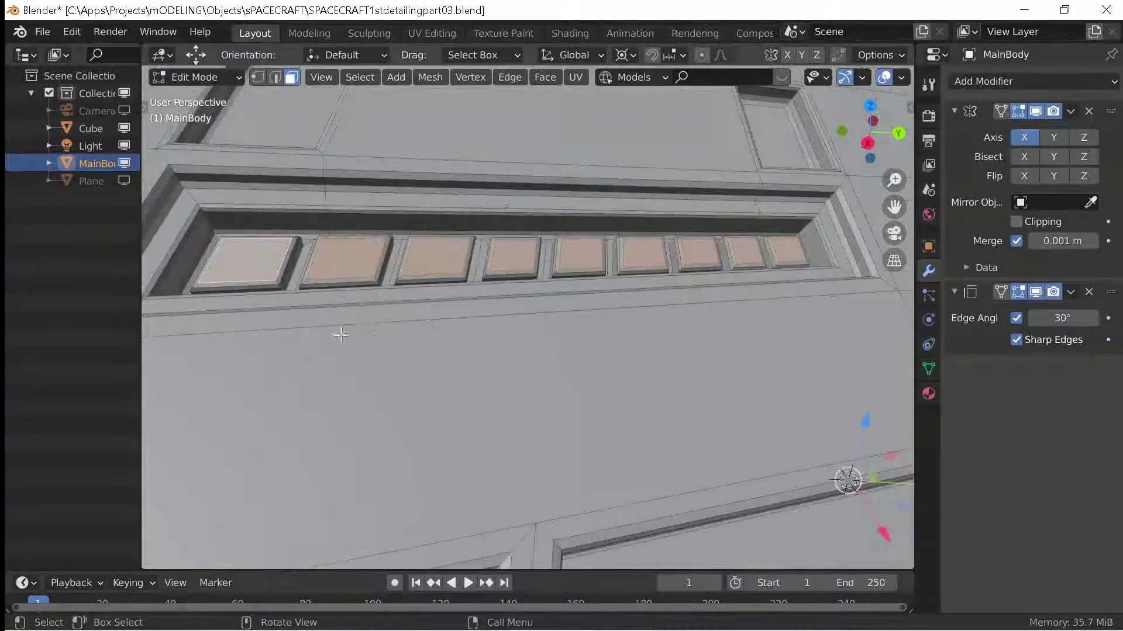
Try insetting the selected tile tops several times, cancelling each attempt.
{"action": "key", "text": "i"}
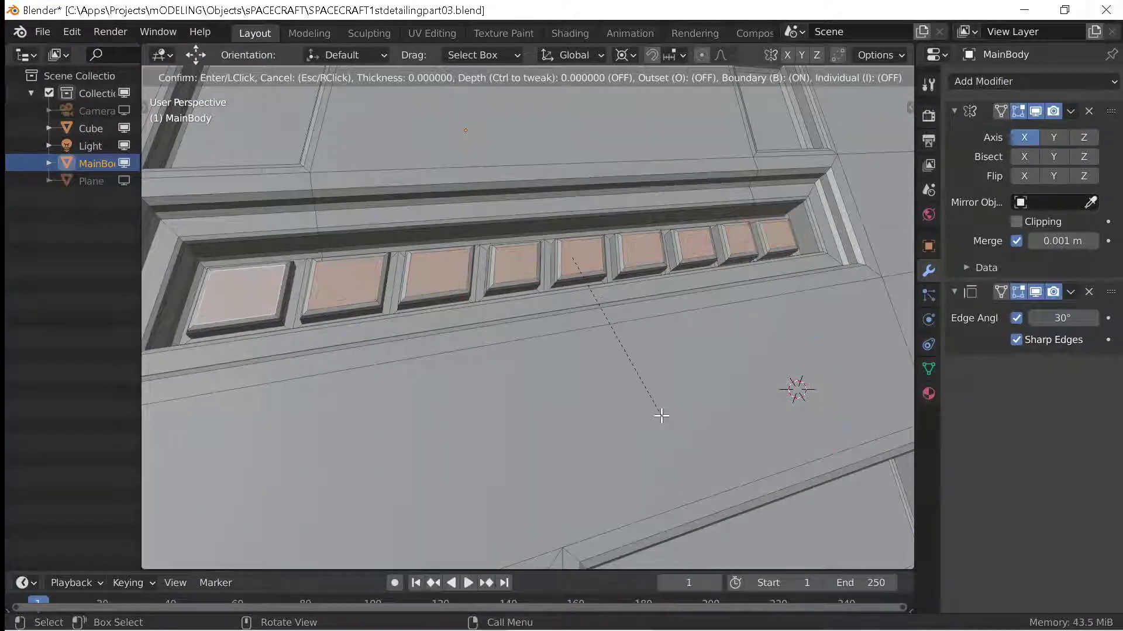
{"action": "key", "text": "Escape"}
{"action": "middle_click_drag", "start_coordinate": [656, 446], "coordinate": [721, 446]}
{"action": "key", "text": "i"}
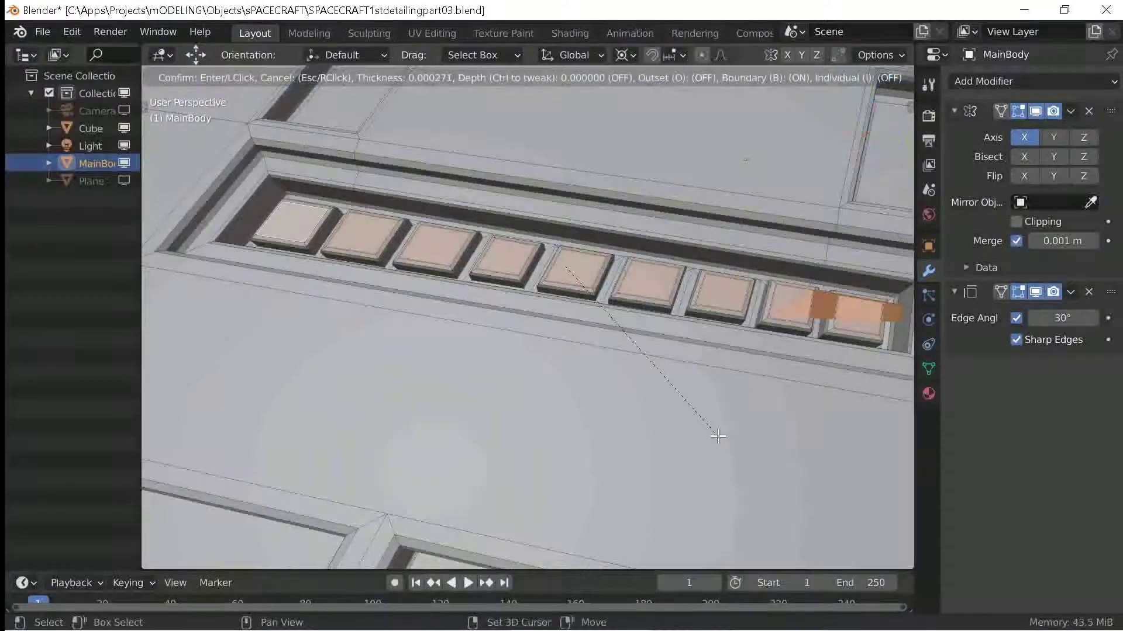
{"action": "key", "text": "Escape"}
{"action": "key", "text": "i"}
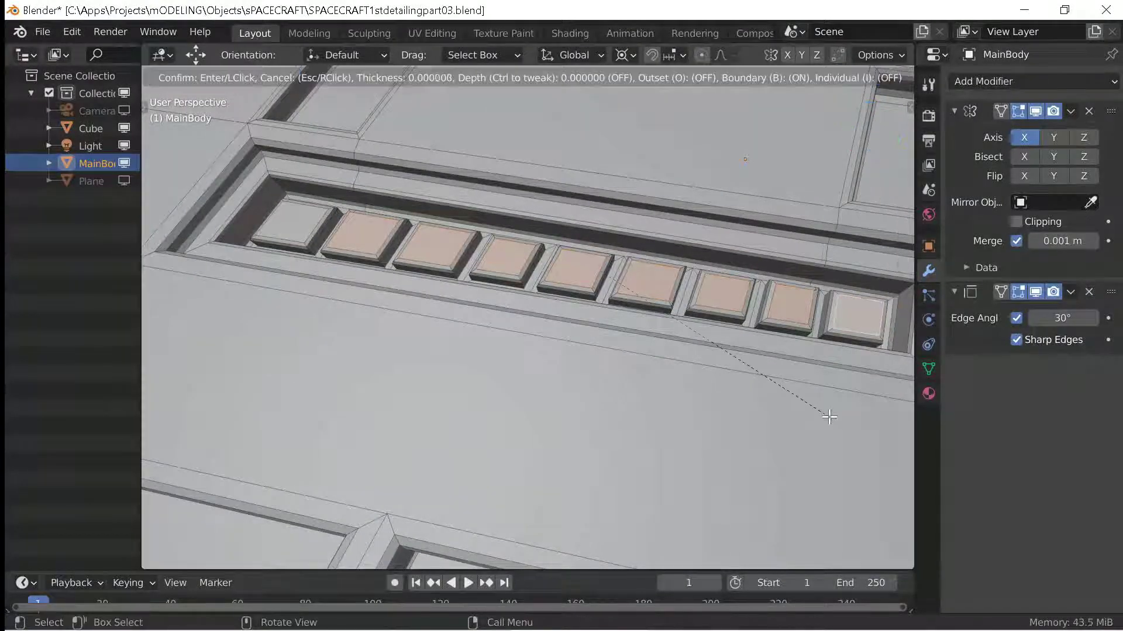
{"action": "key", "text": "Escape"}
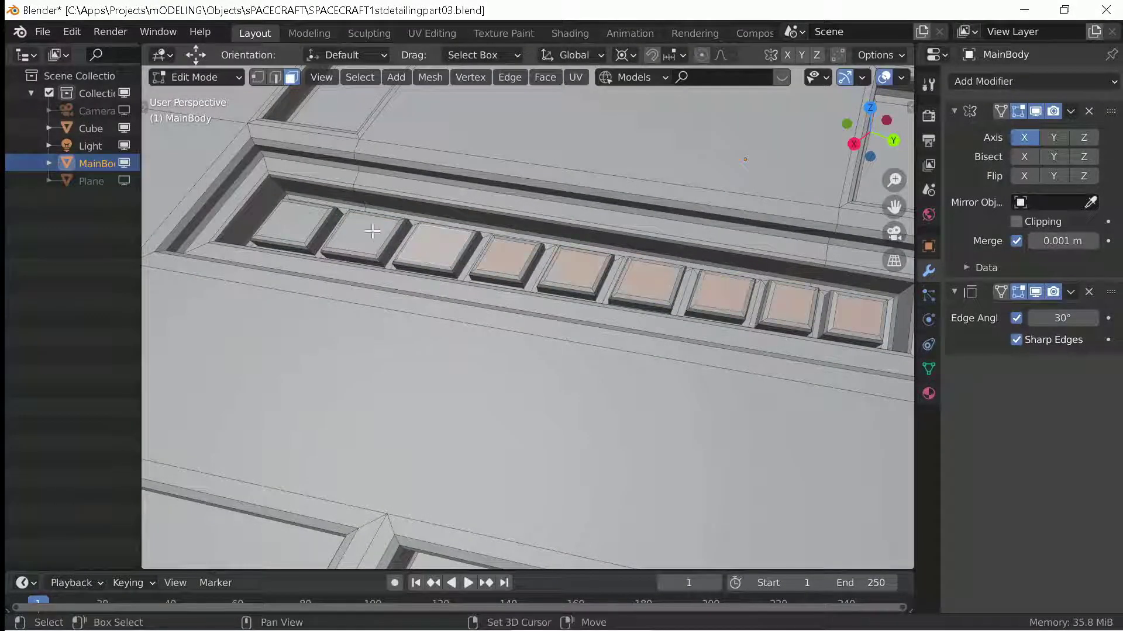
Add more tile tops to the selection and change the active face, abandoning further insets.
{"action": "left_click", "coordinate": [293, 225], "text": "ctrl"}
{"action": "key", "text": "i"}
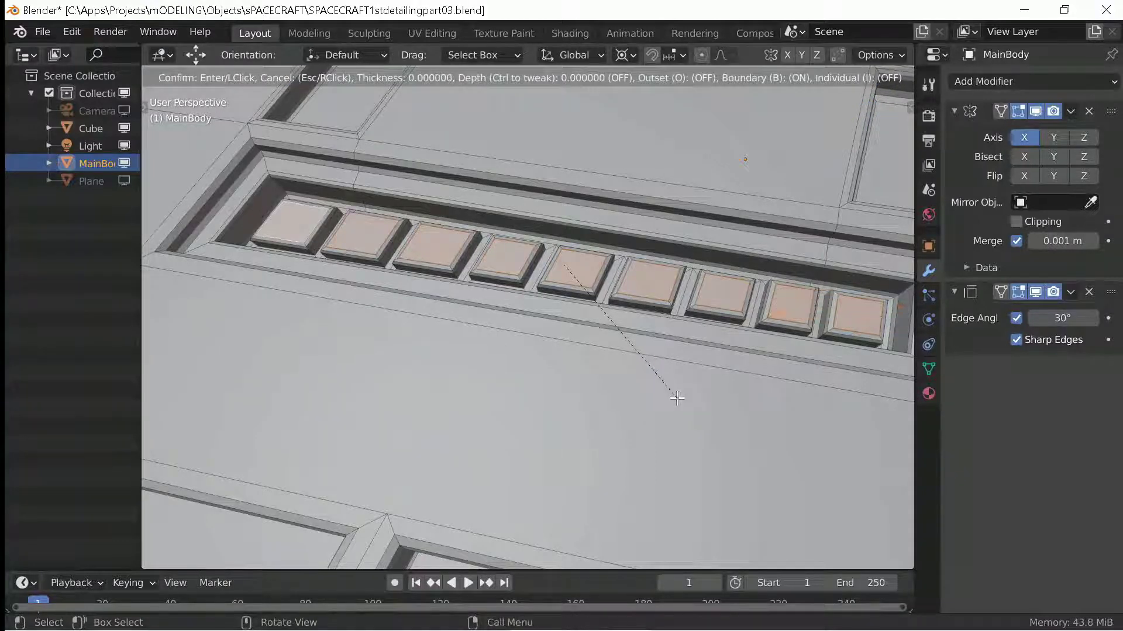
{"action": "key", "text": "Escape"}
{"action": "left_click", "coordinate": [795, 303], "text": "shift"}
{"action": "key", "text": "i"}
{"action": "key", "text": "Escape"}
{"action": "middle_click_drag", "start_coordinate": [832, 426], "coordinate": [760, 303]}
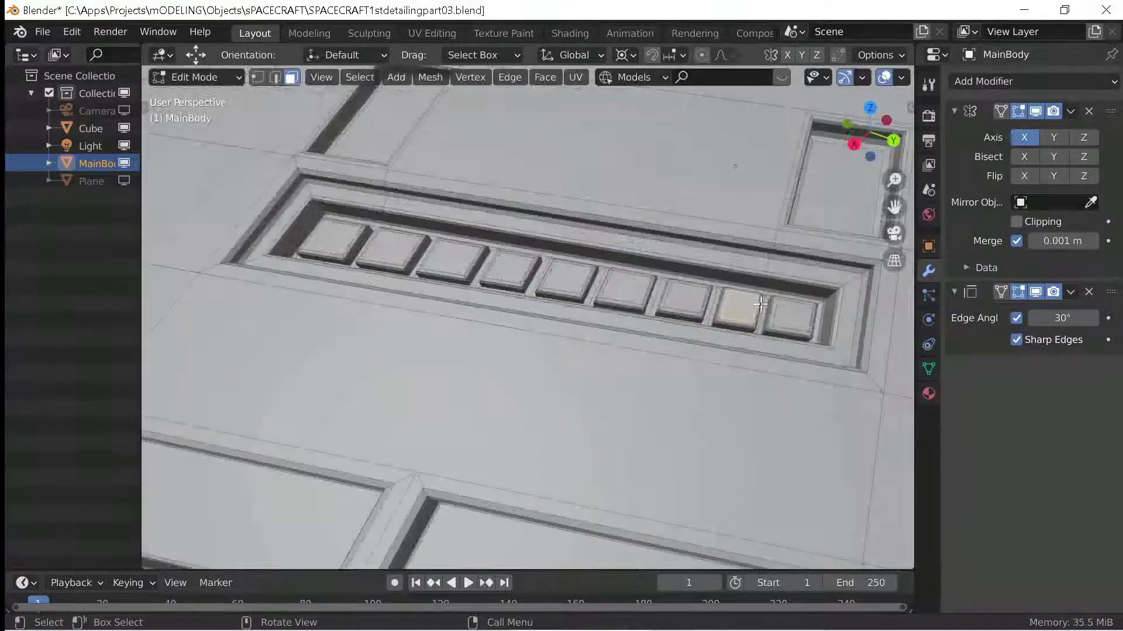
{"action": "middle_click_drag", "start_coordinate": [341, 240], "coordinate": [606, 451]}
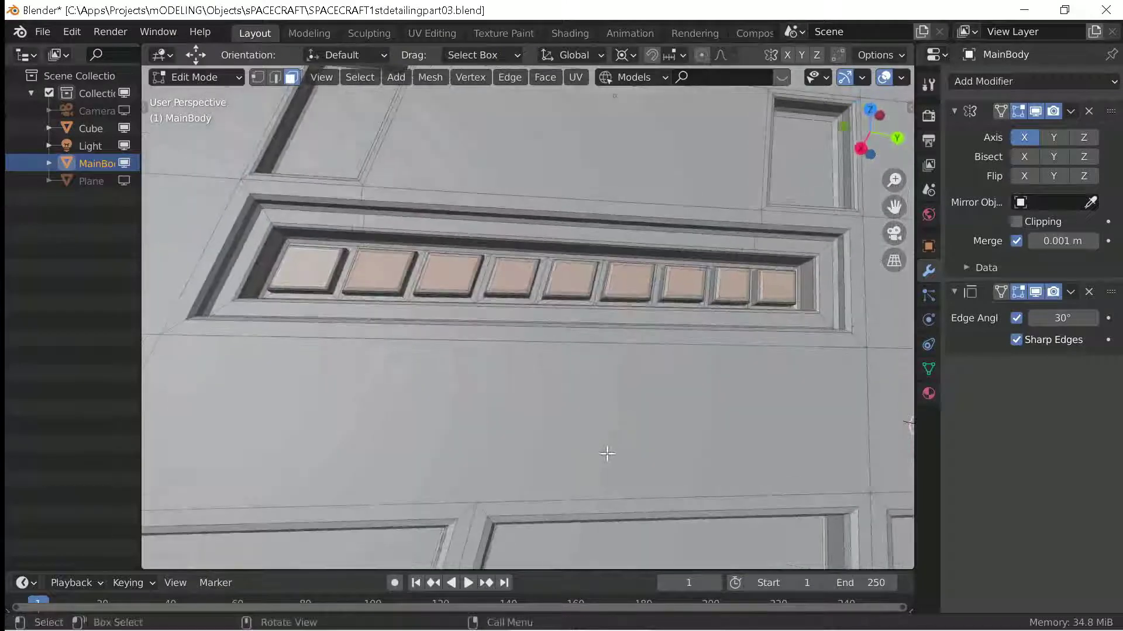
Extrude the tile tops a little further along their normals.
{"action": "key", "text": "alt+e"}
{"action": "left_click", "coordinate": [606, 453]}
{"action": "key", "text": "alt+s"}
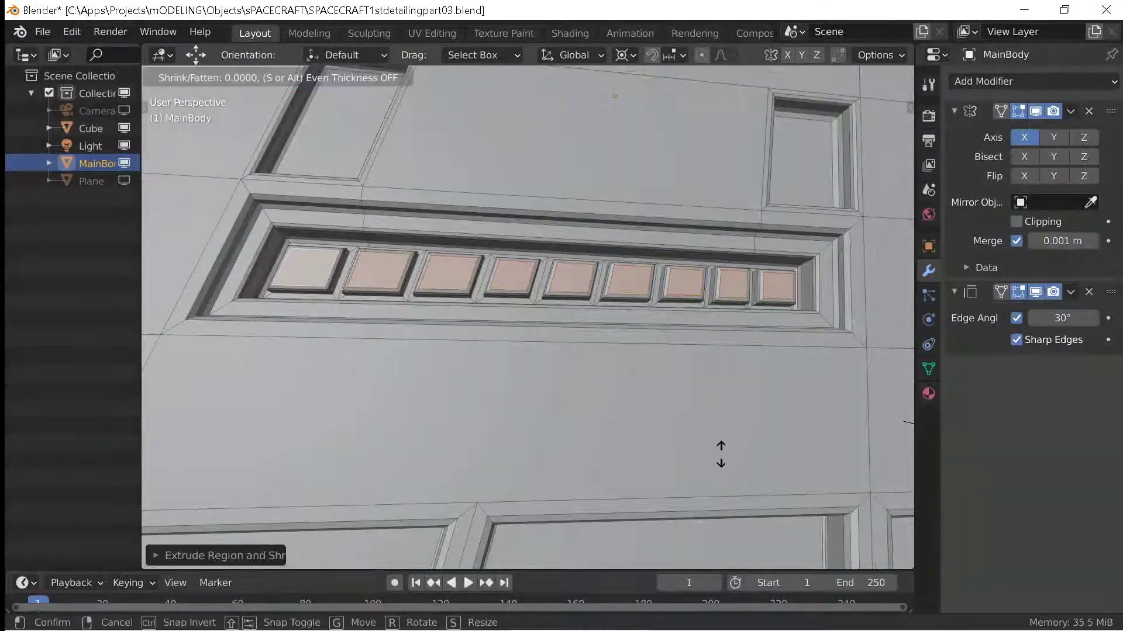
{"action": "left_click", "coordinate": [718, 447]}
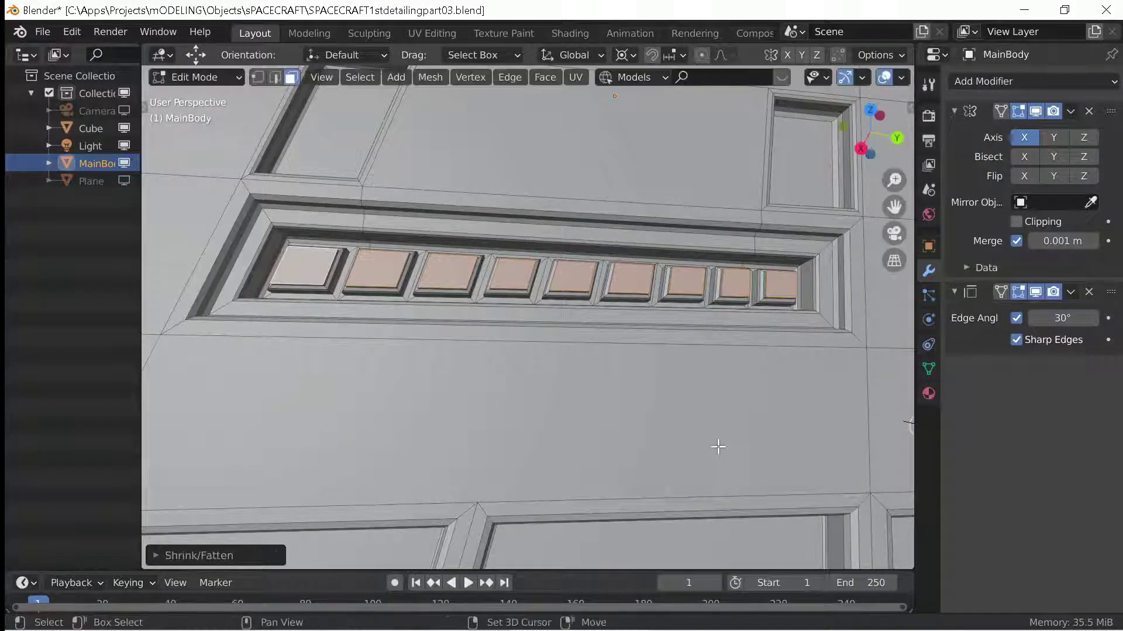
Bevel the extruded tile tops, redoing the bevel once.
{"action": "key", "text": "ctrl+b"}
{"action": "left_click", "coordinate": [719, 449]}
{"action": "key", "text": "ctrl+z"}
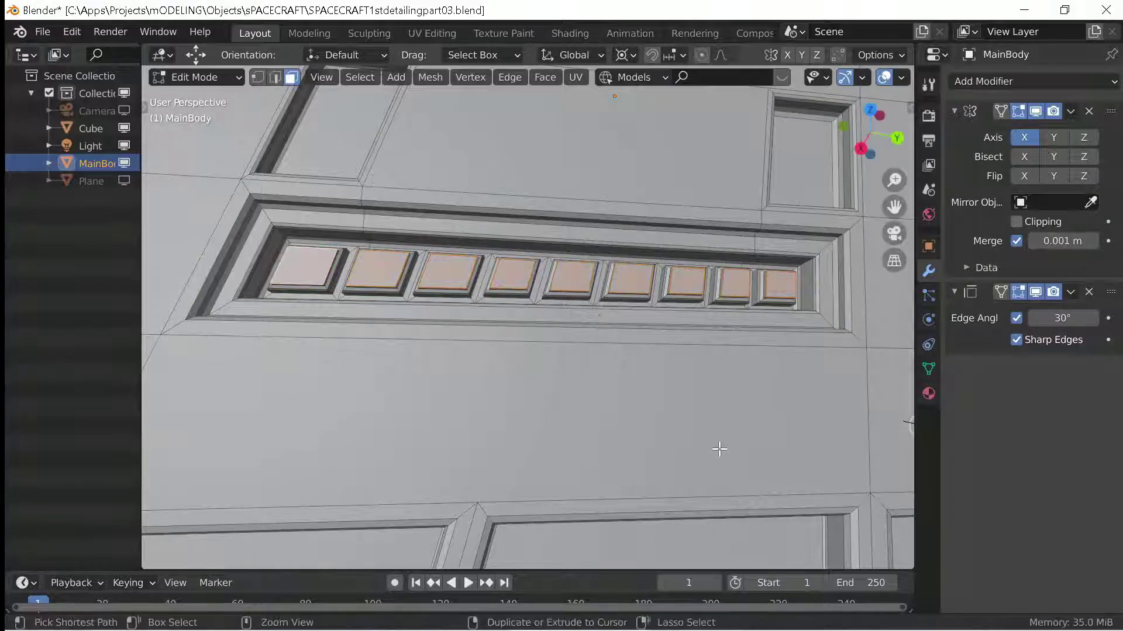
{"action": "key", "text": "ctrl+b"}
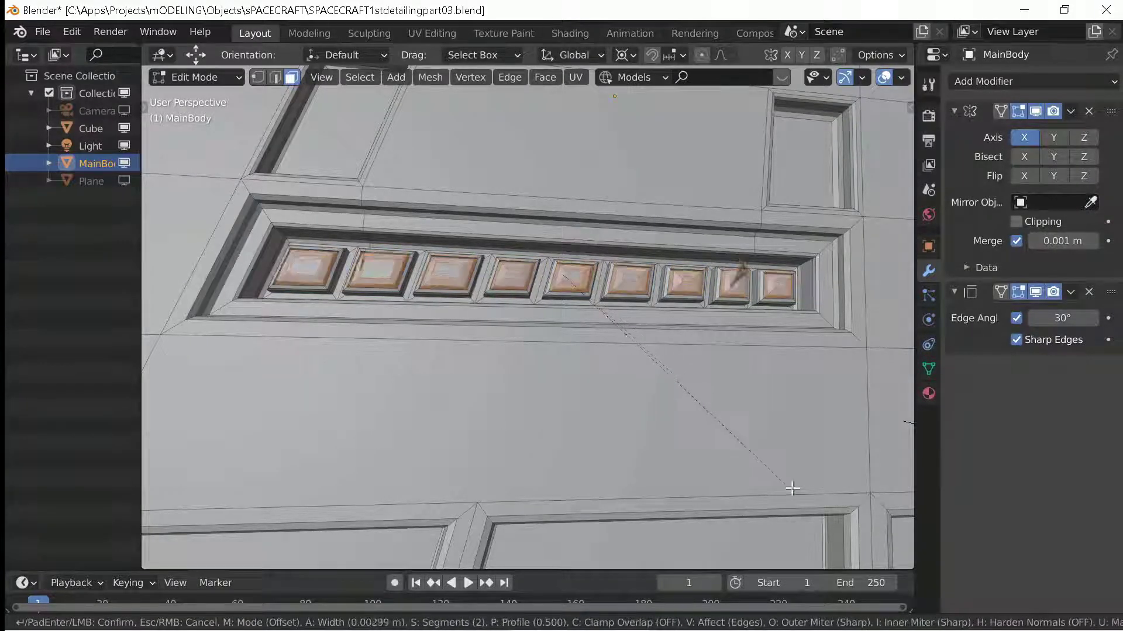
{"action": "left_click", "coordinate": [731, 444]}
{"action": "mouse_move", "coordinate": [732, 444]}
{"action": "middle_mouse_down"}
{"action": "mouse_move", "coordinate": [473, 396]}
{"action": "mouse_move", "coordinate": [646, 371]}
{"action": "mouse_move", "coordinate": [629, 466]}
{"action": "mouse_move", "coordinate": [669, 500]}
{"action": "mouse_move", "coordinate": [696, 475]}
{"action": "mouse_move", "coordinate": [726, 484]}
{"action": "mouse_move", "coordinate": [673, 450]}
{"action": "middle_mouse_up"}
Select a face on the hull strip and show the tool shelf.
{"action": "middle_click_drag", "start_coordinate": [538, 478], "coordinate": [607, 521]}
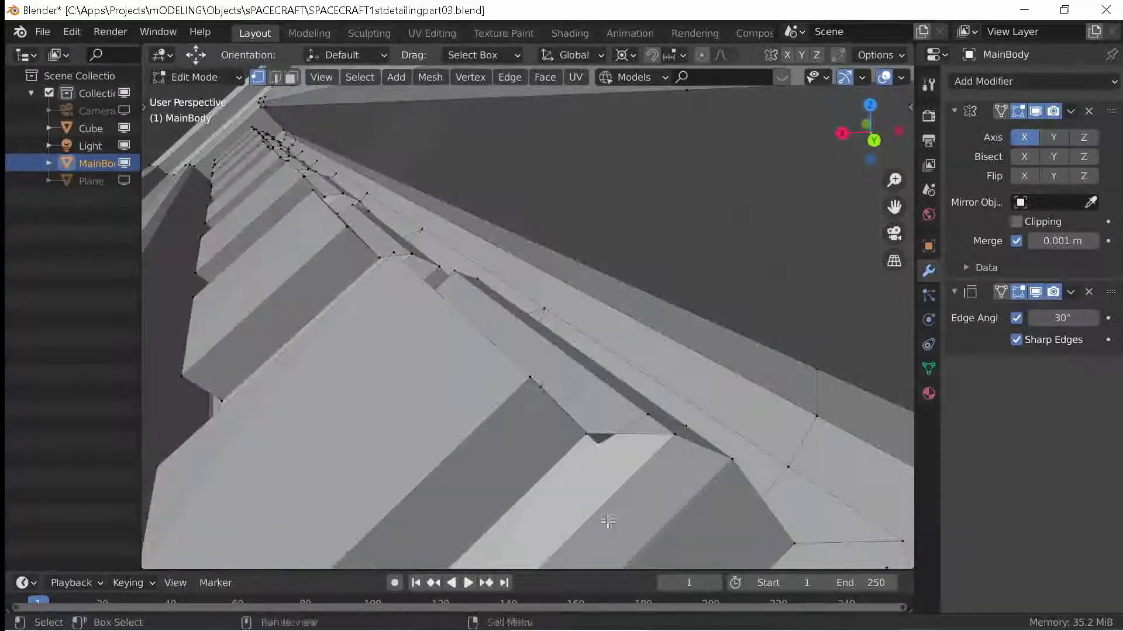
{"action": "middle_click_drag", "start_coordinate": [581, 443], "coordinate": [561, 445]}
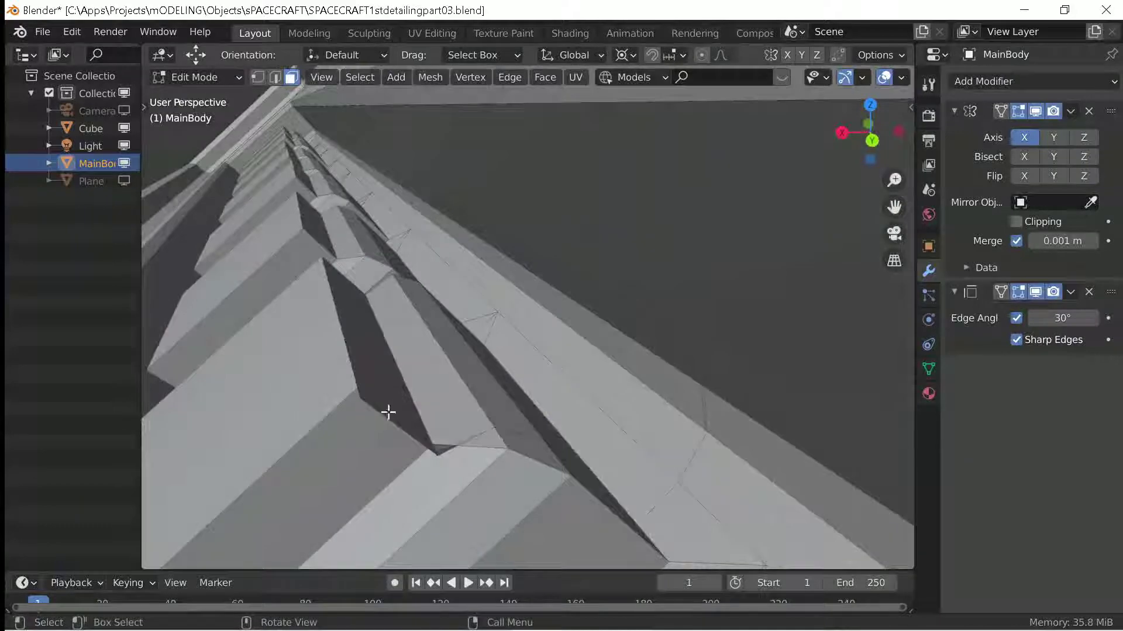
{"action": "left_click", "coordinate": [371, 405]}
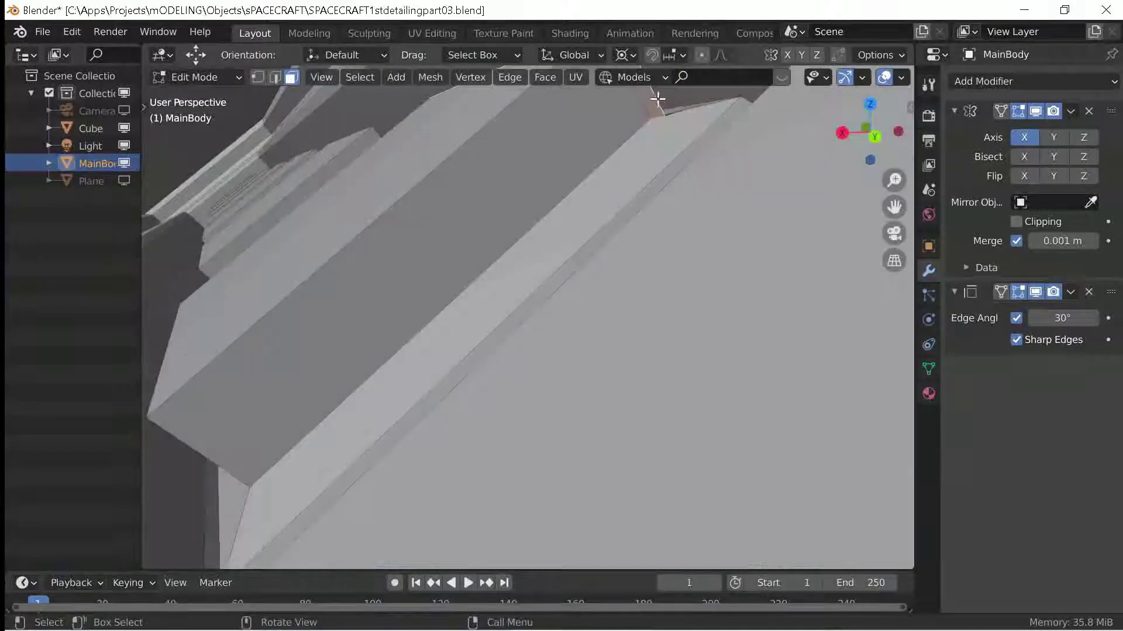
{"action": "middle_click_drag", "start_coordinate": [370, 406], "coordinate": [638, 205]}
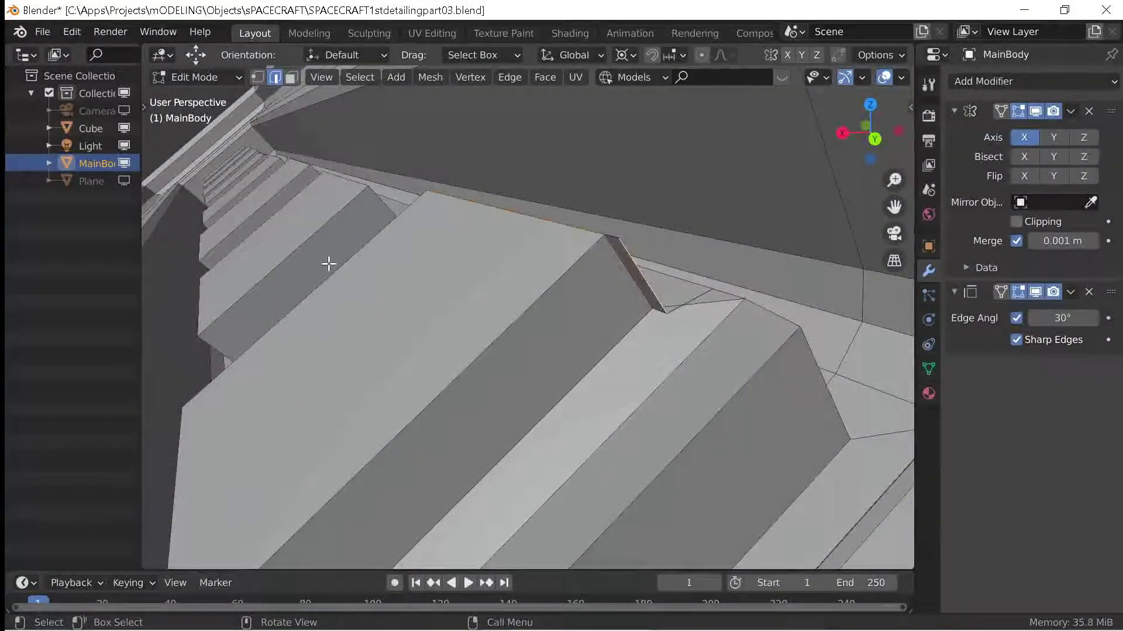
{"action": "key", "text": "t"}
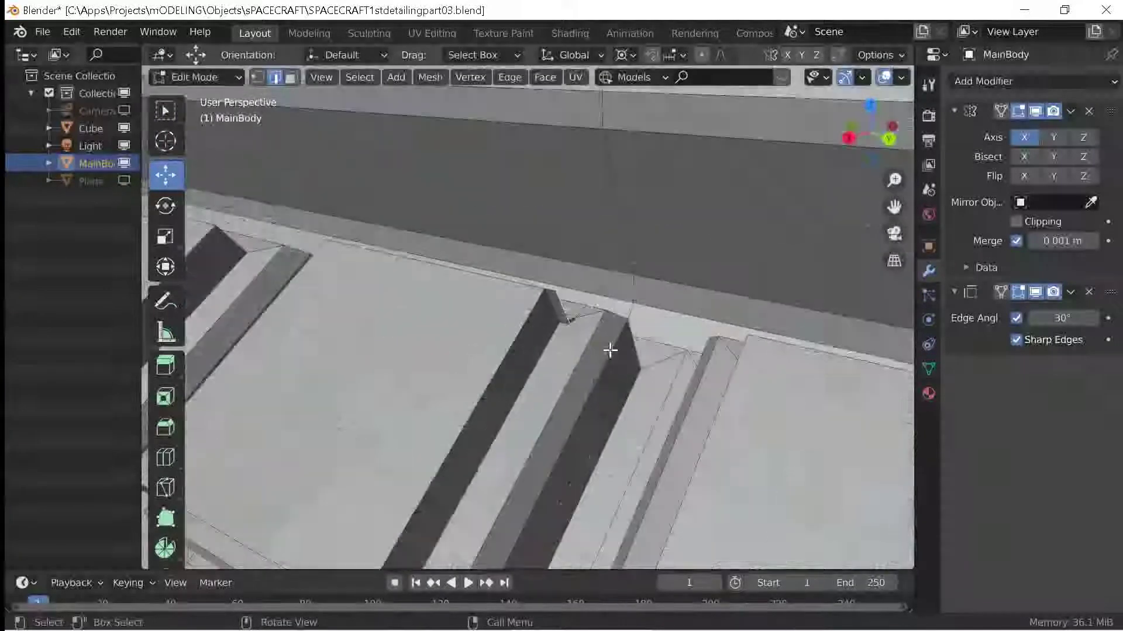
Move the selected geometry along the global Y axis.
{"action": "key", "text": "g"}
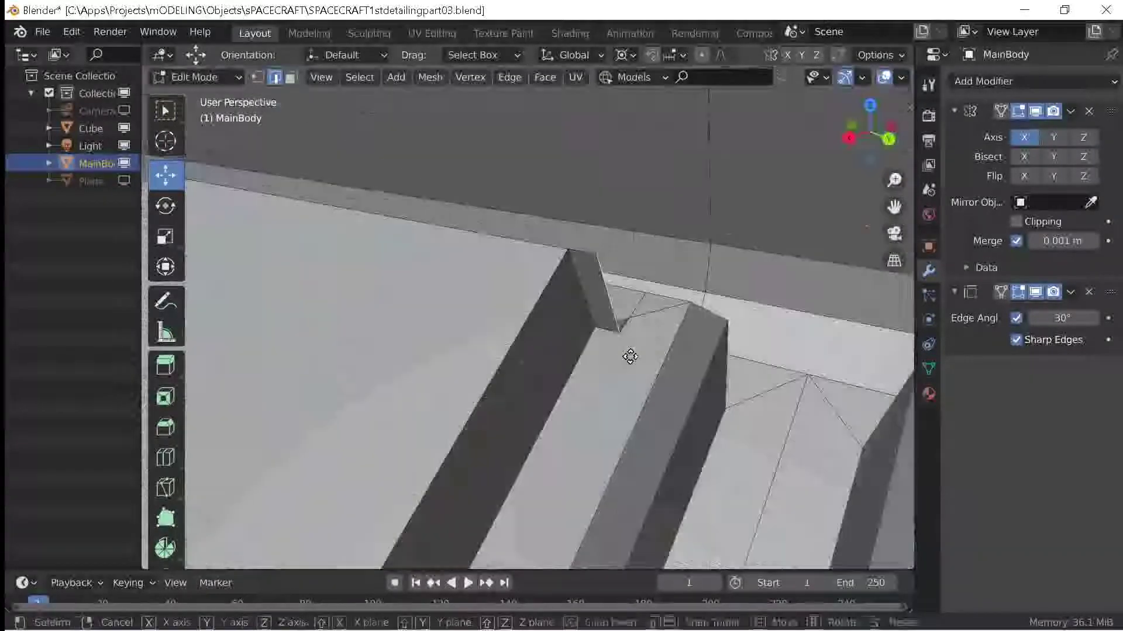
{"action": "right_click", "coordinate": [629, 356]}
{"action": "key", "text": "g"}
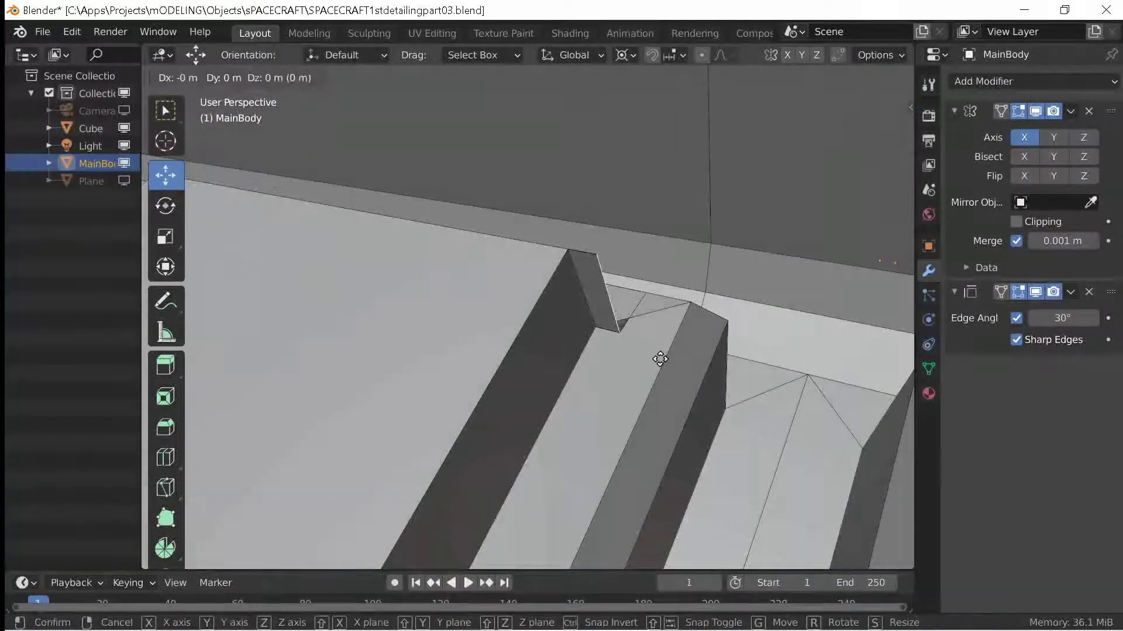
{"action": "key", "text": "y"}
{"action": "left_click", "coordinate": [645, 345]}
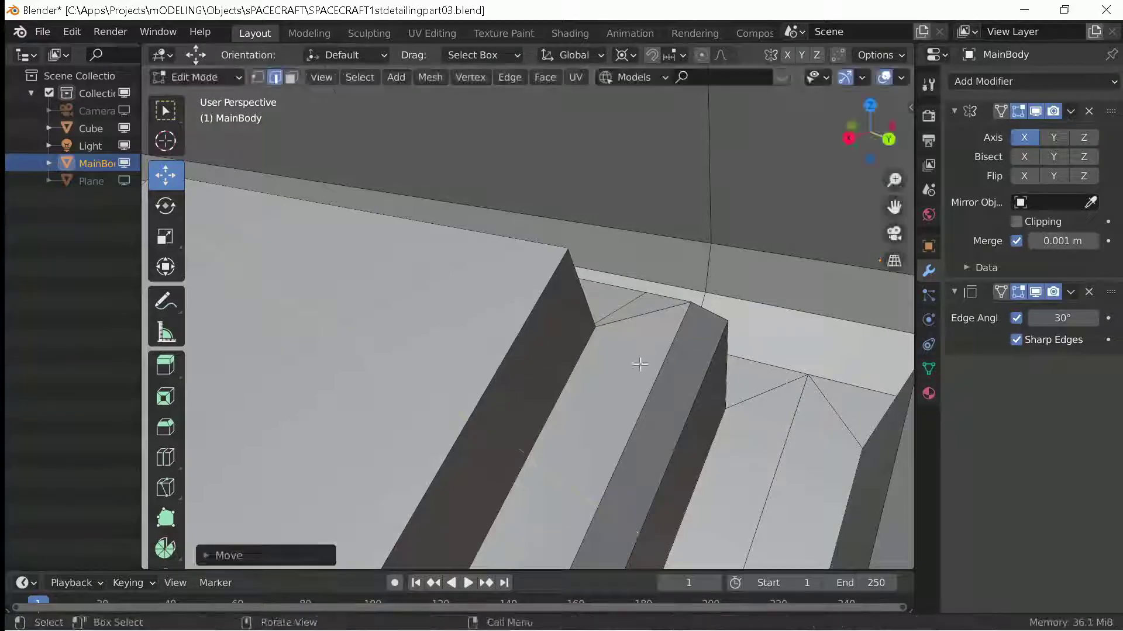
{"action": "mouse_move", "coordinate": [641, 366]}
{"action": "middle_mouse_down"}
{"action": "mouse_move", "coordinate": [408, 454]}
{"action": "mouse_move", "coordinate": [418, 395]}
{"action": "mouse_move", "coordinate": [316, 368]}
{"action": "mouse_move", "coordinate": [395, 391]}
{"action": "middle_mouse_up"}
In vertex select, merge the stray corner vertices twice using At Last.
{"action": "left_click", "coordinate": [257, 78]}
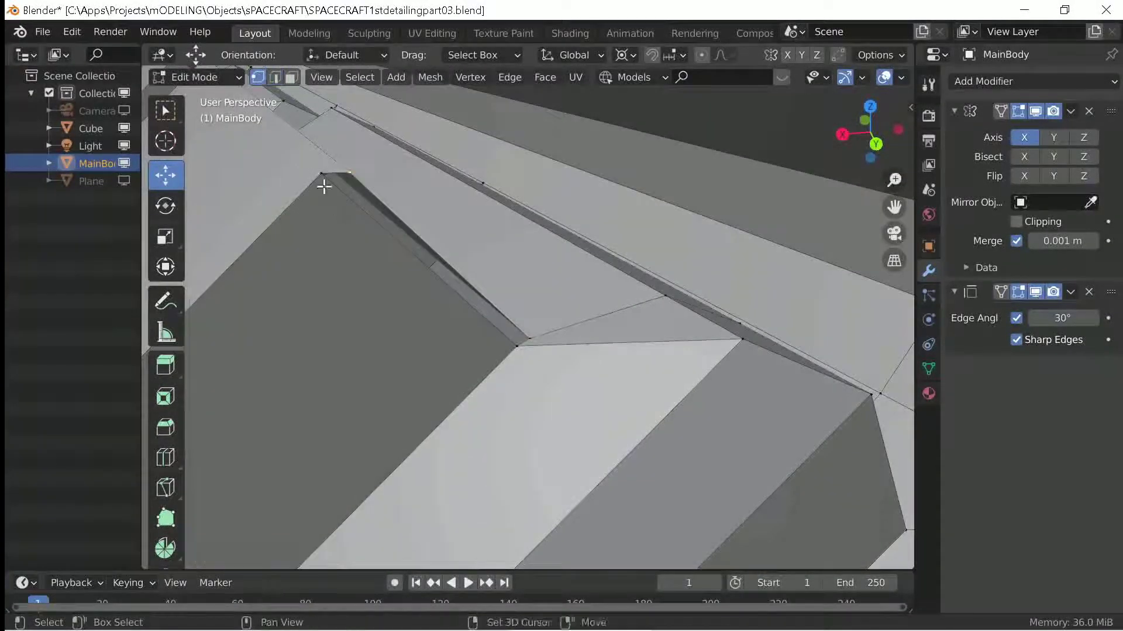
{"action": "key", "text": "m"}
{"action": "left_click", "coordinate": [351, 300]}
{"action": "key", "text": "m"}
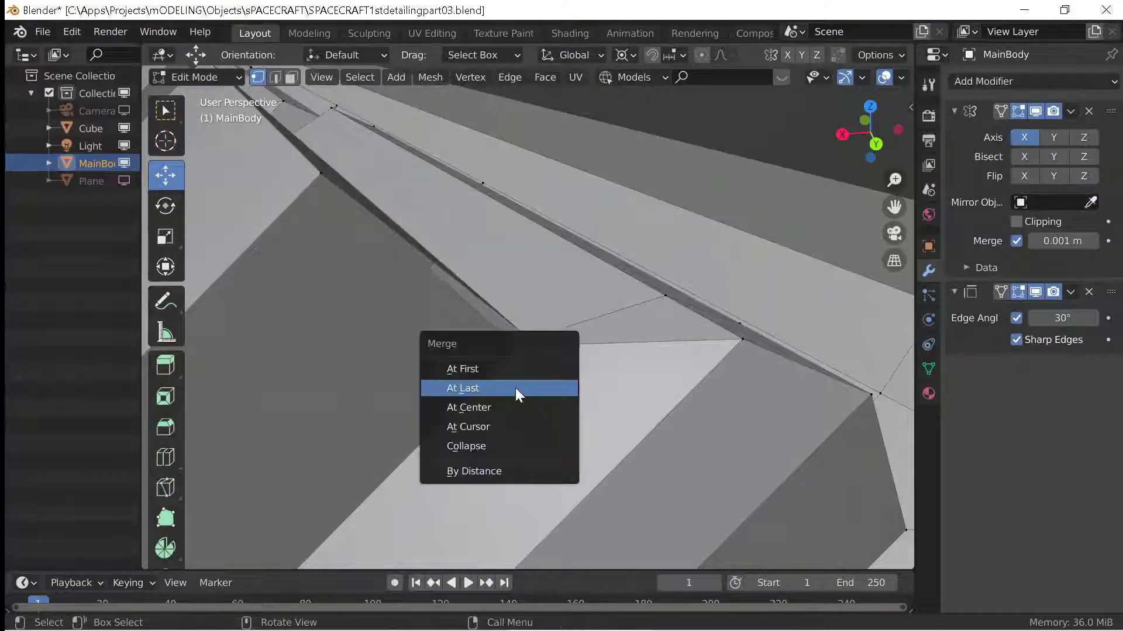
{"action": "left_click", "coordinate": [514, 387]}
{"action": "mouse_move", "coordinate": [515, 387]}
{"action": "middle_mouse_down"}
{"action": "mouse_move", "coordinate": [361, 349]}
{"action": "mouse_move", "coordinate": [444, 327]}
{"action": "middle_mouse_up"}
In face select, pick the first three small panels in the window strip.
{"action": "key", "text": "3"}
{"action": "left_click", "coordinate": [334, 303]}
{"action": "left_click", "coordinate": [374, 308], "text": "shift"}
{"action": "left_click", "coordinate": [418, 313], "text": "shift"}
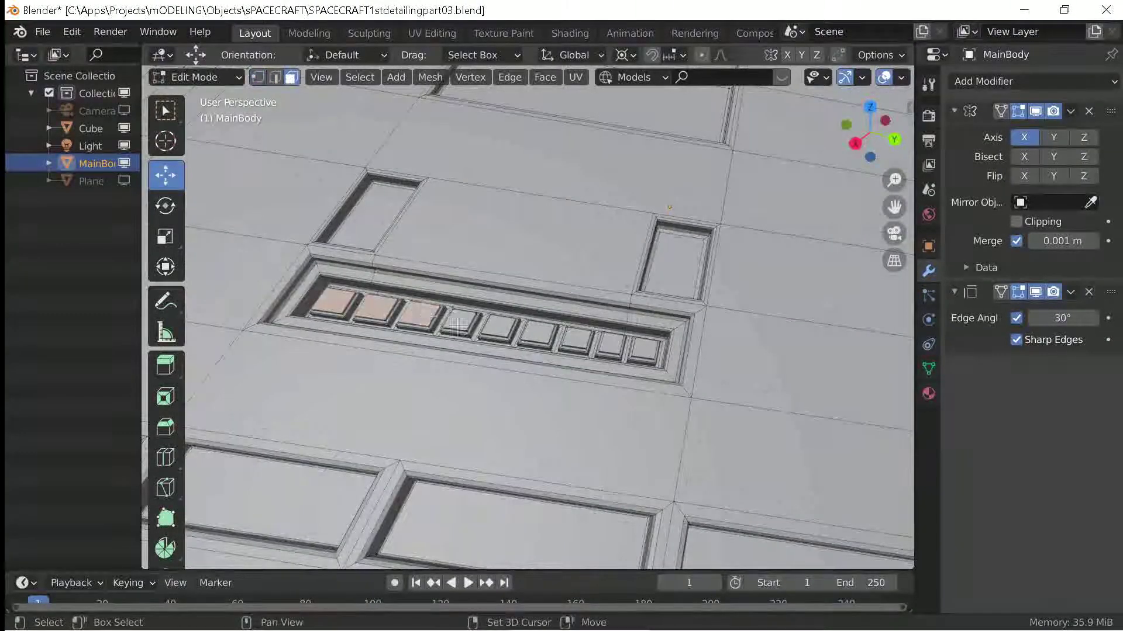
Add the remaining strip panels and push them slightly along their normals.
{"action": "left_click", "coordinate": [576, 338], "text": "shift"}
{"action": "left_click", "coordinate": [611, 344], "text": "shift"}
{"action": "left_click", "coordinate": [644, 350], "text": "shift"}
{"action": "scroll", "coordinate": [644, 349], "scroll_direction": "up", "scroll_amount": 3}
{"action": "scroll", "coordinate": [644, 350], "scroll_direction": "up", "scroll_amount": 2}
{"action": "key", "text": "alt+s"}
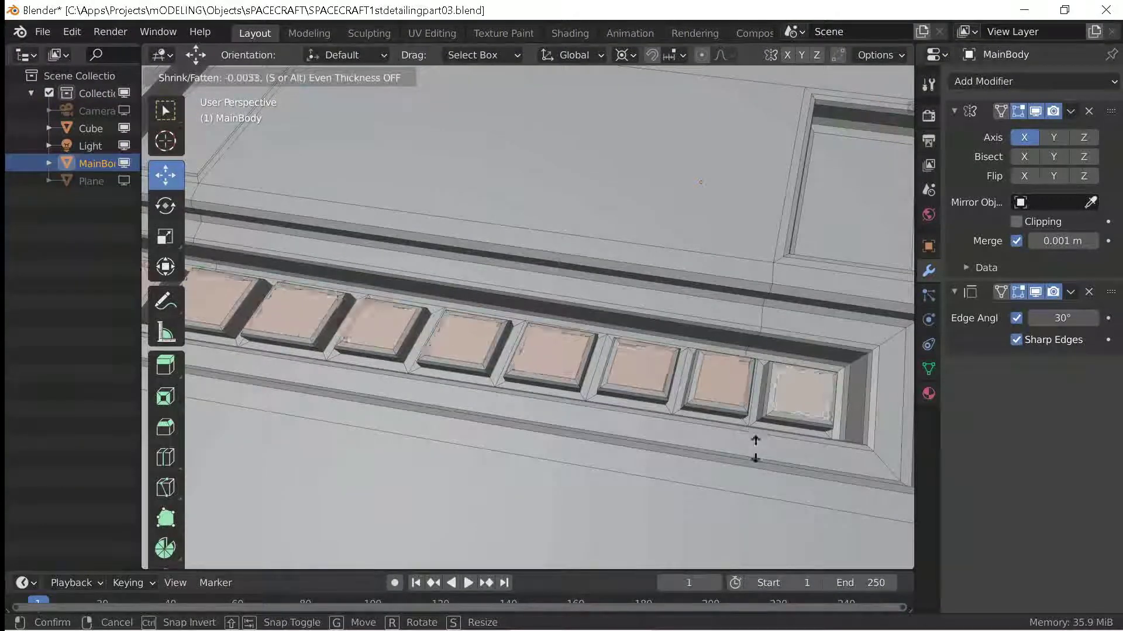
{"action": "left_click", "coordinate": [754, 449]}
{"action": "left_click", "coordinate": [793, 376], "text": "shift"}
Inset the selected strip panel faces.
{"action": "key", "text": "i"}
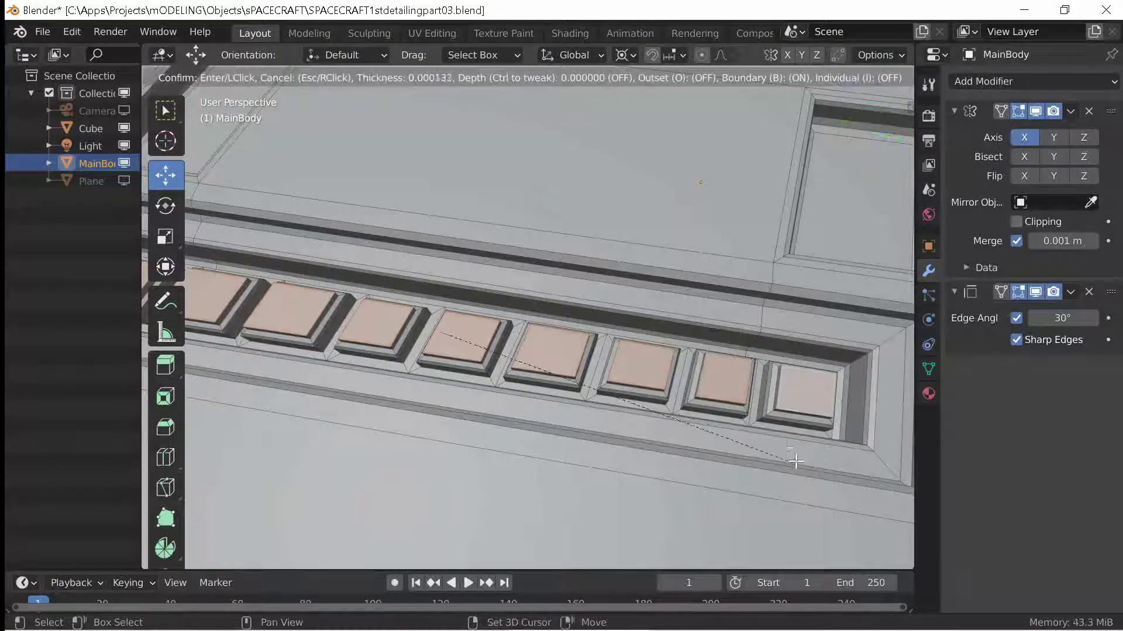
{"action": "left_click", "coordinate": [765, 431]}
{"action": "scroll", "coordinate": [765, 431], "scroll_direction": "down", "scroll_amount": 2}
{"action": "scroll", "coordinate": [765, 431], "scroll_direction": "down", "scroll_amount": 2}
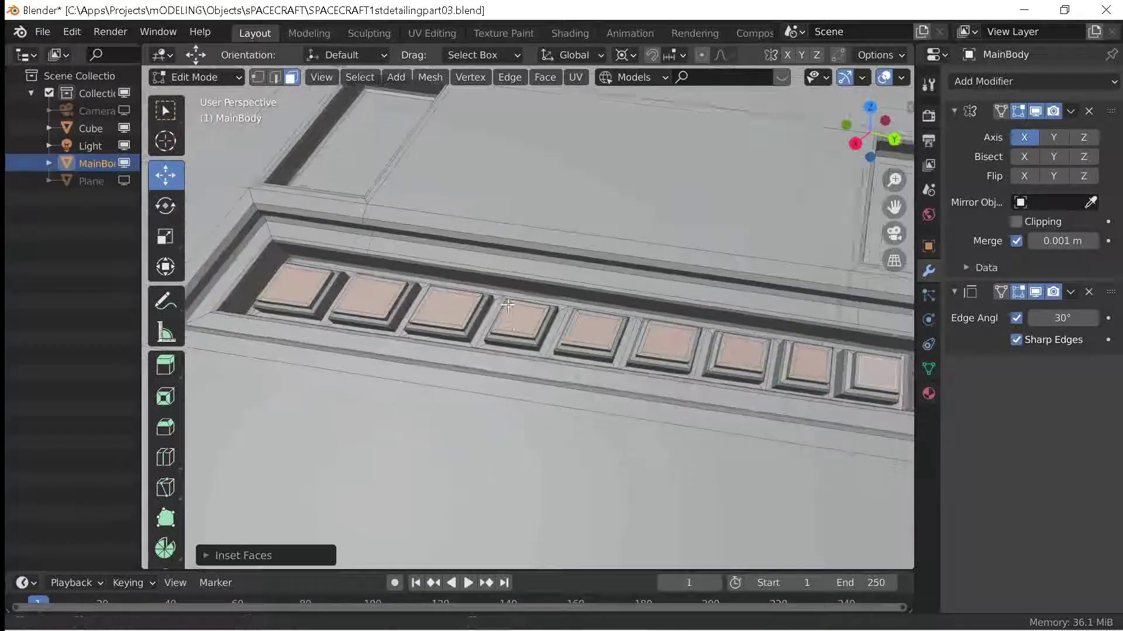
{"action": "scroll", "coordinate": [718, 385], "scroll_direction": "up", "scroll_amount": 4}
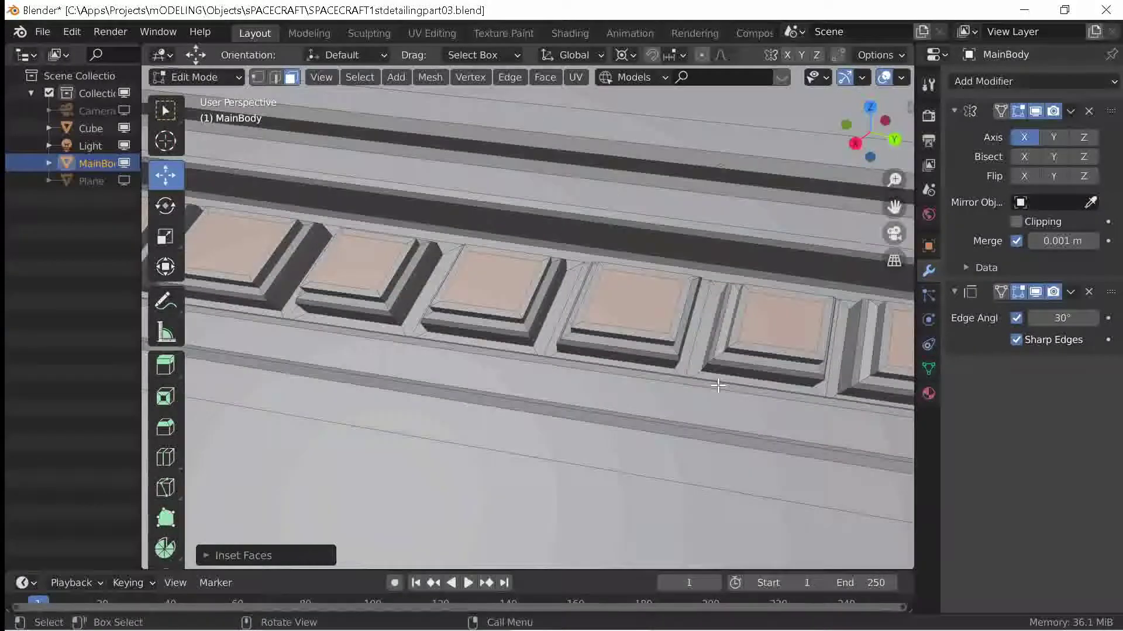
Extrude the inset faces inward and bevel the panel rims.
{"action": "key", "text": "alt+e"}
{"action": "left_click", "coordinate": [746, 430]}
{"action": "left_click", "coordinate": [754, 440]}
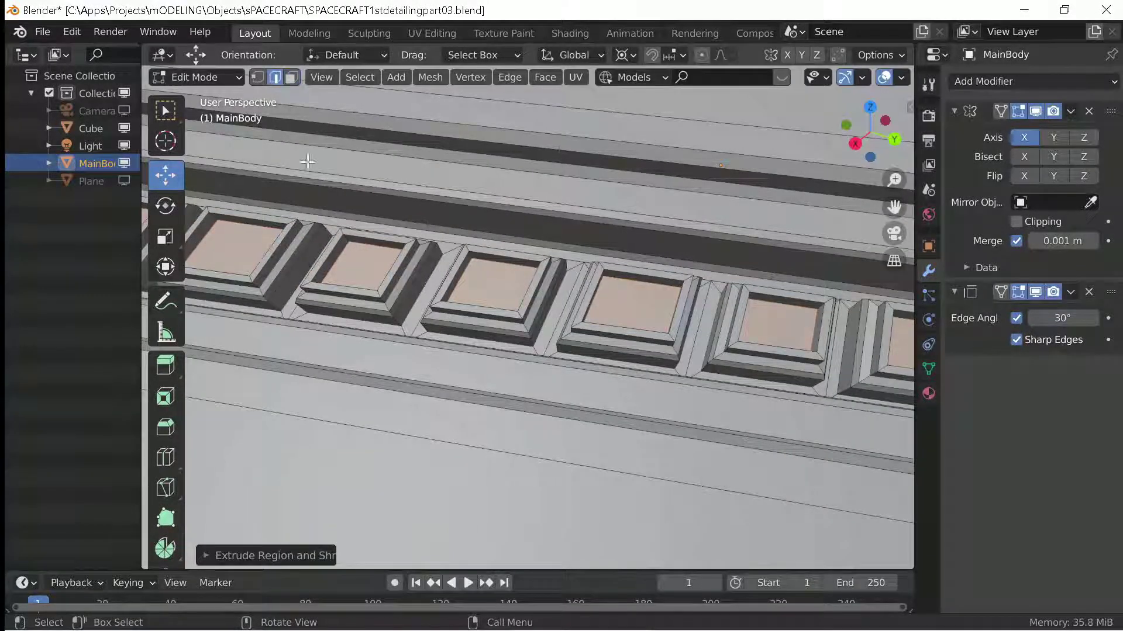
{"action": "key", "text": "ctrl+b"}
{"action": "left_click", "coordinate": [756, 423]}
{"action": "mouse_move", "coordinate": [757, 423]}
{"action": "middle_mouse_down"}
{"action": "mouse_move", "coordinate": [541, 407]}
{"action": "mouse_move", "coordinate": [478, 345]}
{"action": "mouse_move", "coordinate": [358, 398]}
{"action": "middle_mouse_up"}
Leave Edit Mode and zoom around to check the recessed panels.
{"action": "key", "text": "Tab"}
{"action": "scroll", "coordinate": [479, 345], "scroll_direction": "down", "scroll_amount": 2}
{"action": "scroll", "coordinate": [414, 295], "scroll_direction": "up", "scroll_amount": 3}
{"action": "scroll", "coordinate": [562, 314], "scroll_direction": "up", "scroll_amount": 2}
Back in Edit Mode, select a block's linked faces, then switch to edge select and clear it.
{"action": "key", "text": "Tab"}
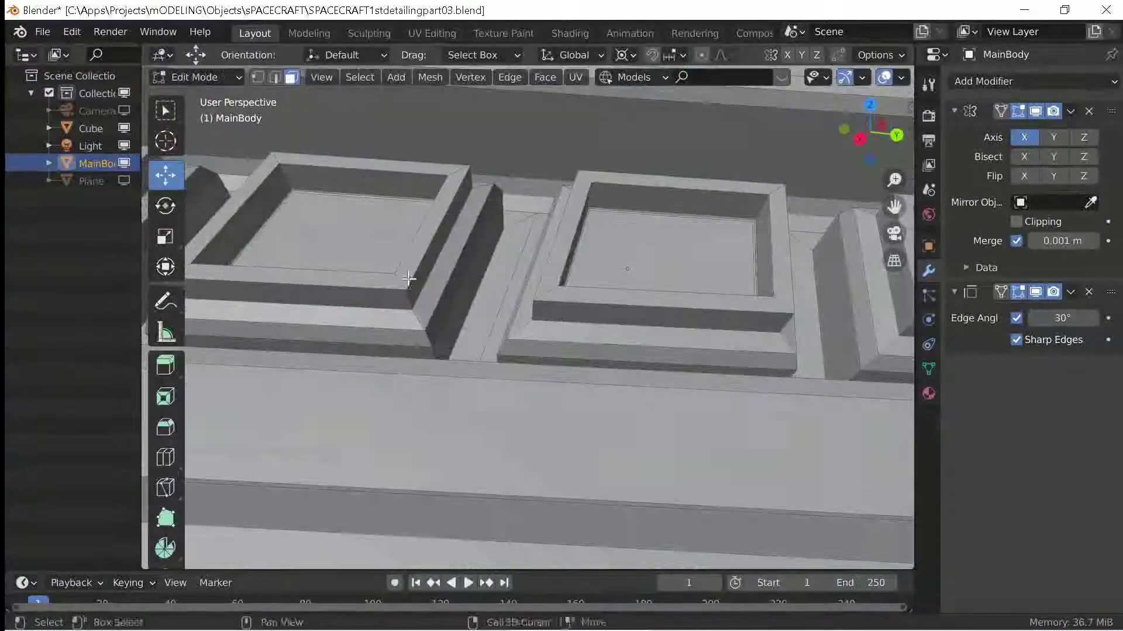
{"action": "middle_click_drag", "start_coordinate": [409, 279], "coordinate": [366, 339]}
{"action": "key", "text": "l"}
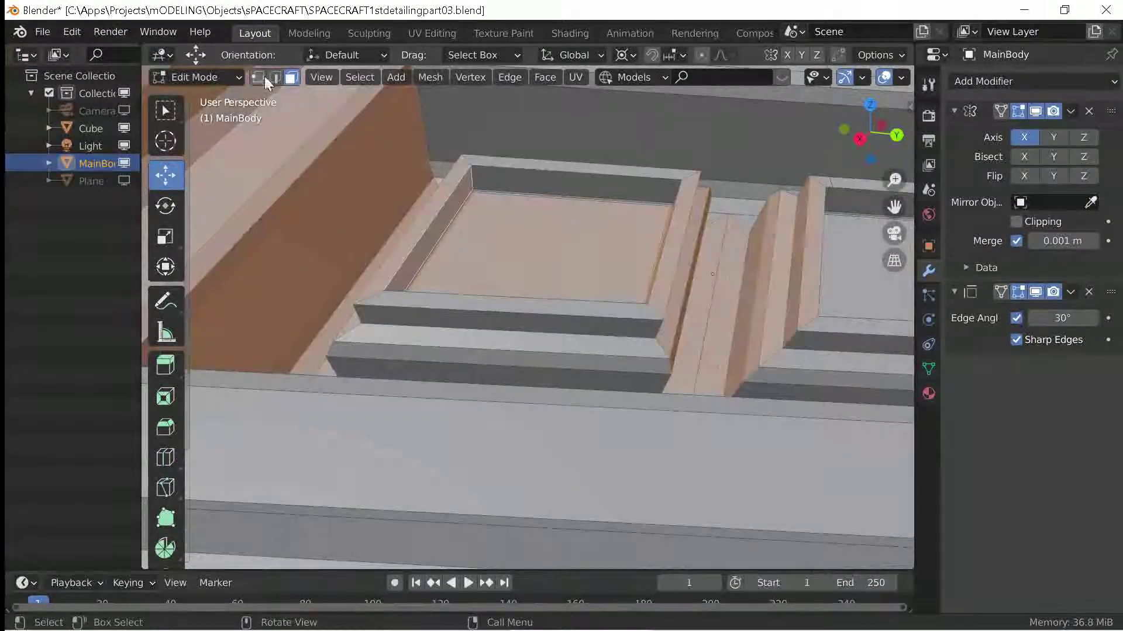
{"action": "left_click", "coordinate": [275, 76]}
{"action": "key", "text": "alt+a"}
{"action": "mouse_move", "coordinate": [376, 208]}
{"action": "middle_mouse_down"}
{"action": "mouse_move", "coordinate": [669, 245]}
{"action": "mouse_move", "coordinate": [518, 220]}
{"action": "mouse_move", "coordinate": [585, 239]}
{"action": "mouse_move", "coordinate": [435, 189]}
{"action": "mouse_move", "coordinate": [388, 231]}
{"action": "mouse_move", "coordinate": [321, 230]}
{"action": "mouse_move", "coordinate": [378, 208]}
{"action": "mouse_move", "coordinate": [397, 184]}
{"action": "mouse_move", "coordinate": [366, 168]}
{"action": "mouse_move", "coordinate": [433, 205]}
{"action": "mouse_move", "coordinate": [458, 263]}
{"action": "mouse_move", "coordinate": [402, 247]}
{"action": "middle_mouse_up"}
Bevel the edges of the raised square blocks along the hull.
{"action": "scroll", "coordinate": [596, 236], "scroll_direction": "down", "scroll_amount": 3}
{"action": "scroll", "coordinate": [401, 247], "scroll_direction": "up", "scroll_amount": 3}
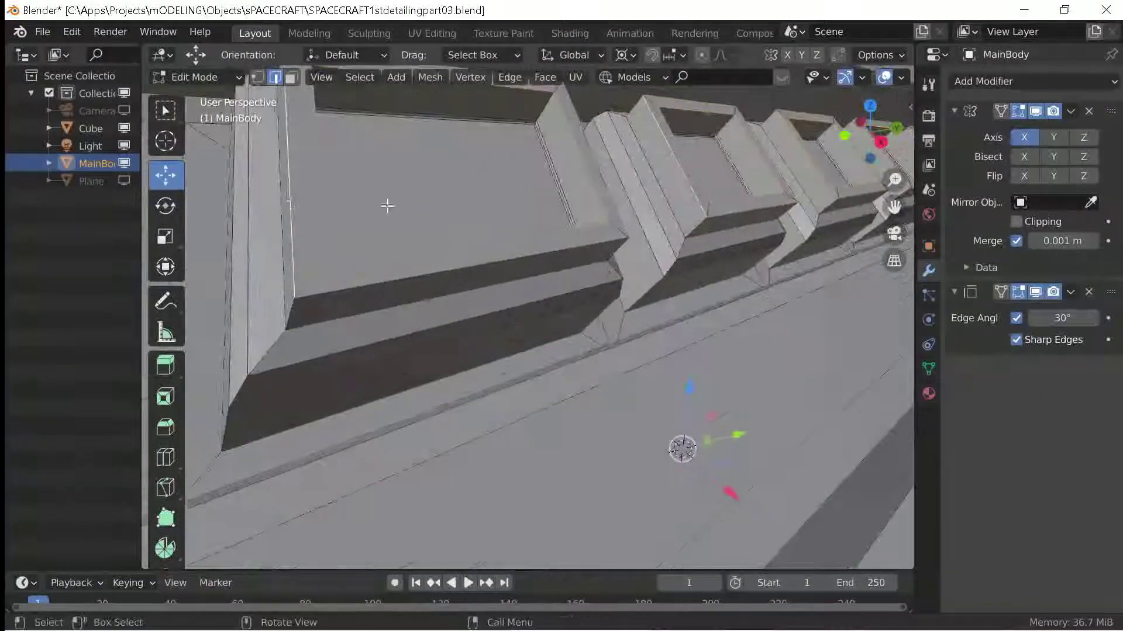
{"action": "scroll", "coordinate": [389, 206], "scroll_direction": "down", "scroll_amount": 3}
{"action": "scroll", "coordinate": [431, 271], "scroll_direction": "up", "scroll_amount": 4}
{"action": "scroll", "coordinate": [348, 200], "scroll_direction": "up", "scroll_amount": 2}
{"action": "scroll", "coordinate": [448, 328], "scroll_direction": "down", "scroll_amount": 3}
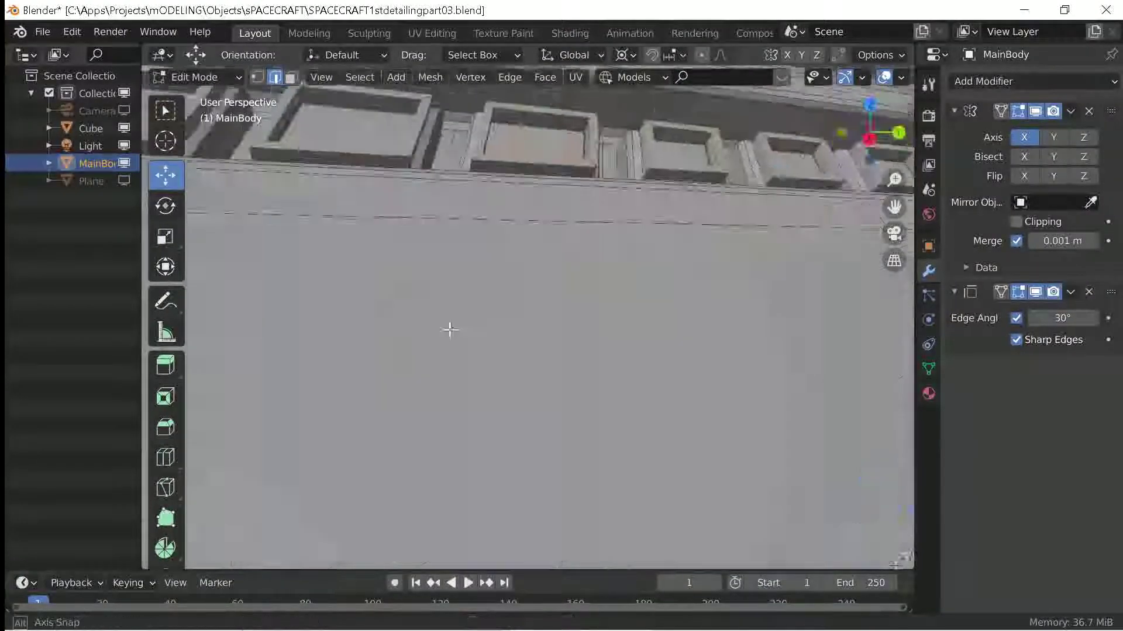
{"action": "scroll", "coordinate": [431, 305], "scroll_direction": "up", "scroll_amount": 2}
{"action": "mouse_move", "coordinate": [431, 306]}
{"action": "middle_mouse_down"}
{"action": "mouse_move", "coordinate": [521, 376]}
{"action": "mouse_move", "coordinate": [414, 323]}
{"action": "mouse_move", "coordinate": [500, 350]}
{"action": "mouse_move", "coordinate": [364, 370]}
{"action": "mouse_move", "coordinate": [553, 363]}
{"action": "mouse_move", "coordinate": [603, 285]}
{"action": "middle_mouse_up"}
{"action": "key", "text": "ctrl+b"}
{"action": "left_click", "coordinate": [495, 389]}
Check the hull in Object Mode, then re-enter Edit Mode with a top-down wing view.
{"action": "key", "text": "Tab"}
{"action": "scroll", "coordinate": [603, 285], "scroll_direction": "down", "scroll_amount": 3}
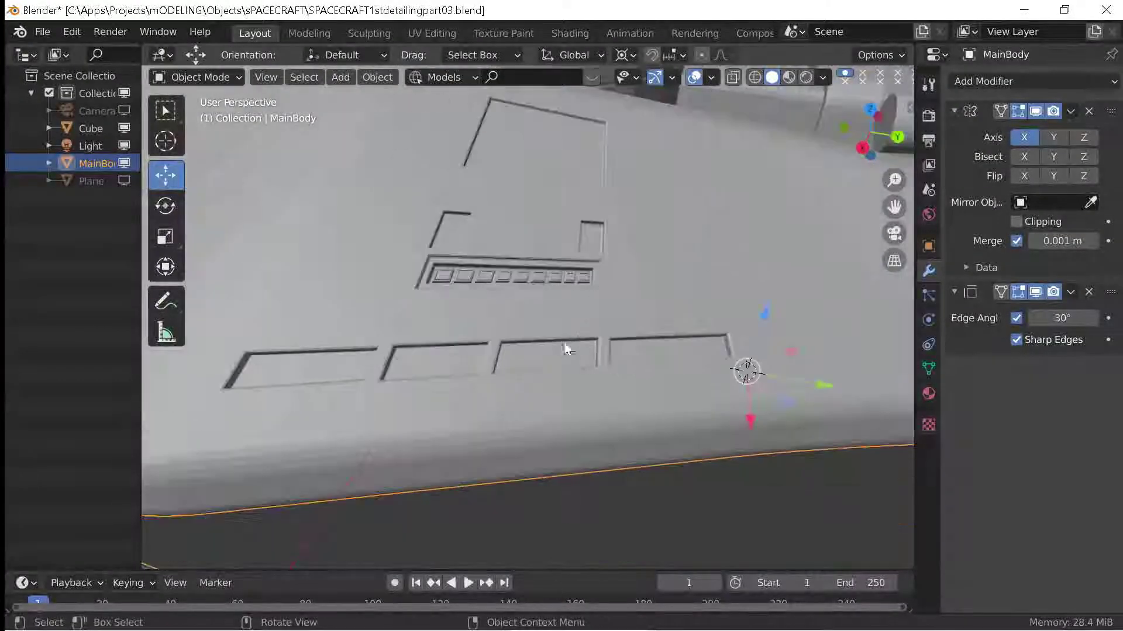
{"action": "key", "text": "Tab"}
{"action": "middle_click_drag", "start_coordinate": [591, 403], "coordinate": [614, 322]}
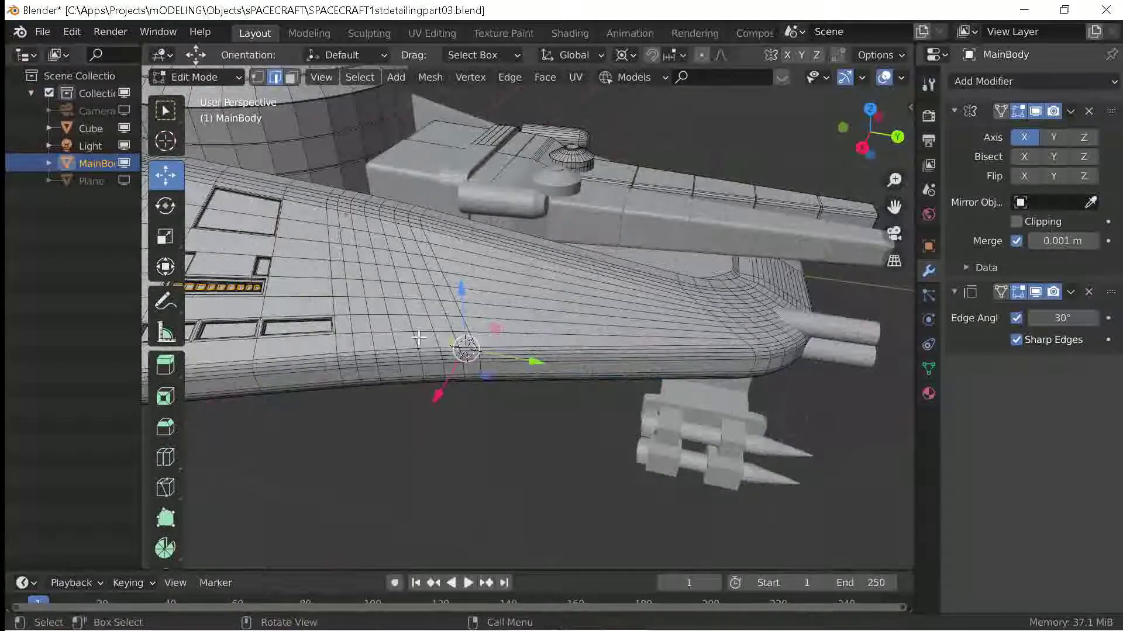
{"action": "middle_click_drag", "start_coordinate": [419, 337], "coordinate": [564, 338]}
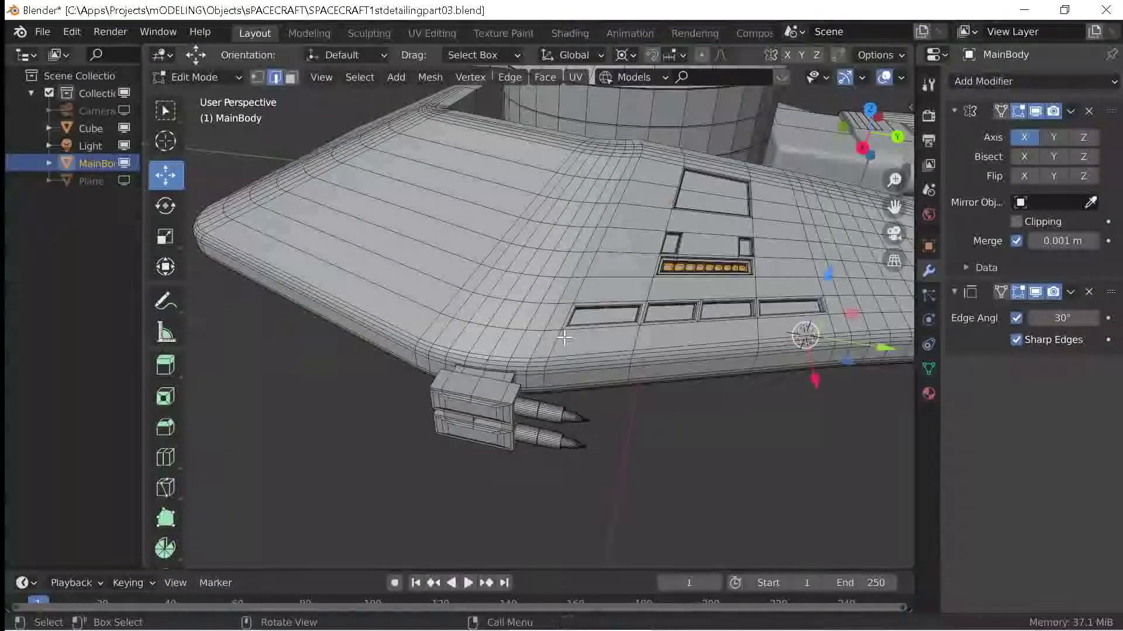
Orbit onto the wing's rounded edge, briefly opening and closing the Add menu in Object Mode.
{"action": "scroll", "coordinate": [548, 281], "scroll_direction": "up", "scroll_amount": 3}
{"action": "mouse_move", "coordinate": [548, 281]}
{"action": "middle_mouse_down"}
{"action": "mouse_move", "coordinate": [475, 314]}
{"action": "mouse_move", "coordinate": [557, 268]}
{"action": "middle_mouse_up"}
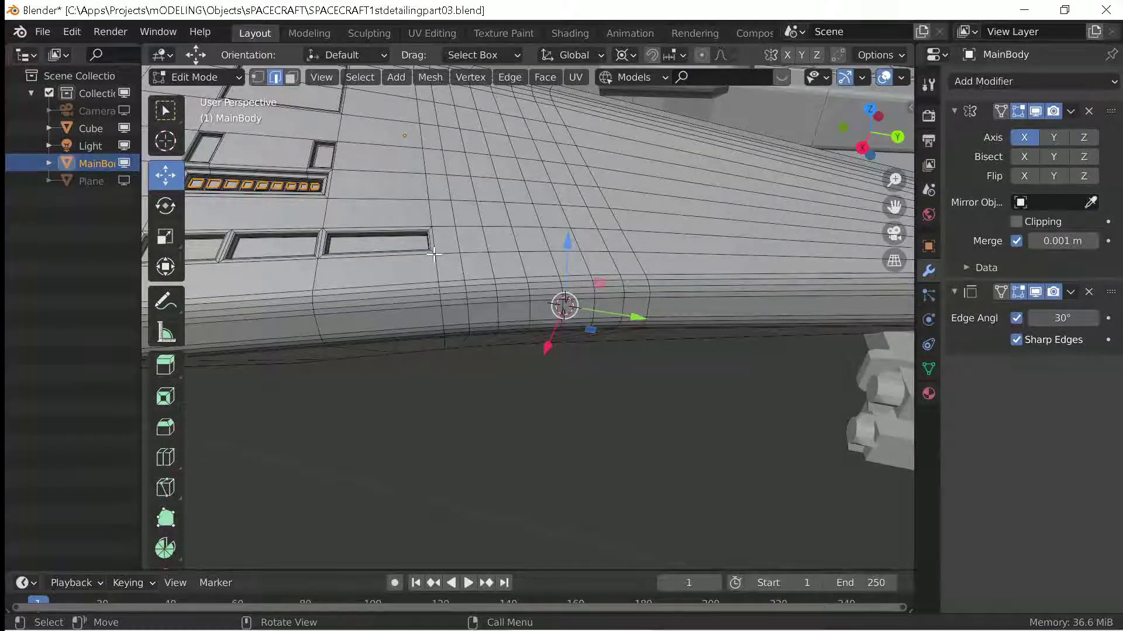
{"action": "key", "text": "Tab"}
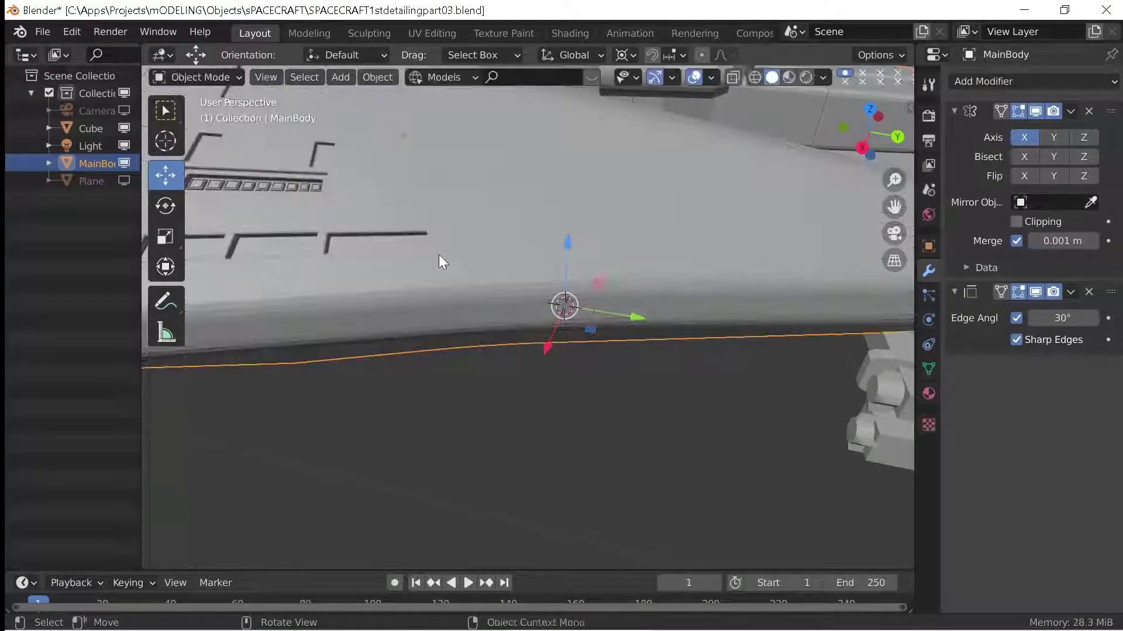
{"action": "key", "text": "shift+a"}
{"action": "key", "text": "Escape"}
{"action": "key", "text": "Tab"}
Snap the 3D cursor to a selected wing face, then add a Circle mesh in Object Mode.
{"action": "key", "text": "3"}
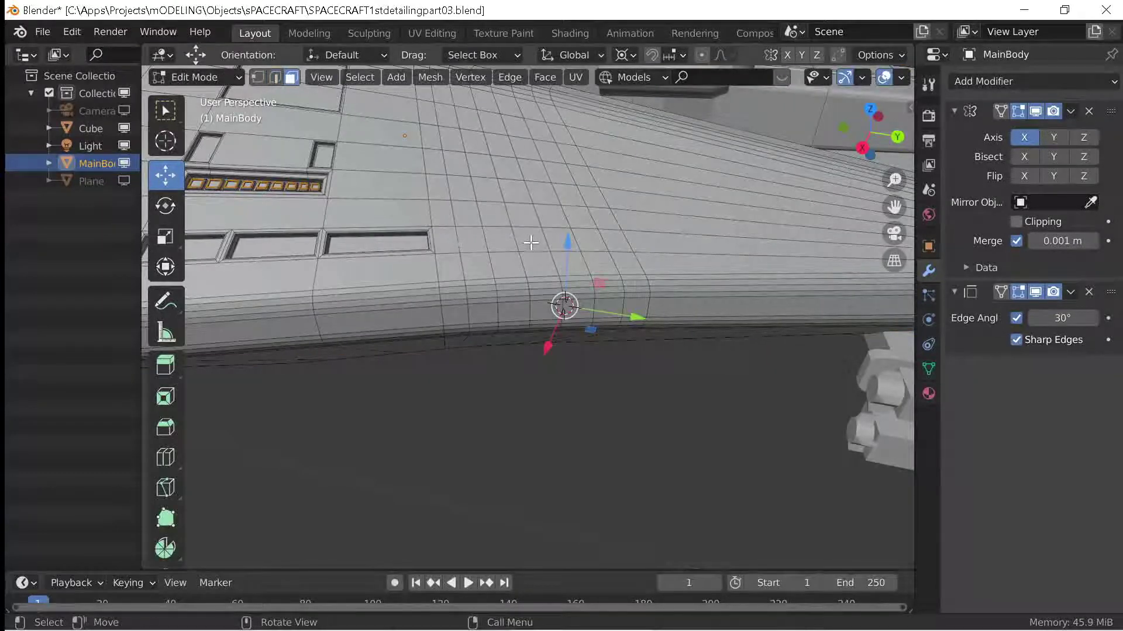
{"action": "key", "text": "shift+s"}
{"action": "left_click", "coordinate": [555, 440]}
{"action": "key", "text": "Tab"}
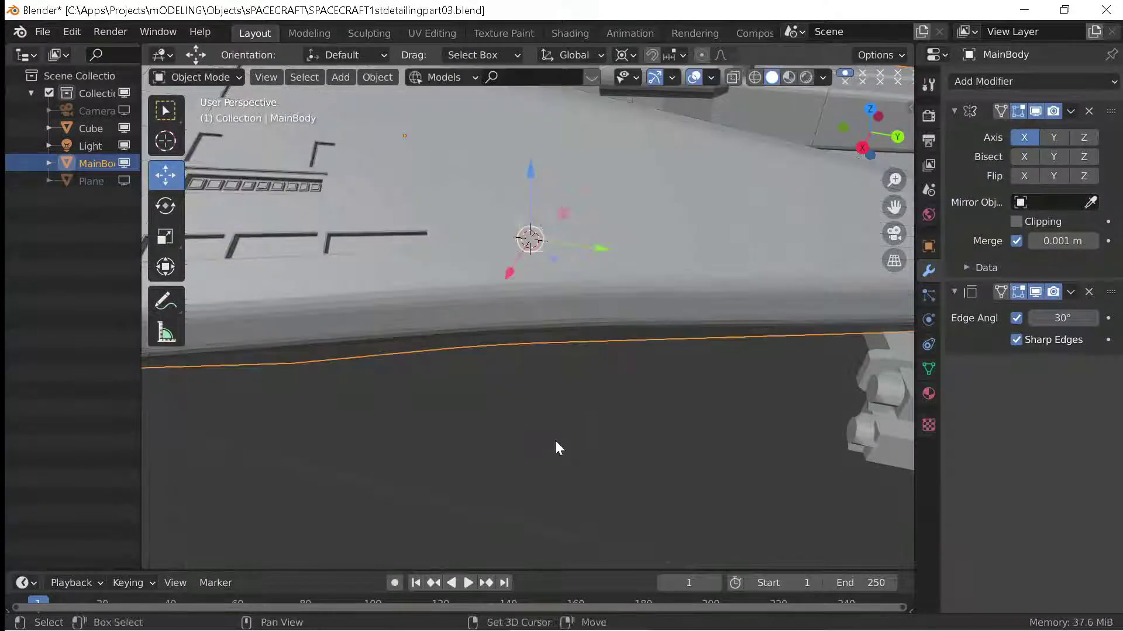
{"action": "key", "text": "shift+a"}
Give the new circle a 0.05 m radius and 24 vertices in the Add Circle panel.
{"action": "scroll", "coordinate": [643, 324], "scroll_direction": "down", "scroll_amount": 5}
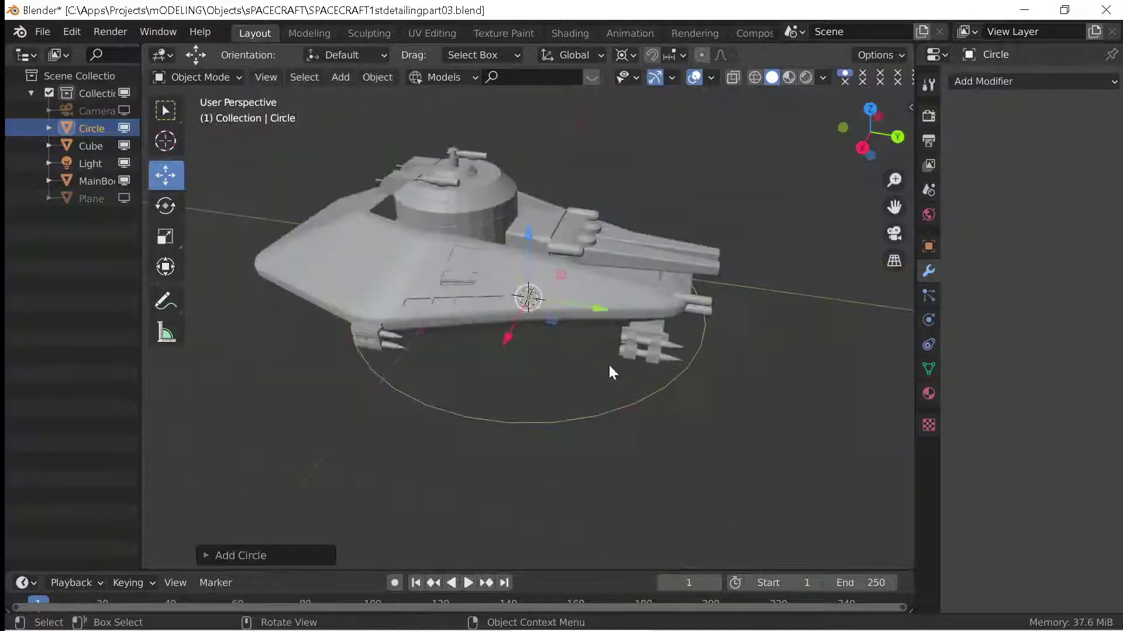
{"action": "scroll", "coordinate": [608, 363], "scroll_direction": "up", "scroll_amount": 2}
{"action": "left_click", "coordinate": [240, 555]}
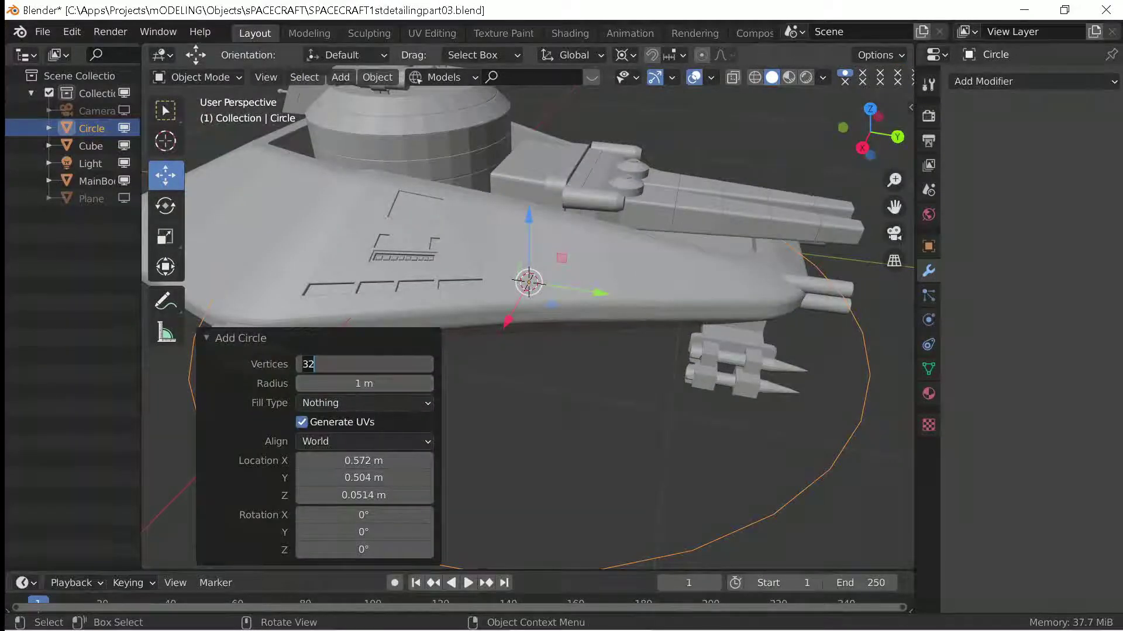
{"action": "key", "text": "Tab"}
{"action": "type", "text": ".31"}
{"action": "key", "text": "Return"}
{"action": "left_click_drag", "start_coordinate": [374, 384], "coordinate": [351, 383]}
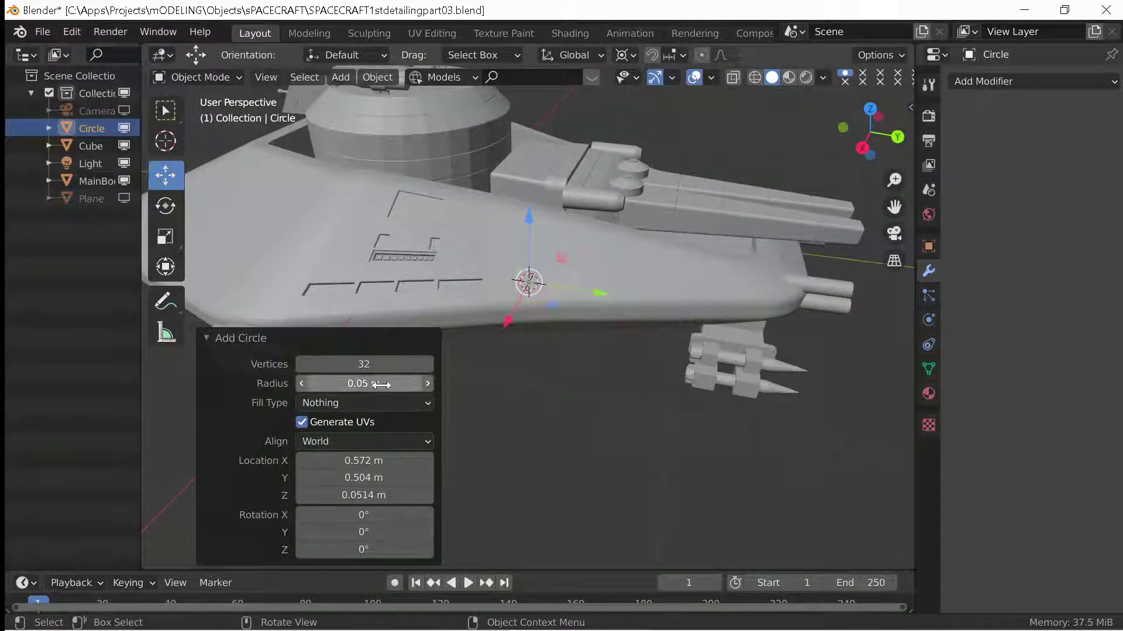
{"action": "double_click", "coordinate": [321, 363]}
{"action": "type", "text": "24"}
{"action": "key", "text": "Return"}
Move the circle up along Z to sit just above the hull surface.
{"action": "scroll", "coordinate": [497, 310], "scroll_direction": "up", "scroll_amount": 1}
{"action": "scroll", "coordinate": [497, 310], "scroll_direction": "up", "scroll_amount": 2}
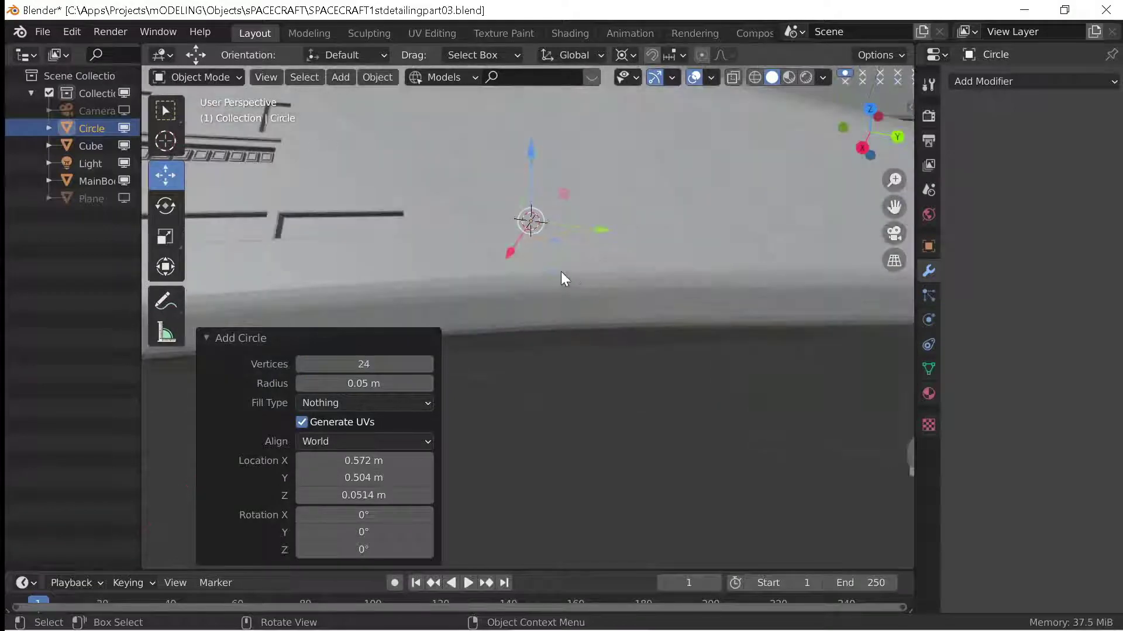
{"action": "left_click", "coordinate": [206, 338]}
{"action": "middle_click_drag", "start_coordinate": [202, 339], "coordinate": [620, 303]}
{"action": "key", "text": "g"}
{"action": "key", "text": "z"}
{"action": "left_click", "coordinate": [557, 121]}
Check a hull face beside the circle, then reselect the circle in Front view.
{"action": "left_click", "coordinate": [528, 307]}
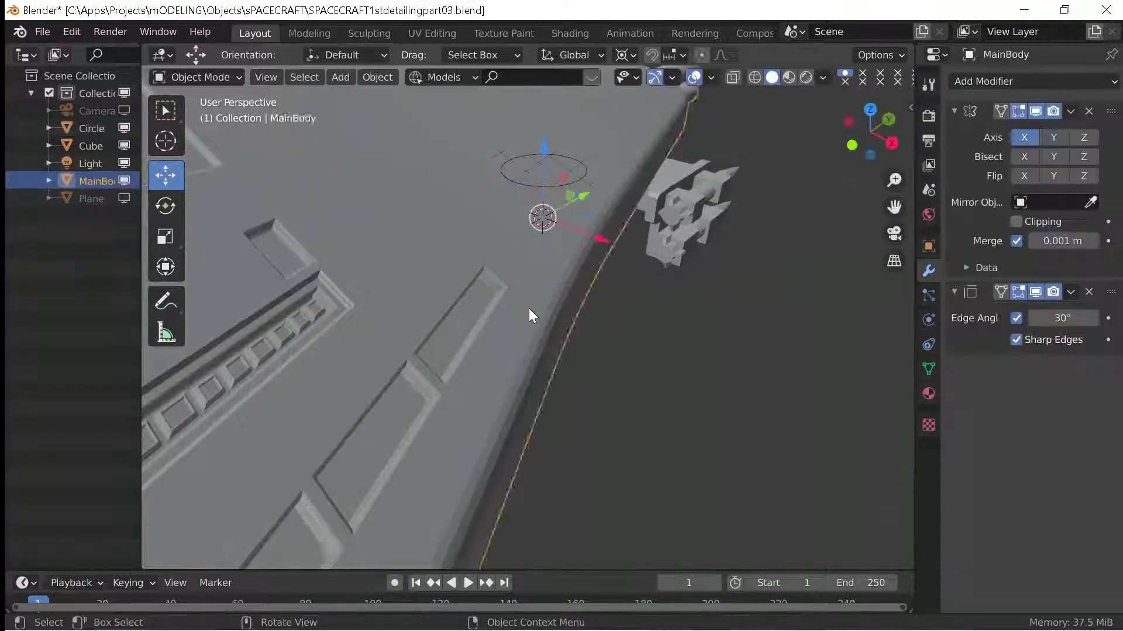
{"action": "key", "text": "Tab"}
{"action": "left_click", "coordinate": [499, 289]}
{"action": "key", "text": "Tab"}
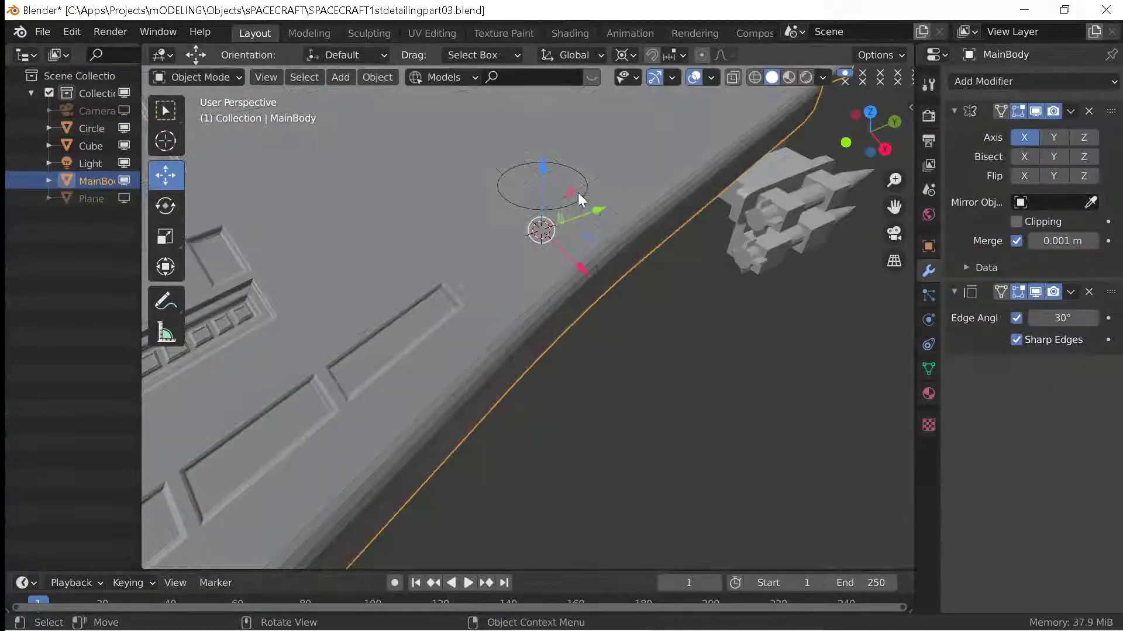
{"action": "left_click", "coordinate": [577, 192]}
{"action": "key", "text": "KP_1"}
In wireframe Edit Mode, rotate the circle to match the hull's slope.
{"action": "key", "text": "shift+z"}
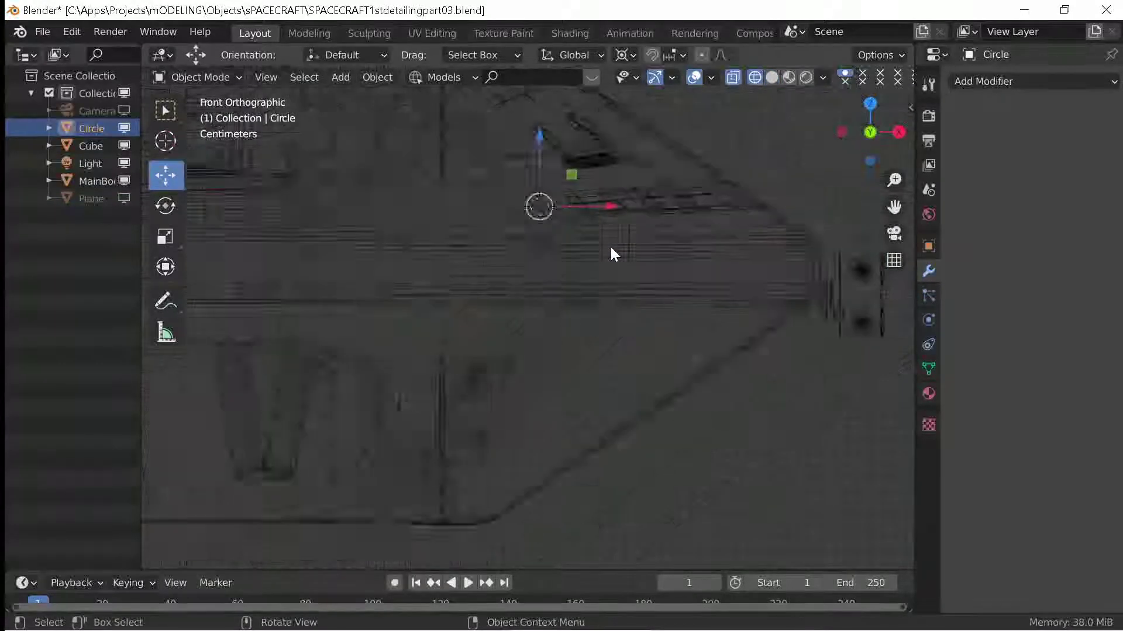
{"action": "scroll", "coordinate": [584, 292], "scroll_direction": "down", "scroll_amount": 2}
{"action": "middle_click_drag", "start_coordinate": [566, 336], "coordinate": [594, 366], "text": "shift"}
{"action": "key", "text": "Tab"}
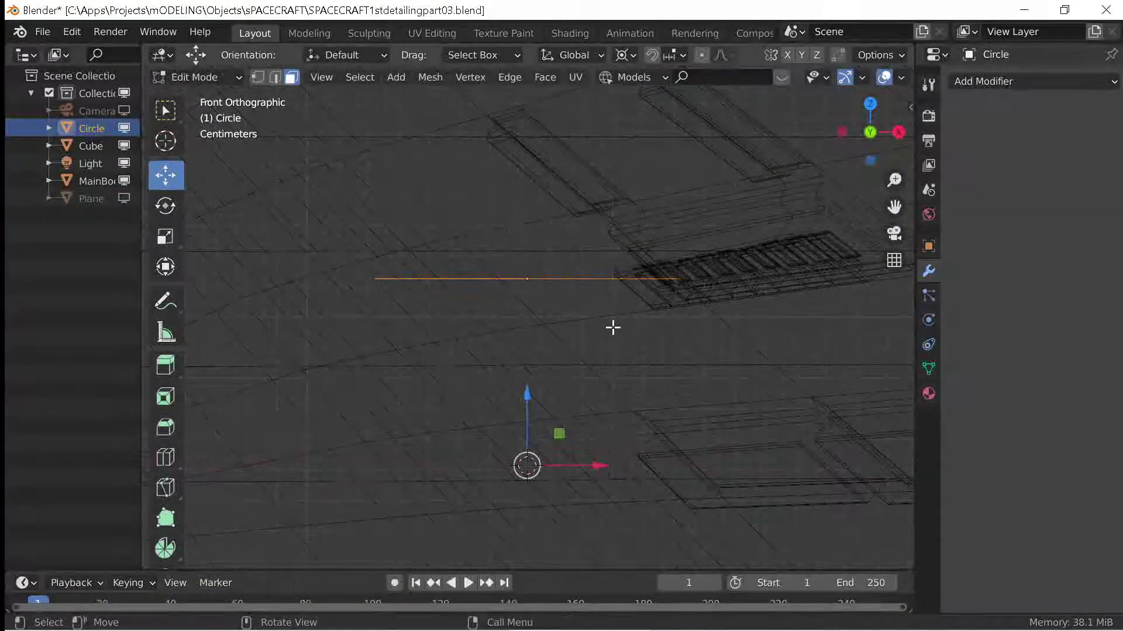
{"action": "key", "text": "r"}
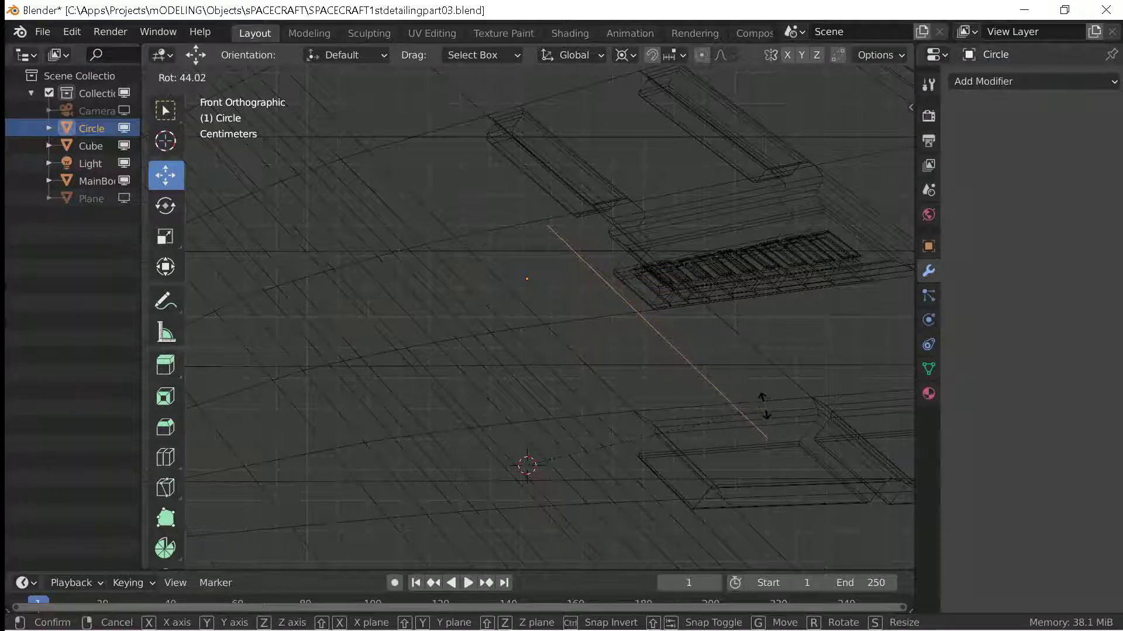
{"action": "left_click", "coordinate": [763, 405]}
From the right side in solid shading, move the circle to a new position.
{"action": "key", "text": "KP_3"}
{"action": "key", "text": "shift+z"}
{"action": "mouse_move", "coordinate": [724, 381]}
{"action": "middle_mouse_down"}
{"action": "mouse_move", "coordinate": [676, 369]}
{"action": "mouse_move", "coordinate": [422, 566]}
{"action": "mouse_move", "coordinate": [511, 422]}
{"action": "mouse_move", "coordinate": [567, 501]}
{"action": "middle_mouse_up"}
{"action": "scroll", "coordinate": [594, 394], "scroll_direction": "up", "scroll_amount": 3}
{"action": "key", "text": "g"}
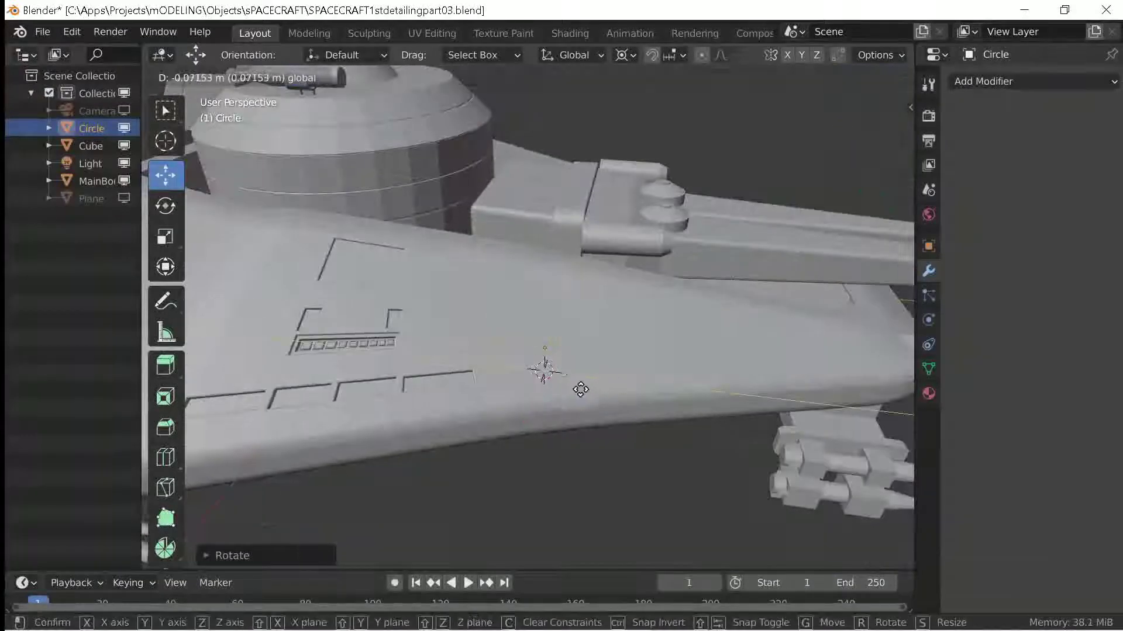
{"action": "left_click", "coordinate": [581, 389]}
Scale the circle down to about 0.7 in Top view.
{"action": "left_click", "coordinate": [571, 431]}
{"action": "middle_click_drag", "start_coordinate": [571, 431], "coordinate": [608, 403]}
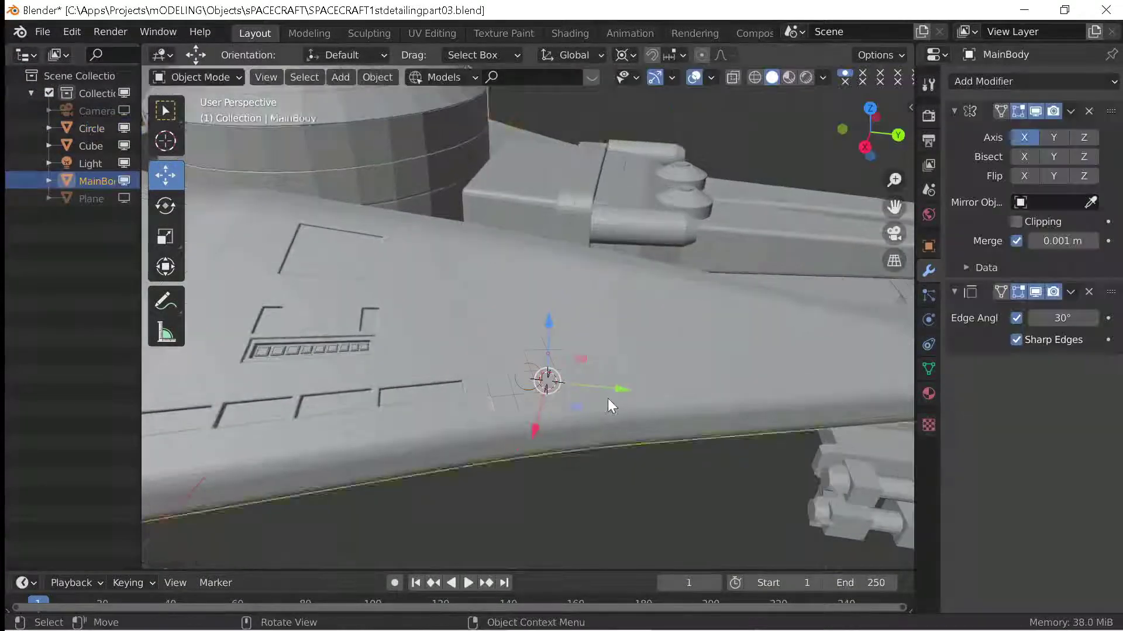
{"action": "key", "text": "Tab"}
{"action": "key", "text": "KP_3"}
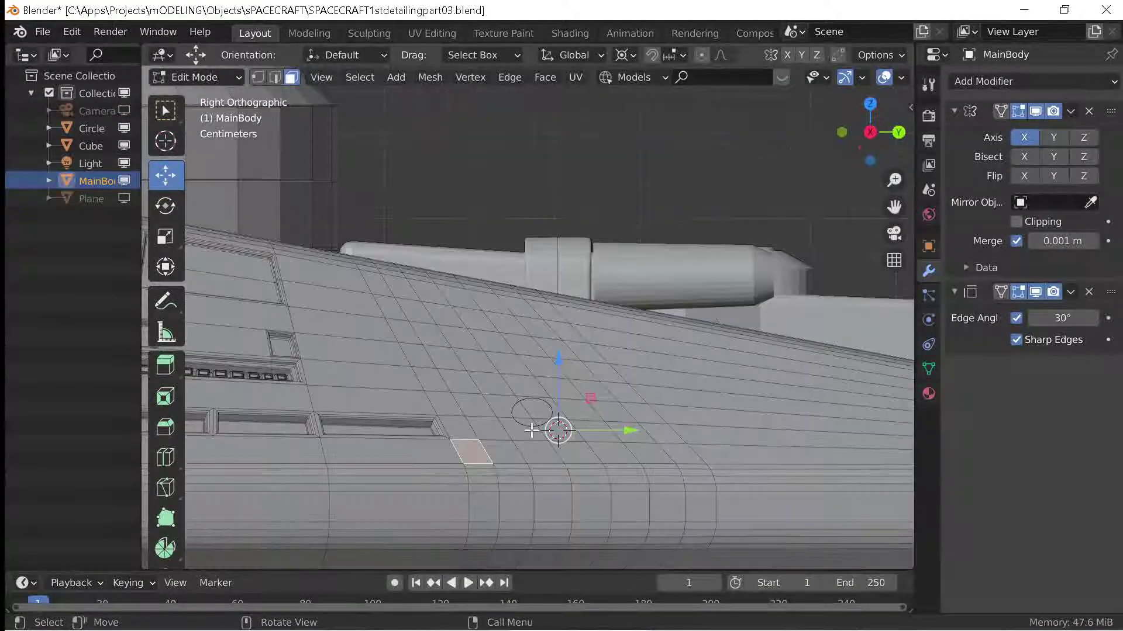
{"action": "key", "text": "KP_7"}
{"action": "key", "text": "Tab"}
{"action": "left_click", "coordinate": [550, 332]}
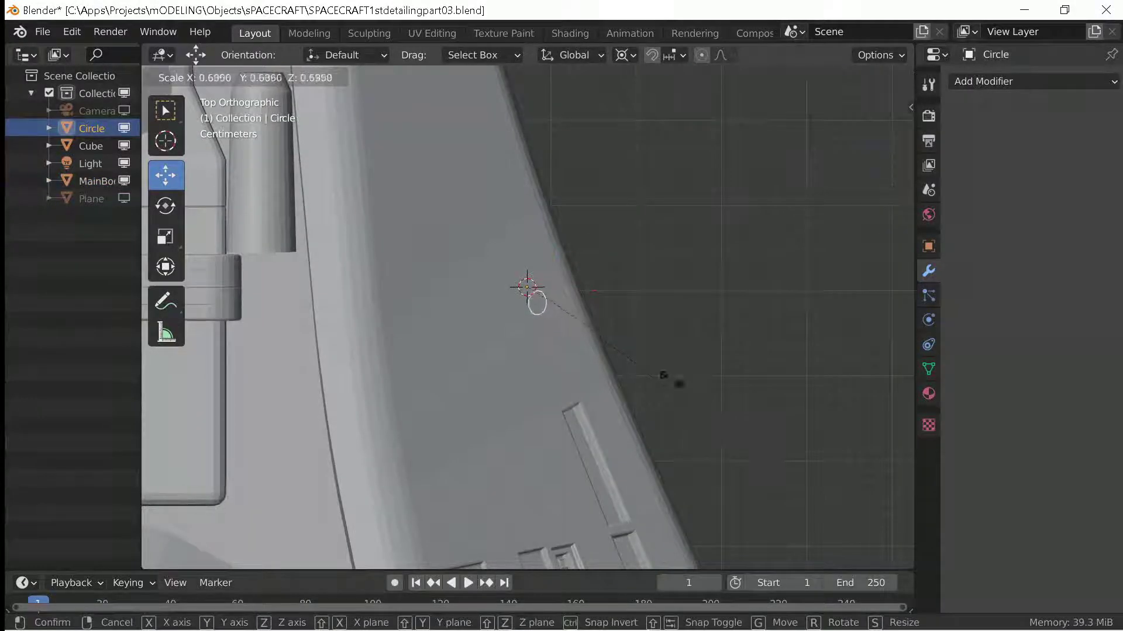
{"action": "left_click", "coordinate": [549, 427]}
Shift the circle's vertices along the Y axis onto the hull side.
{"action": "key", "text": "Tab"}
{"action": "key", "text": "Tab"}
{"action": "left_click", "coordinate": [533, 297]}
{"action": "key", "text": "Tab"}
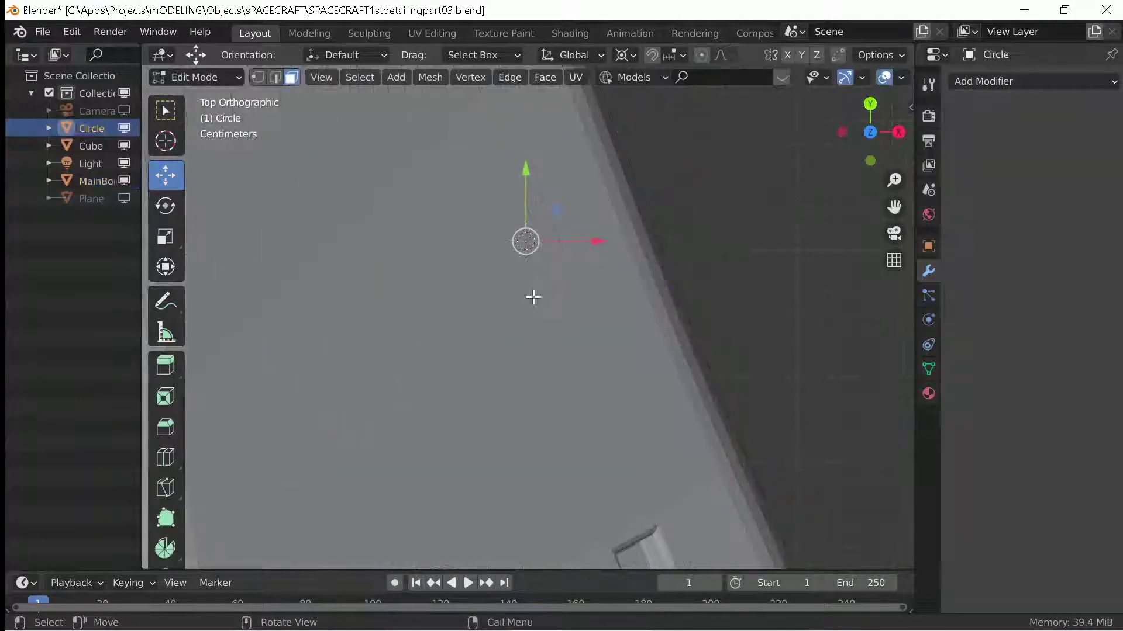
{"action": "key", "text": "g"}
{"action": "key", "text": "y"}
{"action": "left_click", "coordinate": [593, 328]}
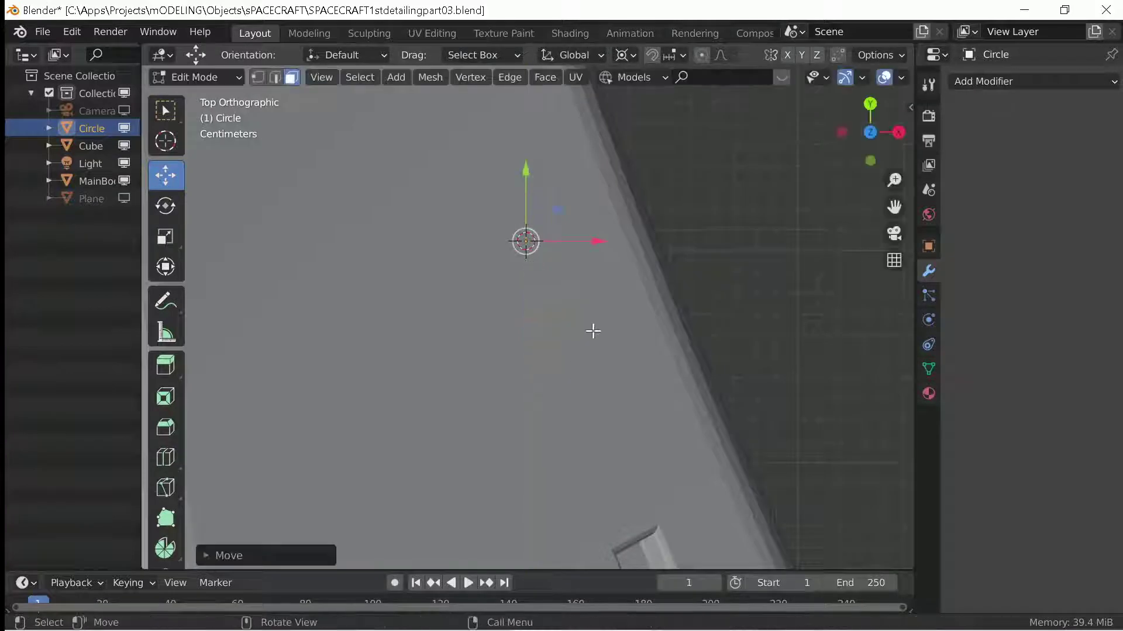
{"action": "key", "text": "Tab"}
{"action": "key", "text": "Tab"}
{"action": "key", "text": "Tab"}
Move the circle along X and nudge it slightly near the hatch panels.
{"action": "left_click", "coordinate": [568, 338]}
{"action": "key", "text": "g"}
{"action": "key", "text": "x"}
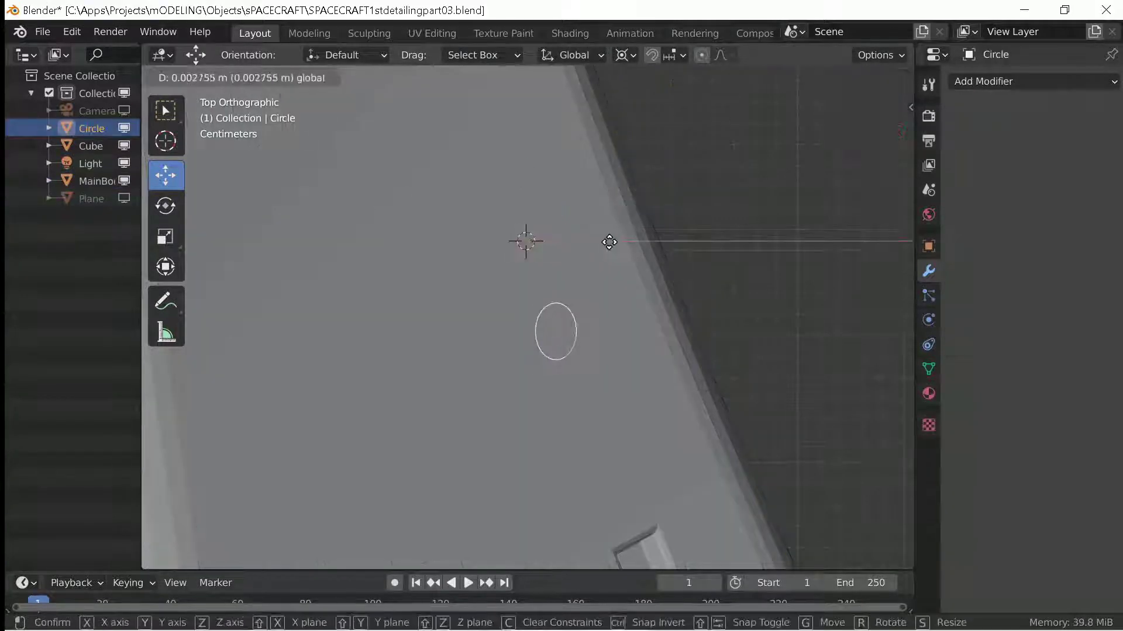
{"action": "left_click", "coordinate": [617, 359]}
{"action": "left_click", "coordinate": [545, 335]}
{"action": "key", "text": "g"}
{"action": "left_click", "coordinate": [591, 239]}
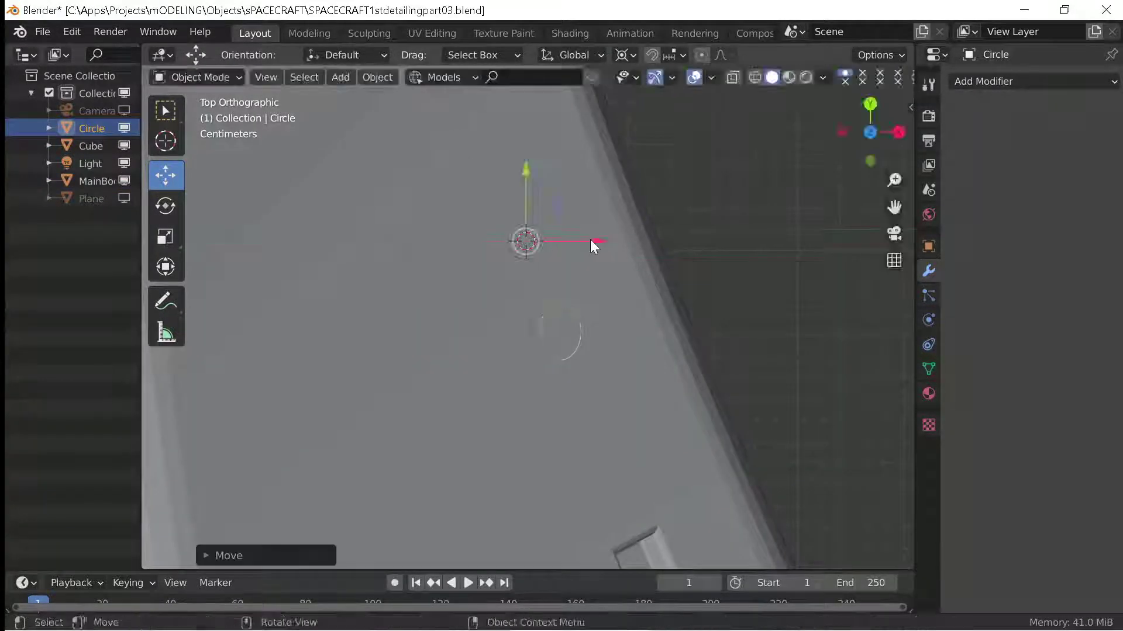
{"action": "key", "text": "Tab"}
{"action": "left_click", "coordinate": [598, 383]}
Orbit back into perspective and return the circle to Object Mode.
{"action": "key", "text": "Tab"}
{"action": "mouse_move", "coordinate": [598, 383]}
{"action": "middle_mouse_down"}
{"action": "mouse_move", "coordinate": [424, 339]}
{"action": "mouse_move", "coordinate": [469, 446]}
{"action": "middle_mouse_up"}
{"action": "key", "text": "Tab"}
{"action": "key", "text": "Tab"}
{"action": "key", "text": "Tab"}
{"action": "left_click", "coordinate": [503, 428]}
{"action": "key", "text": "Tab"}
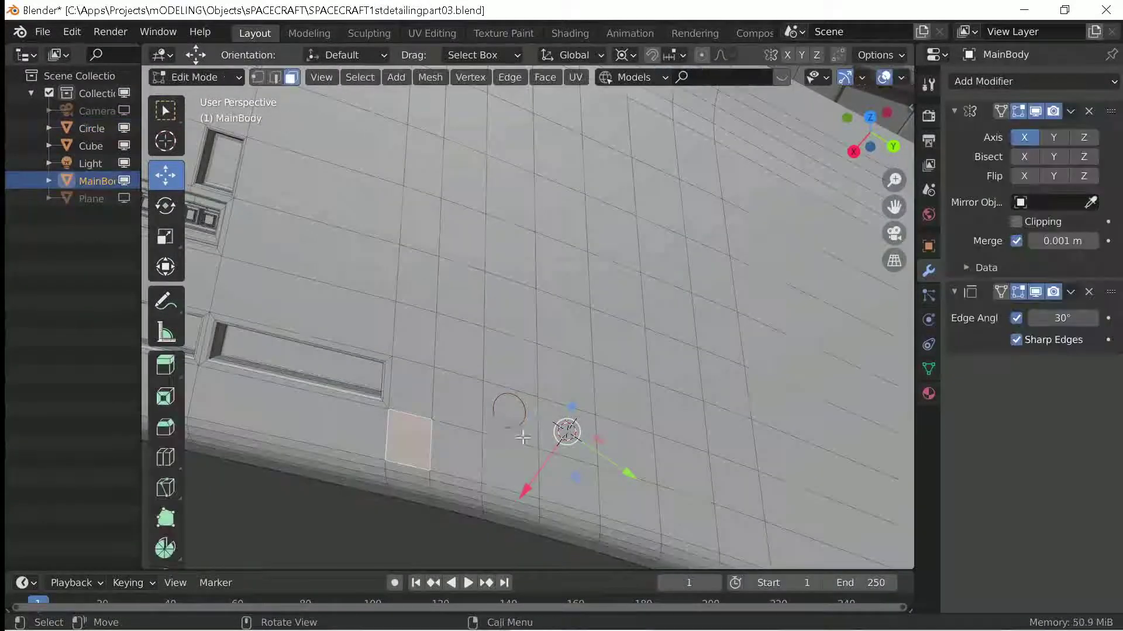
{"action": "key", "text": "Tab"}
Add an Array modifier to the circle with Y offset factor 1.5 and X set to 1.8.
{"action": "left_click", "coordinate": [481, 425]}
{"action": "left_click", "coordinate": [1033, 81]}
{"action": "left_click", "coordinate": [743, 141]}
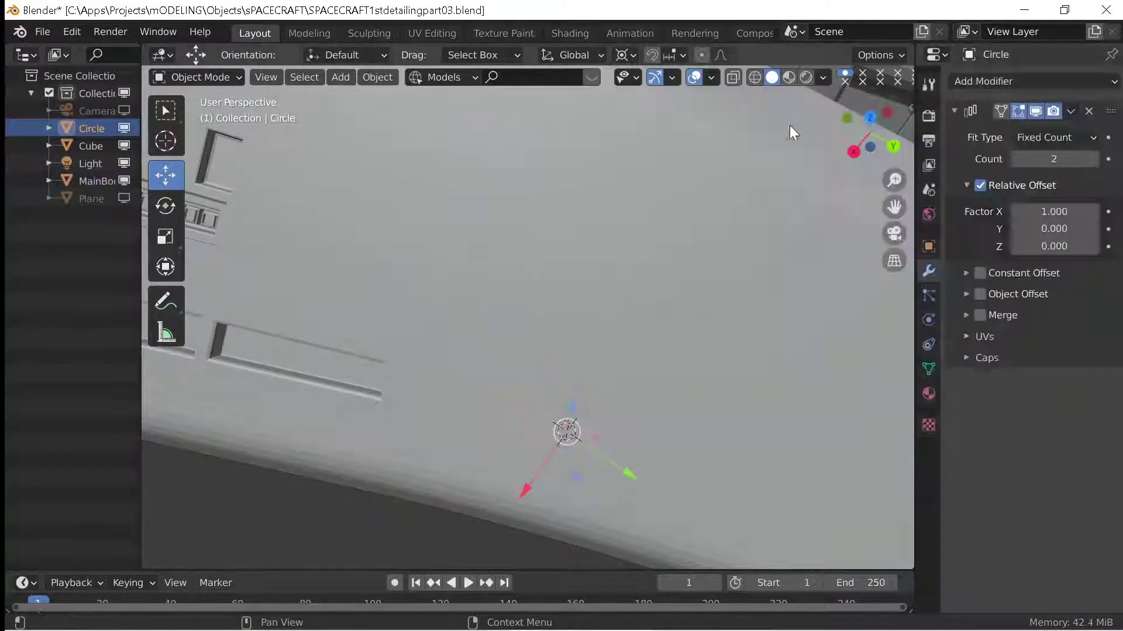
{"action": "double_click", "coordinate": [1046, 228]}
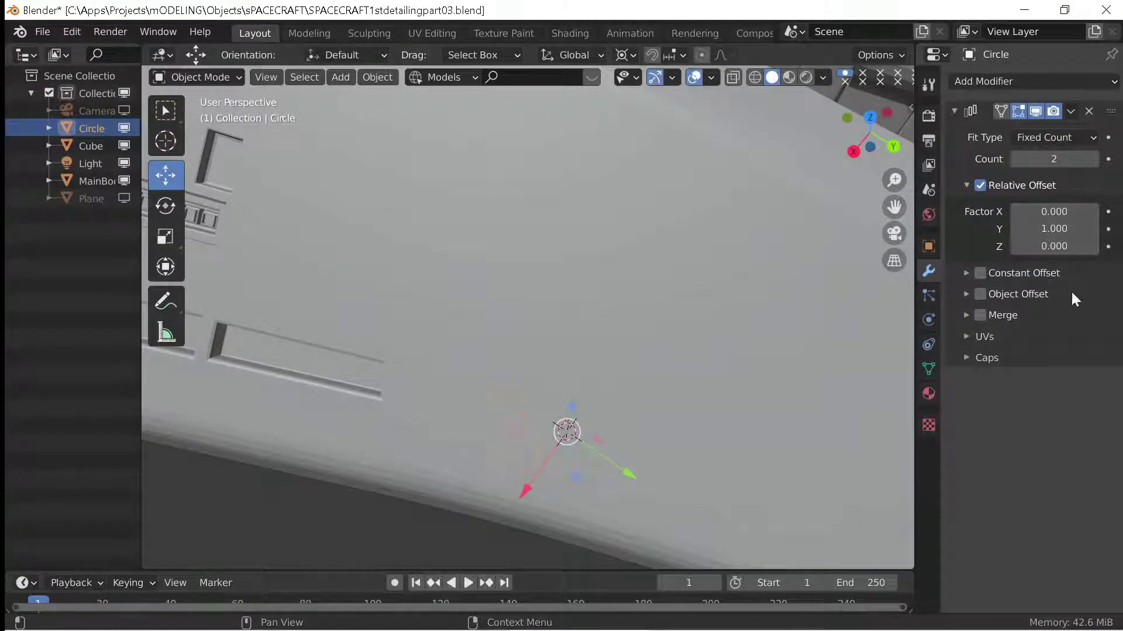
{"action": "key", "text": "Return"}
{"action": "left_click", "coordinate": [1044, 212]}
{"action": "type", "text": "1.8"}
{"action": "key", "text": "Return"}
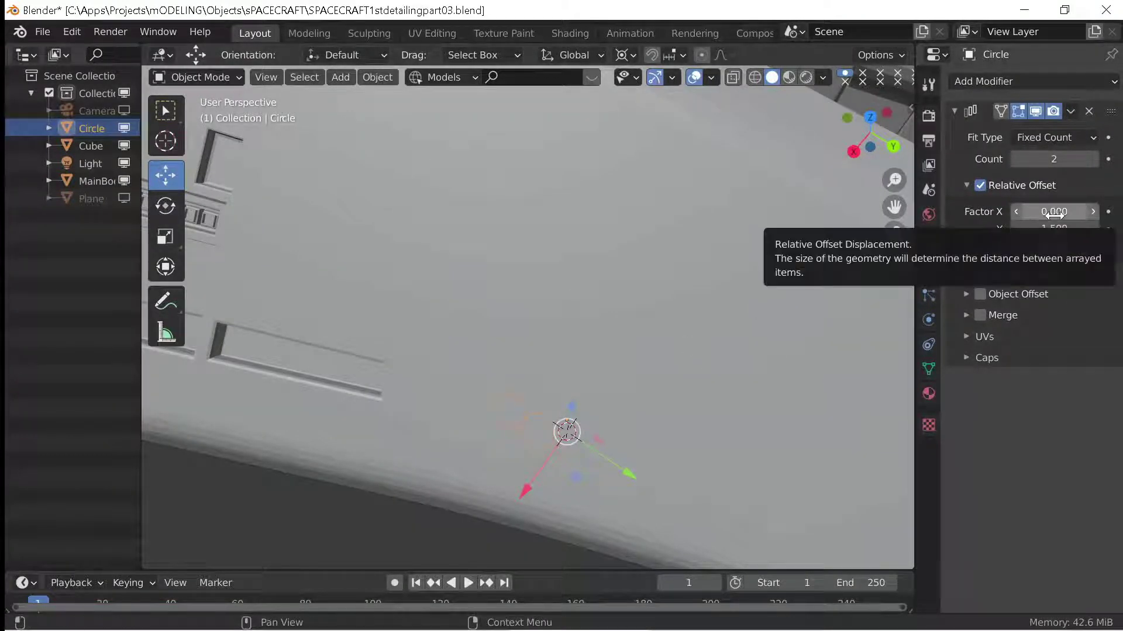
Try X offset factors of -0.6 and -0.8, checking placement against the hull mesh.
{"action": "left_click", "coordinate": [747, 326]}
{"action": "key", "text": "Tab"}
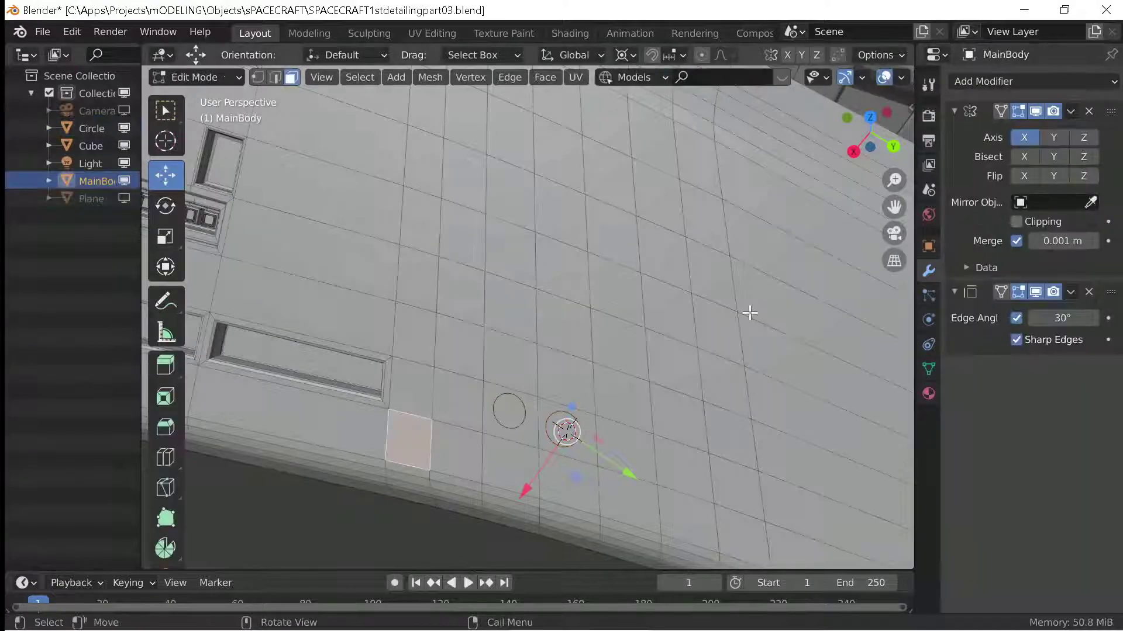
{"action": "key", "text": "Tab"}
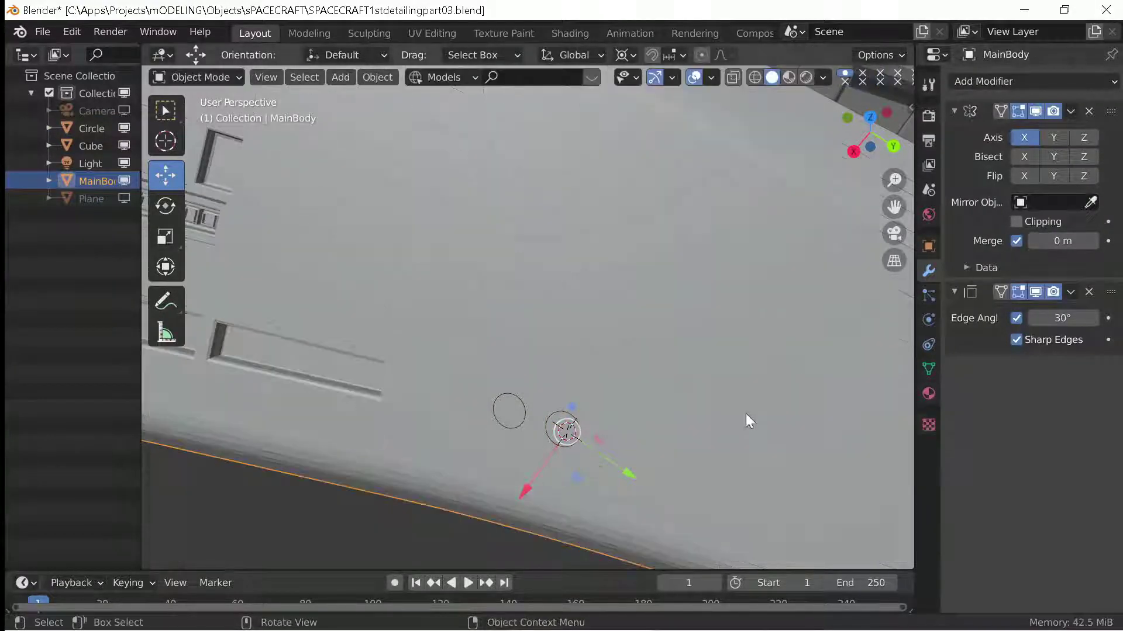
{"action": "key", "text": "Tab"}
{"action": "key", "text": "Tab"}
{"action": "left_click", "coordinate": [509, 411]}
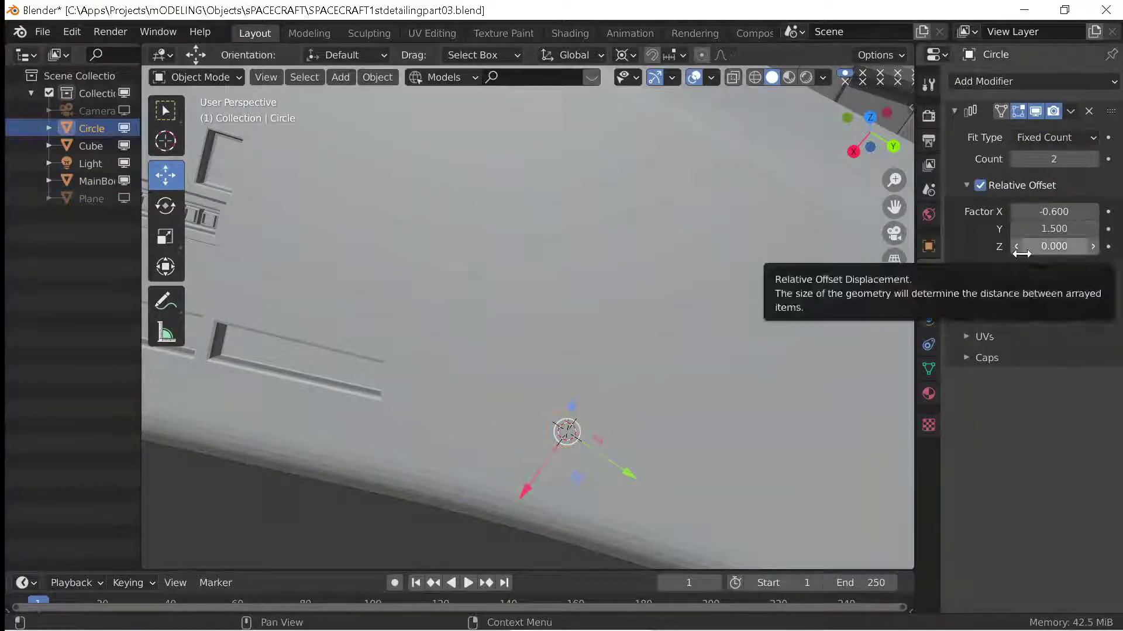
{"action": "left_click", "coordinate": [1015, 212]}
{"action": "left_click", "coordinate": [525, 522]}
Settle the X offset factor at -0.7 and check the two circles in wireframe.
{"action": "key", "text": "Tab"}
{"action": "key", "text": "Tab"}
{"action": "left_click", "coordinate": [567, 433]}
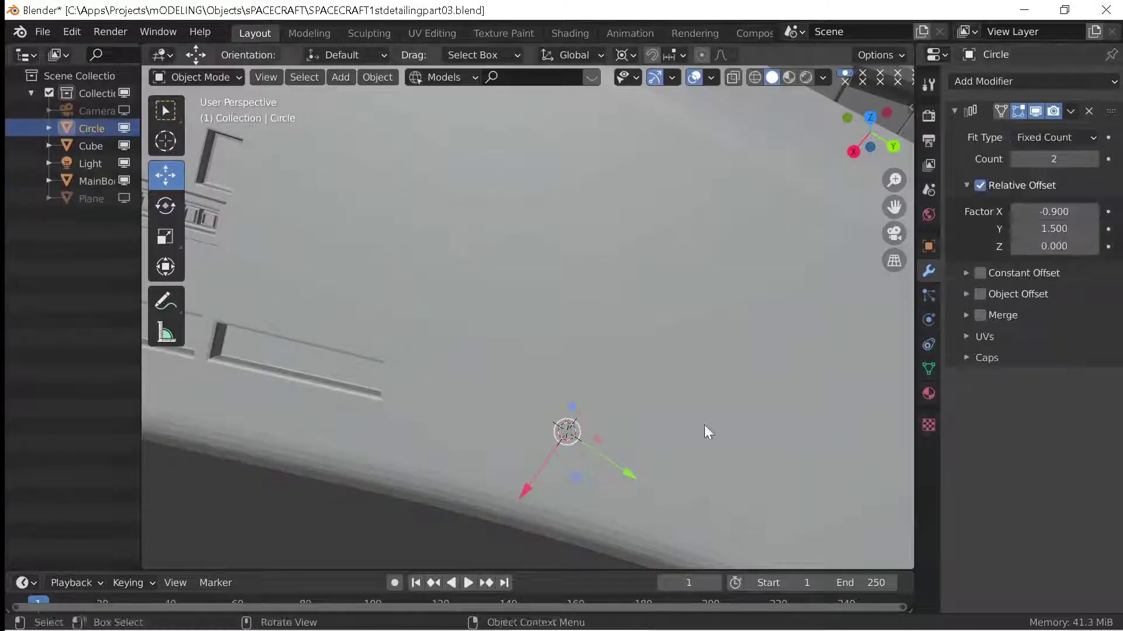
{"action": "left_click", "coordinate": [1015, 212]}
{"action": "left_click", "coordinate": [1092, 212]}
{"action": "left_click", "coordinate": [765, 353]}
{"action": "key", "text": "Tab"}
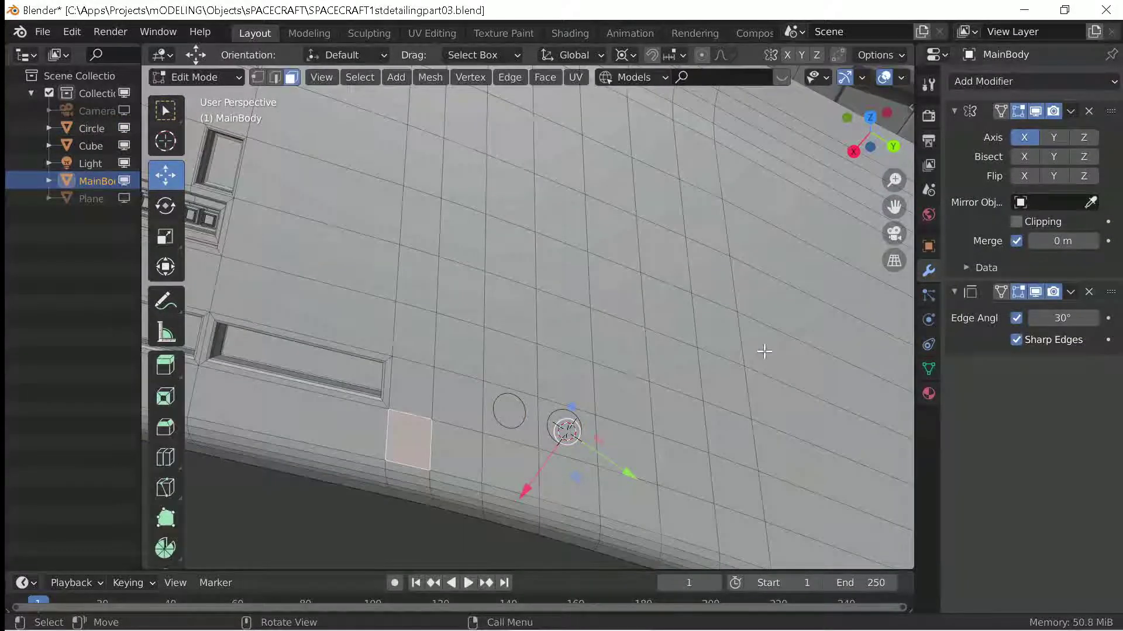
{"action": "key", "text": "Tab"}
{"action": "left_click", "coordinate": [578, 446]}
{"action": "key", "text": "Tab"}
{"action": "key", "text": "Tab"}
{"action": "left_click", "coordinate": [577, 406]}
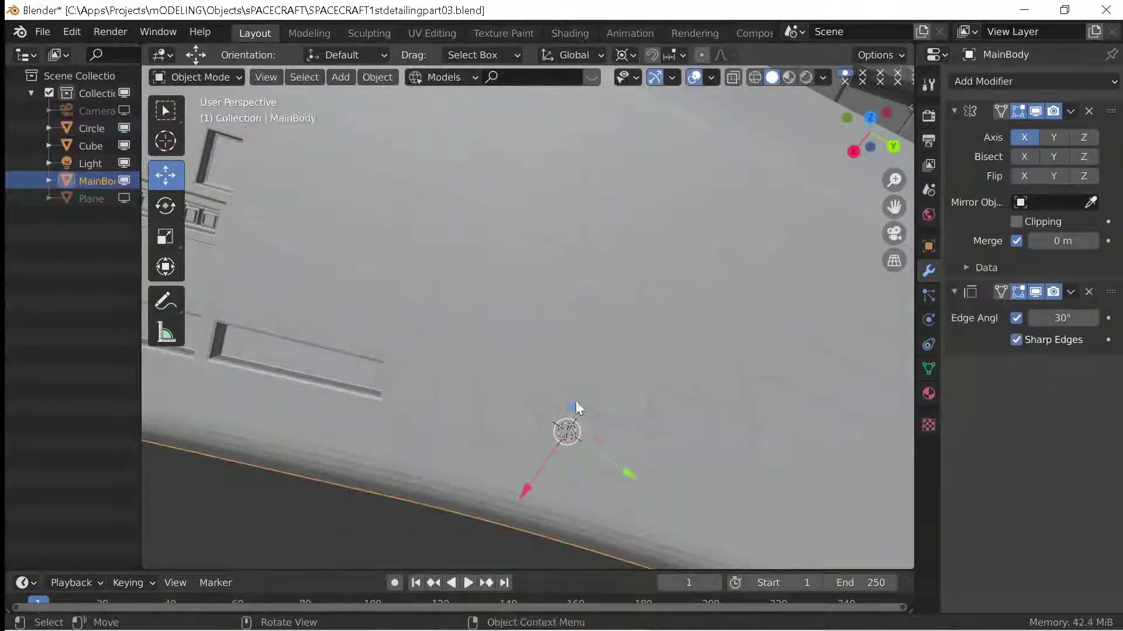
{"action": "left_click_drag", "start_coordinate": [576, 406], "coordinate": [588, 392]}
{"action": "key", "text": "shift+z"}
{"action": "left_click", "coordinate": [439, 384]}
Return to solid shading and reposition the circle pair over the MainBody hull.
{"action": "key", "text": "shift+z"}
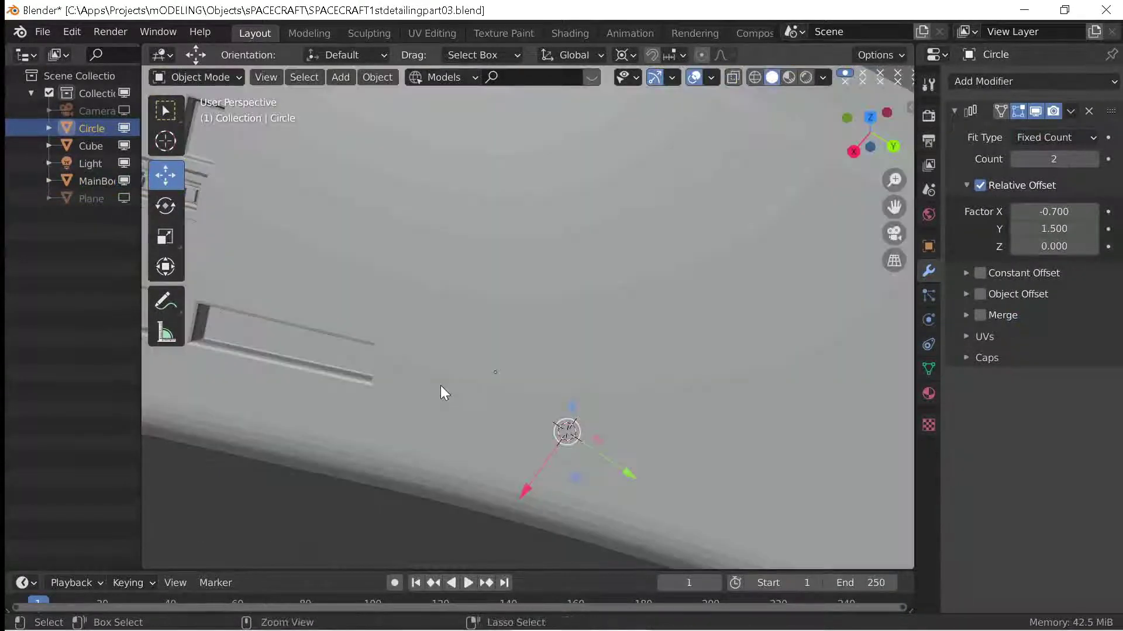
{"action": "left_click", "coordinate": [441, 385]}
{"action": "key", "text": "Tab"}
{"action": "key", "text": "Tab"}
{"action": "key", "text": "g"}
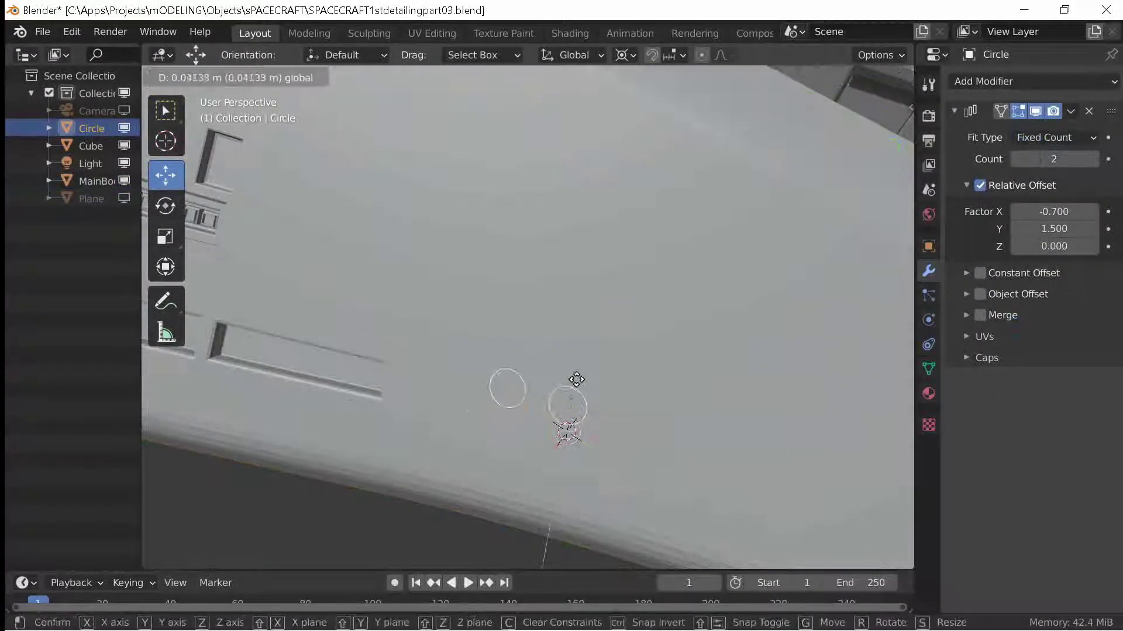
{"action": "key", "text": "Escape"}
{"action": "key", "text": "ctrl+z"}
{"action": "key", "text": "ctrl+shift+z"}
{"action": "key", "text": "g"}
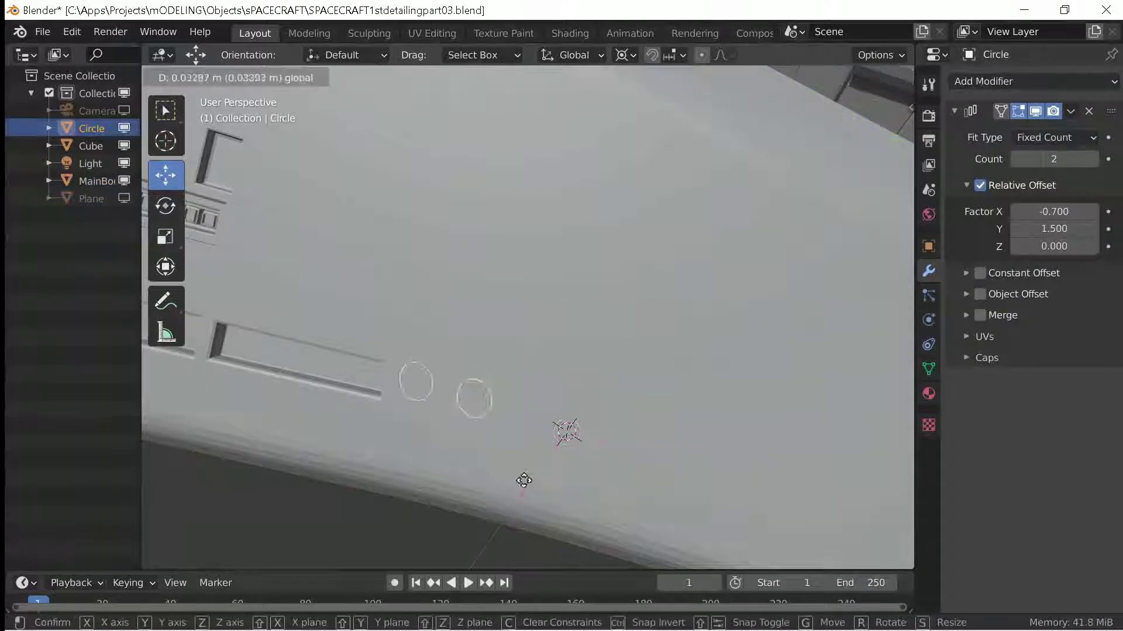
{"action": "left_click", "coordinate": [736, 445]}
Reselect the circle object, briefly entering and leaving its Edit Mode.
{"action": "key", "text": "ctrl+z"}
{"action": "key", "text": "ctrl+shift+z"}
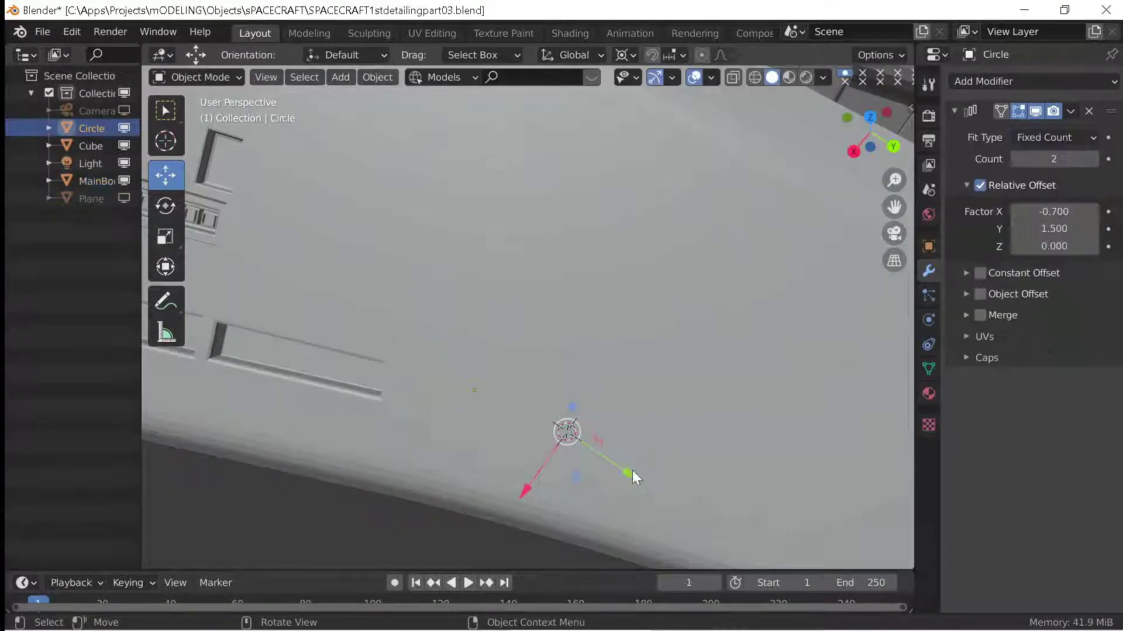
{"action": "key", "text": "Tab"}
{"action": "key", "text": "ctrl+z"}
{"action": "key", "text": "g"}
{"action": "key", "text": "Escape"}
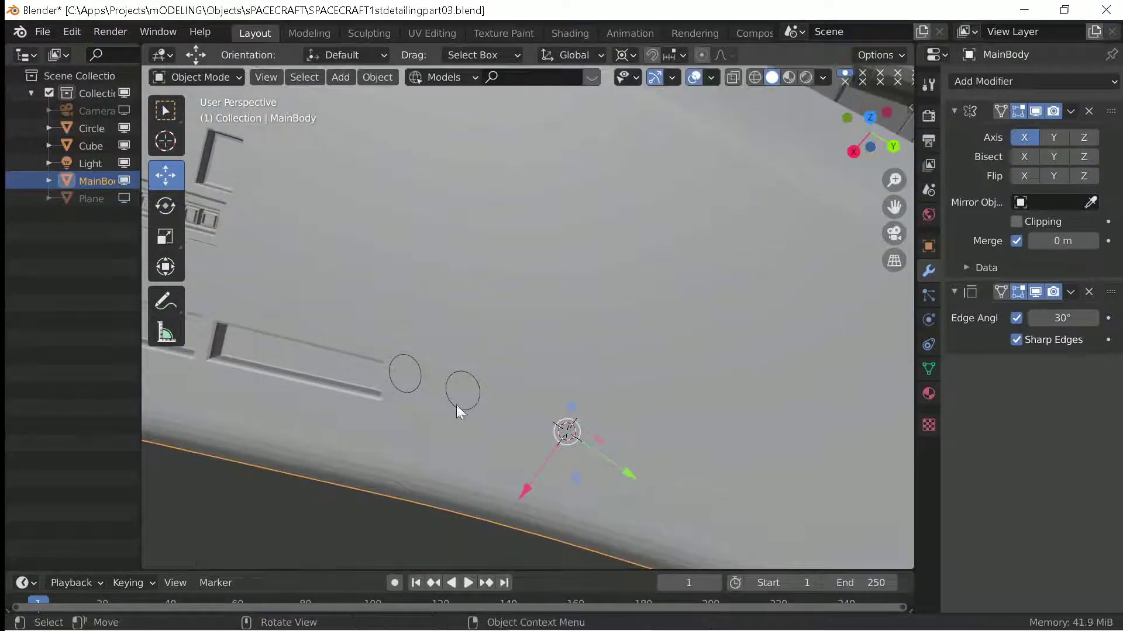
{"action": "left_click", "coordinate": [459, 403]}
{"action": "key", "text": "g"}
Move the circle array onto the hull, keeping the circles' original size.
{"action": "left_click", "coordinate": [519, 494]}
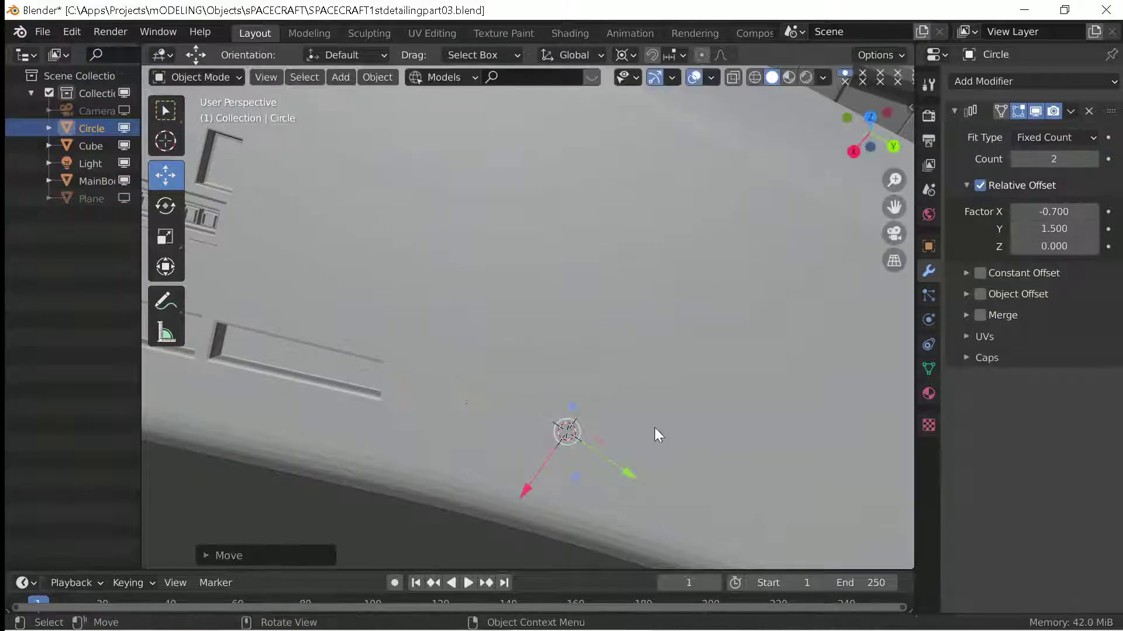
{"action": "left_click", "coordinate": [606, 421]}
{"action": "left_click", "coordinate": [471, 430]}
{"action": "key", "text": "g"}
{"action": "left_click", "coordinate": [526, 476]}
{"action": "key", "text": "Tab"}
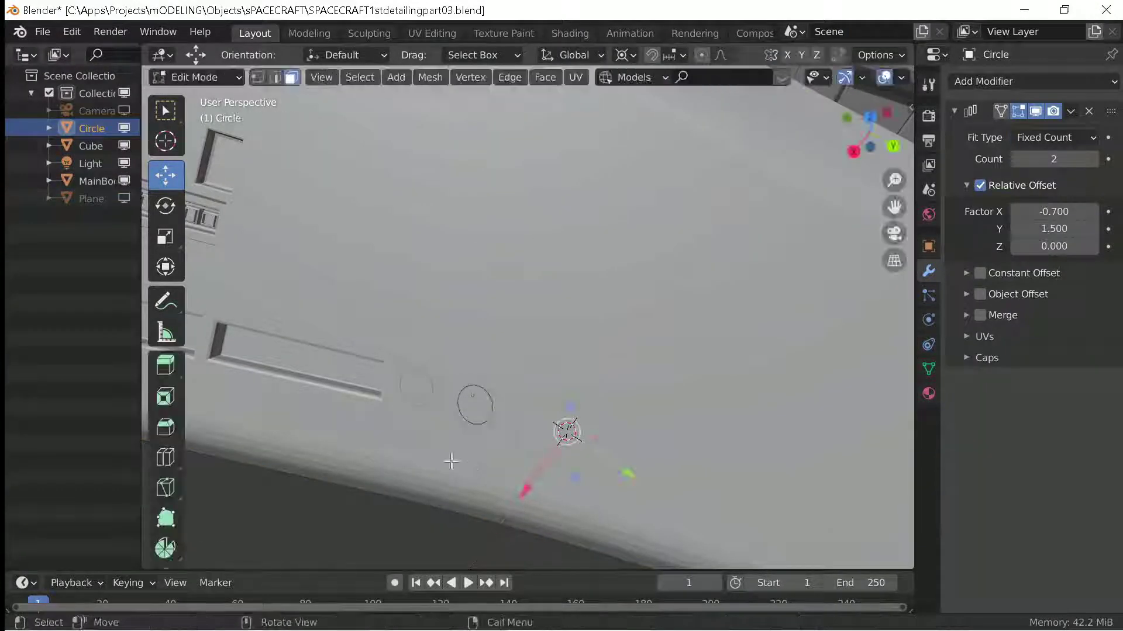
{"action": "key", "text": "s"}
{"action": "right_click", "coordinate": [444, 452]}
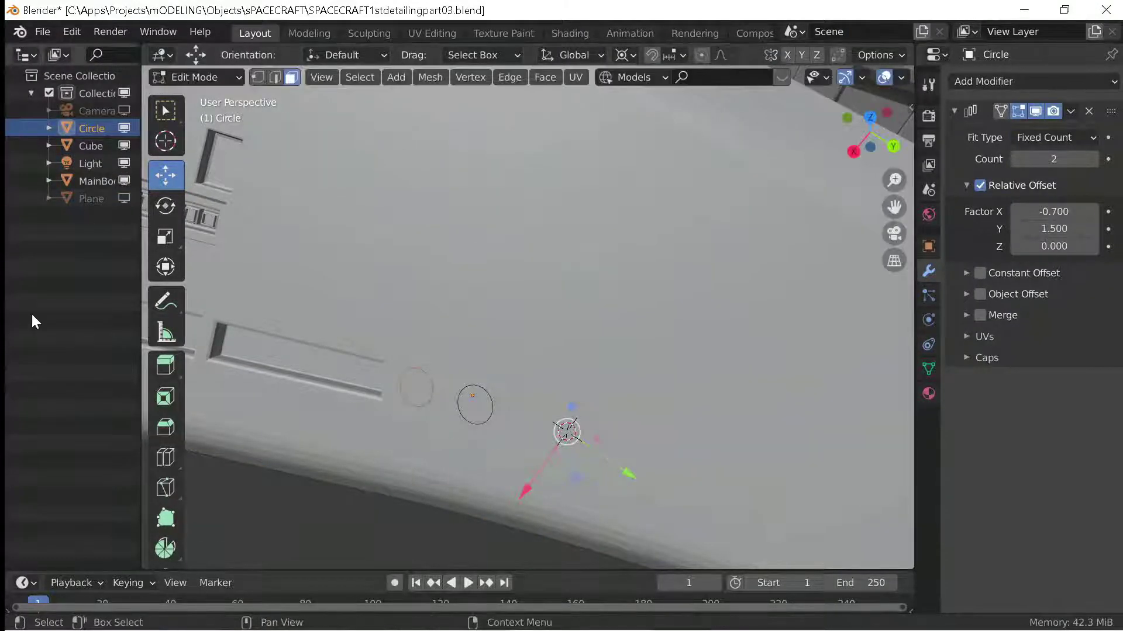
{"action": "key", "text": "Tab"}
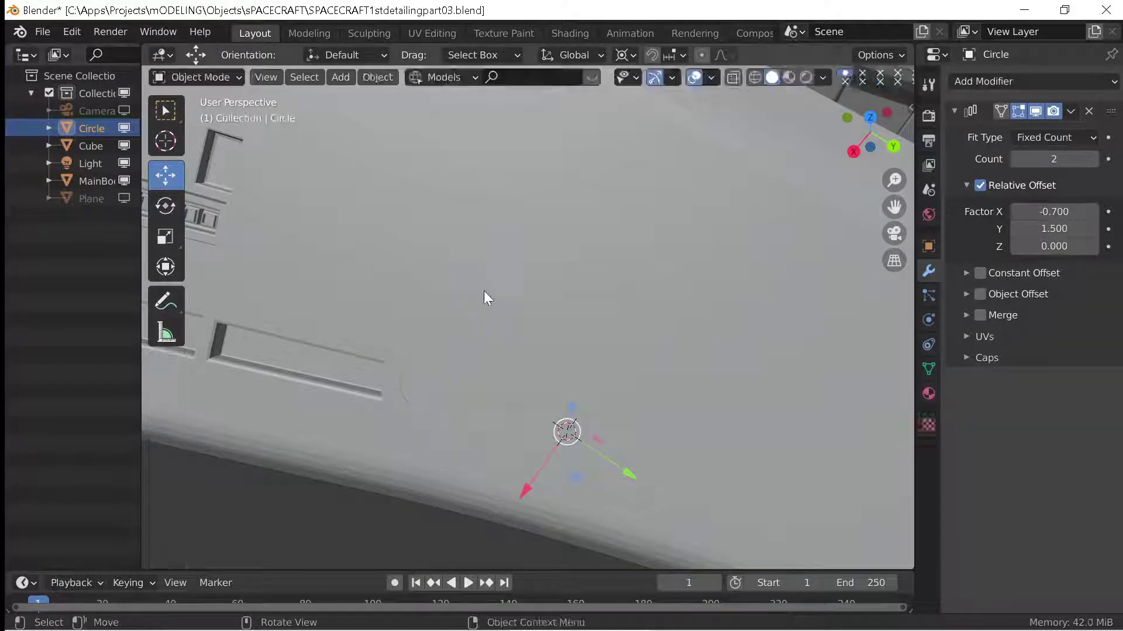
Alternate selecting the hull and circle array, cancelling each resize attempt.
{"action": "left_click", "coordinate": [429, 412]}
{"action": "left_click", "coordinate": [428, 403]}
{"action": "left_click", "coordinate": [474, 437]}
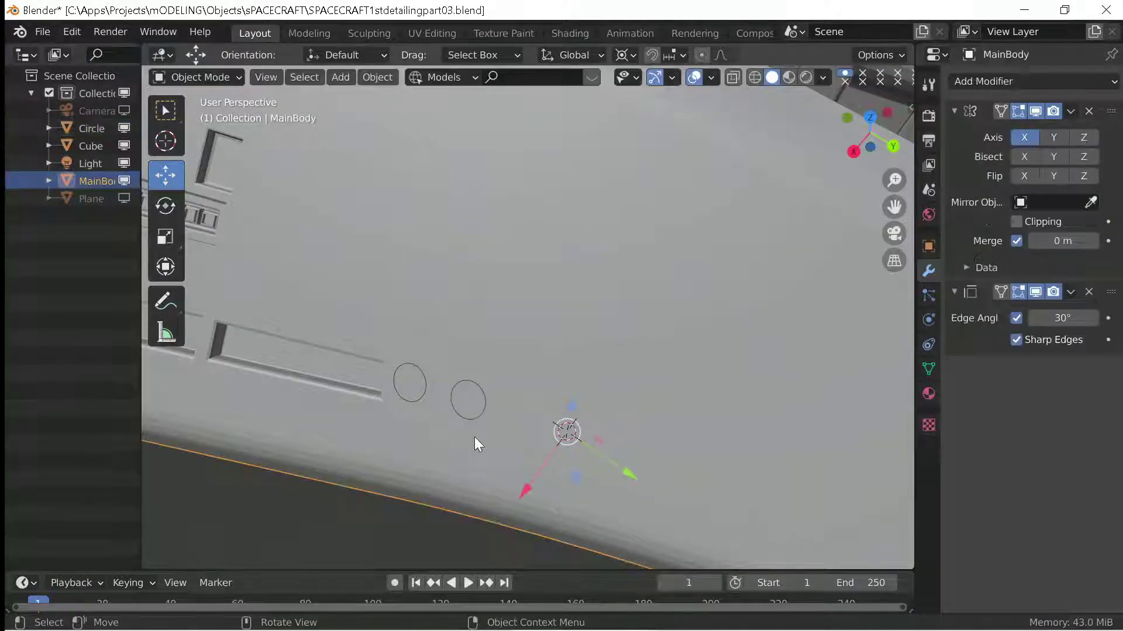
{"action": "left_click", "coordinate": [412, 401]}
{"action": "key", "text": "s"}
{"action": "right_click", "coordinate": [530, 468]}
{"action": "key", "text": "Tab"}
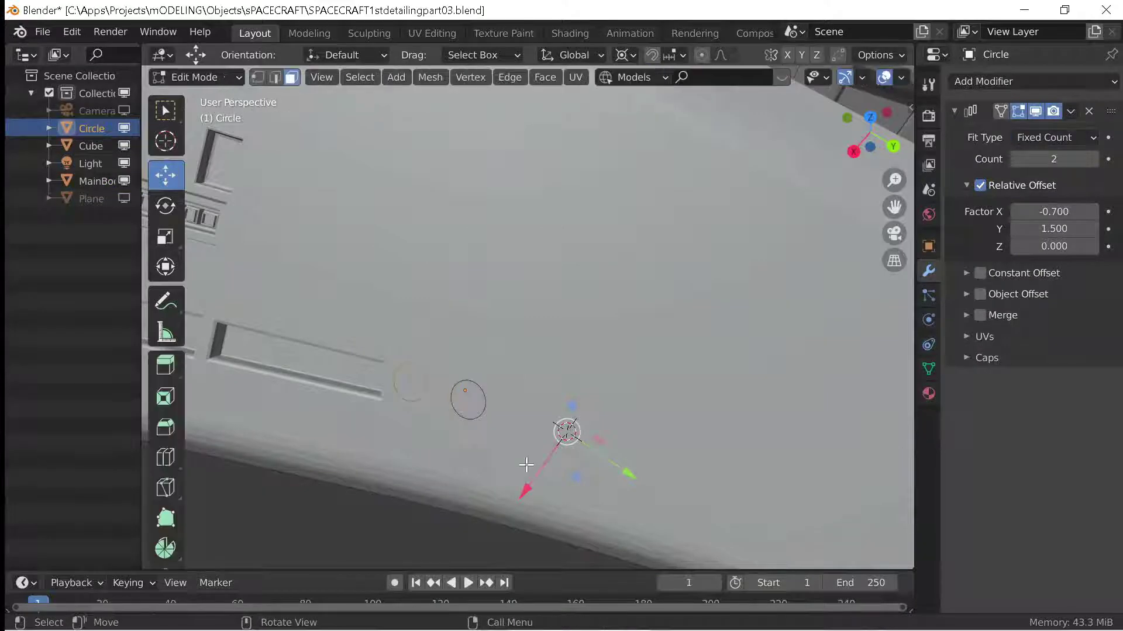
{"action": "key", "text": "s"}
{"action": "right_click", "coordinate": [561, 456]}
{"action": "key", "text": "Tab"}
Slide the circle array along the hull surface into position.
{"action": "left_click", "coordinate": [500, 244]}
{"action": "left_click", "coordinate": [581, 461]}
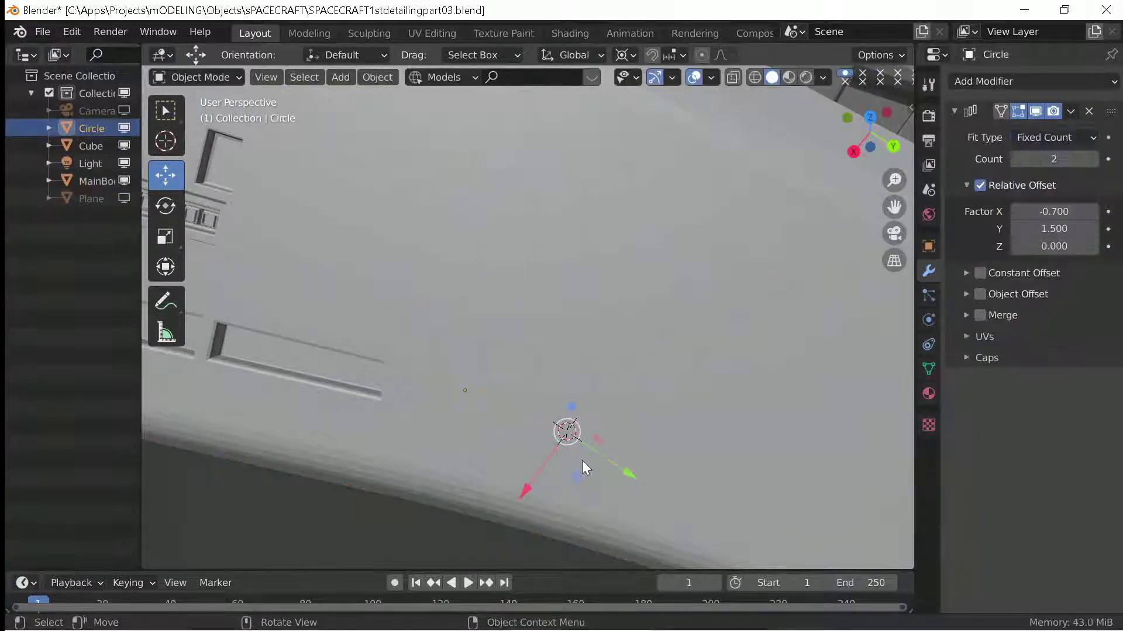
{"action": "left_click_drag", "start_coordinate": [581, 461], "coordinate": [531, 437]}
{"action": "left_click", "coordinate": [493, 339]}
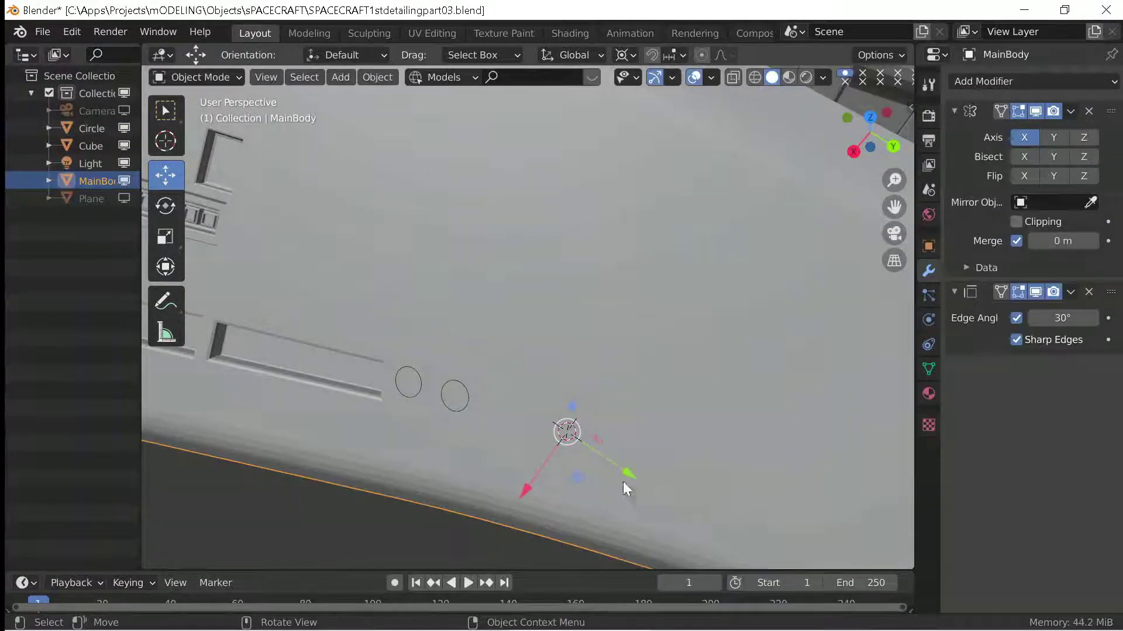
{"action": "left_click", "coordinate": [627, 479]}
{"action": "key", "text": "ctrl+z"}
{"action": "key", "text": "ctrl+z"}
{"action": "left_click", "coordinate": [628, 477]}
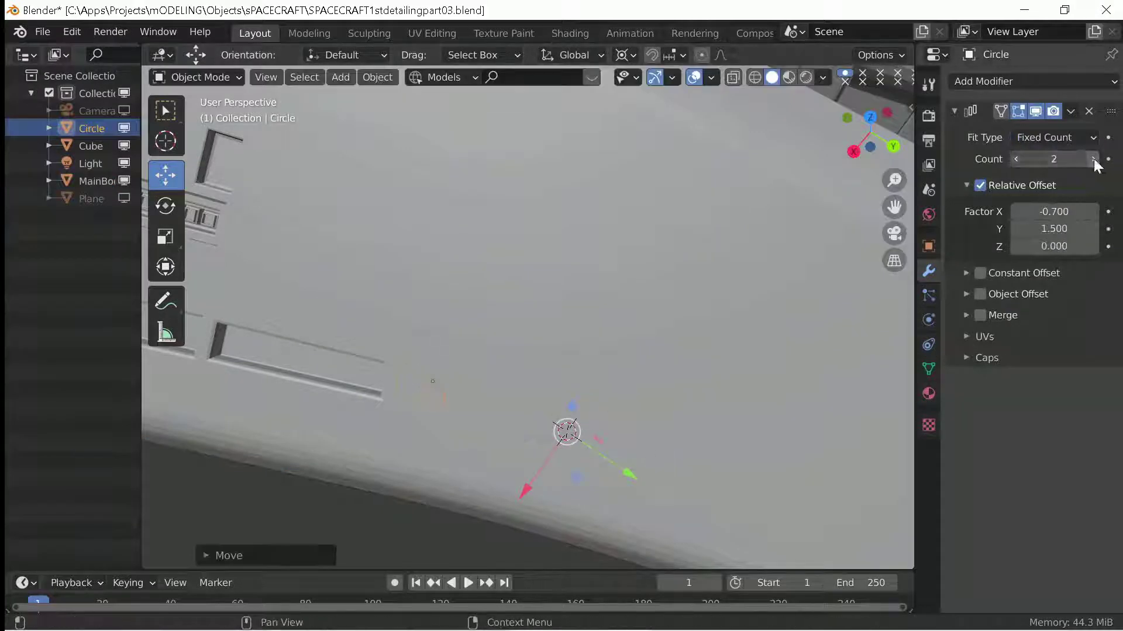
Select the circle array, then MainBody, toggling the hull's Edit Mode.
{"action": "left_click", "coordinate": [655, 230]}
{"action": "key", "text": "Tab"}
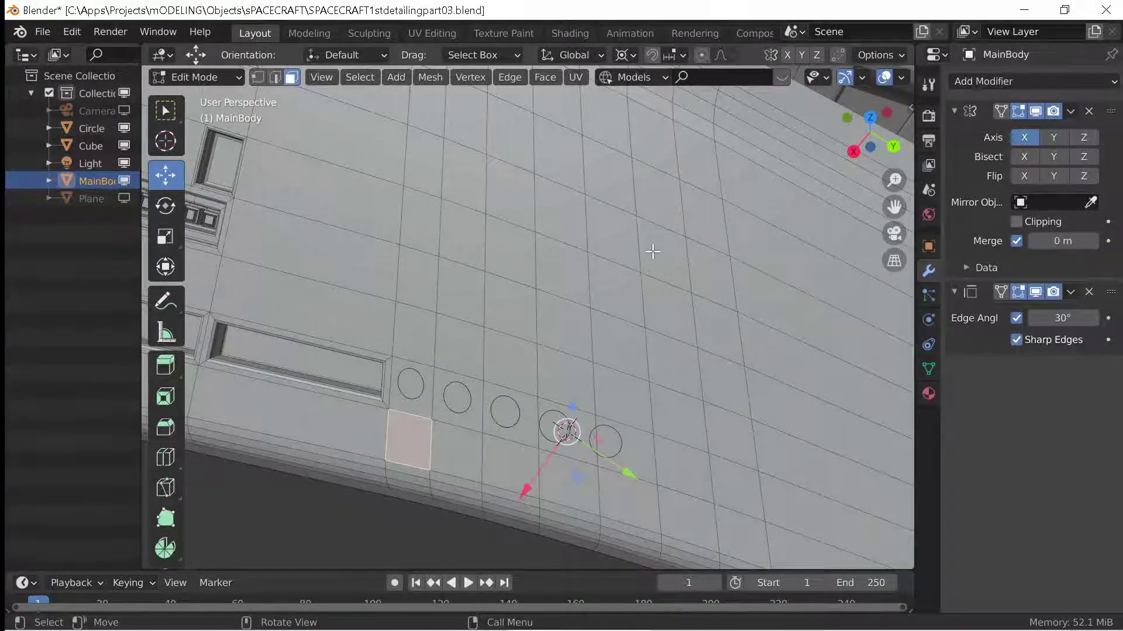
{"action": "key", "text": "Tab"}
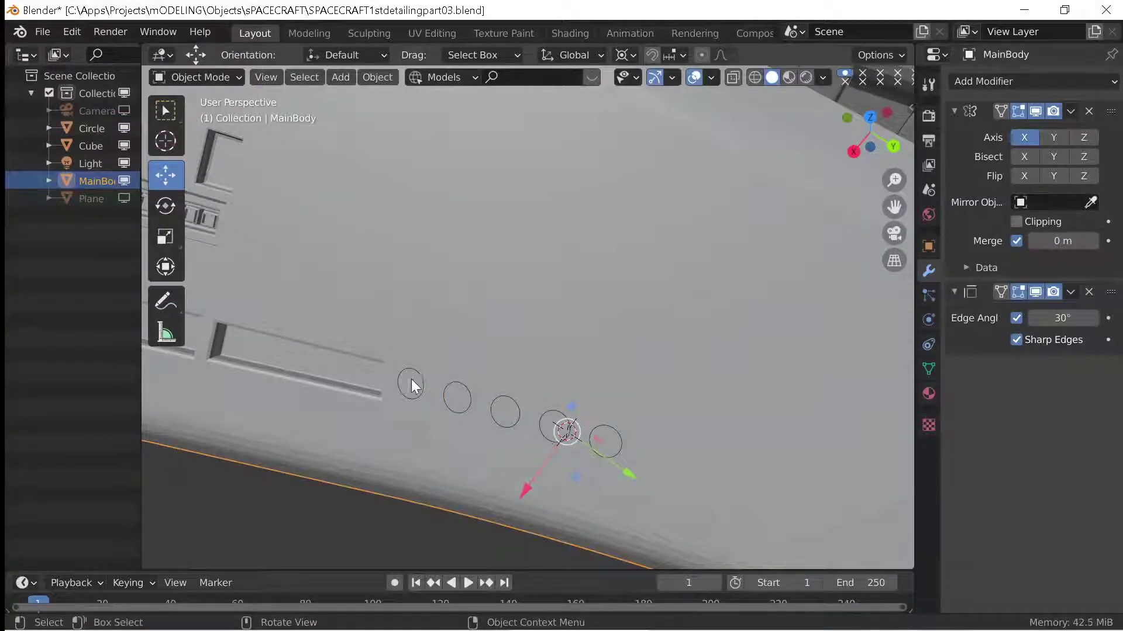
{"action": "left_click", "coordinate": [411, 380]}
{"action": "left_click", "coordinate": [777, 365]}
{"action": "key", "text": "Tab"}
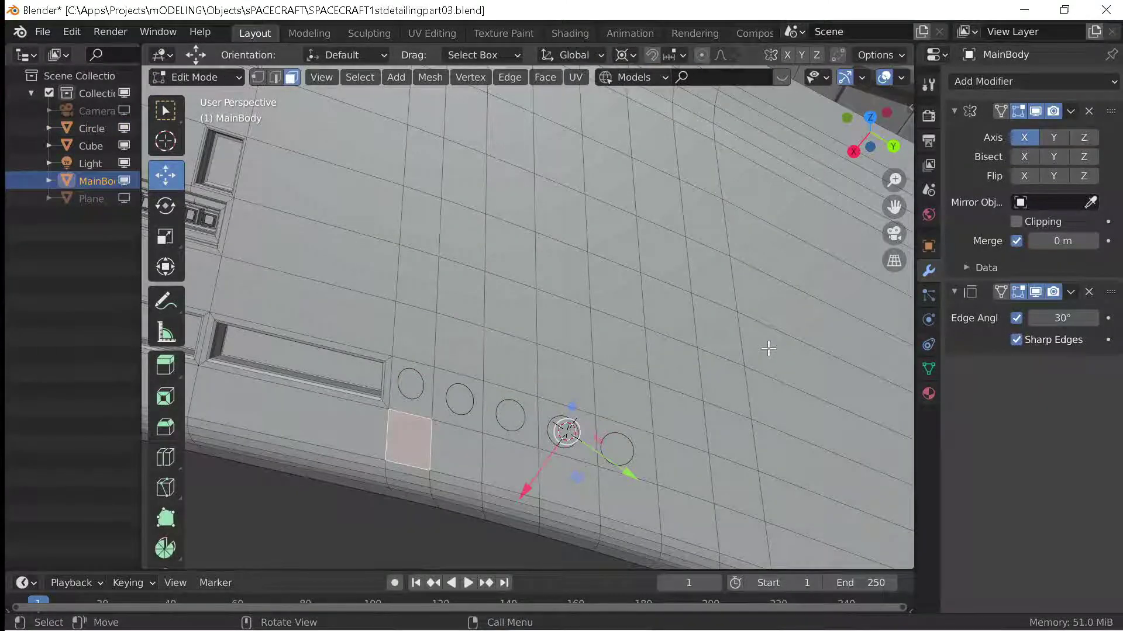
{"action": "key", "text": "Tab"}
{"action": "key", "text": "Tab"}
{"action": "scroll", "coordinate": [656, 384], "scroll_direction": "down", "scroll_amount": 1}
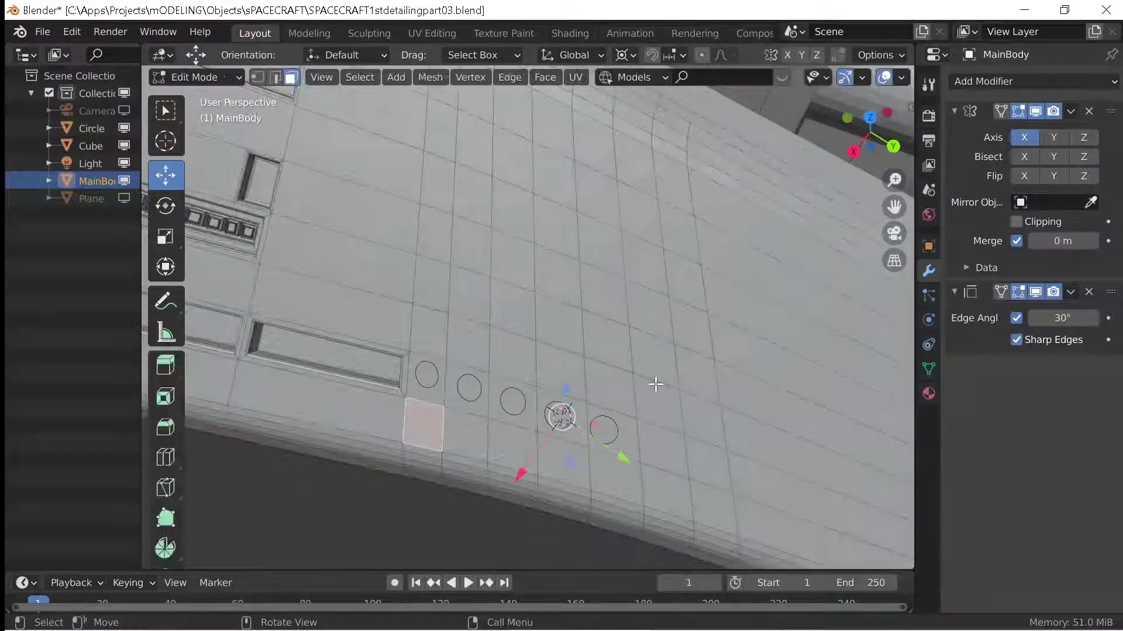
{"action": "key", "text": "Tab"}
{"action": "left_click", "coordinate": [600, 415]}
{"action": "left_click", "coordinate": [782, 408]}
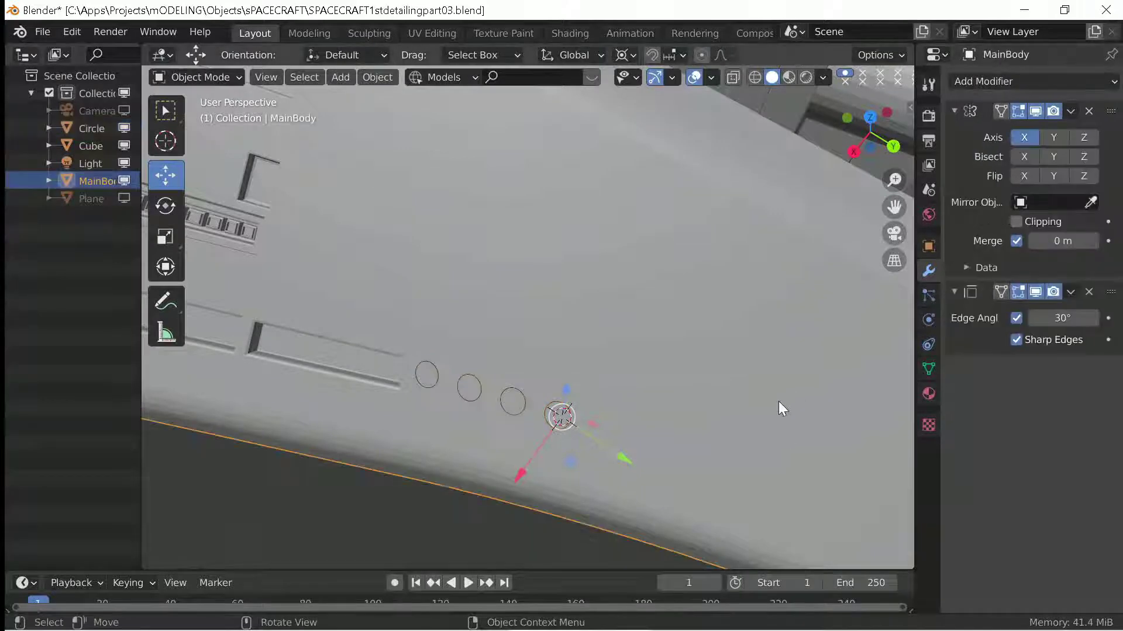
{"action": "key", "text": "Tab"}
Check the circles from top view, then select array and MainBody in Edit Mode.
{"action": "middle_click_drag", "start_coordinate": [707, 468], "coordinate": [419, 350]}
{"action": "key", "text": "KP_7"}
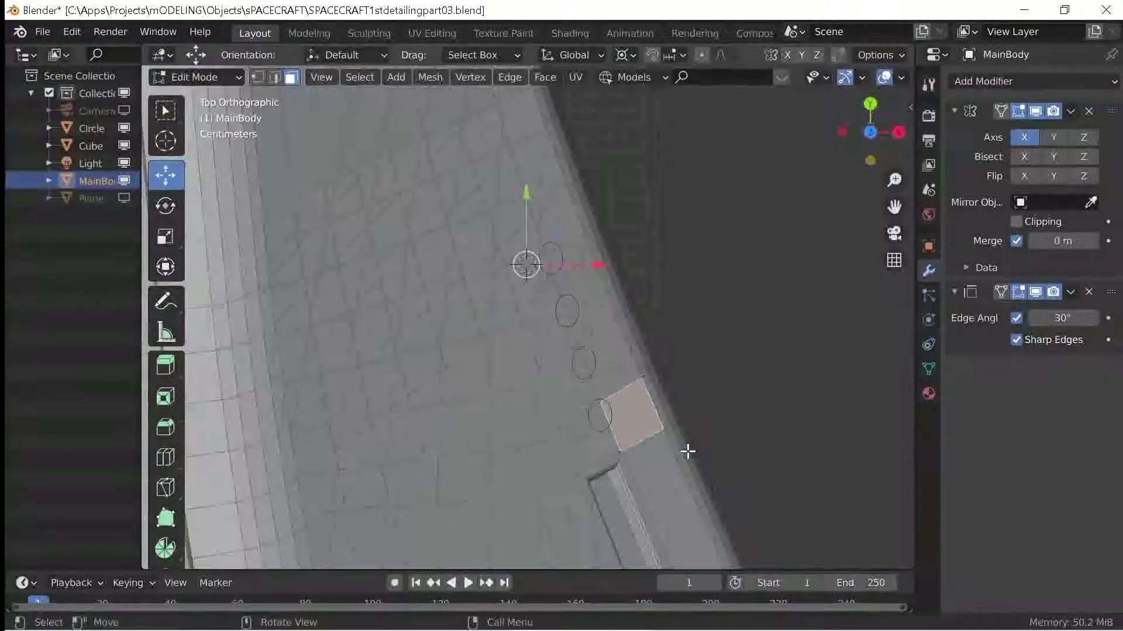
{"action": "key", "text": "Tab"}
{"action": "left_click", "coordinate": [598, 424]}
{"action": "key", "text": "Tab"}
{"action": "key", "text": "Tab"}
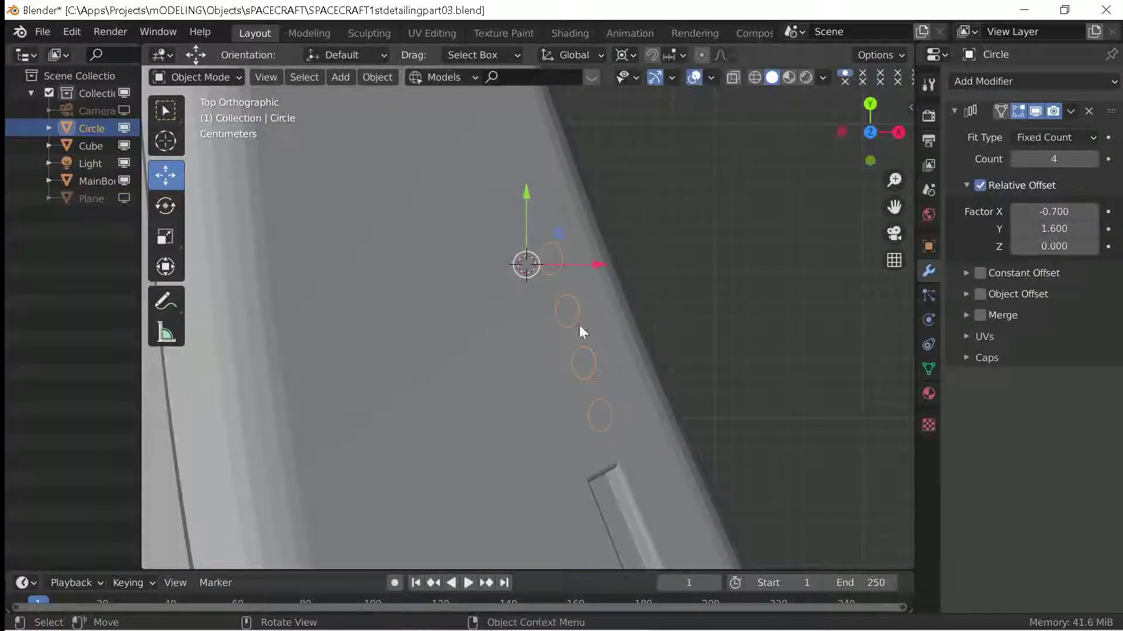
{"action": "mouse_move", "coordinate": [579, 328]}
{"action": "middle_mouse_down"}
{"action": "mouse_move", "coordinate": [422, 417]}
{"action": "mouse_move", "coordinate": [493, 293]}
{"action": "mouse_move", "coordinate": [526, 336]}
{"action": "middle_mouse_up"}
{"action": "left_click", "coordinate": [448, 250]}
{"action": "key", "text": "Tab"}
Apply Mesh > Knife Project to cut the four circles into the hull.
{"action": "left_click", "coordinate": [430, 79]}
{"action": "left_click", "coordinate": [468, 278]}
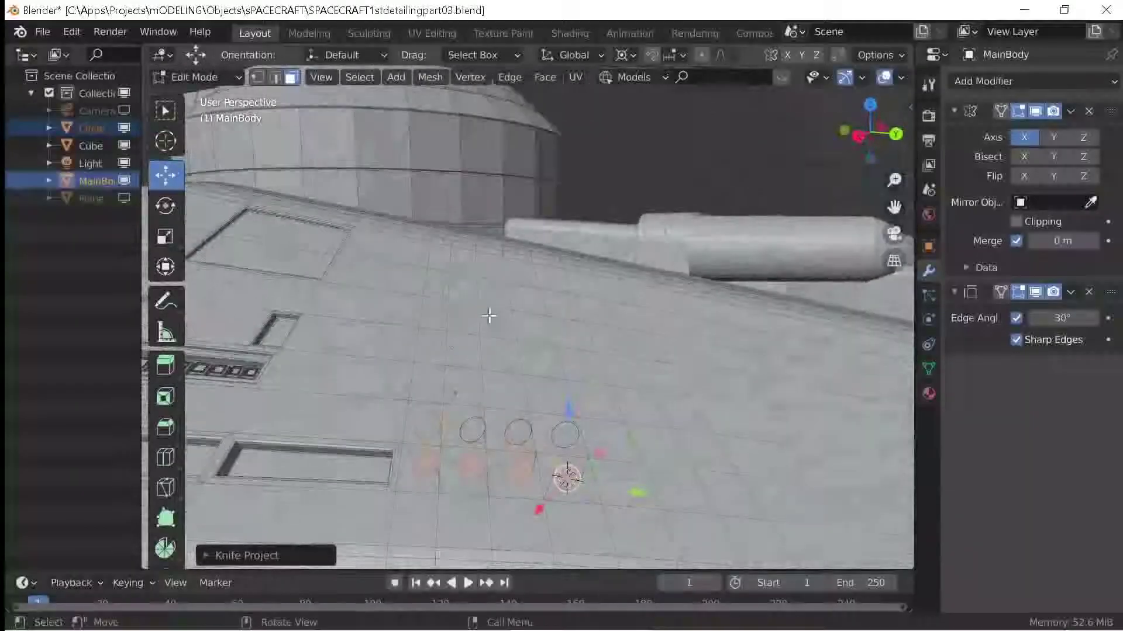
{"action": "key", "text": "Tab"}
{"action": "key", "text": "Tab"}
{"action": "key", "text": "Tab"}
{"action": "left_click", "coordinate": [466, 431]}
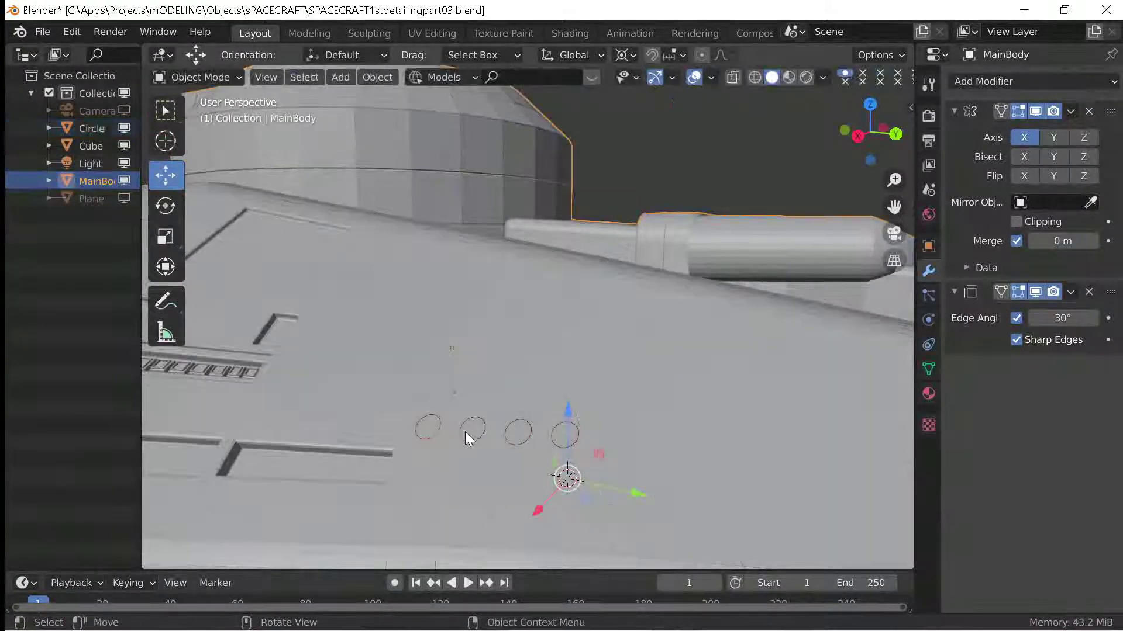
{"action": "left_click", "coordinate": [434, 448]}
Remove the circle array and view the hull from the right side.
{"action": "middle_click_drag", "start_coordinate": [436, 440], "coordinate": [525, 468], "text": "shift"}
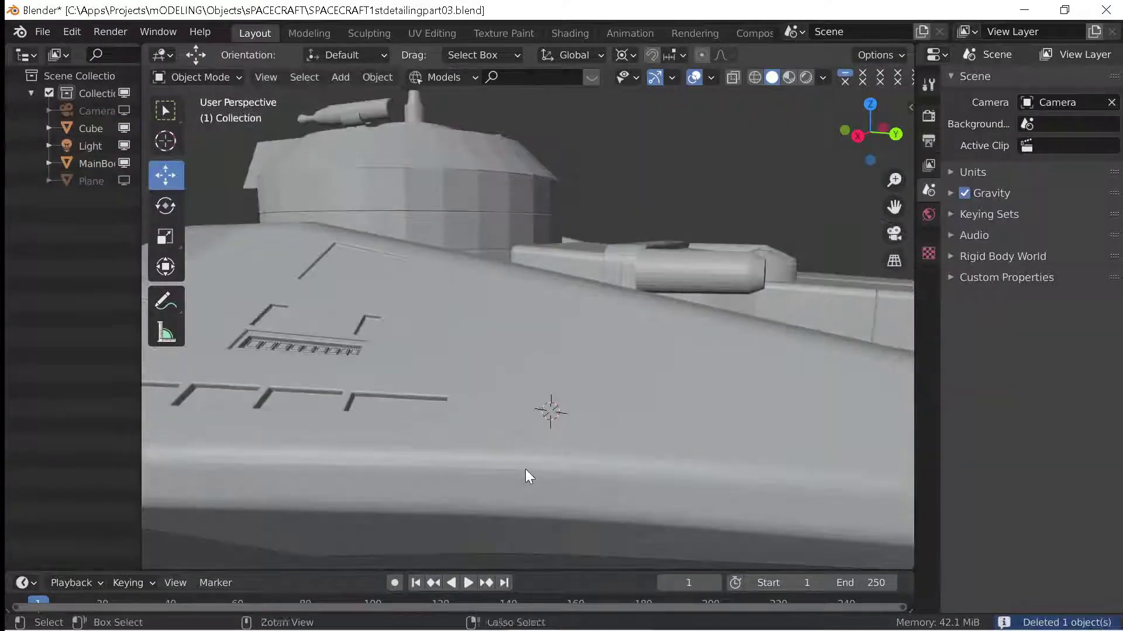
{"action": "key", "text": "ctrl+z"}
{"action": "left_click", "coordinate": [1088, 111]}
{"action": "key", "text": "KP_3"}
{"action": "left_click", "coordinate": [489, 422]}
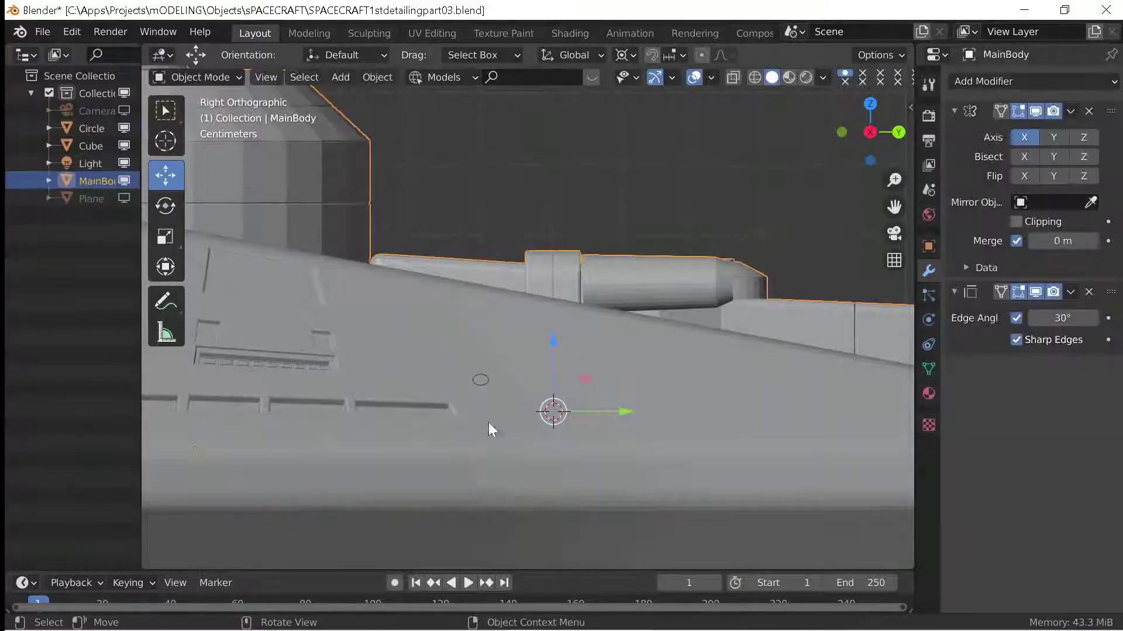
{"action": "key", "text": "g"}
{"action": "key", "text": "Escape"}
Move the single circle onto the hull and add MainBody to the selection.
{"action": "left_click", "coordinate": [485, 381]}
{"action": "key", "text": "g"}
{"action": "left_click", "coordinate": [552, 391]}
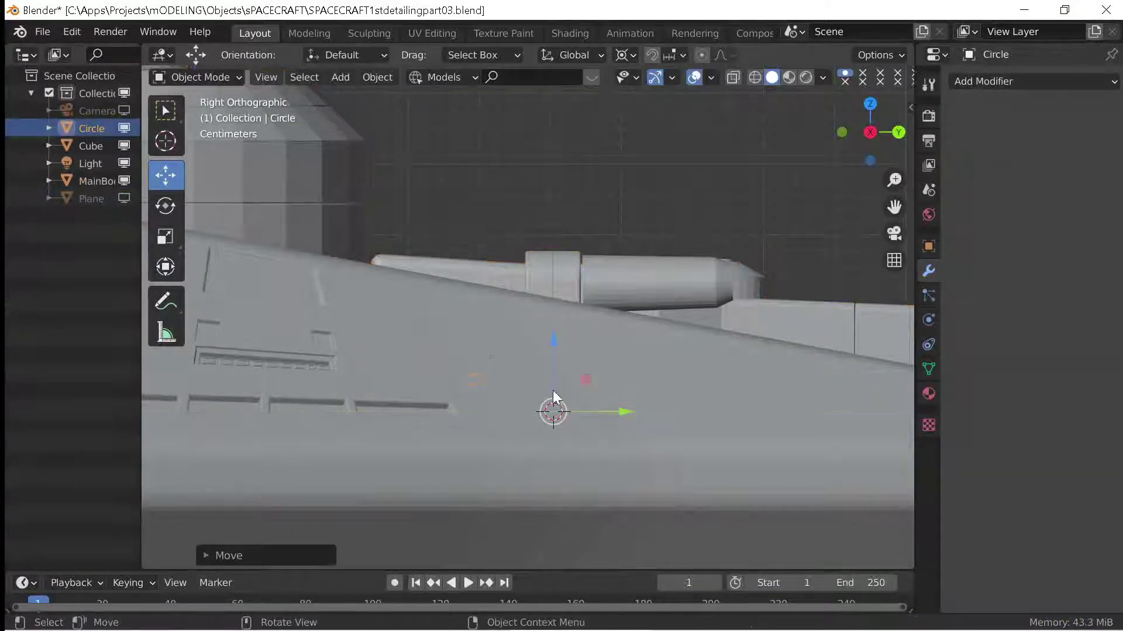
{"action": "left_click", "coordinate": [377, 77]}
{"action": "left_click", "coordinate": [409, 290], "text": "shift"}
{"action": "left_click", "coordinate": [377, 77]}
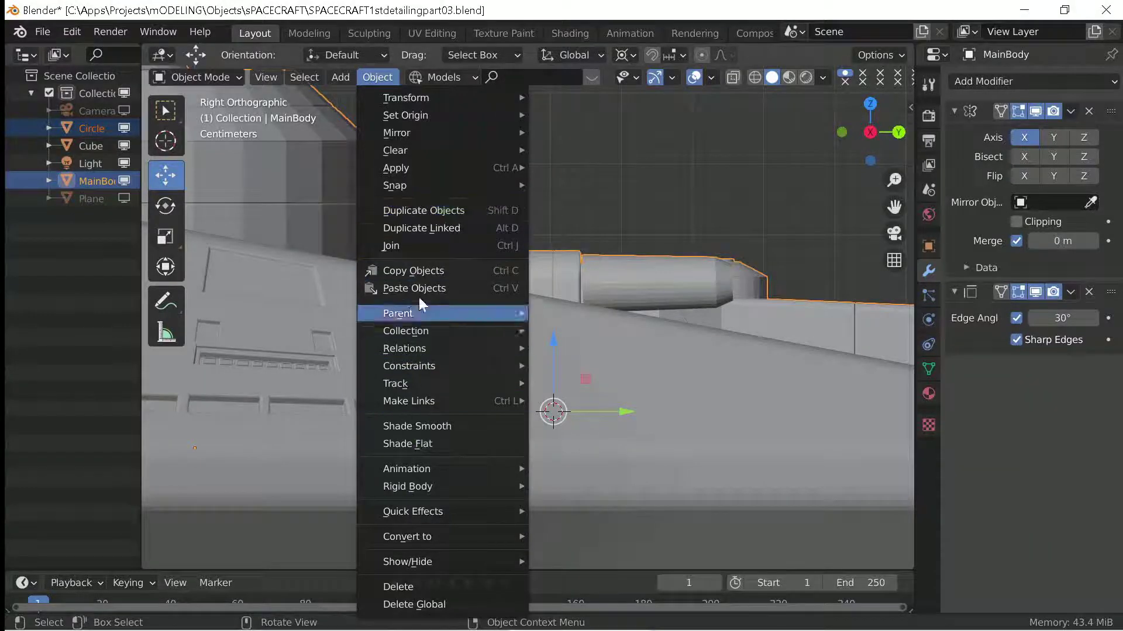
{"action": "key", "text": "Escape"}
Knife-project the circle into the hull and orbit to inspect the cut.
{"action": "key", "text": "Tab"}
{"action": "left_click", "coordinate": [431, 76]}
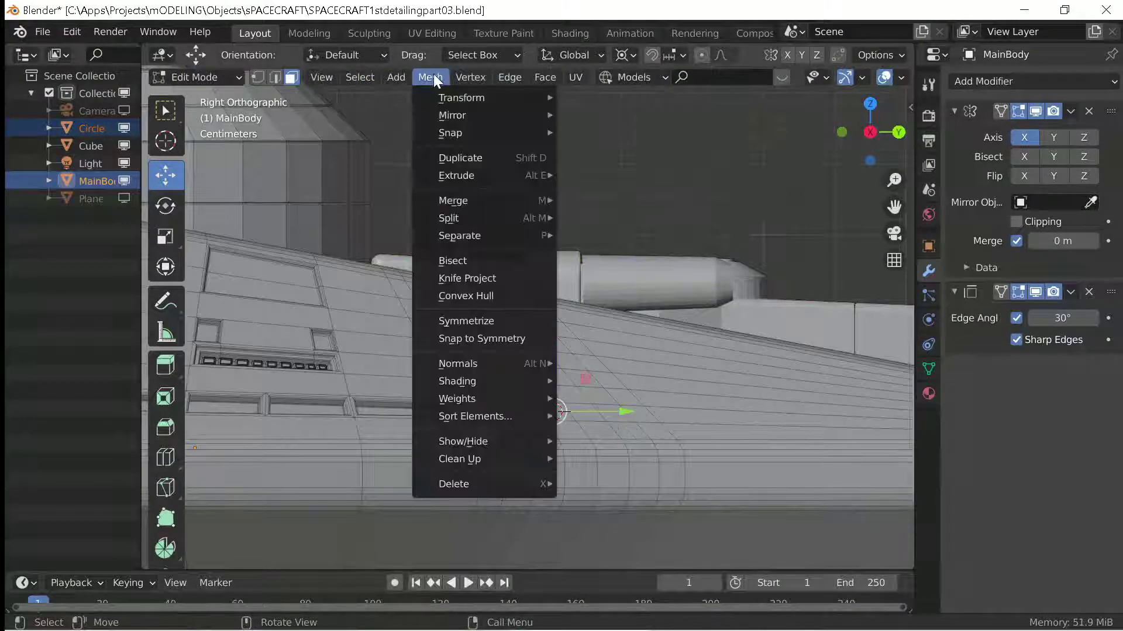
{"action": "left_click", "coordinate": [462, 278]}
{"action": "middle_click_drag", "start_coordinate": [462, 278], "coordinate": [512, 439]}
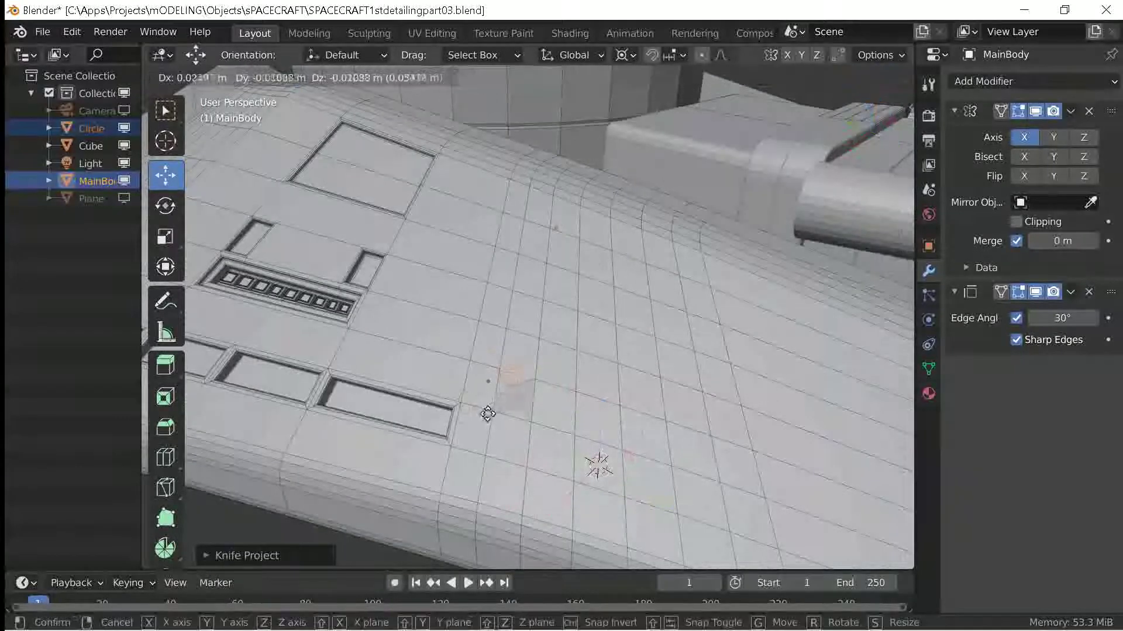
{"action": "key", "text": "Tab"}
Reposition the circle on the hull from the right side view.
{"action": "left_click", "coordinate": [472, 408]}
{"action": "key", "text": "KP_3"}
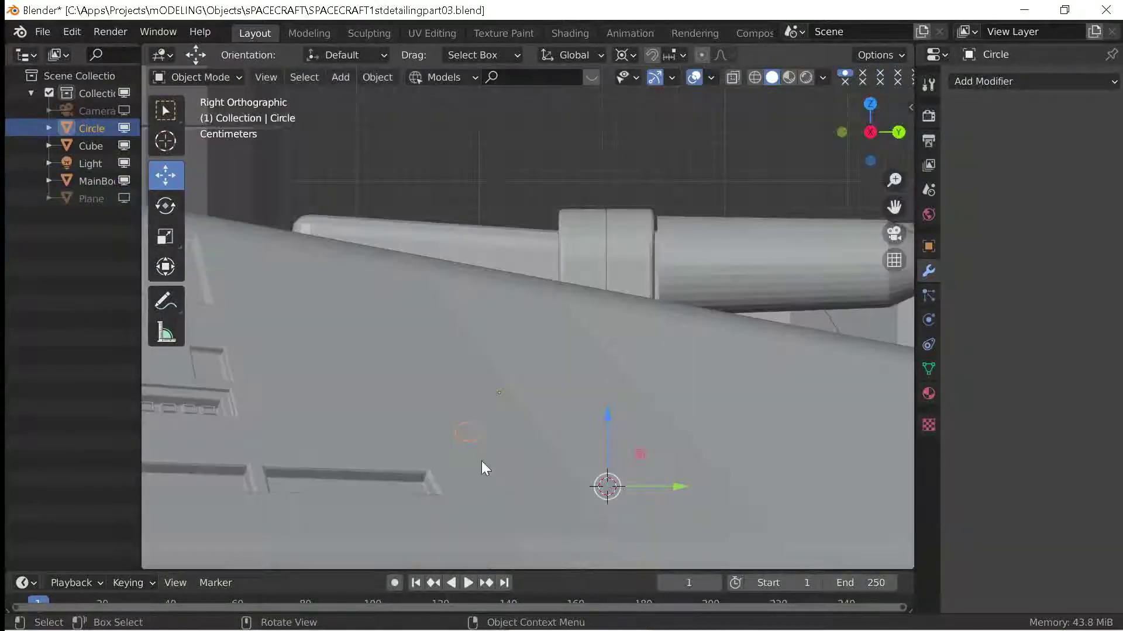
{"action": "left_click", "coordinate": [477, 493]}
{"action": "key", "text": "Tab"}
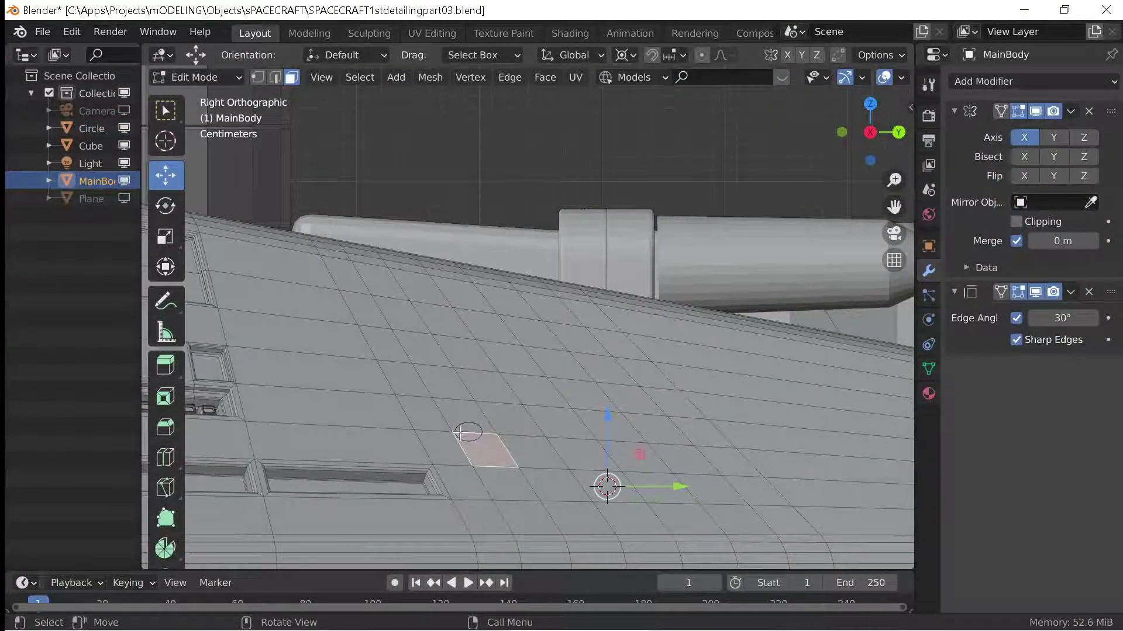
{"action": "scroll", "coordinate": [467, 444], "scroll_direction": "up", "scroll_amount": 2}
{"action": "scroll", "coordinate": [462, 450], "scroll_direction": "up", "scroll_amount": 1}
{"action": "key", "text": "Tab"}
{"action": "left_click", "coordinate": [461, 446]}
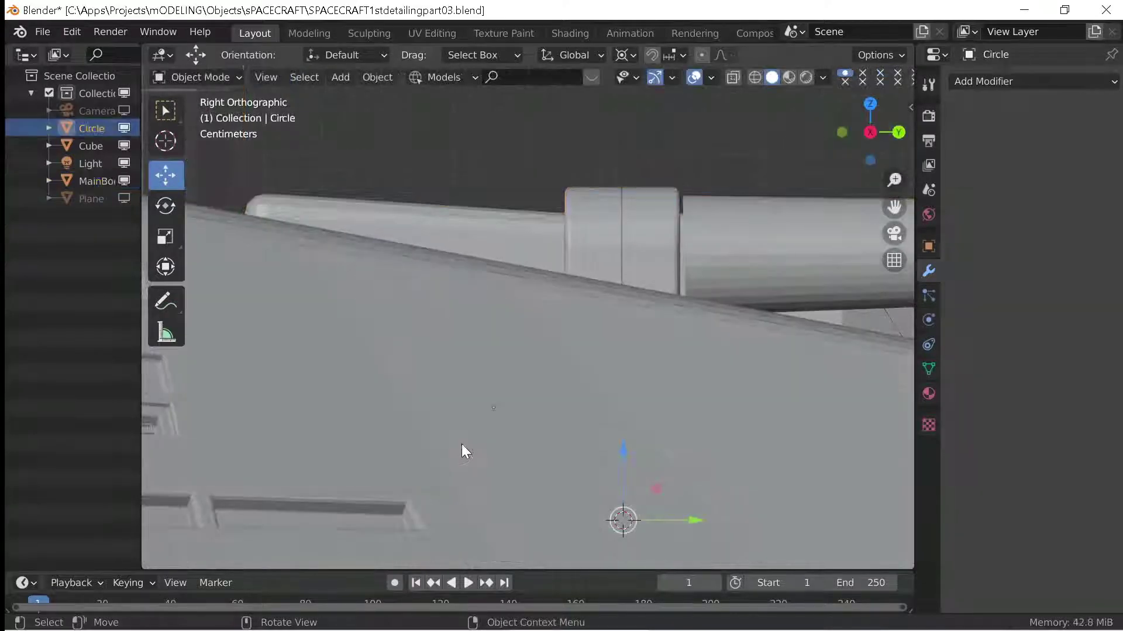
{"action": "key", "text": "g"}
{"action": "left_click", "coordinate": [527, 478]}
Undo the last change and orbit to check the circle's depth.
{"action": "left_click", "coordinate": [524, 476]}
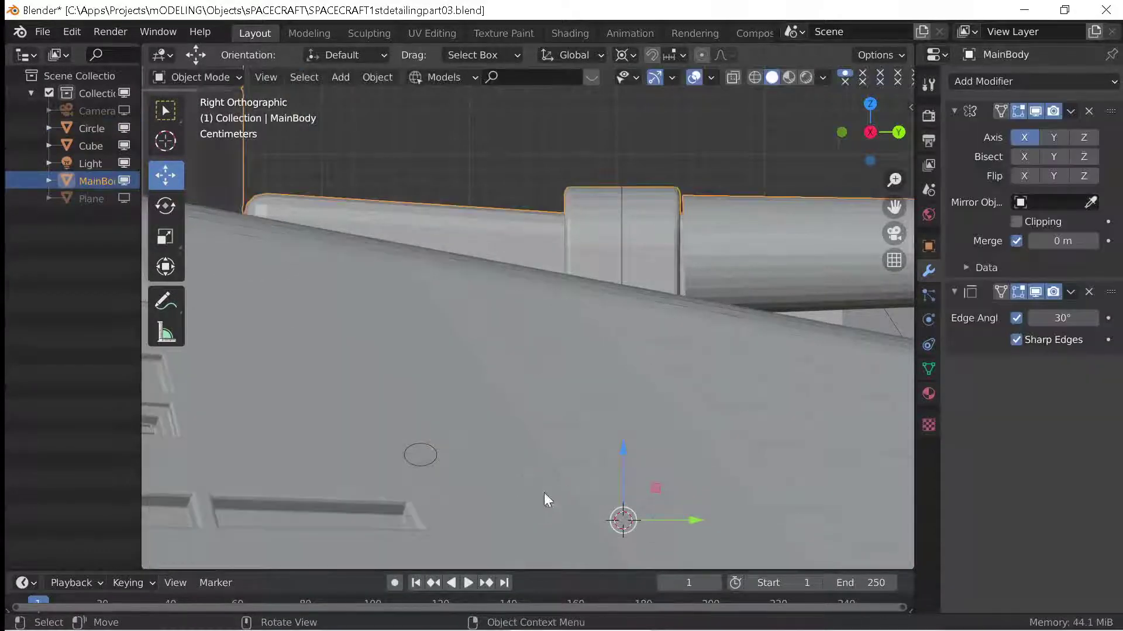
{"action": "key", "text": "ctrl+z"}
{"action": "scroll", "coordinate": [482, 465], "scroll_direction": "down", "scroll_amount": 1}
{"action": "key", "text": "g"}
{"action": "key", "text": "Escape"}
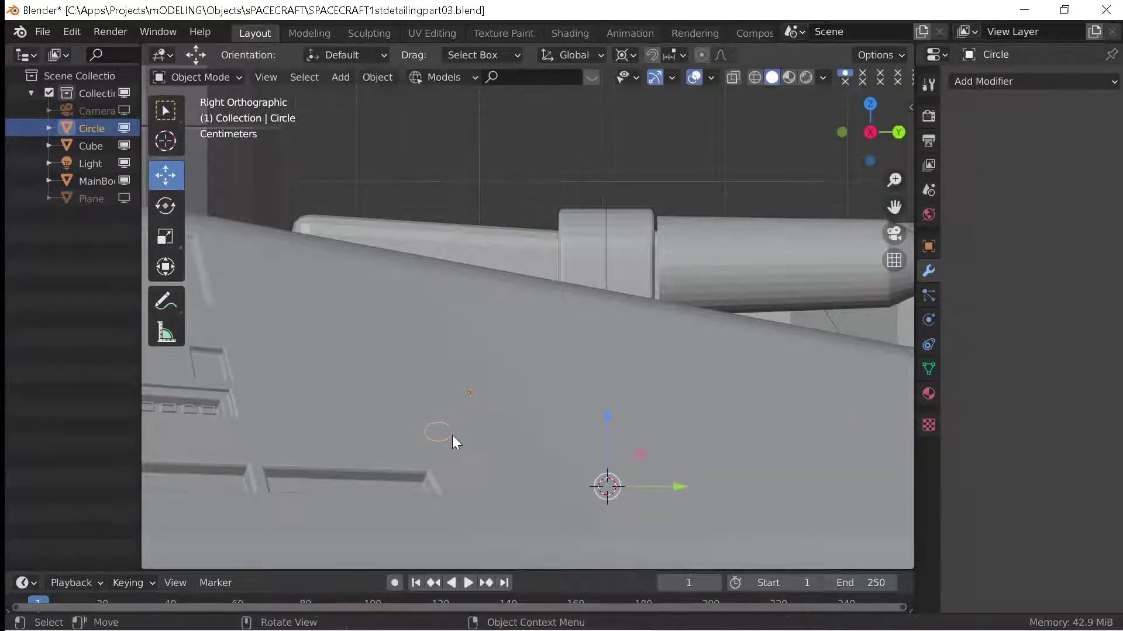
{"action": "key", "text": "g"}
{"action": "key", "text": "Escape"}
{"action": "middle_click_drag", "start_coordinate": [488, 509], "coordinate": [519, 517]}
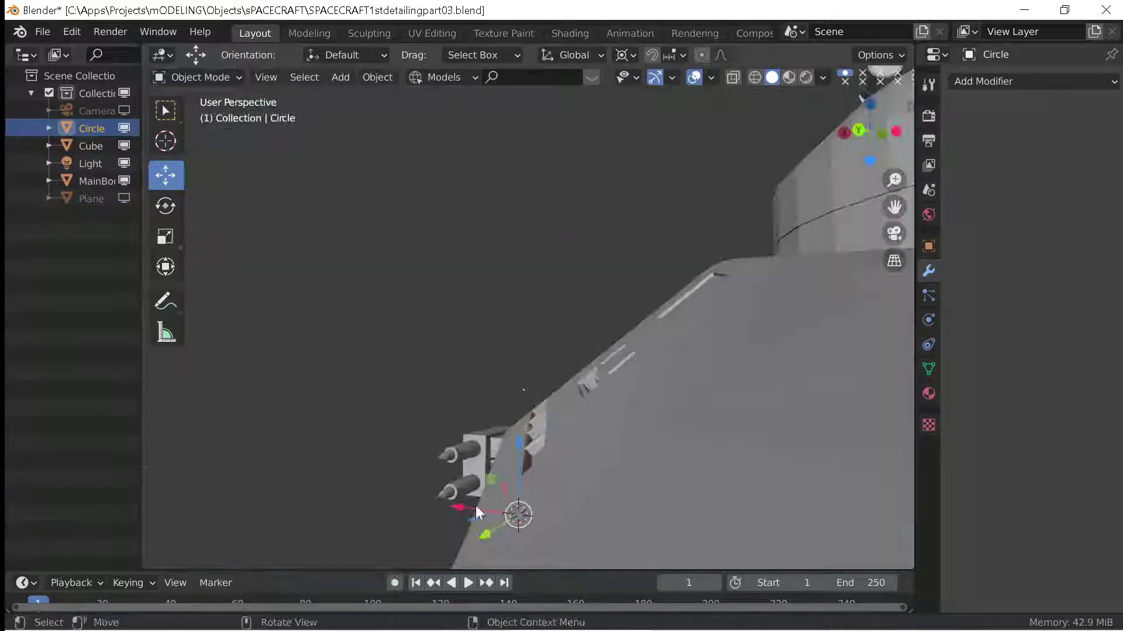
Try moving the circle along the Z axis, then return to right side view.
{"action": "key", "text": "g"}
{"action": "key", "text": "z"}
{"action": "key", "text": "Escape"}
{"action": "key", "text": "KP_3"}
{"action": "key", "text": "g"}
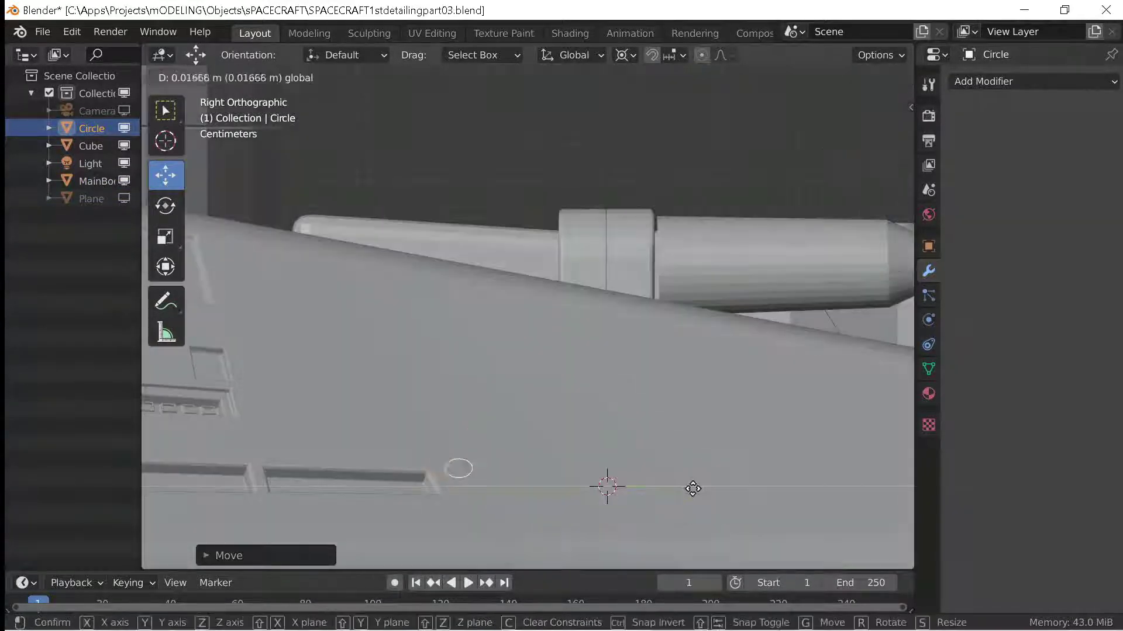
{"action": "key", "text": "Escape"}
Inspect the circle against the hull, toggling the hull's Edit Mode.
{"action": "left_click", "coordinate": [536, 377]}
{"action": "key", "text": "Tab"}
{"action": "key", "text": "Tab"}
{"action": "middle_click_drag", "start_coordinate": [606, 486], "coordinate": [602, 465]}
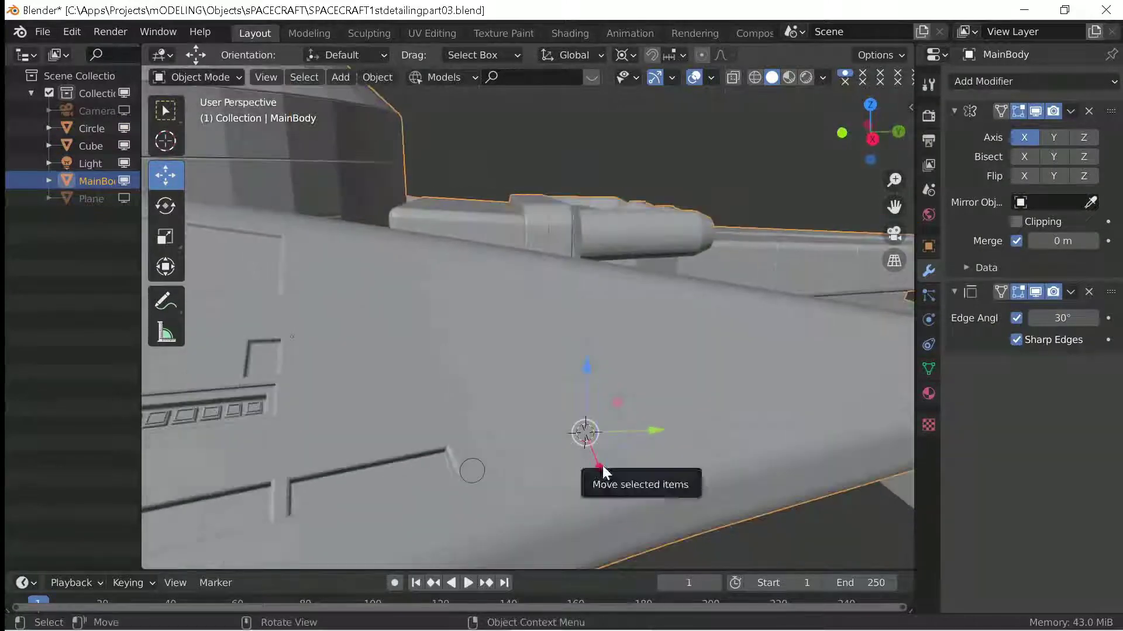
{"action": "left_click", "coordinate": [599, 470]}
{"action": "key", "text": "g"}
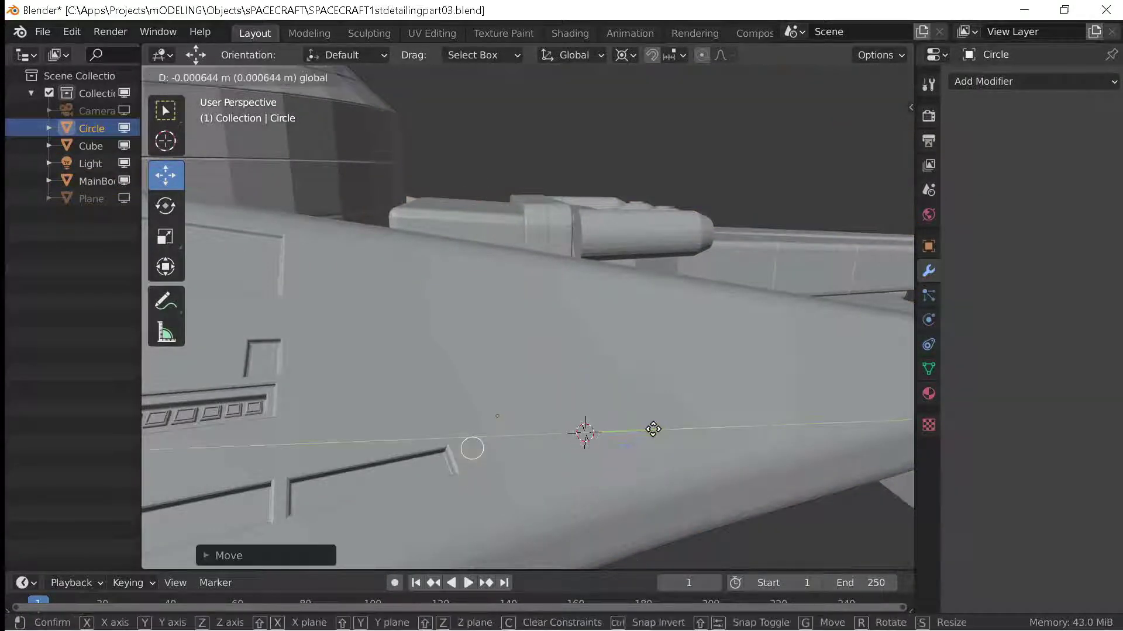
{"action": "key", "text": "Escape"}
{"action": "left_click", "coordinate": [536, 466]}
{"action": "key", "text": "Tab"}
{"action": "key", "text": "KP_3"}
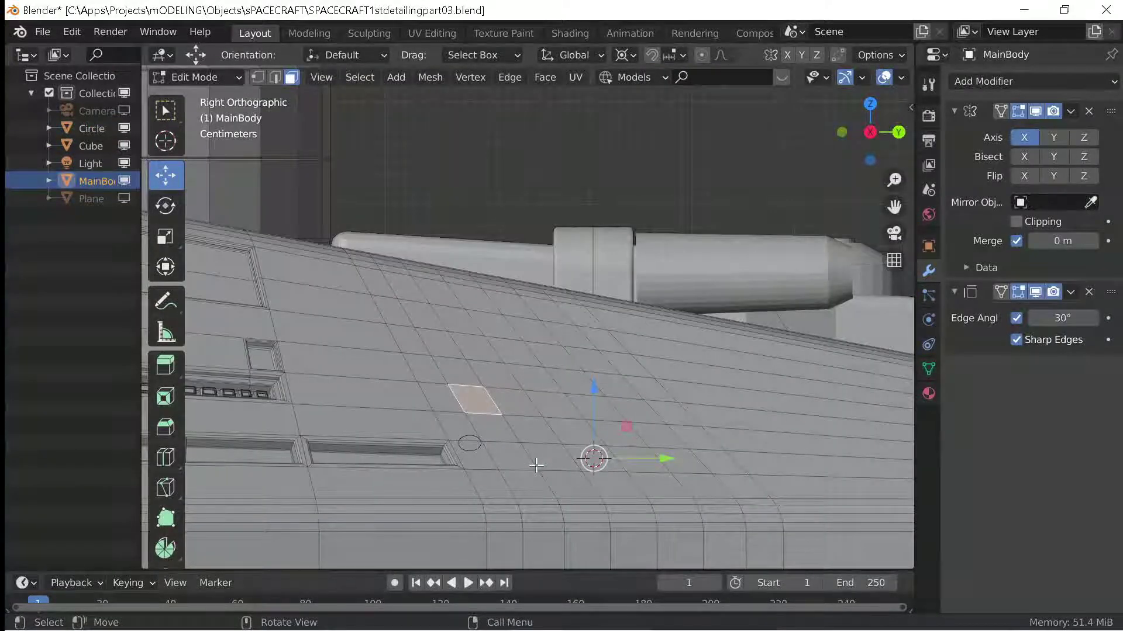
{"action": "key", "text": "Tab"}
Nudge the circle beside the lower window slots and select it with MainBody.
{"action": "left_click", "coordinate": [466, 445]}
{"action": "middle_click_drag", "start_coordinate": [461, 479], "coordinate": [580, 451]}
{"action": "key", "text": "g"}
{"action": "left_click", "coordinate": [562, 349]}
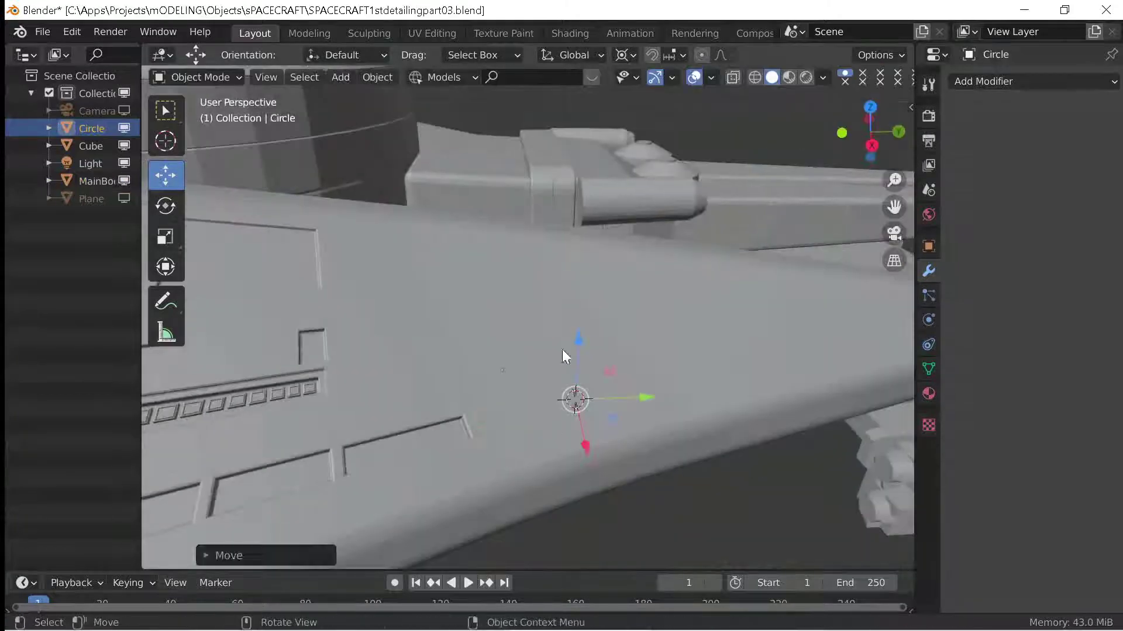
{"action": "key", "text": "g"}
{"action": "key", "text": "Escape"}
{"action": "left_click", "coordinate": [626, 396]}
{"action": "key", "text": "KP_3"}
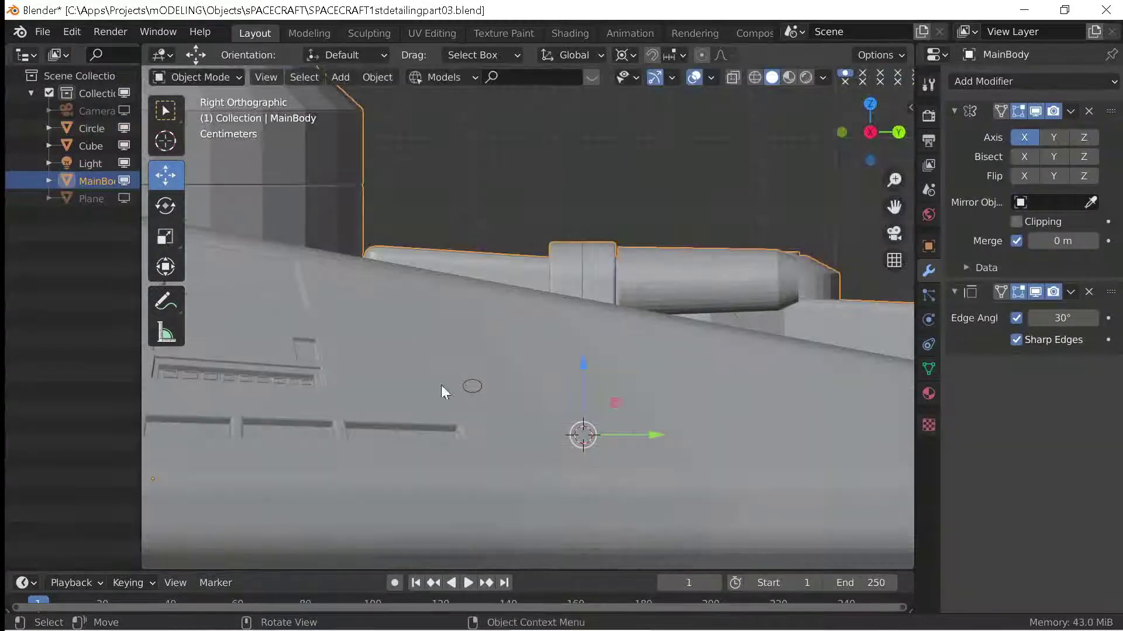
{"action": "left_click", "coordinate": [469, 327], "text": "shift"}
Knife-project the circle into the hull, inspect the cut, then undo it.
{"action": "key", "text": "Tab"}
{"action": "left_click", "coordinate": [429, 77]}
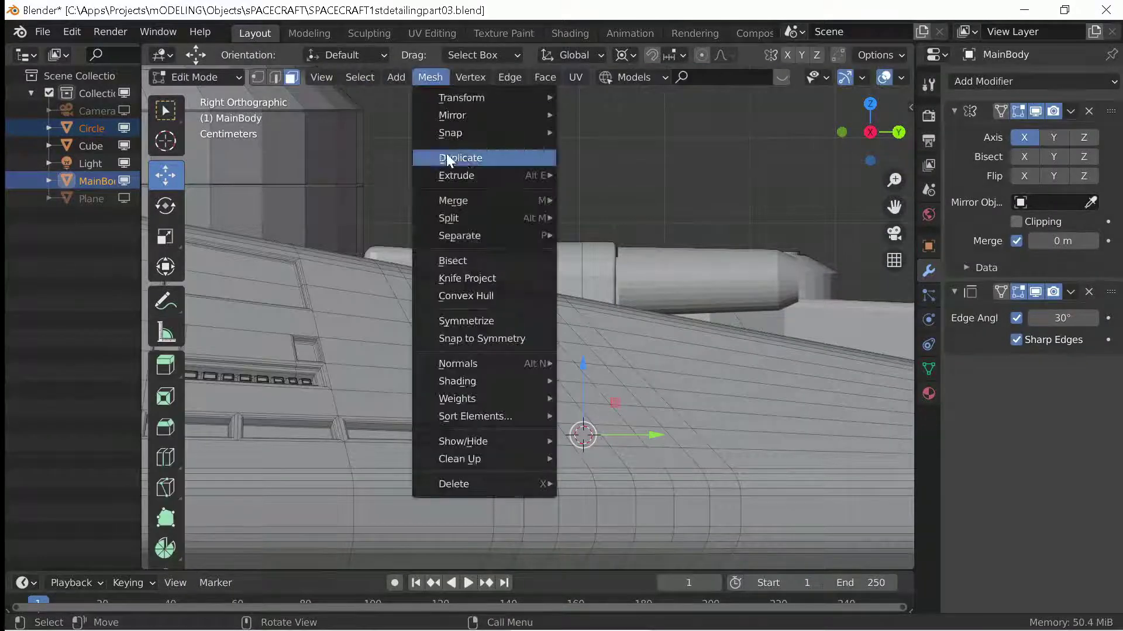
{"action": "left_click", "coordinate": [456, 257]}
{"action": "mouse_move", "coordinate": [441, 273]}
{"action": "middle_mouse_down"}
{"action": "mouse_move", "coordinate": [466, 409]}
{"action": "mouse_move", "coordinate": [505, 460]}
{"action": "middle_mouse_up"}
{"action": "key", "text": "ctrl+z"}
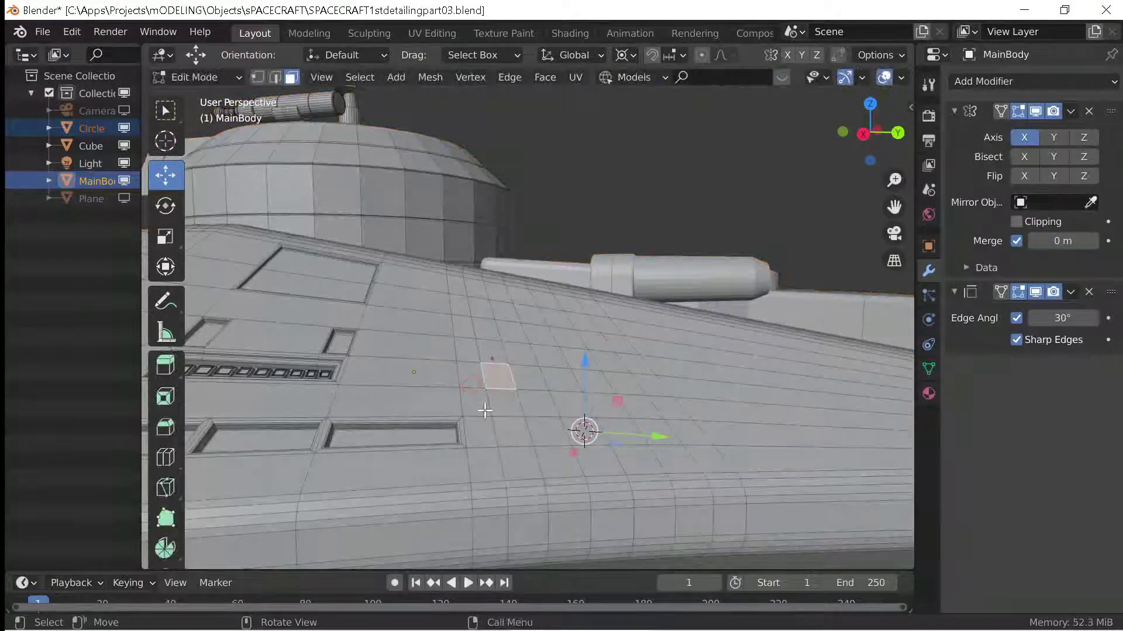
Reposition the circle on the hull and reselect the hull in right side view.
{"action": "key", "text": "Tab"}
{"action": "left_click", "coordinate": [462, 384]}
{"action": "middle_click_drag", "start_coordinate": [631, 489], "coordinate": [559, 456]}
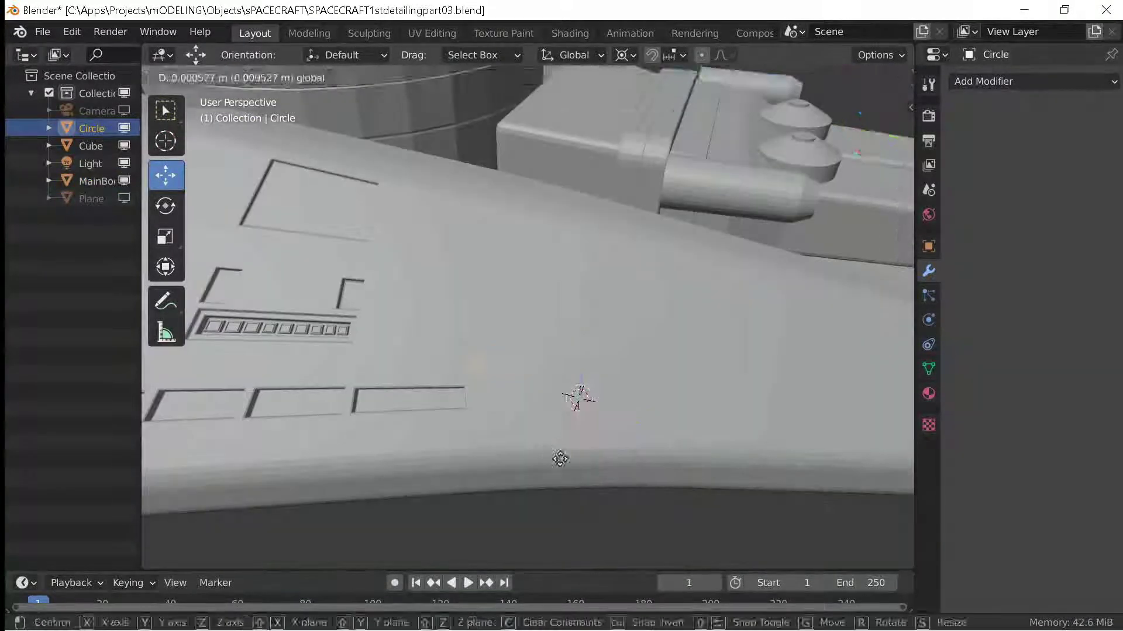
{"action": "left_click_drag", "start_coordinate": [559, 456], "coordinate": [655, 421]}
{"action": "left_click", "coordinate": [524, 331]}
{"action": "key", "text": "Tab"}
{"action": "key", "text": "KP_3"}
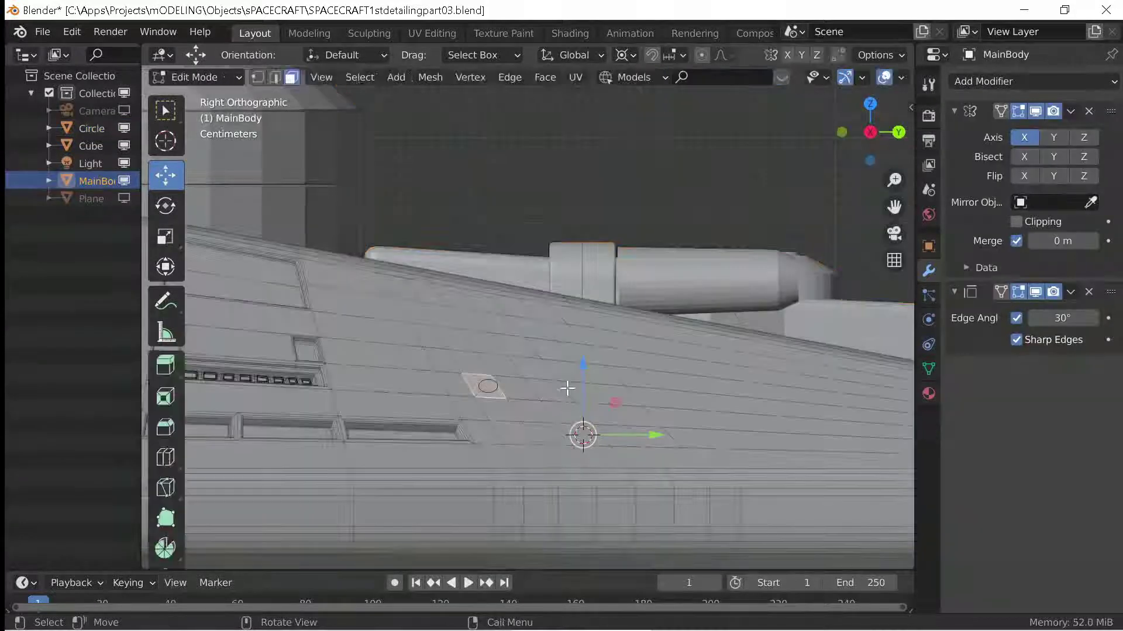
{"action": "key", "text": "Tab"}
{"action": "scroll", "coordinate": [466, 444], "scroll_direction": "up", "scroll_amount": 2}
Select the hull face under the circle, then clear the face selection.
{"action": "left_click", "coordinate": [465, 443]}
{"action": "left_click", "coordinate": [518, 412], "text": "shift"}
{"action": "key", "text": "Tab"}
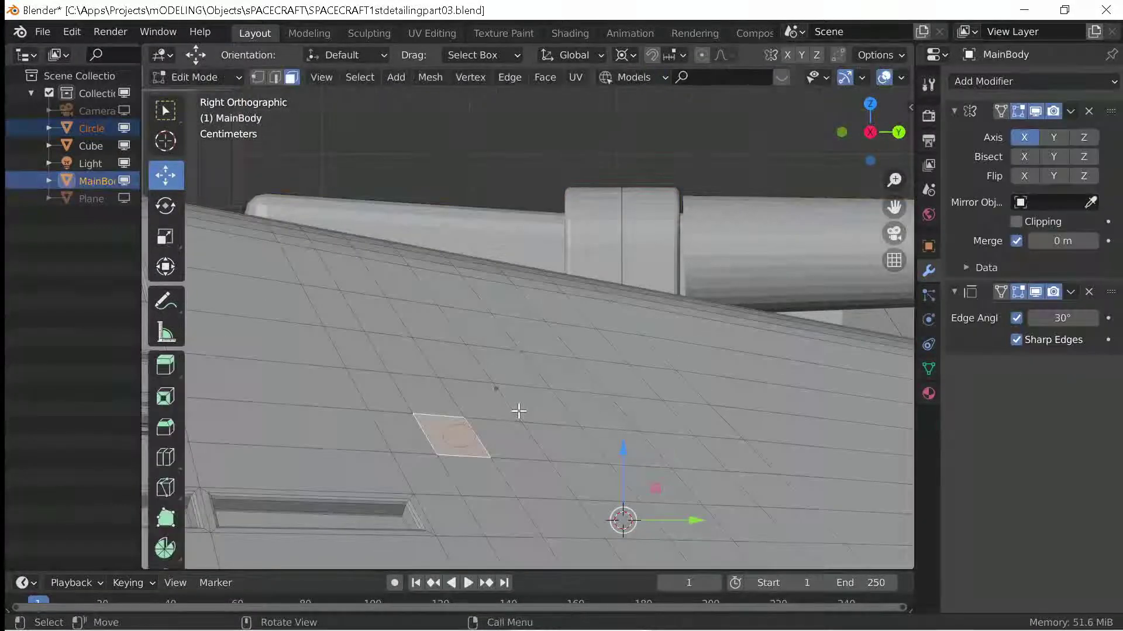
{"action": "scroll", "coordinate": [477, 404], "scroll_direction": "down", "scroll_amount": 1}
{"action": "scroll", "coordinate": [501, 175], "scroll_direction": "up", "scroll_amount": 3}
{"action": "key", "text": "Tab"}
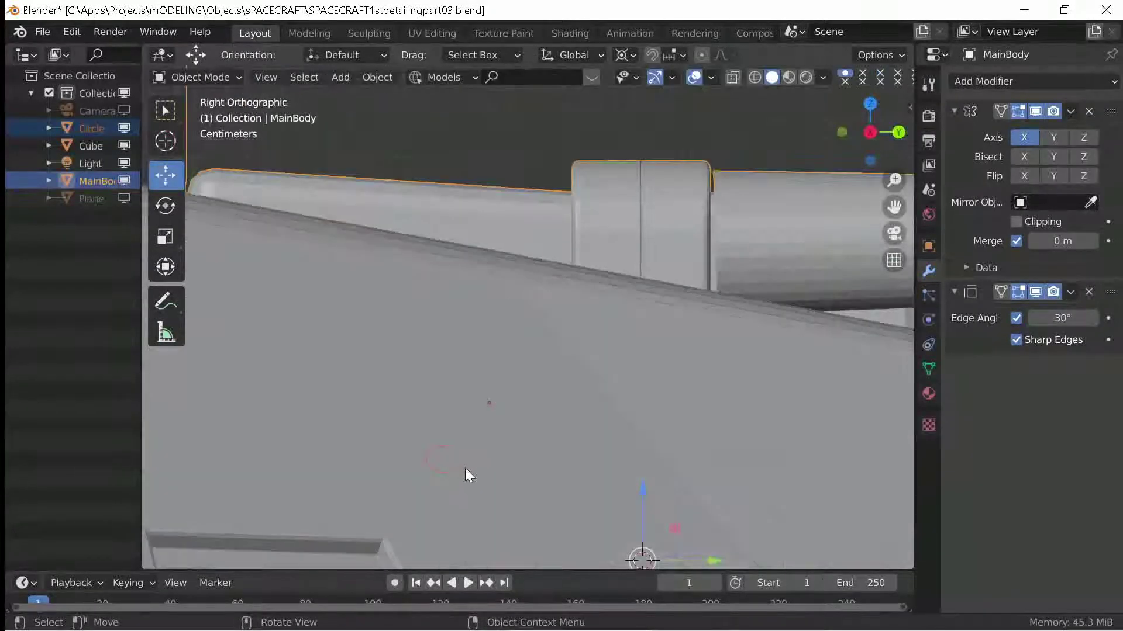
{"action": "key", "text": "Tab"}
{"action": "key", "text": "alt+a"}
{"action": "key", "text": "Tab"}
Select the circle and hull together, with the hull as the active object.
{"action": "left_click", "coordinate": [437, 447]}
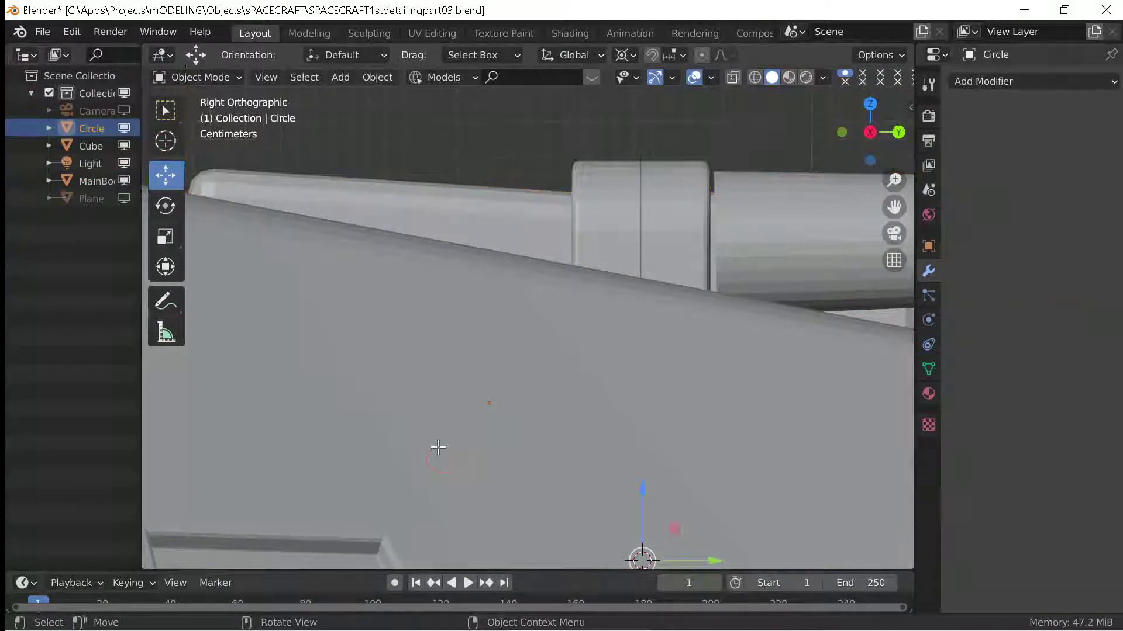
{"action": "key", "text": "Tab"}
{"action": "key", "text": "Tab"}
{"action": "left_click", "coordinate": [493, 457], "text": "shift"}
{"action": "key", "text": "Tab"}
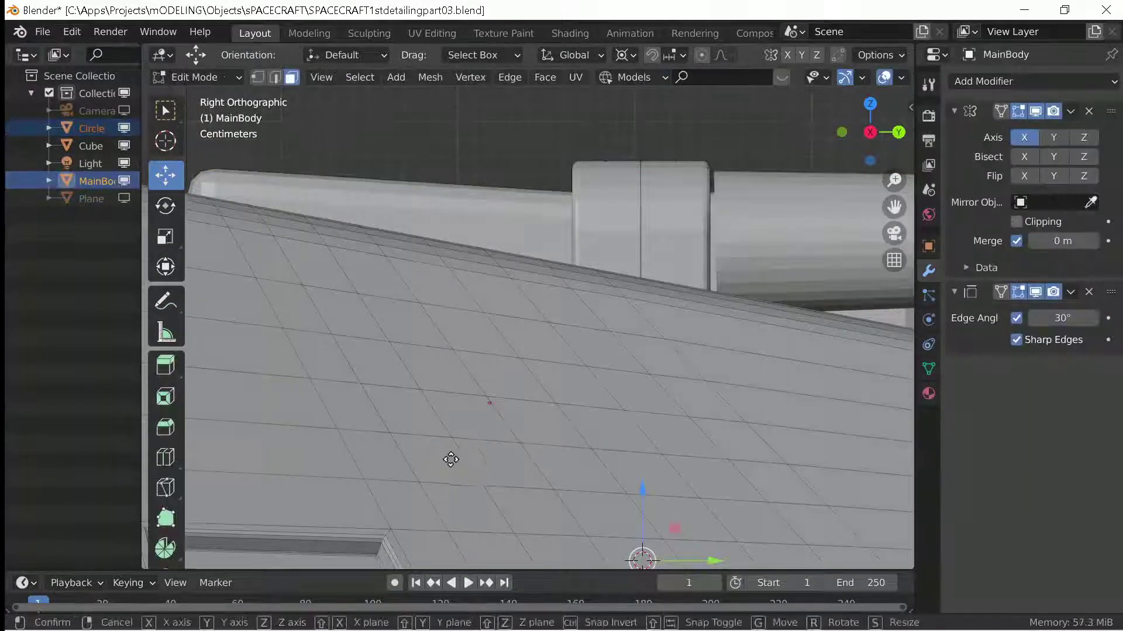
{"action": "key", "text": "g"}
{"action": "key", "text": "Escape"}
{"action": "scroll", "coordinate": [489, 469], "scroll_direction": "down", "scroll_amount": 3}
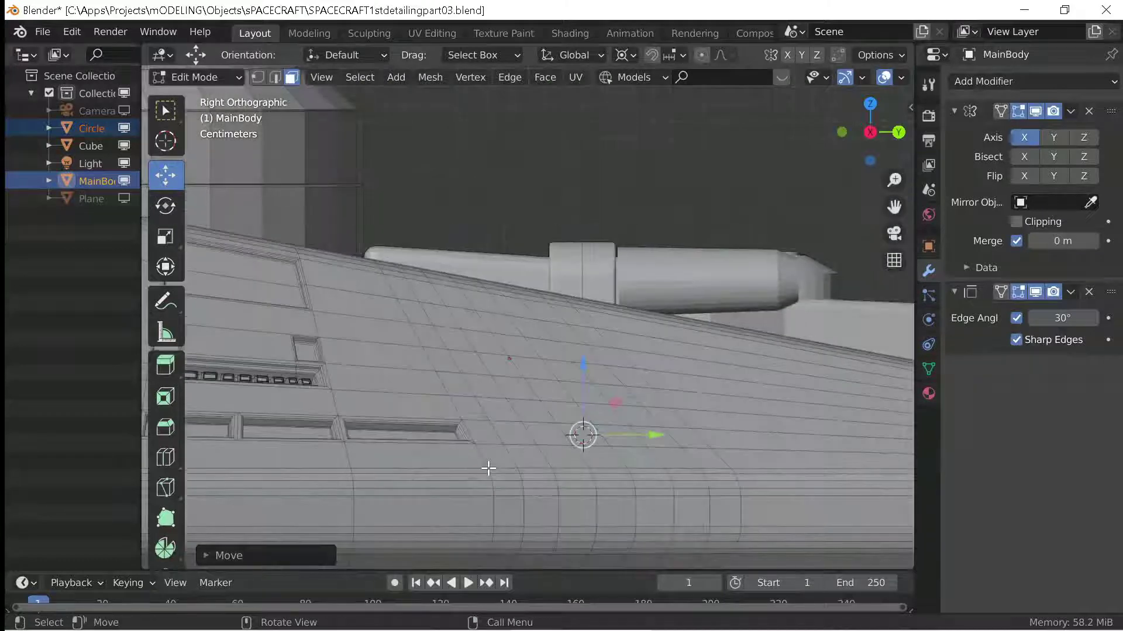
{"action": "key", "text": "Tab"}
{"action": "key", "text": "Tab"}
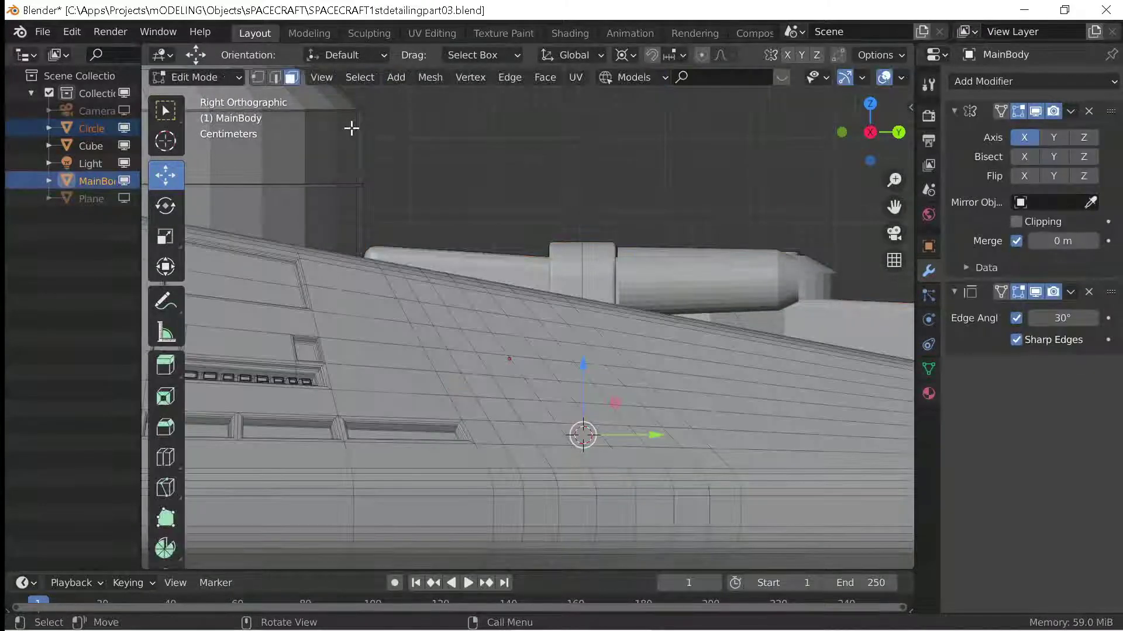
{"action": "scroll", "coordinate": [362, 117], "scroll_direction": "up", "scroll_amount": 3}
Knife-project the circle into the hull again and check the cut from another angle.
{"action": "left_click", "coordinate": [429, 77]}
{"action": "left_click", "coordinate": [499, 283]}
{"action": "mouse_move", "coordinate": [498, 283]}
{"action": "middle_mouse_down"}
{"action": "mouse_move", "coordinate": [380, 475]}
{"action": "mouse_move", "coordinate": [410, 475]}
{"action": "middle_mouse_up"}
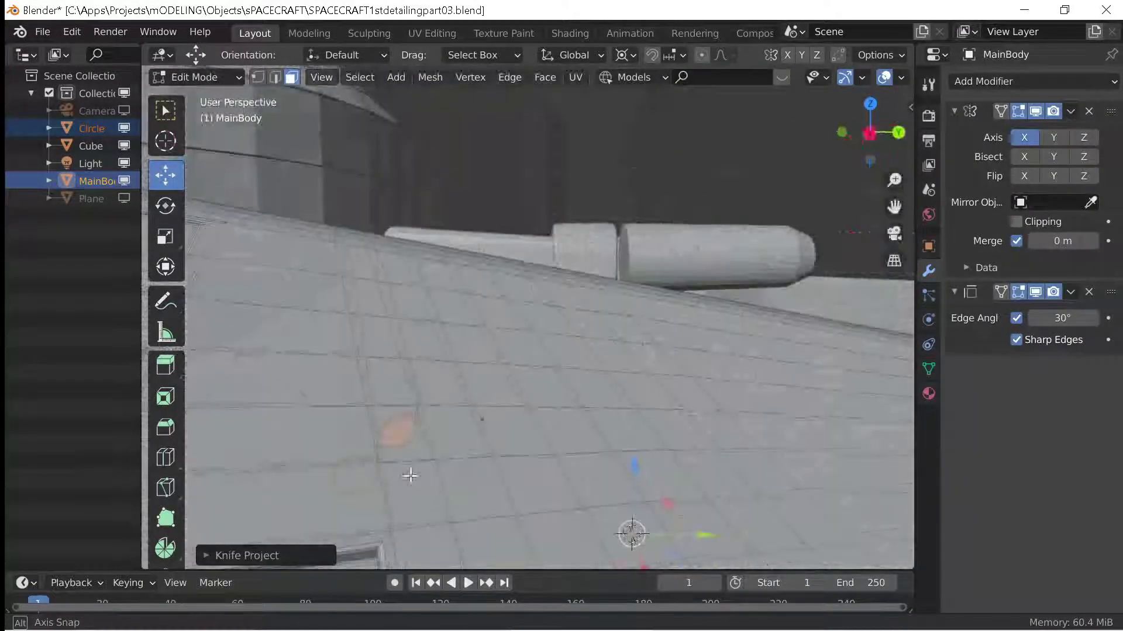
{"action": "middle_click_drag", "start_coordinate": [502, 528], "coordinate": [496, 509]}
{"action": "key", "text": "Tab"}
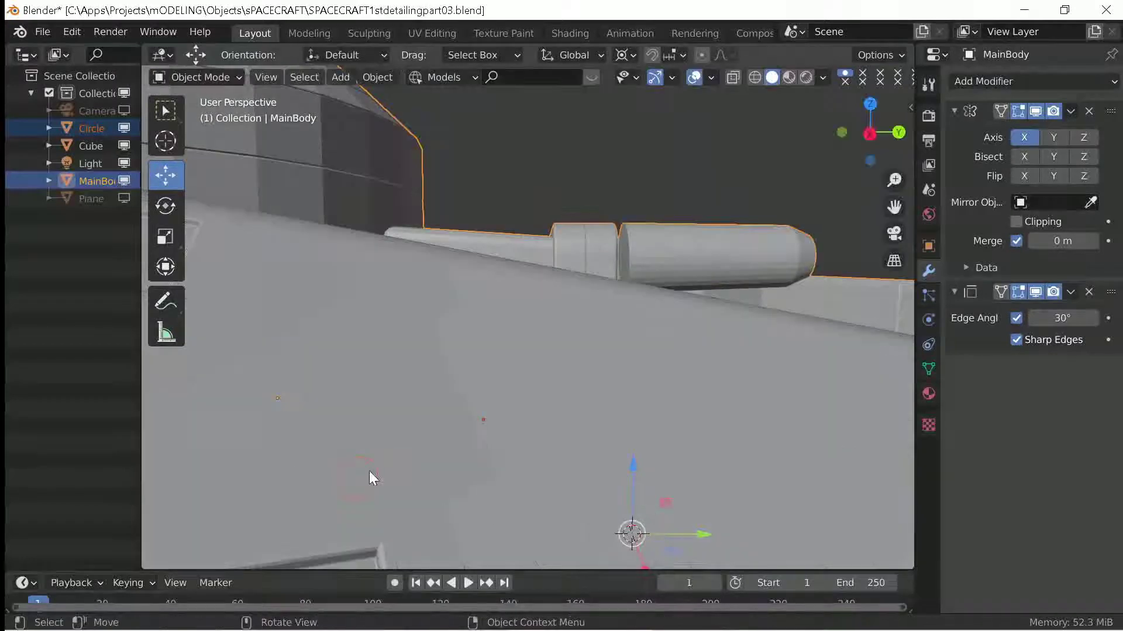
Snap the circle to the 3D cursor and reset its origin to geometry.
{"action": "left_click", "coordinate": [363, 493]}
{"action": "key", "text": "shift+s"}
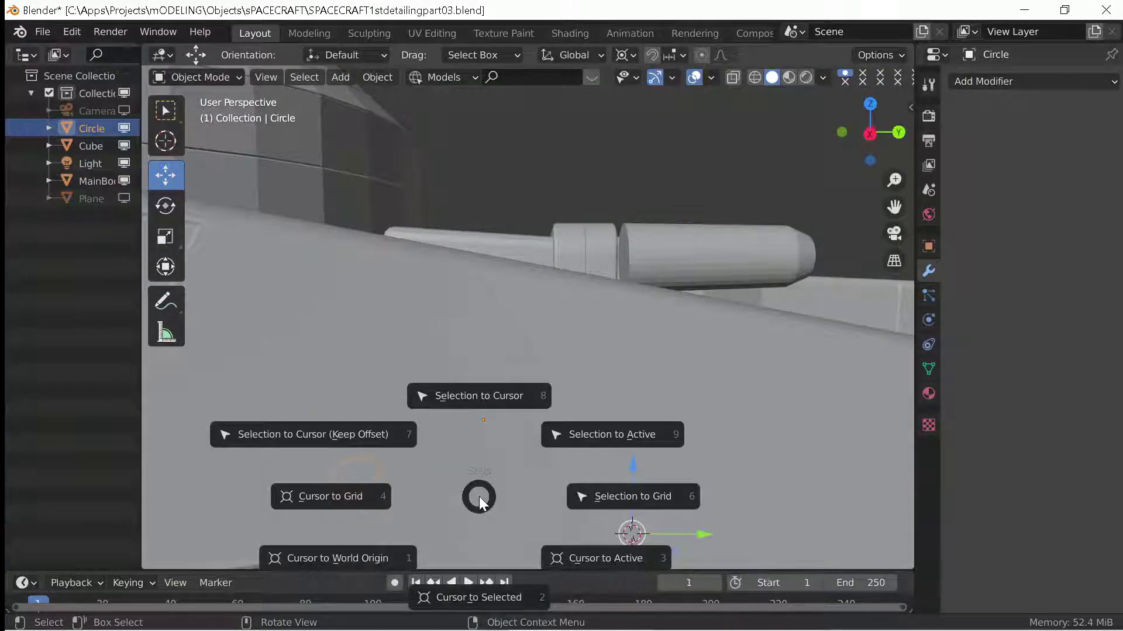
{"action": "left_click", "coordinate": [479, 396]}
{"action": "left_click", "coordinate": [377, 77]}
{"action": "left_click", "coordinate": [604, 138]}
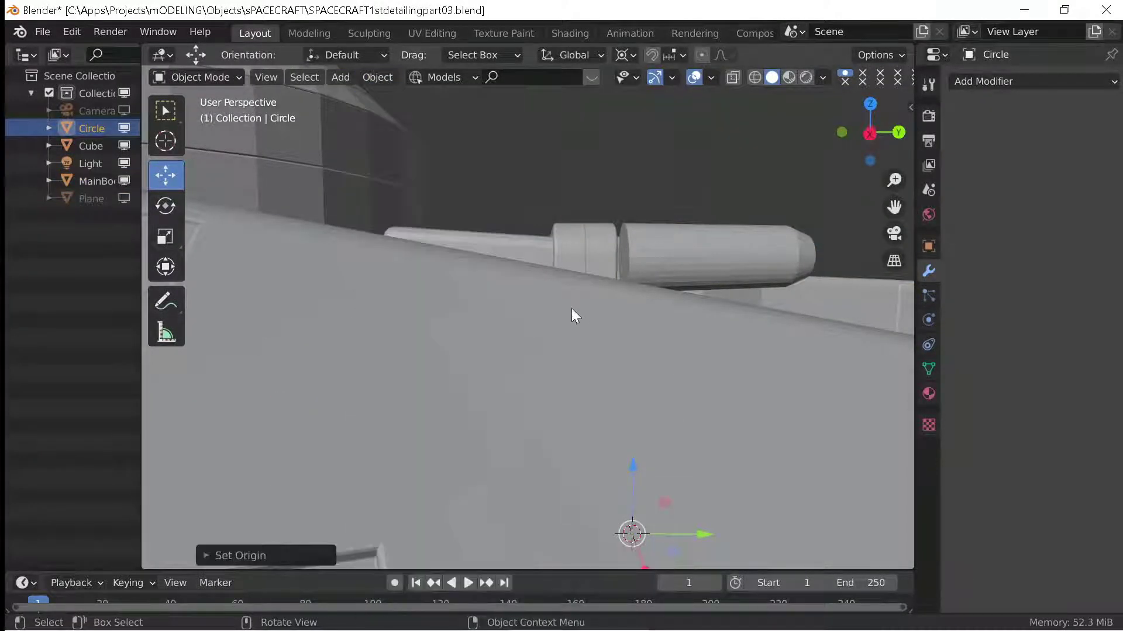
{"action": "scroll", "coordinate": [571, 307], "scroll_direction": "down", "scroll_amount": 2}
{"action": "middle_click_drag", "start_coordinate": [571, 308], "coordinate": [475, 444]}
{"action": "key", "text": "KP_3"}
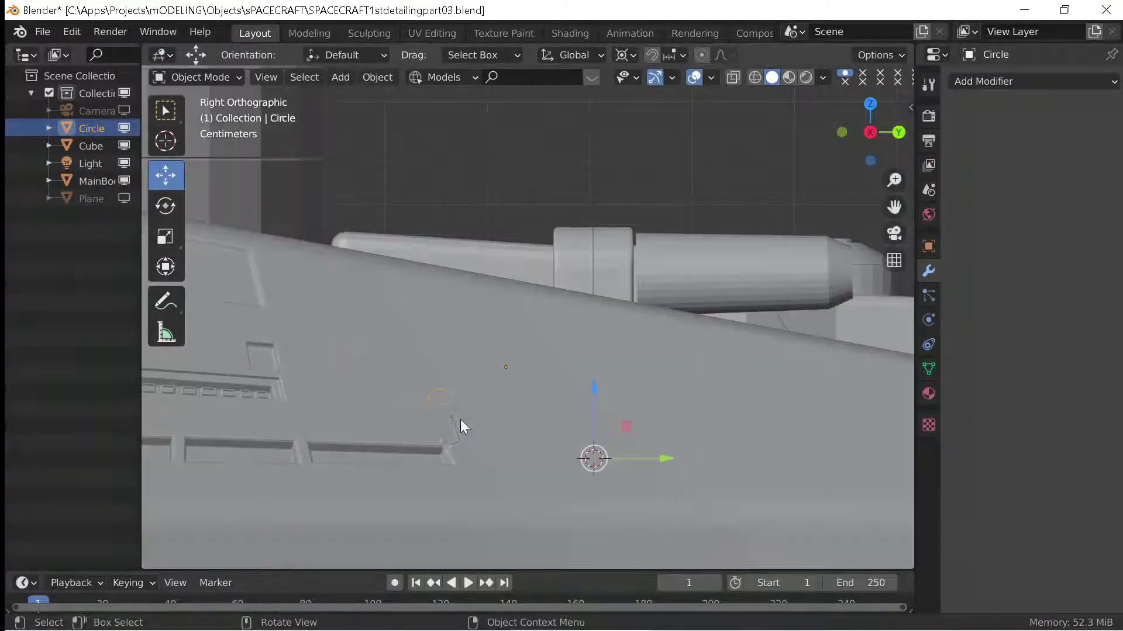
Reselect the hull and circle in right side view, ending with the circle selected.
{"action": "left_click", "coordinate": [499, 381], "text": "shift"}
{"action": "key", "text": "Tab"}
{"action": "key", "text": "Tab"}
{"action": "key", "text": "Tab"}
{"action": "key", "text": "Tab"}
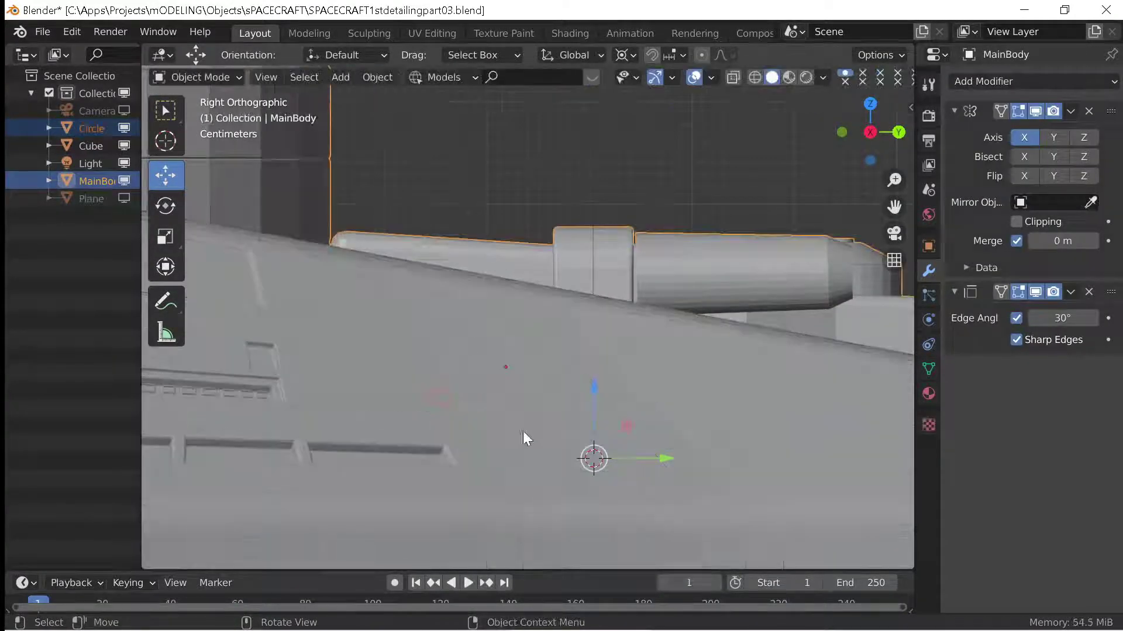
{"action": "key", "text": "Tab"}
{"action": "key", "text": "Tab"}
{"action": "left_click", "coordinate": [519, 420], "text": "shift"}
{"action": "key", "text": "Tab"}
{"action": "key", "text": "Tab"}
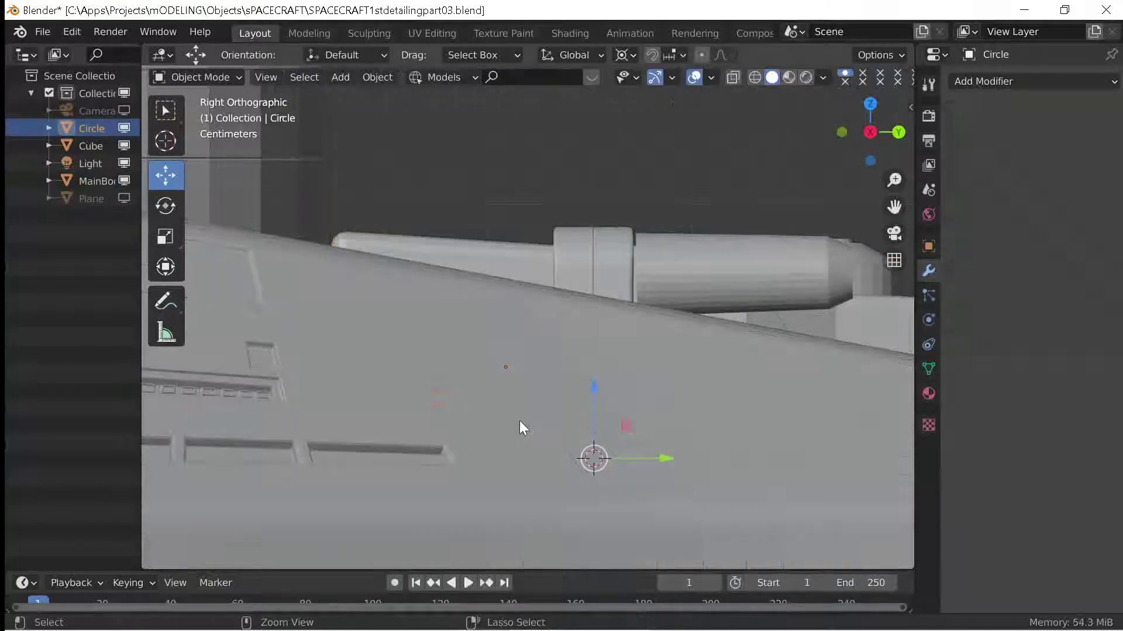
{"action": "left_click", "coordinate": [519, 420], "text": "shift"}
{"action": "left_click", "coordinate": [413, 401], "text": "shift"}
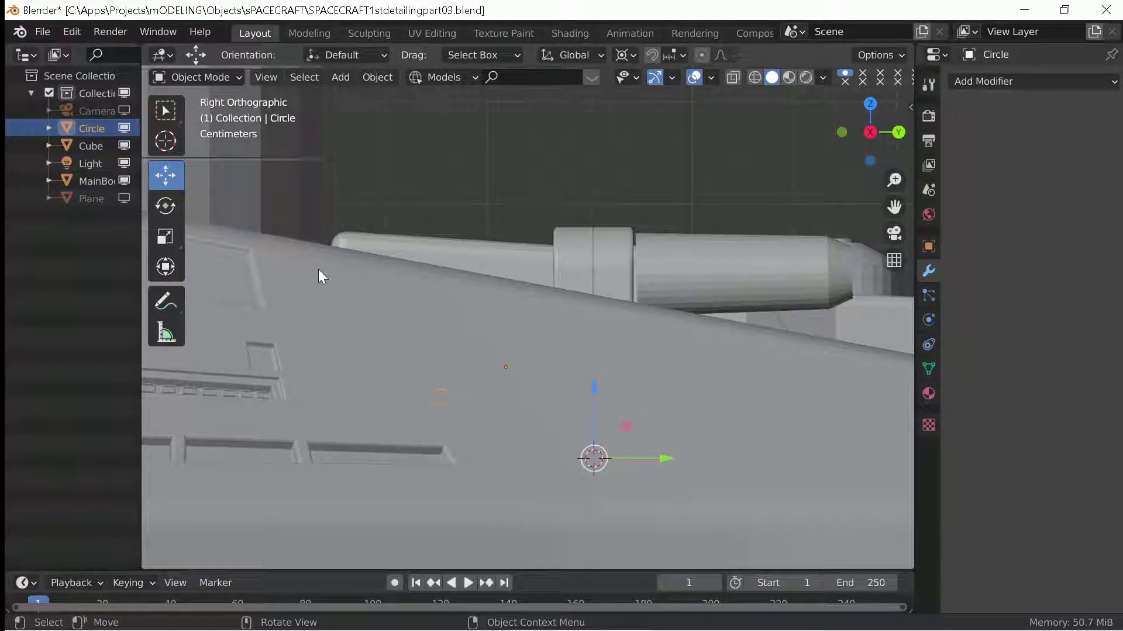
Set the Circle's origin to its geometry and shrink its mesh in Edit Mode.
{"action": "left_click", "coordinate": [373, 77]}
{"action": "left_click", "coordinate": [678, 133]}
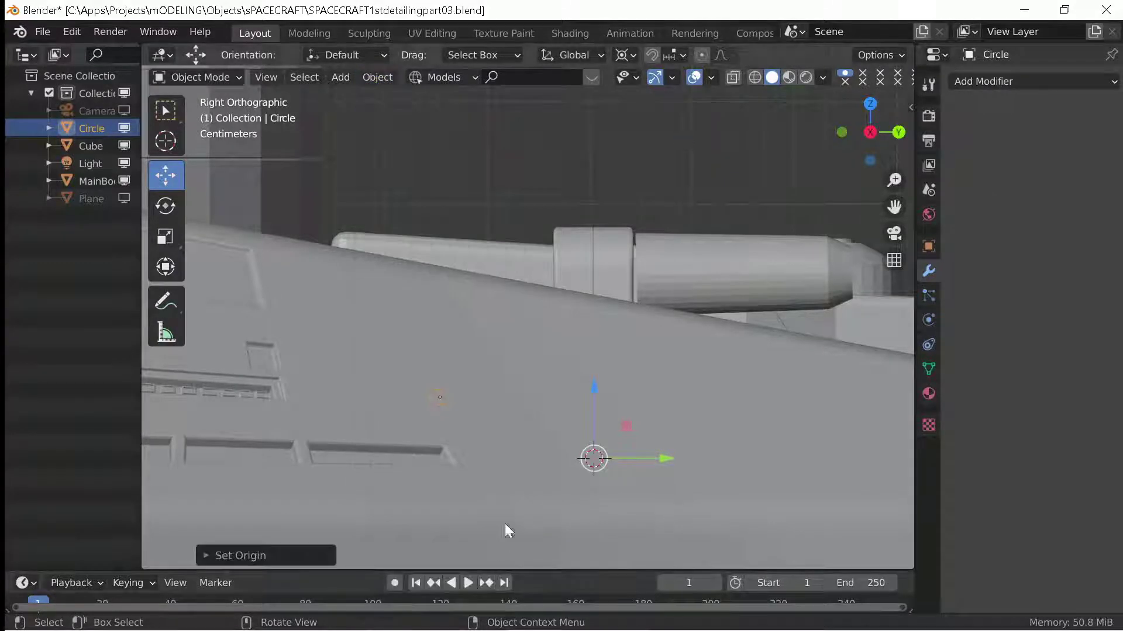
{"action": "key", "text": "Tab"}
{"action": "key", "text": "s"}
{"action": "left_click", "coordinate": [499, 477]}
{"action": "key", "text": "Tab"}
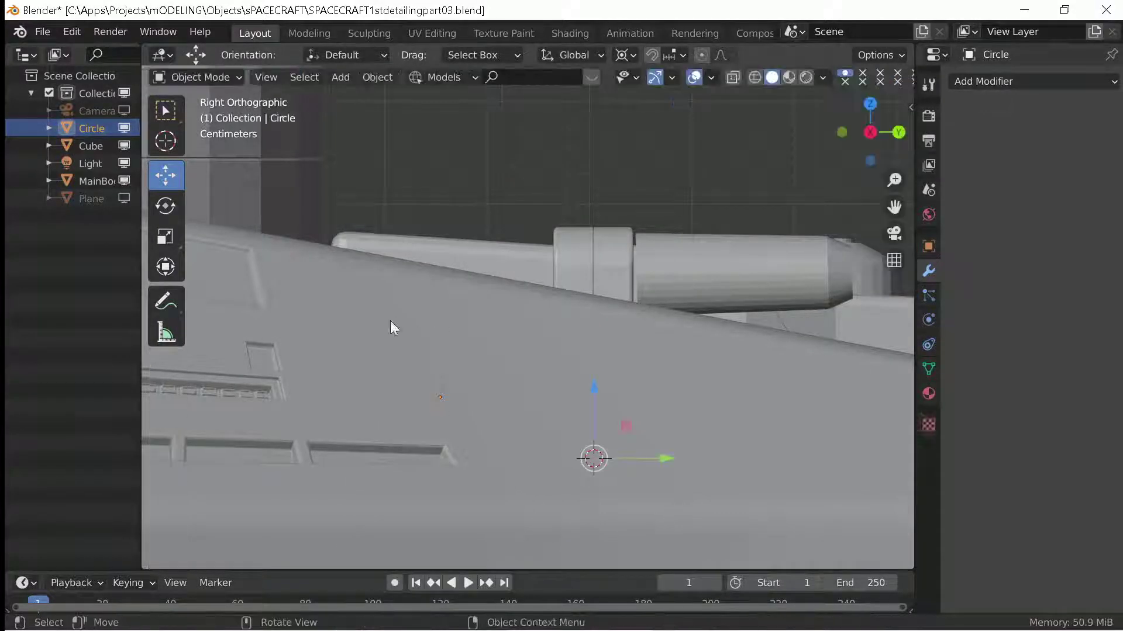
{"action": "left_click", "coordinate": [448, 398]}
Reapply Origin to Geometry on the Circle, cancelling a trial scale.
{"action": "left_click", "coordinate": [377, 77]}
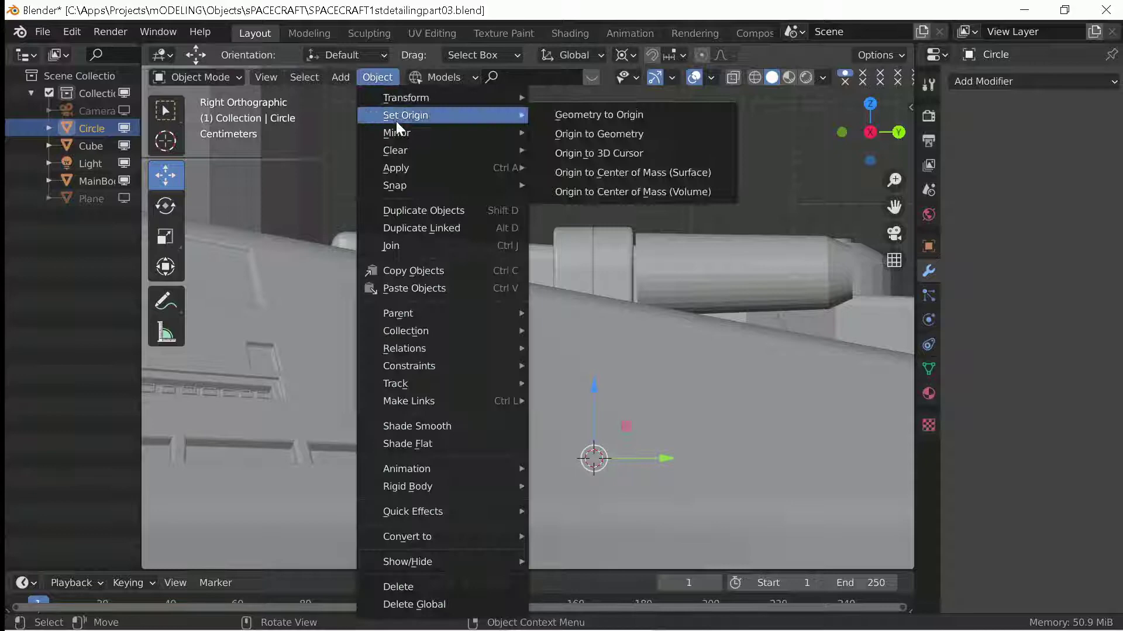
{"action": "left_click", "coordinate": [623, 136]}
{"action": "key", "text": "s"}
{"action": "key", "text": "Escape"}
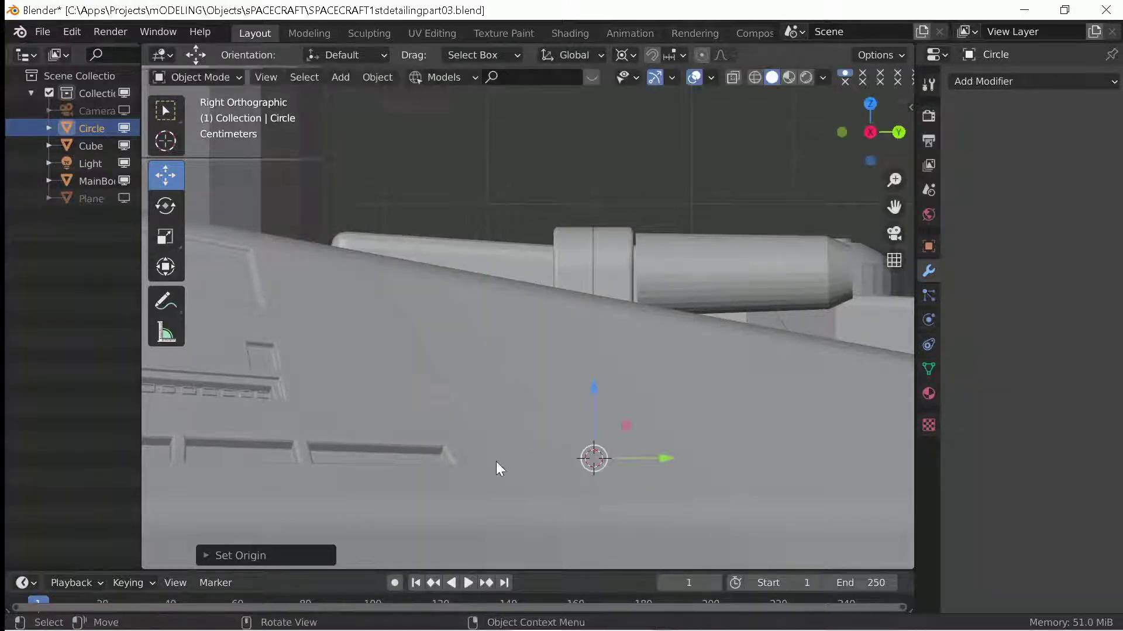
{"action": "left_click", "coordinate": [377, 77]}
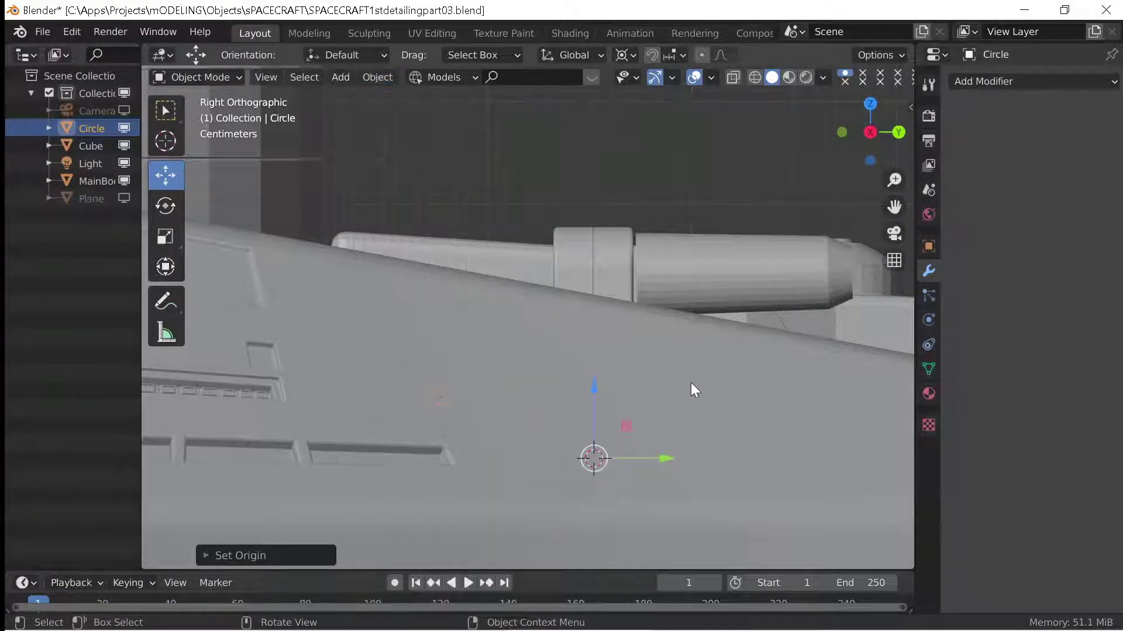
Snap the 3D cursor to the Circle and set its origin to the 3D cursor.
{"action": "key", "text": "shift+s"}
{"action": "left_click", "coordinate": [681, 483]}
{"action": "left_click", "coordinate": [377, 77]}
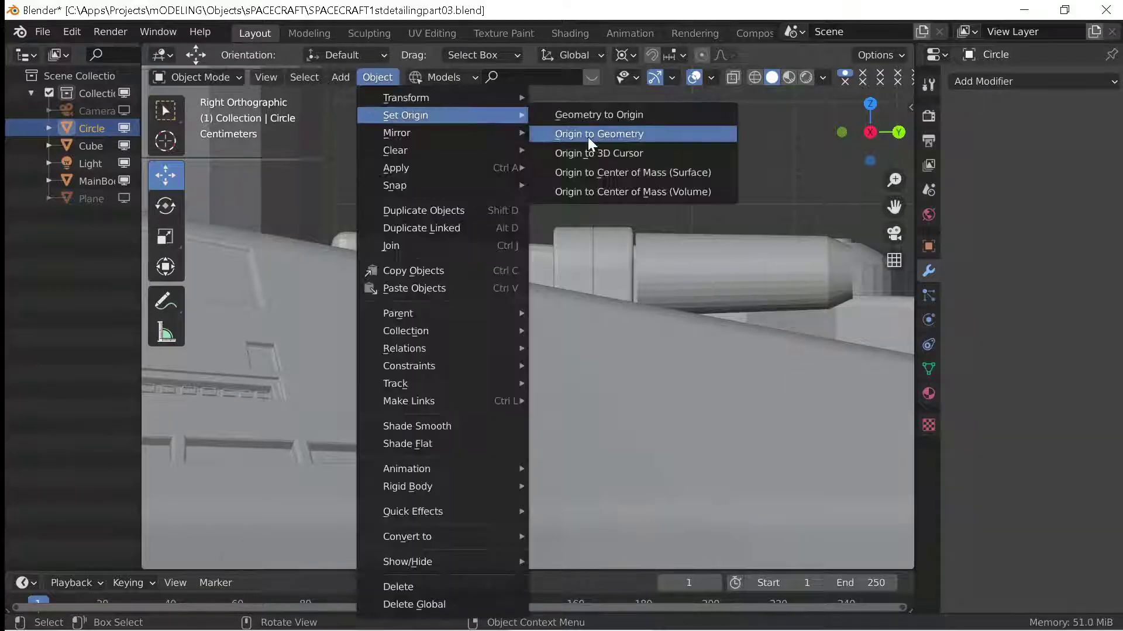
{"action": "left_click", "coordinate": [597, 159]}
Knife Project the Circle onto MainBody and orbit to inspect the trial cut.
{"action": "key", "text": "s"}
{"action": "key", "text": "Escape"}
{"action": "key", "text": "Tab"}
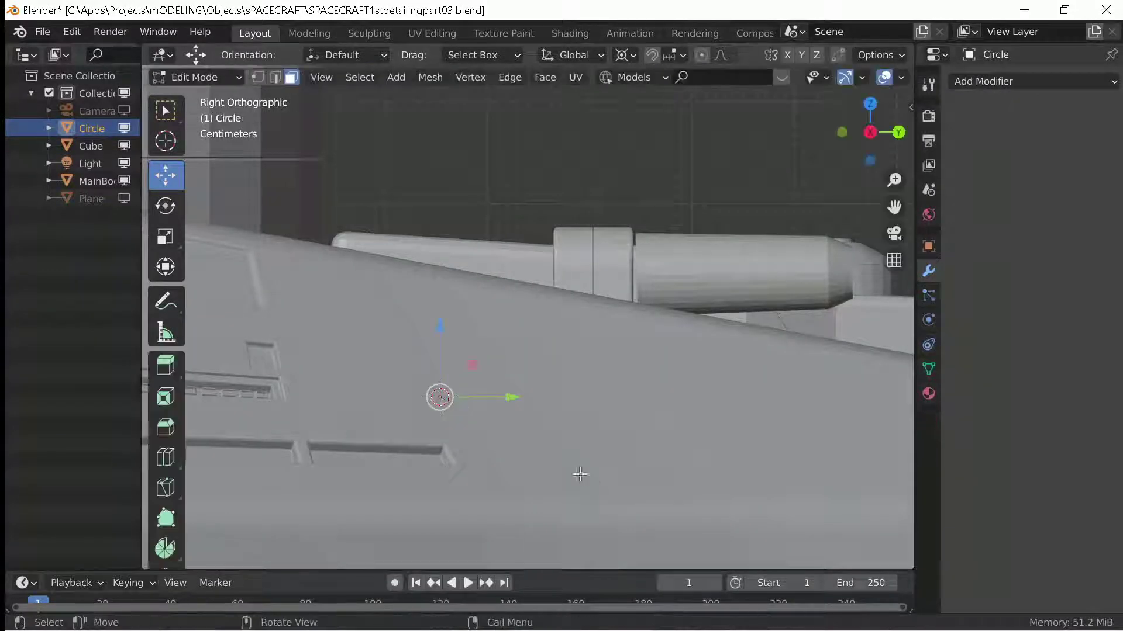
{"action": "key", "text": "Tab"}
{"action": "left_click", "coordinate": [532, 423]}
{"action": "key", "text": "Tab"}
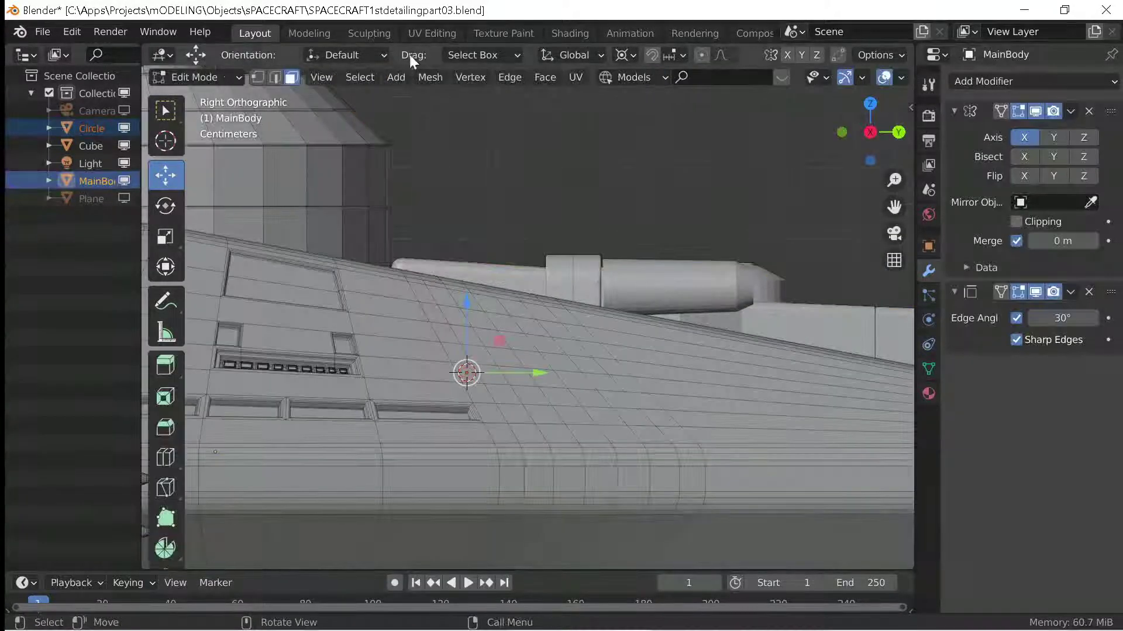
{"action": "left_click", "coordinate": [431, 77]}
{"action": "left_click", "coordinate": [496, 283]}
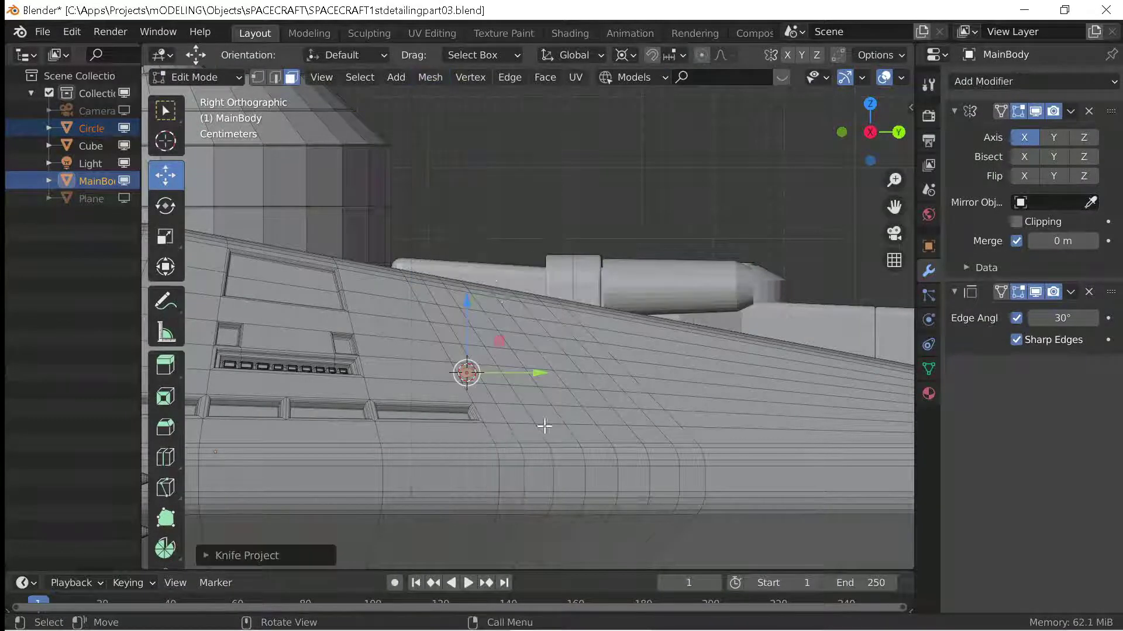
{"action": "middle_click_drag", "start_coordinate": [543, 426], "coordinate": [525, 469]}
{"action": "key", "text": "Tab"}
{"action": "key", "text": "KP_3"}
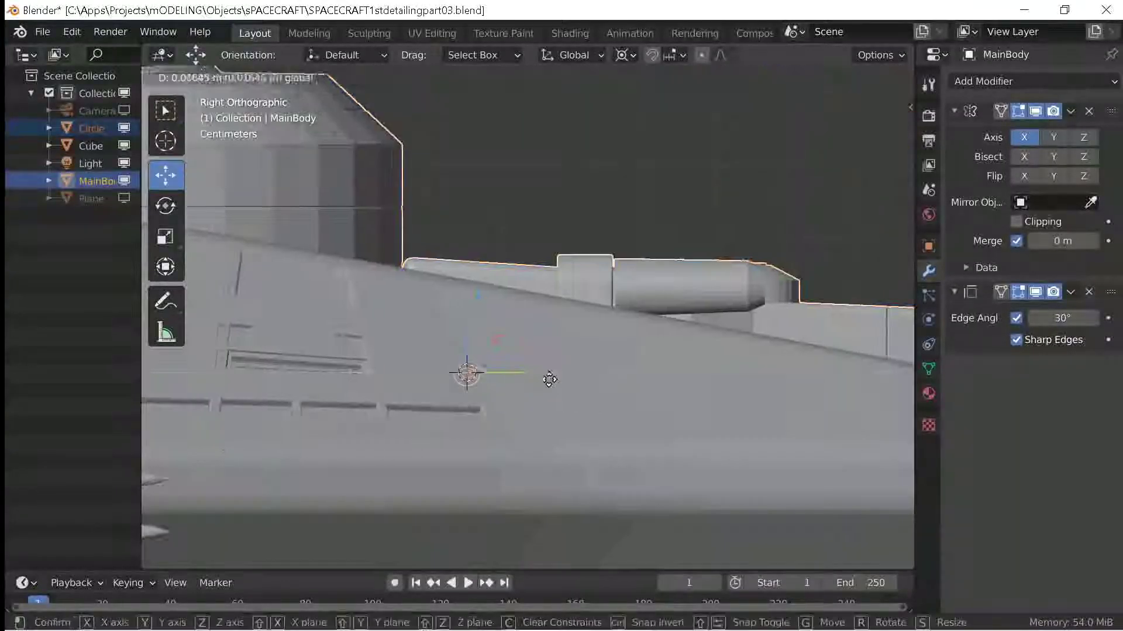
Move the Circle along Y and step through undo/redo to compare positions.
{"action": "left_click", "coordinate": [473, 371]}
{"action": "key", "text": "g"}
{"action": "key", "text": "y"}
{"action": "key", "text": "Escape"}
{"action": "key", "text": "ctrl+z"}
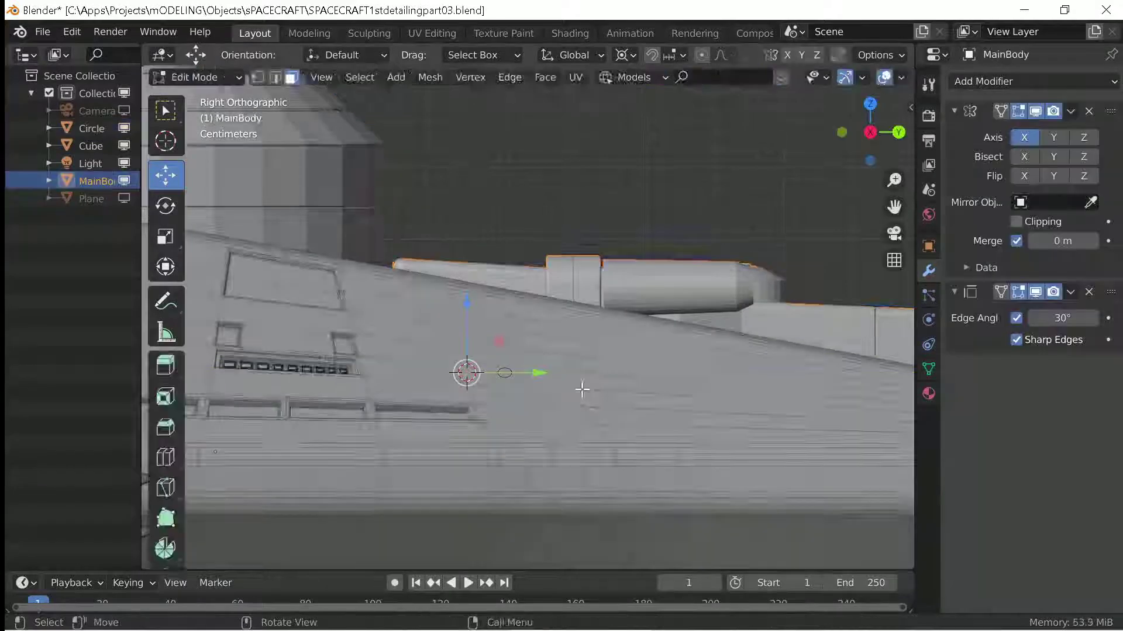
{"action": "key", "text": "ctrl+shift+z"}
{"action": "key", "text": "g"}
{"action": "left_click", "coordinate": [570, 444]}
{"action": "key", "text": "ctrl+z"}
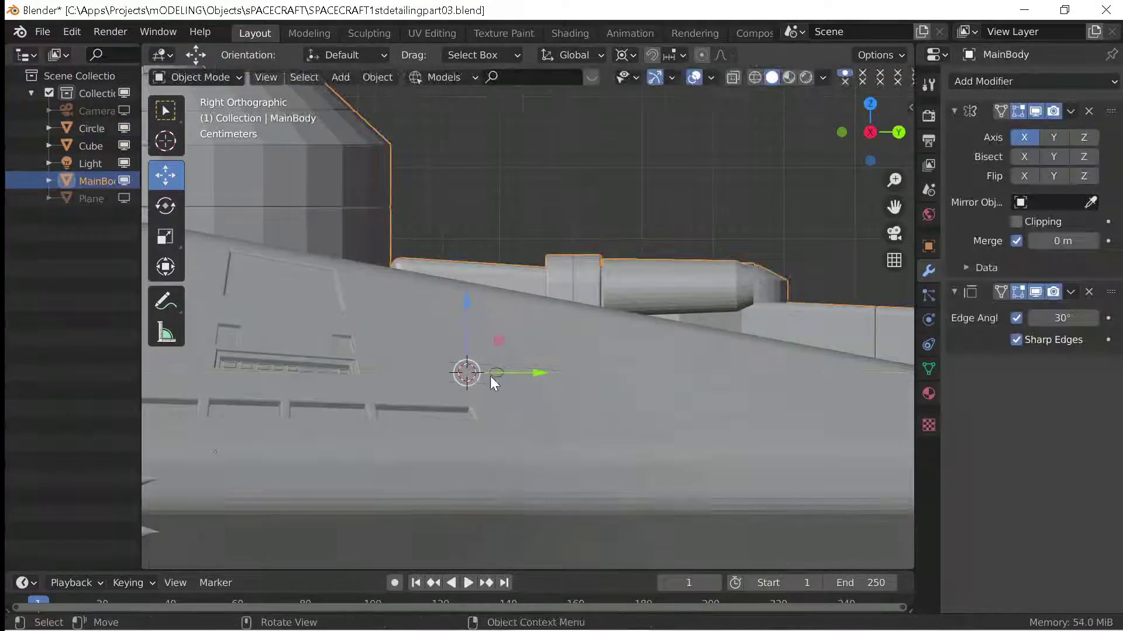
{"action": "key", "text": "ctrl+shift+z"}
{"action": "key", "text": "ctrl+z"}
{"action": "key", "text": "ctrl+shift+z"}
{"action": "left_click_drag", "start_coordinate": [537, 373], "coordinate": [529, 375]}
Select MainBody and step back and forth through the undo history.
{"action": "left_click", "coordinate": [515, 371]}
{"action": "key", "text": "ctrl+z"}
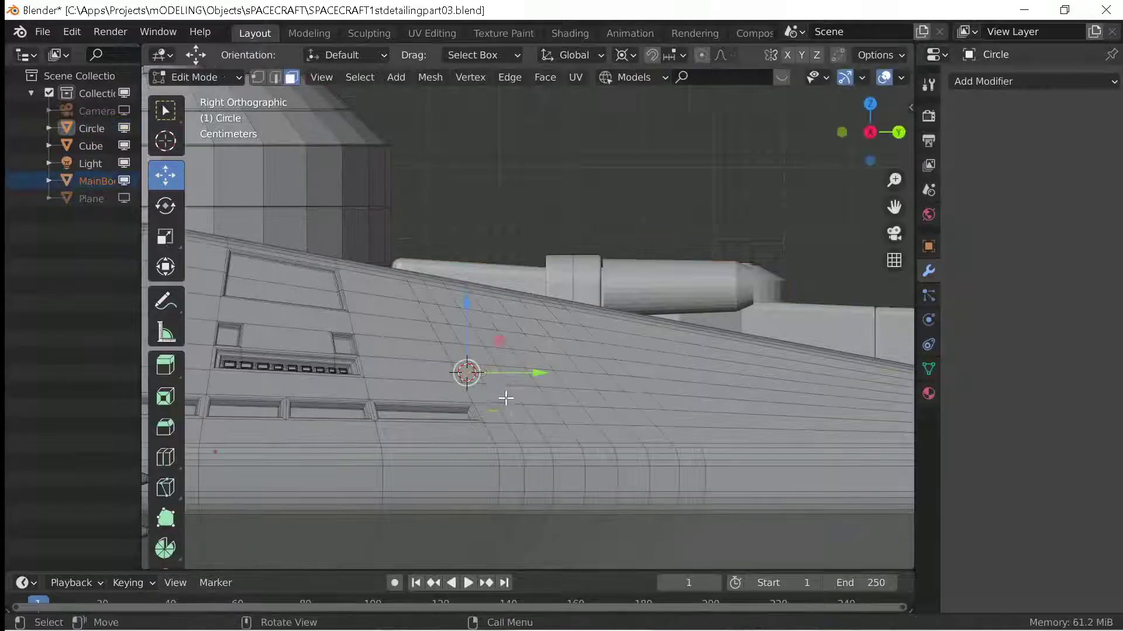
{"action": "key", "text": "ctrl+z"}
{"action": "key", "text": "ctrl+z"}
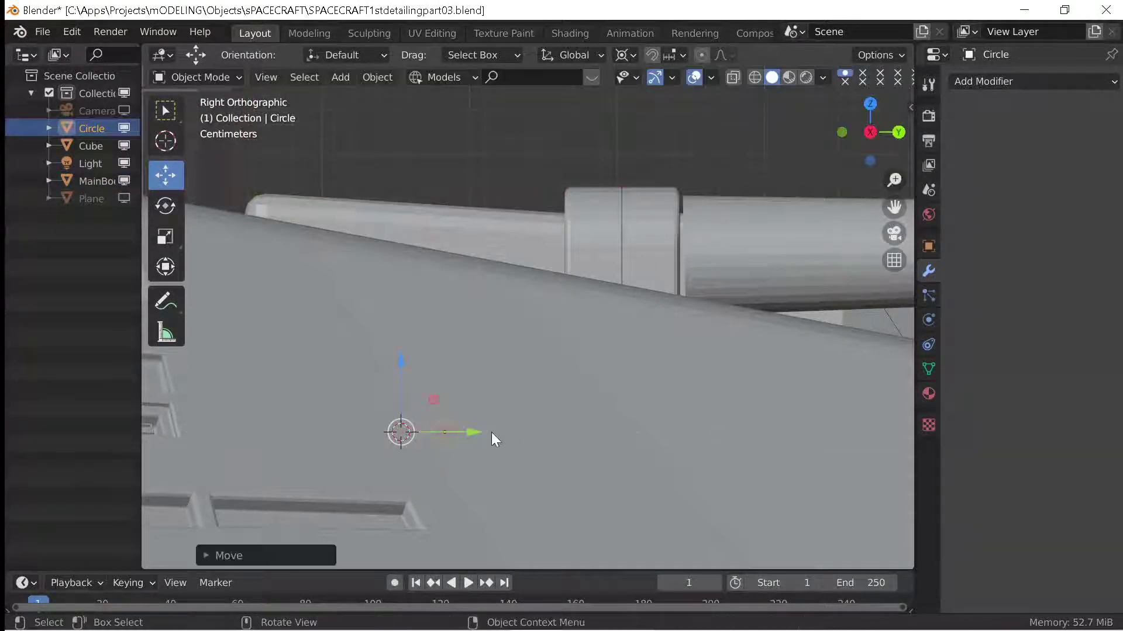
{"action": "key", "text": "ctrl+z"}
{"action": "key", "text": "ctrl+shift+z"}
{"action": "key", "text": "ctrl+shift+z"}
{"action": "key", "text": "ctrl+z"}
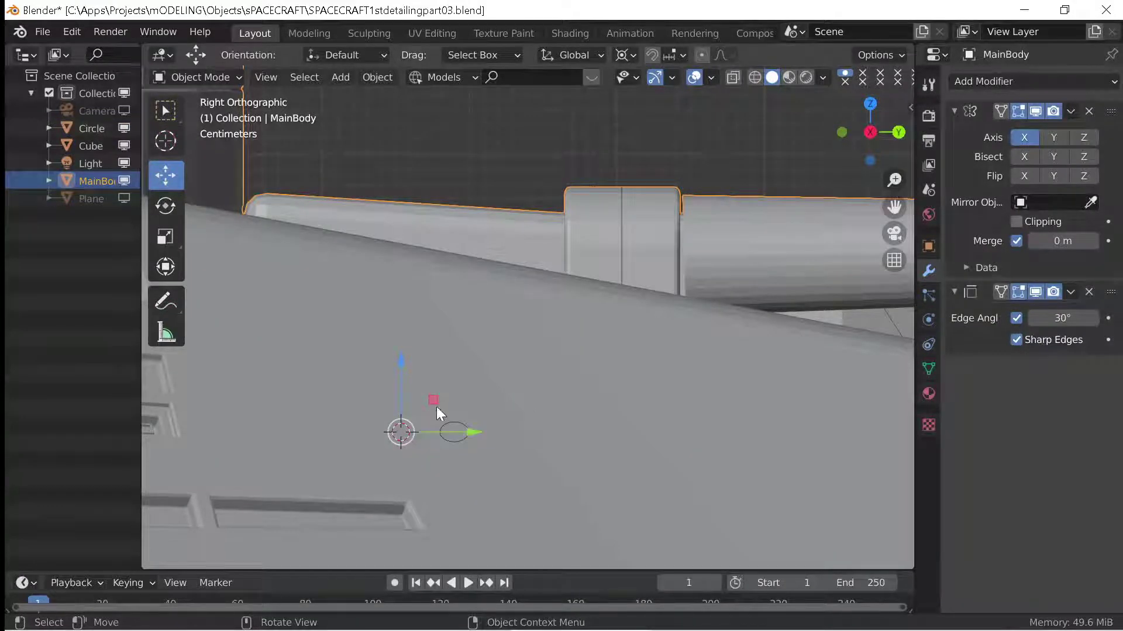
{"action": "key", "text": "ctrl+z"}
{"action": "key", "text": "ctrl+shift+z"}
{"action": "key", "text": "ctrl+shift+z"}
{"action": "key", "text": "ctrl+z"}
{"action": "key", "text": "ctrl+z"}
{"action": "key", "text": "ctrl+shift+z"}
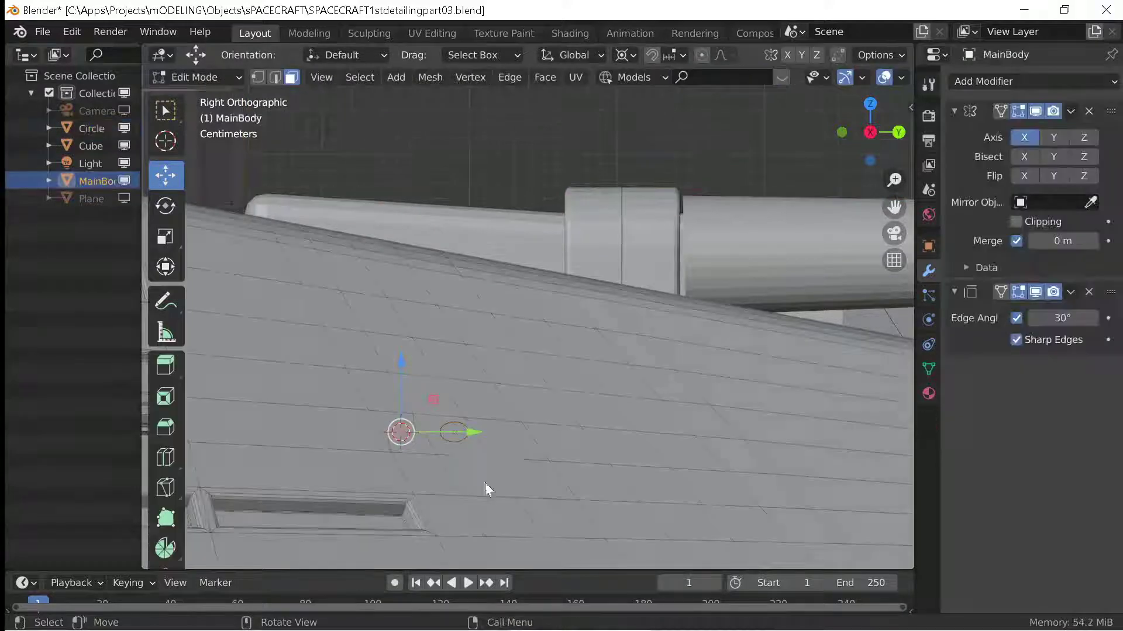
{"action": "key", "text": "ctrl+shift+z"}
Nudge the Circle slightly along Y, then undo the nudge.
{"action": "key", "text": "ctrl+z"}
{"action": "left_click_drag", "start_coordinate": [490, 437], "coordinate": [466, 425]}
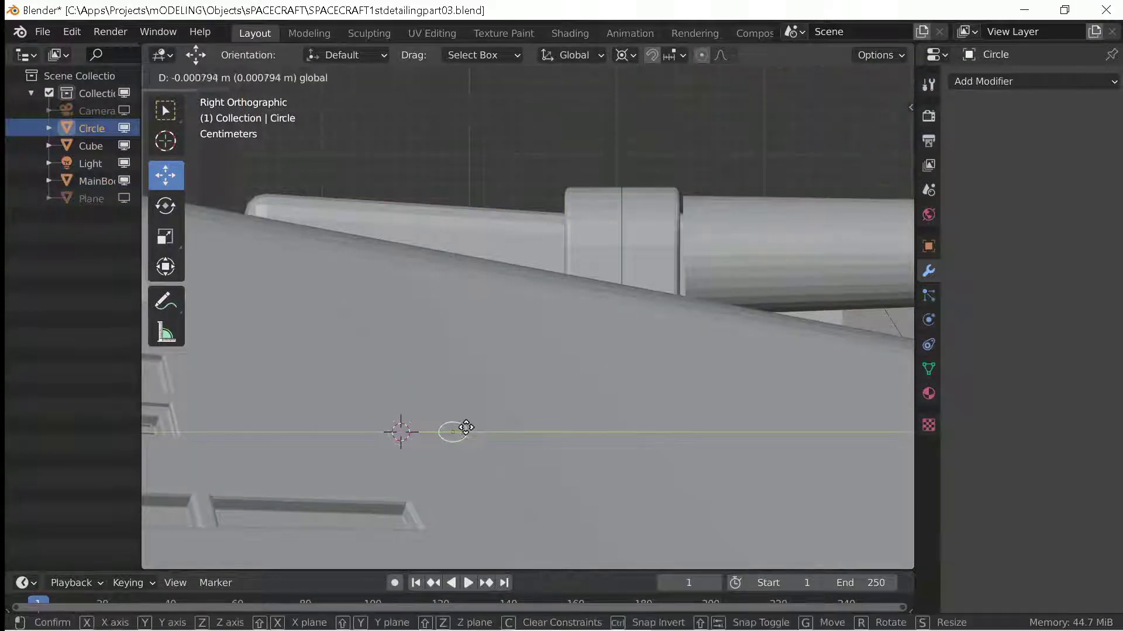
{"action": "key", "text": "ctrl+z"}
{"action": "key", "text": "ctrl+shift+z"}
{"action": "key", "text": "ctrl+shift+z"}
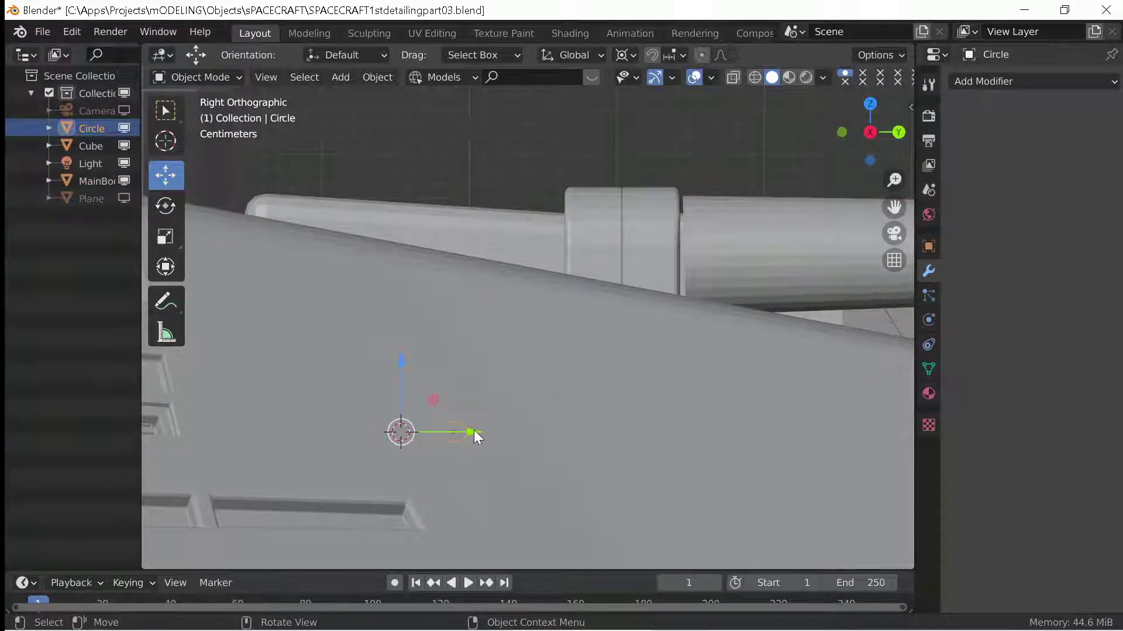
{"action": "left_click_drag", "start_coordinate": [474, 430], "coordinate": [469, 425]}
{"action": "key", "text": "ctrl+z"}
{"action": "key", "text": "ctrl+z"}
{"action": "key", "text": "ctrl+z"}
{"action": "key", "text": "ctrl+z"}
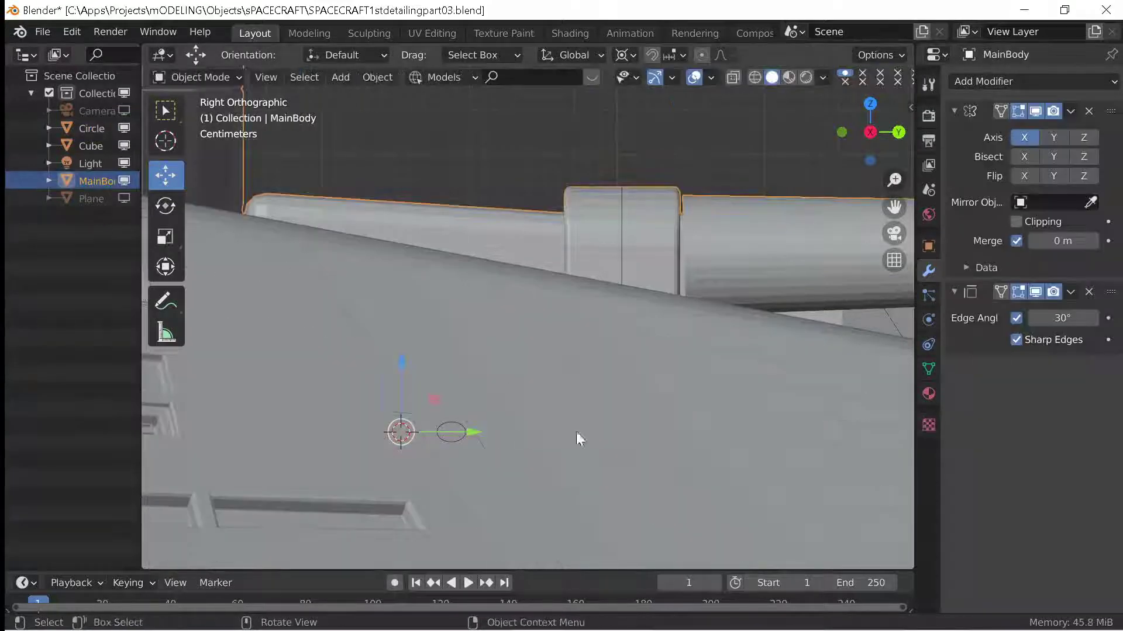
Run Knife Project from the Circle onto MainBody again, then undo the cut.
{"action": "left_click", "coordinate": [451, 433]}
{"action": "left_click", "coordinate": [344, 192], "text": "shift"}
{"action": "key", "text": "Tab"}
{"action": "left_click", "coordinate": [430, 77]}
{"action": "left_click", "coordinate": [458, 275]}
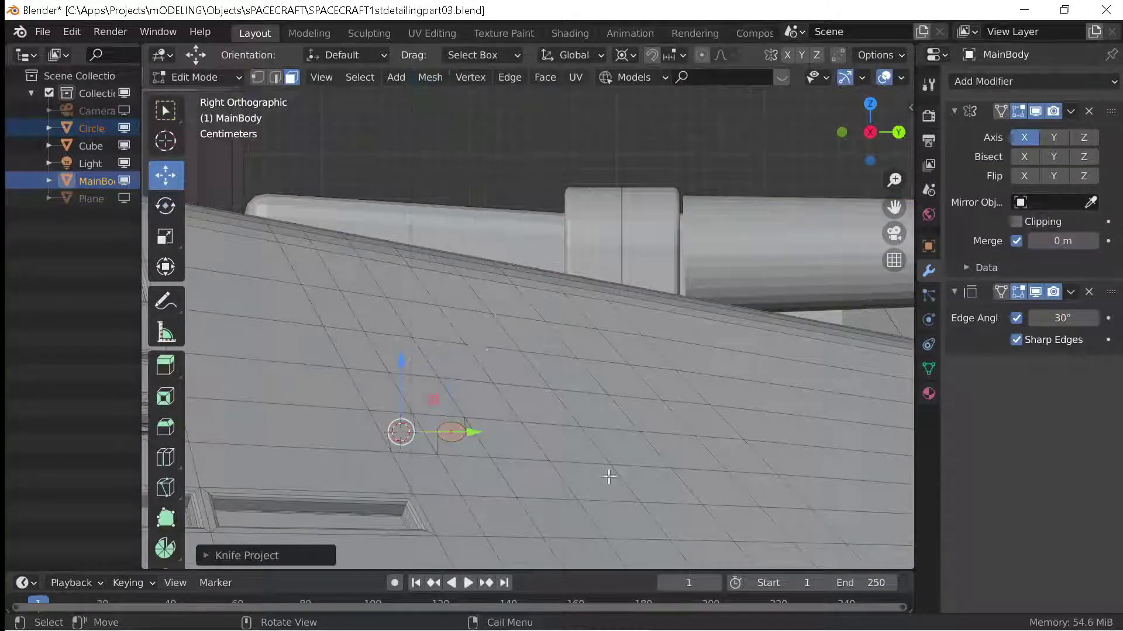
{"action": "key", "text": "ctrl+z"}
{"action": "key", "text": "ctrl+z"}
{"action": "key", "text": "ctrl+z"}
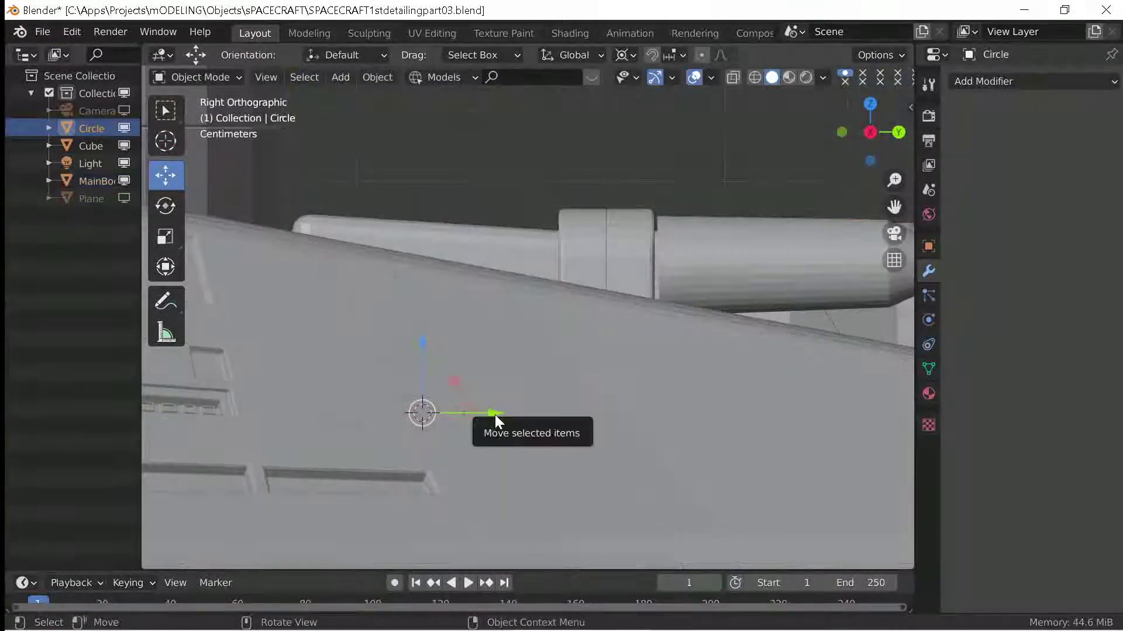
{"action": "key", "text": "ctrl+z"}
Step back through the undo history while orbiting around the Circle.
{"action": "key", "text": "ctrl+z"}
{"action": "key", "text": "ctrl+z"}
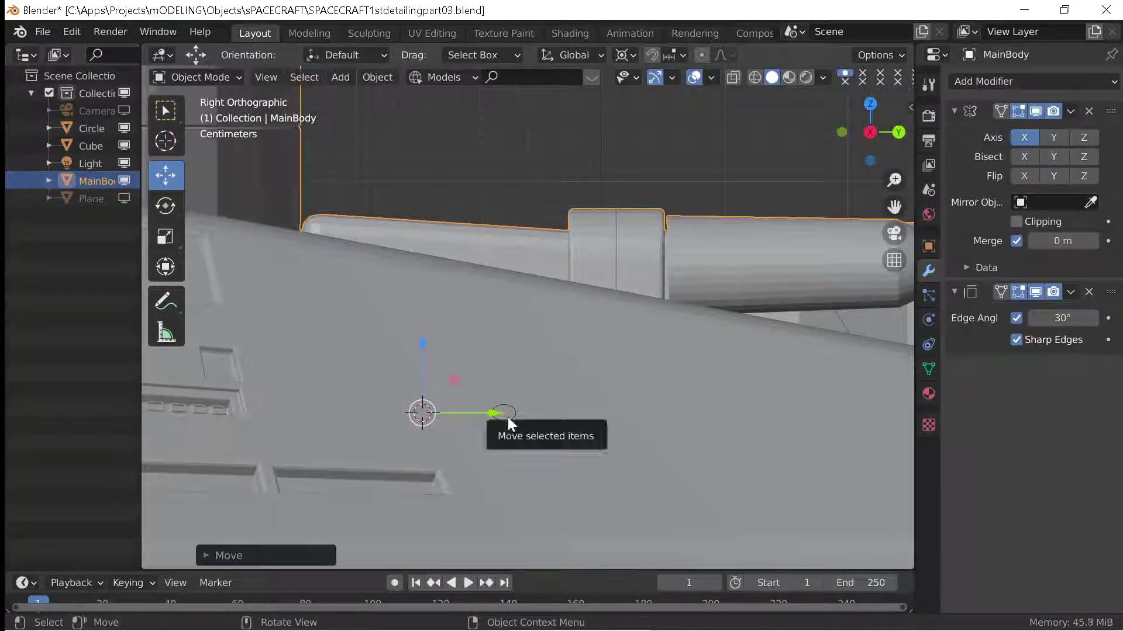
{"action": "key", "text": "ctrl+z"}
{"action": "key", "text": "ctrl+z"}
{"action": "middle_click_drag", "start_coordinate": [504, 416], "coordinate": [400, 447]}
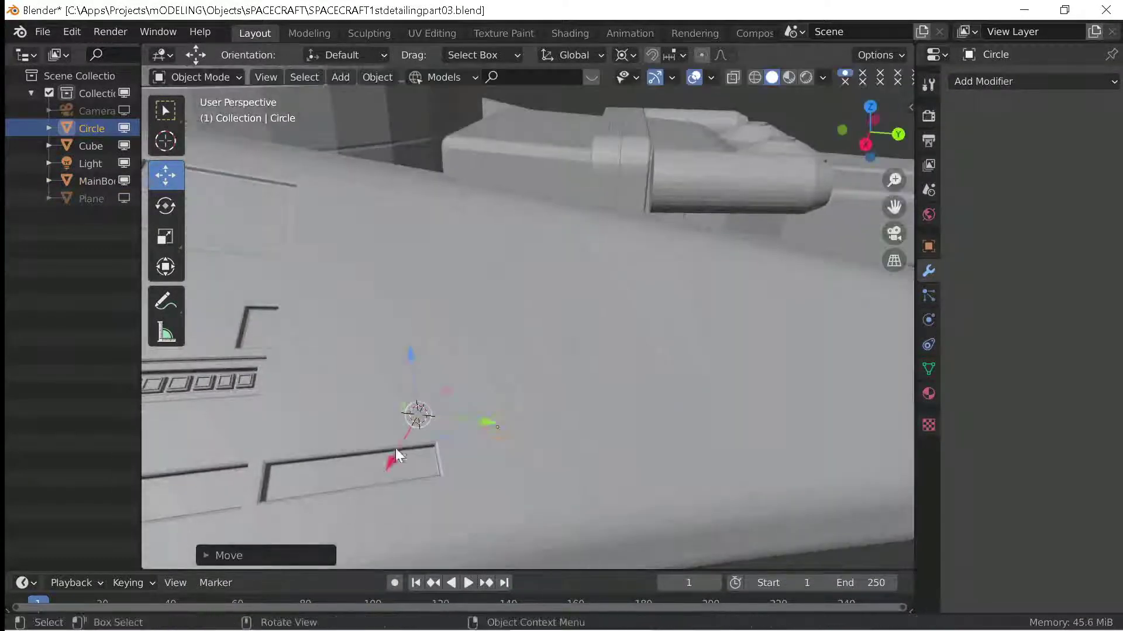
{"action": "key", "text": "ctrl+z"}
{"action": "key", "text": "ctrl+z"}
{"action": "key", "text": "KP_3"}
{"action": "key", "text": "ctrl+z"}
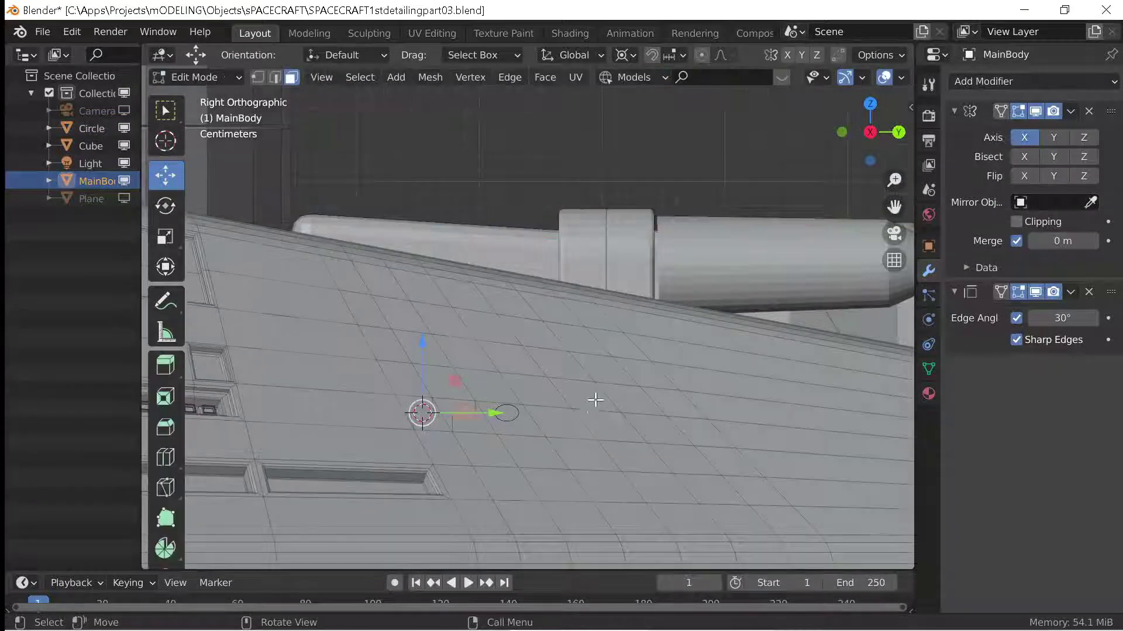
Cancel a trial Circle move along X and undo recent changes in right-side view.
{"action": "key", "text": "ctrl+z"}
{"action": "middle_click_drag", "start_coordinate": [524, 451], "coordinate": [615, 481]}
{"action": "left_click_drag", "start_coordinate": [615, 481], "coordinate": [625, 490]}
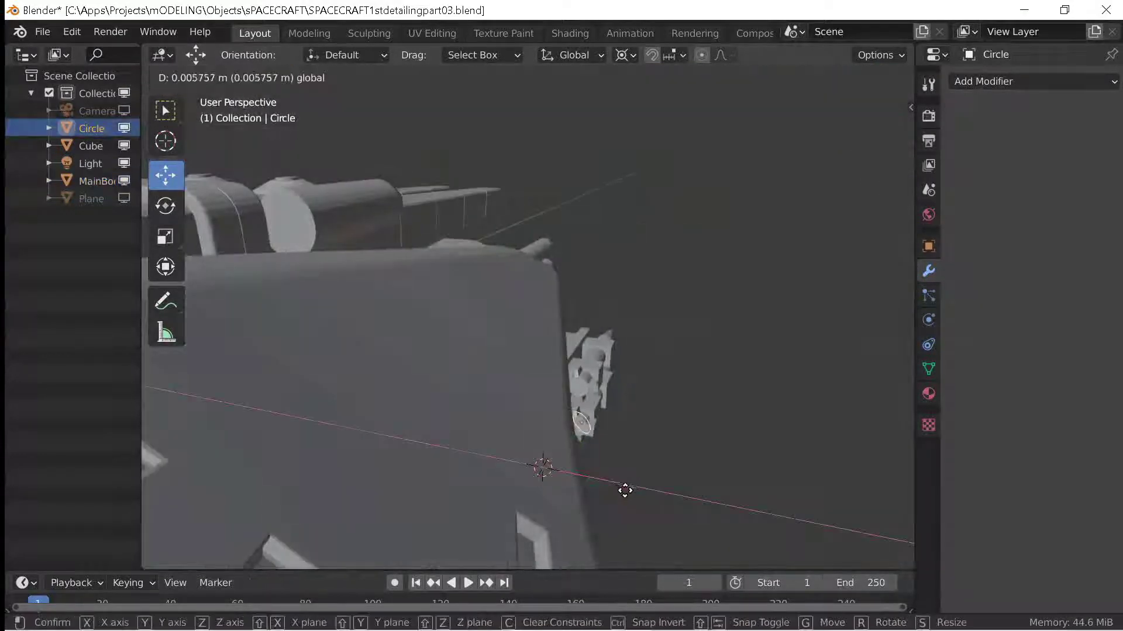
{"action": "key", "text": "Escape"}
{"action": "key", "text": "KP_3"}
{"action": "key", "text": "ctrl+z"}
{"action": "key", "text": "ctrl+z"}
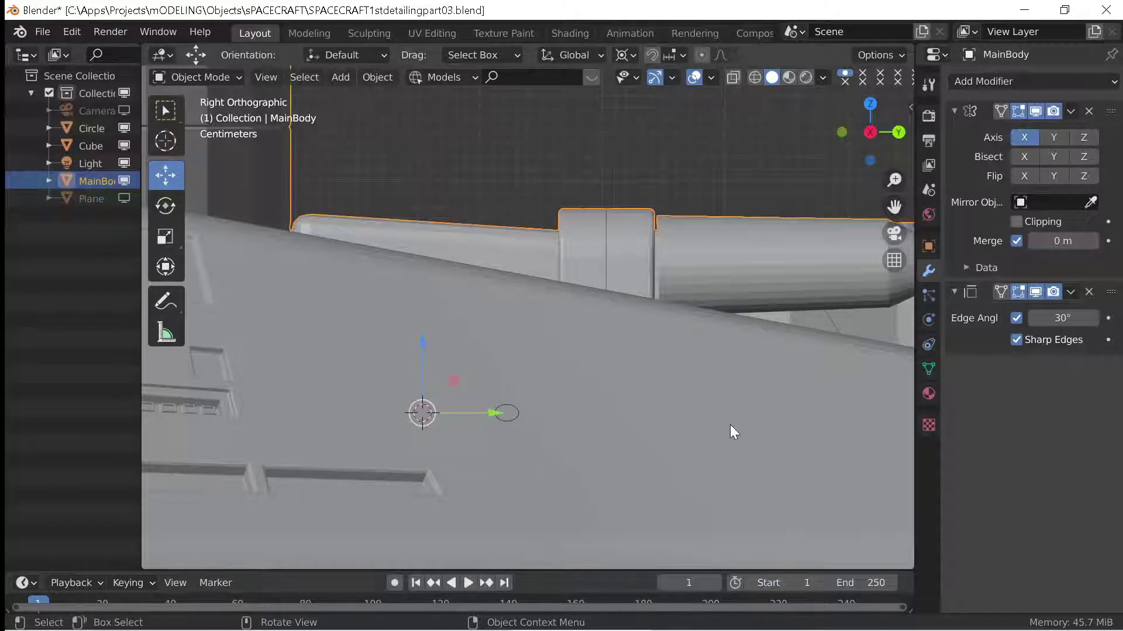
{"action": "key", "text": "ctrl+z"}
{"action": "key", "text": "ctrl+z"}
{"action": "key", "text": "ctrl+z"}
{"action": "key", "text": "ctrl+z"}
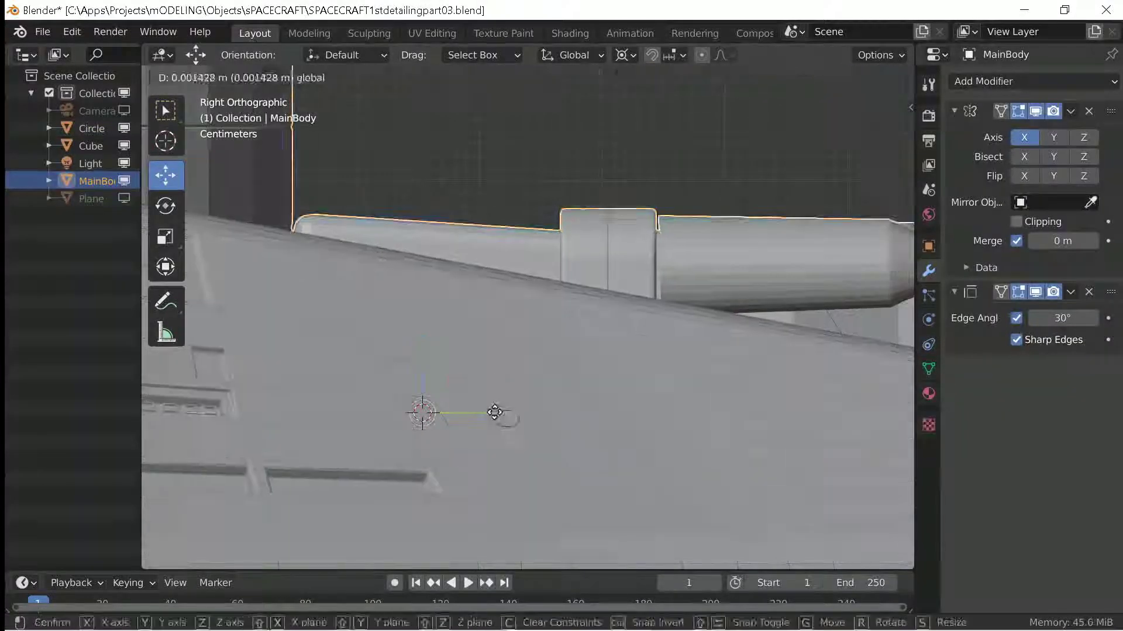
{"action": "key", "text": "ctrl+z"}
{"action": "key", "text": "ctrl+z"}
{"action": "key", "text": "ctrl+z"}
{"action": "key", "text": "ctrl+z"}
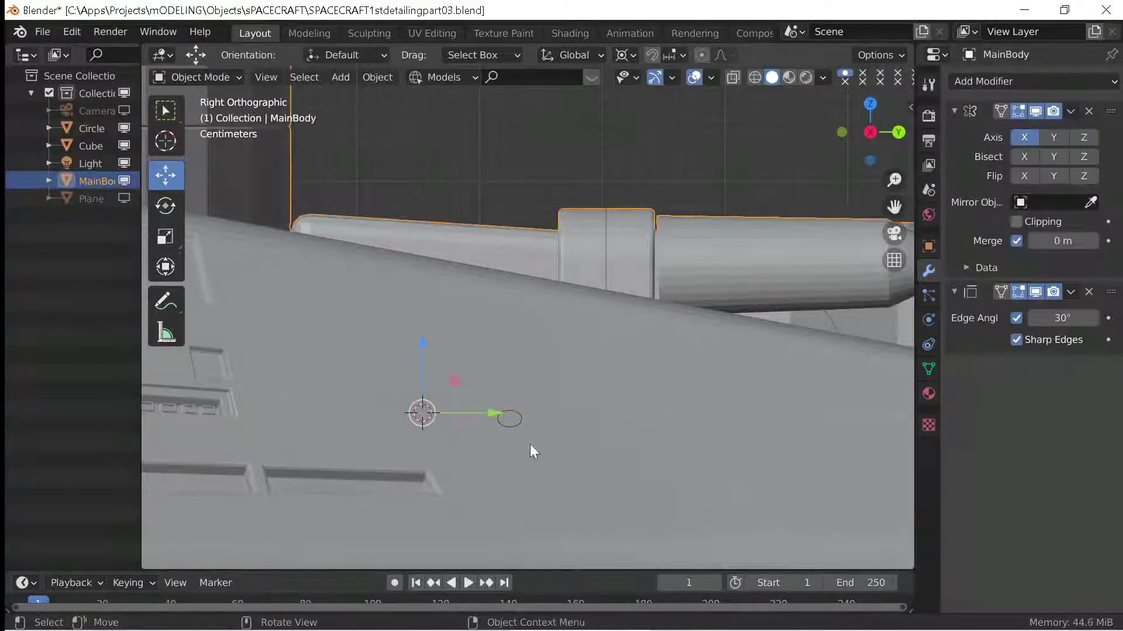
{"action": "key", "text": "ctrl+z"}
{"action": "key", "text": "ctrl+z"}
{"action": "key", "text": "ctrl+z"}
{"action": "key", "text": "ctrl+z"}
{"action": "key", "text": "ctrl+z"}
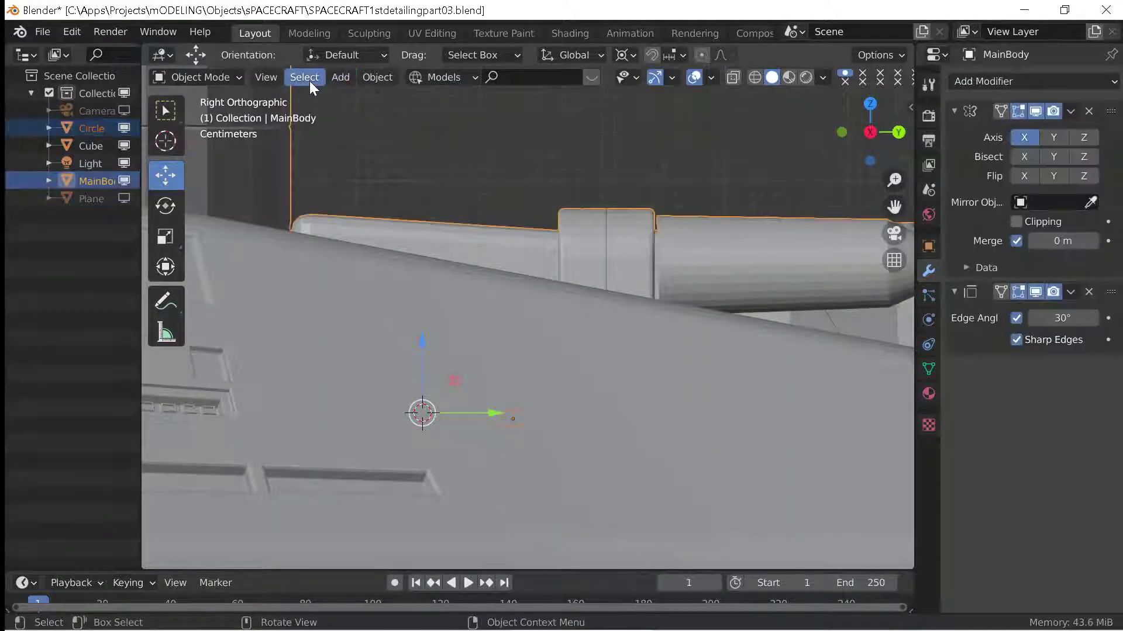
Knife Project the Circle's outline into the side of MainBody and inspect the cut.
{"action": "left_click", "coordinate": [377, 76]}
{"action": "key", "text": "Tab"}
{"action": "left_click", "coordinate": [439, 76]}
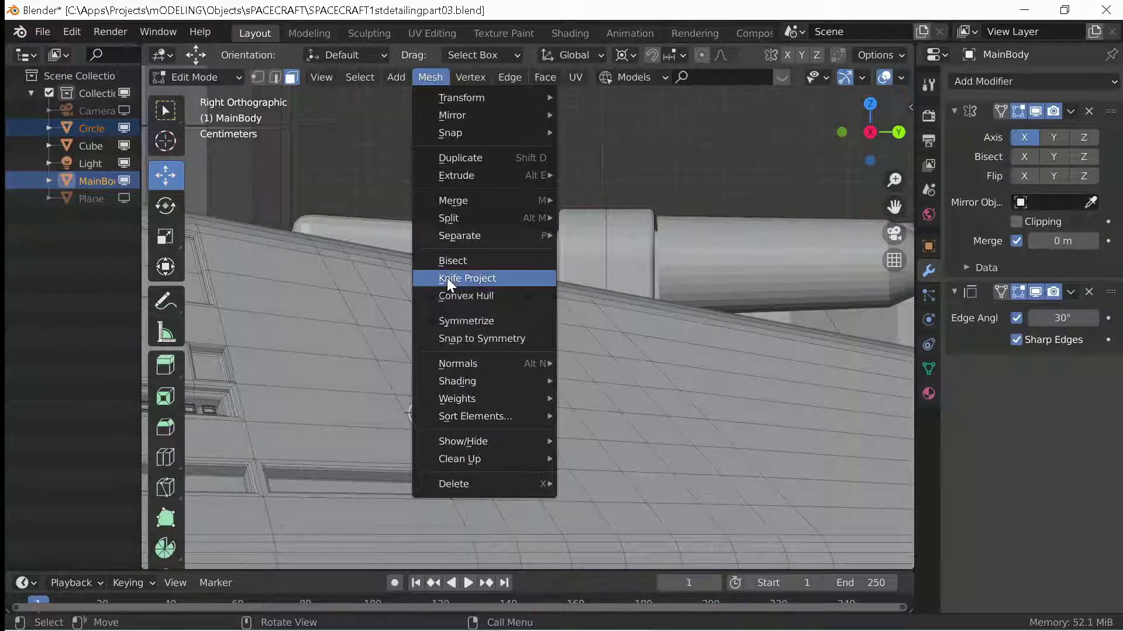
{"action": "left_click", "coordinate": [447, 278]}
{"action": "middle_click_drag", "start_coordinate": [447, 278], "coordinate": [575, 382]}
{"action": "key", "text": "Tab"}
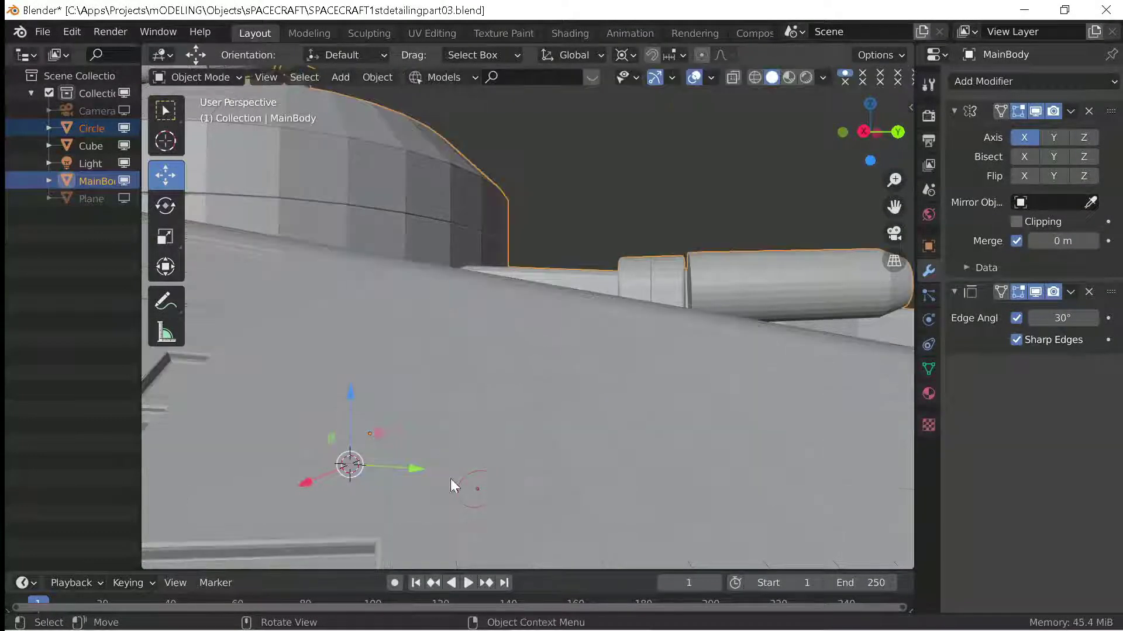
Move the Circle to a new spot along the hull's side in right-side view.
{"action": "key", "text": "g"}
{"action": "left_click", "coordinate": [486, 483]}
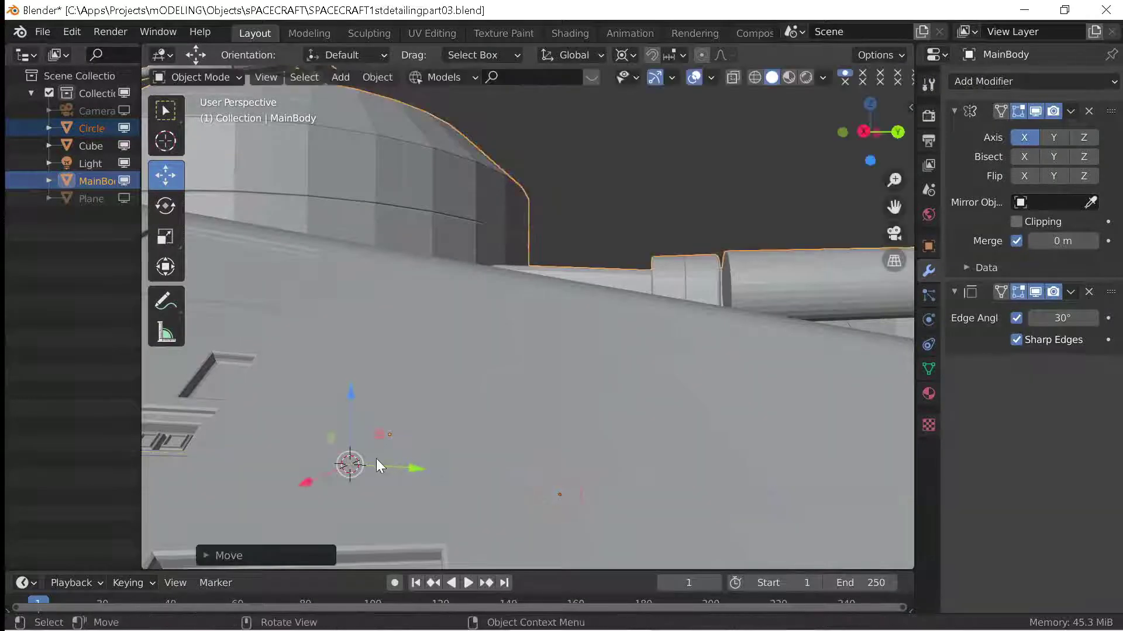
{"action": "key", "text": "Tab"}
{"action": "key", "text": "Tab"}
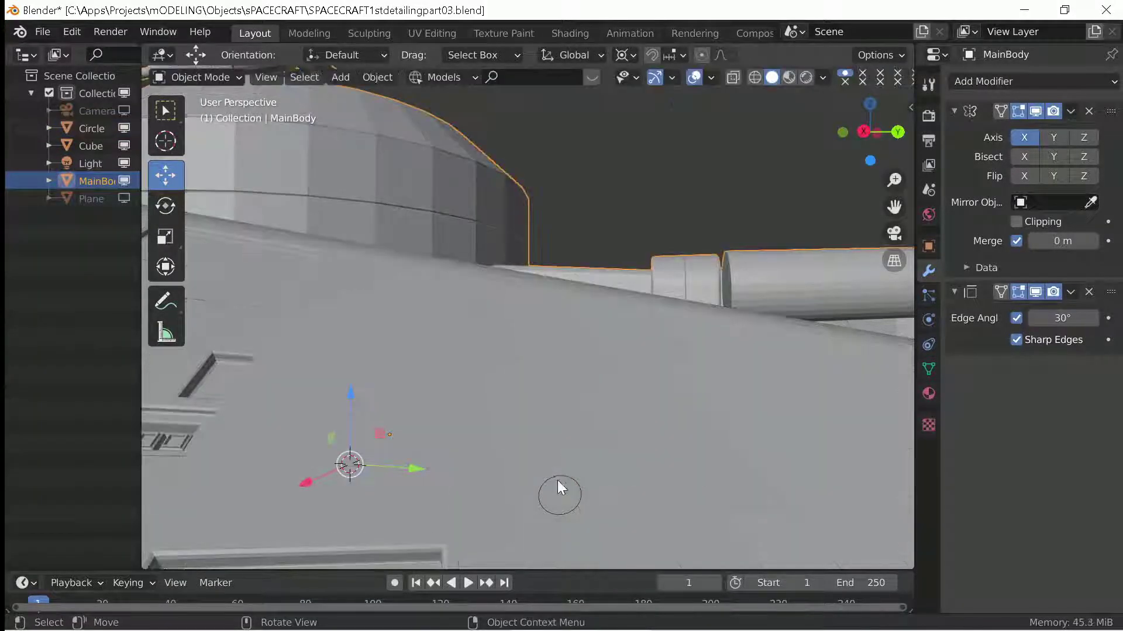
{"action": "left_click", "coordinate": [557, 479]}
{"action": "key", "text": "g"}
{"action": "left_click", "coordinate": [488, 463]}
{"action": "key", "text": "KP_3"}
{"action": "key", "text": "Tab"}
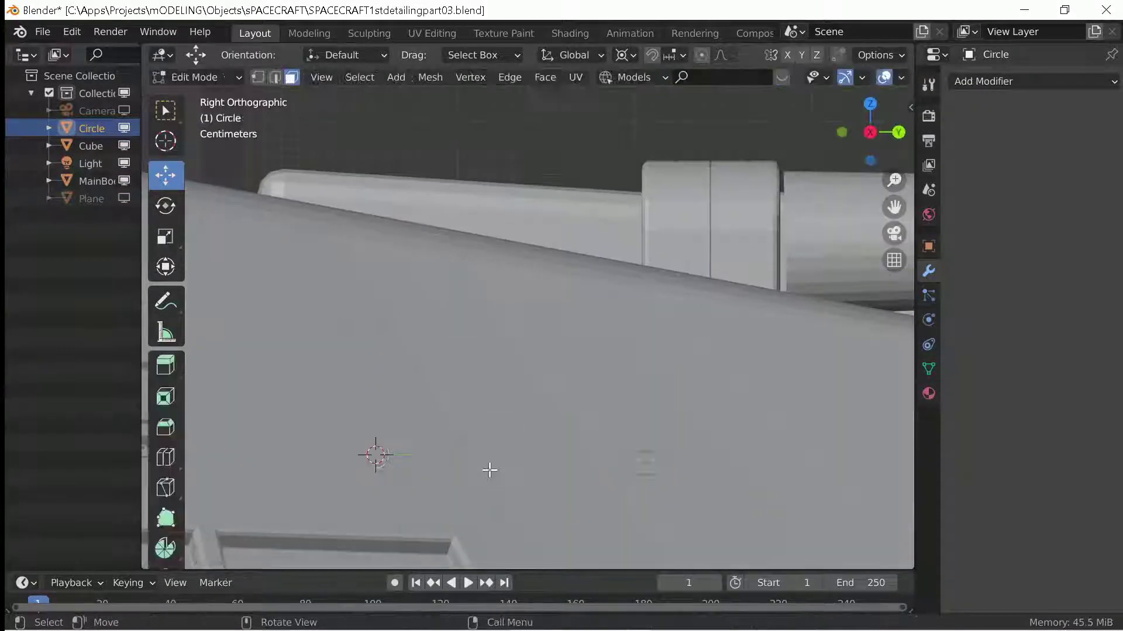
{"action": "key", "text": "Tab"}
Select the hull and Circle, try a tiny vertical nudge, then undo it.
{"action": "left_click", "coordinate": [489, 470]}
{"action": "left_click", "coordinate": [671, 456]}
{"action": "left_click_drag", "start_coordinate": [375, 389], "coordinate": [375, 387]}
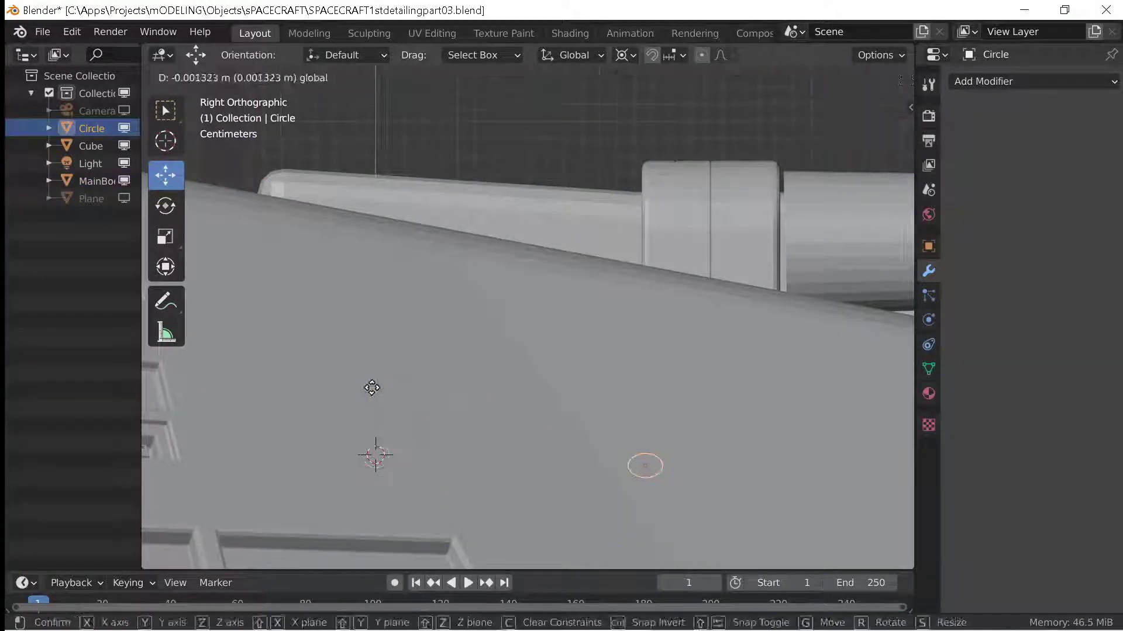
{"action": "key", "text": "ctrl+z"}
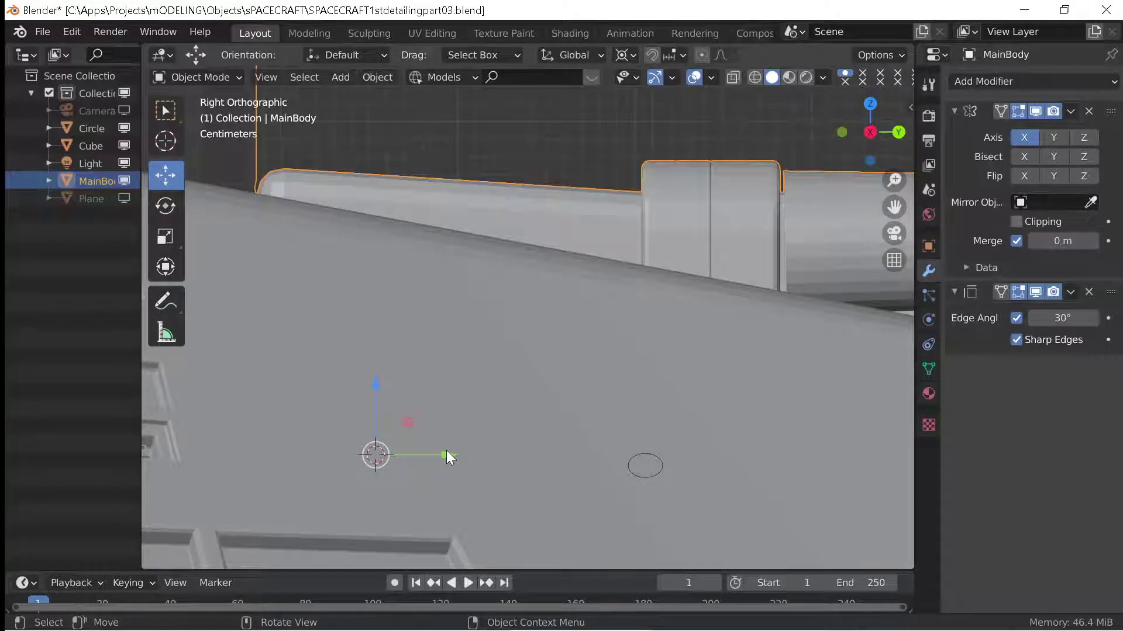
{"action": "key", "text": "Tab"}
{"action": "key", "text": "Tab"}
Knife-project the Circle onto MainBody for a first circular cut, then check it from side view.
{"action": "left_click", "coordinate": [644, 465]}
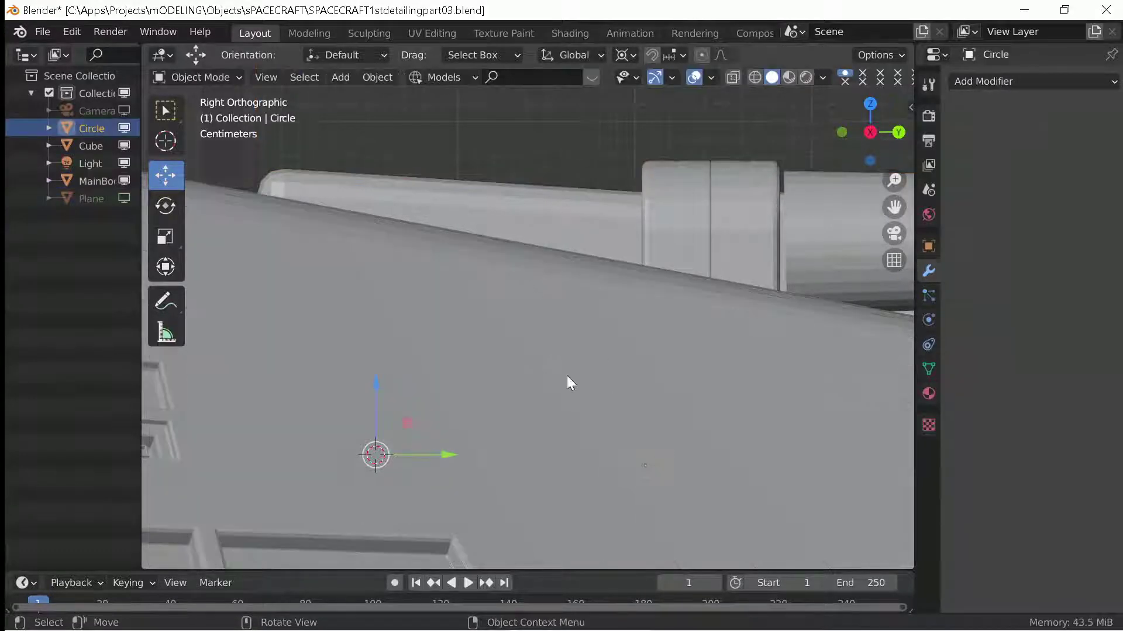
{"action": "left_click", "coordinate": [566, 376], "text": "shift"}
{"action": "key", "text": "Tab"}
{"action": "left_click", "coordinate": [431, 77]}
{"action": "left_click", "coordinate": [419, 278]}
{"action": "middle_click_drag", "start_coordinate": [418, 278], "coordinate": [586, 446]}
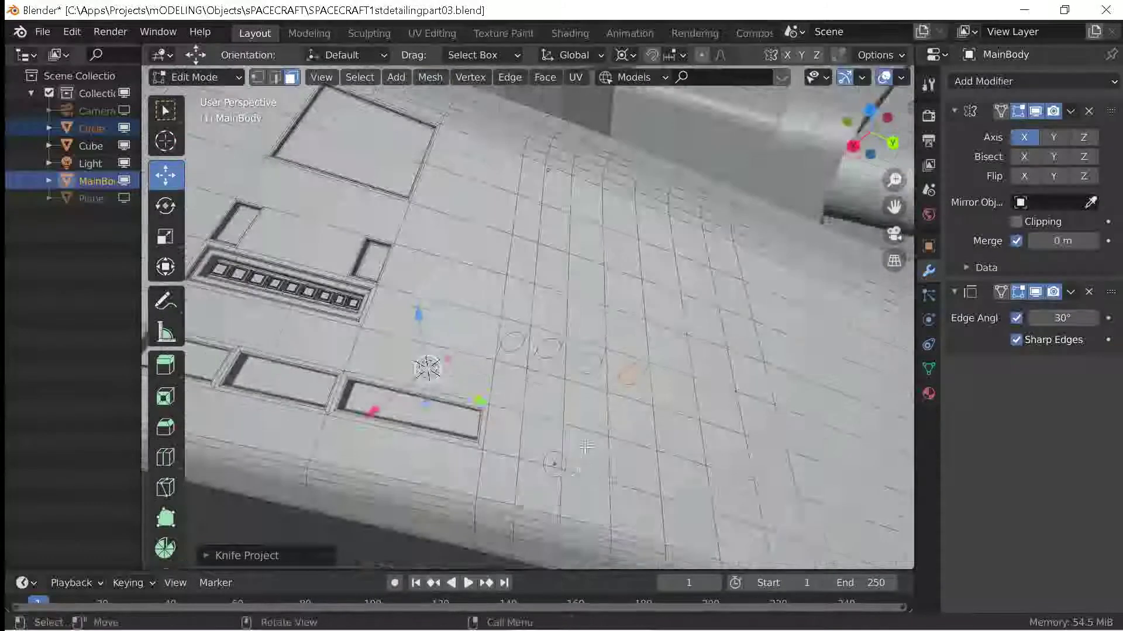
{"action": "key", "text": "KP_3"}
{"action": "key", "text": "Tab"}
Slide the Circle along the MainBody hull side into a new position.
{"action": "left_click", "coordinate": [672, 495]}
{"action": "left_click", "coordinate": [685, 388]}
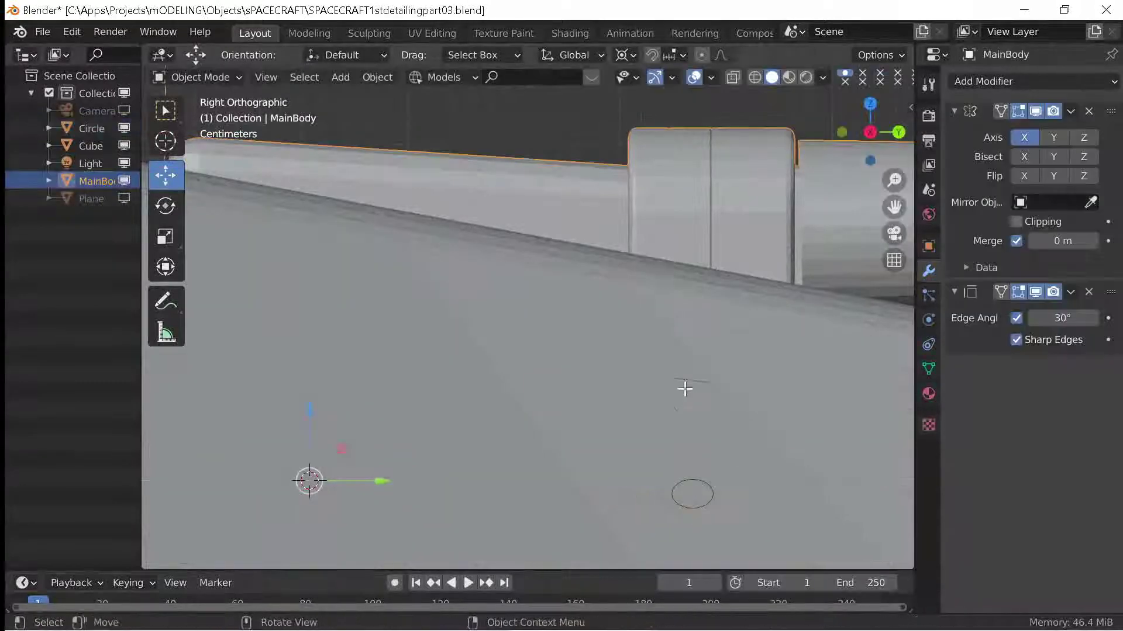
{"action": "left_click_drag", "start_coordinate": [383, 480], "coordinate": [398, 471]}
{"action": "left_click", "coordinate": [704, 471]}
{"action": "left_click", "coordinate": [426, 422]}
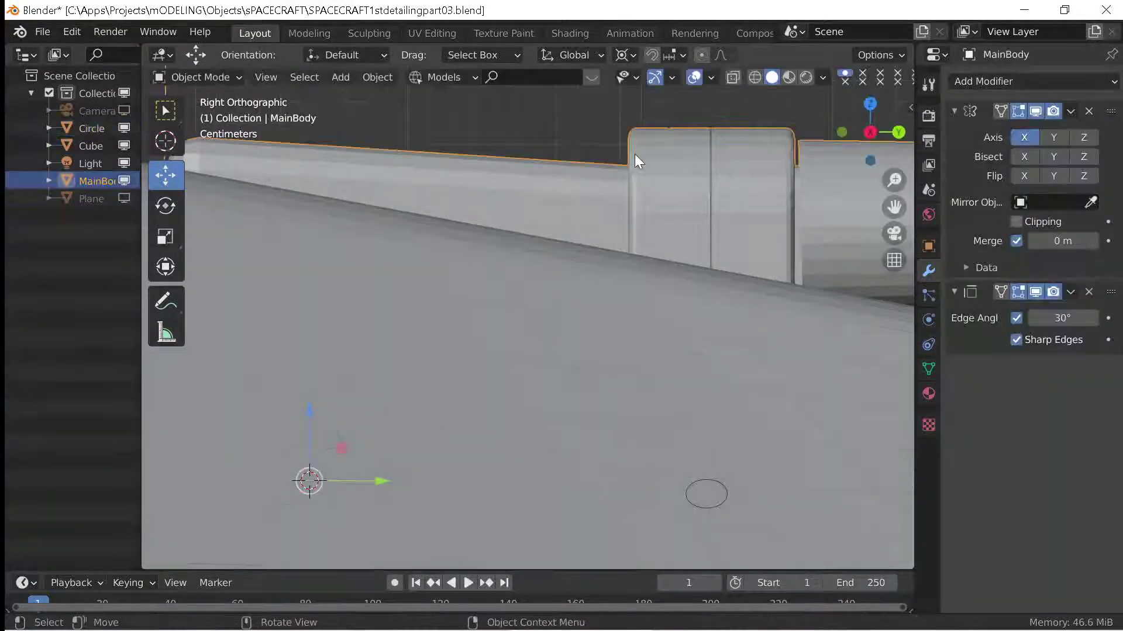
{"action": "left_click", "coordinate": [707, 490]}
{"action": "left_click_drag", "start_coordinate": [310, 419], "coordinate": [728, 412]}
{"action": "left_click", "coordinate": [727, 412]}
{"action": "left_click", "coordinate": [707, 481]}
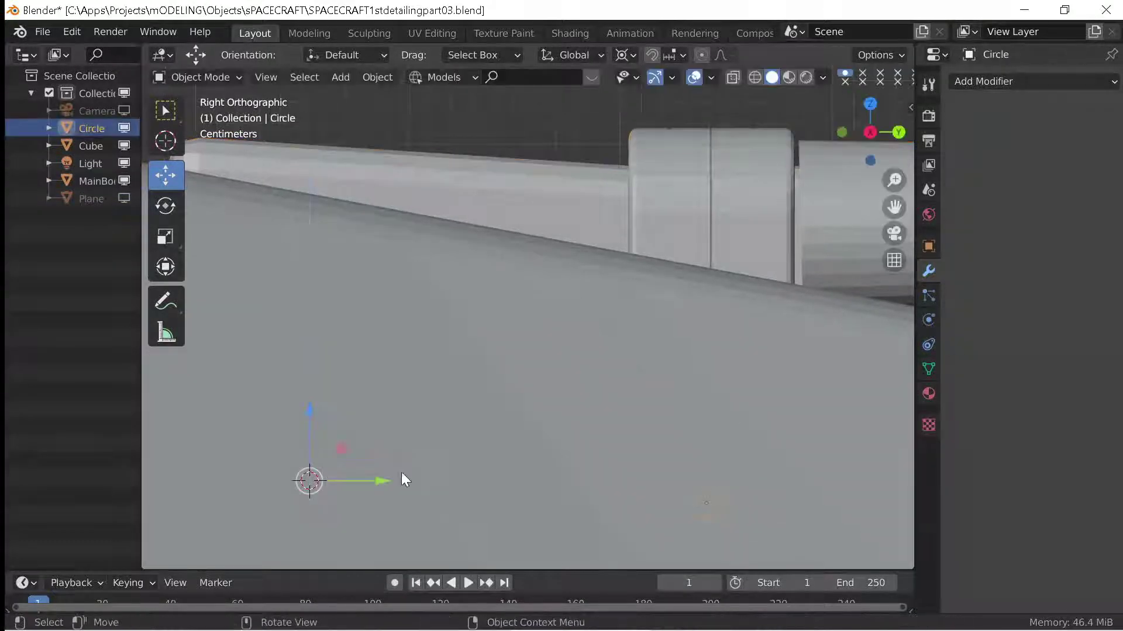
{"action": "left_click_drag", "start_coordinate": [380, 479], "coordinate": [381, 474]}
{"action": "left_click", "coordinate": [419, 366]}
{"action": "key", "text": "Tab"}
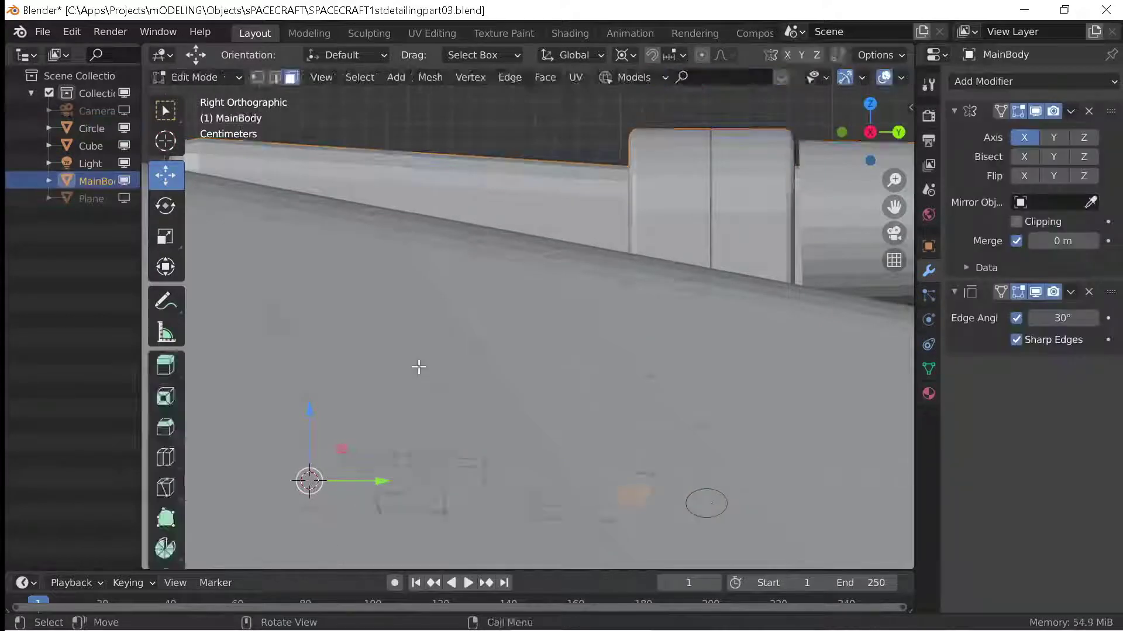
{"action": "key", "text": "Tab"}
Move the Circle to another spot on the hull with G.
{"action": "left_click", "coordinate": [711, 510]}
{"action": "key", "text": "g"}
{"action": "left_click", "coordinate": [308, 401]}
{"action": "left_click", "coordinate": [565, 386]}
{"action": "key", "text": "Tab"}
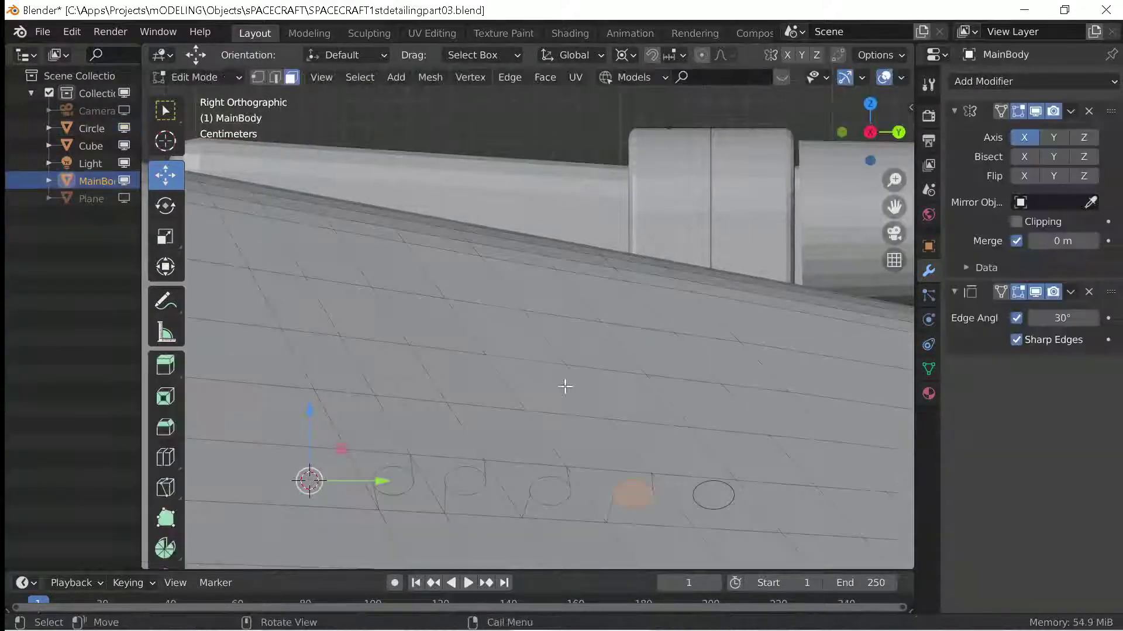
{"action": "key", "text": "Tab"}
{"action": "key", "text": "g"}
Place the Circle, make MainBody active, and knife-project a second circular outline.
{"action": "left_click", "coordinate": [692, 513]}
{"action": "key", "text": "g"}
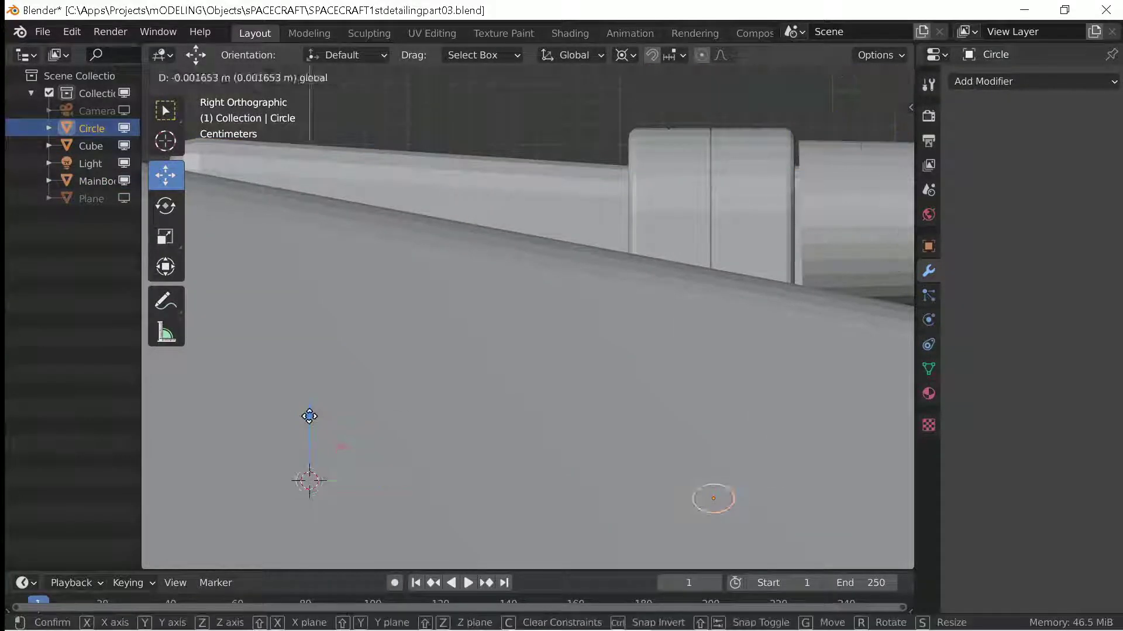
{"action": "left_click", "coordinate": [309, 416]}
{"action": "left_click", "coordinate": [737, 439]}
{"action": "left_click", "coordinate": [713, 500], "text": "shift"}
{"action": "left_click", "coordinate": [594, 403], "text": "shift"}
{"action": "key", "text": "Tab"}
{"action": "left_click", "coordinate": [474, 283]}
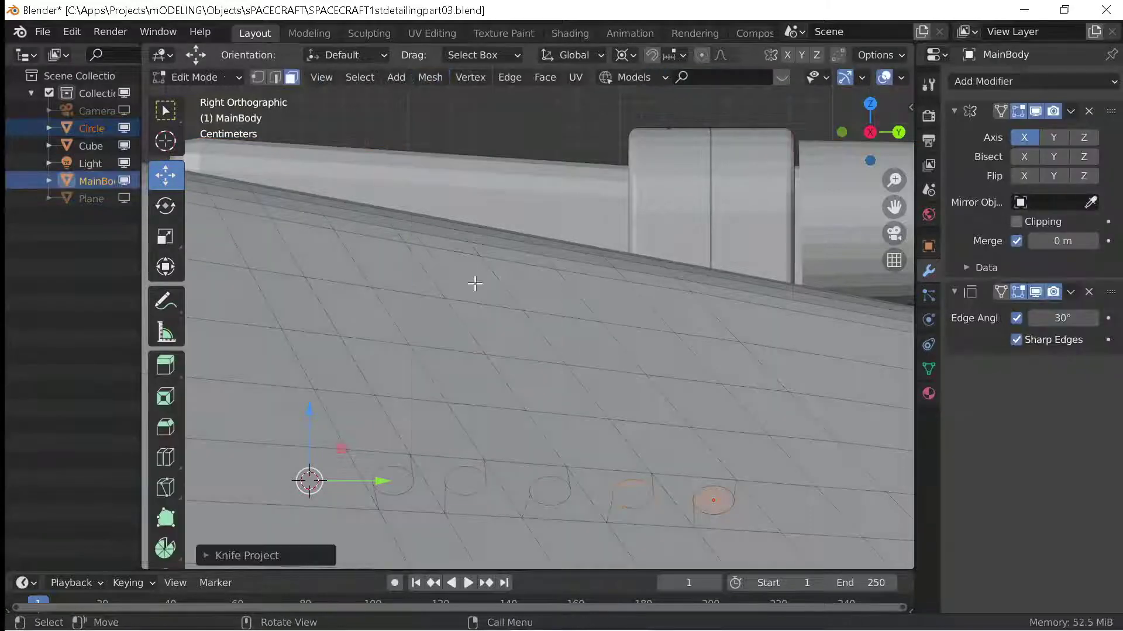
{"action": "scroll", "coordinate": [474, 284], "scroll_direction": "down", "scroll_amount": 2}
Move the Circle further right along the hull side to a fresh area.
{"action": "middle_click_drag", "start_coordinate": [612, 391], "coordinate": [547, 444], "text": "shift"}
{"action": "key", "text": "Tab"}
{"action": "left_click", "coordinate": [517, 439]}
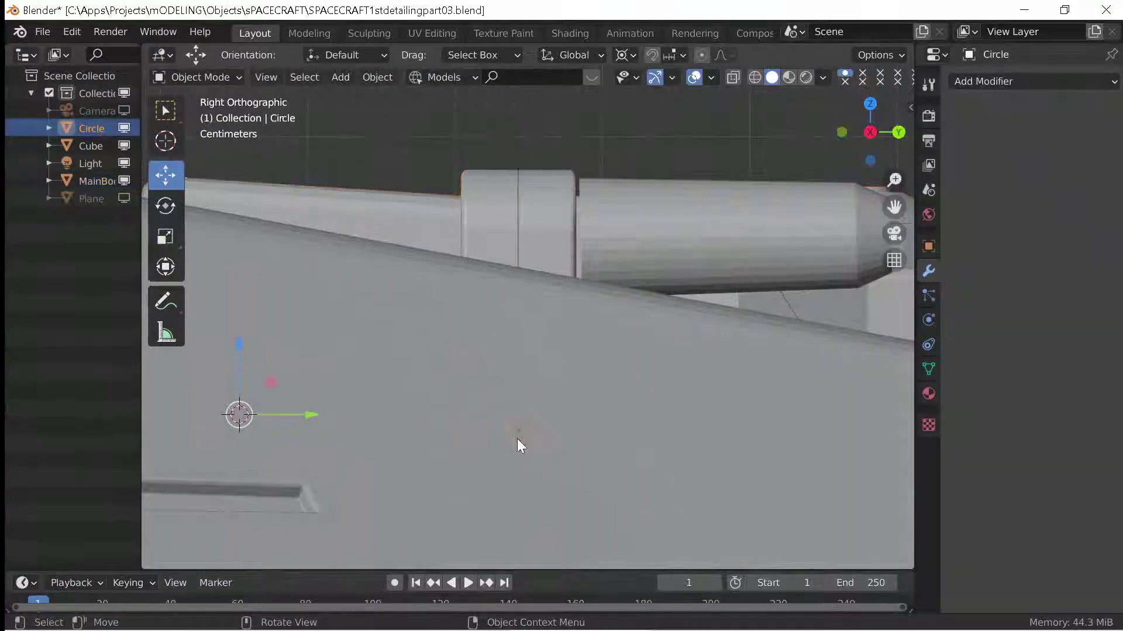
{"action": "key", "text": "g"}
{"action": "left_click", "coordinate": [562, 445]}
{"action": "left_click", "coordinate": [460, 428]}
{"action": "key", "text": "Tab"}
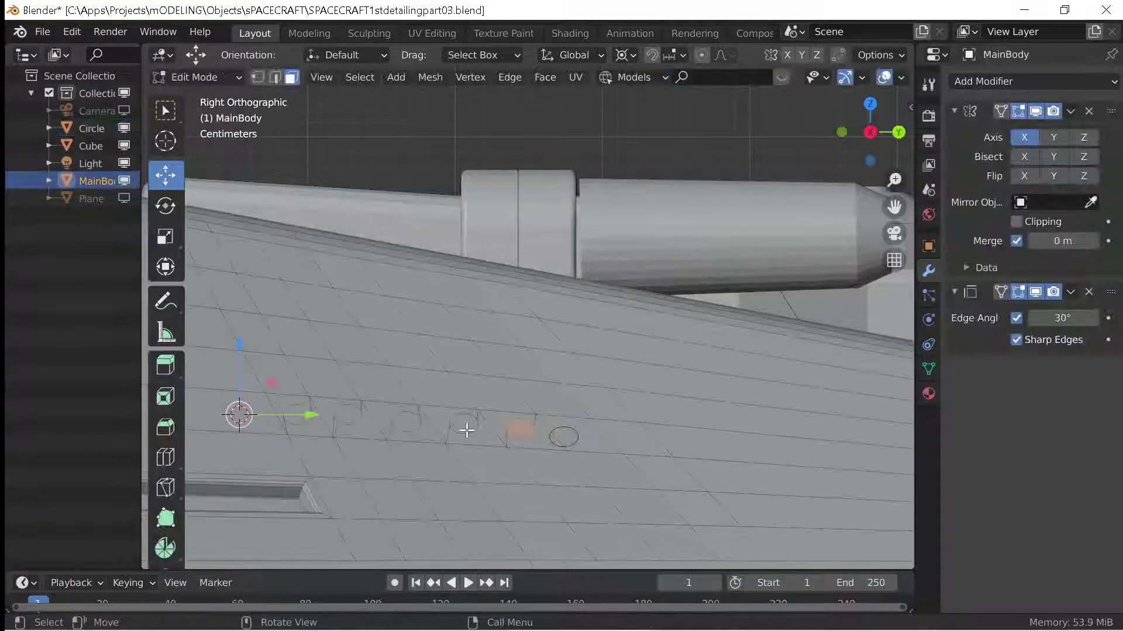
{"action": "key", "text": "Tab"}
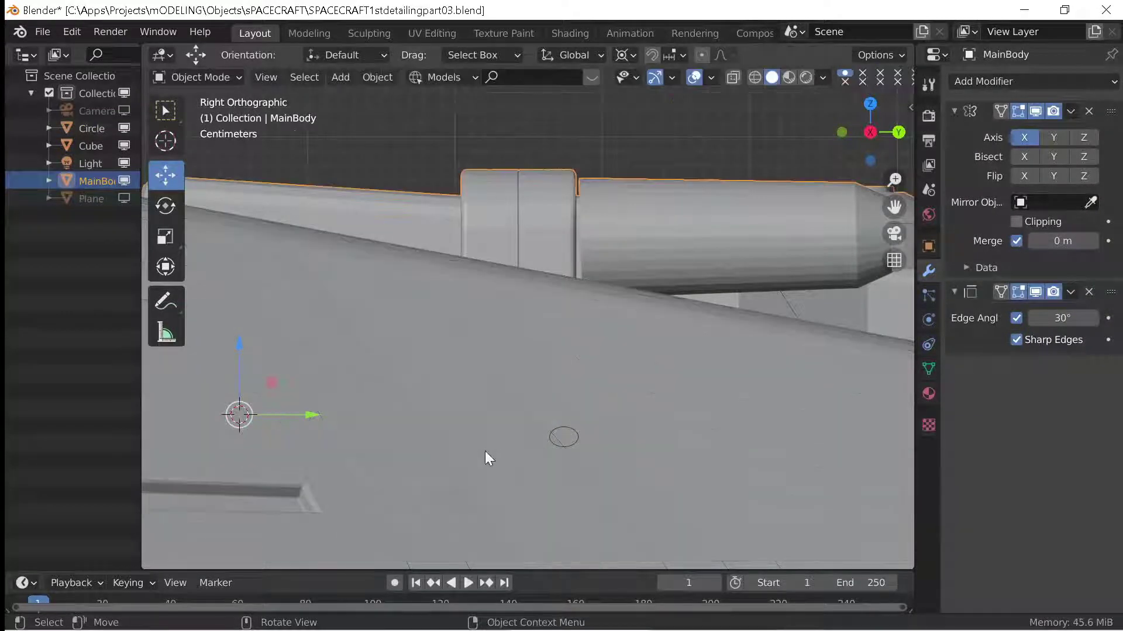
{"action": "key", "text": "Tab"}
{"action": "key", "text": "Tab"}
{"action": "left_click", "coordinate": [485, 451]}
{"action": "left_click", "coordinate": [485, 451]}
{"action": "key", "text": "Tab"}
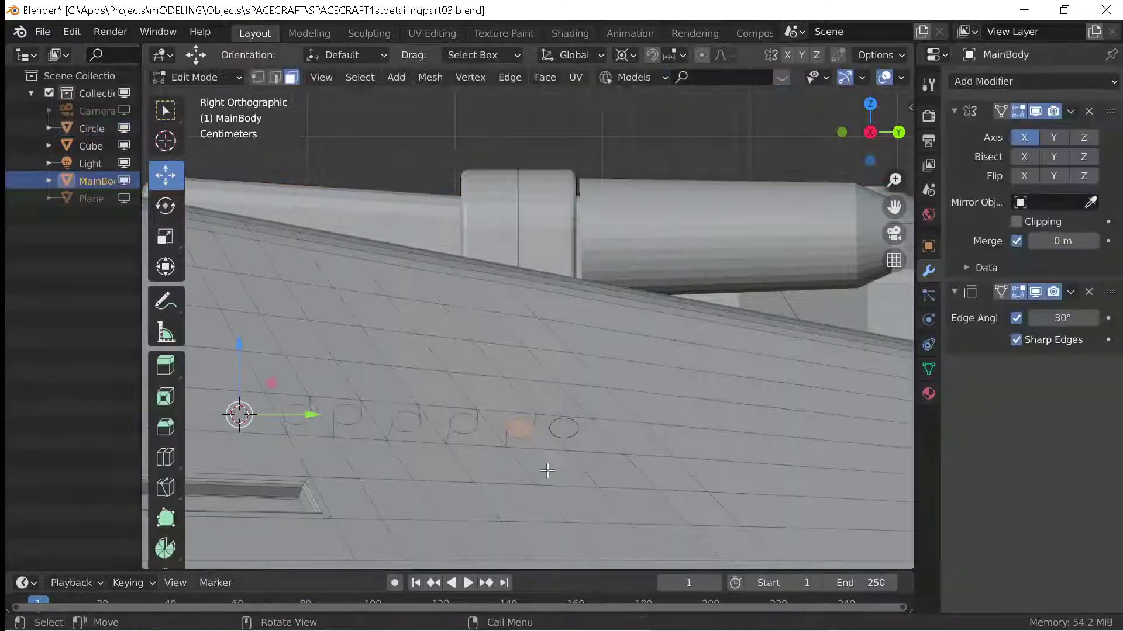
{"action": "key", "text": "Tab"}
Slide the Circle about 1 cm further along the hull.
{"action": "left_click", "coordinate": [563, 428]}
{"action": "left_click_drag", "start_coordinate": [312, 415], "coordinate": [313, 417]}
{"action": "left_click", "coordinate": [643, 536]}
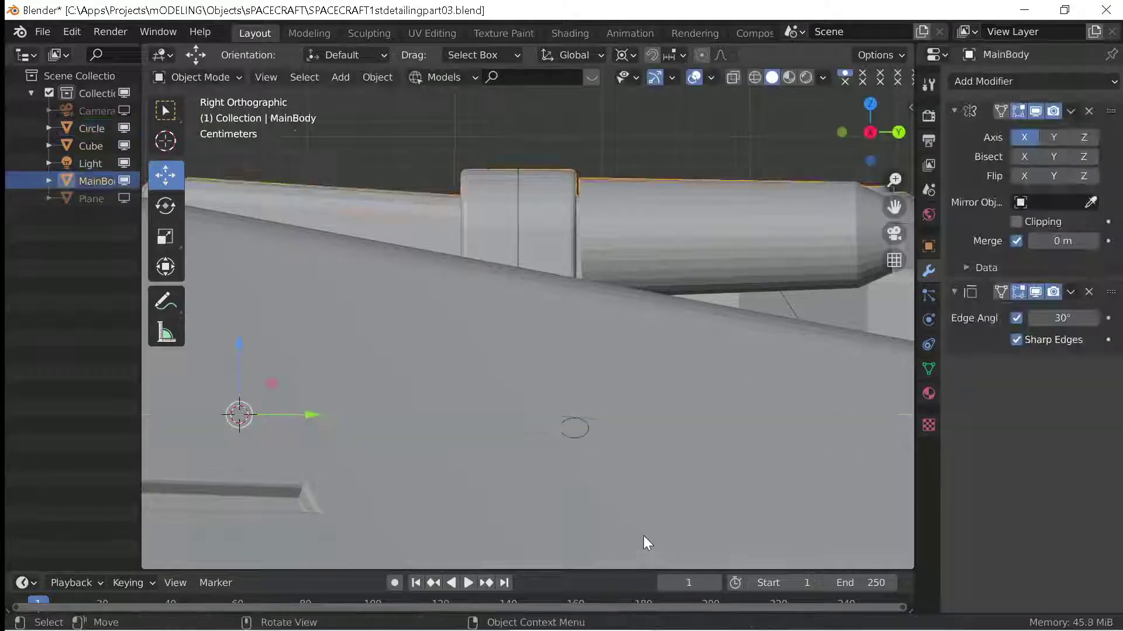
{"action": "left_click", "coordinate": [567, 436]}
{"action": "left_click", "coordinate": [605, 406]}
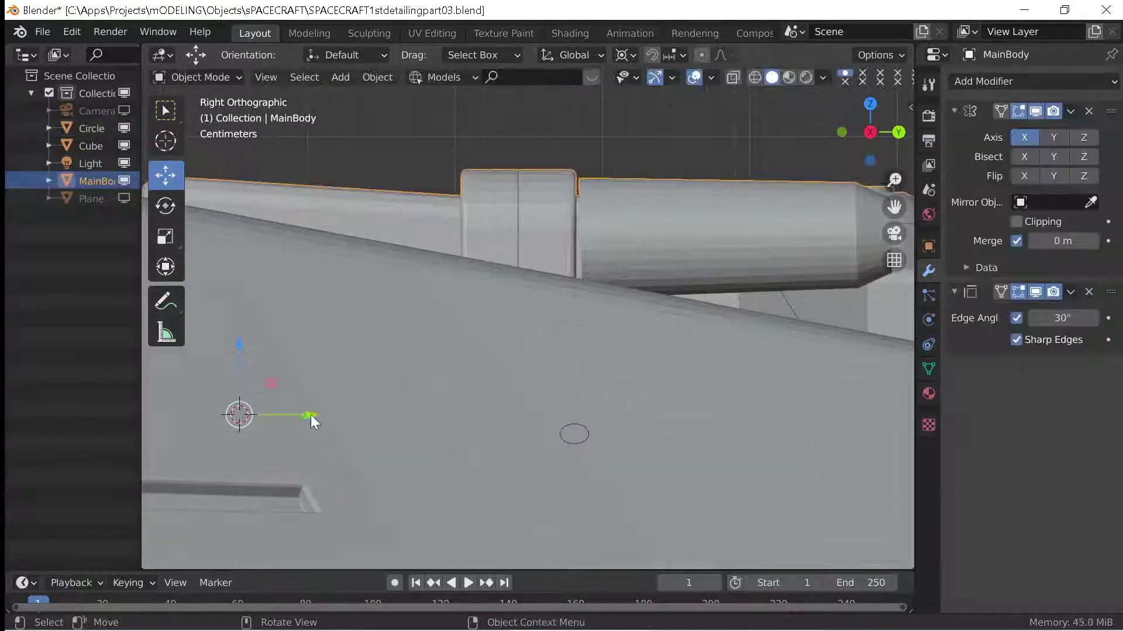
{"action": "left_click", "coordinate": [574, 425]}
{"action": "left_click_drag", "start_coordinate": [308, 412], "coordinate": [333, 427]}
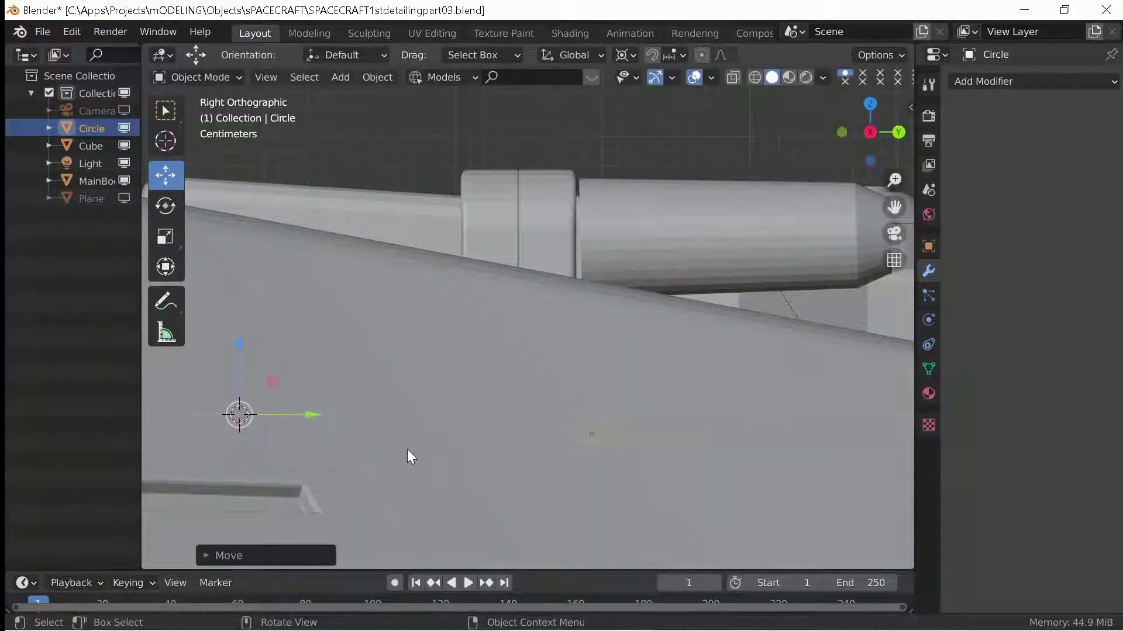
{"action": "left_click", "coordinate": [412, 436]}
{"action": "key", "text": "Tab"}
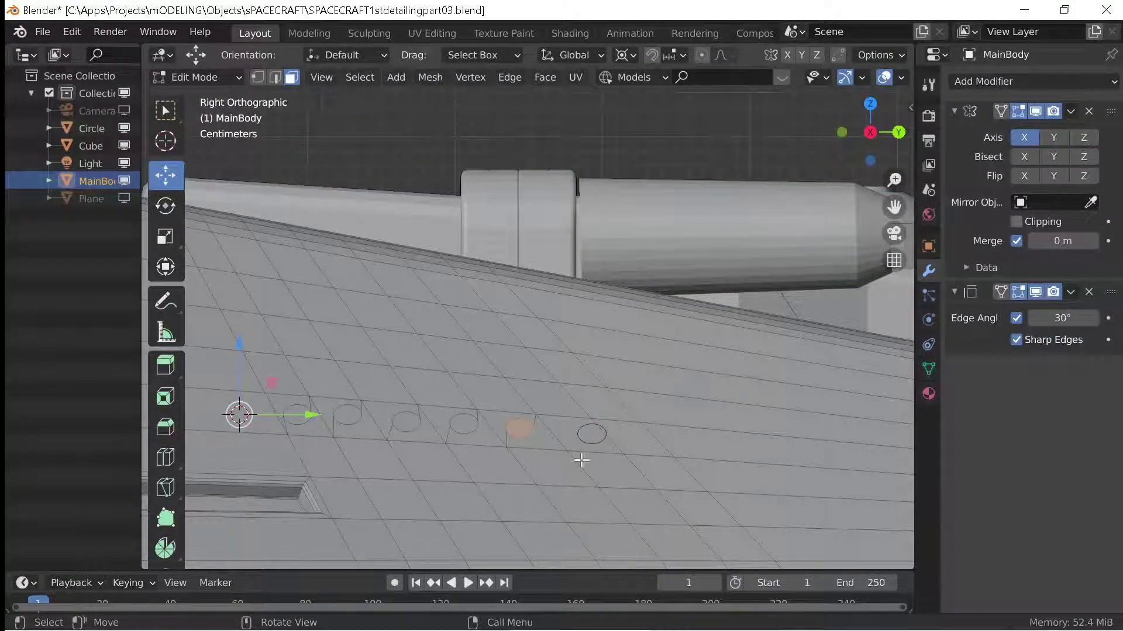
{"action": "key", "text": "Tab"}
Select Circle then MainBody and knife-project another circular outline into the hull.
{"action": "left_click", "coordinate": [579, 429]}
{"action": "left_click", "coordinate": [529, 482]}
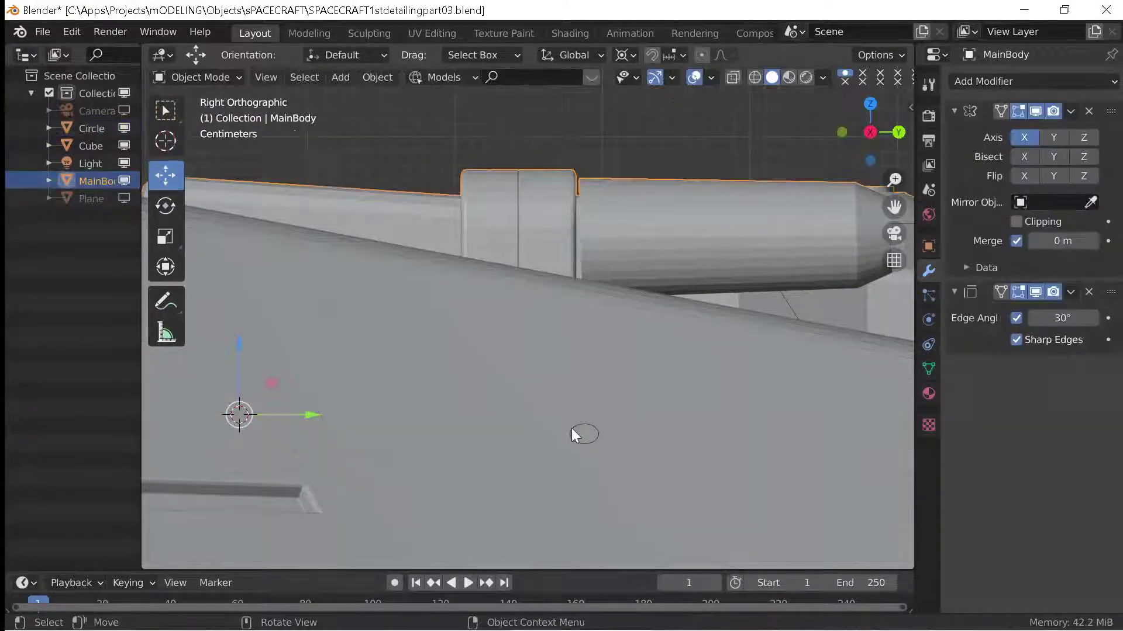
{"action": "left_click", "coordinate": [578, 432]}
{"action": "left_click", "coordinate": [529, 479]}
{"action": "key", "text": "Tab"}
{"action": "key", "text": "Tab"}
{"action": "left_click", "coordinate": [587, 435]}
{"action": "left_click", "coordinate": [368, 239], "text": "shift"}
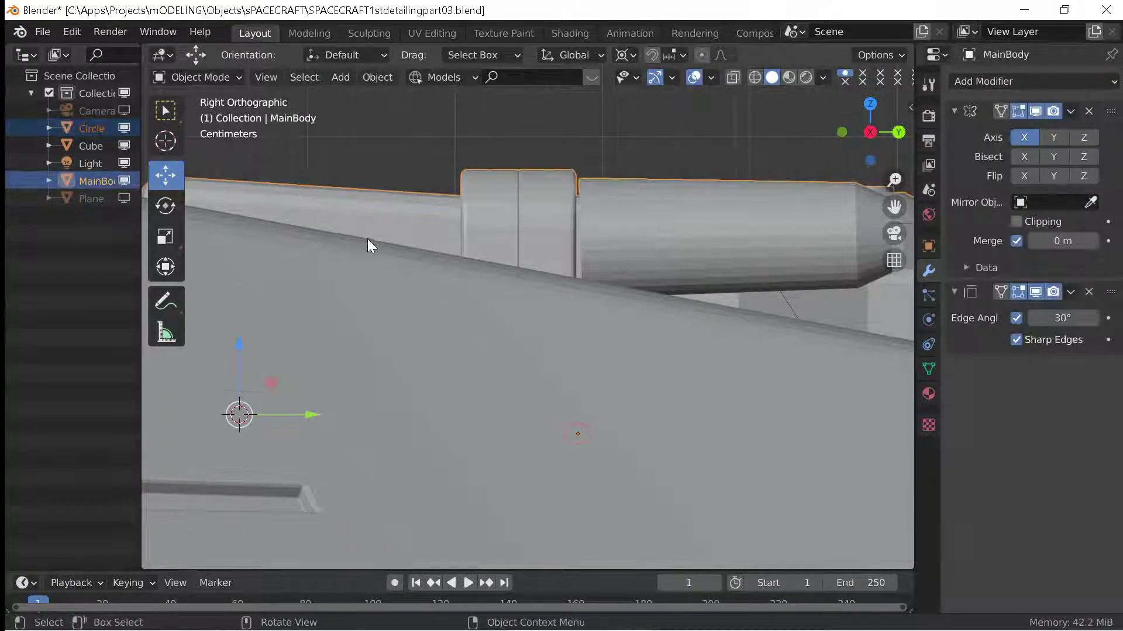
{"action": "key", "text": "Tab"}
{"action": "left_click", "coordinate": [425, 77]}
{"action": "left_click", "coordinate": [474, 276]}
{"action": "key", "text": "Tab"}
Move the Circle to its next position beside the earlier cuts.
{"action": "scroll", "coordinate": [643, 414], "scroll_direction": "up", "scroll_amount": 2}
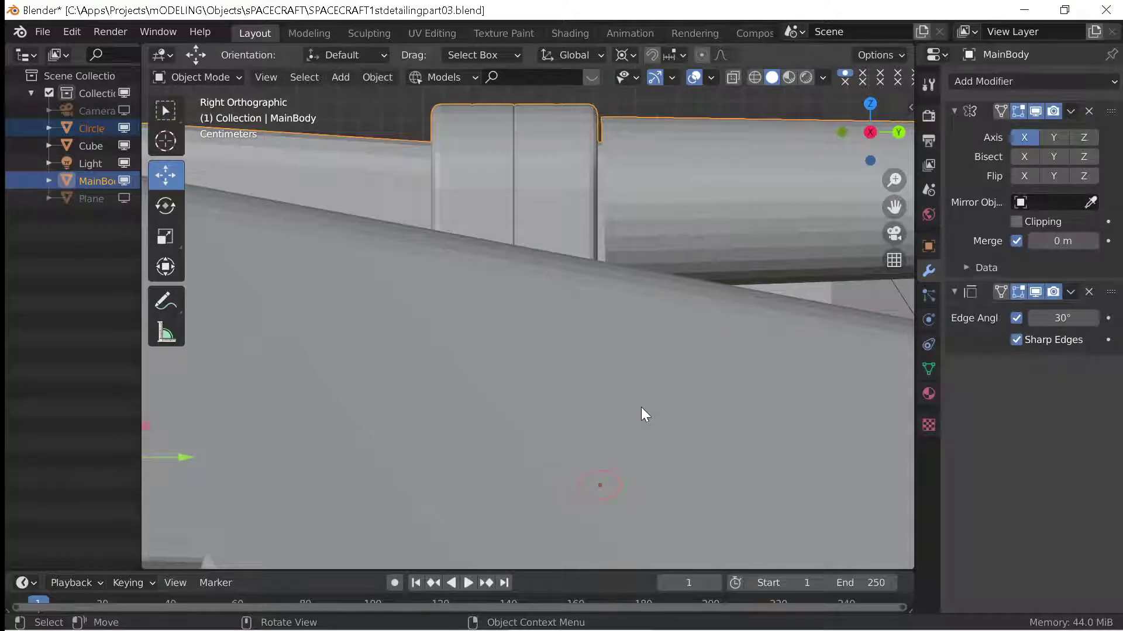
{"action": "scroll", "coordinate": [644, 414], "scroll_direction": "down", "scroll_amount": 1}
{"action": "scroll", "coordinate": [657, 403], "scroll_direction": "down", "scroll_amount": 2}
{"action": "key", "text": "Tab"}
{"action": "key", "text": "Tab"}
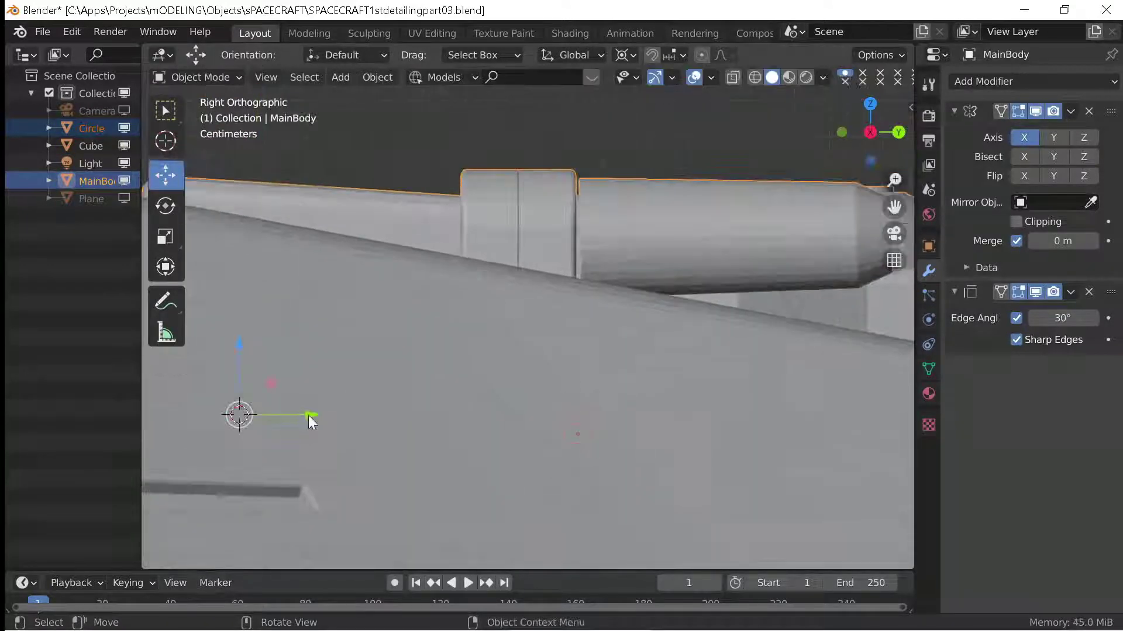
{"action": "left_click", "coordinate": [227, 462]}
{"action": "key", "text": "g"}
{"action": "left_click", "coordinate": [469, 477]}
{"action": "key", "text": "Tab"}
{"action": "key", "text": "Tab"}
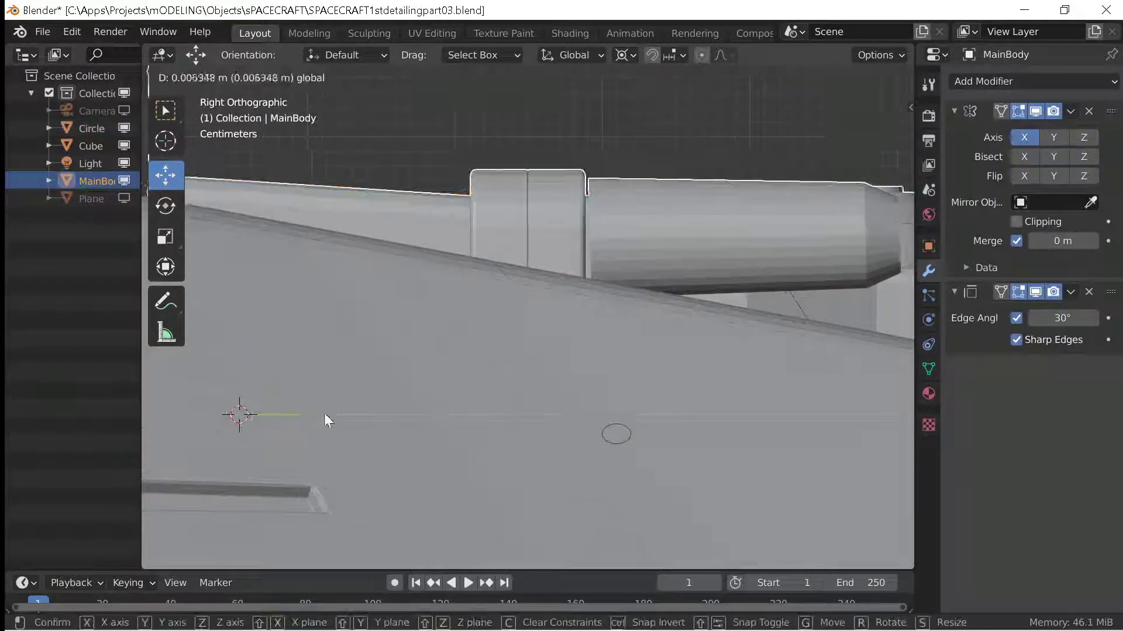
{"action": "left_click", "coordinate": [381, 433]}
{"action": "key", "text": "g"}
{"action": "left_click", "coordinate": [448, 455]}
{"action": "left_click", "coordinate": [661, 473]}
{"action": "key", "text": "g"}
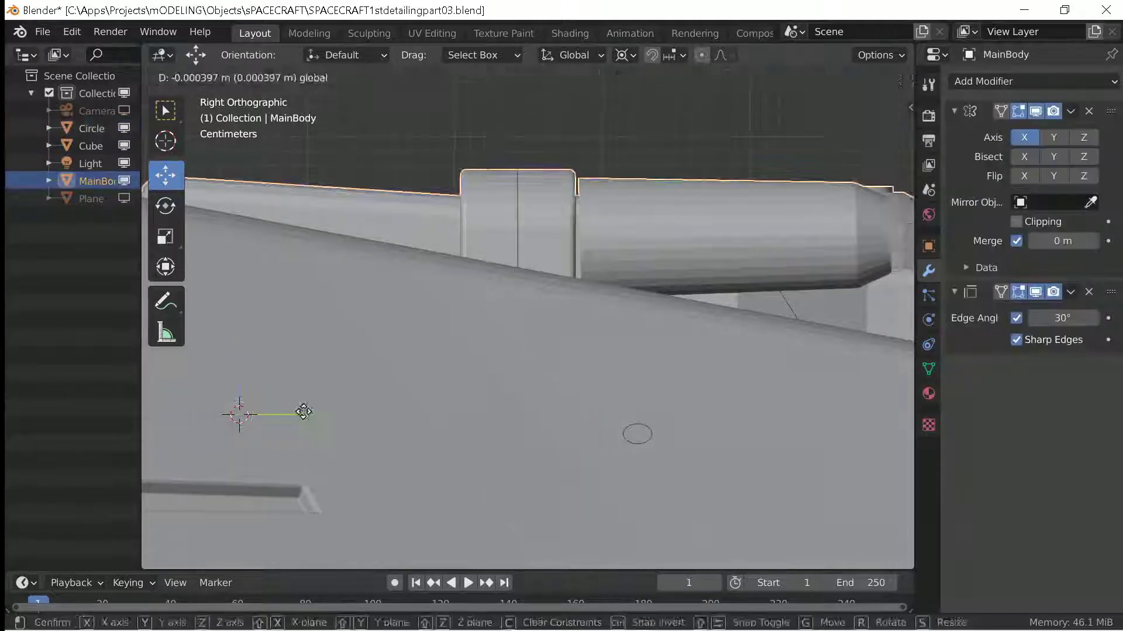
{"action": "left_click", "coordinate": [643, 429]}
Fine-tune the Circle's sideways and vertical placement on the hull.
{"action": "left_click", "coordinate": [631, 427]}
{"action": "left_click_drag", "start_coordinate": [310, 416], "coordinate": [298, 414]}
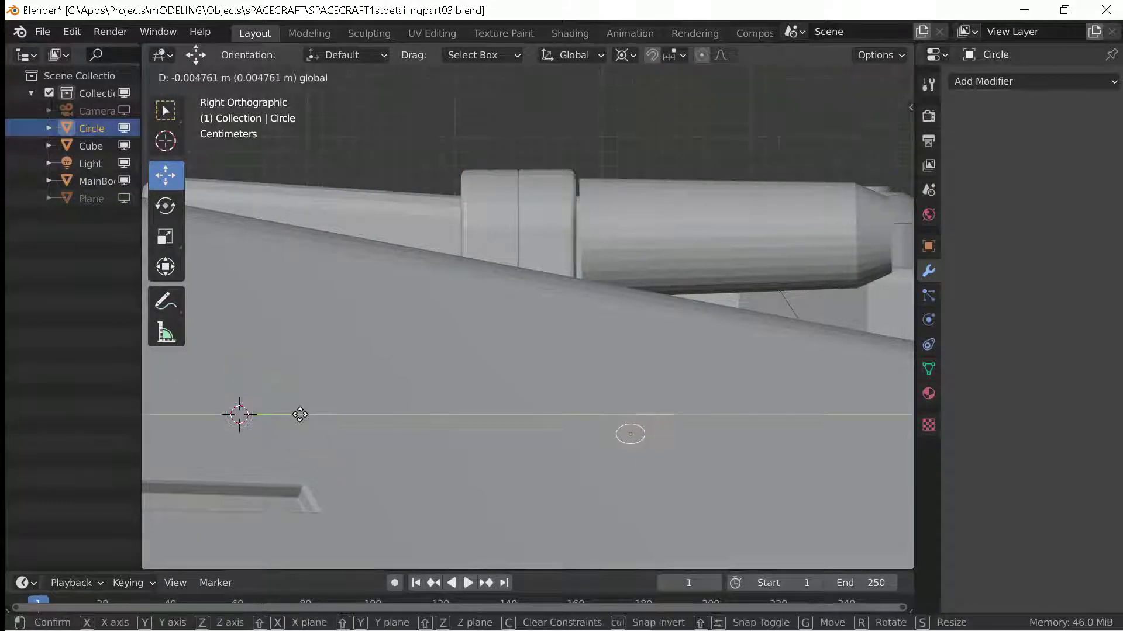
{"action": "left_click_drag", "start_coordinate": [237, 345], "coordinate": [247, 375]}
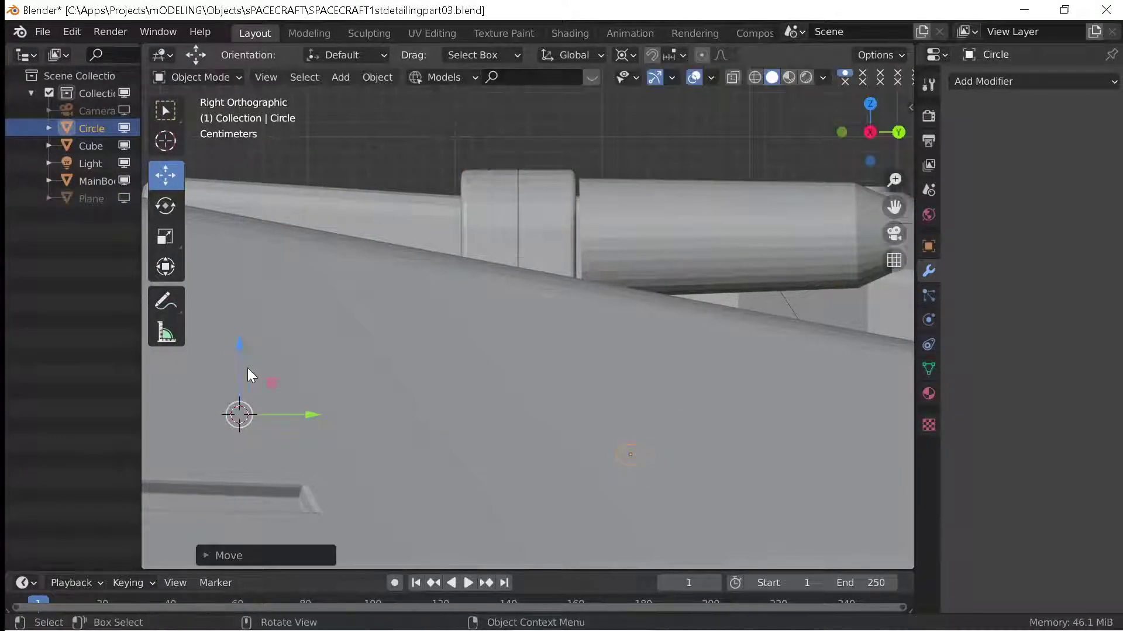
{"action": "key", "text": "Tab"}
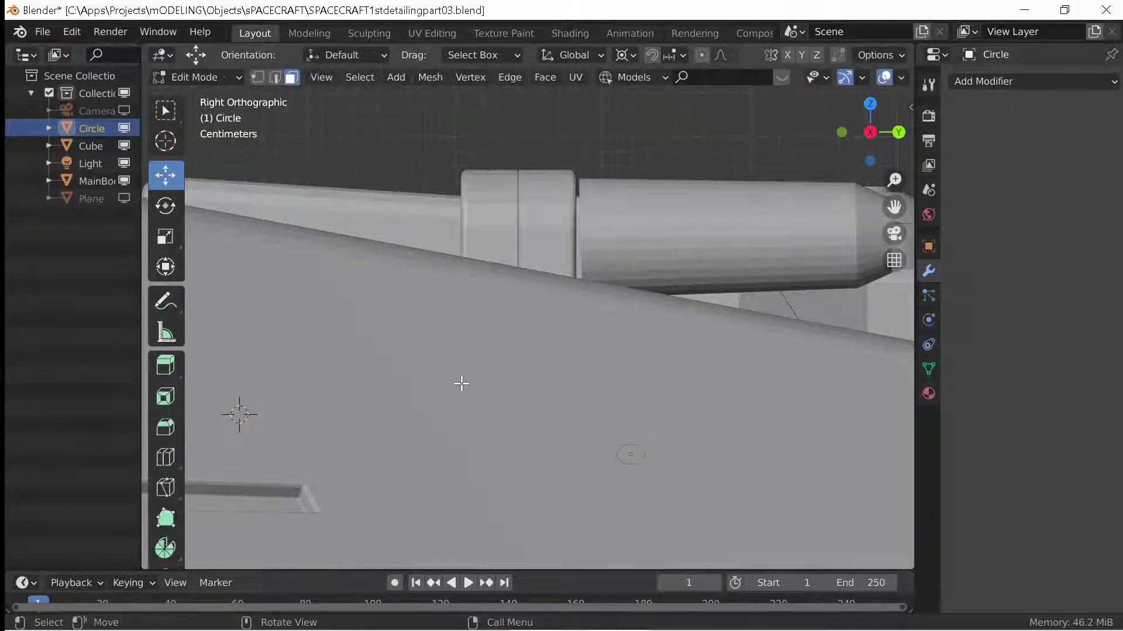
{"action": "key", "text": "Tab"}
{"action": "left_click", "coordinate": [461, 384]}
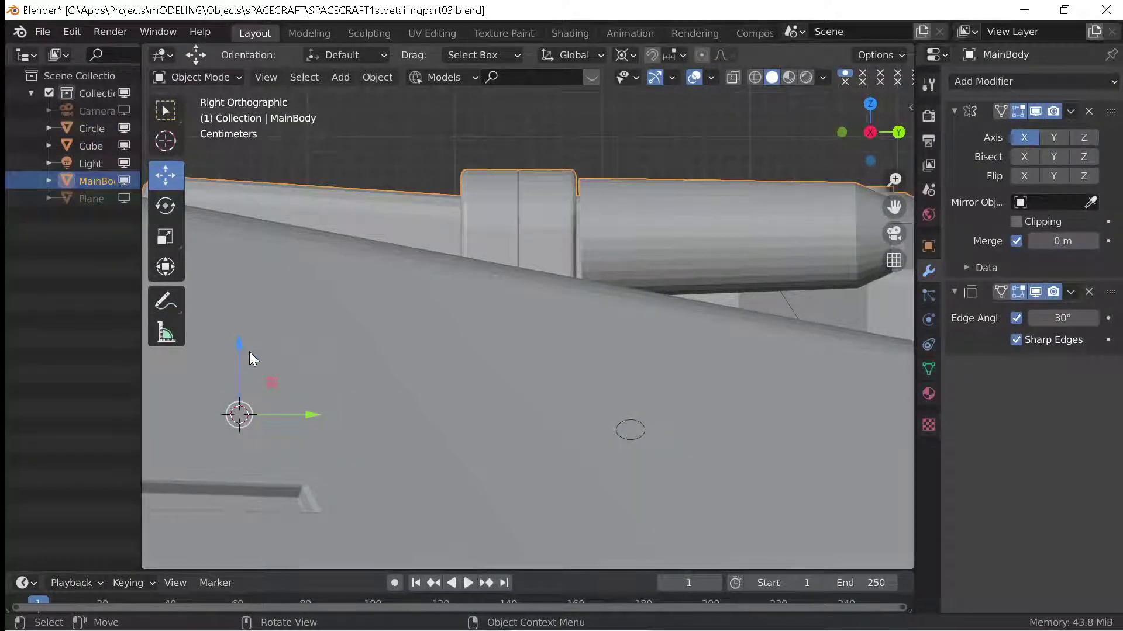
{"action": "key", "text": "Tab"}
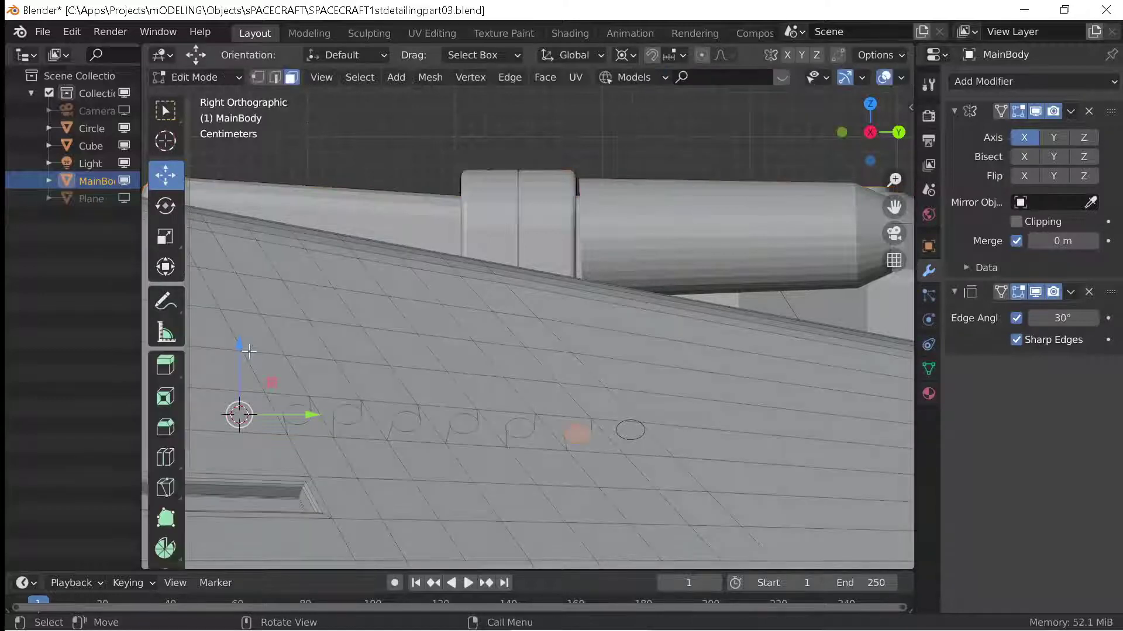
{"action": "key", "text": "Tab"}
Nudge the Circle vertically and knife-project the final circular outline onto MainBody.
{"action": "left_click", "coordinate": [642, 434]}
{"action": "left_click_drag", "start_coordinate": [241, 349], "coordinate": [240, 348]}
{"action": "left_click", "coordinate": [574, 454]}
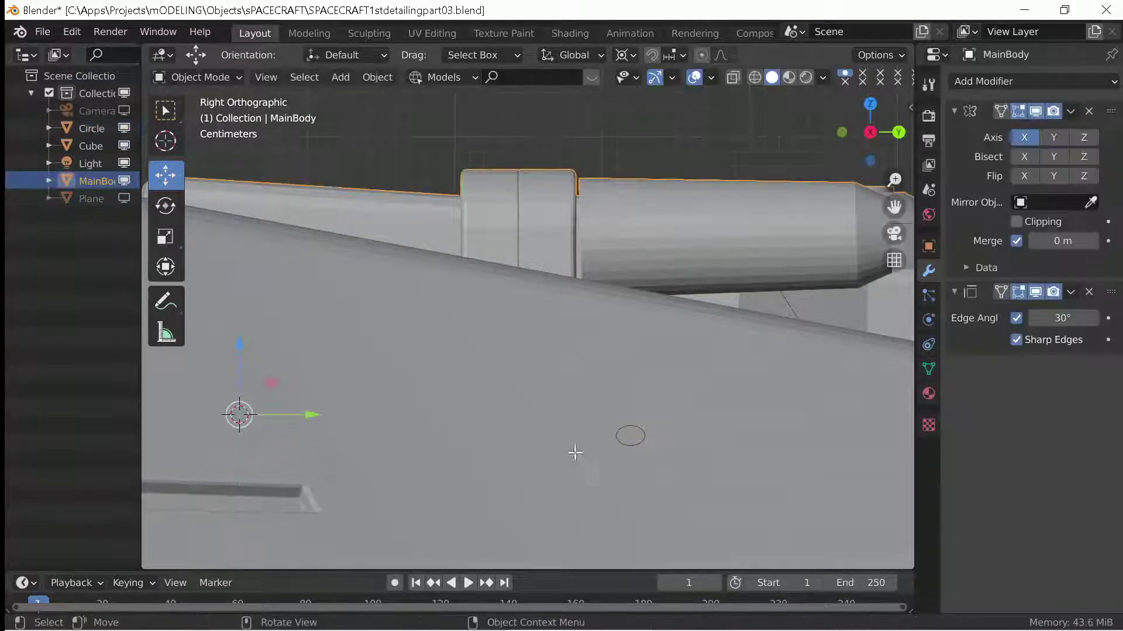
{"action": "key", "text": "Tab"}
{"action": "key", "text": "Tab"}
{"action": "left_click", "coordinate": [636, 446]}
{"action": "left_click", "coordinate": [512, 423], "text": "shift"}
{"action": "key", "text": "Tab"}
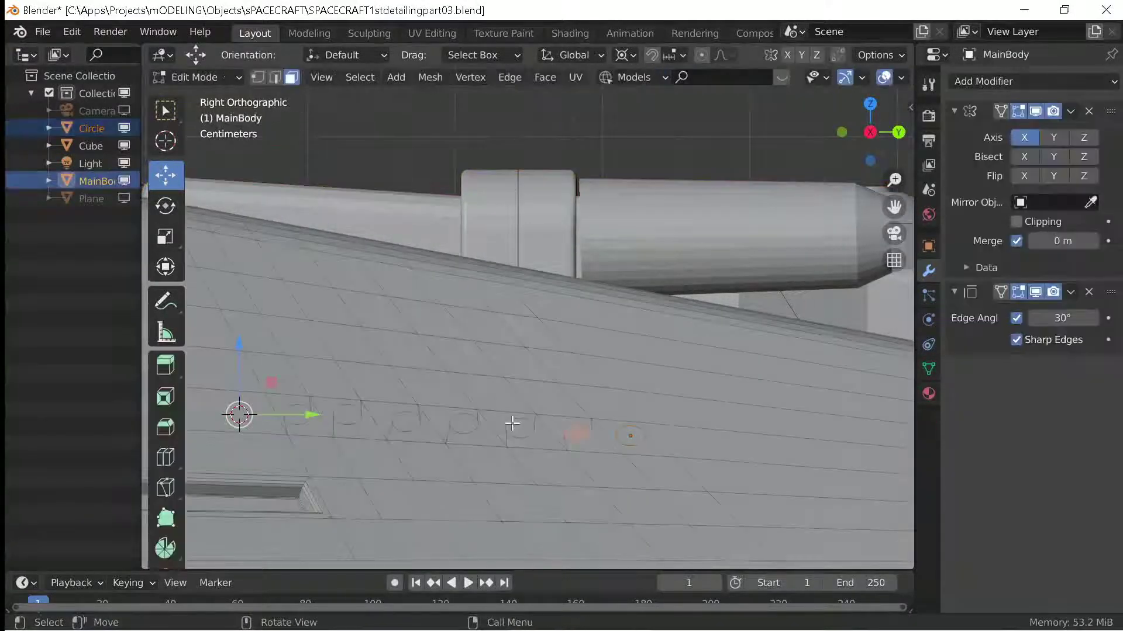
{"action": "left_click", "coordinate": [430, 77]}
{"action": "left_click", "coordinate": [451, 295]}
Delete the Circle object, leaving only the cut outlines on the hull.
{"action": "key", "text": "Tab"}
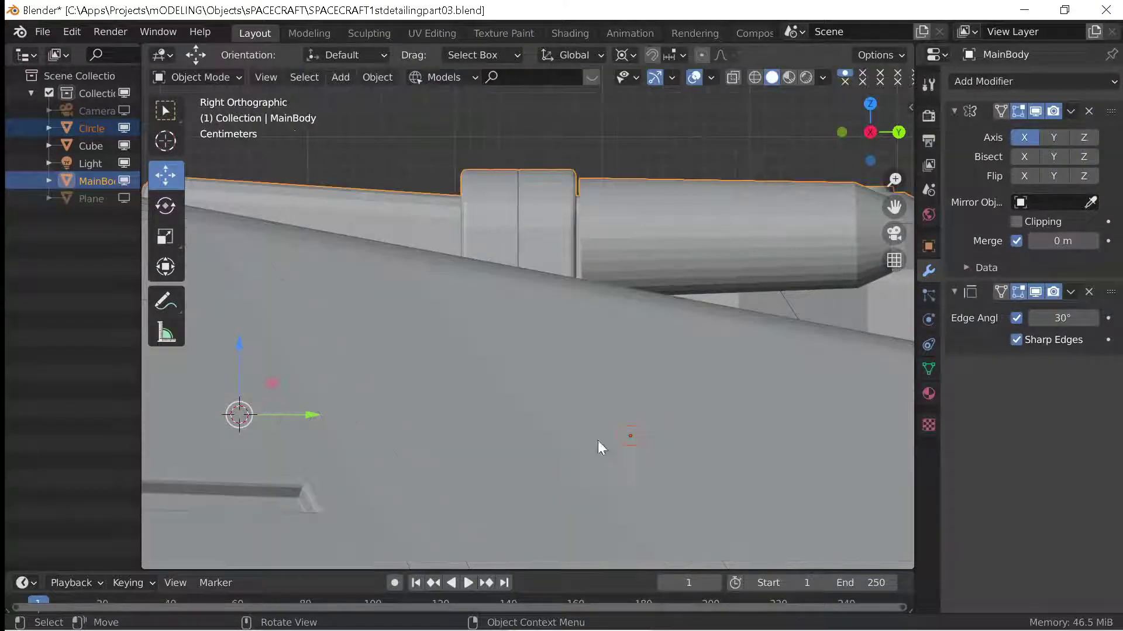
{"action": "left_click", "coordinate": [622, 437]}
{"action": "key", "text": "Delete"}
Select the circular faces on MainBody and inset them.
{"action": "left_click", "coordinate": [526, 426]}
{"action": "key", "text": "Tab"}
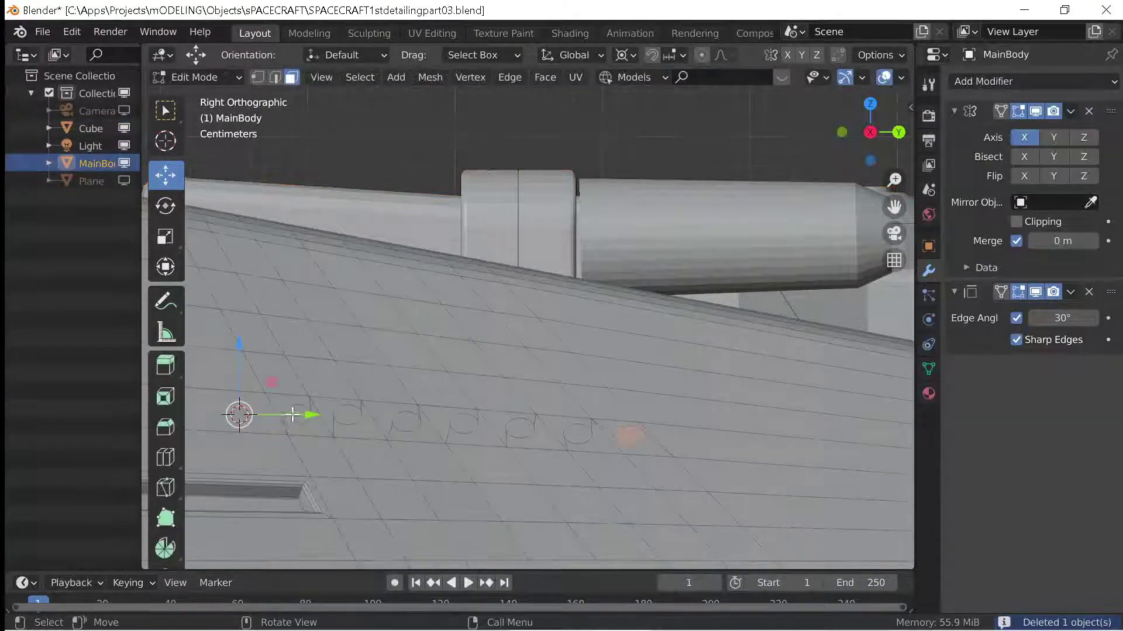
{"action": "left_click", "coordinate": [578, 434], "text": "shift"}
{"action": "scroll", "coordinate": [516, 470], "scroll_direction": "up", "scroll_amount": 3}
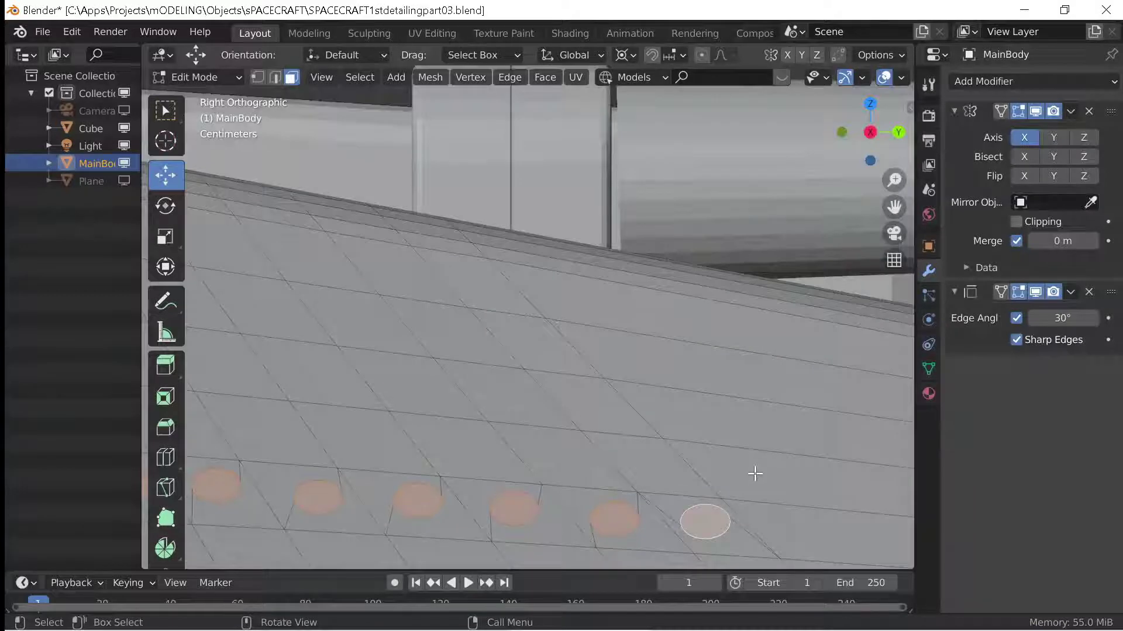
{"action": "key", "text": "i"}
{"action": "left_click", "coordinate": [700, 472]}
{"action": "scroll", "coordinate": [389, 501], "scroll_direction": "down", "scroll_amount": 2}
{"action": "scroll", "coordinate": [476, 509], "scroll_direction": "up", "scroll_amount": 2}
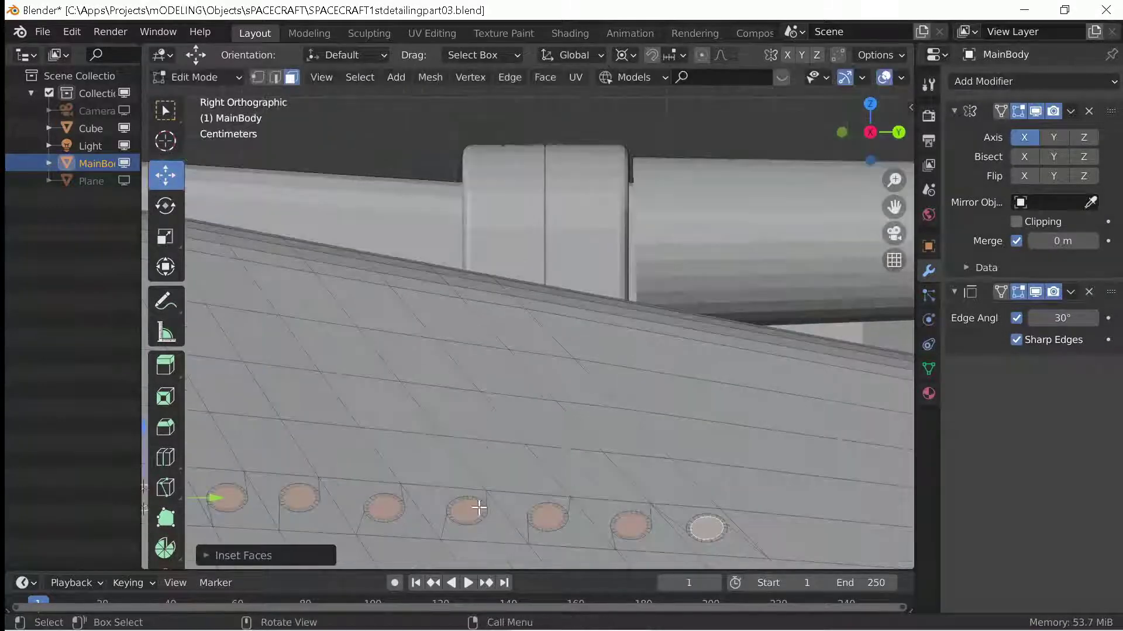
Extrude the circular faces along their normals into raised studs.
{"action": "key", "text": "alt+e"}
{"action": "left_click", "coordinate": [476, 509]}
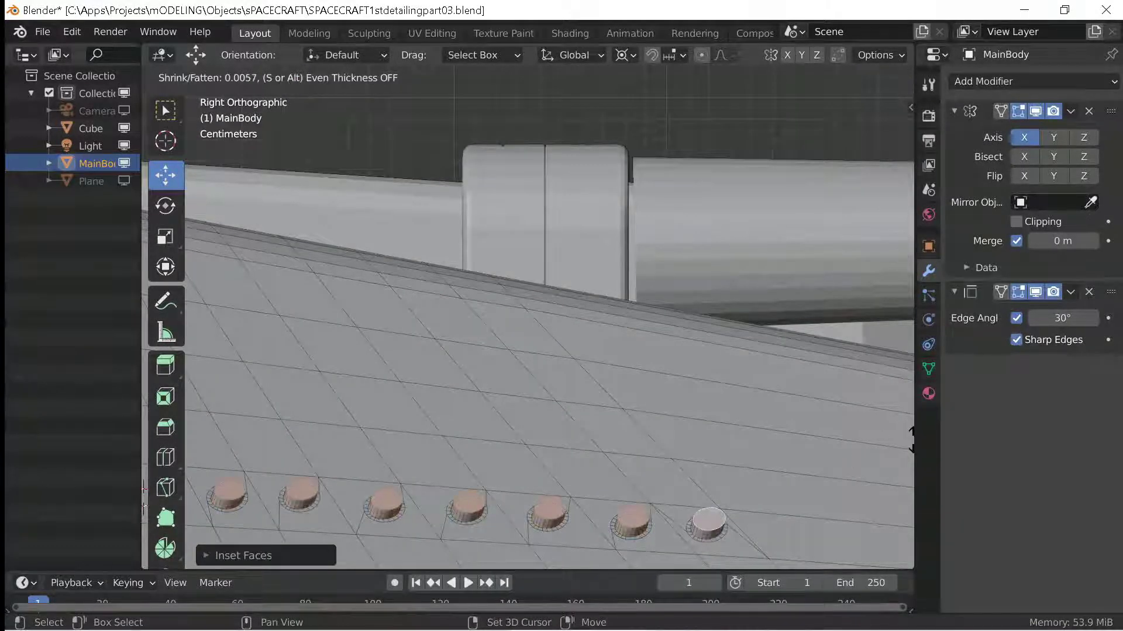
{"action": "left_click", "coordinate": [811, 507]}
{"action": "key", "text": "s"}
{"action": "right_click", "coordinate": [801, 500]}
{"action": "key", "text": "alt+s"}
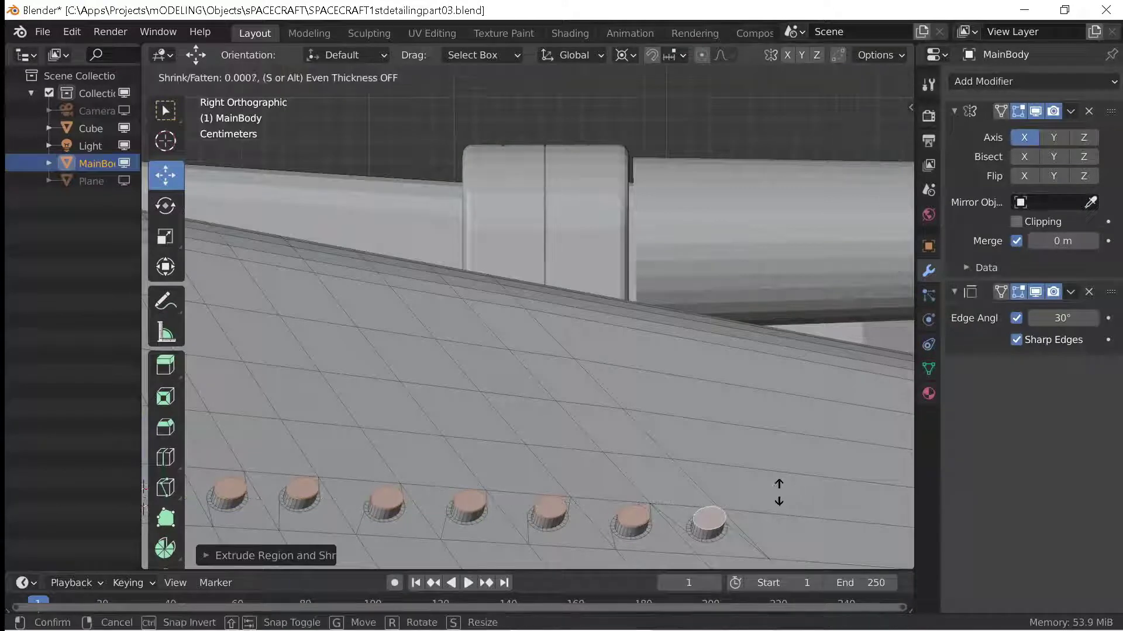
{"action": "right_click", "coordinate": [295, 489]}
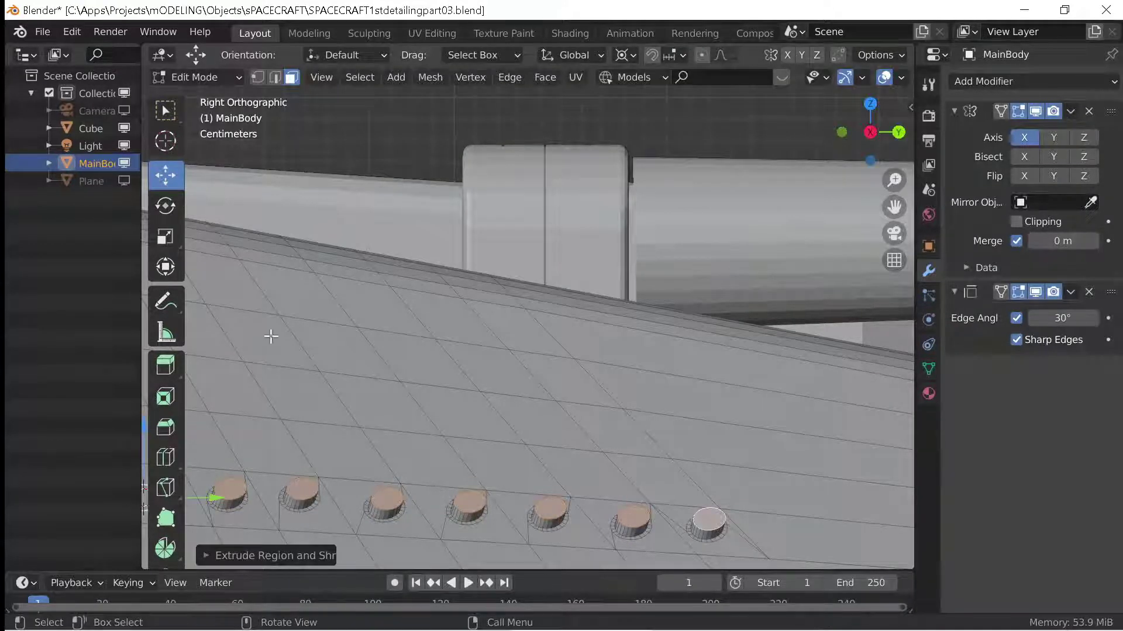
{"action": "scroll", "coordinate": [270, 336], "scroll_direction": "down", "scroll_amount": 2}
Set the pivot to Individual Origins and shrink each stud top.
{"action": "left_click", "coordinate": [624, 55]}
{"action": "left_click", "coordinate": [656, 122]}
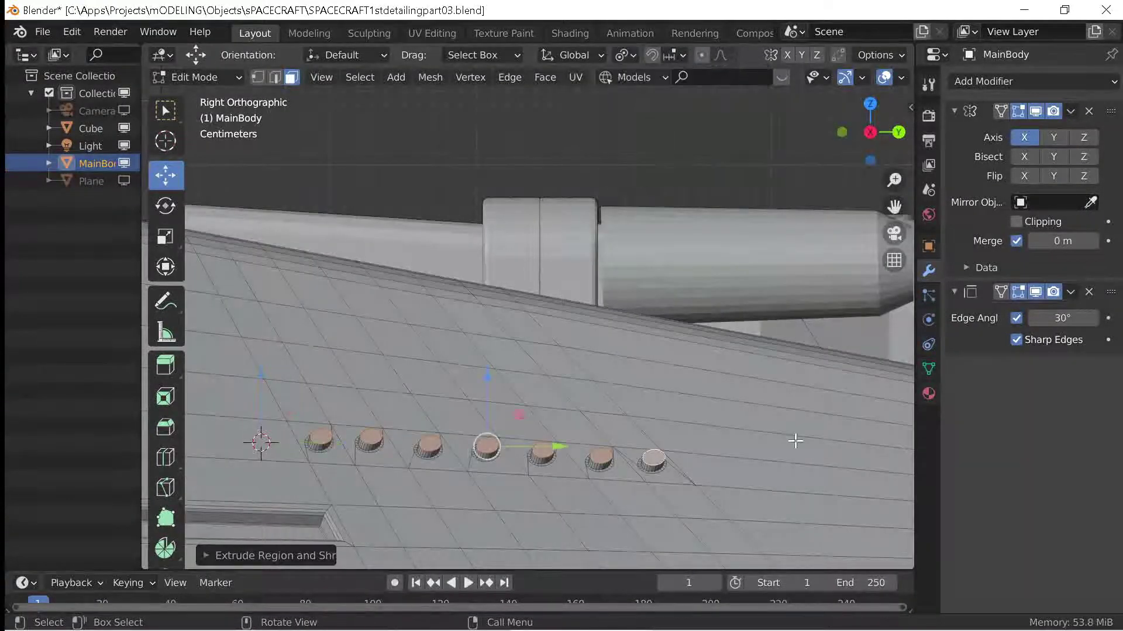
{"action": "key", "text": "s"}
{"action": "left_click", "coordinate": [893, 483]}
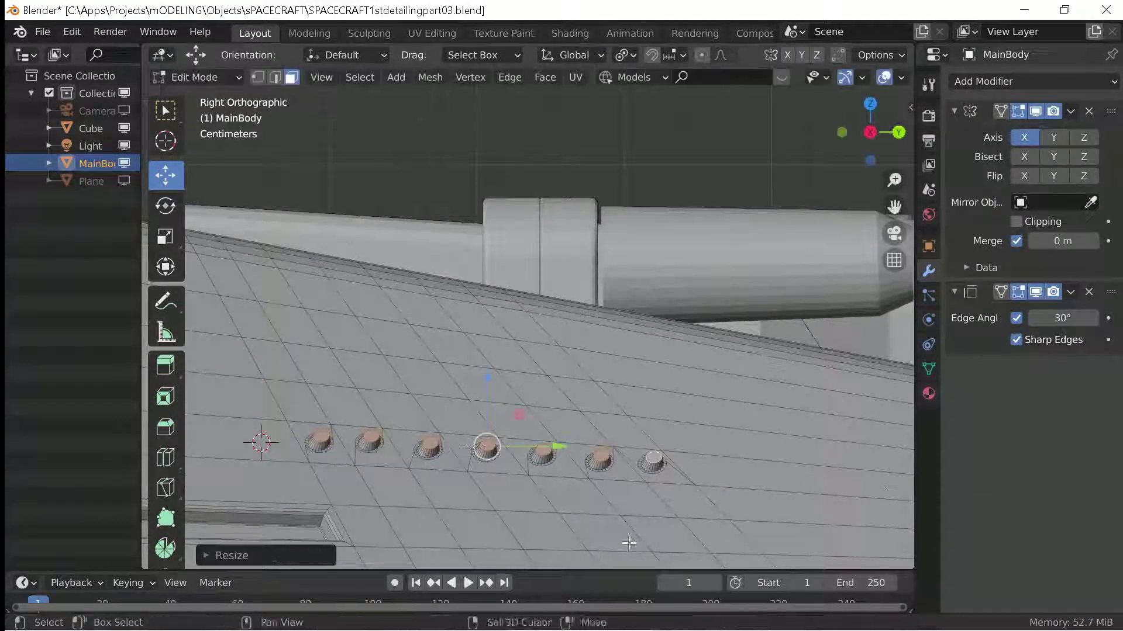
Inset the stud tops and extrude them along normals for recessed centres.
{"action": "scroll", "coordinate": [363, 476], "scroll_direction": "up", "scroll_amount": 4}
{"action": "key", "text": "i"}
{"action": "left_click", "coordinate": [703, 456]}
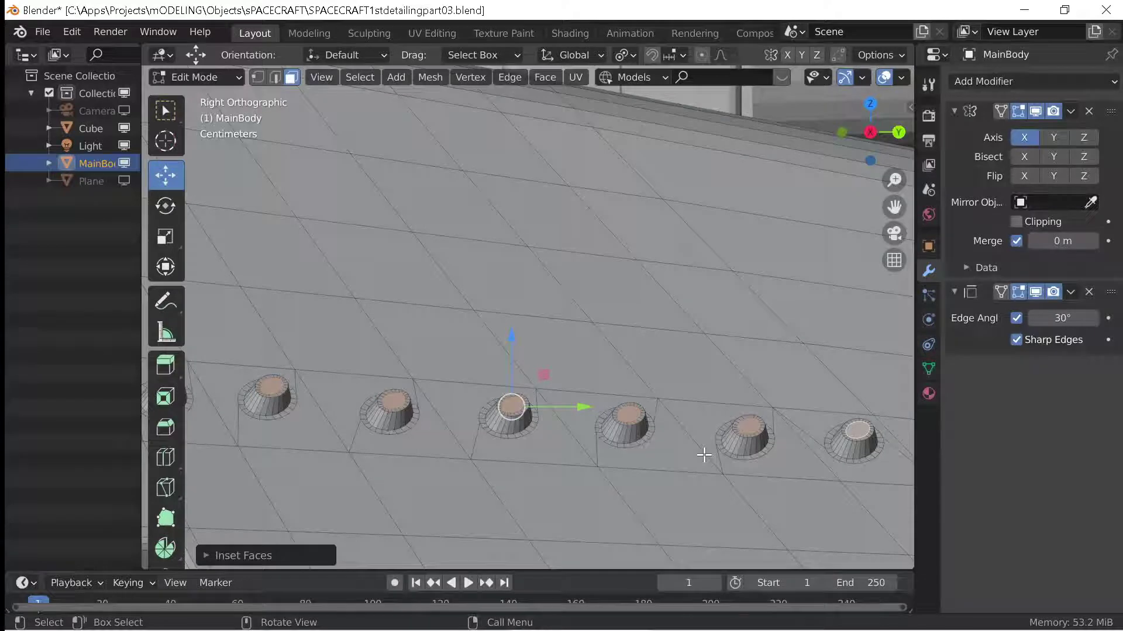
{"action": "key", "text": "alt+e"}
{"action": "left_click", "coordinate": [699, 461]}
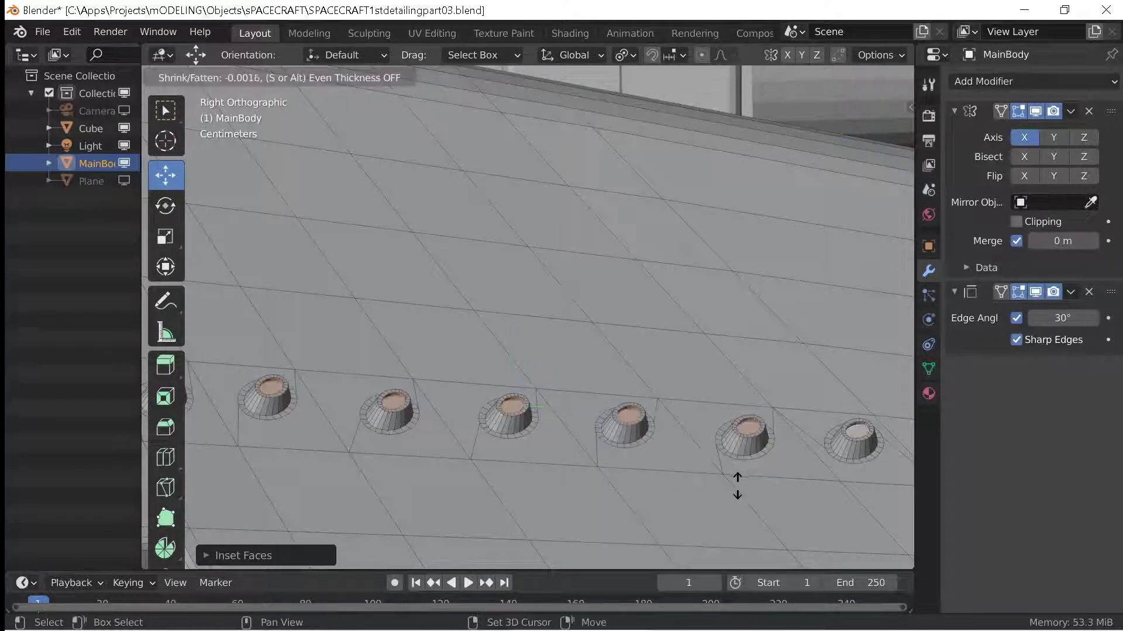
{"action": "left_click", "coordinate": [700, 502]}
Begin bevelling the selected stud edges with Ctrl+B.
{"action": "scroll", "coordinate": [532, 425], "scroll_direction": "up", "scroll_amount": 3}
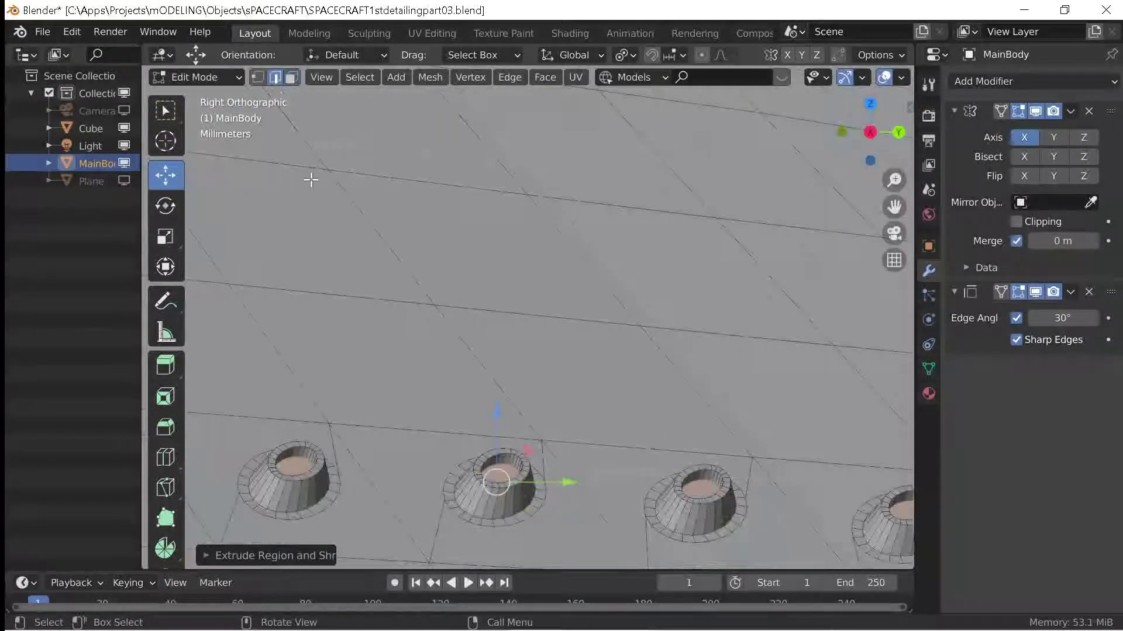
{"action": "scroll", "coordinate": [311, 180], "scroll_direction": "down", "scroll_amount": 4}
{"action": "key", "text": "ctrl+b"}
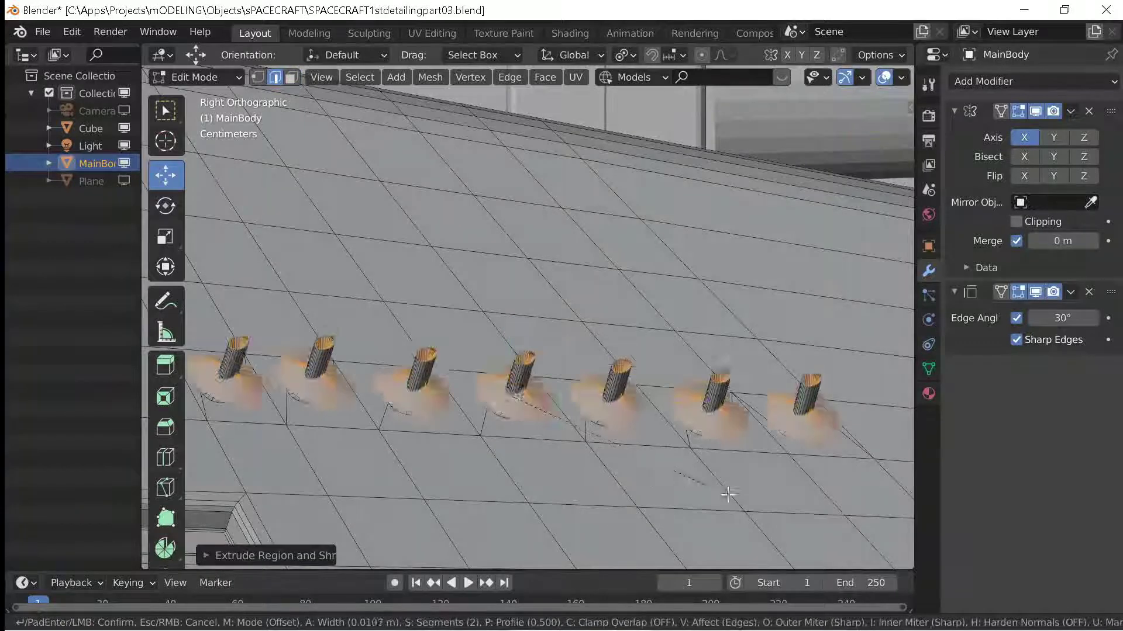
Abandon the oversized bevel on the stud edges without applying it.
{"action": "right_click", "coordinate": [661, 429]}
{"action": "key", "text": "ctrl+b"}
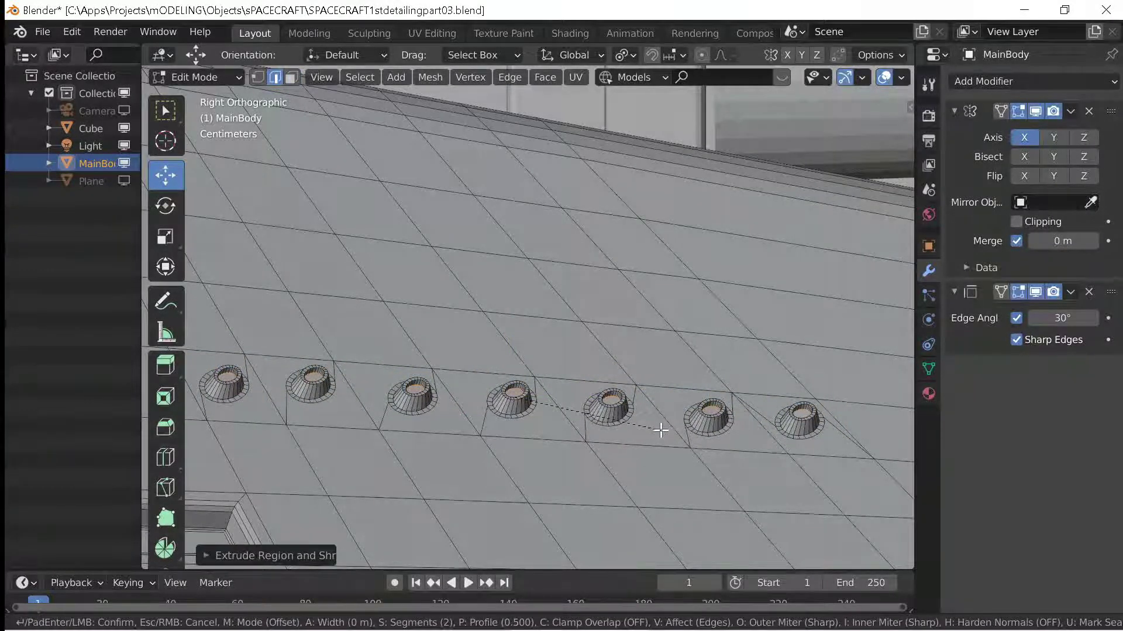
{"action": "key", "text": "Escape"}
{"action": "scroll", "coordinate": [611, 500], "scroll_direction": "up", "scroll_amount": 3}
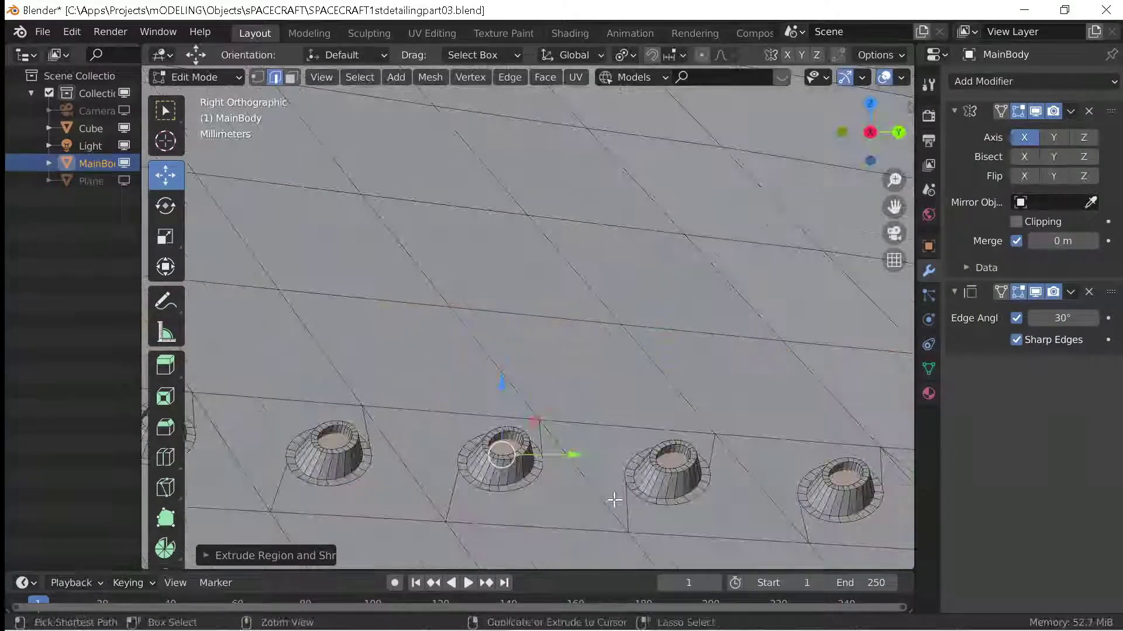
{"action": "key", "text": "ctrl+b"}
{"action": "key", "text": "Escape"}
{"action": "scroll", "coordinate": [597, 511], "scroll_direction": "up", "scroll_amount": 3}
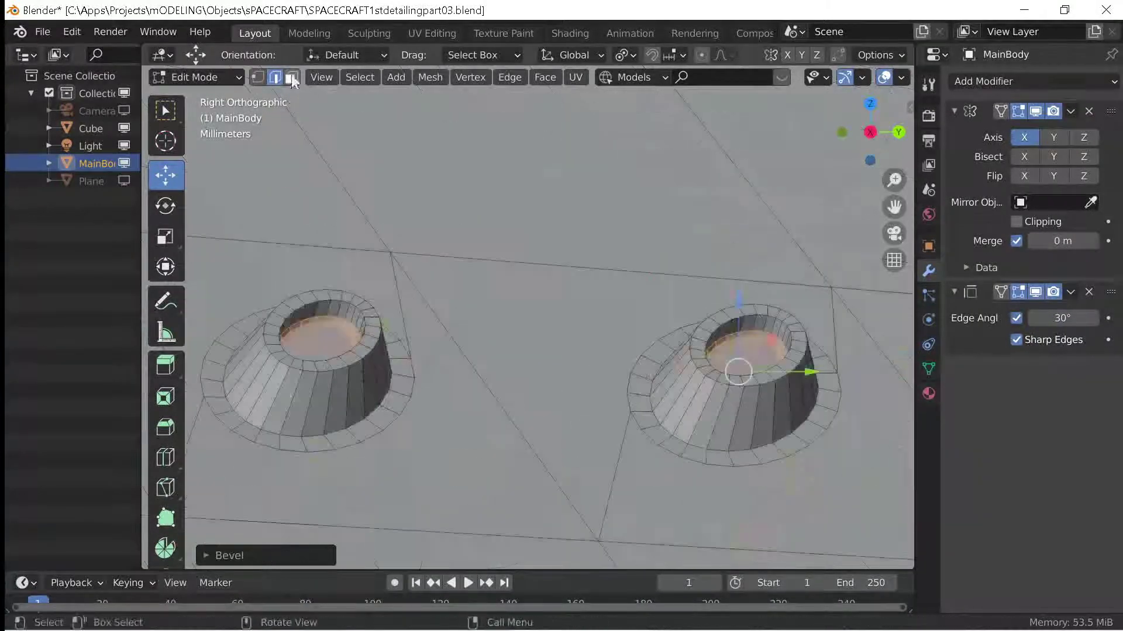
Switch to face select mode and orbit to inspect the porthole studs.
{"action": "key", "text": "3"}
{"action": "scroll", "coordinate": [271, 273], "scroll_direction": "down", "scroll_amount": 2}
{"action": "scroll", "coordinate": [325, 360], "scroll_direction": "up", "scroll_amount": 3}
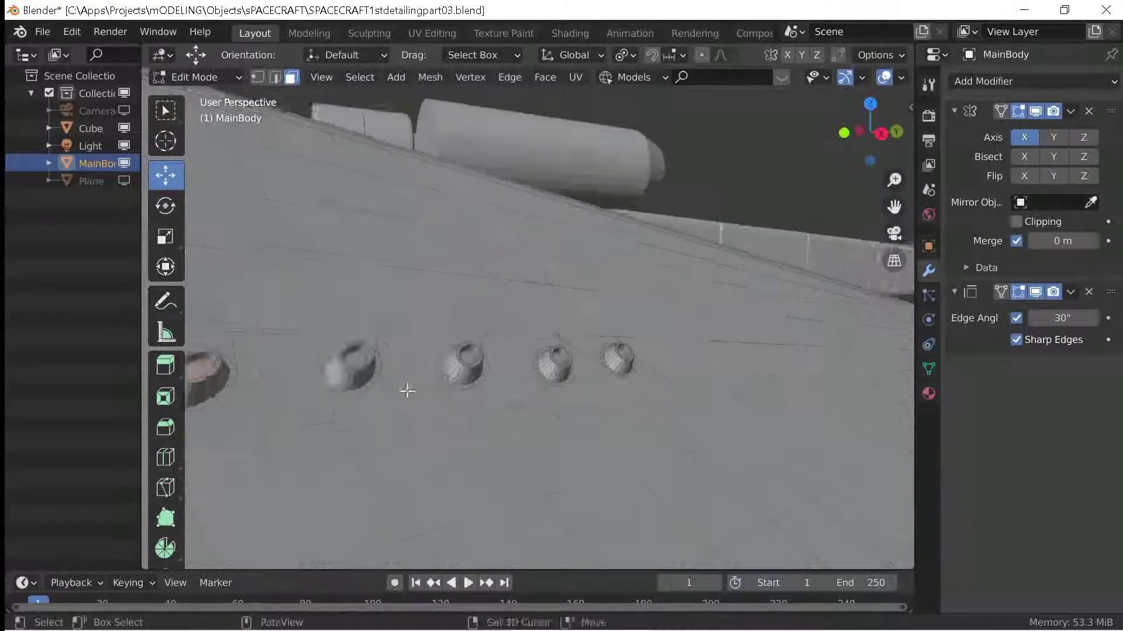
{"action": "scroll", "coordinate": [379, 401], "scroll_direction": "up", "scroll_amount": 2}
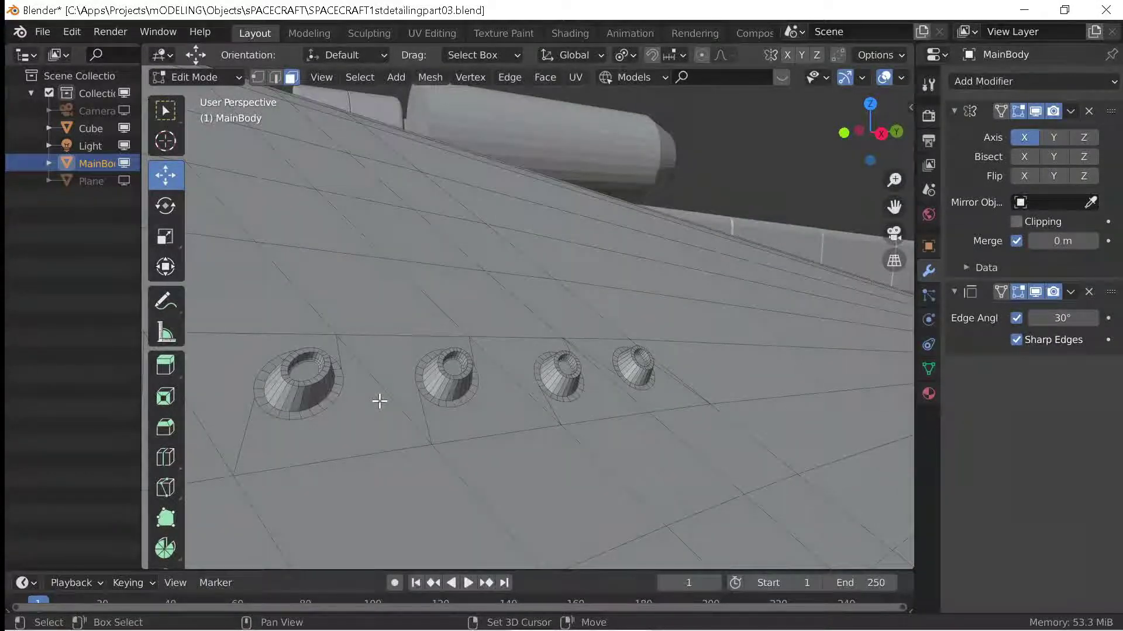
{"action": "scroll", "coordinate": [401, 258], "scroll_direction": "down", "scroll_amount": 2}
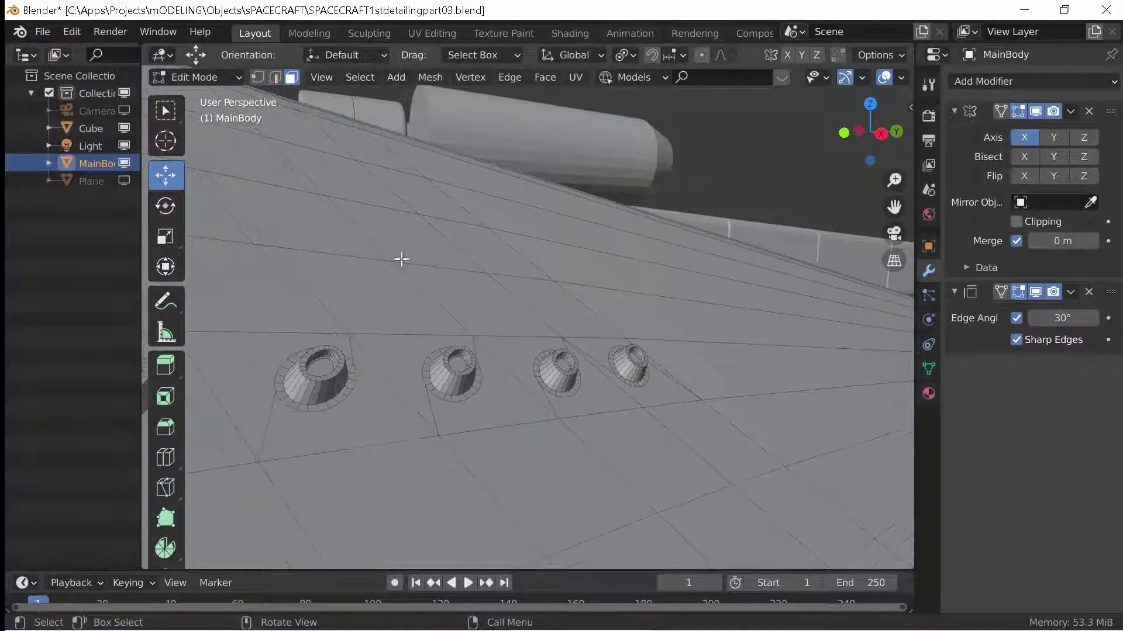
{"action": "scroll", "coordinate": [353, 468], "scroll_direction": "down", "scroll_amount": 2}
{"action": "mouse_move", "coordinate": [353, 469]}
{"action": "middle_mouse_down"}
{"action": "mouse_move", "coordinate": [258, 456]}
{"action": "mouse_move", "coordinate": [318, 526]}
{"action": "middle_mouse_up"}
{"action": "scroll", "coordinate": [290, 485], "scroll_direction": "up", "scroll_amount": 3}
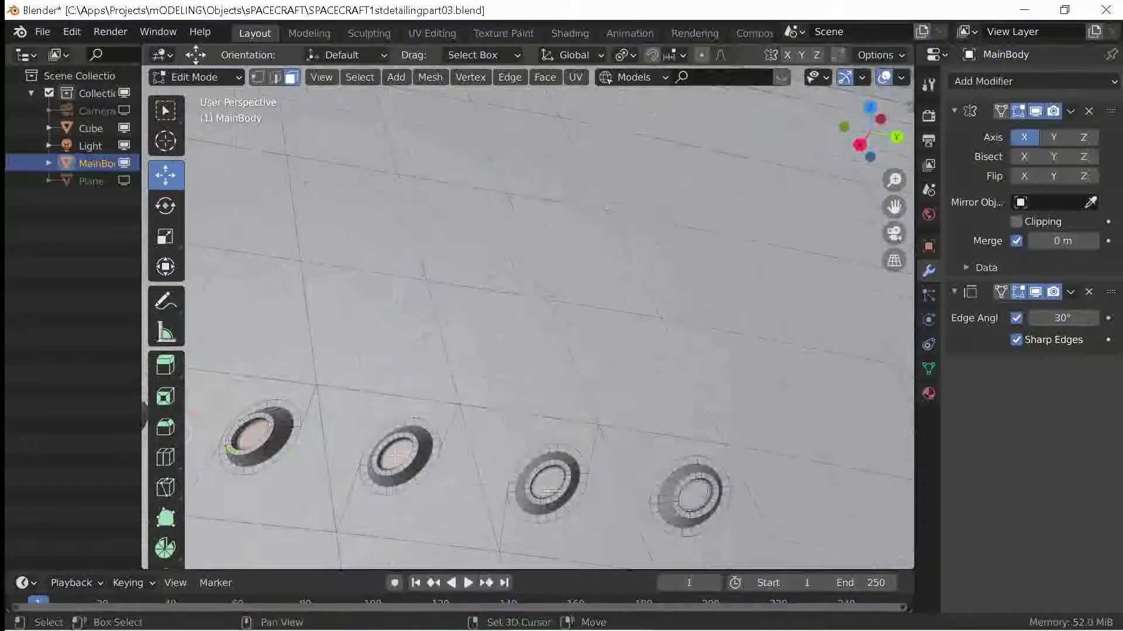
Inset the porthole faces twice to form a double rim.
{"action": "key", "text": "i"}
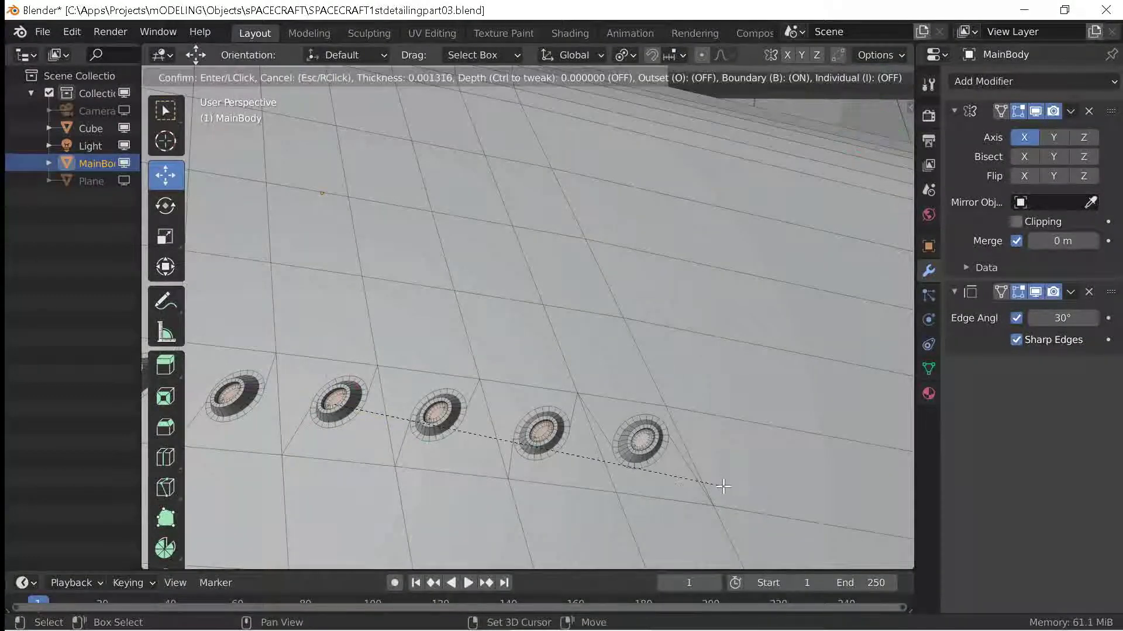
{"action": "left_click", "coordinate": [723, 486]}
{"action": "middle_click_drag", "start_coordinate": [723, 486], "coordinate": [384, 519]}
{"action": "scroll", "coordinate": [594, 318], "scroll_direction": "up", "scroll_amount": 4}
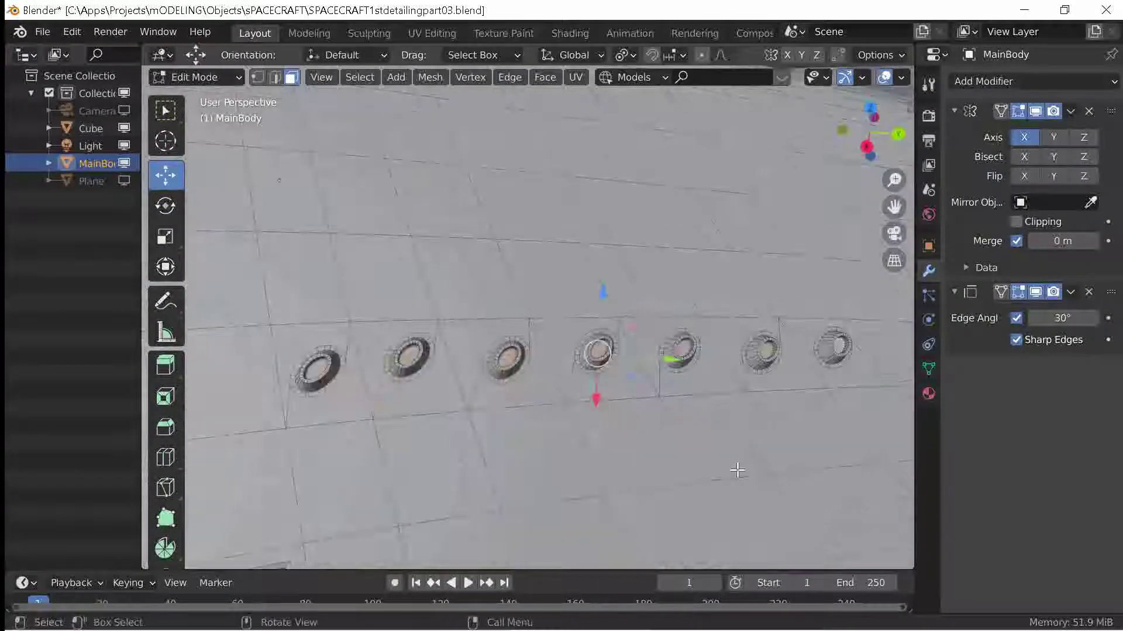
{"action": "key", "text": "i"}
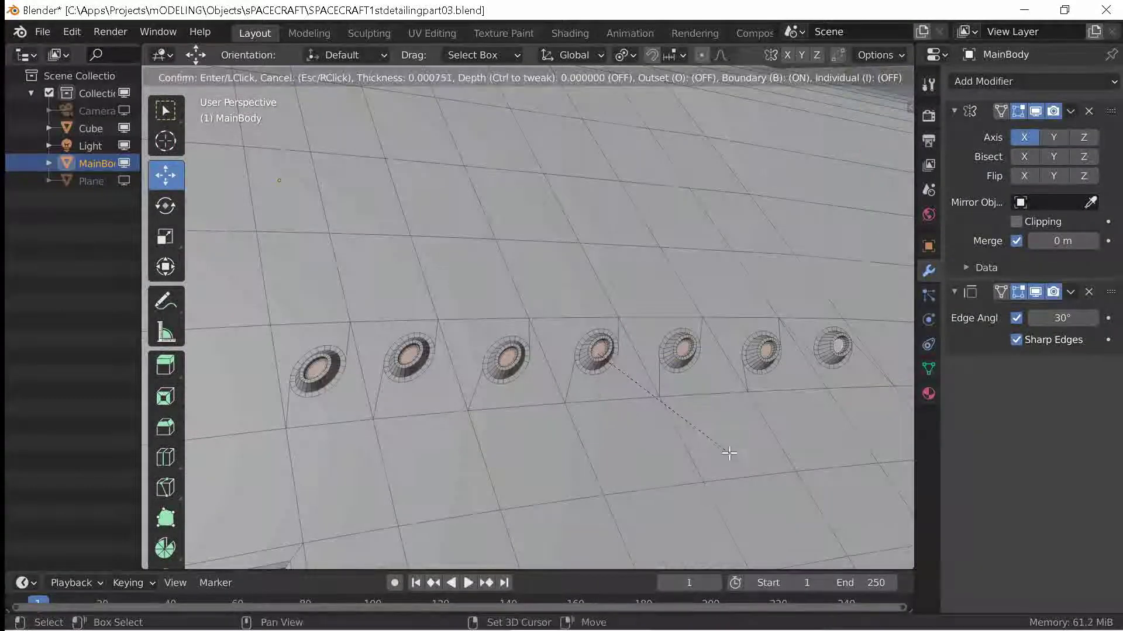
{"action": "left_click", "coordinate": [729, 453]}
Sink the porthole centres along their normals, shrink them, then review the hull in Object Mode.
{"action": "key", "text": "alt+e"}
{"action": "left_click", "coordinate": [675, 468]}
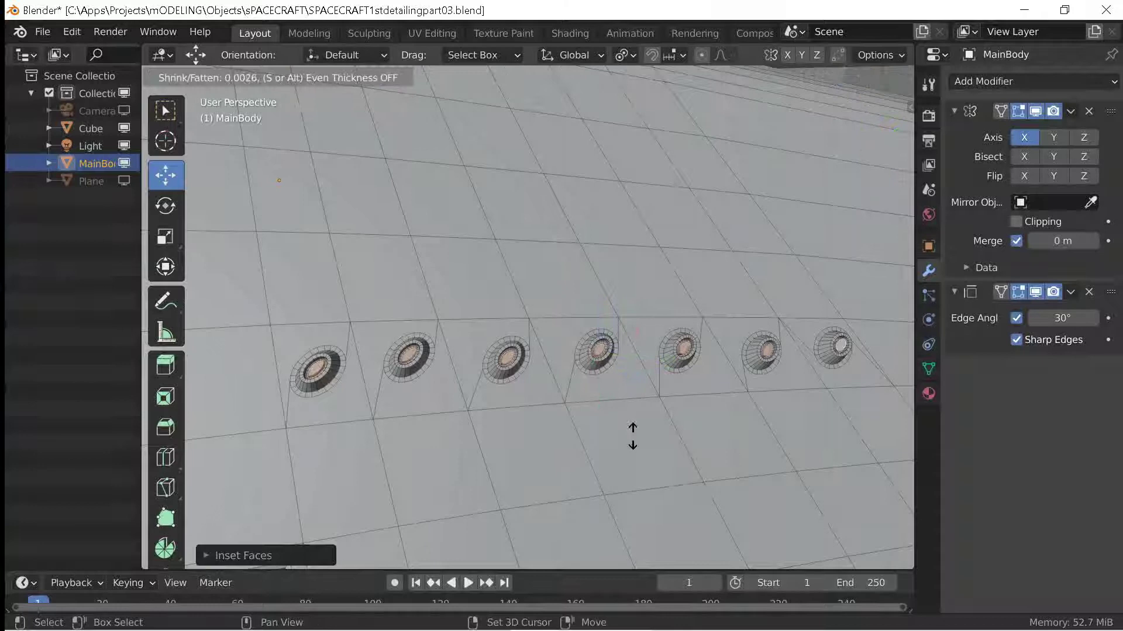
{"action": "left_click", "coordinate": [586, 398]}
{"action": "key", "text": "s"}
{"action": "left_click", "coordinate": [788, 439]}
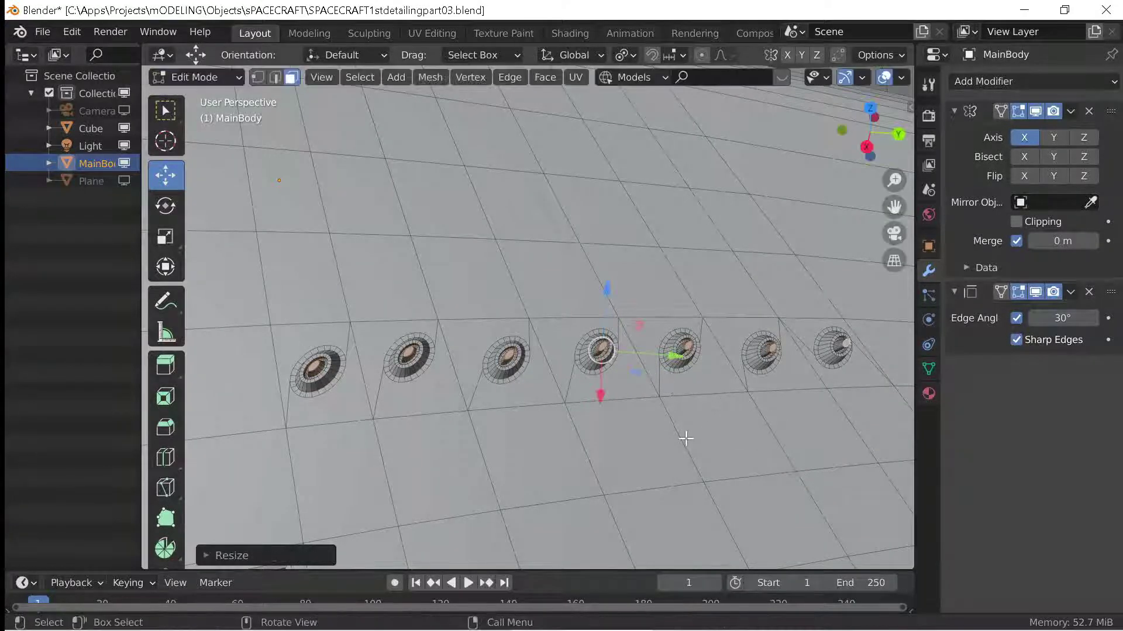
{"action": "key", "text": "Tab"}
{"action": "scroll", "coordinate": [667, 444], "scroll_direction": "down", "scroll_amount": 5}
{"action": "middle_click_drag", "start_coordinate": [656, 451], "coordinate": [704, 409]}
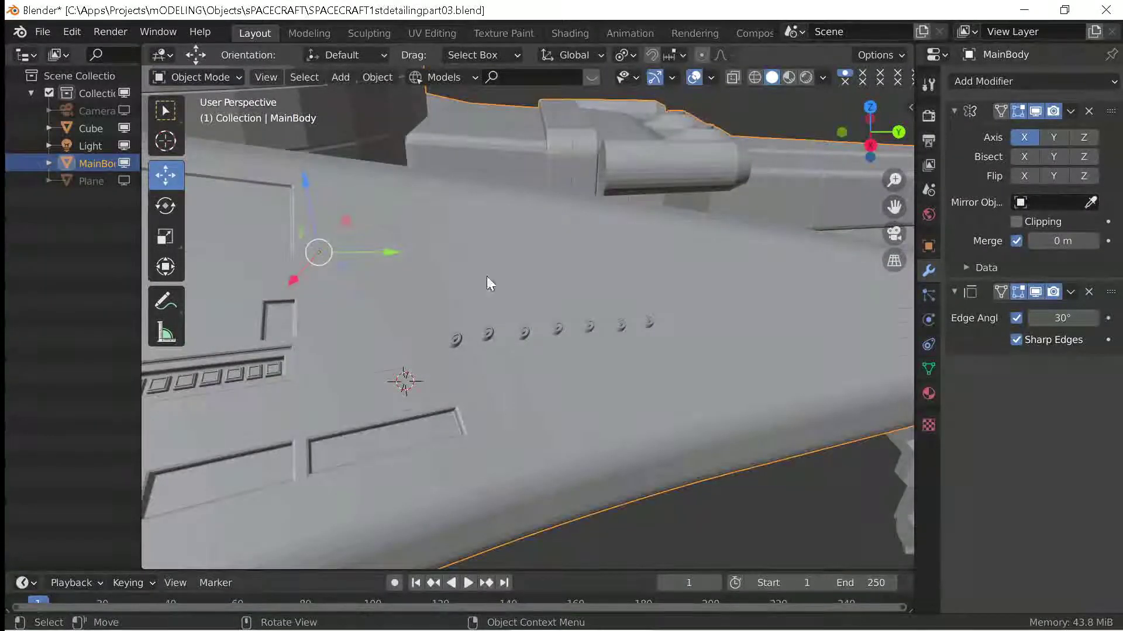
{"action": "key", "text": "Tab"}
Knife-cut two triangles into the hull above the porthole row.
{"action": "middle_click_drag", "start_coordinate": [487, 277], "coordinate": [462, 211]}
{"action": "key", "text": "k"}
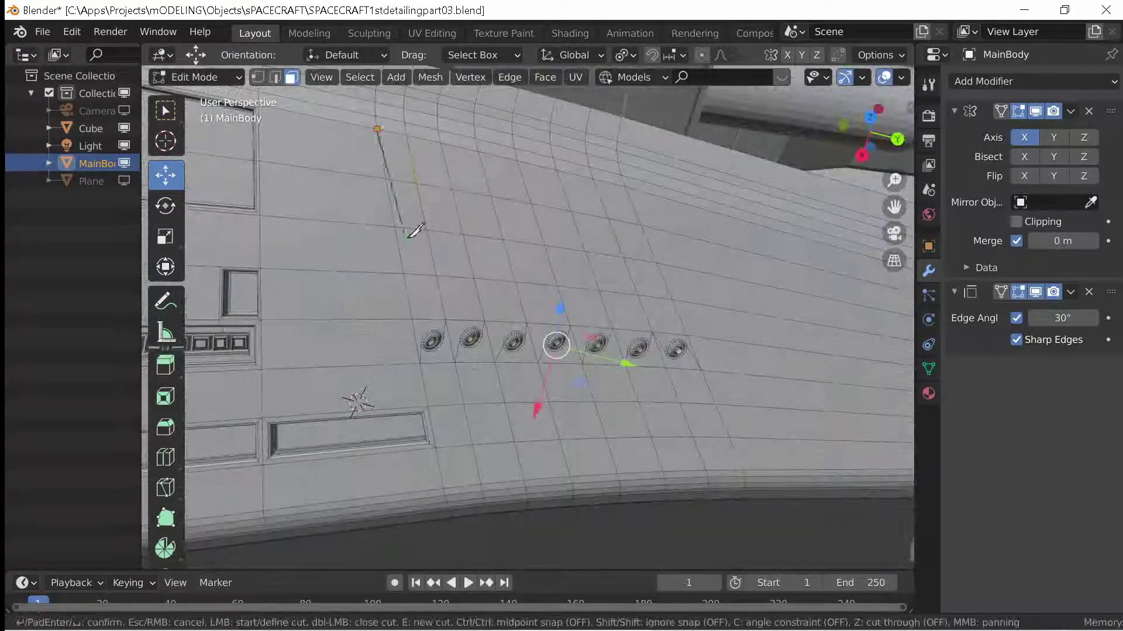
{"action": "key", "text": "Return"}
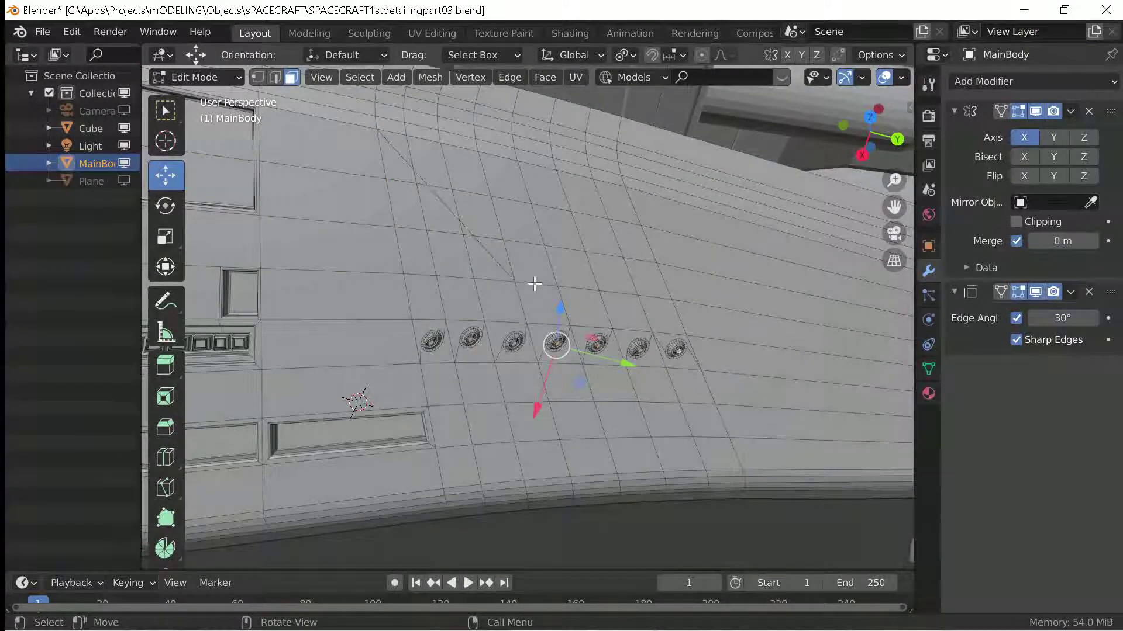
{"action": "key", "text": "k"}
{"action": "key", "text": "Return"}
Select the faces of both triangles and centre them in view.
{"action": "left_click", "coordinate": [421, 234], "text": "shift"}
{"action": "left_click", "coordinate": [579, 269], "text": "shift"}
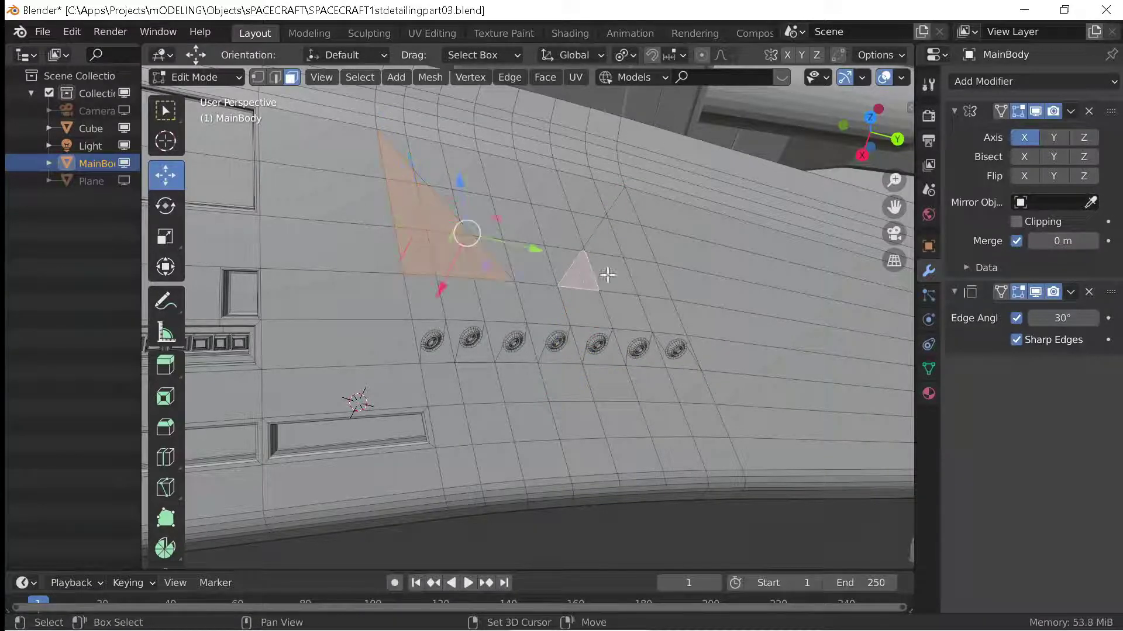
{"action": "left_click", "coordinate": [617, 244], "text": "shift"}
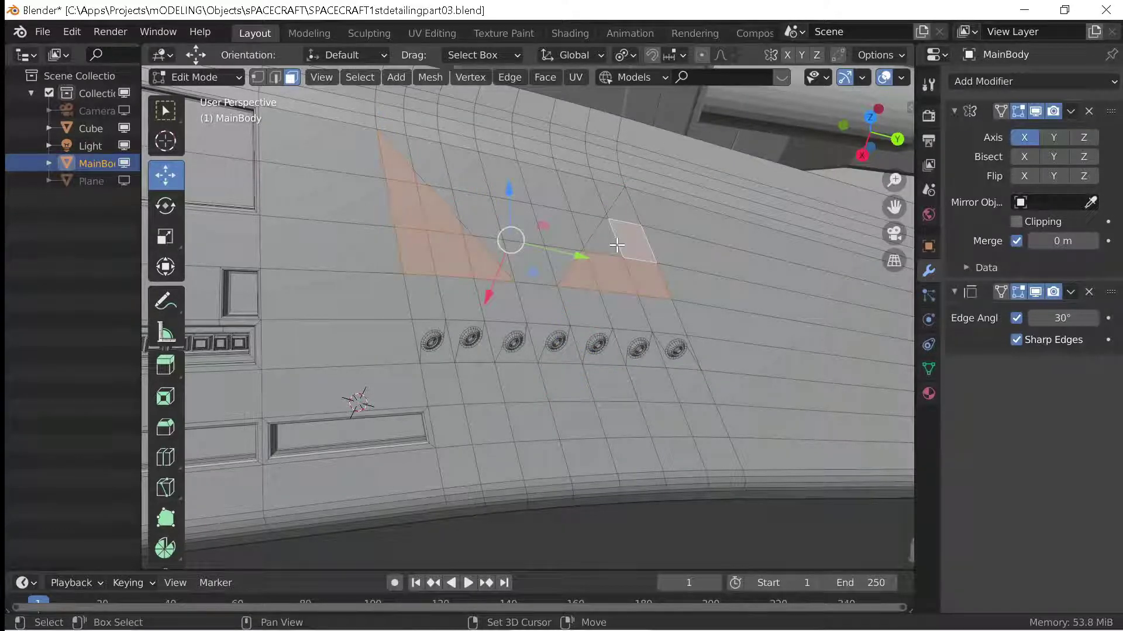
{"action": "left_click", "coordinate": [614, 198], "text": "shift"}
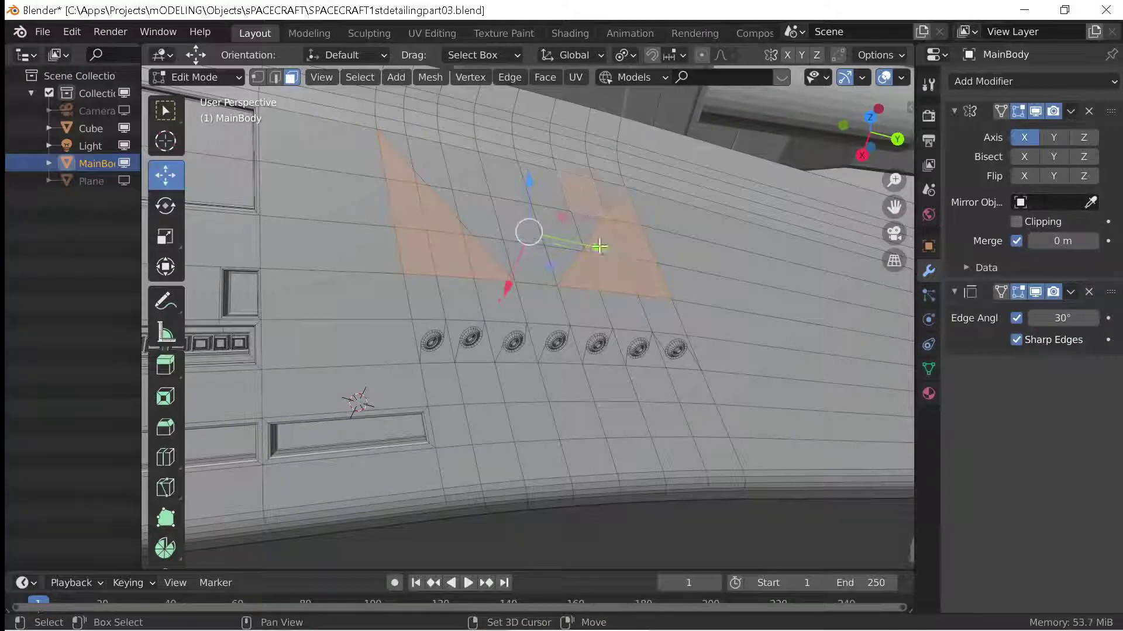
{"action": "scroll", "coordinate": [468, 187], "scroll_direction": "up", "scroll_amount": 3}
{"action": "mouse_move", "coordinate": [369, 171]}
{"action": "middle_mouse_down", "text": "shift"}
{"action": "mouse_move", "coordinate": [467, 321]}
{"action": "mouse_move", "coordinate": [778, 411]}
{"action": "middle_mouse_up", "text": "shift"}
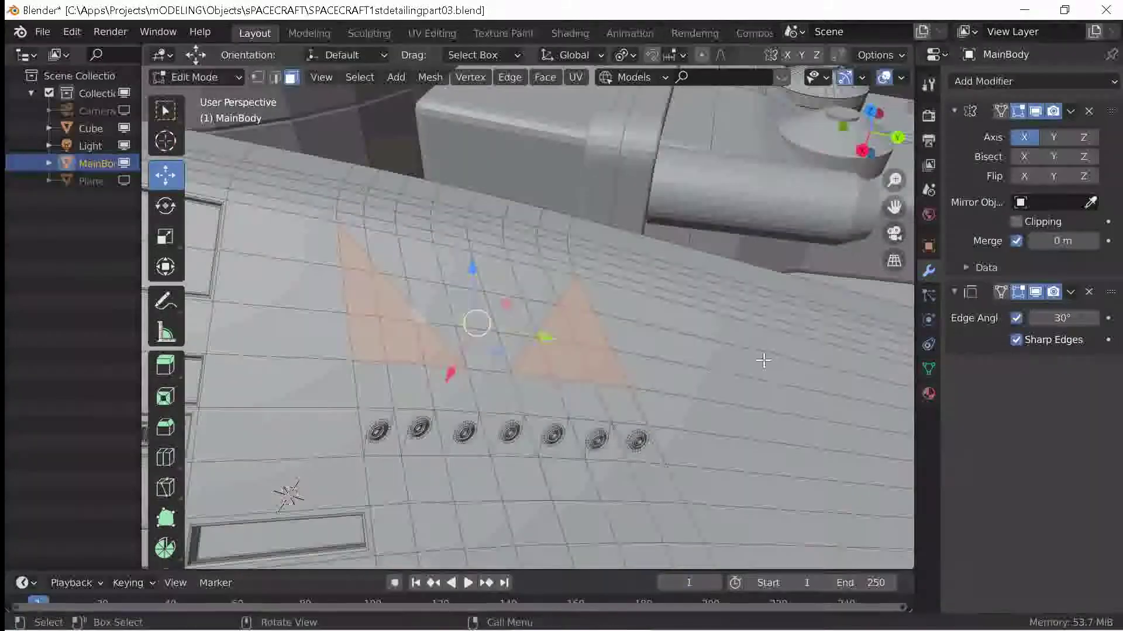
Inset the two triangle regions twice to create a border.
{"action": "key", "text": "i"}
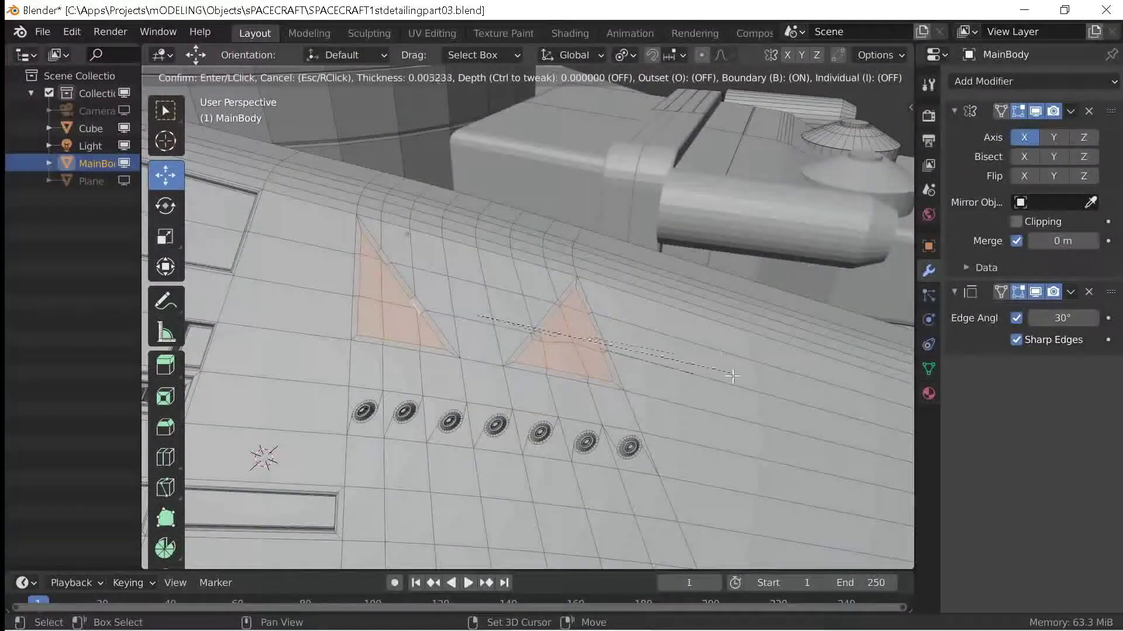
{"action": "left_click", "coordinate": [732, 376]}
{"action": "middle_click_drag", "start_coordinate": [744, 384], "coordinate": [614, 342], "text": "ctrl"}
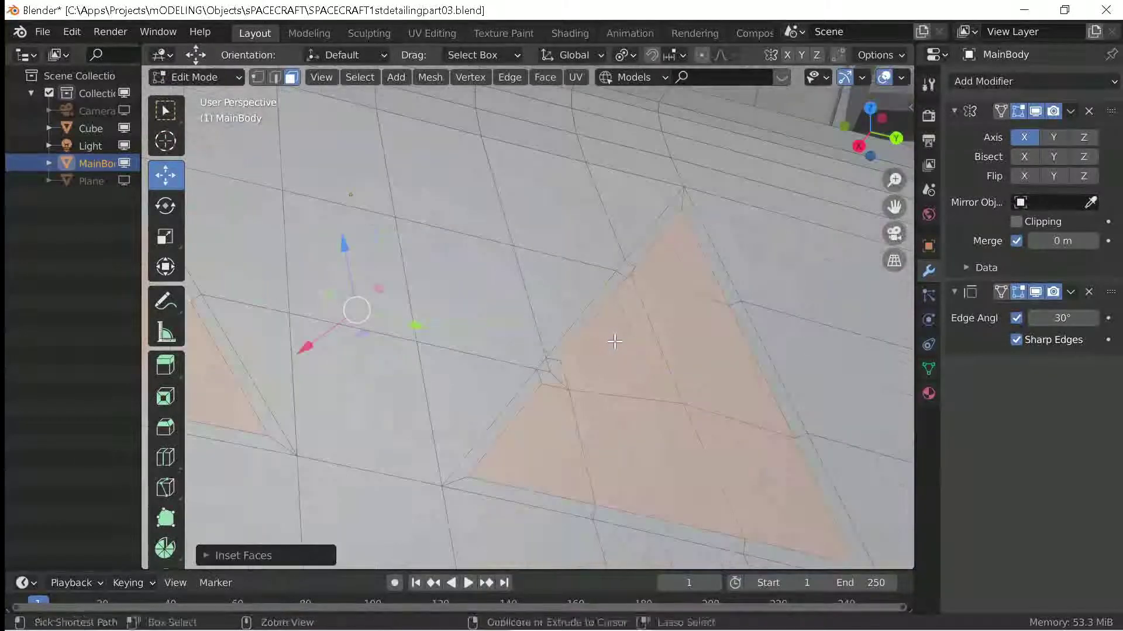
{"action": "scroll", "coordinate": [602, 351], "scroll_direction": "down", "scroll_amount": 4}
{"action": "scroll", "coordinate": [602, 351], "scroll_direction": "up", "scroll_amount": 4}
{"action": "scroll", "coordinate": [318, 300], "scroll_direction": "up", "scroll_amount": 2}
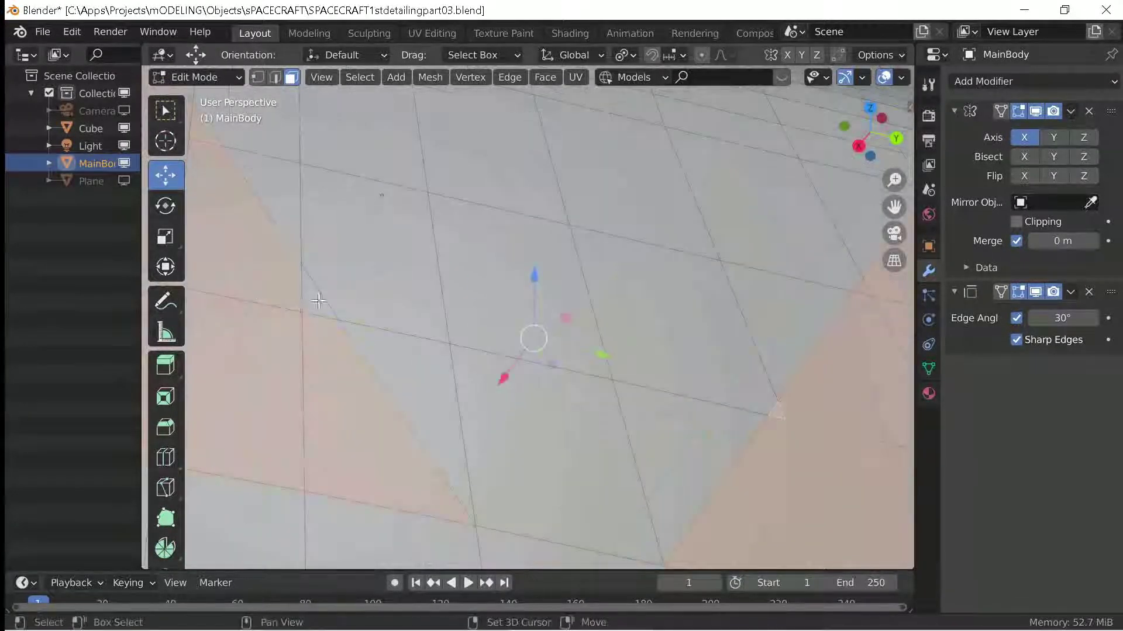
{"action": "scroll", "coordinate": [319, 301], "scroll_direction": "down", "scroll_amount": 3}
{"action": "key", "text": "i"}
{"action": "left_click", "coordinate": [633, 331]}
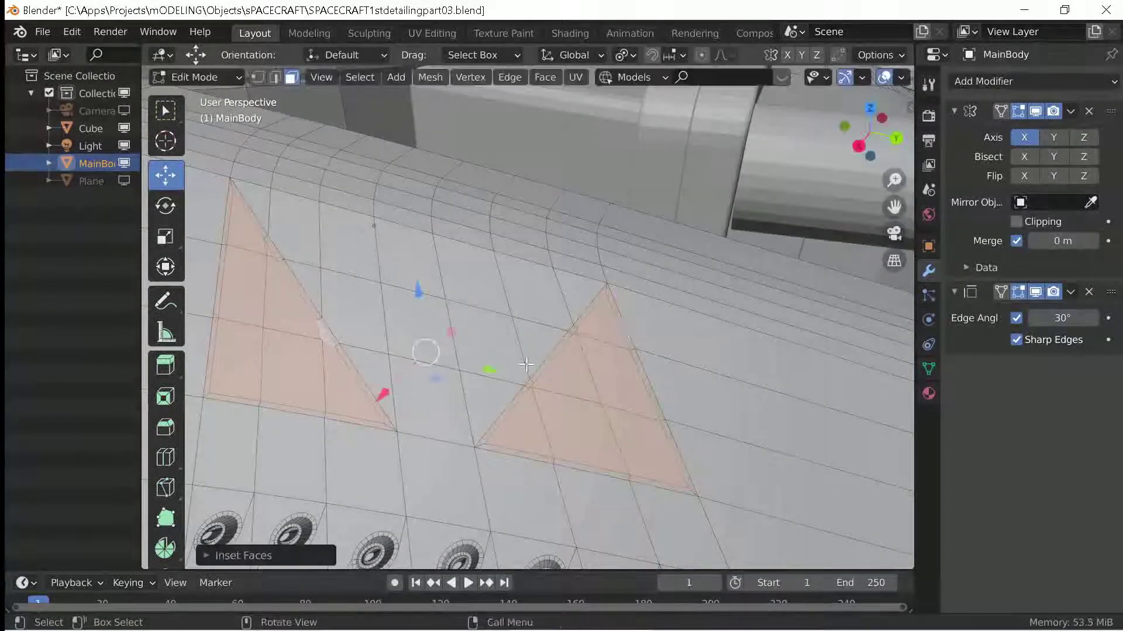
Extrude the triangle faces along their normals, keeping them without an offset.
{"action": "scroll", "coordinate": [583, 358], "scroll_direction": "down", "scroll_amount": 3}
{"action": "scroll", "coordinate": [583, 358], "scroll_direction": "up", "scroll_amount": 2}
{"action": "key", "text": "e"}
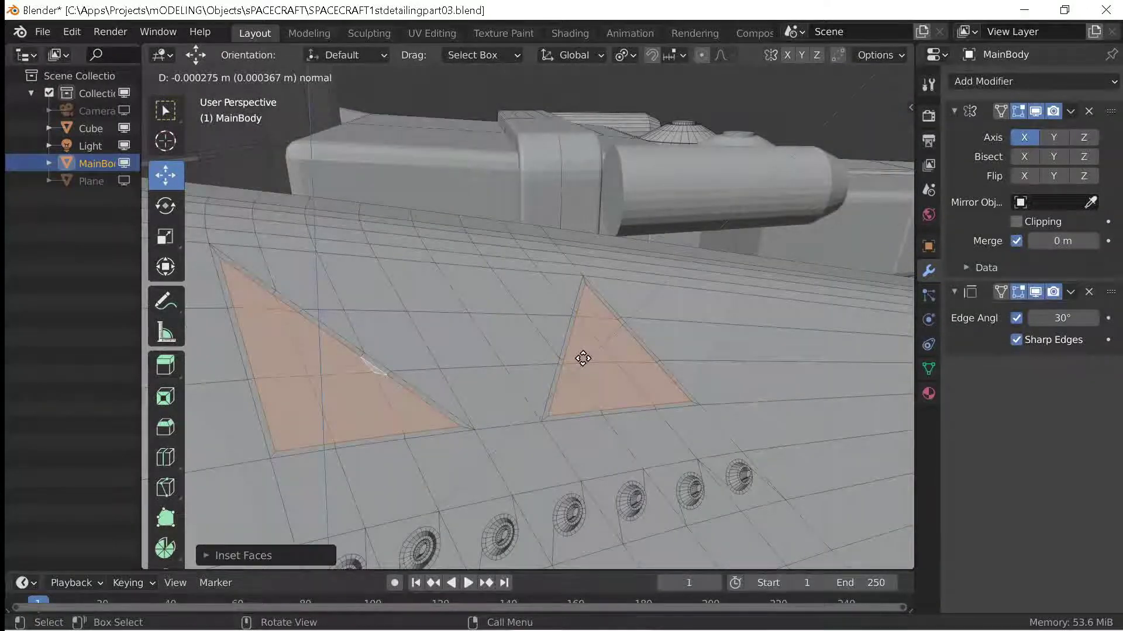
{"action": "right_click", "coordinate": [583, 359]}
{"action": "key", "text": "alt+e"}
{"action": "left_click", "coordinate": [583, 359]}
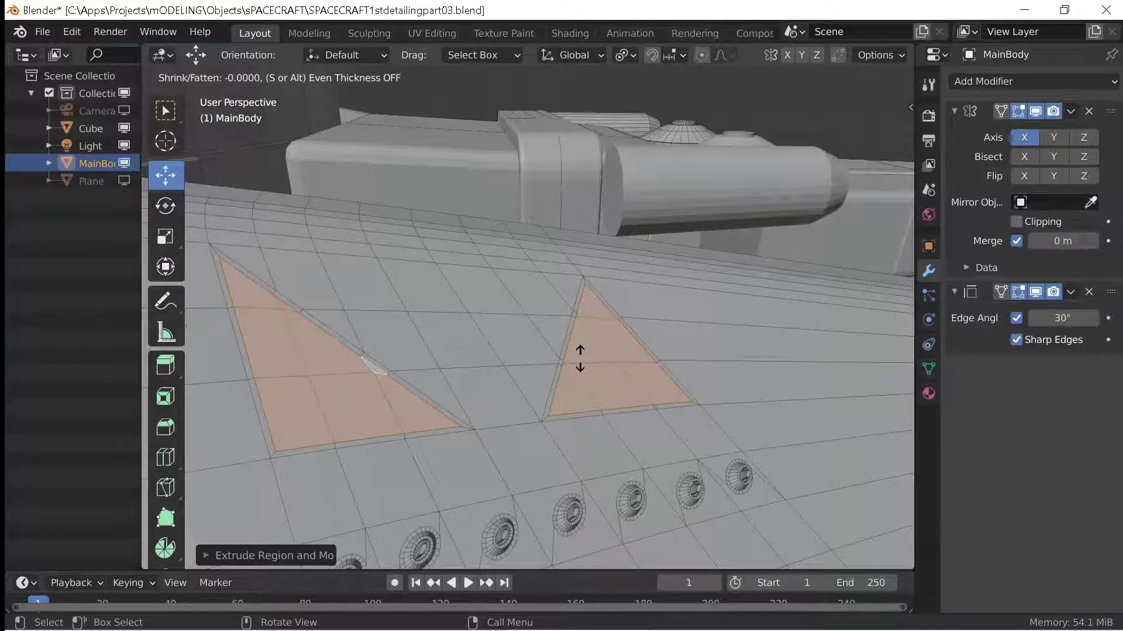
{"action": "right_click", "coordinate": [620, 350]}
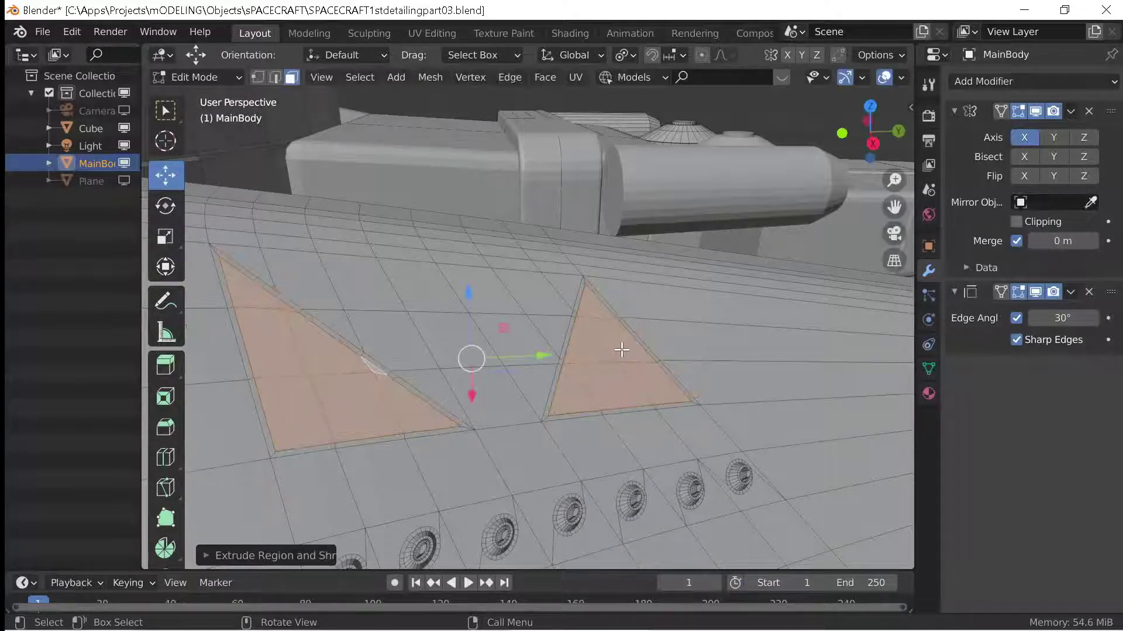
{"action": "scroll", "coordinate": [620, 350], "scroll_direction": "down", "scroll_amount": 3}
{"action": "scroll", "coordinate": [519, 391], "scroll_direction": "up", "scroll_amount": 4}
{"action": "key", "text": "alt+e"}
{"action": "left_click", "coordinate": [519, 393]}
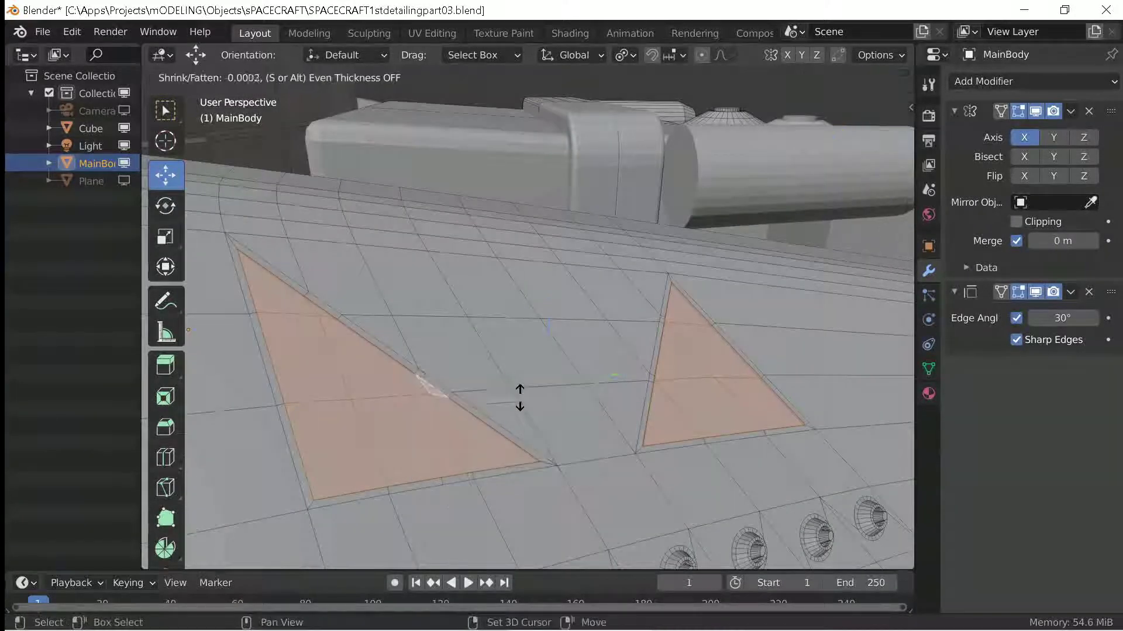
{"action": "right_click", "coordinate": [535, 413]}
Inset the triangles once more, shrink them slightly, and switch to edge select.
{"action": "key", "text": "i"}
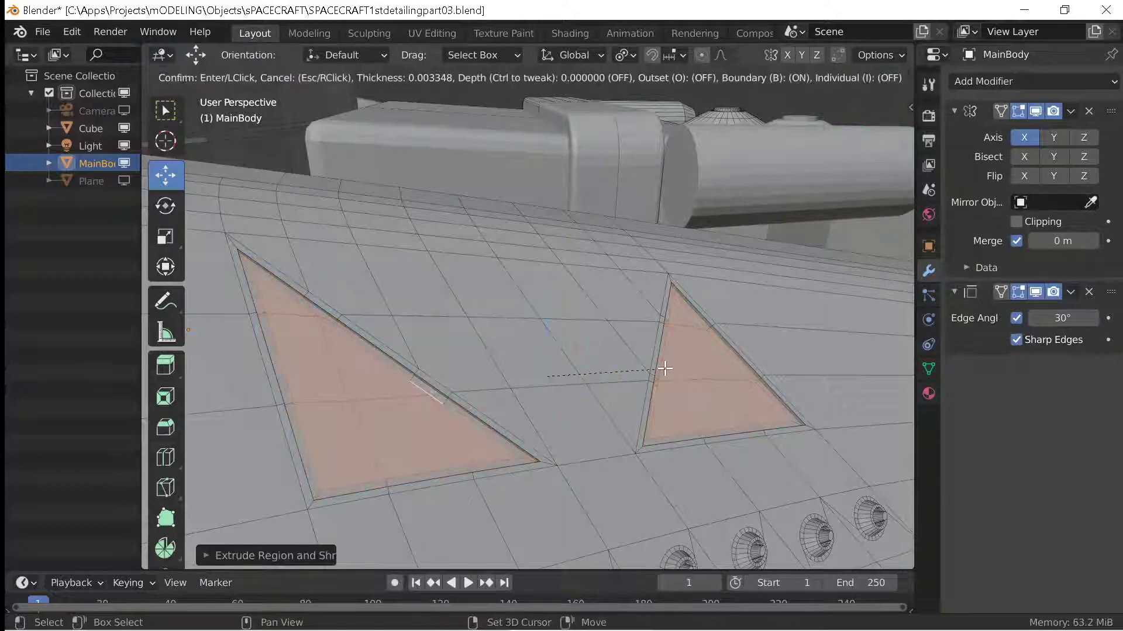
{"action": "left_click", "coordinate": [665, 367]}
{"action": "scroll", "coordinate": [665, 368], "scroll_direction": "up", "scroll_amount": 3}
{"action": "scroll", "coordinate": [652, 321], "scroll_direction": "up", "scroll_amount": 2}
{"action": "middle_click_drag", "start_coordinate": [651, 326], "coordinate": [731, 431]}
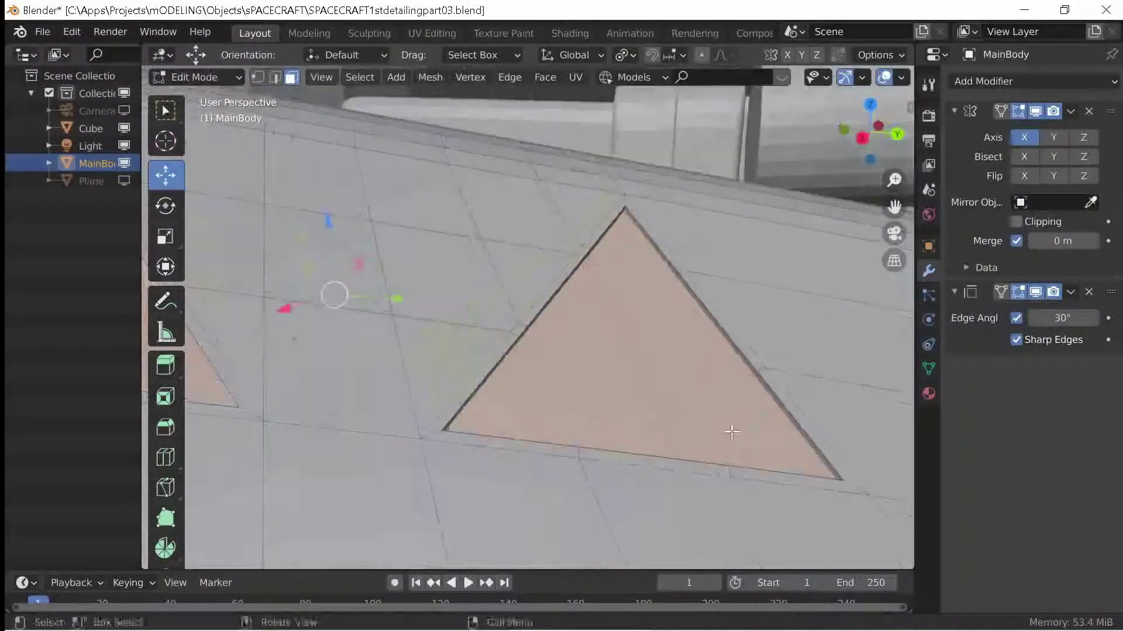
{"action": "key", "text": "s"}
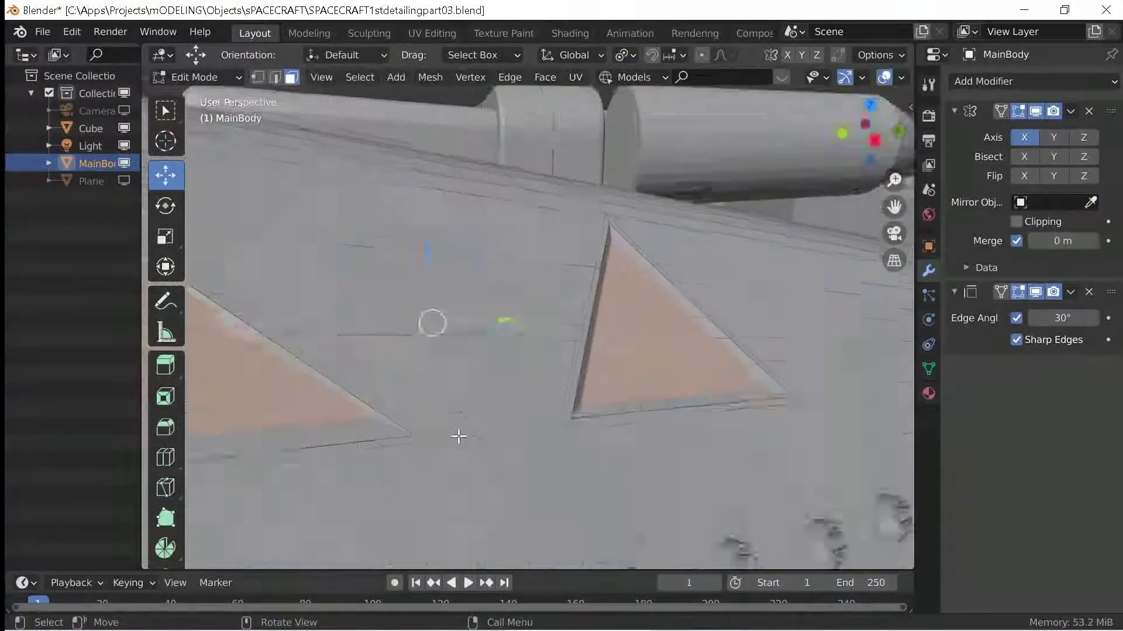
{"action": "key", "text": "2"}
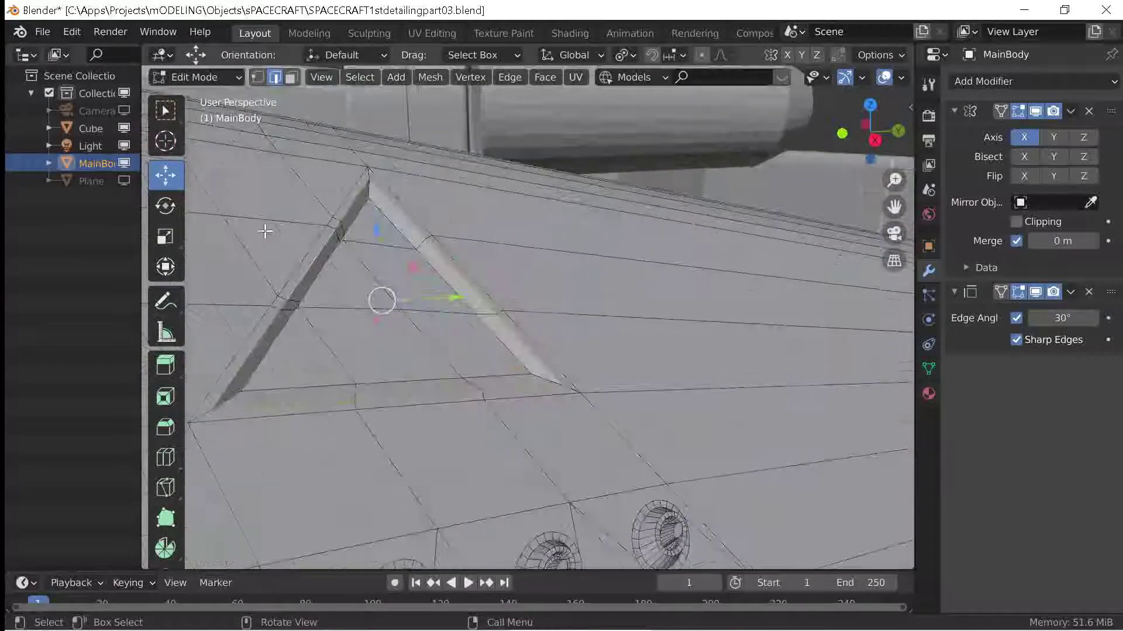
Bevel the bottom edges of the triangle panels.
{"action": "middle_click_drag", "start_coordinate": [265, 231], "coordinate": [413, 350]}
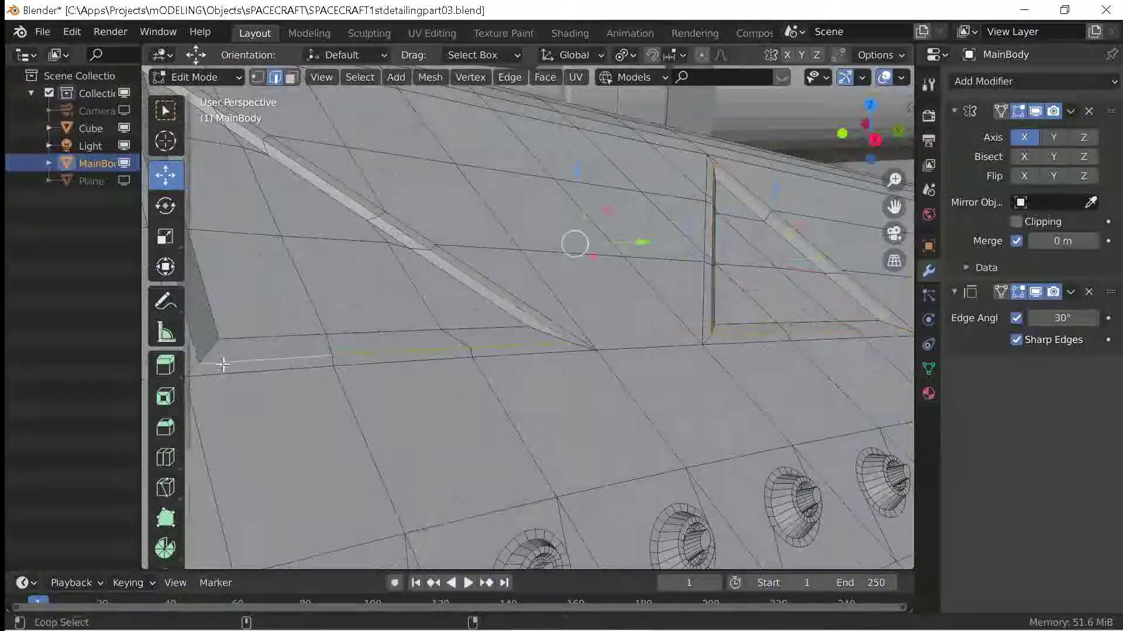
{"action": "key", "text": "ctrl+b"}
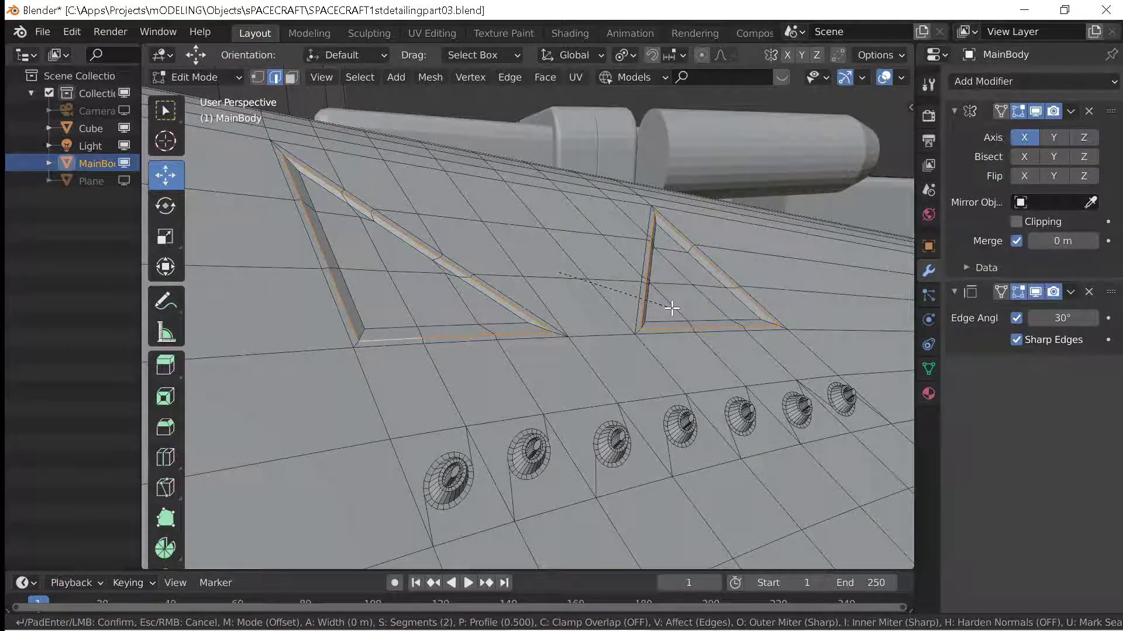
{"action": "key", "text": "Escape"}
{"action": "scroll", "coordinate": [585, 345], "scroll_direction": "up", "scroll_amount": 4}
{"action": "scroll", "coordinate": [587, 351], "scroll_direction": "down", "scroll_amount": 2}
{"action": "key", "text": "ctrl+b"}
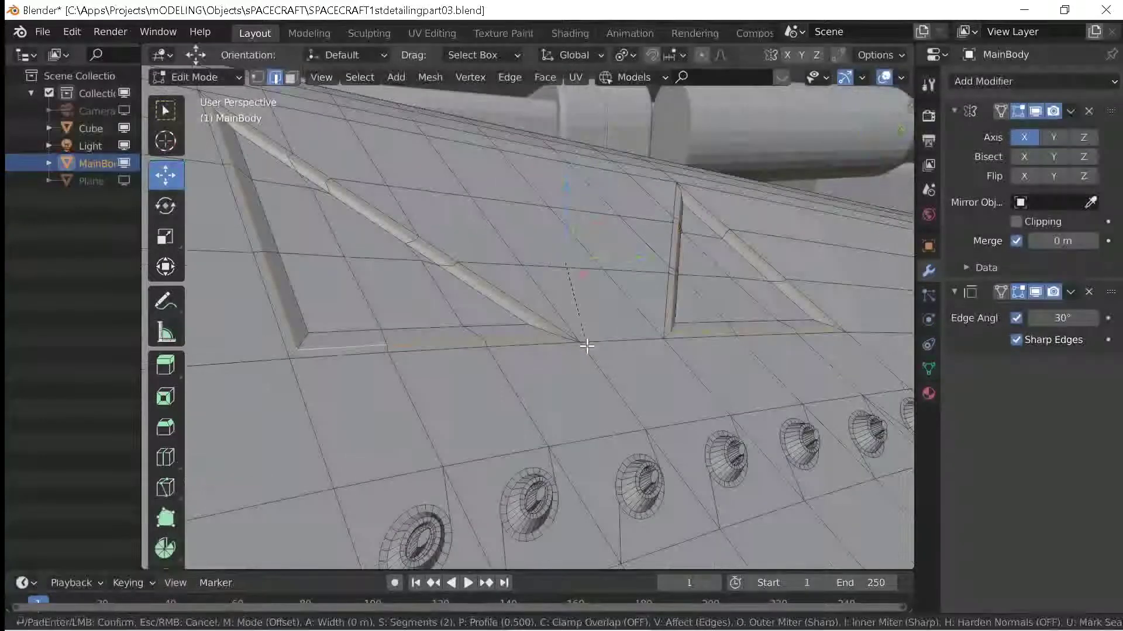
{"action": "left_click", "coordinate": [593, 367]}
Review the hull in Object Mode and begin a knife cut between the triangles.
{"action": "key", "text": "Tab"}
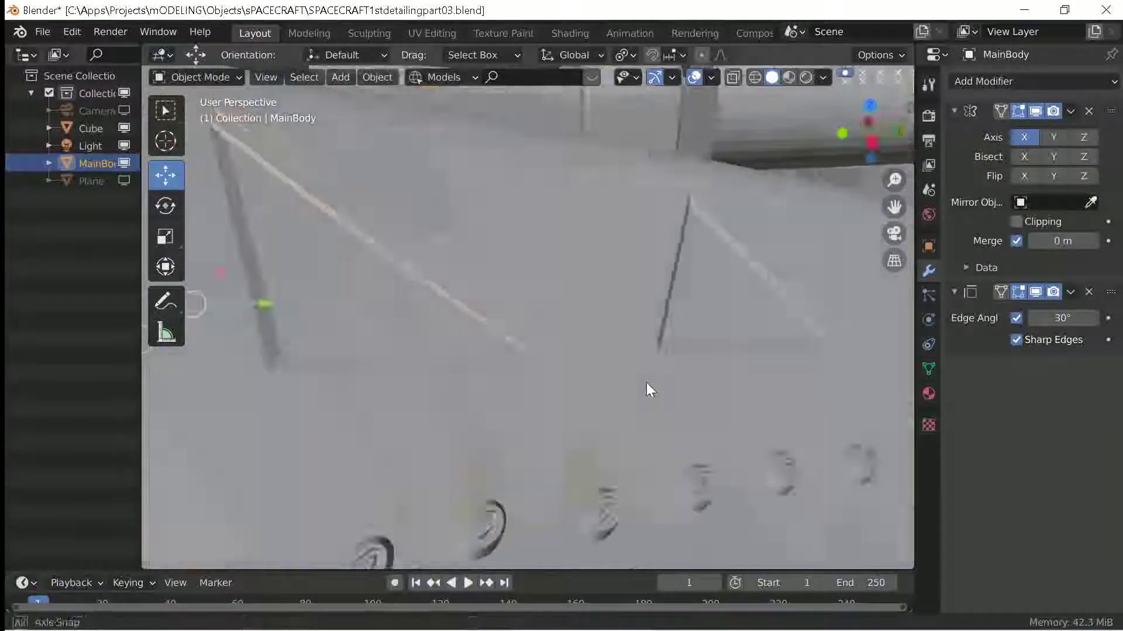
{"action": "scroll", "coordinate": [595, 380], "scroll_direction": "down", "scroll_amount": 4}
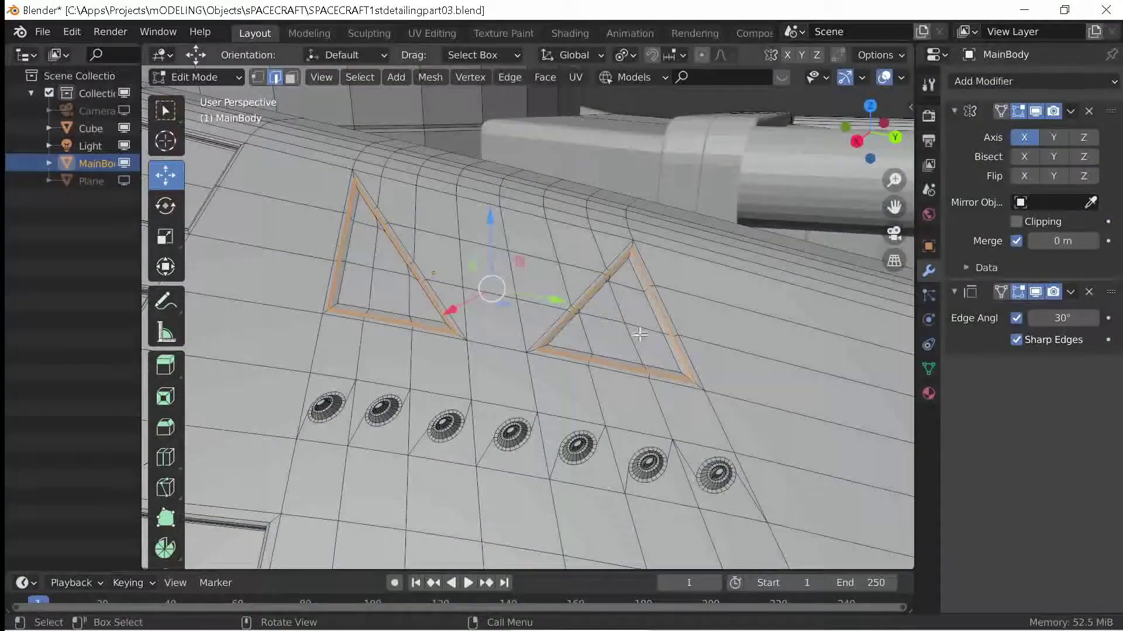
{"action": "key", "text": "k"}
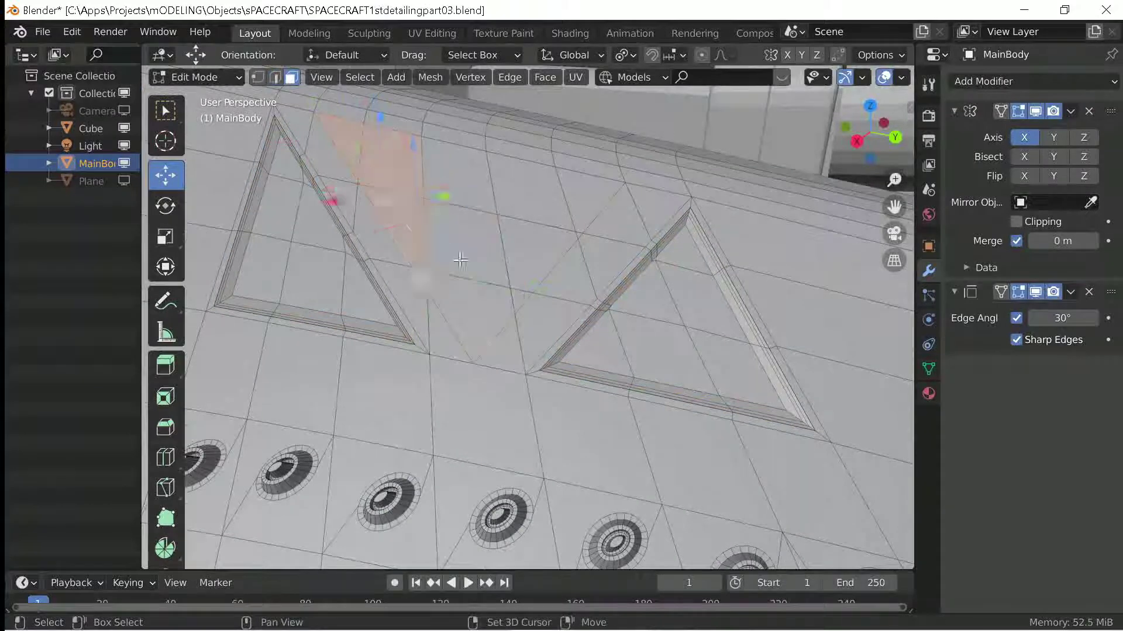
Inset the middle triangle and sink it into the hull along its normals.
{"action": "key", "text": "i"}
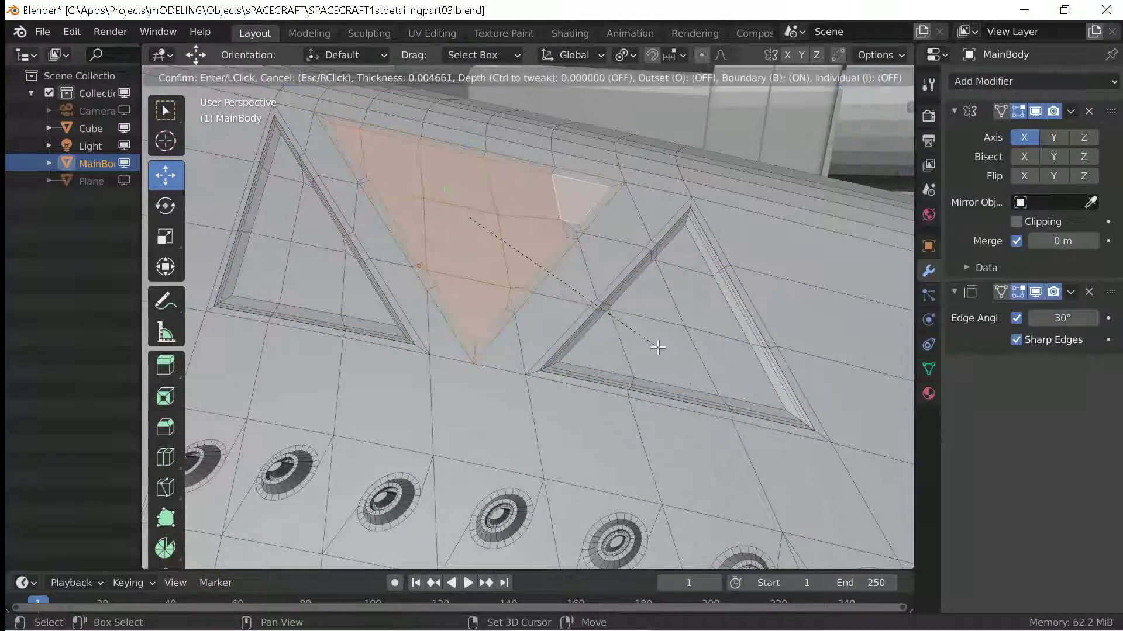
{"action": "left_click", "coordinate": [658, 347]}
{"action": "key", "text": "alt+s"}
{"action": "left_click", "coordinate": [727, 431]}
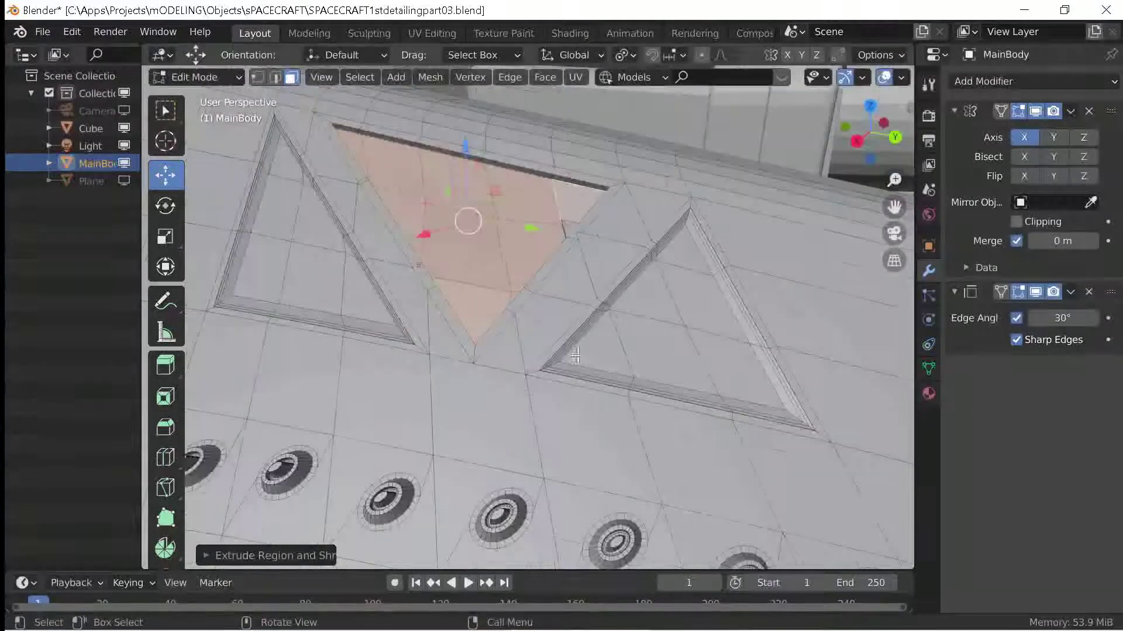
{"action": "key", "text": "alt+e"}
{"action": "left_click", "coordinate": [701, 368]}
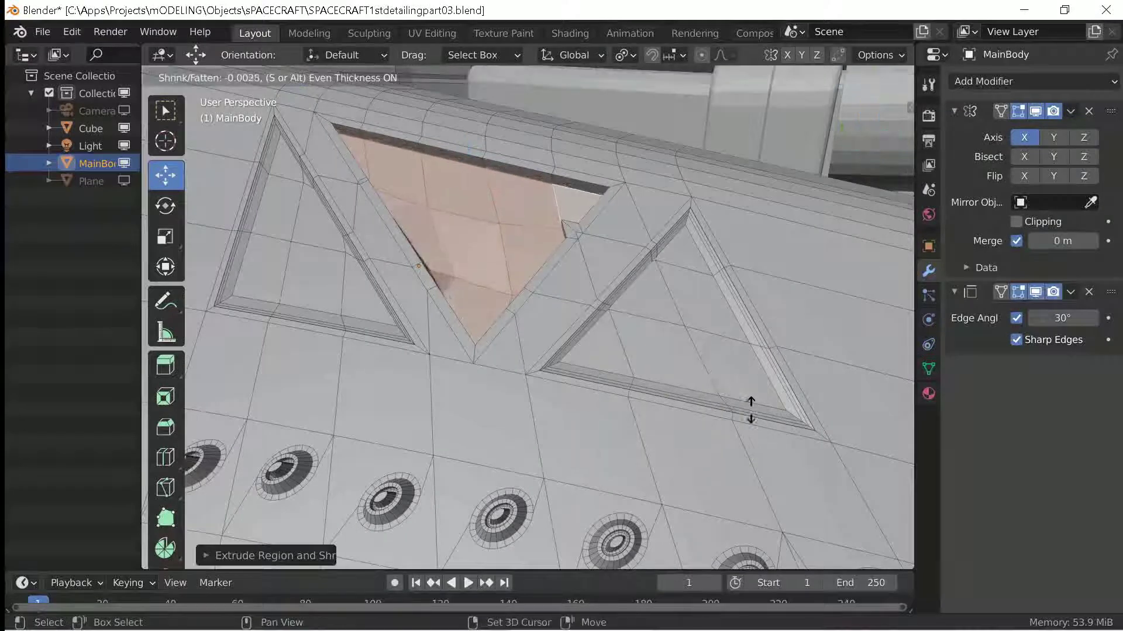
{"action": "left_click", "coordinate": [683, 350]}
{"action": "middle_click_drag", "start_coordinate": [684, 350], "coordinate": [482, 358]}
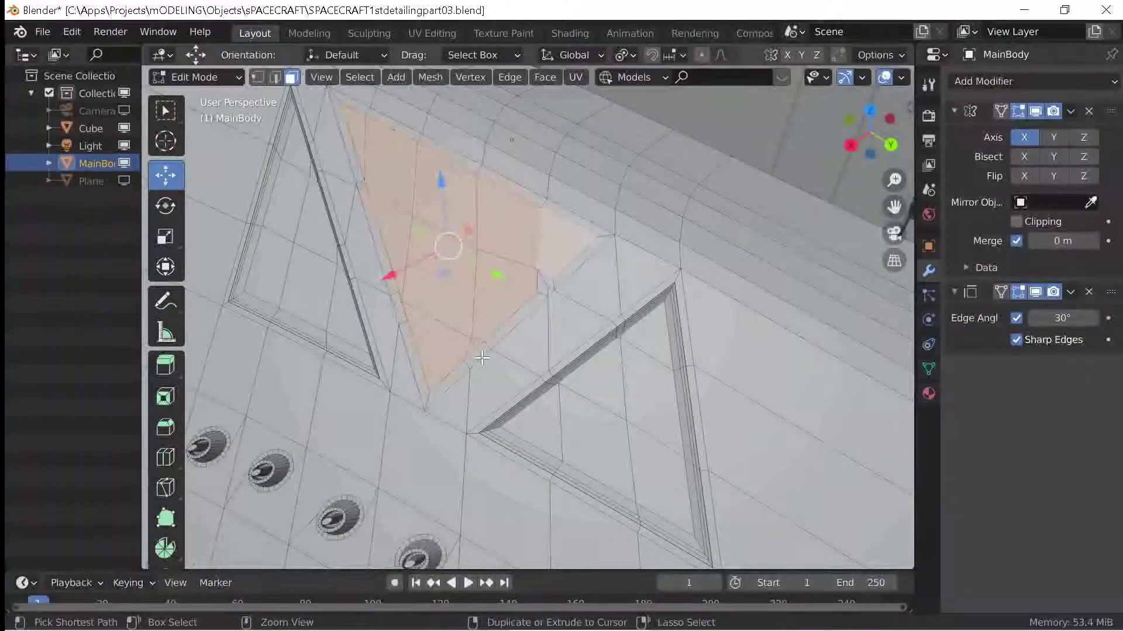
{"action": "scroll", "coordinate": [573, 418], "scroll_direction": "down", "scroll_amount": 2}
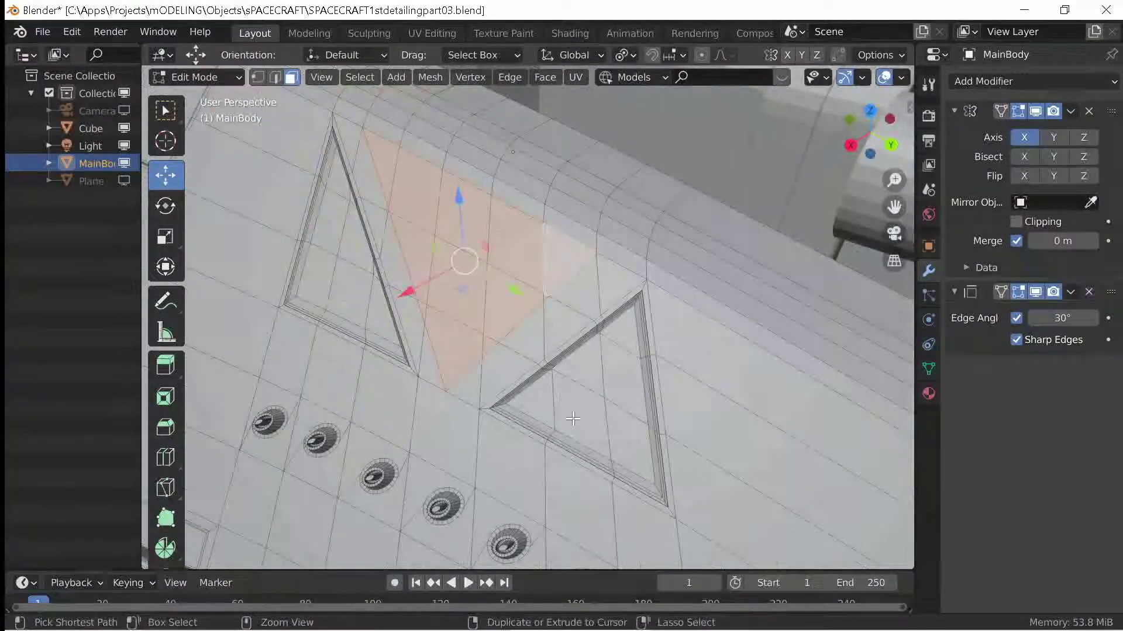
{"action": "scroll", "coordinate": [615, 330], "scroll_direction": "up", "scroll_amount": 4}
{"action": "scroll", "coordinate": [614, 329], "scroll_direction": "down", "scroll_amount": 3}
Inset the middle triangle a second time and push it further inward.
{"action": "key", "text": "i"}
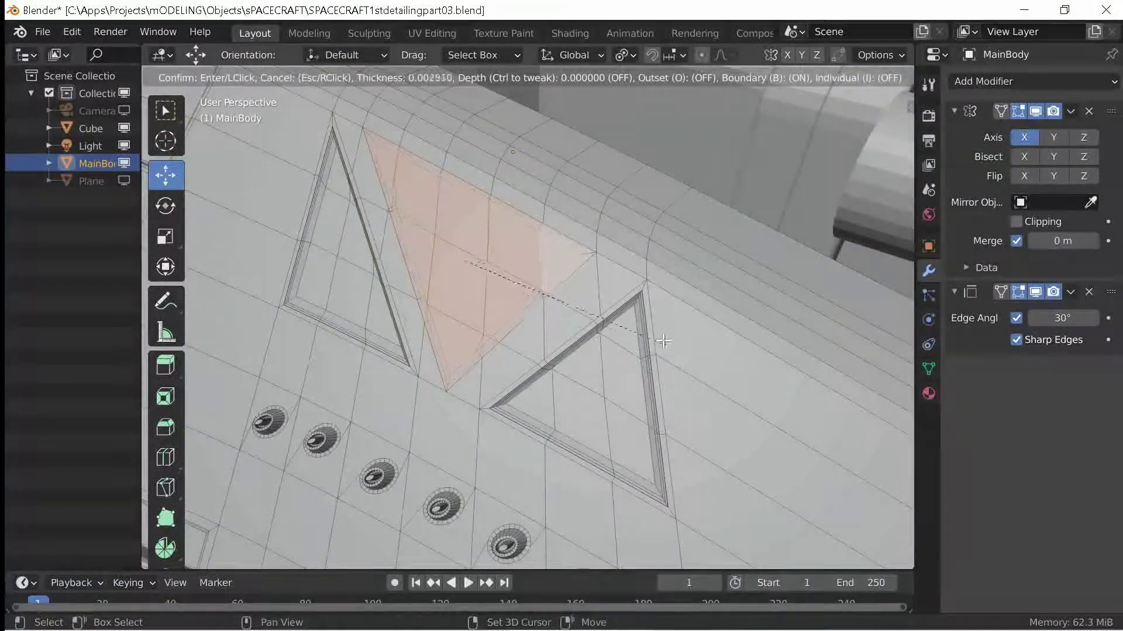
{"action": "left_click", "coordinate": [662, 362]}
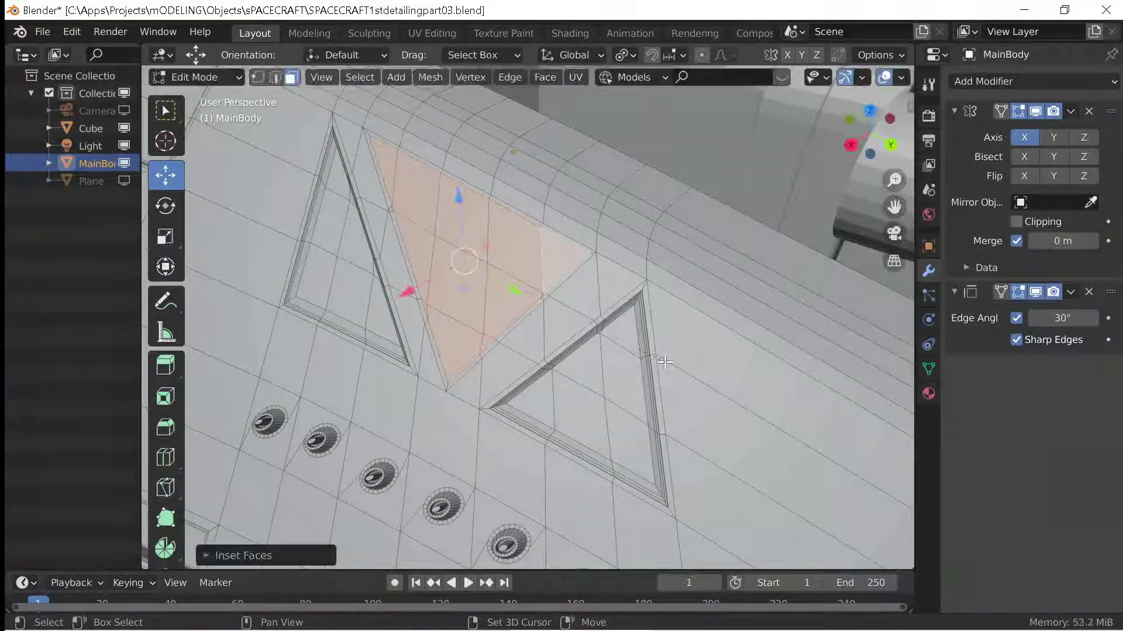
{"action": "middle_click_drag", "start_coordinate": [527, 359], "coordinate": [718, 369]}
{"action": "key", "text": "alt+s"}
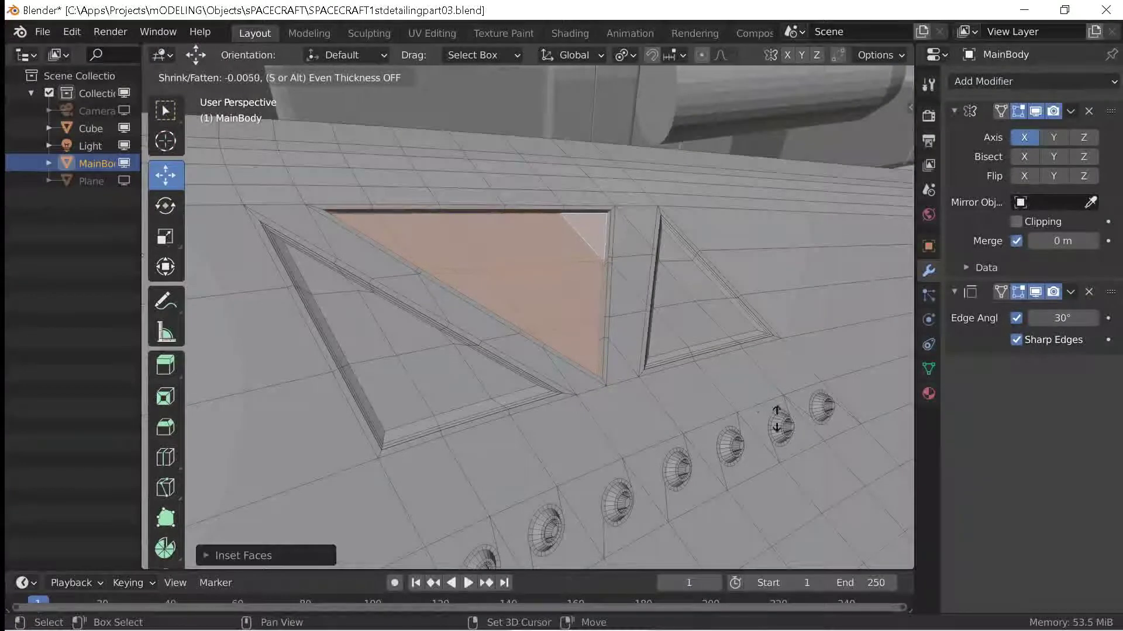
{"action": "left_click", "coordinate": [777, 418]}
{"action": "mouse_move", "coordinate": [776, 418]}
{"action": "middle_mouse_down"}
{"action": "mouse_move", "coordinate": [478, 172]}
{"action": "mouse_move", "coordinate": [631, 327]}
{"action": "middle_mouse_up"}
{"action": "scroll", "coordinate": [478, 173], "scroll_direction": "up", "scroll_amount": 3}
Bevel the middle recess rim edges with a very thin width.
{"action": "key", "text": "ctrl+b"}
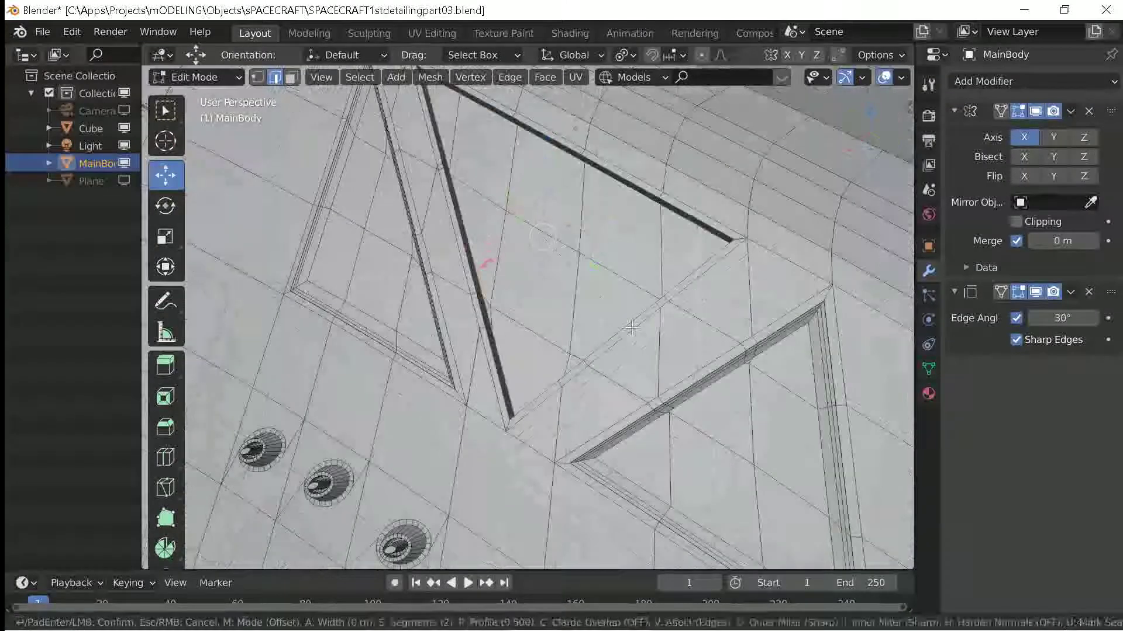
{"action": "left_click", "coordinate": [650, 366]}
{"action": "middle_click_drag", "start_coordinate": [650, 366], "coordinate": [497, 235]}
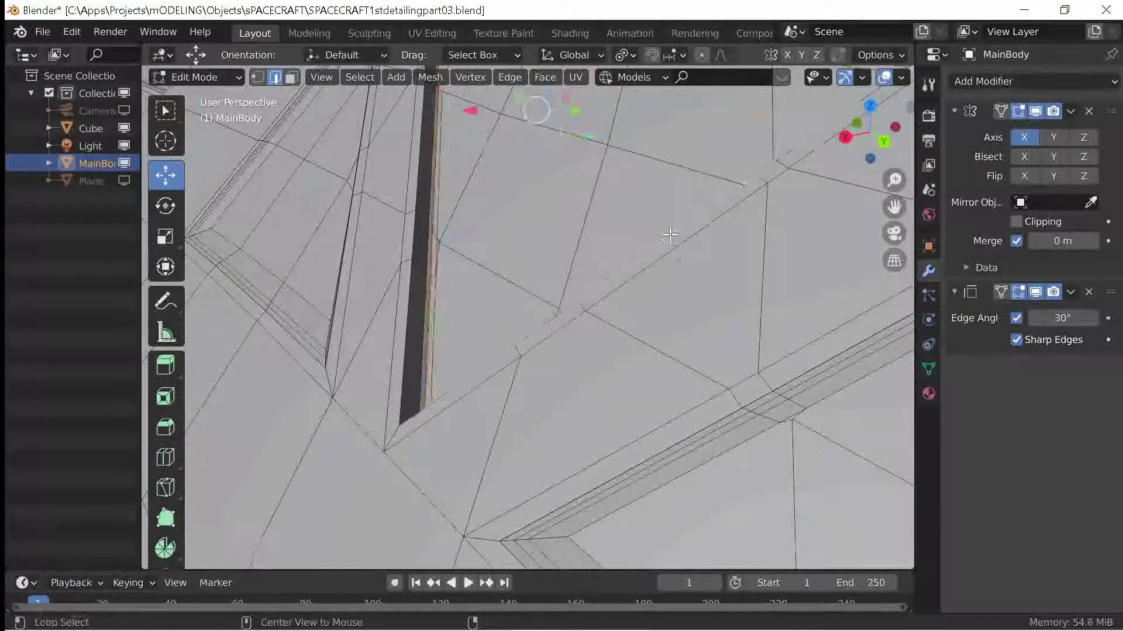
{"action": "scroll", "coordinate": [672, 234], "scroll_direction": "down", "scroll_amount": 5}
{"action": "key", "text": "ctrl+b"}
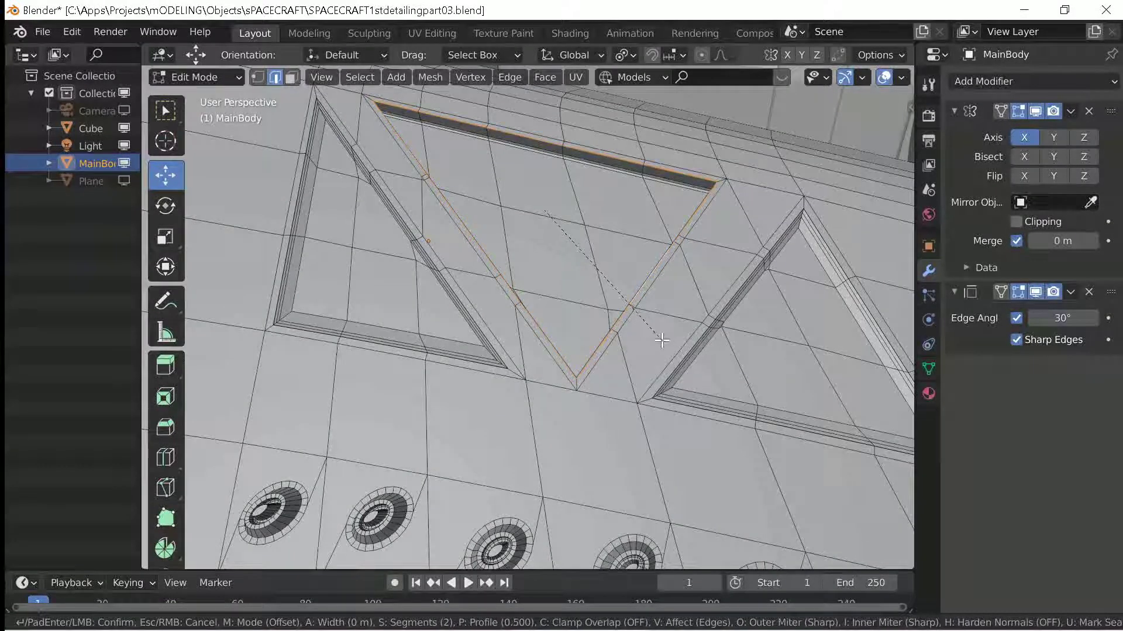
{"action": "scroll", "coordinate": [662, 340], "scroll_direction": "up", "scroll_amount": 3}
{"action": "scroll", "coordinate": [634, 371], "scroll_direction": "up", "scroll_amount": 2}
{"action": "scroll", "coordinate": [635, 372], "scroll_direction": "down", "scroll_amount": 2}
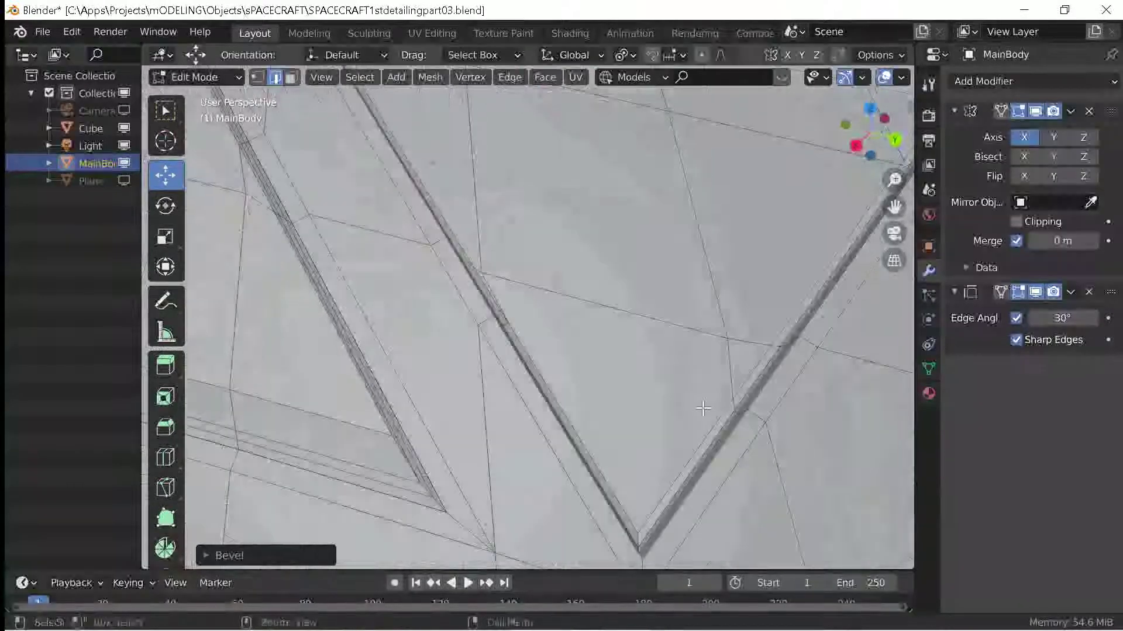
{"action": "left_click", "coordinate": [770, 454]}
Toggle between Object and Edit Mode to inspect the bevelled hull's shading.
{"action": "key", "text": "Tab"}
{"action": "scroll", "coordinate": [662, 377], "scroll_direction": "down", "scroll_amount": 5}
{"action": "mouse_move", "coordinate": [662, 377]}
{"action": "middle_mouse_down"}
{"action": "mouse_move", "coordinate": [452, 310]}
{"action": "mouse_move", "coordinate": [621, 356]}
{"action": "middle_mouse_up"}
{"action": "scroll", "coordinate": [621, 356], "scroll_direction": "down", "scroll_amount": 5}
{"action": "key", "text": "Tab"}
{"action": "scroll", "coordinate": [490, 419], "scroll_direction": "up", "scroll_amount": 5}
{"action": "middle_click_drag", "start_coordinate": [490, 419], "coordinate": [471, 371]}
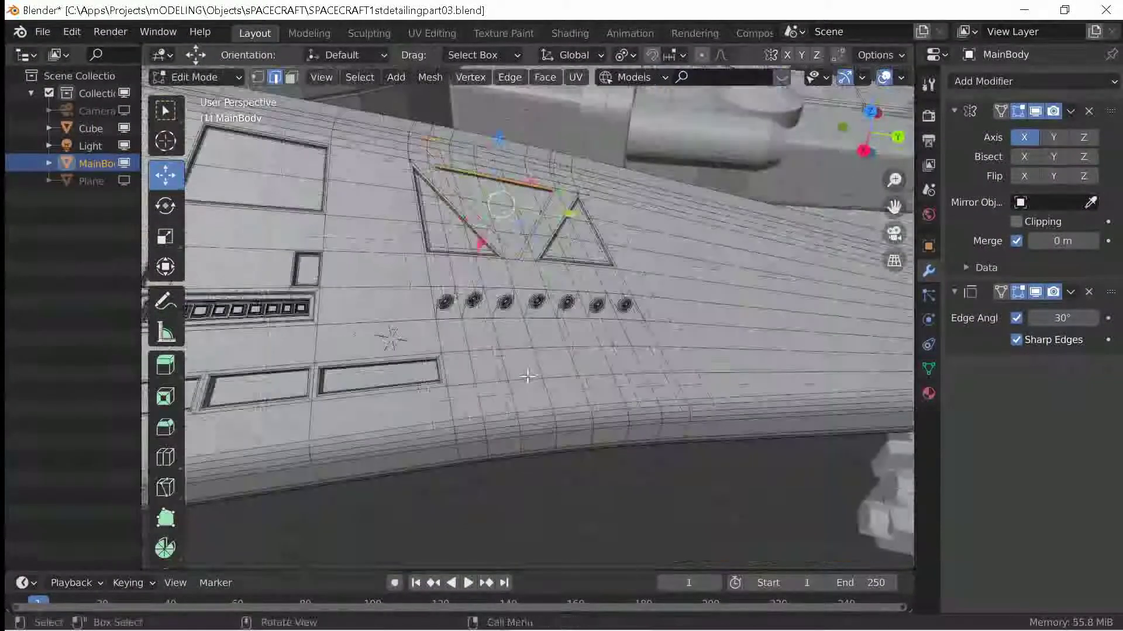
{"action": "key", "text": "Tab"}
{"action": "scroll", "coordinate": [471, 371], "scroll_direction": "up", "scroll_amount": 3}
{"action": "key", "text": "Tab"}
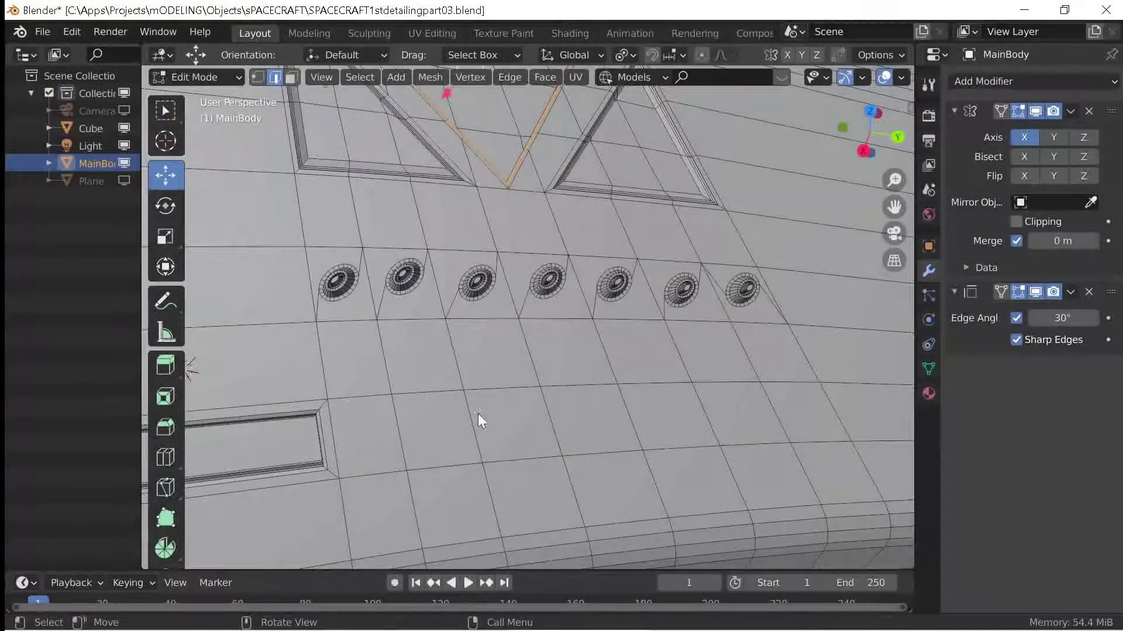
Add a loop cut along the lower side of the MainBody hull.
{"action": "scroll", "coordinate": [478, 420], "scroll_direction": "down", "scroll_amount": 4}
{"action": "scroll", "coordinate": [420, 405], "scroll_direction": "down", "scroll_amount": 3}
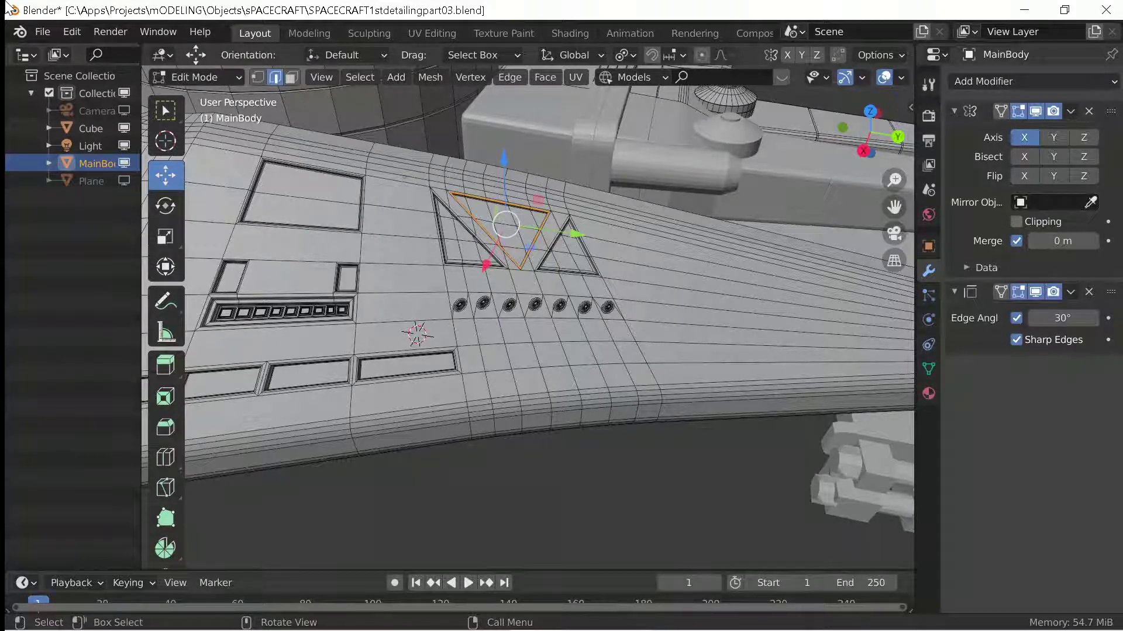
{"action": "scroll", "coordinate": [409, 350], "scroll_direction": "down", "scroll_amount": 5}
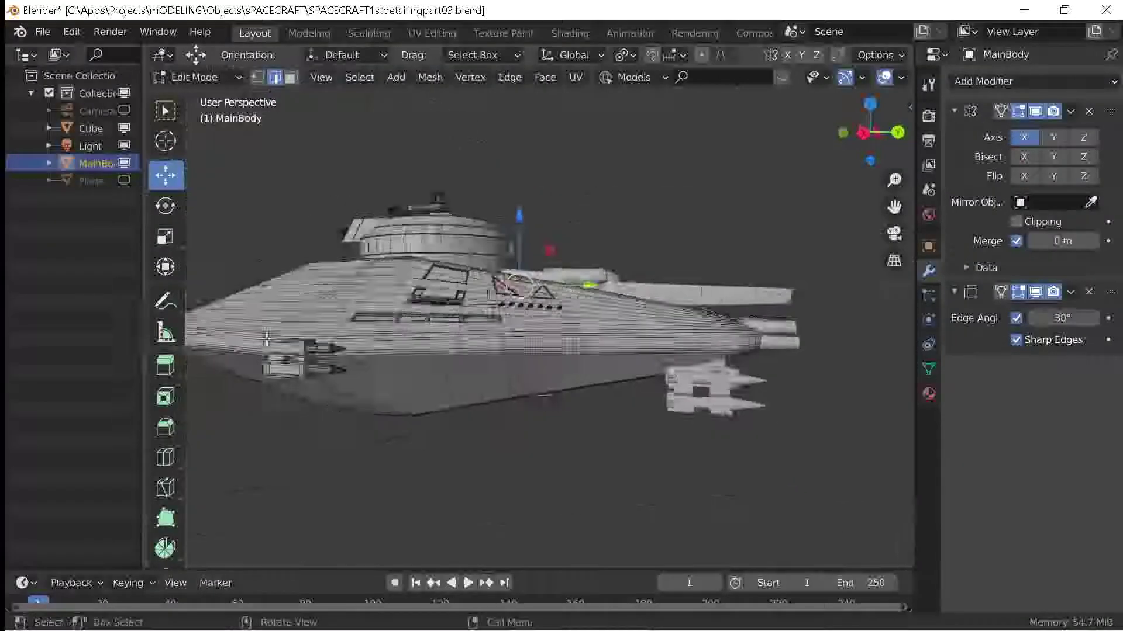
{"action": "mouse_move", "coordinate": [383, 388]}
{"action": "middle_mouse_down"}
{"action": "mouse_move", "coordinate": [349, 388]}
{"action": "mouse_move", "coordinate": [438, 363]}
{"action": "mouse_move", "coordinate": [396, 394]}
{"action": "middle_mouse_up"}
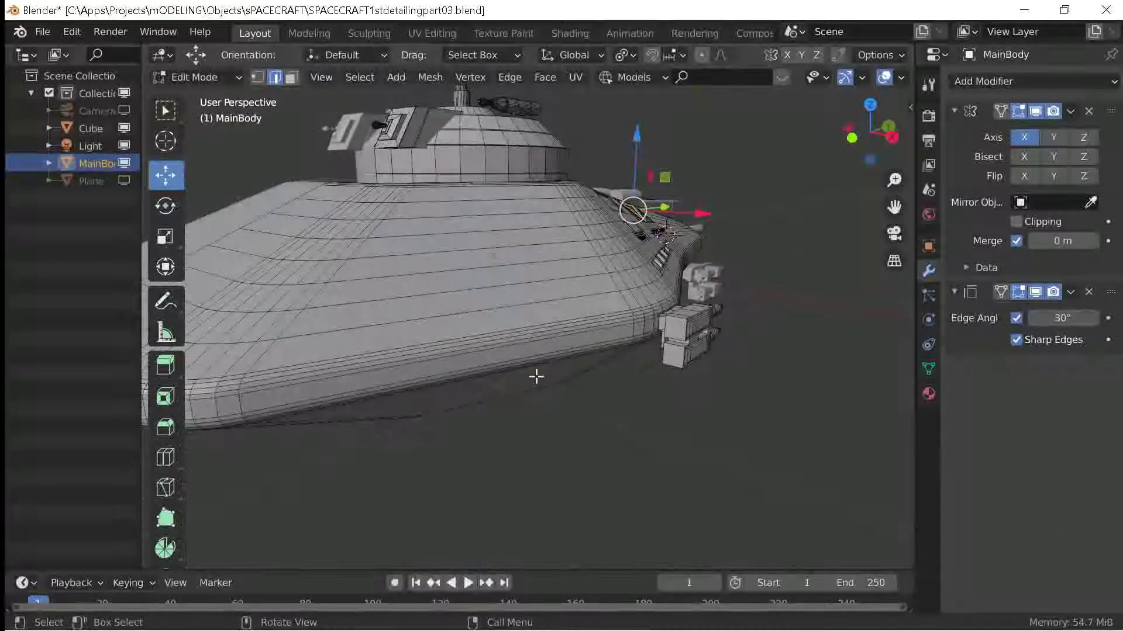
{"action": "key", "text": "ctrl+r"}
{"action": "left_click", "coordinate": [519, 333]}
{"action": "left_click", "coordinate": [541, 371]}
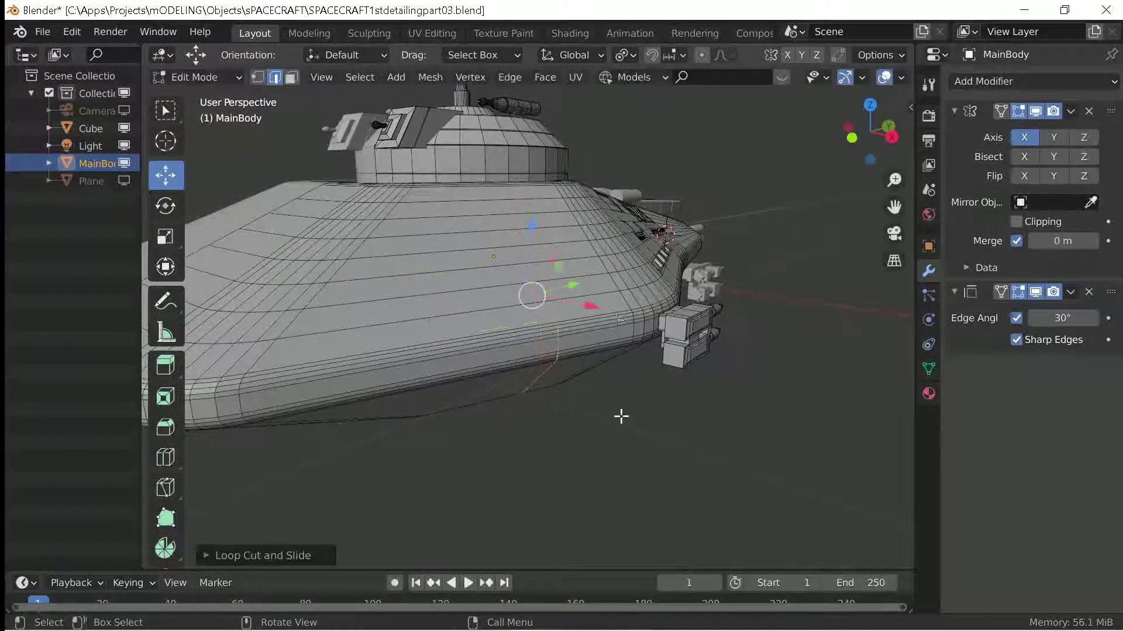
Box-select a rectangular band of side faces in face select mode.
{"action": "scroll", "coordinate": [619, 414], "scroll_direction": "up", "scroll_amount": 3}
{"action": "left_click", "coordinate": [293, 78]}
{"action": "middle_click_drag", "start_coordinate": [409, 263], "coordinate": [489, 321]}
{"action": "left_click_drag", "start_coordinate": [489, 246], "coordinate": [505, 400]}
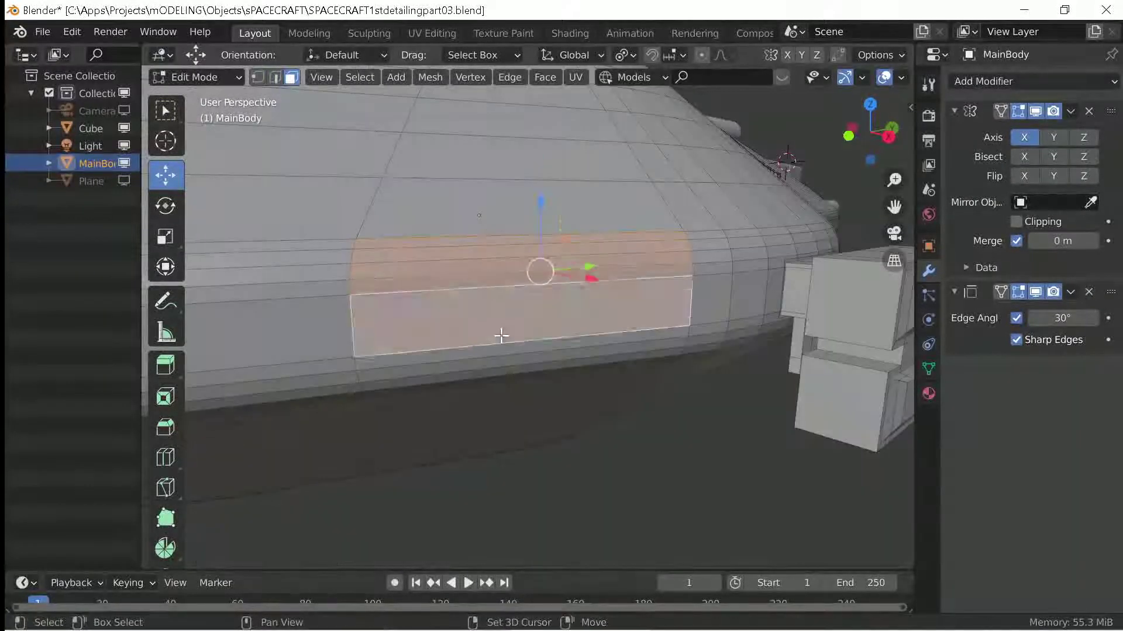
Raise the side panel faces outward by extruding them along their normals.
{"action": "mouse_move", "coordinate": [505, 399]}
{"action": "middle_mouse_down"}
{"action": "mouse_move", "coordinate": [392, 150]}
{"action": "mouse_move", "coordinate": [479, 343]}
{"action": "mouse_move", "coordinate": [517, 388]}
{"action": "middle_mouse_up"}
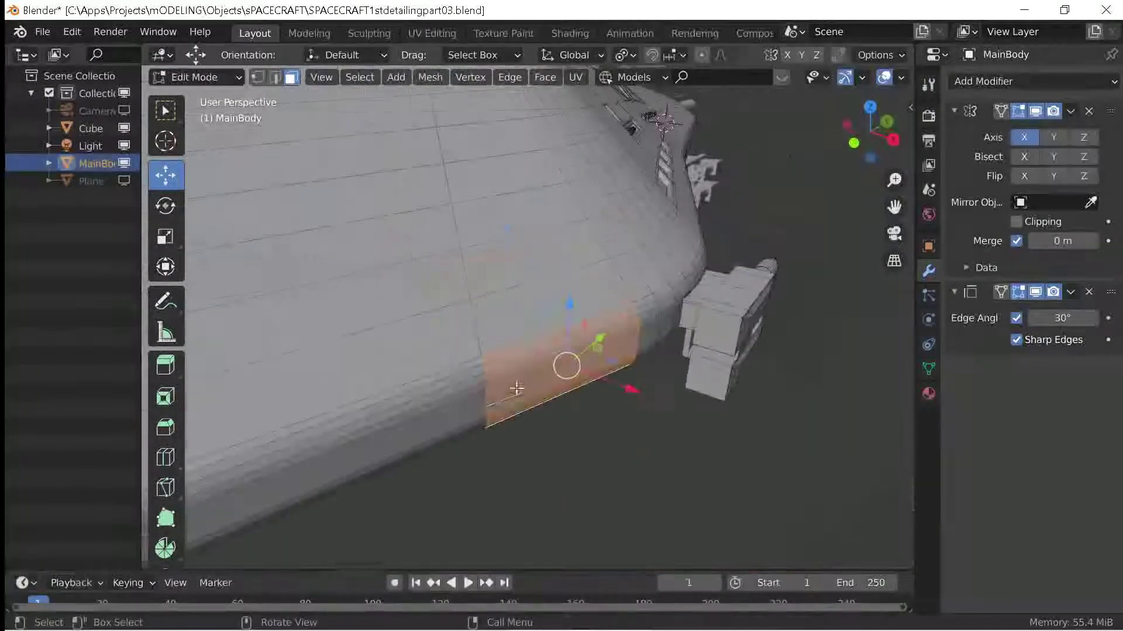
{"action": "key", "text": "alt+e"}
{"action": "left_click", "coordinate": [595, 430]}
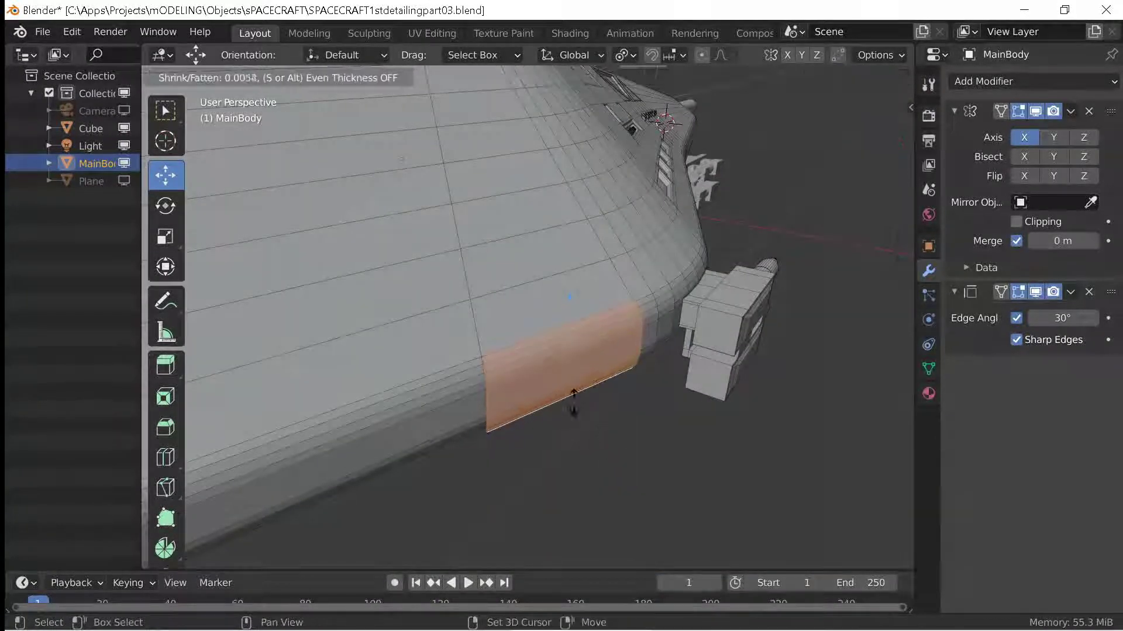
{"action": "left_click", "coordinate": [540, 352]}
{"action": "mouse_move", "coordinate": [540, 352]}
{"action": "middle_mouse_down"}
{"action": "mouse_move", "coordinate": [426, 384]}
{"action": "mouse_move", "coordinate": [570, 431]}
{"action": "mouse_move", "coordinate": [577, 456]}
{"action": "mouse_move", "coordinate": [572, 444]}
{"action": "middle_mouse_up"}
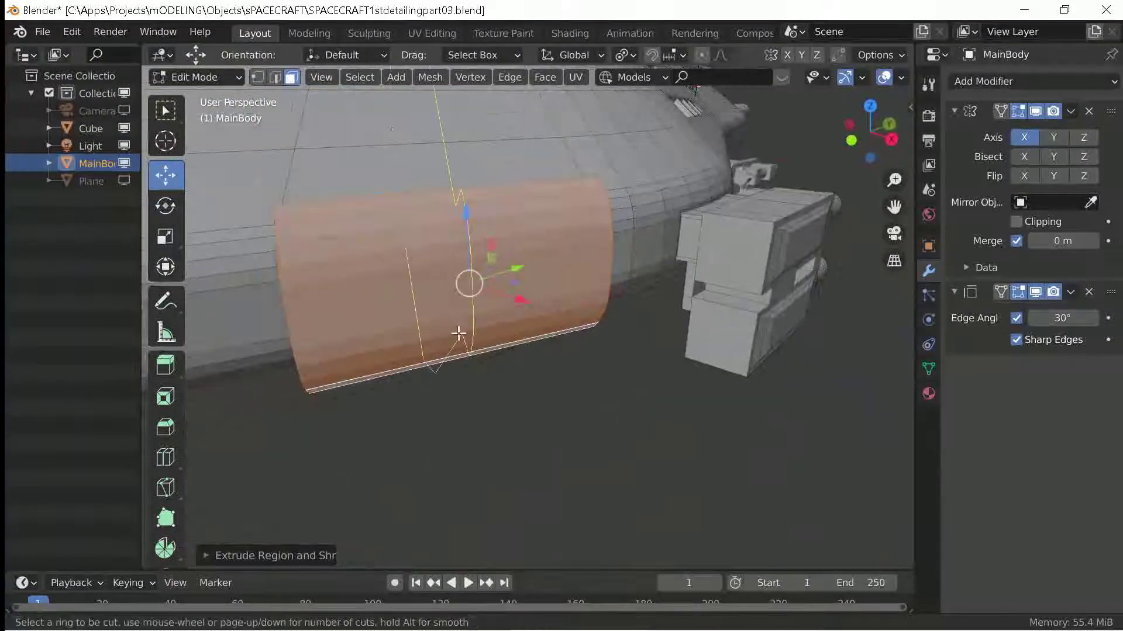
Add a loop cut across the side band and dissolve the surplus new edges.
{"action": "left_click", "coordinate": [396, 310]}
{"action": "left_click", "coordinate": [500, 319]}
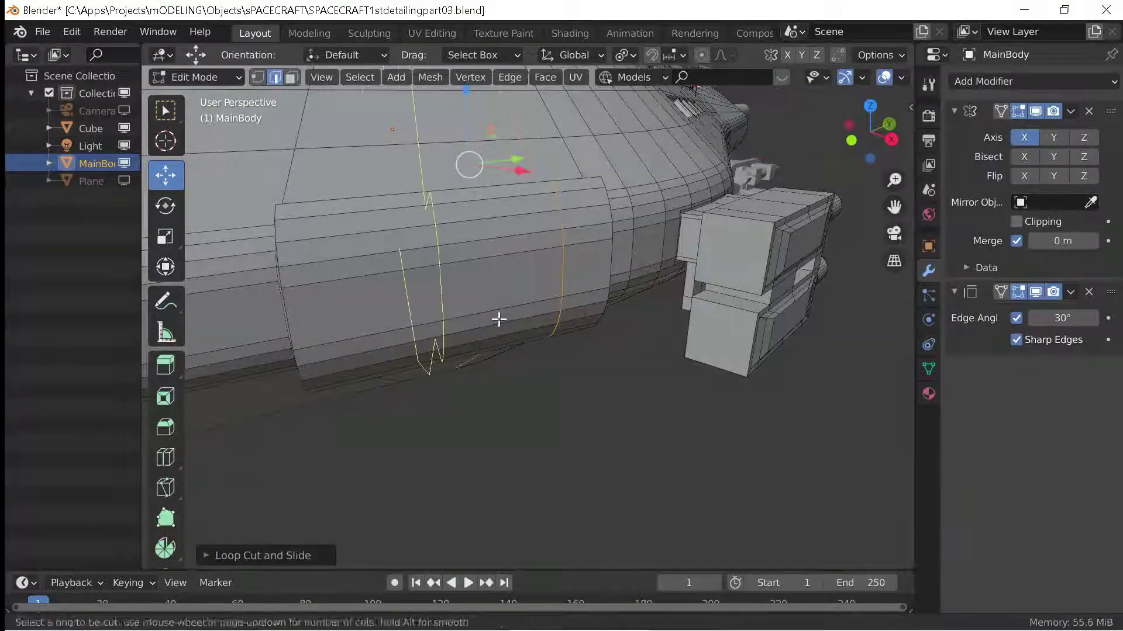
{"action": "mouse_move", "coordinate": [498, 318]}
{"action": "middle_mouse_down"}
{"action": "mouse_move", "coordinate": [476, 376]}
{"action": "mouse_move", "coordinate": [421, 117]}
{"action": "mouse_move", "coordinate": [453, 300]}
{"action": "mouse_move", "coordinate": [391, 179]}
{"action": "middle_mouse_up"}
{"action": "left_click", "coordinate": [449, 170], "text": "shift"}
{"action": "key", "text": "x"}
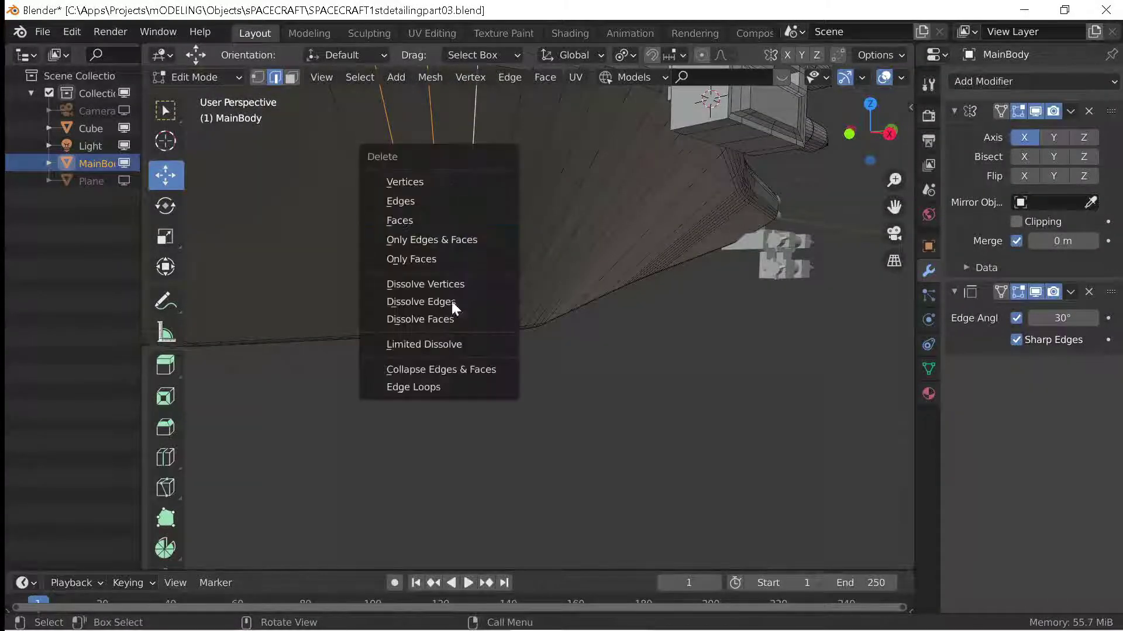
{"action": "left_click", "coordinate": [483, 300]}
{"action": "middle_click_drag", "start_coordinate": [454, 301], "coordinate": [474, 426]}
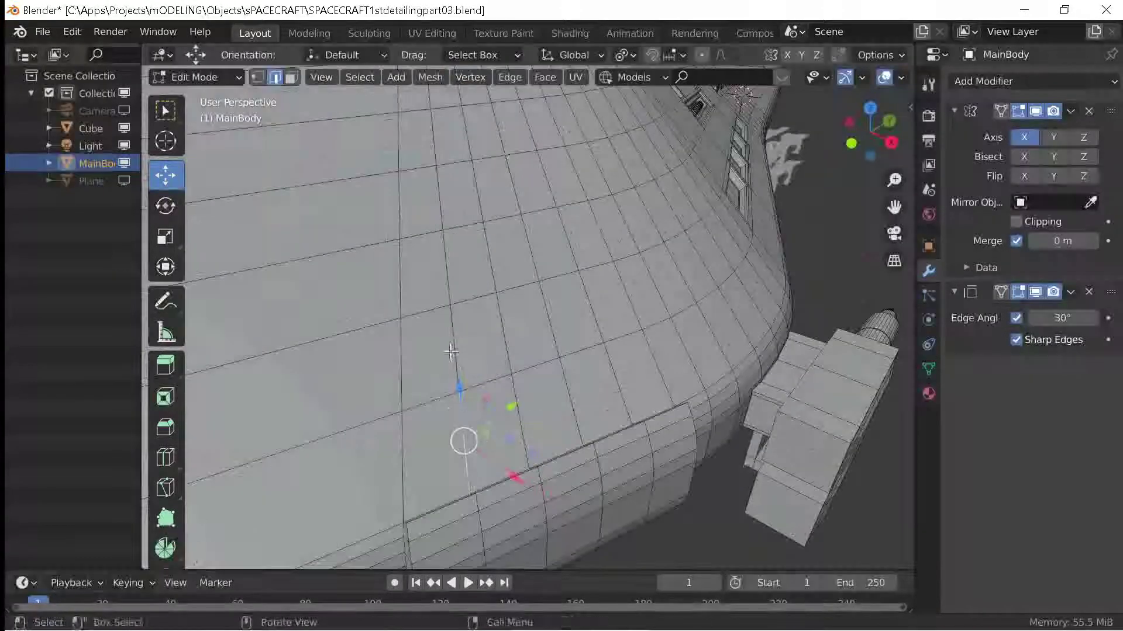
{"action": "middle_click_drag", "start_coordinate": [450, 351], "coordinate": [448, 358]}
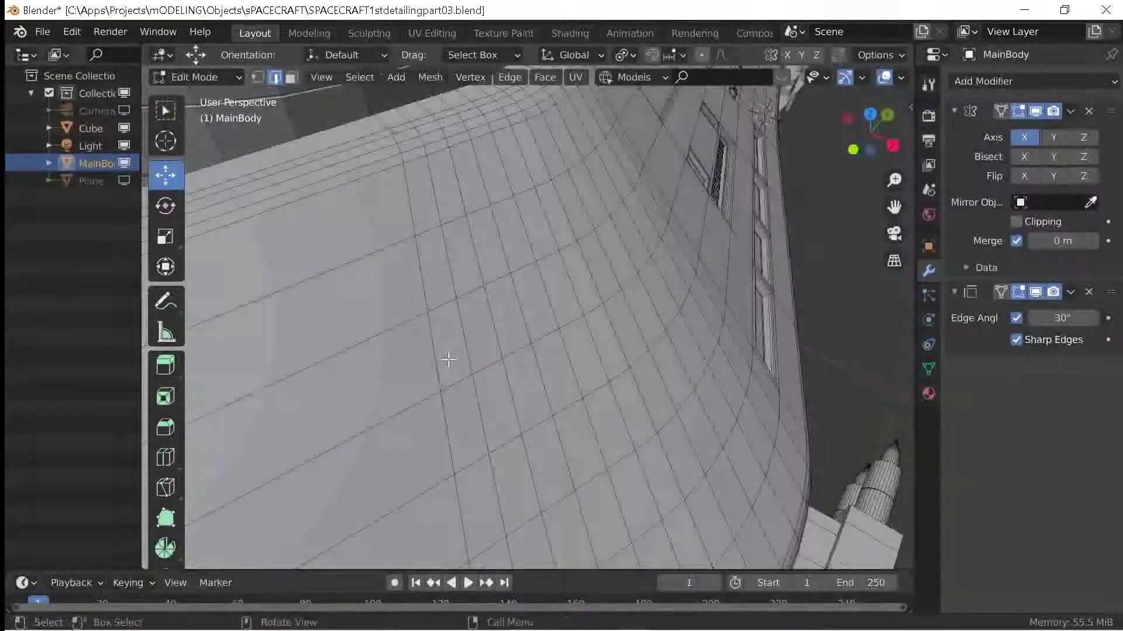
Delete the unwanted edge loops from the hull, then switch to face select mode.
{"action": "left_click", "coordinate": [397, 121], "text": "ctrl"}
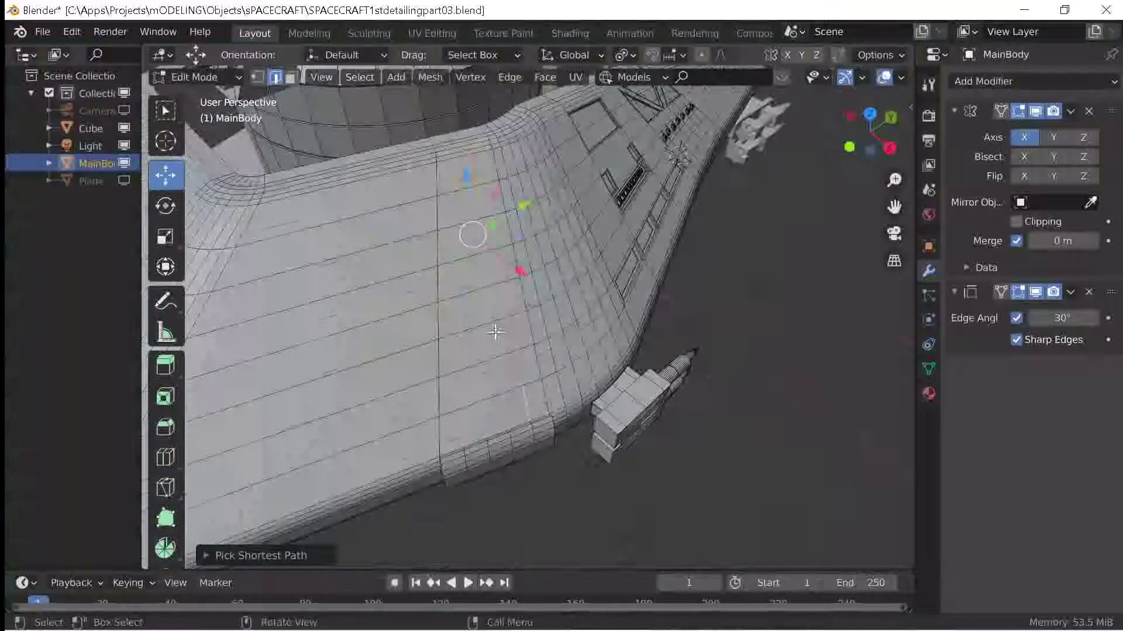
{"action": "key", "text": "x"}
{"action": "left_click", "coordinate": [503, 351]}
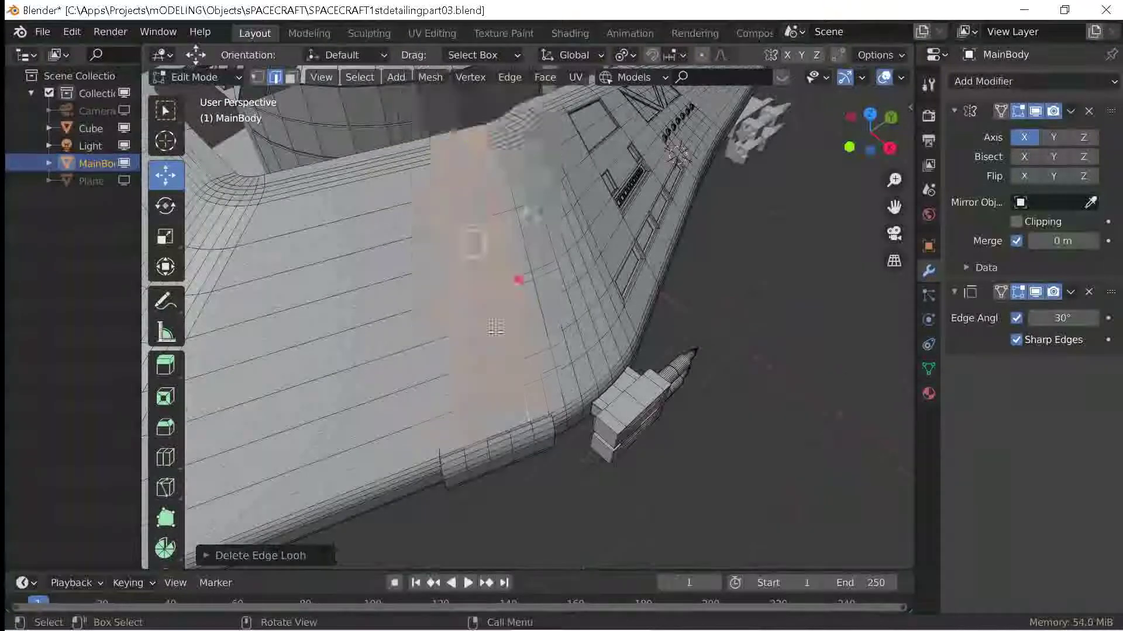
{"action": "middle_click_drag", "start_coordinate": [502, 351], "coordinate": [513, 365]}
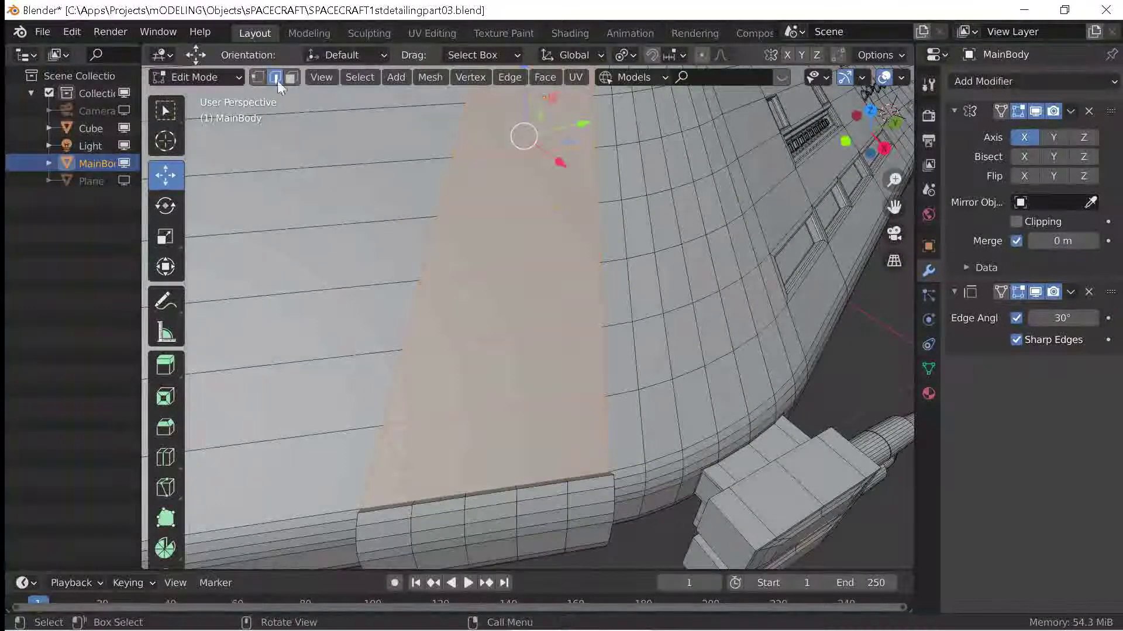
{"action": "key", "text": "x"}
{"action": "left_click", "coordinate": [386, 464]}
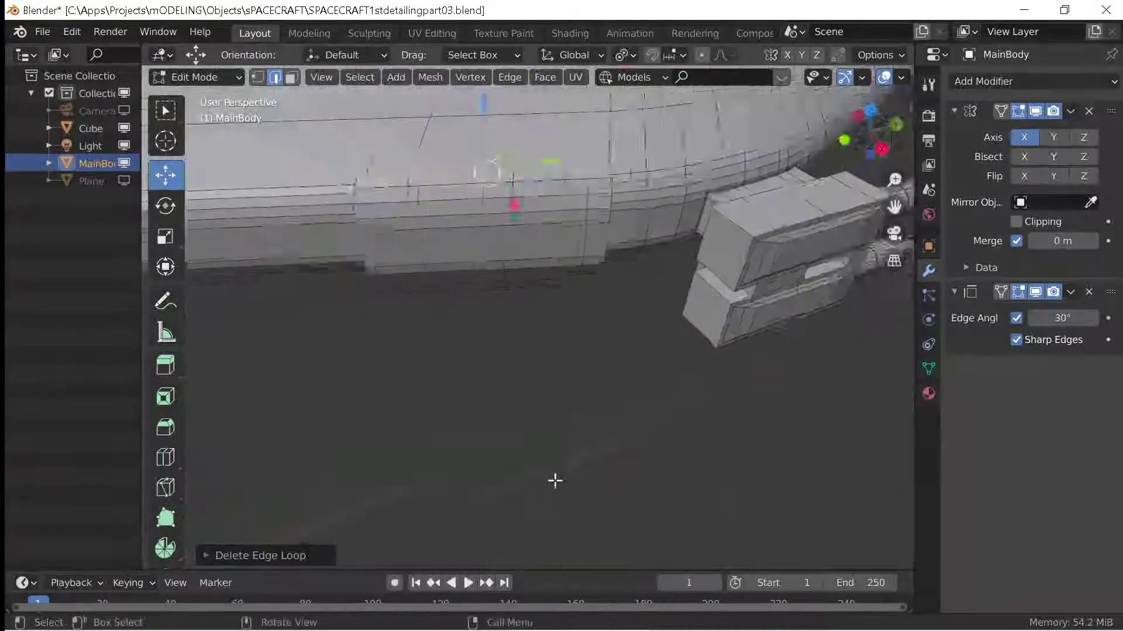
{"action": "key", "text": "3"}
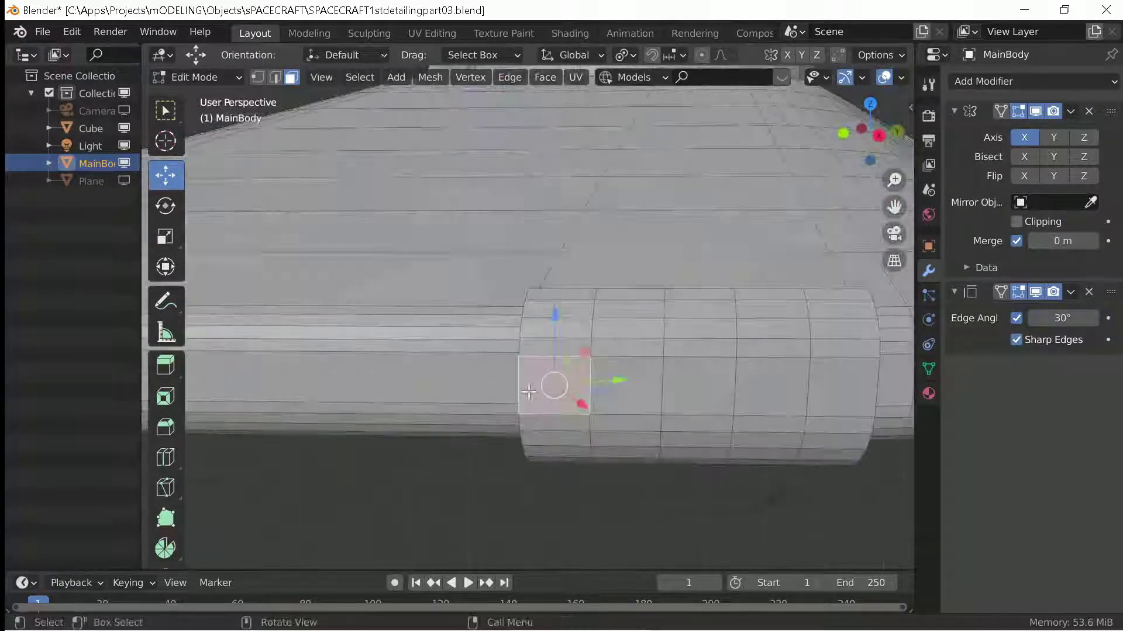
Inset the first band face to start the first window.
{"action": "key", "text": "i"}
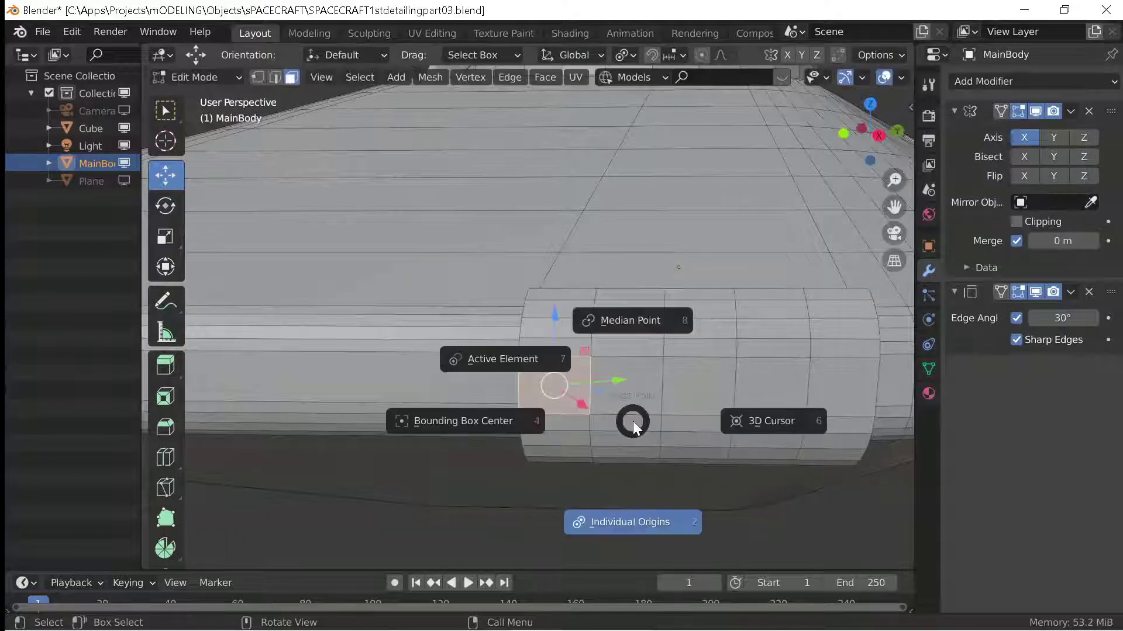
{"action": "type", "text": ".01"}
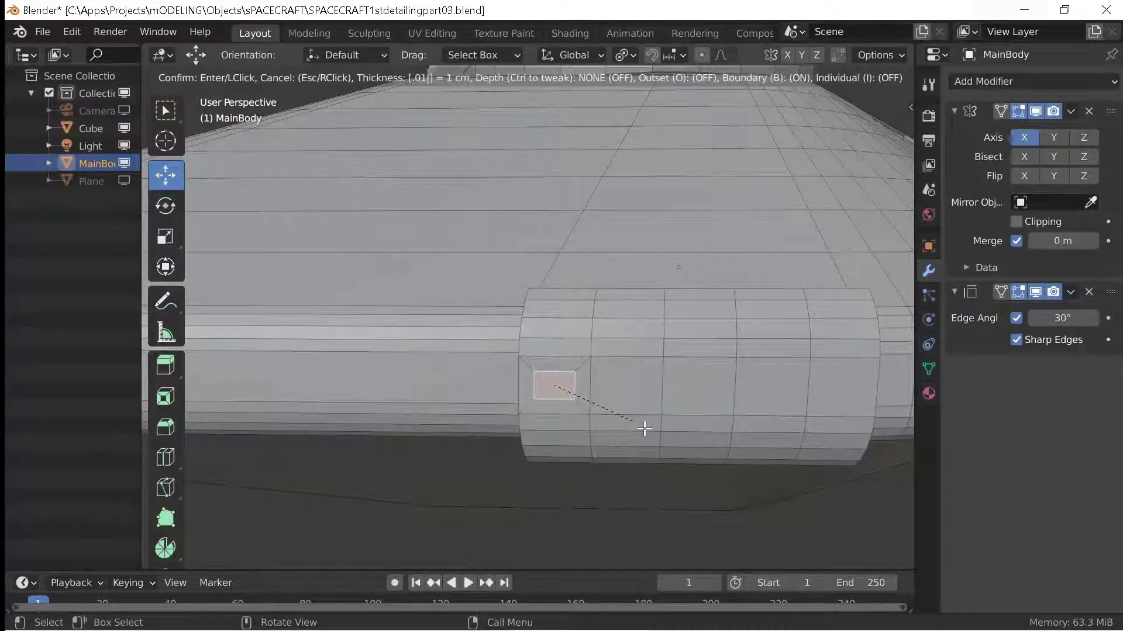
{"action": "key", "text": "BackSpace"}
{"action": "key", "text": "BackSpace"}
{"action": "key", "text": "BackSpace"}
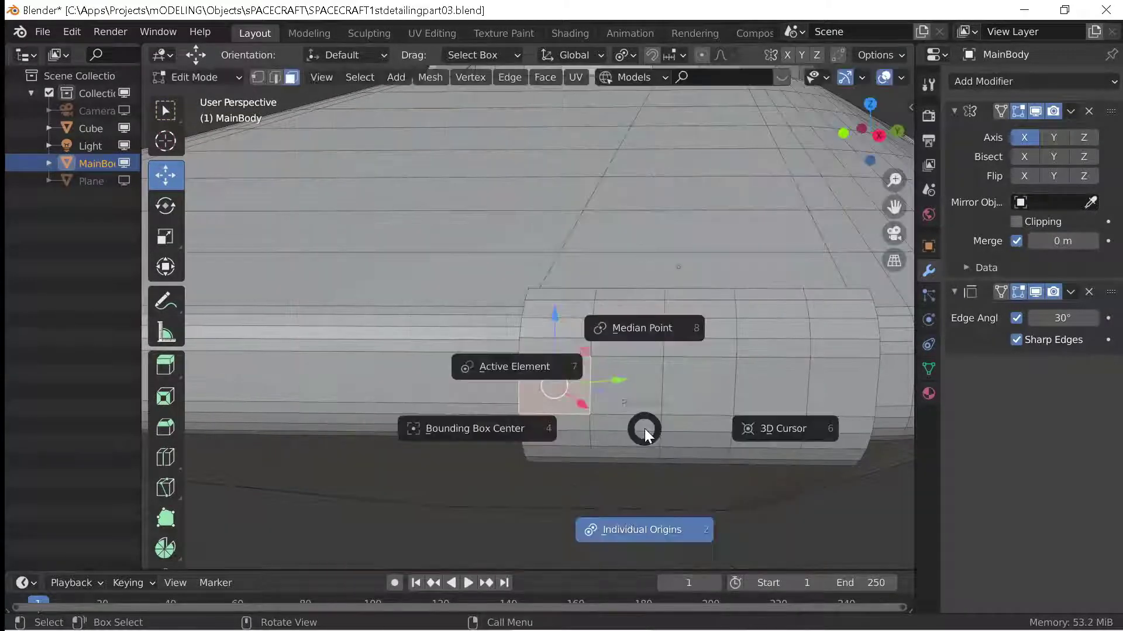
{"action": "type", "text": "0"}
{"action": "key", "text": "BackSpace"}
{"action": "key", "text": "BackSpace"}
{"action": "key", "text": "BackSpace"}
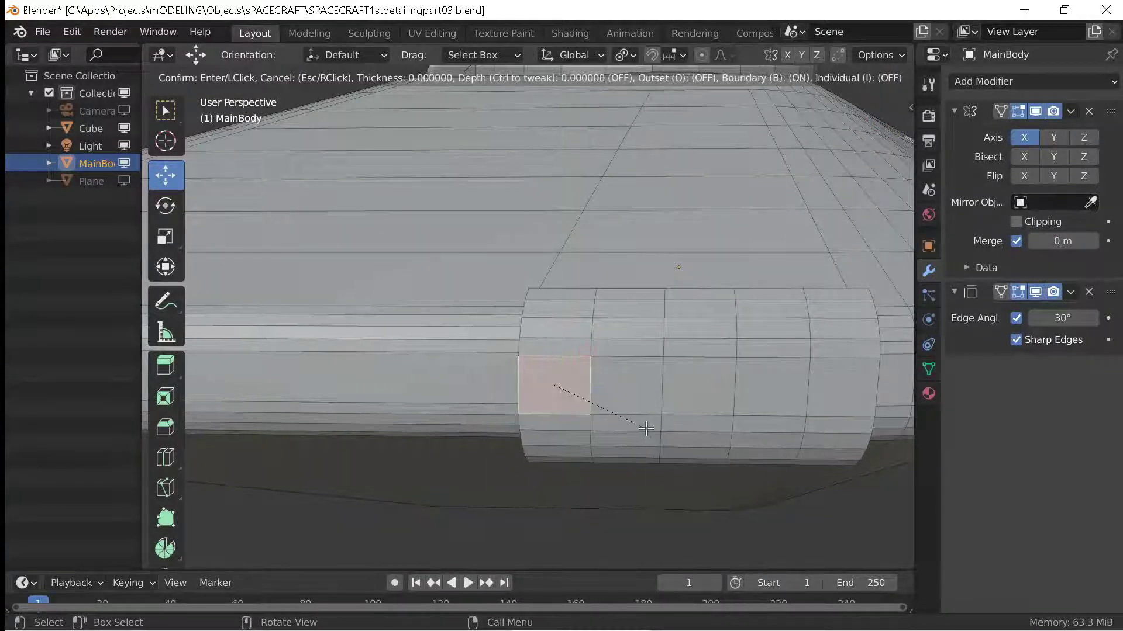
{"action": "left_click", "coordinate": [606, 398]}
Inset the second and third band faces as windows.
{"action": "left_click", "coordinate": [623, 391]}
{"action": "key", "text": "i"}
{"action": "left_click", "coordinate": [691, 397]}
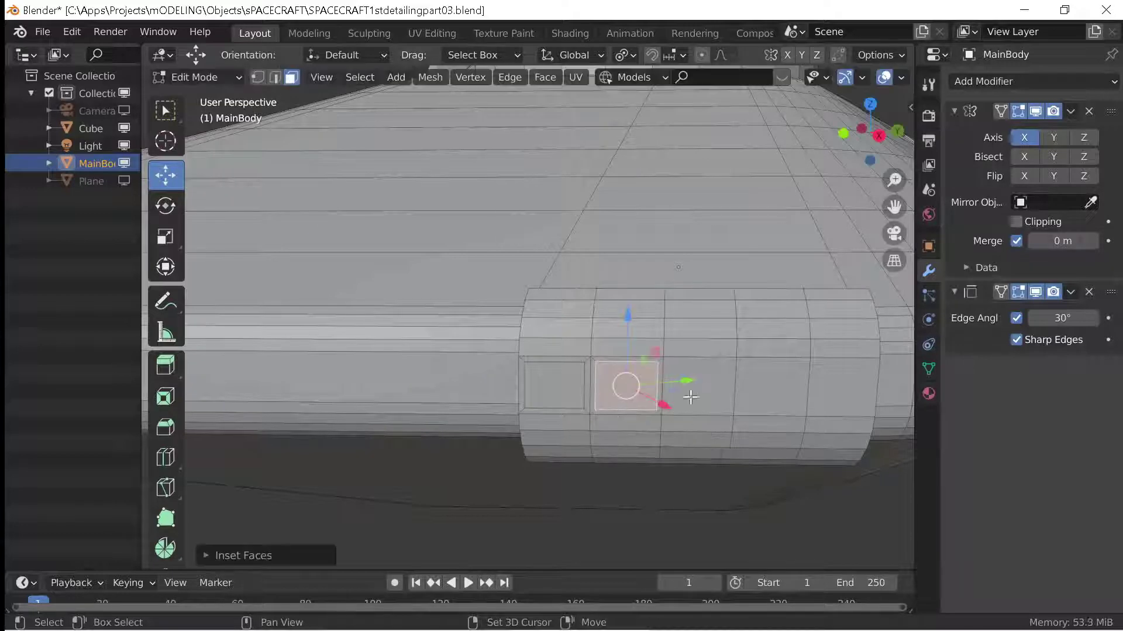
{"action": "key", "text": "i"}
{"action": "left_click", "coordinate": [708, 440]}
{"action": "left_click", "coordinate": [699, 389]}
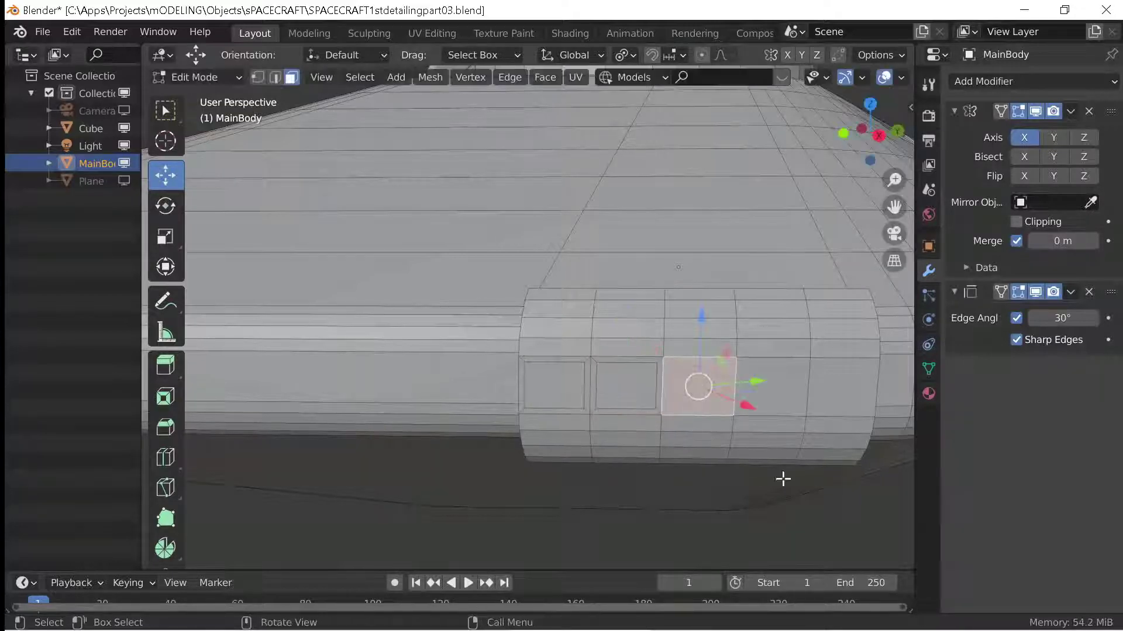
{"action": "key", "text": "i"}
{"action": "left_click", "coordinate": [744, 456]}
Inset the fourth and fifth band faces as windows.
{"action": "left_click", "coordinate": [792, 388]}
{"action": "key", "text": "i"}
{"action": "left_click", "coordinate": [812, 491]}
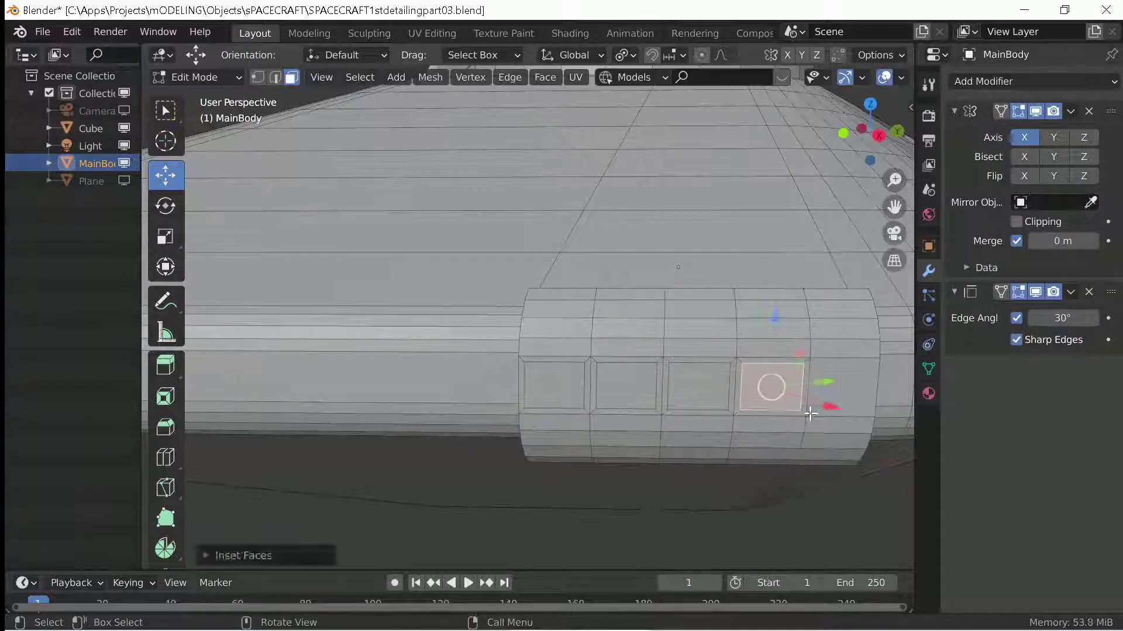
{"action": "left_click", "coordinate": [842, 389]}
{"action": "key", "text": "i"}
{"action": "left_click", "coordinate": [832, 427]}
Select all five window faces and push them inward to recess them.
{"action": "left_click", "coordinate": [556, 395]}
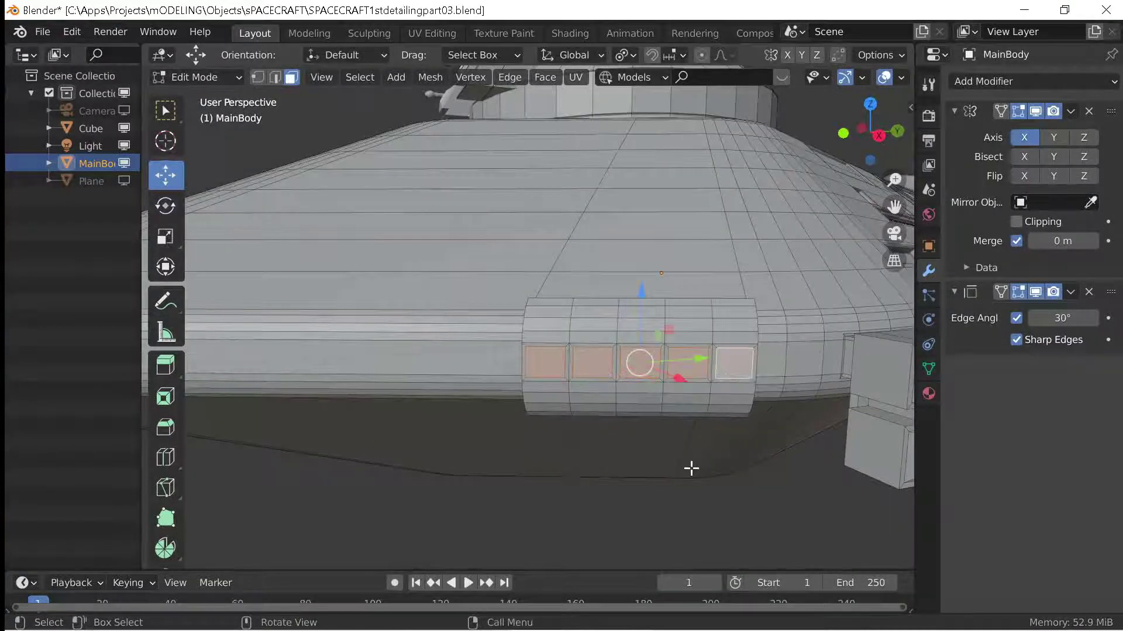
{"action": "key", "text": "alt+s"}
{"action": "left_click", "coordinate": [713, 500]}
{"action": "scroll", "coordinate": [657, 451], "scroll_direction": "up", "scroll_amount": 3}
{"action": "scroll", "coordinate": [653, 432], "scroll_direction": "up", "scroll_amount": 2}
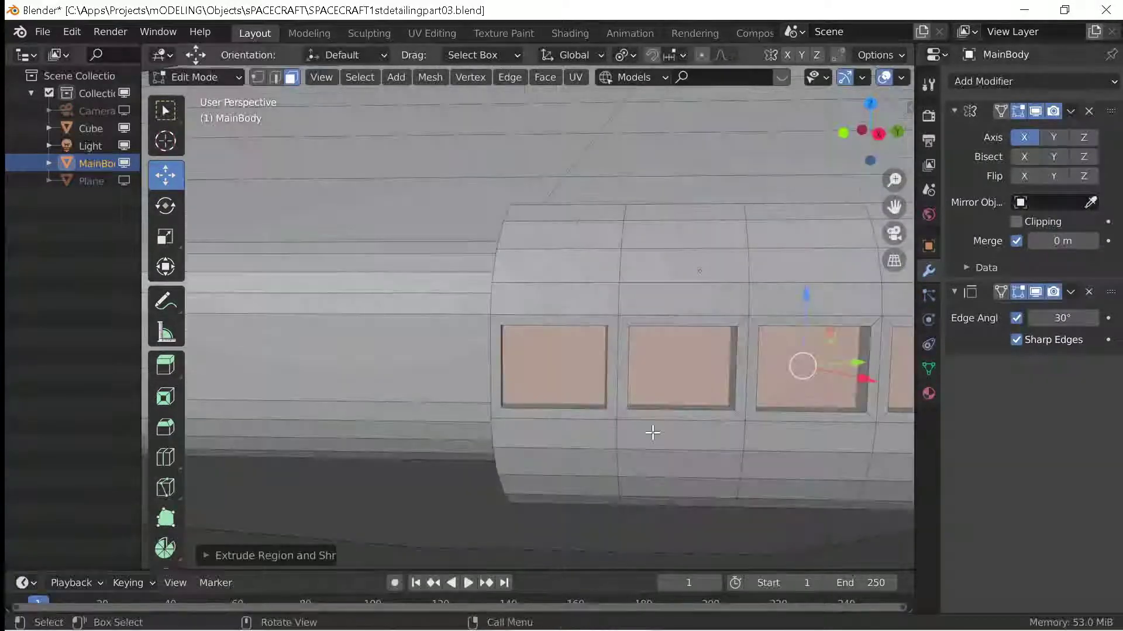
Switch to edge mode, select the first window's edge loop, and check the hull in Object Mode.
{"action": "left_click", "coordinate": [276, 78]}
{"action": "key", "text": "ctrl+b"}
{"action": "key", "text": "Escape"}
{"action": "left_click", "coordinate": [523, 325], "text": "alt"}
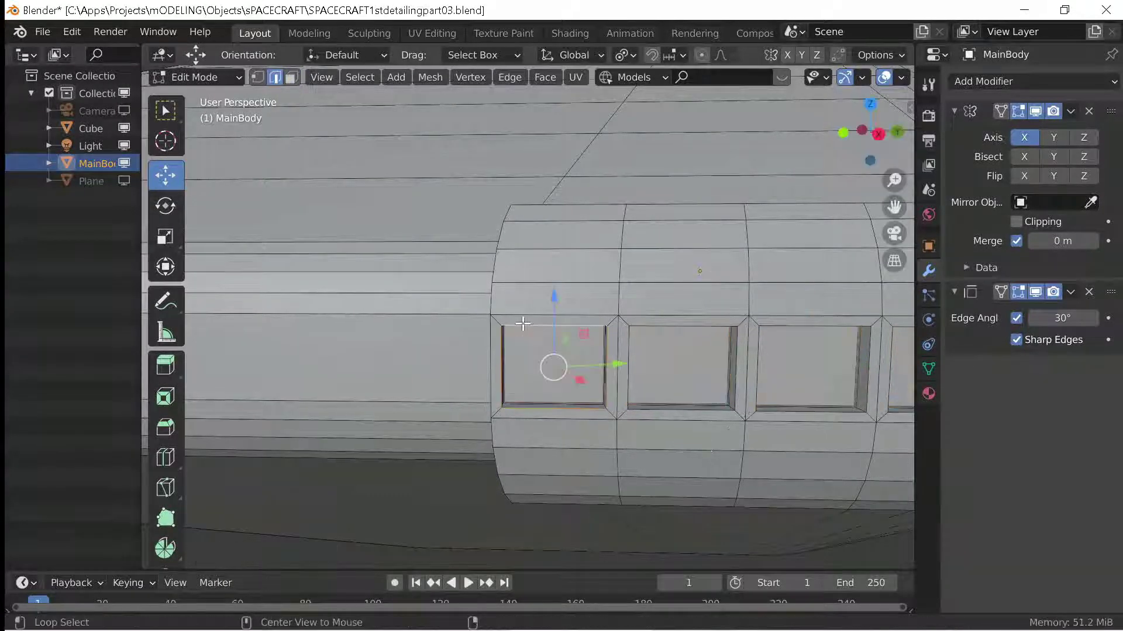
{"action": "middle_click_drag", "start_coordinate": [797, 330], "coordinate": [613, 199], "text": "shift"}
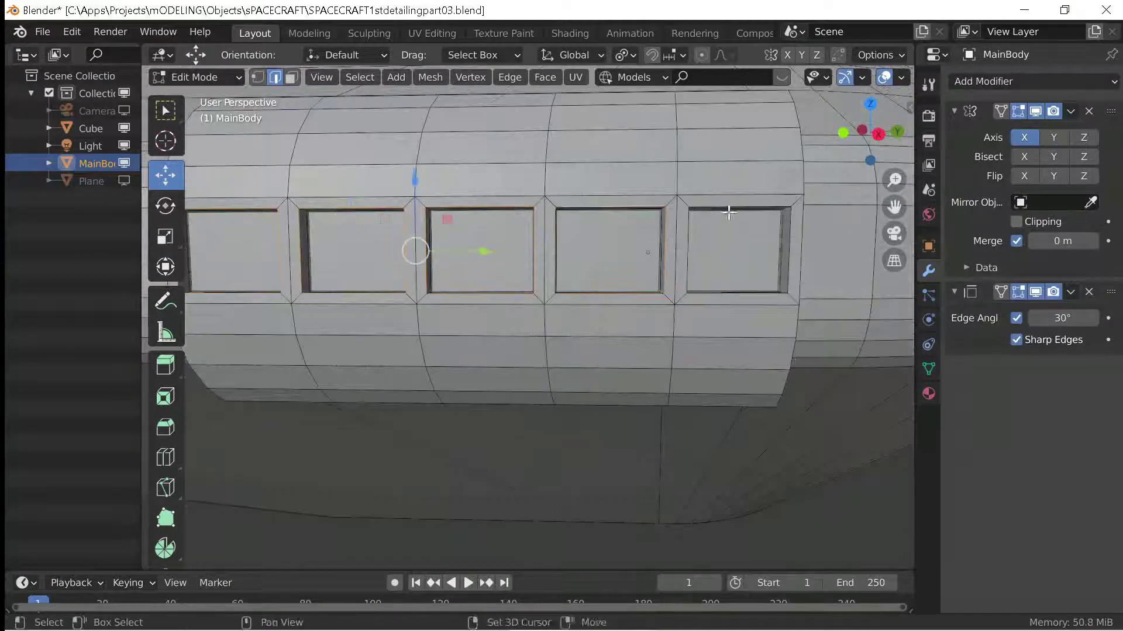
{"action": "key", "text": "Tab"}
Back in Edit Mode, inset the strips above windows 1 and 2.
{"action": "scroll", "coordinate": [599, 325], "scroll_direction": "down", "scroll_amount": 3}
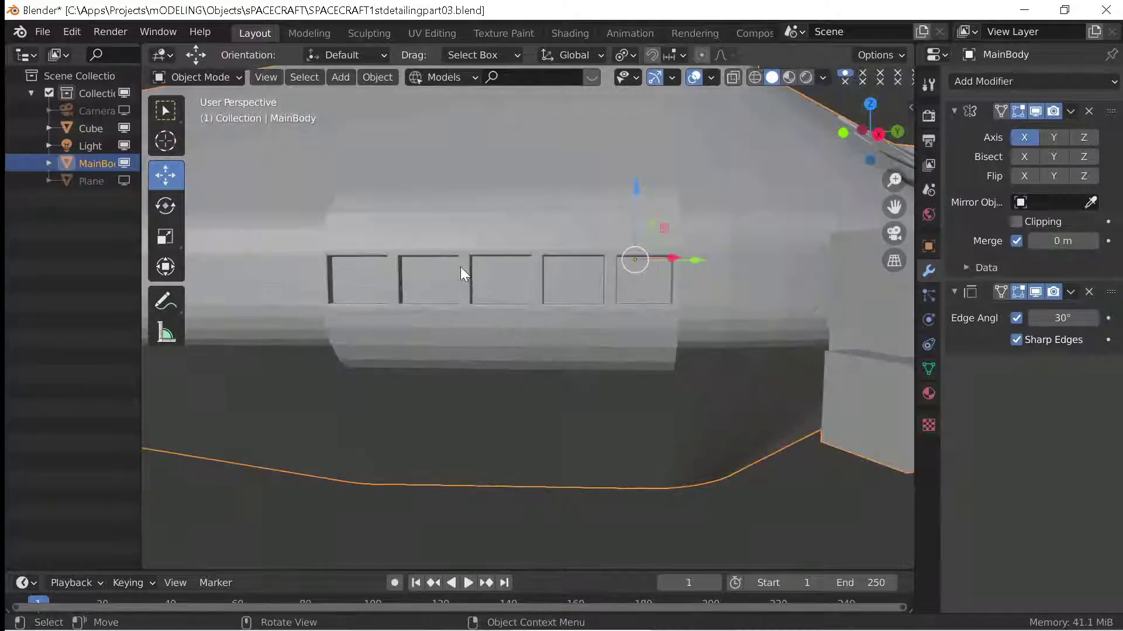
{"action": "key", "text": "Tab"}
{"action": "left_click", "coordinate": [354, 242]}
{"action": "key", "text": "i"}
{"action": "left_click", "coordinate": [548, 396]}
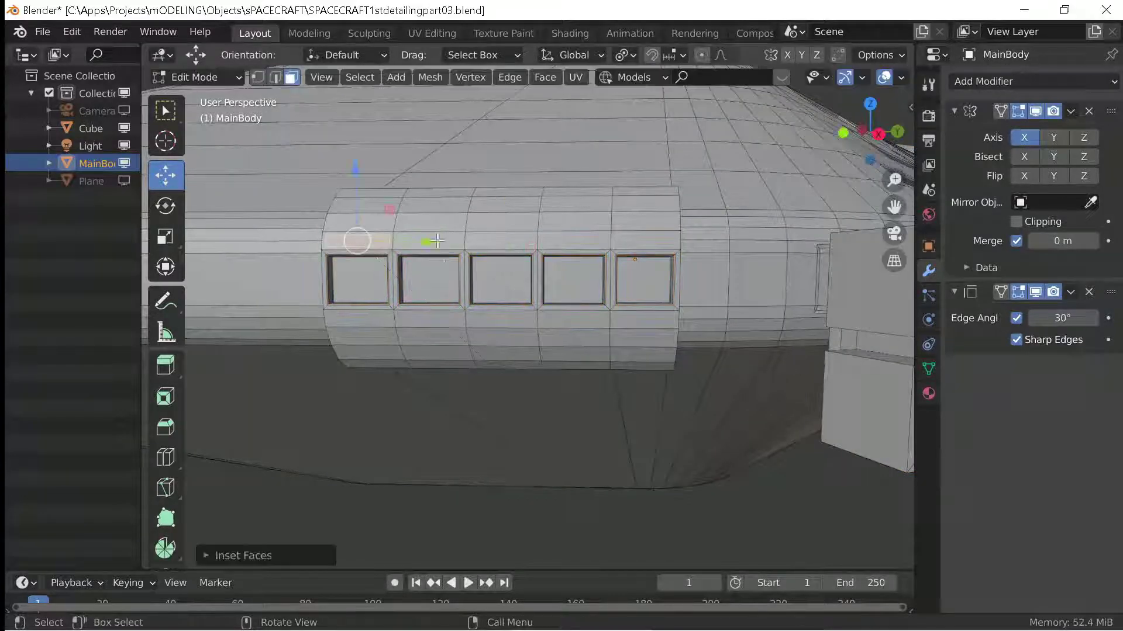
{"action": "left_click", "coordinate": [427, 241]}
{"action": "key", "text": "i"}
{"action": "left_click", "coordinate": [561, 379]}
Inset the strips above windows 3 and 4 and the strip by window 5.
{"action": "left_click", "coordinate": [501, 241]}
{"action": "key", "text": "i"}
{"action": "left_click", "coordinate": [597, 339]}
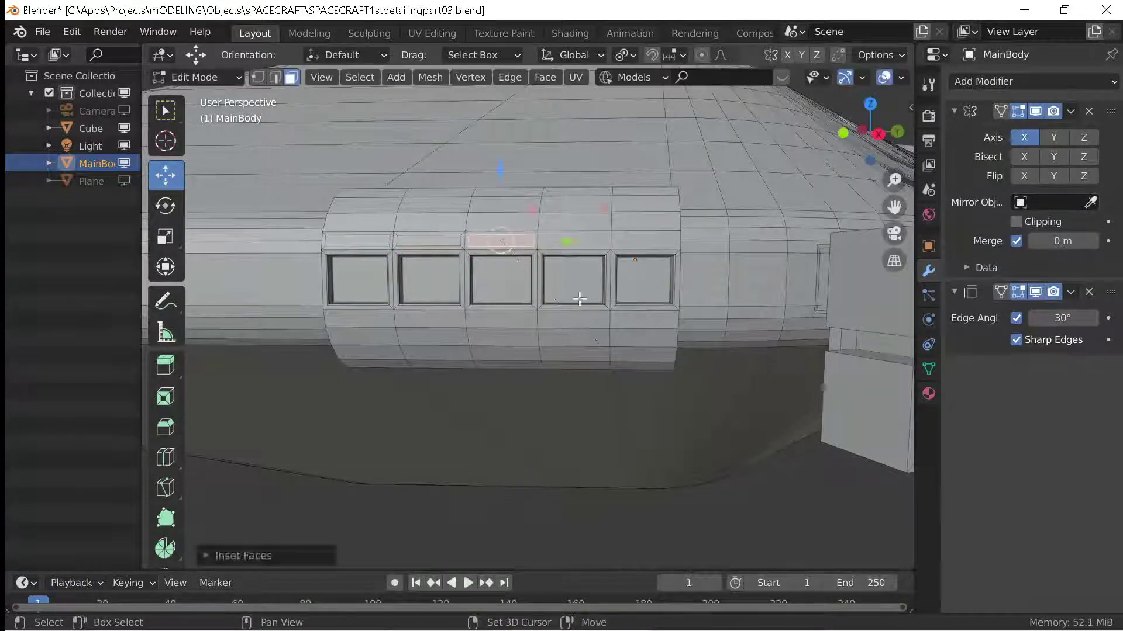
{"action": "left_click", "coordinate": [574, 240]}
{"action": "key", "text": "i"}
{"action": "left_click", "coordinate": [676, 393]}
{"action": "left_click", "coordinate": [643, 241]}
{"action": "key", "text": "i"}
{"action": "left_click", "coordinate": [724, 401]}
Inset the strips below windows 4, 3 and 2.
{"action": "left_click", "coordinate": [643, 319]}
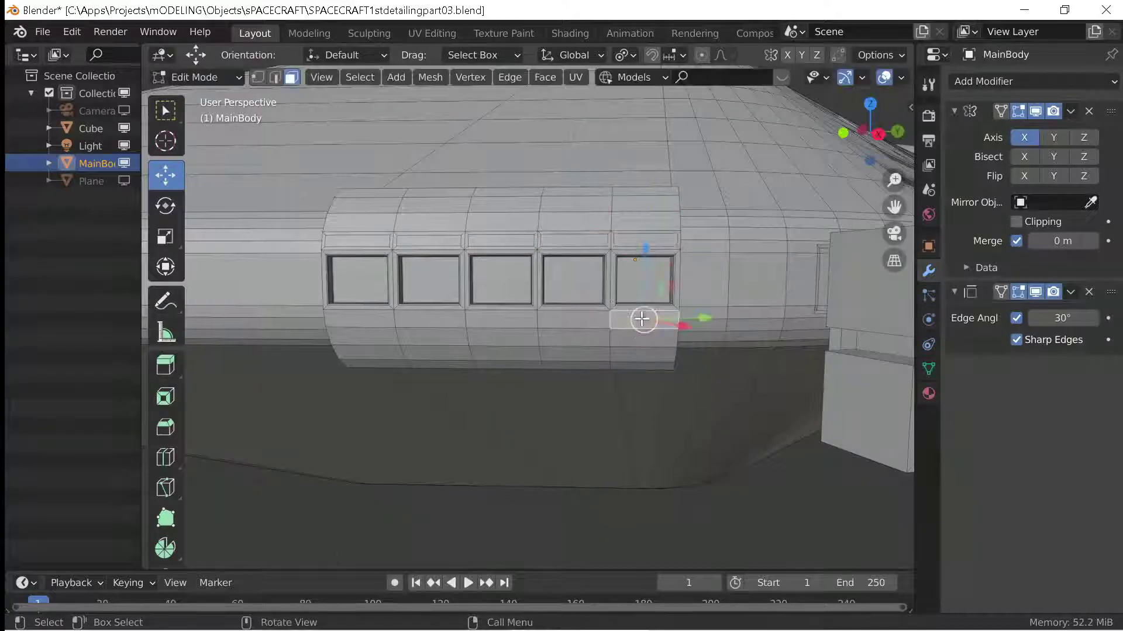
{"action": "key", "text": "i"}
{"action": "left_click", "coordinate": [684, 405]}
{"action": "left_click", "coordinate": [573, 319]}
{"action": "key", "text": "i"}
{"action": "left_click", "coordinate": [501, 318]}
{"action": "key", "text": "i"}
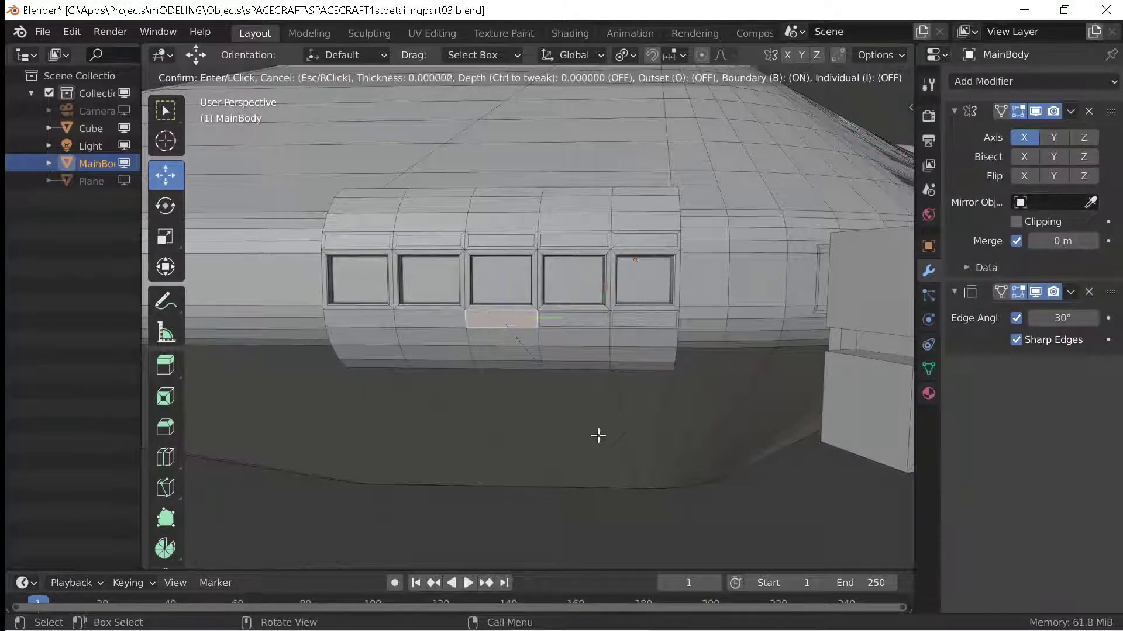
{"action": "left_click", "coordinate": [434, 324]}
{"action": "key", "text": "i"}
{"action": "left_click", "coordinate": [517, 426]}
Inset the strip below window 1, select all strips and extrude them along normals.
{"action": "left_click", "coordinate": [359, 319]}
{"action": "key", "text": "i"}
{"action": "left_click", "coordinate": [501, 439]}
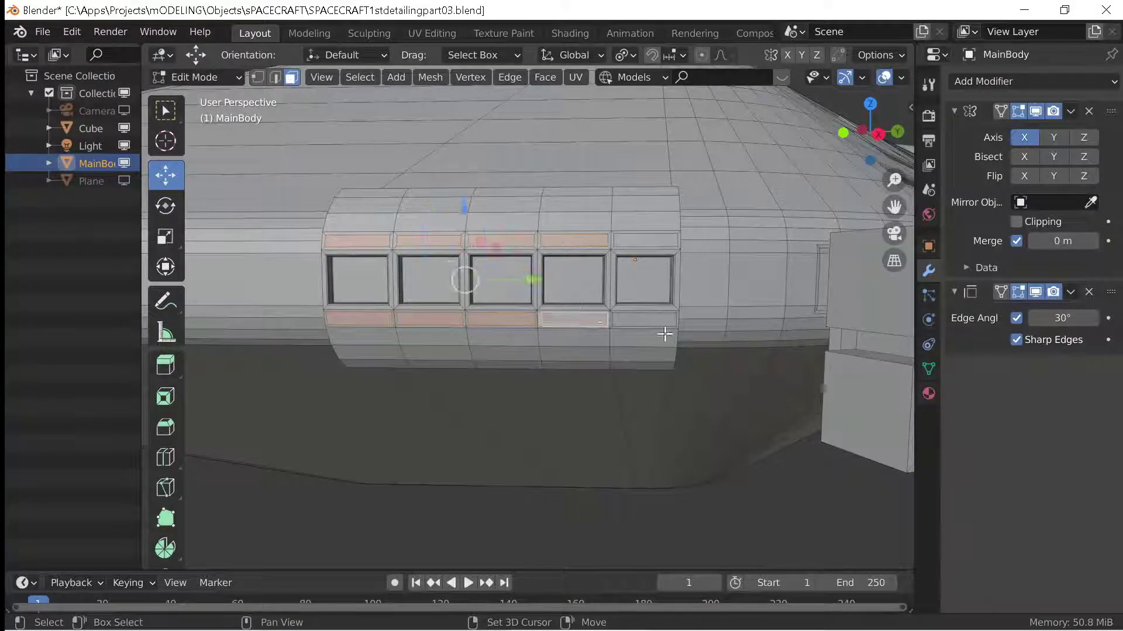
{"action": "key", "text": "alt+e"}
{"action": "left_click", "coordinate": [721, 471]}
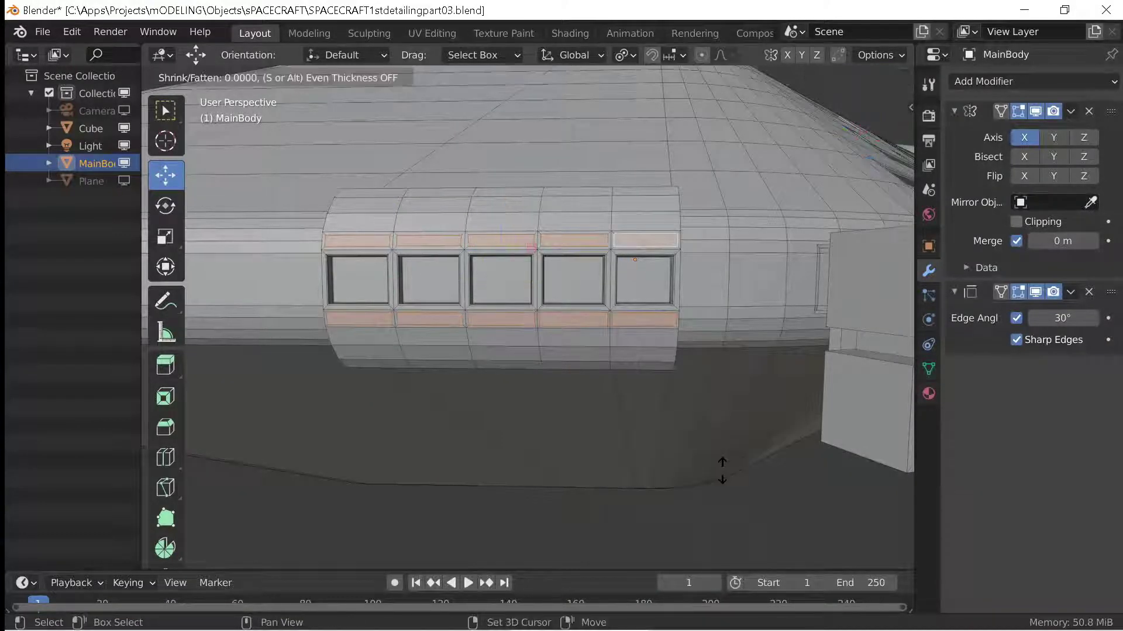
Recess the strips into the hull and bevel the panel edges.
{"action": "left_click", "coordinate": [758, 512]}
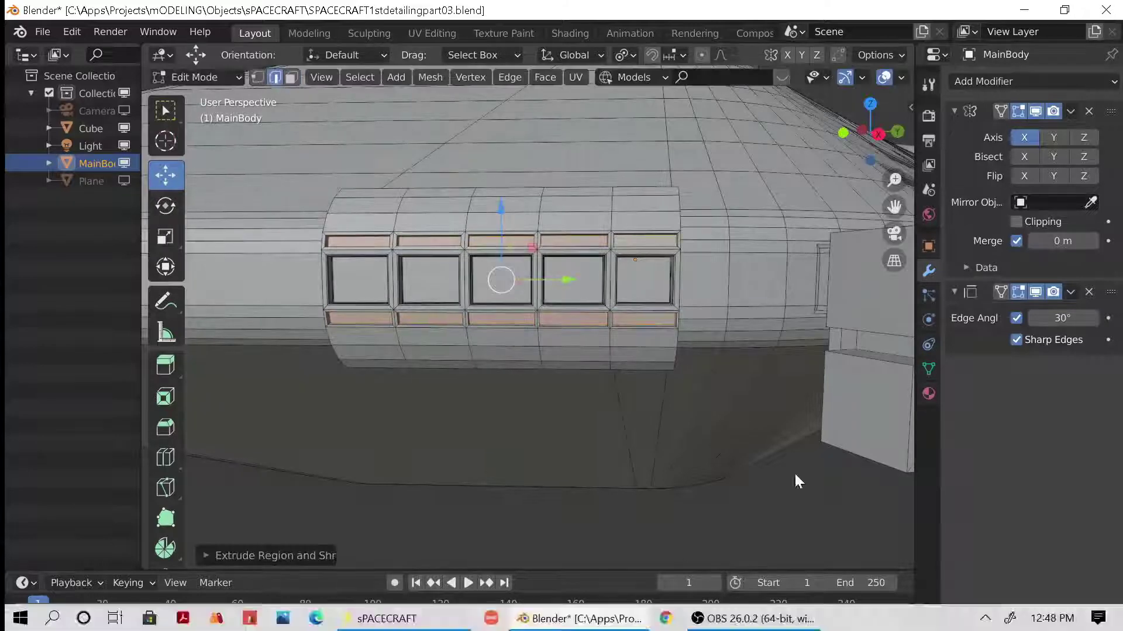
{"action": "scroll", "coordinate": [647, 451], "scroll_direction": "up", "scroll_amount": 8}
{"action": "key", "text": "ctrl+b"}
{"action": "left_click", "coordinate": [666, 477]}
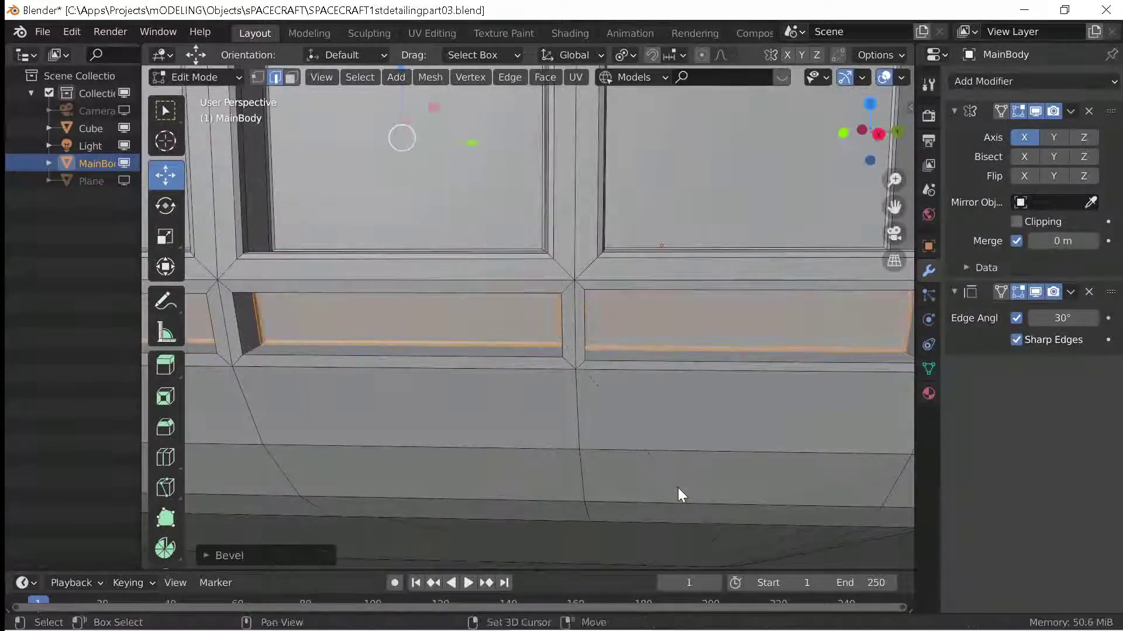
{"action": "scroll", "coordinate": [409, 356], "scroll_direction": "down", "scroll_amount": 5}
{"action": "scroll", "coordinate": [409, 356], "scroll_direction": "up", "scroll_amount": 5}
{"action": "scroll", "coordinate": [696, 436], "scroll_direction": "down", "scroll_amount": 5}
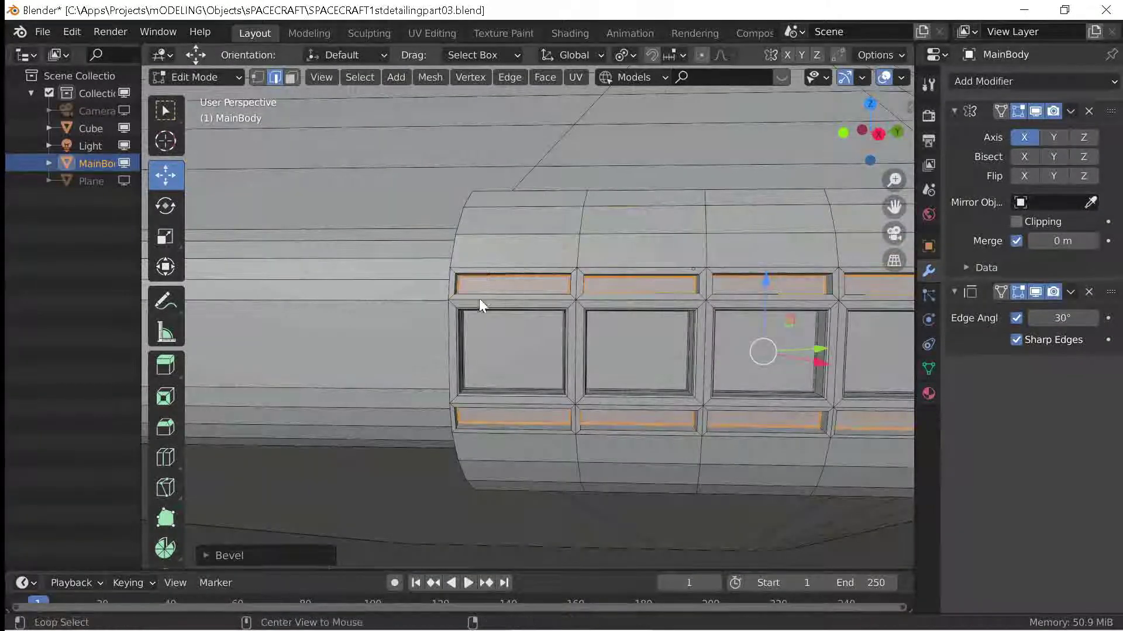
Select the edge loops around the upper and lower strip panels.
{"action": "left_click", "coordinate": [453, 280], "text": "alt"}
{"action": "left_click", "coordinate": [585, 274], "text": "alt"}
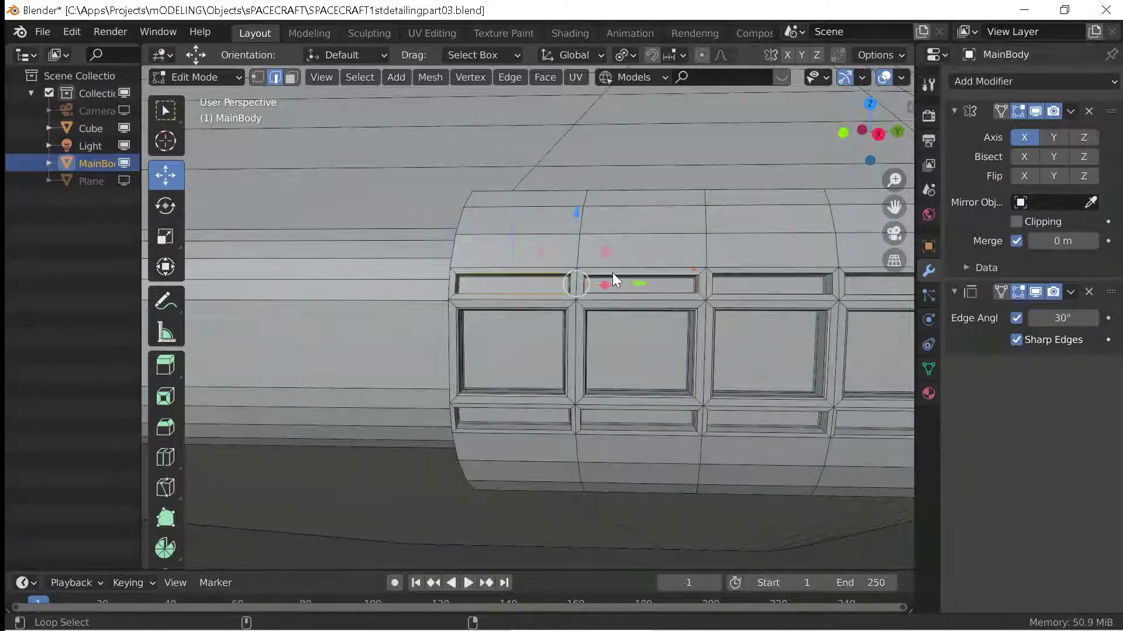
{"action": "left_click", "coordinate": [552, 406], "text": "alt"}
{"action": "scroll", "coordinate": [549, 410], "scroll_direction": "up", "scroll_amount": 3}
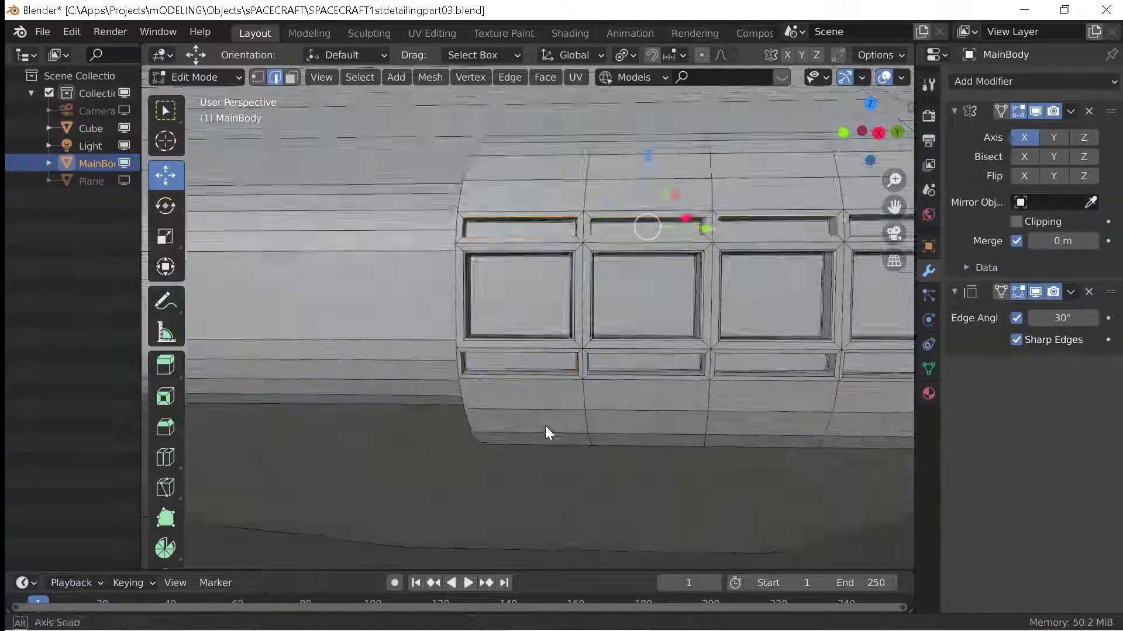
{"action": "scroll", "coordinate": [545, 426], "scroll_direction": "up", "scroll_amount": 4}
{"action": "scroll", "coordinate": [702, 293], "scroll_direction": "down", "scroll_amount": 2}
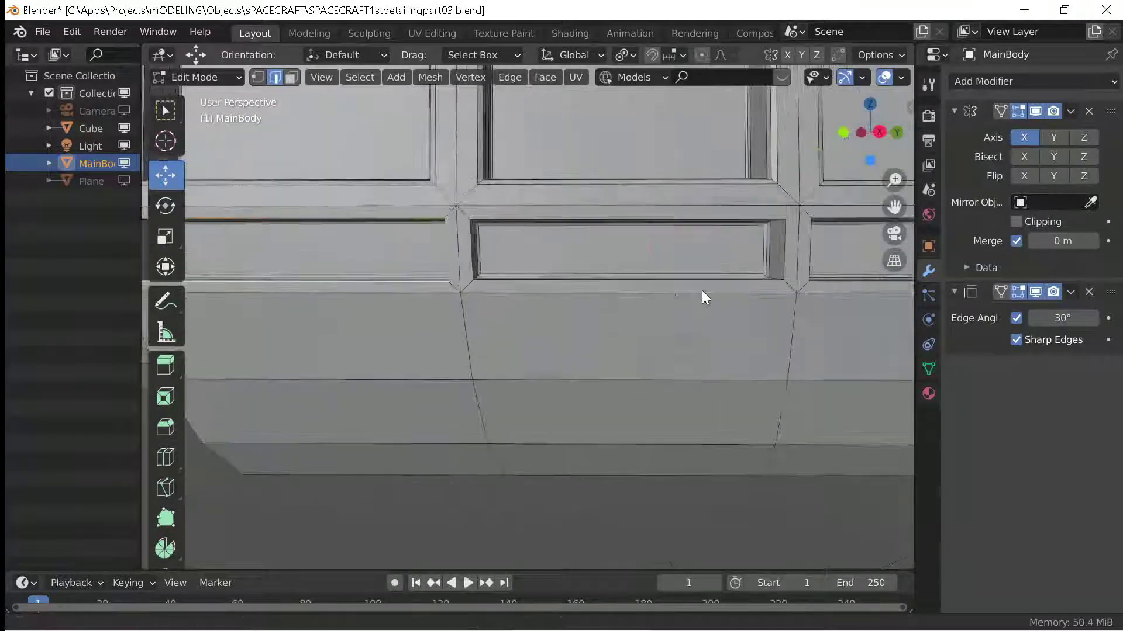
{"action": "scroll", "coordinate": [577, 297], "scroll_direction": "down", "scroll_amount": 2}
{"action": "scroll", "coordinate": [590, 325], "scroll_direction": "up", "scroll_amount": 2}
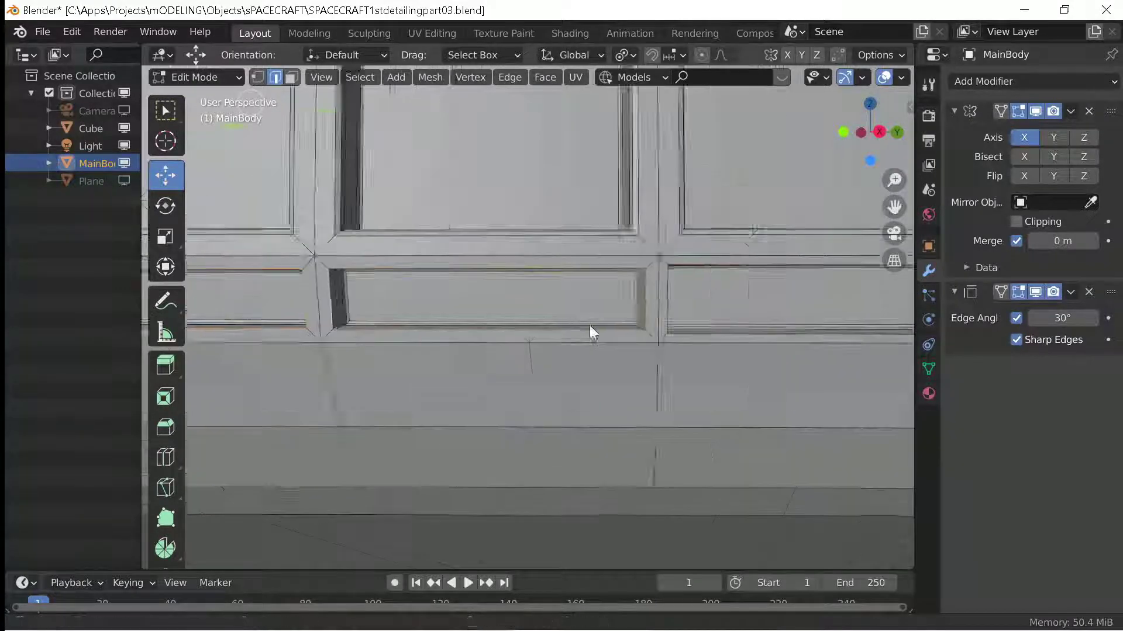
{"action": "middle_click_drag", "start_coordinate": [589, 325], "coordinate": [491, 252]}
{"action": "left_click", "coordinate": [493, 237], "text": "alt"}
Cancel a further bevel on the loops and check the hull in Object Mode before returning to Edit Mode.
{"action": "mouse_move", "coordinate": [629, 300]}
{"action": "middle_mouse_down"}
{"action": "mouse_move", "coordinate": [528, 276]}
{"action": "mouse_move", "coordinate": [611, 300]}
{"action": "middle_mouse_up"}
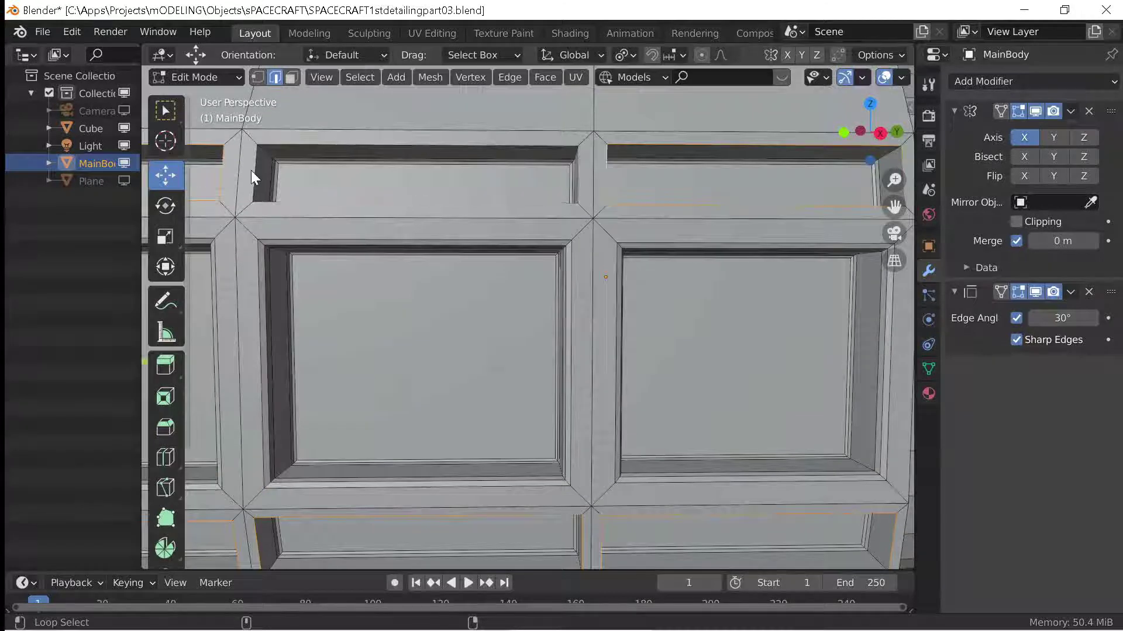
{"action": "scroll", "coordinate": [531, 405], "scroll_direction": "down", "scroll_amount": 4}
{"action": "scroll", "coordinate": [594, 406], "scroll_direction": "up", "scroll_amount": 3}
{"action": "scroll", "coordinate": [552, 427], "scroll_direction": "down", "scroll_amount": 1}
{"action": "key", "text": "ctrl+b"}
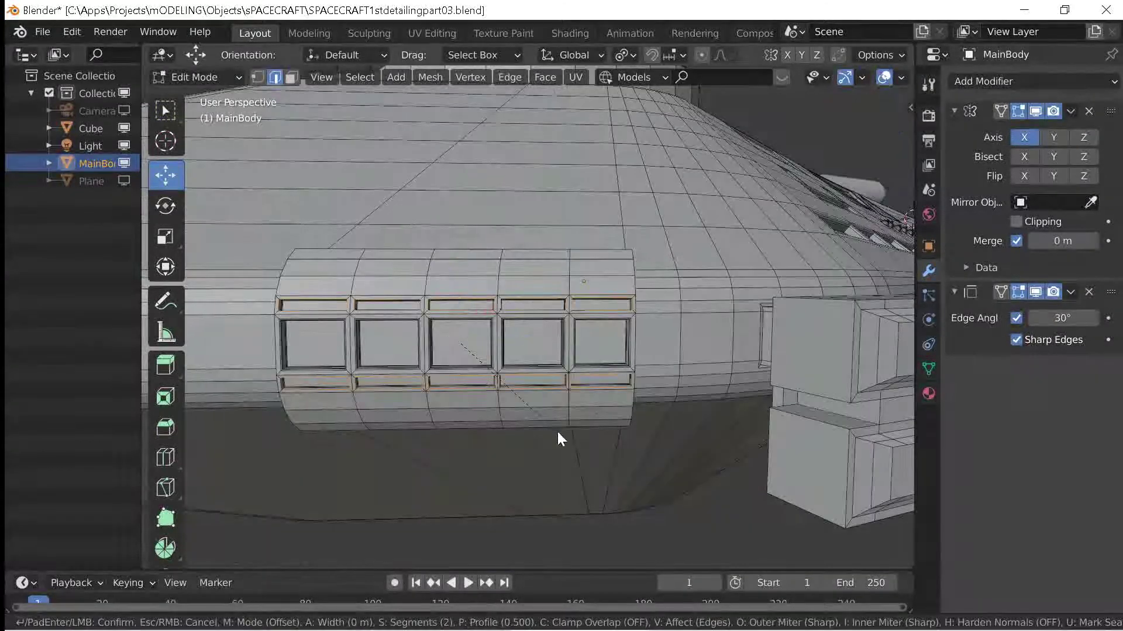
{"action": "right_click", "coordinate": [556, 430]}
{"action": "scroll", "coordinate": [535, 381], "scroll_direction": "up", "scroll_amount": 5}
{"action": "key", "text": "Tab"}
{"action": "scroll", "coordinate": [535, 381], "scroll_direction": "down", "scroll_amount": 5}
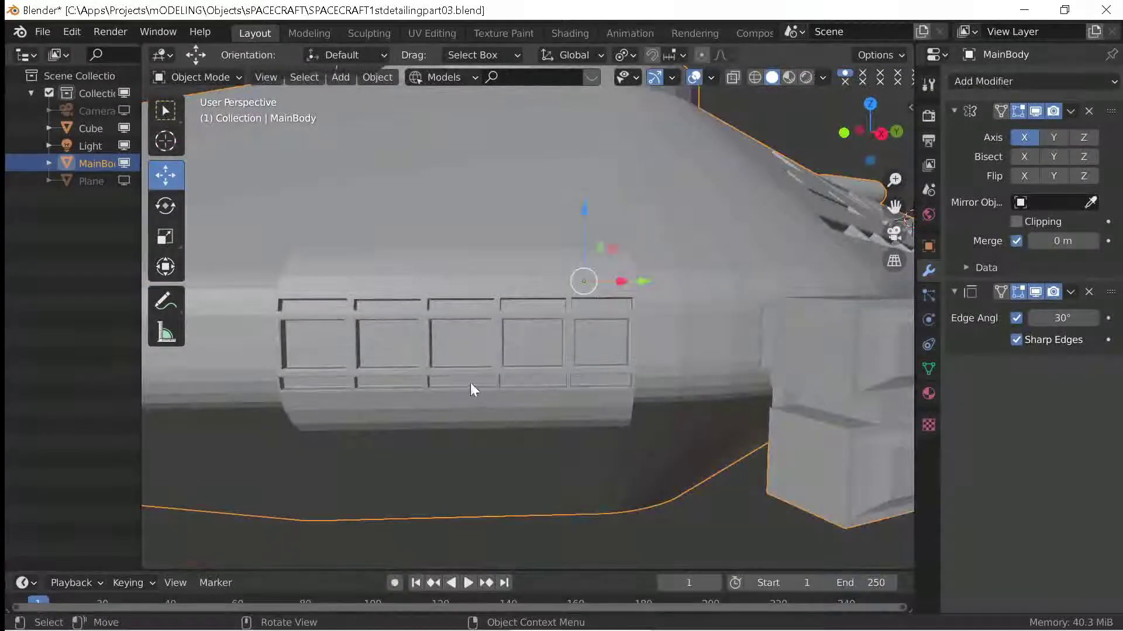
{"action": "key", "text": "Tab"}
{"action": "scroll", "coordinate": [458, 363], "scroll_direction": "up", "scroll_amount": 3}
Inset the top-left strip face and push it inward along its normals.
{"action": "left_click", "coordinate": [421, 320]}
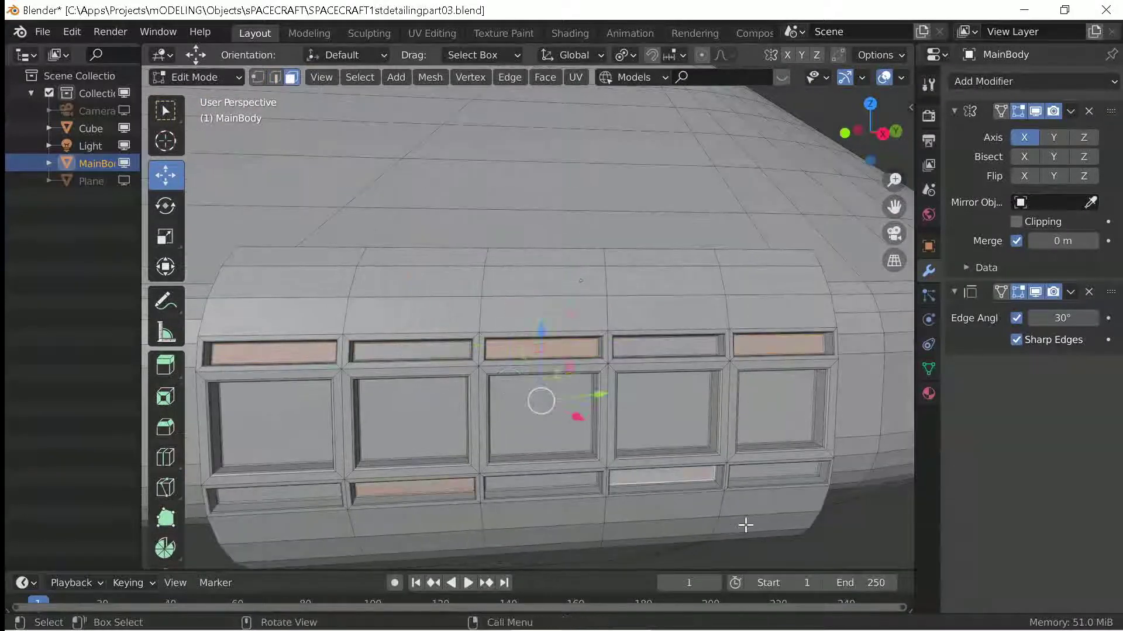
{"action": "key", "text": "i"}
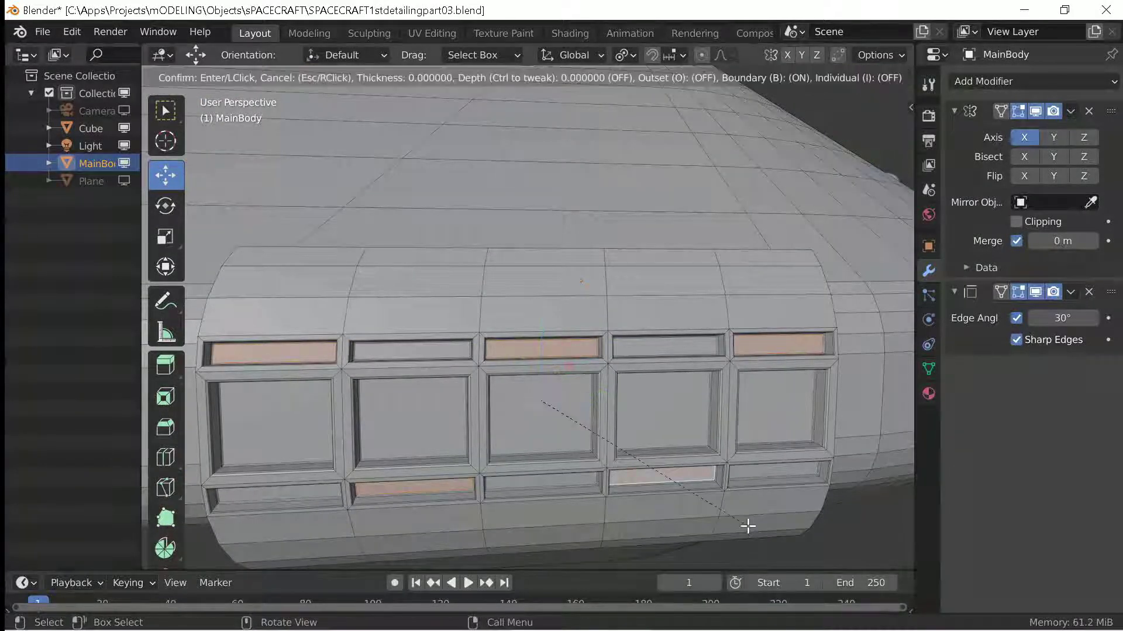
{"action": "left_click", "coordinate": [727, 509]}
{"action": "key", "text": "alt+e"}
{"action": "left_click", "coordinate": [627, 465]}
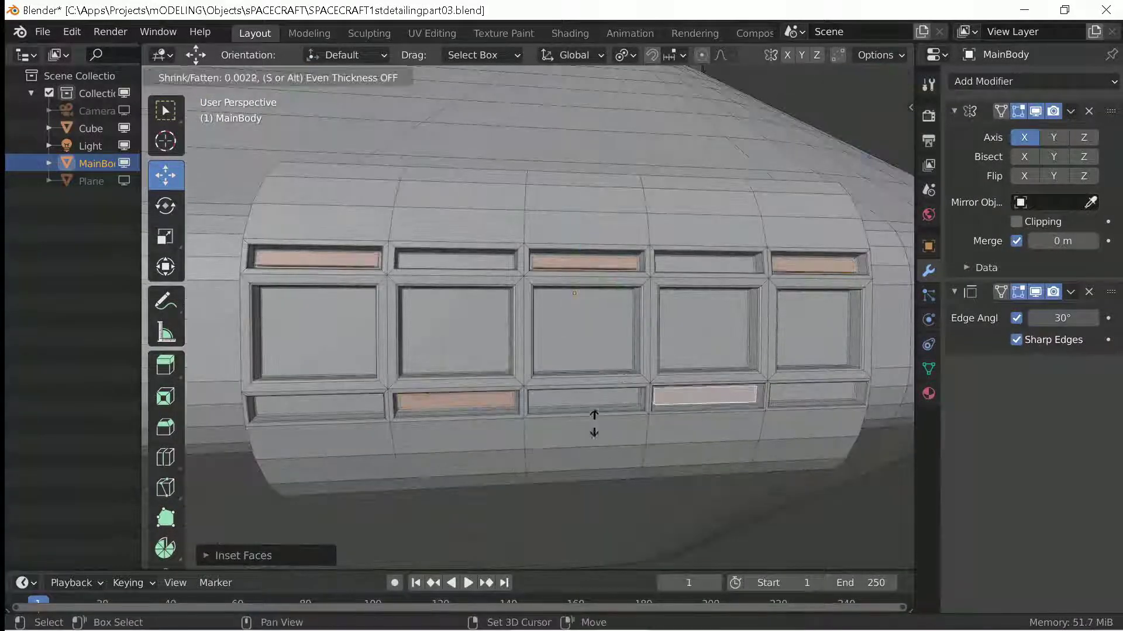
{"action": "left_click", "coordinate": [553, 364]}
Bevel the recessed strip edges, then inspect the hull in Object Mode.
{"action": "key", "text": "2"}
{"action": "key", "text": "ctrl+b"}
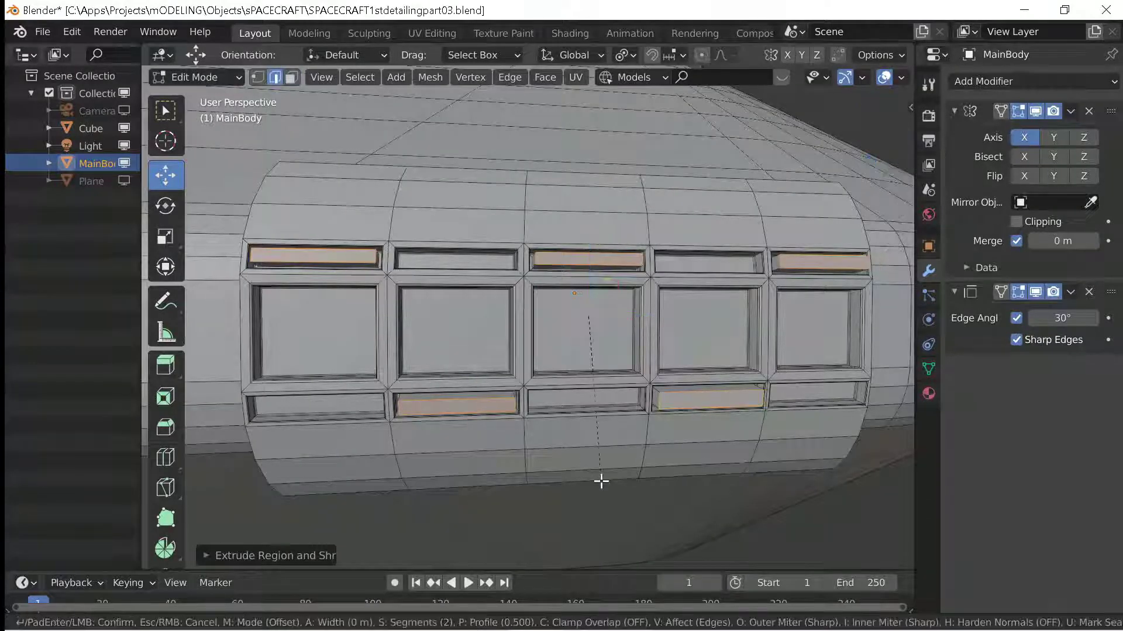
{"action": "left_click", "coordinate": [618, 523]}
{"action": "key", "text": "Tab"}
{"action": "middle_click_drag", "start_coordinate": [602, 477], "coordinate": [618, 487]}
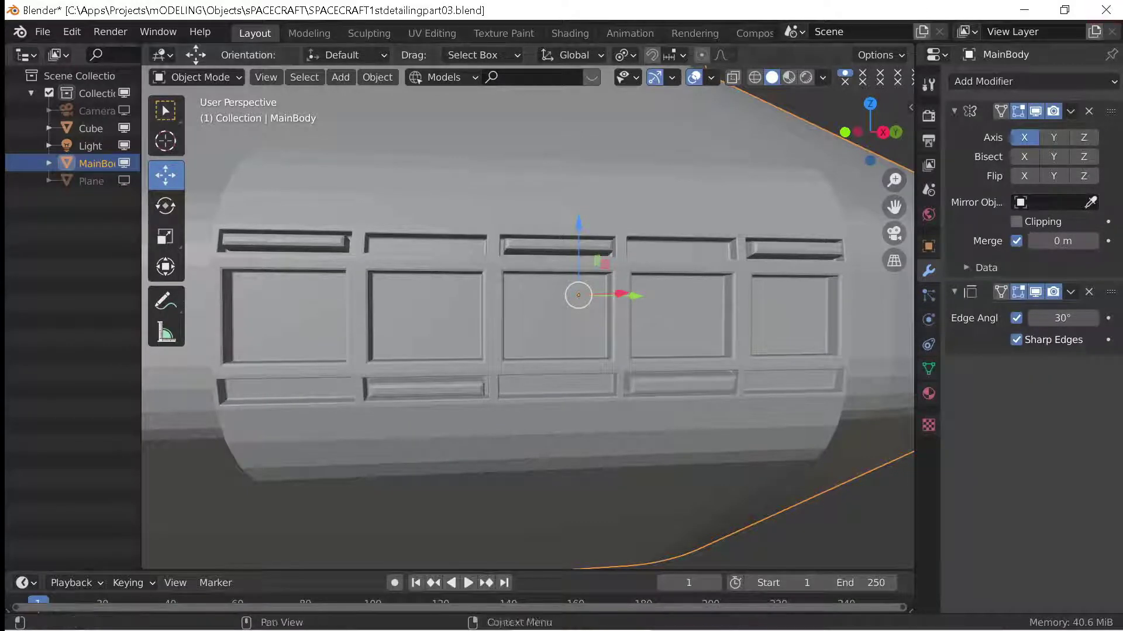
{"action": "scroll", "coordinate": [549, 367], "scroll_direction": "down", "scroll_amount": 5}
{"action": "middle_click_drag", "start_coordinate": [549, 367], "coordinate": [400, 362]}
{"action": "scroll", "coordinate": [400, 362], "scroll_direction": "up", "scroll_amount": 3}
In Edit Mode, select the faces on the hull's lower rear edge and inset them.
{"action": "key", "text": "Tab"}
{"action": "scroll", "coordinate": [437, 429], "scroll_direction": "up", "scroll_amount": 2}
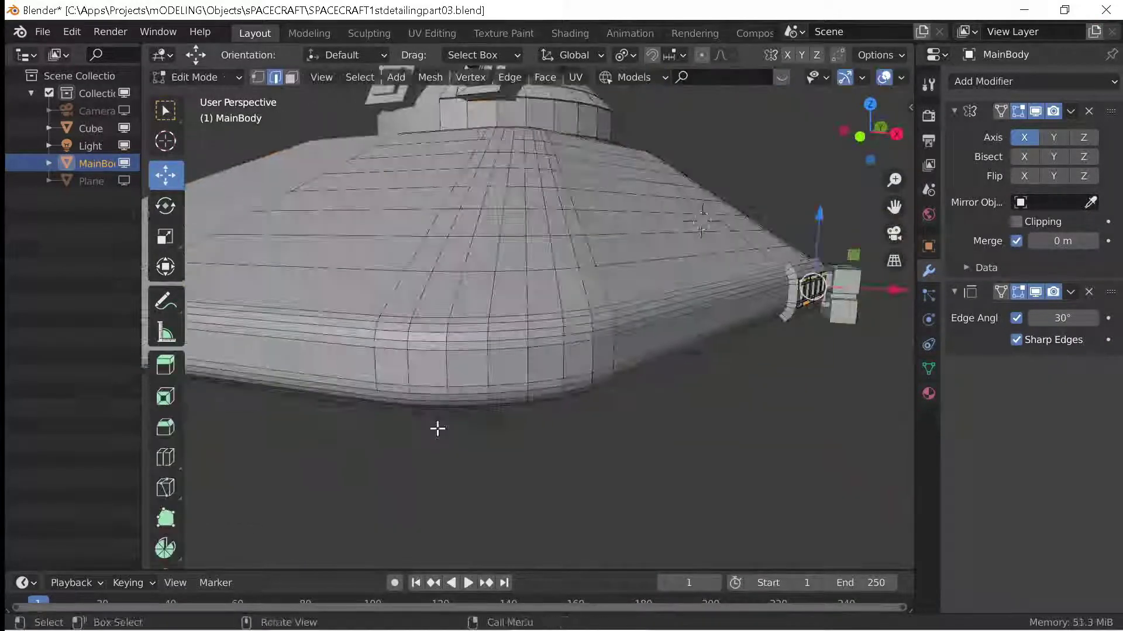
{"action": "mouse_move", "coordinate": [437, 429]}
{"action": "middle_mouse_down"}
{"action": "mouse_move", "coordinate": [494, 338]}
{"action": "mouse_move", "coordinate": [498, 376]}
{"action": "middle_mouse_up"}
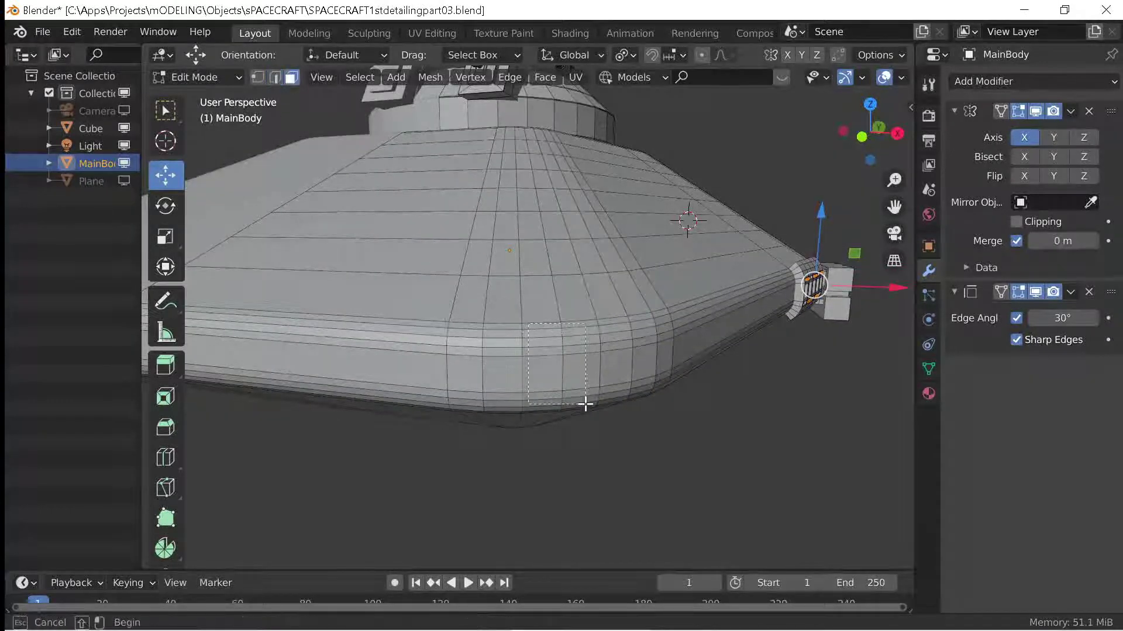
{"action": "left_click_drag", "start_coordinate": [585, 404], "coordinate": [585, 403]}
{"action": "mouse_move", "coordinate": [585, 403]}
{"action": "middle_mouse_down"}
{"action": "mouse_move", "coordinate": [542, 362]}
{"action": "mouse_move", "coordinate": [546, 371]}
{"action": "middle_mouse_up"}
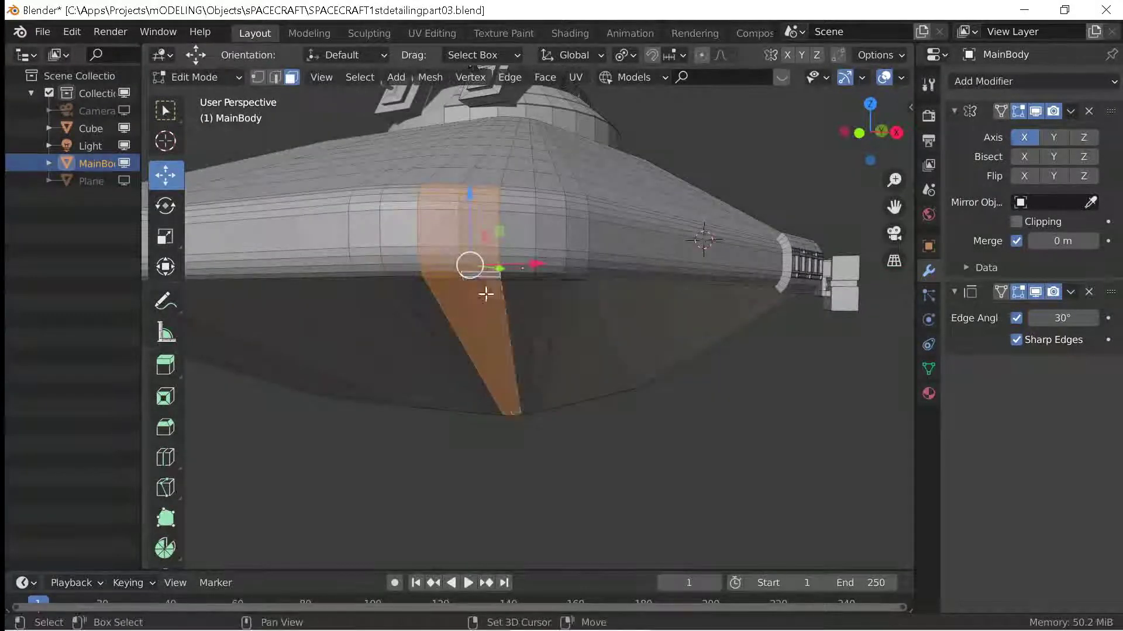
{"action": "mouse_move", "coordinate": [486, 293]}
{"action": "middle_mouse_down"}
{"action": "mouse_move", "coordinate": [608, 409]}
{"action": "mouse_move", "coordinate": [617, 383]}
{"action": "mouse_move", "coordinate": [611, 401]}
{"action": "mouse_move", "coordinate": [676, 431]}
{"action": "middle_mouse_up"}
{"action": "key", "text": "i"}
{"action": "left_click", "coordinate": [667, 413]}
Try deleting the inset faces, undo it, then push them inward with Alt+S to form the recess.
{"action": "key", "text": "x"}
{"action": "left_click", "coordinate": [581, 247]}
{"action": "key", "text": "ctrl+z"}
{"action": "key", "text": "alt+s"}
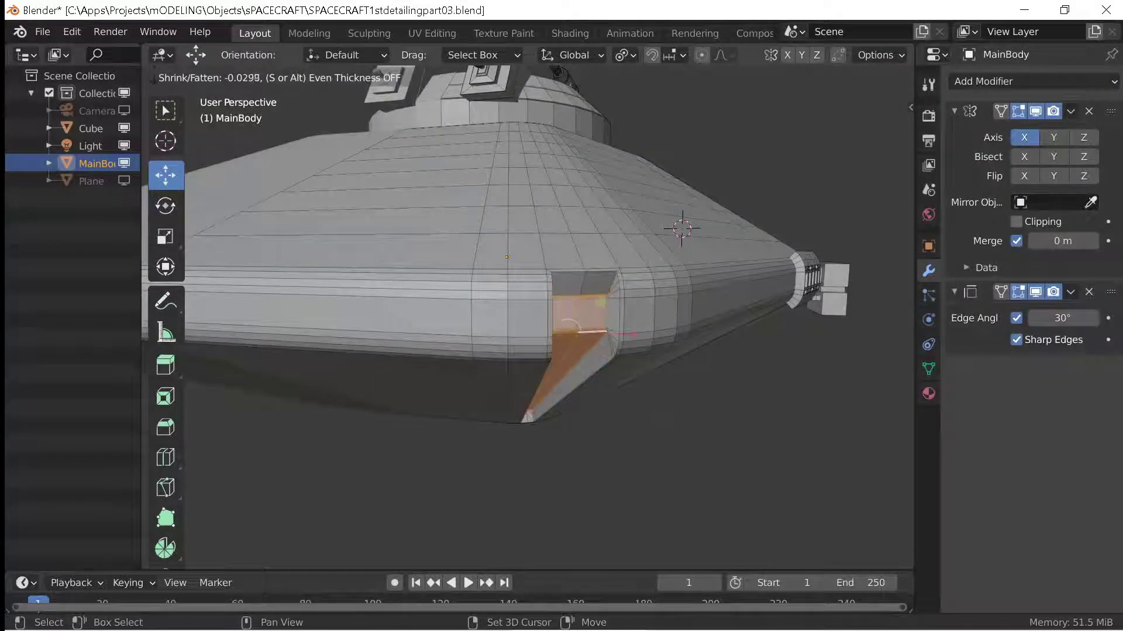
{"action": "left_click", "coordinate": [819, 413]}
{"action": "key", "text": "Tab"}
{"action": "mouse_move", "coordinate": [819, 414]}
{"action": "middle_mouse_down"}
{"action": "mouse_move", "coordinate": [554, 368]}
{"action": "mouse_move", "coordinate": [639, 369]}
{"action": "middle_mouse_up"}
{"action": "key", "text": "Tab"}
Select the recess rim edge and bevel it with Ctrl+B.
{"action": "scroll", "coordinate": [637, 291], "scroll_direction": "up", "scroll_amount": 5}
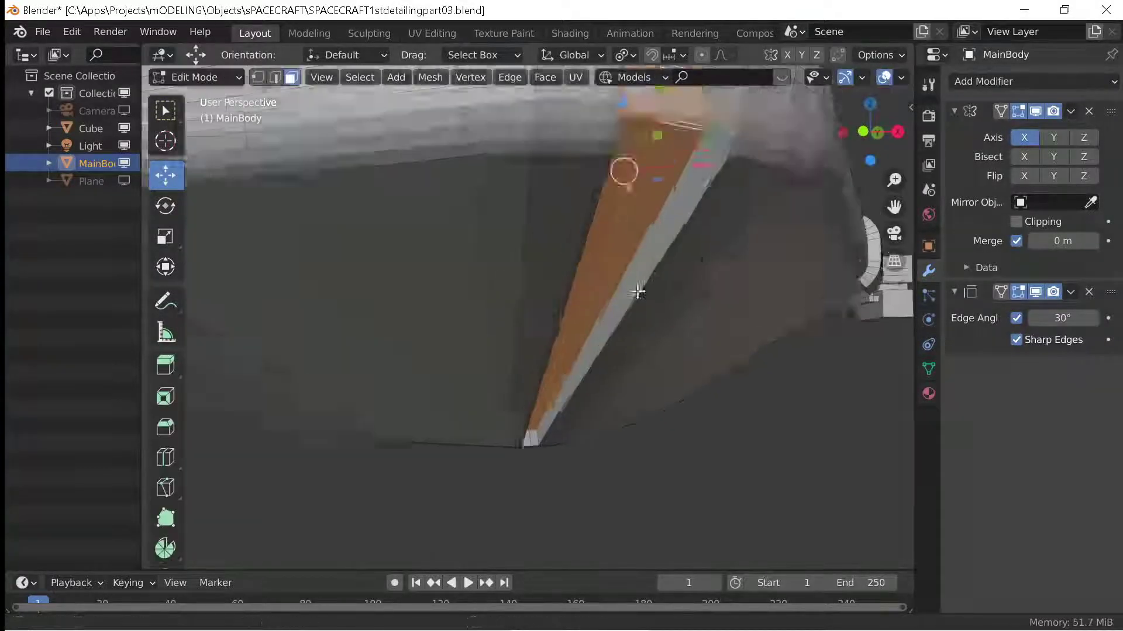
{"action": "scroll", "coordinate": [638, 292], "scroll_direction": "down", "scroll_amount": 5}
{"action": "mouse_move", "coordinate": [676, 288]}
{"action": "middle_mouse_down"}
{"action": "mouse_move", "coordinate": [521, 315]}
{"action": "mouse_move", "coordinate": [501, 335]}
{"action": "middle_mouse_up"}
{"action": "left_click", "coordinate": [425, 362], "text": "alt"}
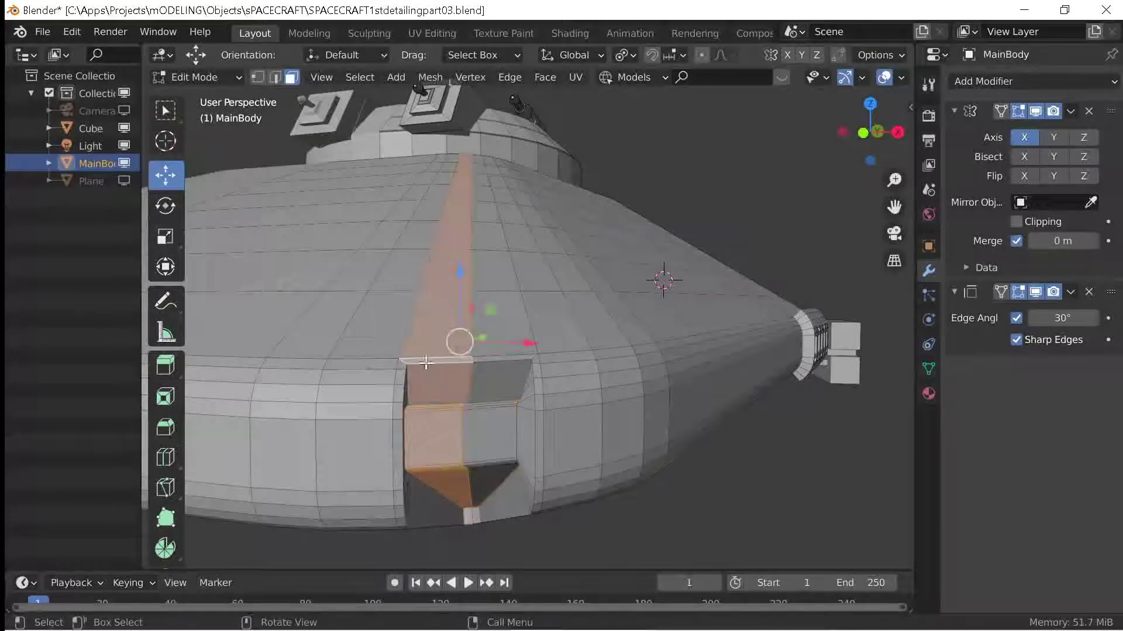
{"action": "key", "text": "2"}
{"action": "left_click", "coordinate": [494, 486]}
{"action": "middle_click_drag", "start_coordinate": [494, 485], "coordinate": [548, 404]}
{"action": "key", "text": "ctrl+b"}
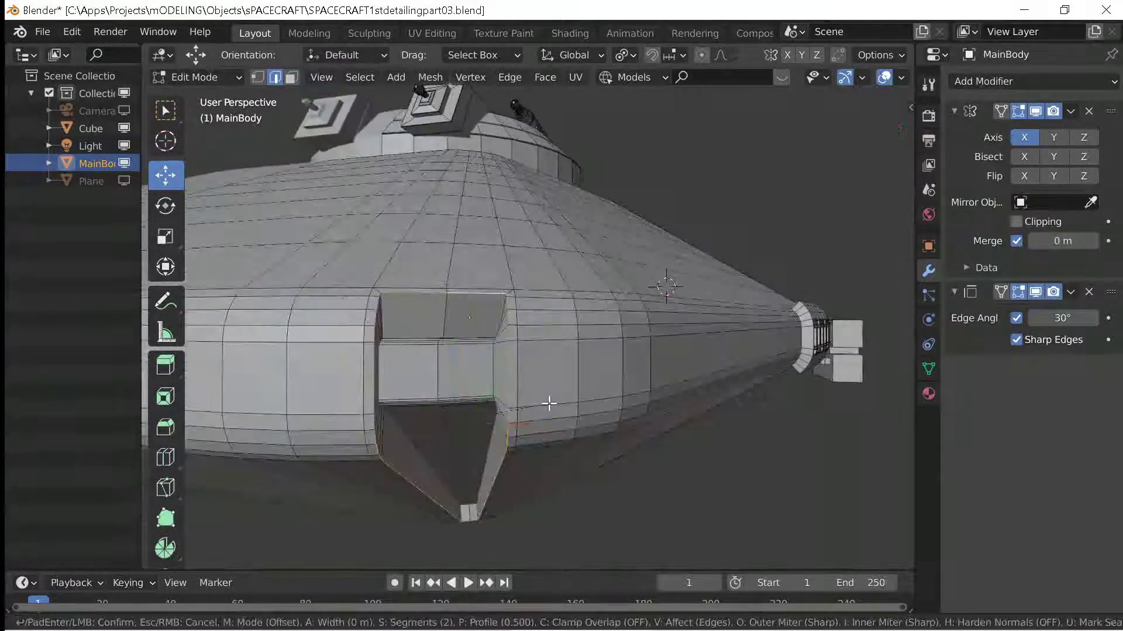
{"action": "left_click", "coordinate": [591, 426]}
{"action": "key", "text": "Tab"}
{"action": "mouse_move", "coordinate": [594, 431]}
{"action": "middle_mouse_down"}
{"action": "mouse_move", "coordinate": [527, 418]}
{"action": "mouse_move", "coordinate": [525, 410]}
{"action": "mouse_move", "coordinate": [547, 413]}
{"action": "mouse_move", "coordinate": [391, 356]}
{"action": "mouse_move", "coordinate": [539, 400]}
{"action": "middle_mouse_up"}
{"action": "scroll", "coordinate": [539, 400], "scroll_direction": "up", "scroll_amount": 4}
In face mode, select the strip face above the windows and inset it.
{"action": "key", "text": "Tab"}
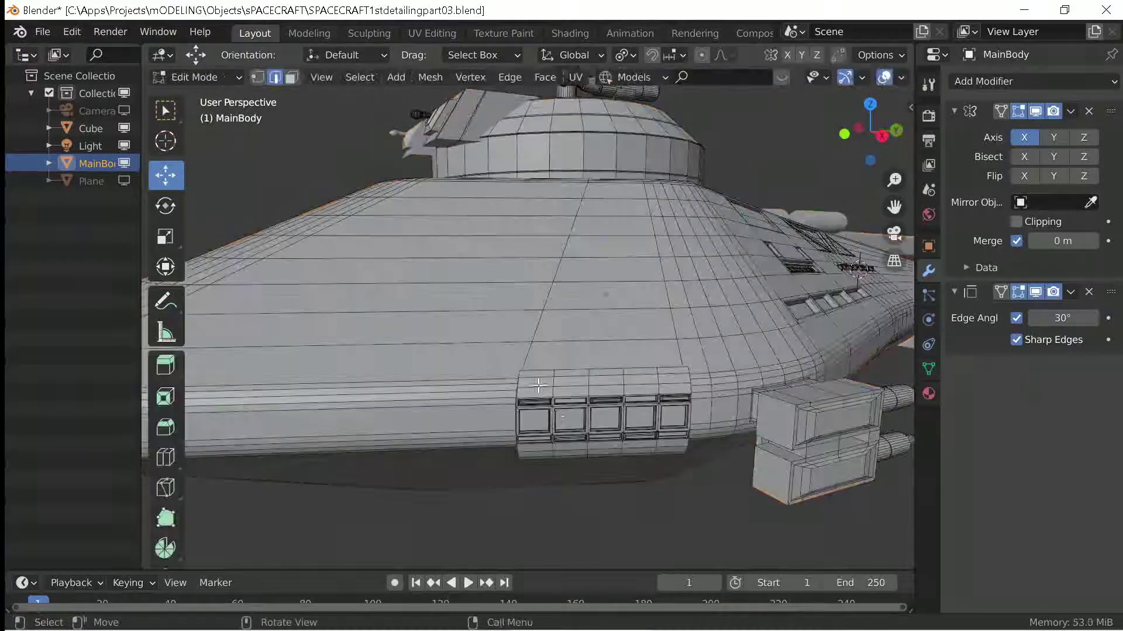
{"action": "key", "text": "3"}
{"action": "left_click", "coordinate": [538, 385]}
{"action": "scroll", "coordinate": [538, 385], "scroll_direction": "up", "scroll_amount": 2}
{"action": "key", "text": "i"}
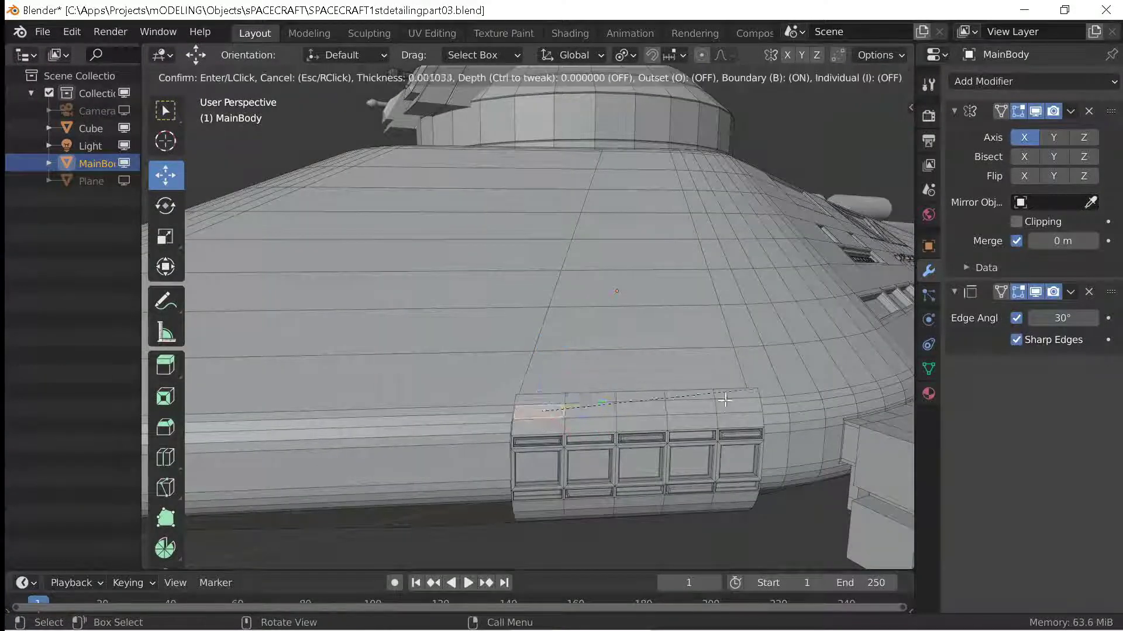
{"action": "key", "text": "Escape"}
{"action": "key", "text": "s"}
{"action": "key", "text": "Escape"}
{"action": "key", "text": "i"}
{"action": "left_click", "coordinate": [777, 424]}
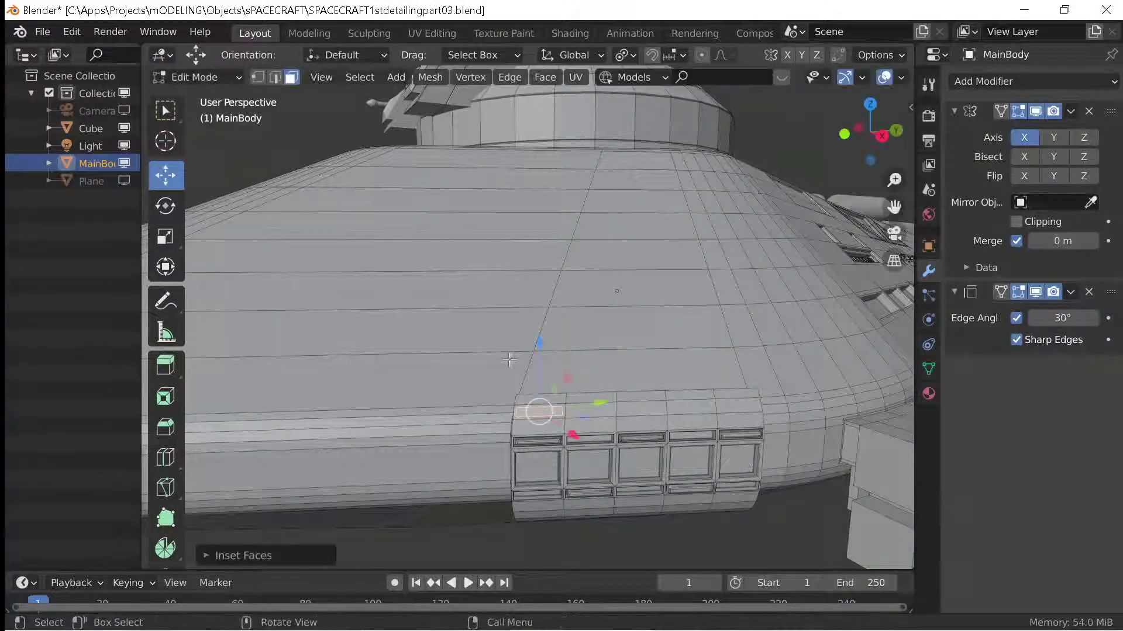
Inset each remaining strip face along the band, then select all the strips.
{"action": "key", "text": "i"}
{"action": "left_click", "coordinate": [708, 403]}
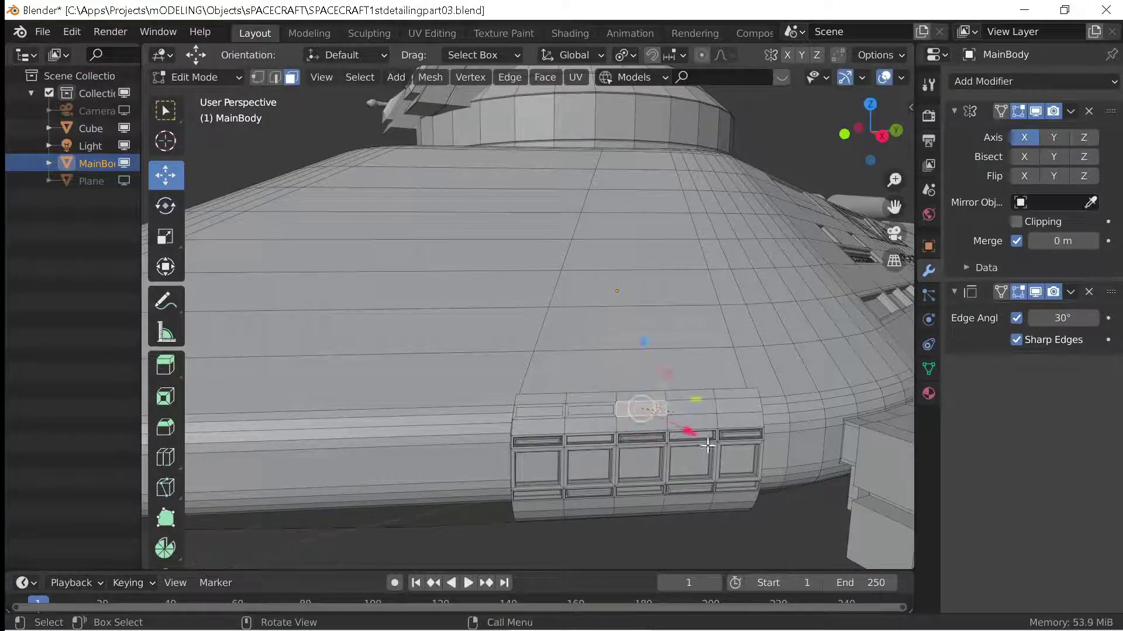
{"action": "key", "text": "i"}
{"action": "left_click", "coordinate": [719, 404]}
{"action": "key", "text": "i"}
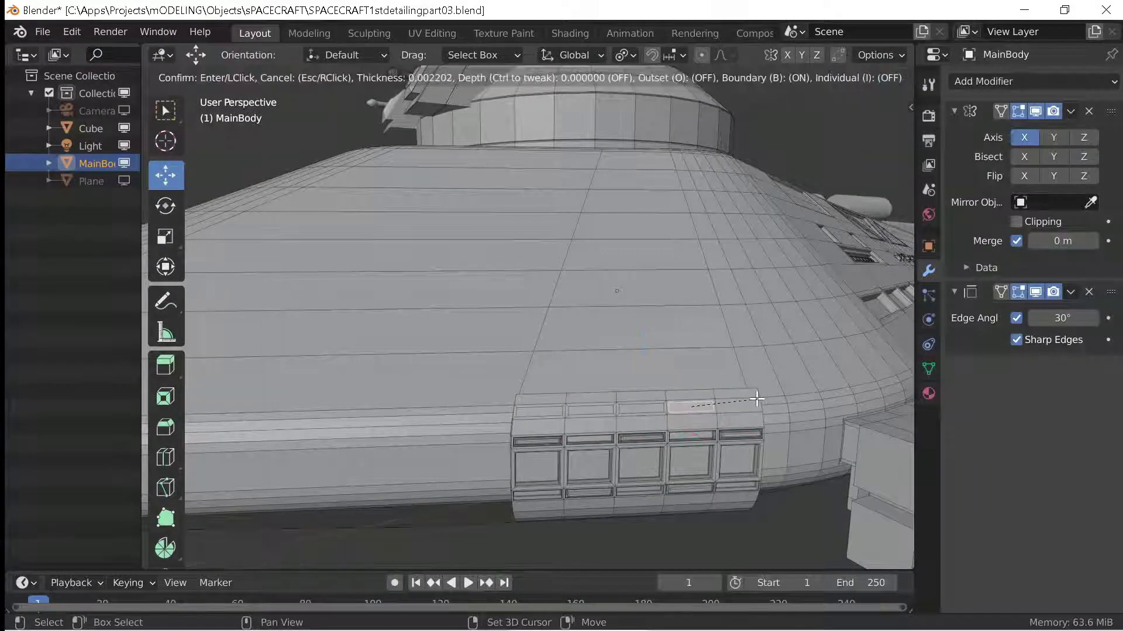
{"action": "left_click", "coordinate": [756, 400]}
{"action": "left_click", "coordinate": [738, 404]}
{"action": "key", "text": "i"}
{"action": "left_click", "coordinate": [738, 404]}
{"action": "key", "text": "i"}
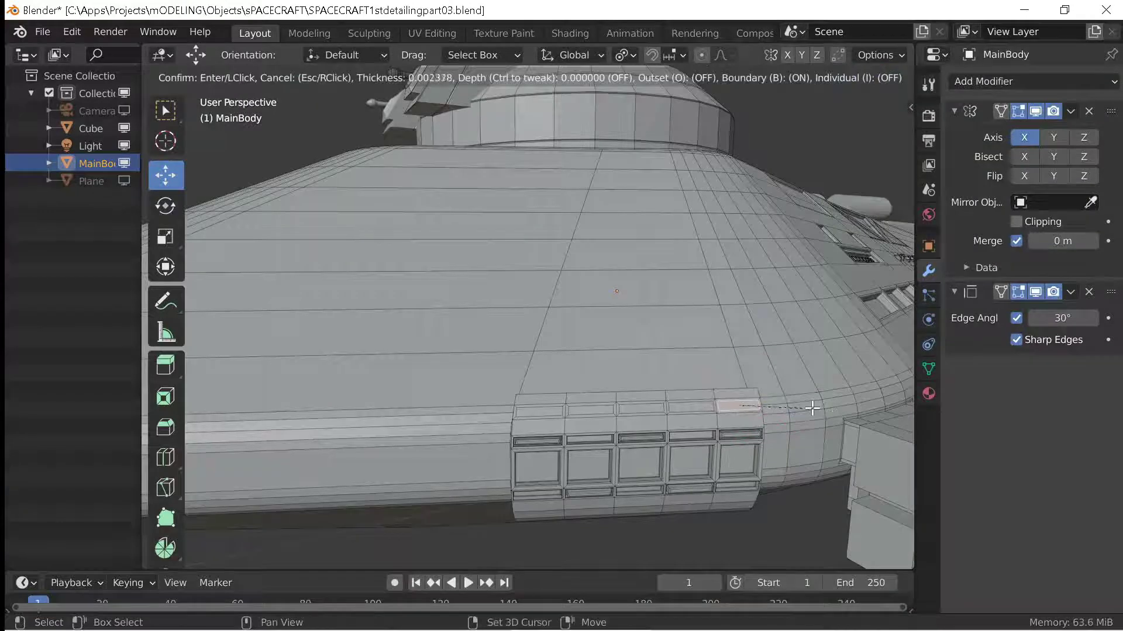
{"action": "left_click", "coordinate": [738, 403]}
{"action": "scroll", "coordinate": [643, 351], "scroll_direction": "up", "scroll_amount": 3}
{"action": "left_click", "coordinate": [442, 316], "text": "shift"}
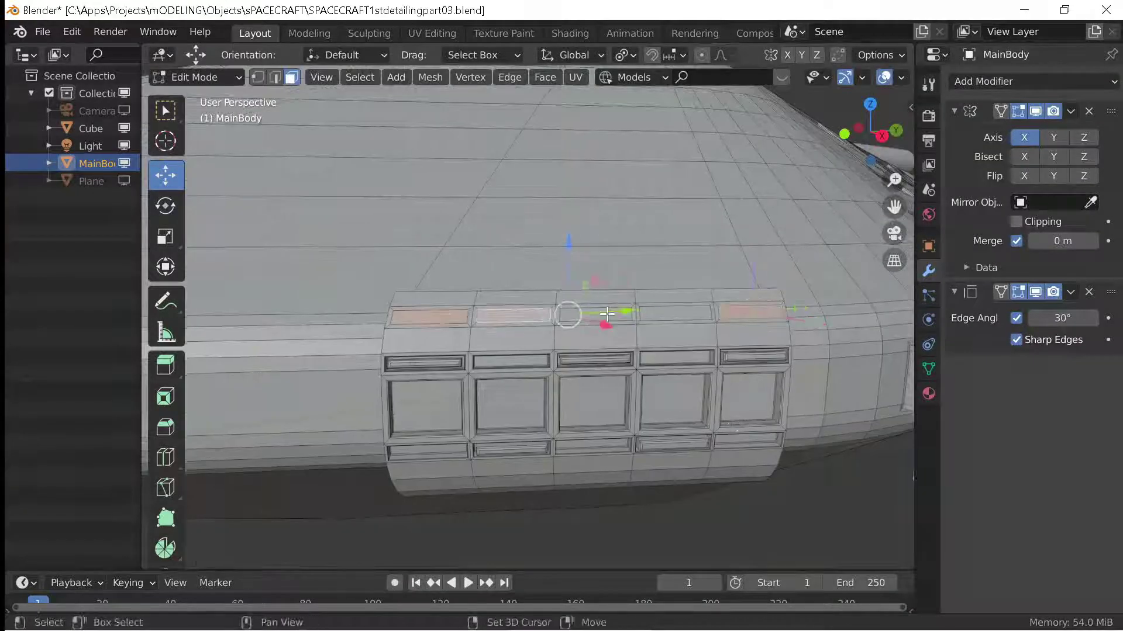
Extrude the strips inward along their normals and bevel their edges.
{"action": "key", "text": "alt+e"}
{"action": "left_click", "coordinate": [699, 449]}
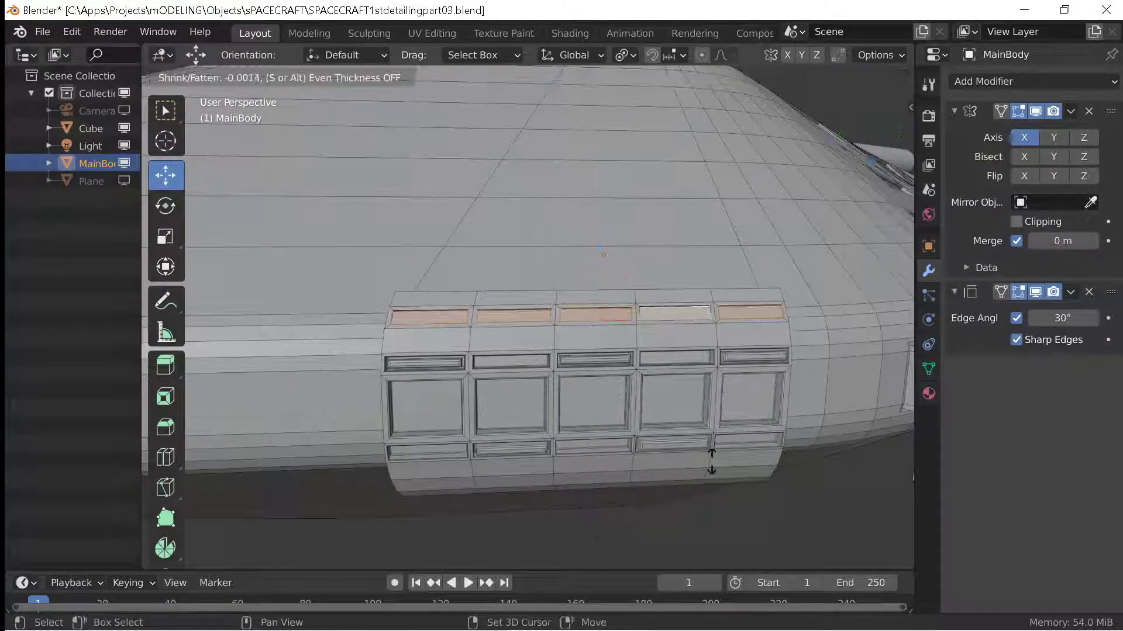
{"action": "left_click", "coordinate": [652, 411]}
{"action": "key", "text": "ctrl+b"}
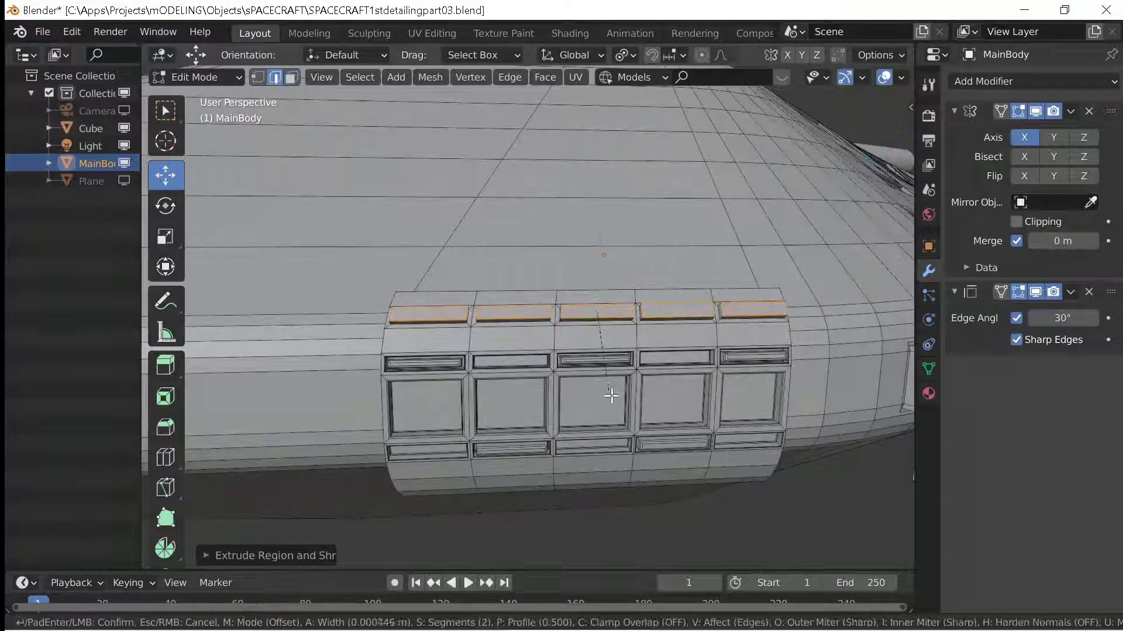
{"action": "left_click", "coordinate": [301, 96]}
Extrude the first strip face along its normal again and inspect the result.
{"action": "key", "text": "3"}
{"action": "left_click", "coordinate": [429, 315]}
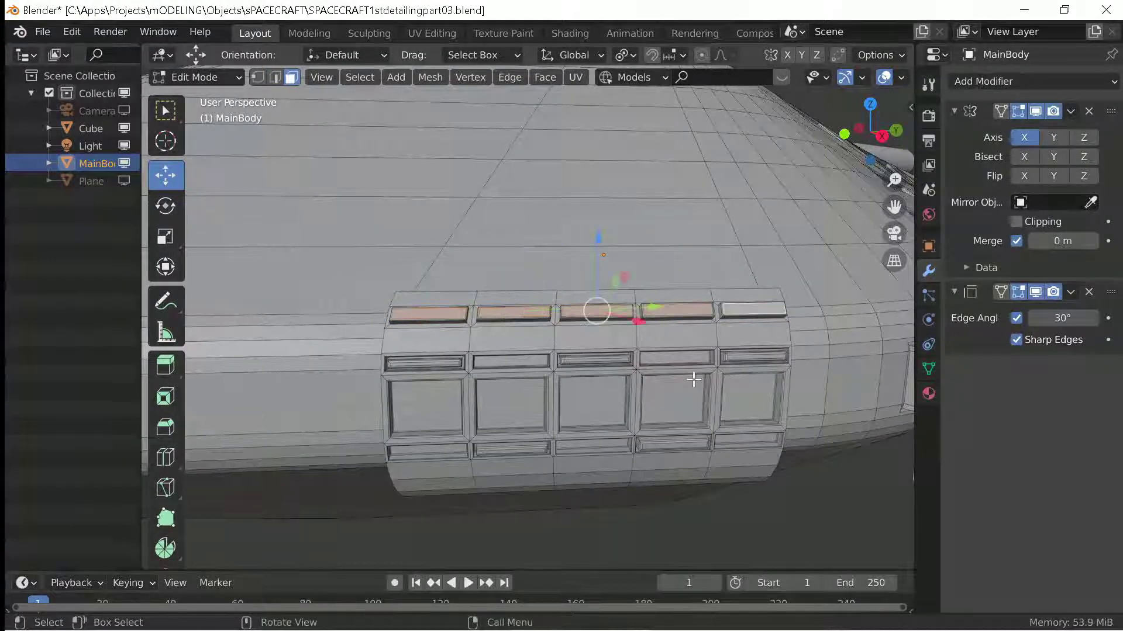
{"action": "key", "text": "alt+e"}
{"action": "left_click", "coordinate": [694, 377]}
{"action": "left_click", "coordinate": [709, 401]}
{"action": "key", "text": "Tab"}
{"action": "mouse_move", "coordinate": [709, 401]}
{"action": "middle_mouse_down"}
{"action": "mouse_move", "coordinate": [537, 357]}
{"action": "mouse_move", "coordinate": [546, 380]}
{"action": "mouse_move", "coordinate": [507, 402]}
{"action": "mouse_move", "coordinate": [594, 384]}
{"action": "mouse_move", "coordinate": [558, 343]}
{"action": "middle_mouse_up"}
{"action": "key", "text": "Tab"}
Select the edge loop along the band's top and bevel it.
{"action": "key", "text": "2"}
{"action": "left_click", "coordinate": [596, 380], "text": "alt"}
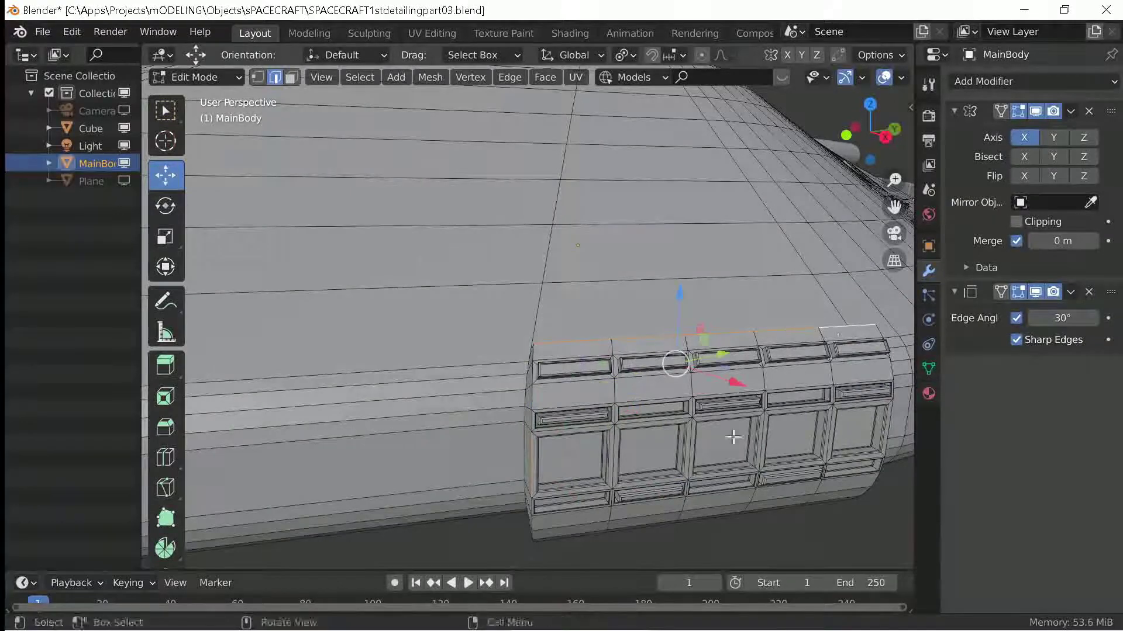
{"action": "mouse_move", "coordinate": [733, 437]}
{"action": "middle_mouse_down"}
{"action": "mouse_move", "coordinate": [689, 380]}
{"action": "mouse_move", "coordinate": [509, 253]}
{"action": "middle_mouse_up"}
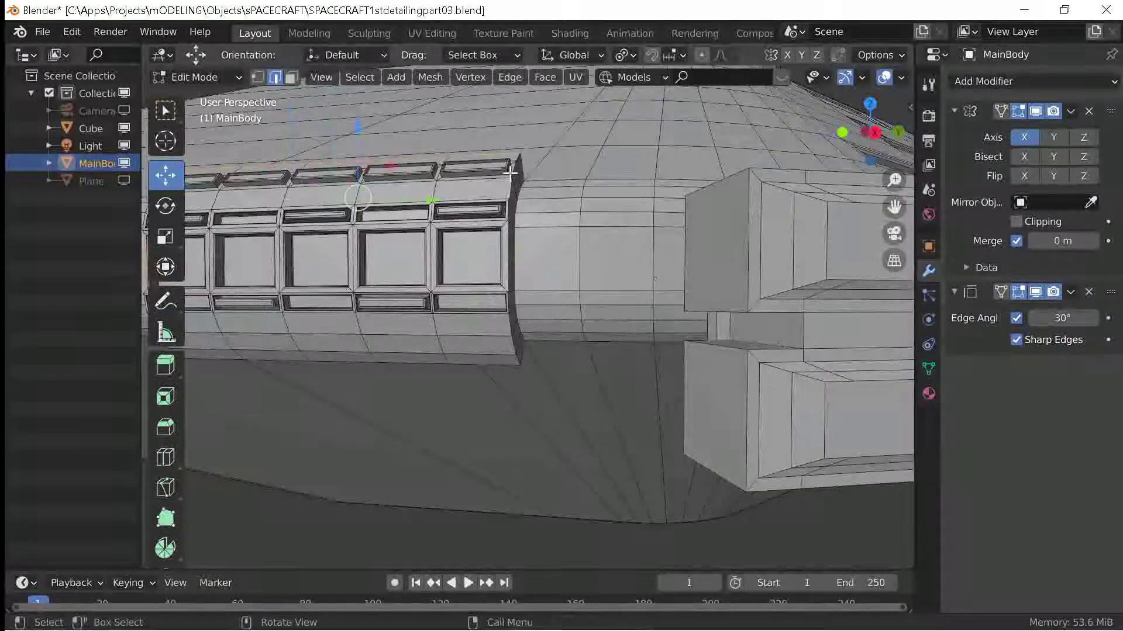
{"action": "middle_click_drag", "start_coordinate": [517, 362], "coordinate": [532, 166]}
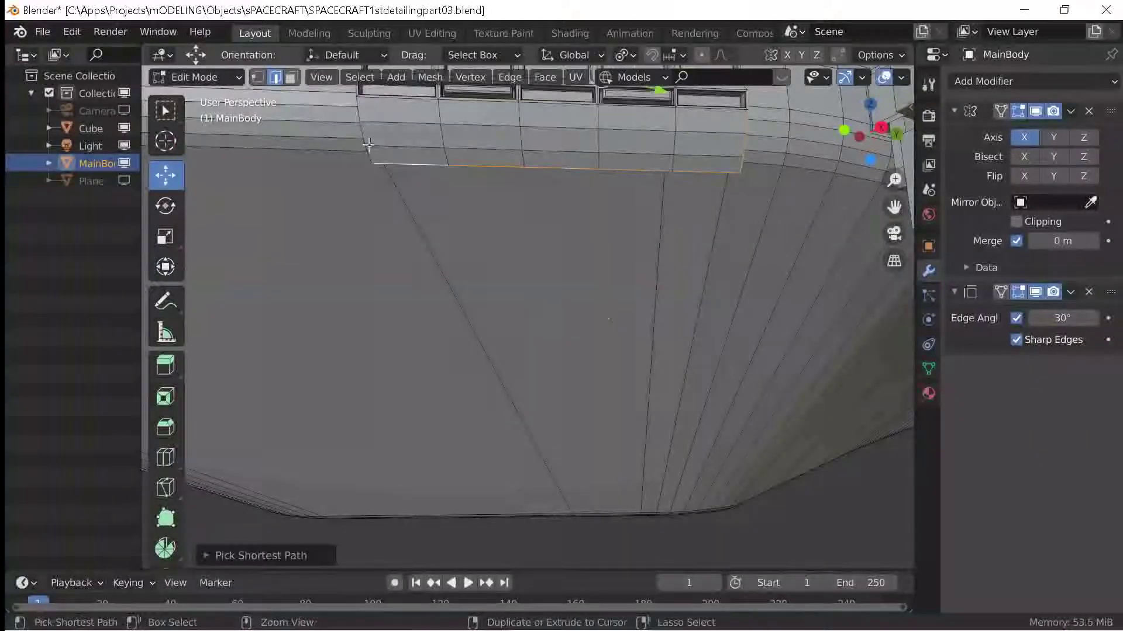
{"action": "mouse_move", "coordinate": [368, 144]}
{"action": "middle_mouse_down"}
{"action": "mouse_move", "coordinate": [468, 327]}
{"action": "mouse_move", "coordinate": [597, 329]}
{"action": "middle_mouse_up"}
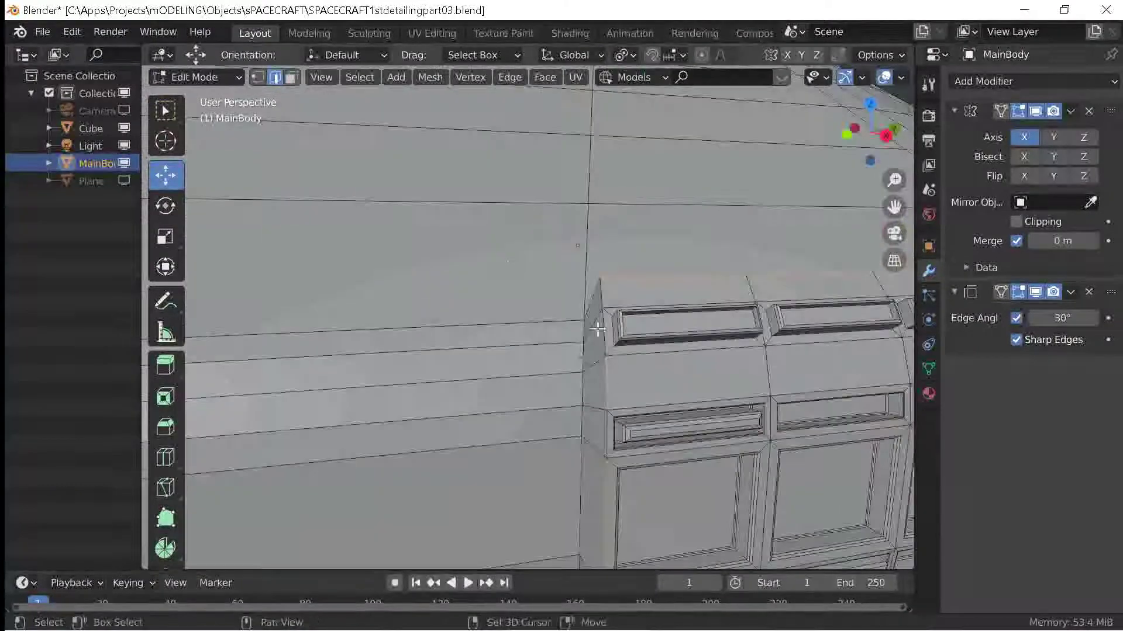
{"action": "middle_click_drag", "start_coordinate": [687, 385], "coordinate": [560, 244]}
{"action": "middle_click_drag", "start_coordinate": [585, 380], "coordinate": [604, 351]}
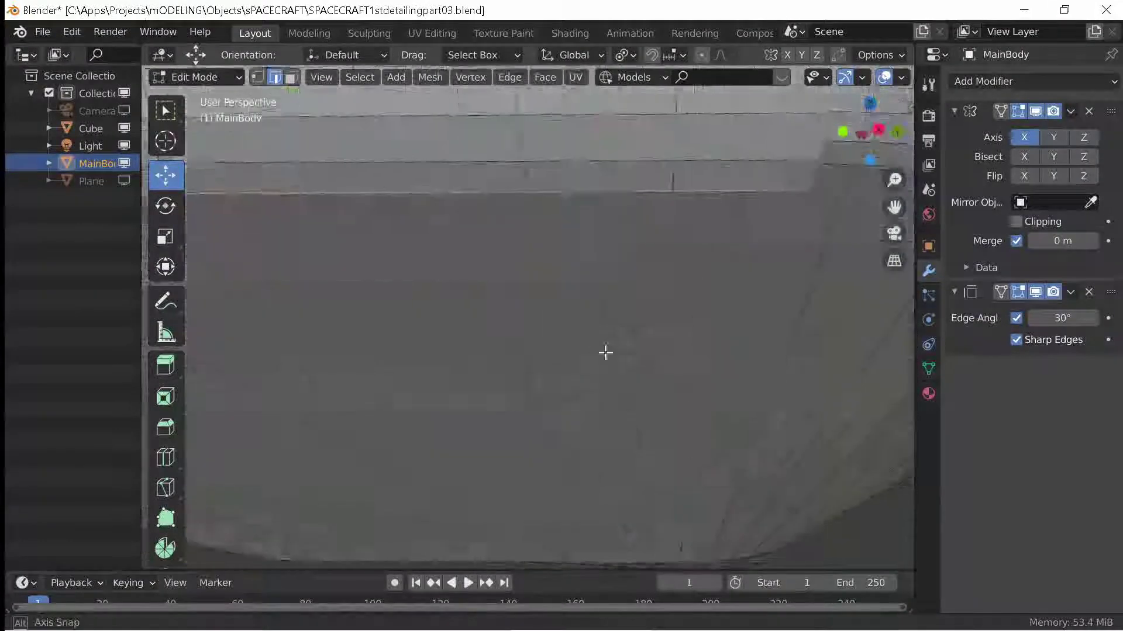
{"action": "scroll", "coordinate": [604, 351], "scroll_direction": "down", "scroll_amount": 3}
{"action": "scroll", "coordinate": [680, 476], "scroll_direction": "down", "scroll_amount": 3}
{"action": "key", "text": "ctrl+b"}
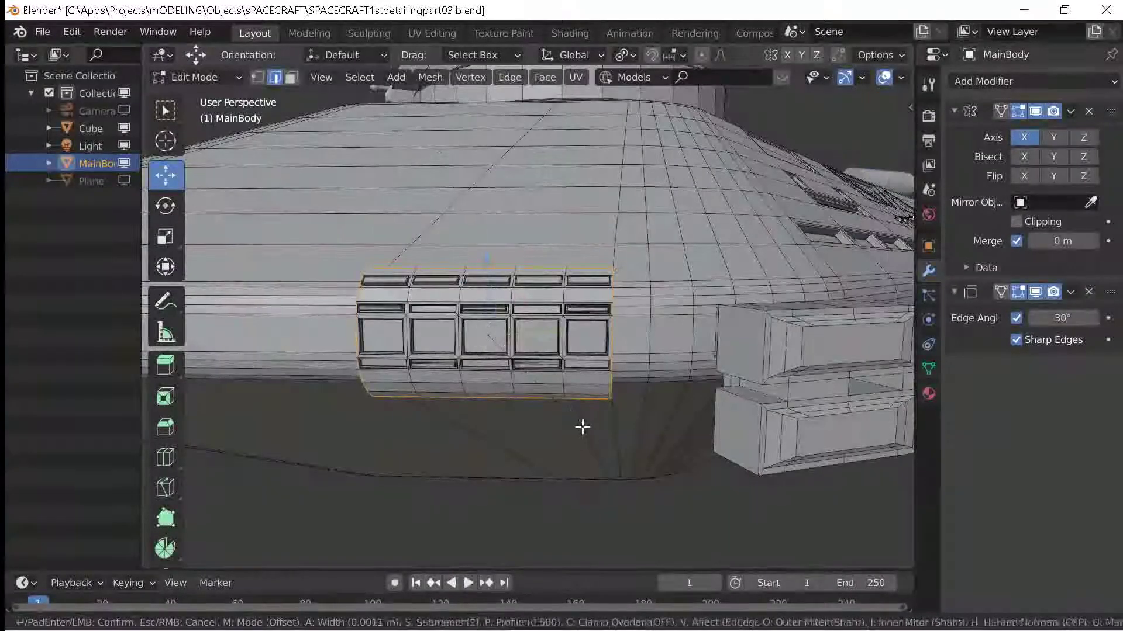
{"action": "left_click", "coordinate": [582, 426]}
{"action": "scroll", "coordinate": [595, 376], "scroll_direction": "up", "scroll_amount": 5}
{"action": "mouse_move", "coordinate": [595, 376]}
{"action": "middle_mouse_down"}
{"action": "mouse_move", "coordinate": [655, 396]}
{"action": "mouse_move", "coordinate": [595, 401]}
{"action": "mouse_move", "coordinate": [475, 381]}
{"action": "mouse_move", "coordinate": [541, 381]}
{"action": "mouse_move", "coordinate": [461, 416]}
{"action": "mouse_move", "coordinate": [734, 271]}
{"action": "mouse_move", "coordinate": [283, 393]}
{"action": "mouse_move", "coordinate": [629, 466]}
{"action": "mouse_move", "coordinate": [570, 510]}
{"action": "mouse_move", "coordinate": [865, 503]}
{"action": "mouse_move", "coordinate": [587, 452]}
{"action": "middle_mouse_up"}
{"action": "scroll", "coordinate": [595, 401], "scroll_direction": "up", "scroll_amount": 3}
Toggle between Edit and Object Mode to review the paneled hull.
{"action": "key", "text": "Tab"}
{"action": "scroll", "coordinate": [624, 428], "scroll_direction": "down", "scroll_amount": 4}
{"action": "scroll", "coordinate": [554, 426], "scroll_direction": "down", "scroll_amount": 4}
{"action": "key", "text": "Tab"}
{"action": "scroll", "coordinate": [621, 435], "scroll_direction": "down", "scroll_amount": 3}
{"action": "key", "text": "Tab"}
{"action": "scroll", "coordinate": [629, 466], "scroll_direction": "up", "scroll_amount": 4}
Switch to solid shading, open the engine-pod Cube in Edit Mode, and orbit under the pods.
{"action": "key", "text": "shift+z"}
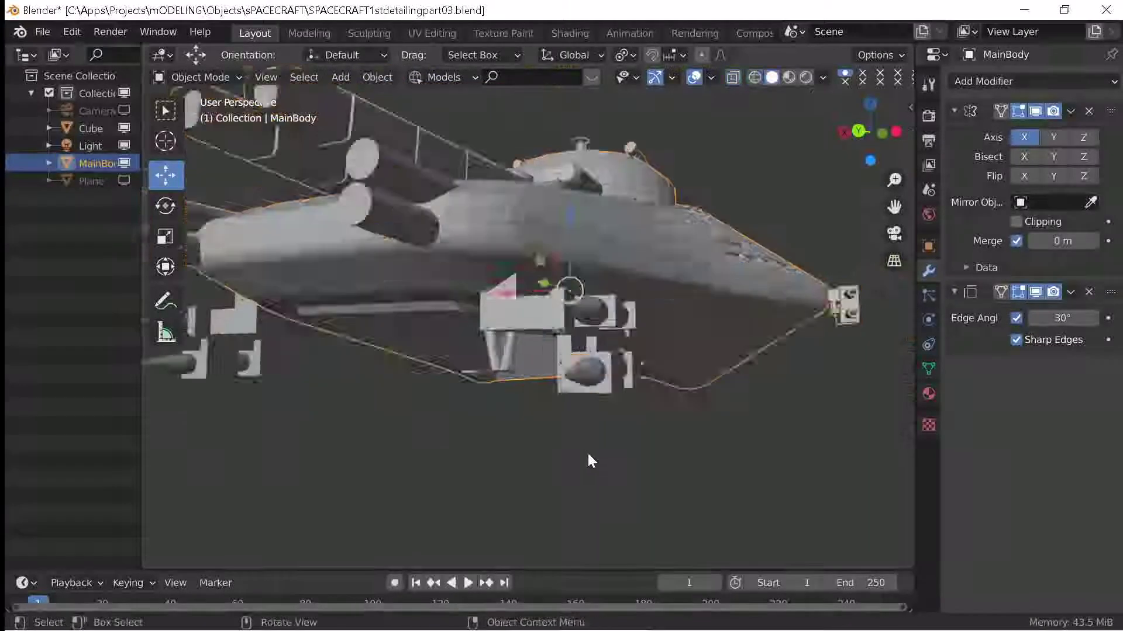
{"action": "left_click", "coordinate": [511, 311]}
{"action": "key", "text": "Tab"}
{"action": "scroll", "coordinate": [511, 311], "scroll_direction": "up", "scroll_amount": 5}
{"action": "scroll", "coordinate": [573, 367], "scroll_direction": "down", "scroll_amount": 2}
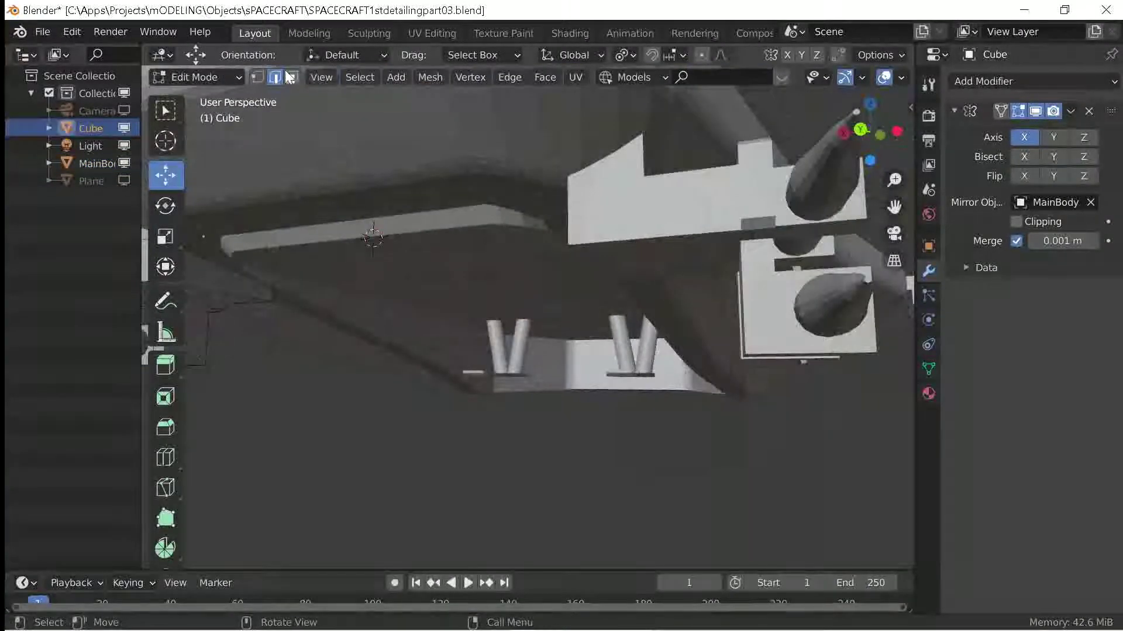
{"action": "middle_click_drag", "start_coordinate": [584, 246], "coordinate": [666, 257]}
{"action": "middle_click_drag", "start_coordinate": [569, 185], "coordinate": [643, 176]}
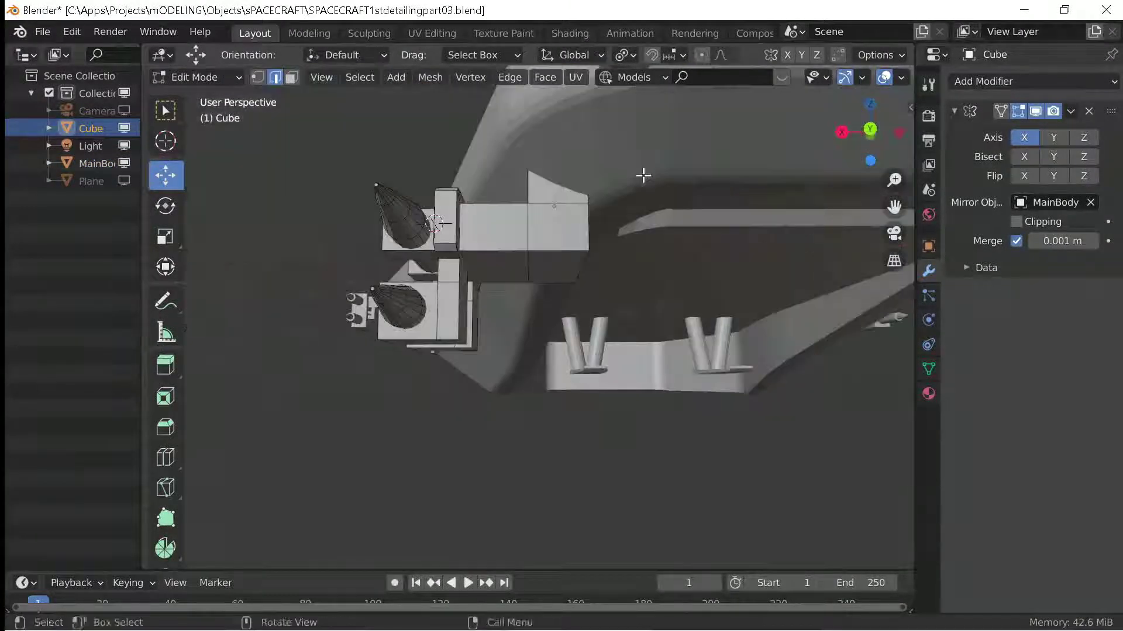
{"action": "middle_click_drag", "start_coordinate": [530, 281], "coordinate": [509, 266]}
{"action": "middle_click_drag", "start_coordinate": [407, 209], "coordinate": [654, 256]}
{"action": "scroll", "coordinate": [469, 225], "scroll_direction": "up", "scroll_amount": 3}
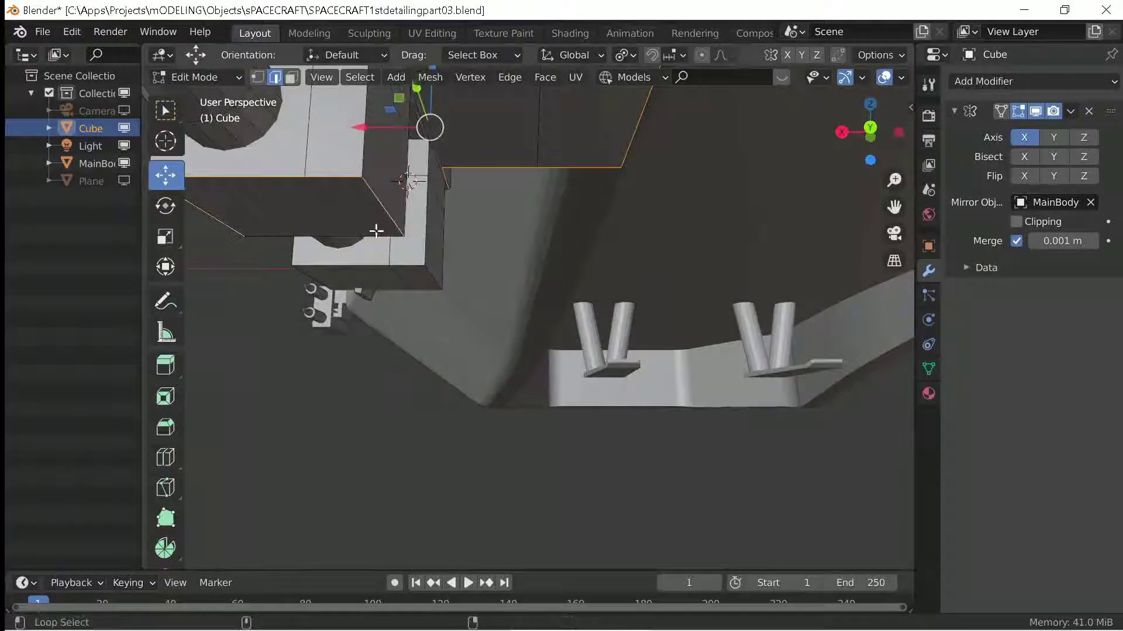
Pan and orbit to view the engine blocks side-on and the fuselage underside with landing legs.
{"action": "middle_click_drag", "start_coordinate": [426, 279], "coordinate": [500, 202], "text": "shift"}
{"action": "mouse_move", "coordinate": [429, 166]}
{"action": "middle_mouse_down"}
{"action": "mouse_move", "coordinate": [772, 499]}
{"action": "mouse_move", "coordinate": [563, 278]}
{"action": "mouse_move", "coordinate": [441, 263]}
{"action": "mouse_move", "coordinate": [580, 349]}
{"action": "mouse_move", "coordinate": [770, 274]}
{"action": "mouse_move", "coordinate": [578, 198]}
{"action": "middle_mouse_up"}
{"action": "scroll", "coordinate": [580, 349], "scroll_direction": "up", "scroll_amount": 5}
{"action": "middle_click_drag", "start_coordinate": [528, 123], "coordinate": [530, 180]}
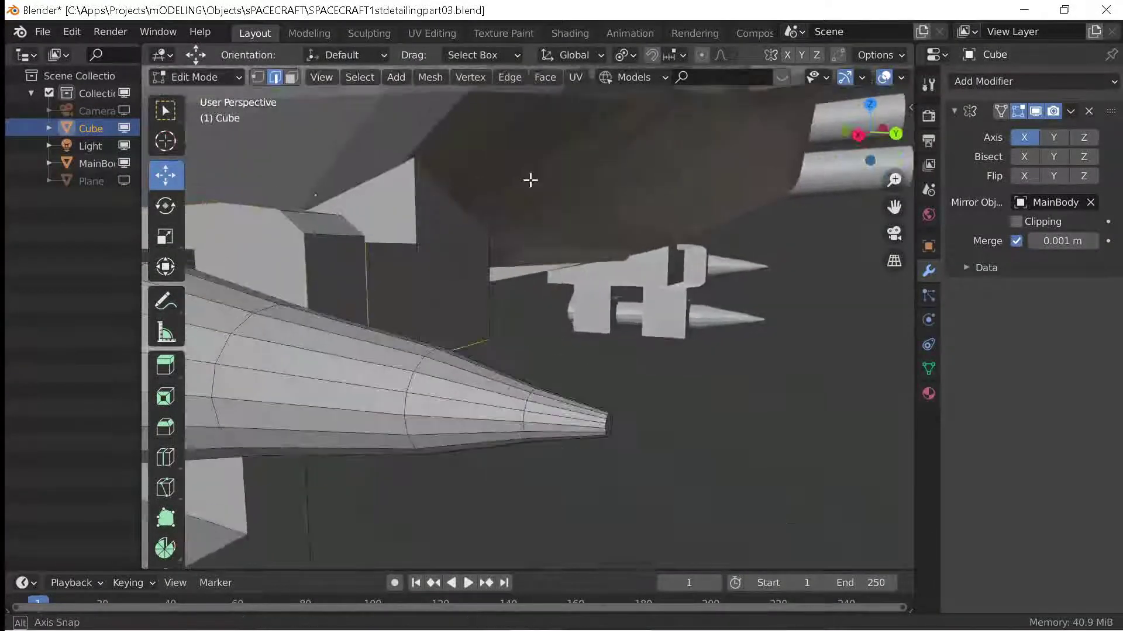
{"action": "mouse_move", "coordinate": [331, 236]}
{"action": "middle_mouse_down"}
{"action": "mouse_move", "coordinate": [296, 201]}
{"action": "mouse_move", "coordinate": [251, 270]}
{"action": "mouse_move", "coordinate": [384, 262]}
{"action": "mouse_move", "coordinate": [526, 301]}
{"action": "mouse_move", "coordinate": [596, 339]}
{"action": "mouse_move", "coordinate": [538, 328]}
{"action": "middle_mouse_up"}
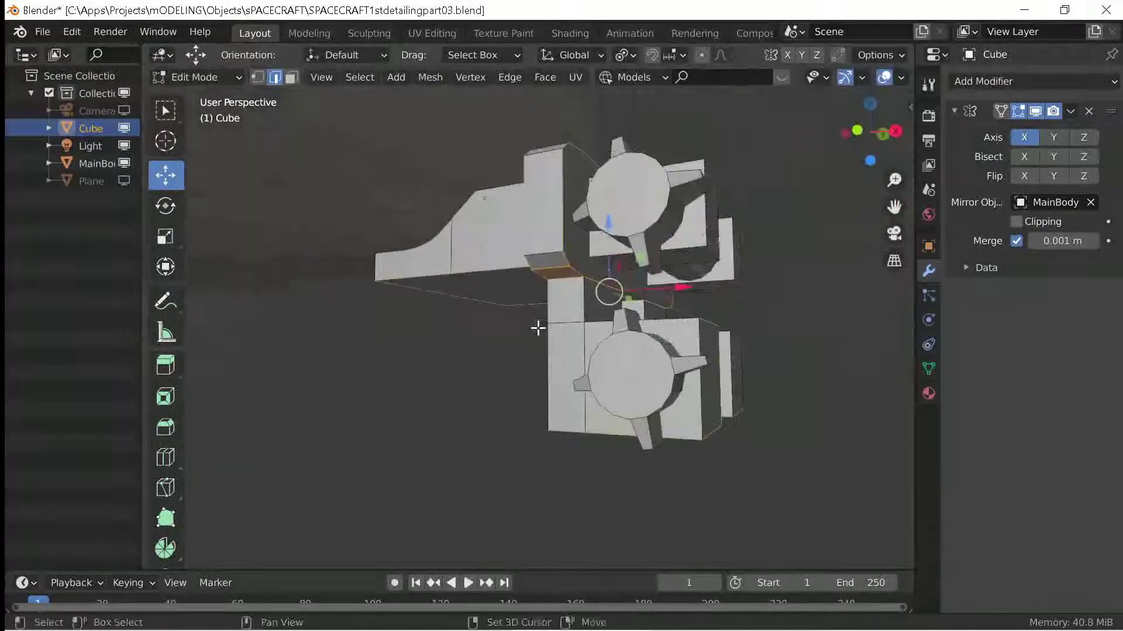
{"action": "middle_click_drag", "start_coordinate": [694, 337], "coordinate": [607, 356]}
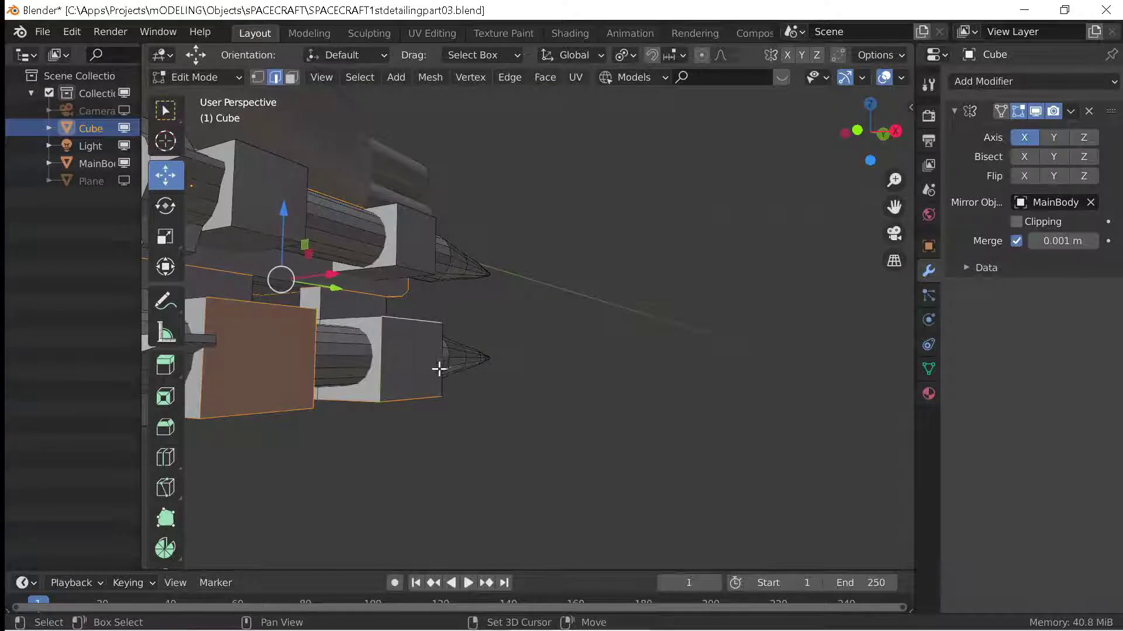
{"action": "middle_click_drag", "start_coordinate": [439, 369], "coordinate": [391, 373]}
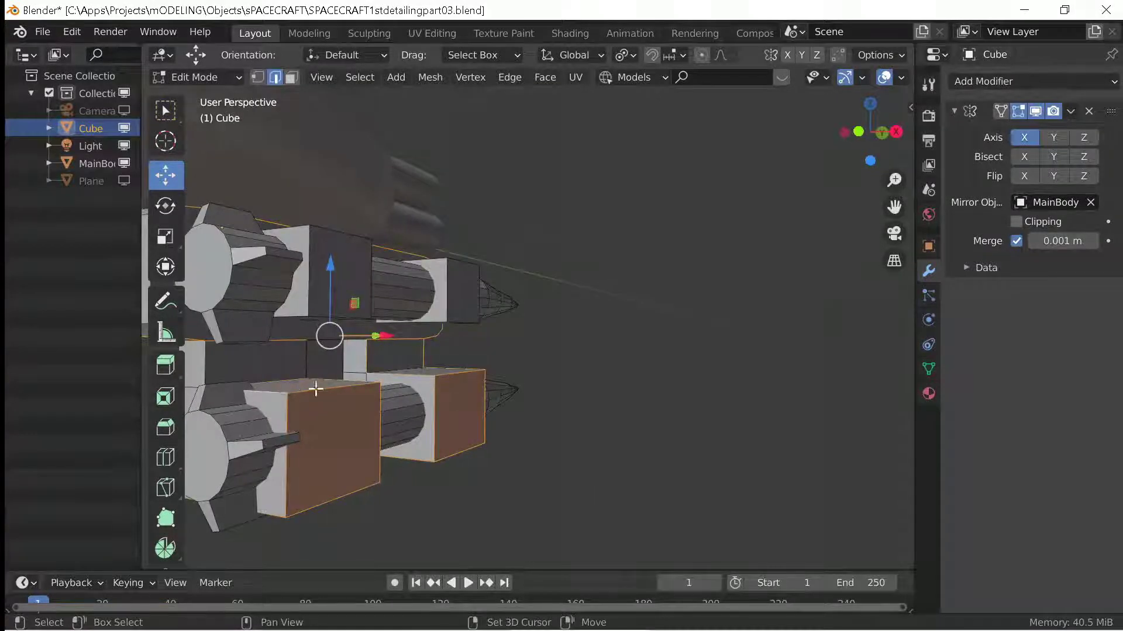
{"action": "middle_click_drag", "start_coordinate": [316, 389], "coordinate": [320, 373]}
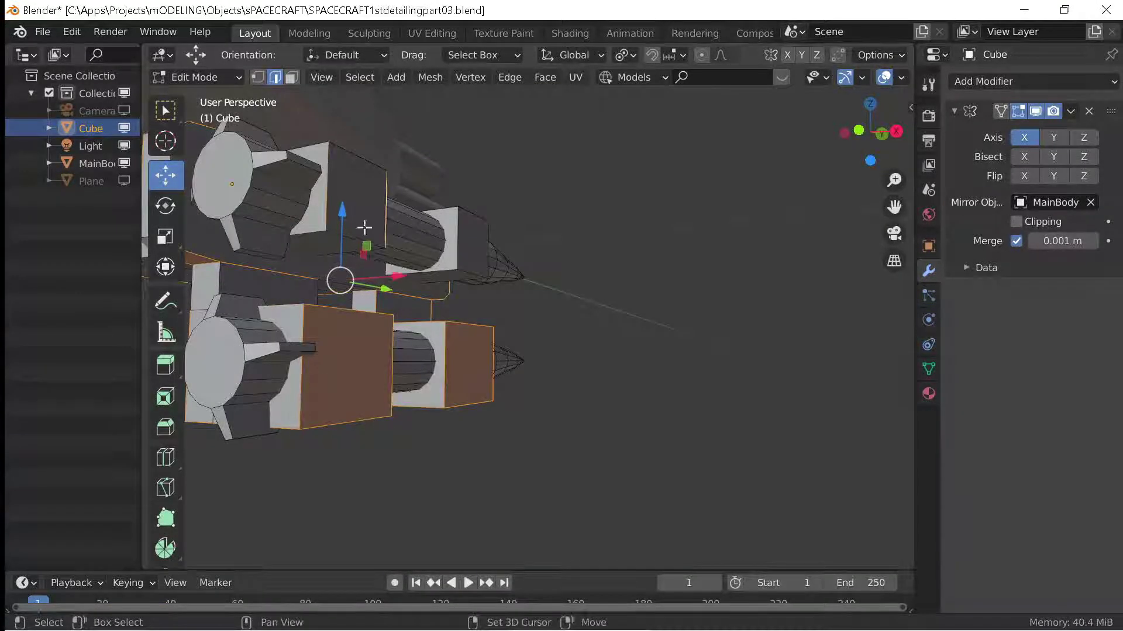
{"action": "middle_click_drag", "start_coordinate": [340, 218], "coordinate": [411, 464], "text": "shift"}
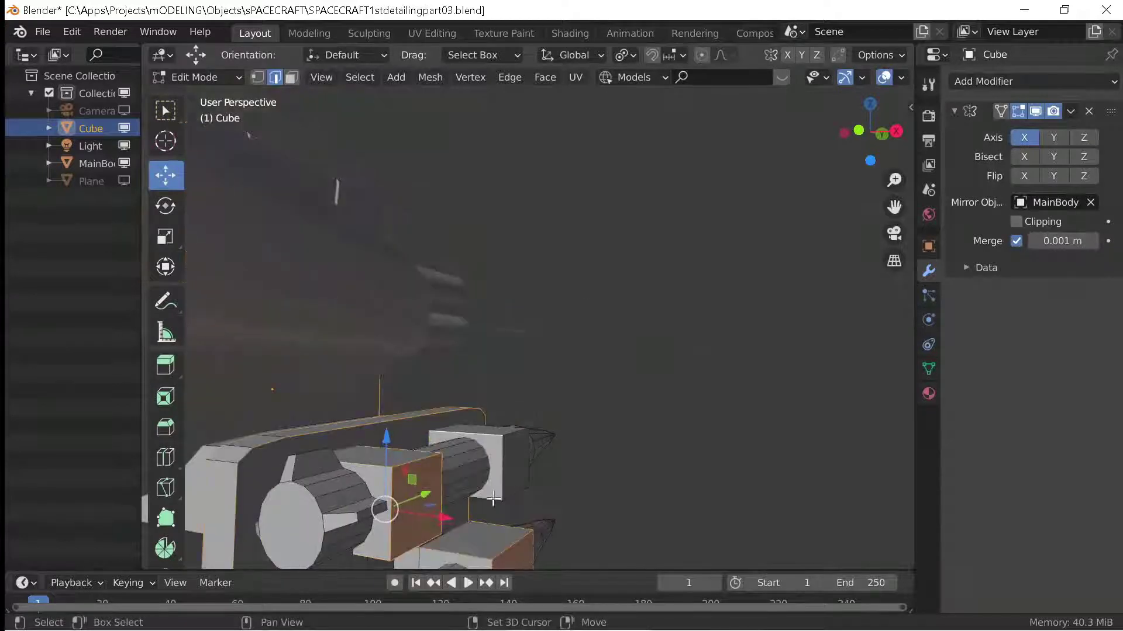
{"action": "mouse_move", "coordinate": [501, 424]}
{"action": "middle_mouse_down"}
{"action": "mouse_move", "coordinate": [408, 431]}
{"action": "mouse_move", "coordinate": [383, 363]}
{"action": "mouse_move", "coordinate": [361, 424]}
{"action": "mouse_move", "coordinate": [451, 446]}
{"action": "mouse_move", "coordinate": [441, 488]}
{"action": "mouse_move", "coordinate": [515, 421]}
{"action": "mouse_move", "coordinate": [573, 390]}
{"action": "mouse_move", "coordinate": [611, 343]}
{"action": "mouse_move", "coordinate": [591, 318]}
{"action": "mouse_move", "coordinate": [715, 273]}
{"action": "mouse_move", "coordinate": [370, 304]}
{"action": "middle_mouse_up"}
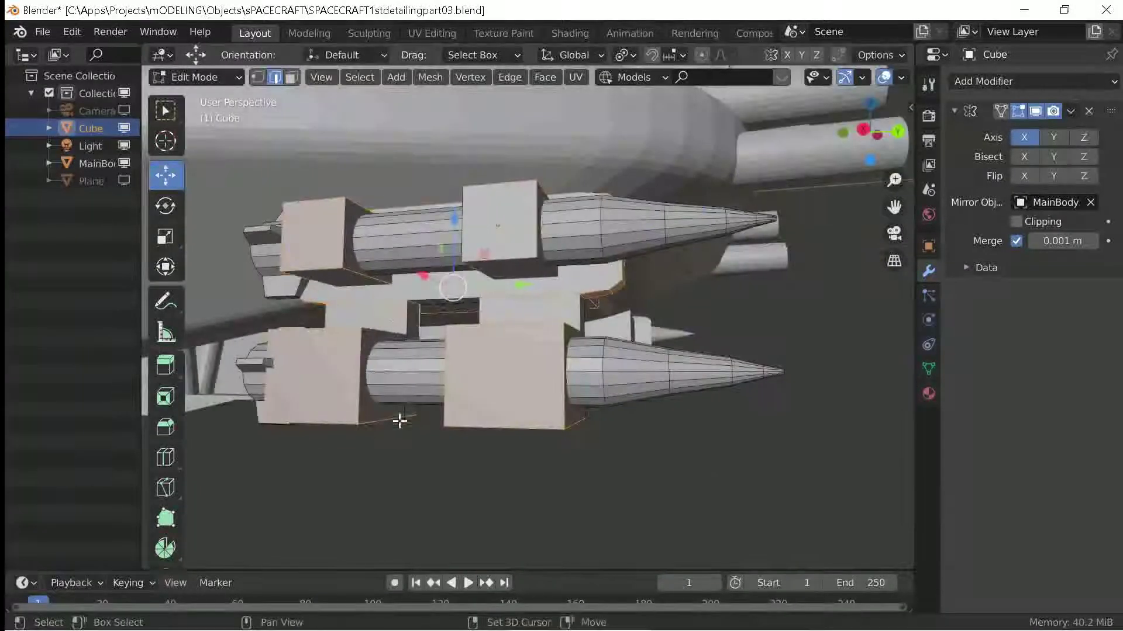
{"action": "mouse_move", "coordinate": [406, 413]}
{"action": "middle_mouse_down"}
{"action": "mouse_move", "coordinate": [346, 331]}
{"action": "mouse_move", "coordinate": [264, 360]}
{"action": "mouse_move", "coordinate": [427, 383]}
{"action": "mouse_move", "coordinate": [461, 321]}
{"action": "mouse_move", "coordinate": [343, 328]}
{"action": "mouse_move", "coordinate": [526, 328]}
{"action": "mouse_move", "coordinate": [636, 363]}
{"action": "mouse_move", "coordinate": [710, 353]}
{"action": "mouse_move", "coordinate": [465, 383]}
{"action": "mouse_move", "coordinate": [508, 369]}
{"action": "mouse_move", "coordinate": [445, 367]}
{"action": "mouse_move", "coordinate": [584, 388]}
{"action": "mouse_move", "coordinate": [672, 426]}
{"action": "mouse_move", "coordinate": [666, 375]}
{"action": "mouse_move", "coordinate": [546, 381]}
{"action": "mouse_move", "coordinate": [677, 333]}
{"action": "mouse_move", "coordinate": [582, 362]}
{"action": "mouse_move", "coordinate": [622, 353]}
{"action": "mouse_move", "coordinate": [344, 368]}
{"action": "mouse_move", "coordinate": [427, 463]}
{"action": "mouse_move", "coordinate": [334, 462]}
{"action": "mouse_move", "coordinate": [356, 477]}
{"action": "middle_mouse_up"}
Bevel the selected engine-pod edges and return to Object Mode.
{"action": "key", "text": "ctrl+b"}
{"action": "left_click", "coordinate": [534, 394]}
{"action": "key", "text": "Tab"}
Open MainBody in Edit Mode and bevel the underside slab's selected edges.
{"action": "left_click", "coordinate": [335, 462]}
{"action": "key", "text": "Tab"}
{"action": "mouse_move", "coordinate": [364, 394]}
{"action": "middle_mouse_down"}
{"action": "mouse_move", "coordinate": [215, 206]}
{"action": "mouse_move", "coordinate": [493, 396]}
{"action": "mouse_move", "coordinate": [566, 380]}
{"action": "middle_mouse_up"}
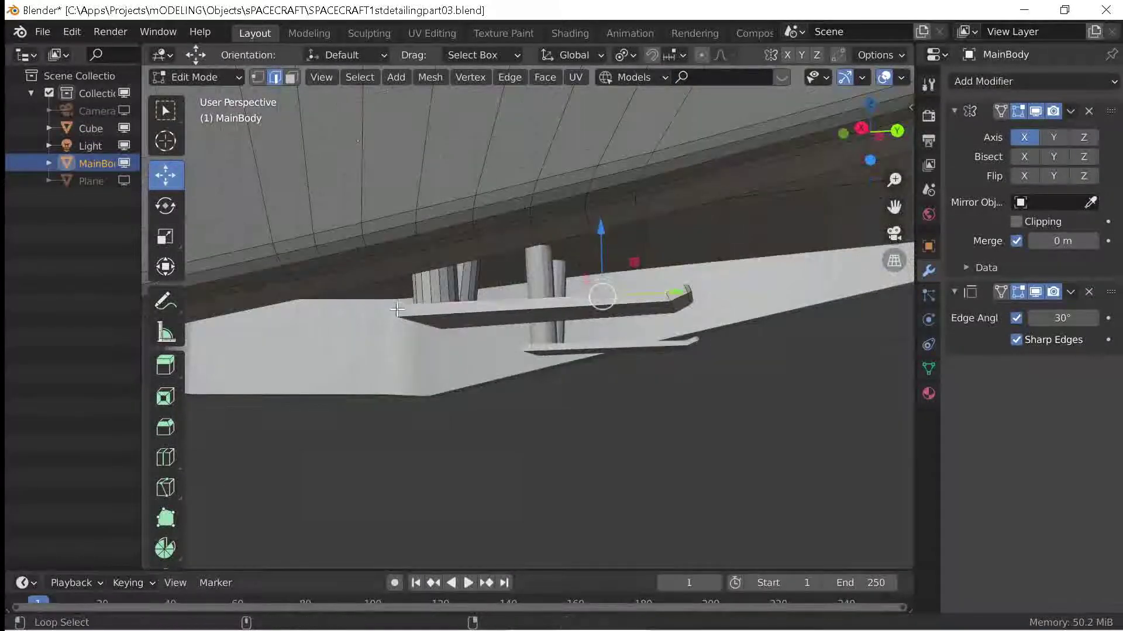
{"action": "mouse_move", "coordinate": [397, 309]}
{"action": "middle_mouse_down"}
{"action": "mouse_move", "coordinate": [609, 308]}
{"action": "mouse_move", "coordinate": [448, 368]}
{"action": "mouse_move", "coordinate": [669, 379]}
{"action": "middle_mouse_up"}
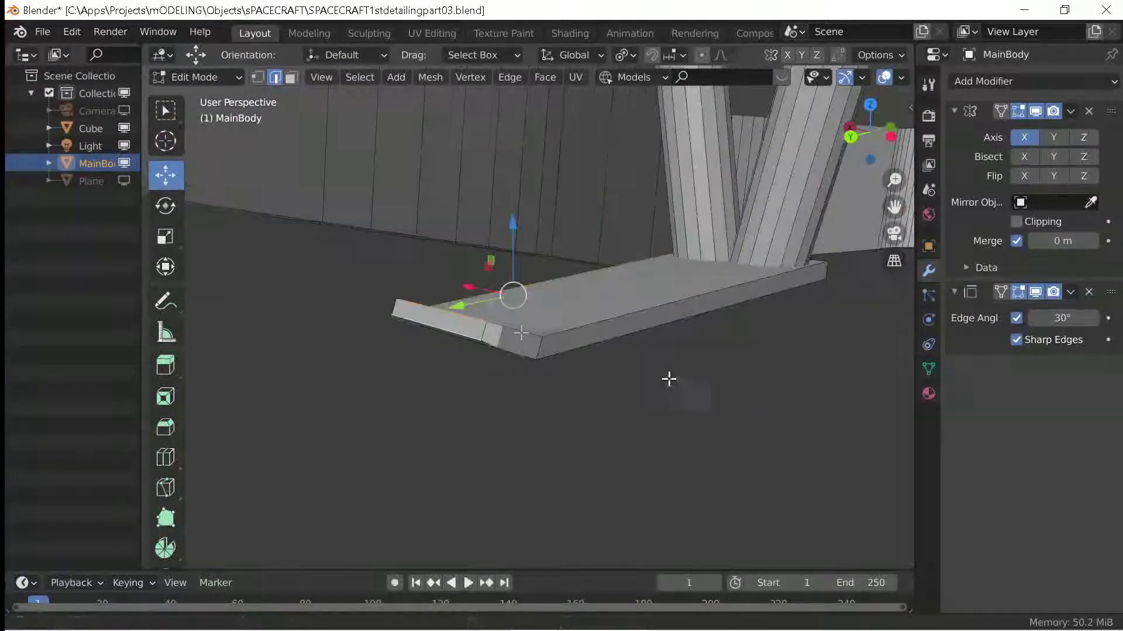
{"action": "mouse_move", "coordinate": [599, 327]}
{"action": "middle_mouse_down"}
{"action": "mouse_move", "coordinate": [581, 291]}
{"action": "mouse_move", "coordinate": [511, 298]}
{"action": "mouse_move", "coordinate": [839, 315]}
{"action": "mouse_move", "coordinate": [659, 315]}
{"action": "middle_mouse_up"}
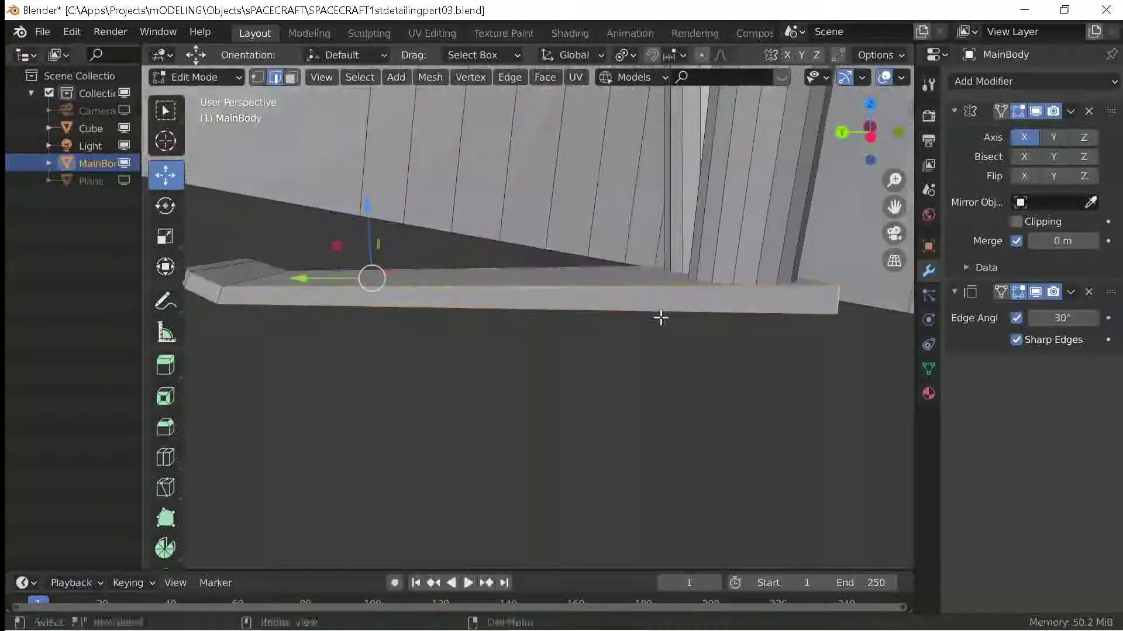
{"action": "key", "text": "ctrl+b"}
{"action": "left_click", "coordinate": [716, 364]}
{"action": "mouse_move", "coordinate": [716, 363]}
{"action": "middle_mouse_down"}
{"action": "mouse_move", "coordinate": [762, 324]}
{"action": "mouse_move", "coordinate": [795, 326]}
{"action": "mouse_move", "coordinate": [665, 325]}
{"action": "mouse_move", "coordinate": [690, 259]}
{"action": "mouse_move", "coordinate": [359, 230]}
{"action": "mouse_move", "coordinate": [559, 260]}
{"action": "mouse_move", "coordinate": [532, 218]}
{"action": "mouse_move", "coordinate": [602, 348]}
{"action": "mouse_move", "coordinate": [551, 271]}
{"action": "mouse_move", "coordinate": [526, 293]}
{"action": "mouse_move", "coordinate": [536, 346]}
{"action": "mouse_move", "coordinate": [554, 356]}
{"action": "mouse_move", "coordinate": [501, 396]}
{"action": "mouse_move", "coordinate": [488, 376]}
{"action": "middle_mouse_up"}
{"action": "key", "text": "Tab"}
{"action": "key", "text": "Tab"}
Bevel the selected edges beside the V-shaped struts and return to Object Mode.
{"action": "key", "text": "ctrl+b"}
{"action": "left_click", "coordinate": [601, 349]}
{"action": "key", "text": "Tab"}
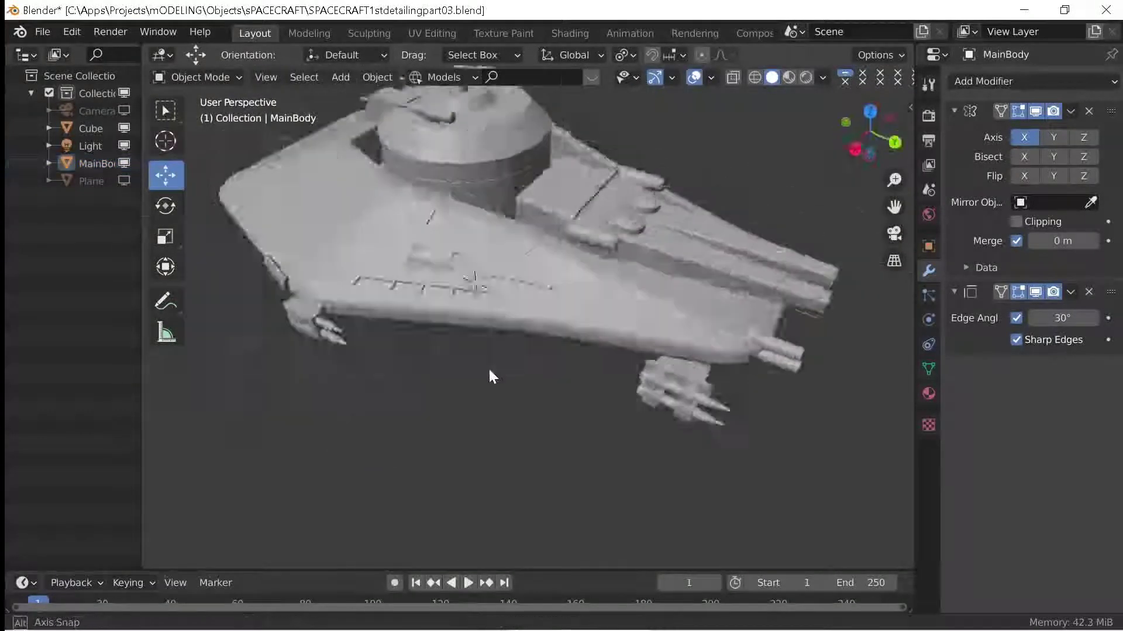
{"action": "scroll", "coordinate": [456, 321], "scroll_direction": "up", "scroll_amount": 5}
{"action": "key", "text": "Tab"}
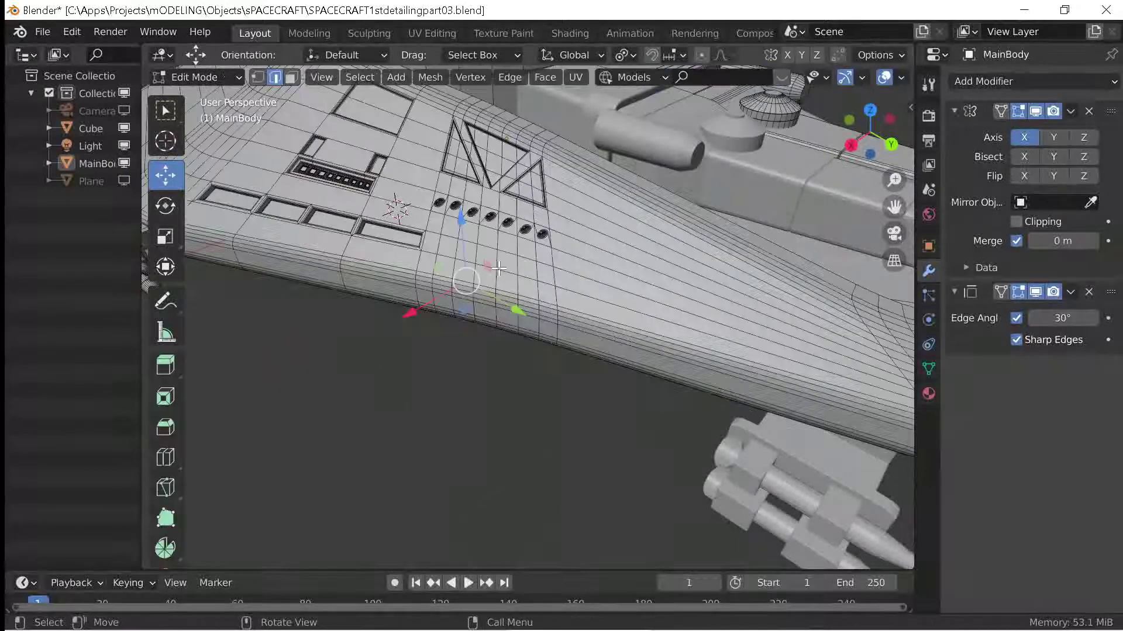
Orbit around the ship and settle on a flat right-side view of the hull.
{"action": "middle_click_drag", "start_coordinate": [738, 330], "coordinate": [776, 318]}
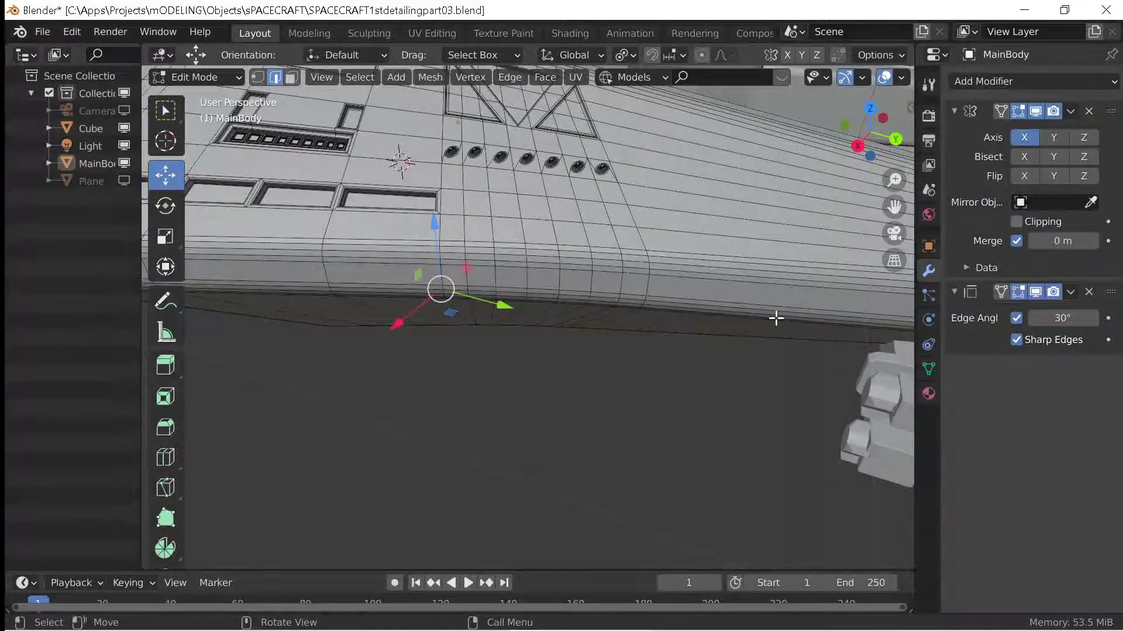
{"action": "scroll", "coordinate": [776, 318], "scroll_direction": "down", "scroll_amount": 5}
{"action": "mouse_move", "coordinate": [776, 318]}
{"action": "middle_mouse_down"}
{"action": "mouse_move", "coordinate": [471, 393]}
{"action": "mouse_move", "coordinate": [418, 502]}
{"action": "mouse_move", "coordinate": [516, 490]}
{"action": "mouse_move", "coordinate": [471, 451]}
{"action": "middle_mouse_up"}
{"action": "scroll", "coordinate": [503, 406], "scroll_direction": "up", "scroll_amount": 4}
{"action": "middle_click_drag", "start_coordinate": [503, 405], "coordinate": [599, 110]}
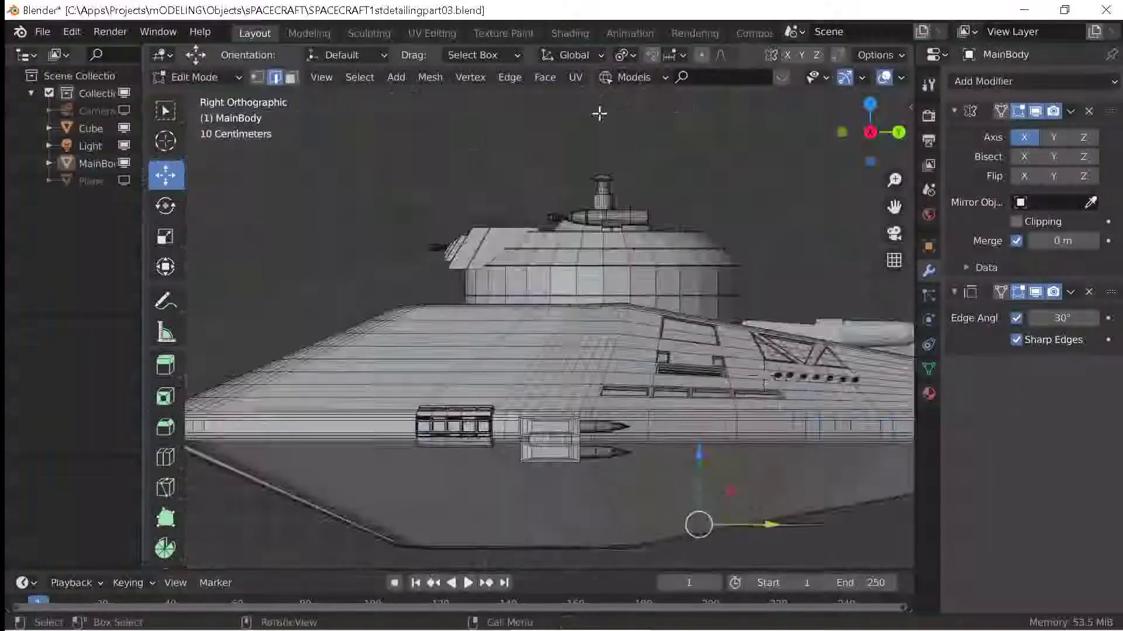
{"action": "scroll", "coordinate": [656, 357], "scroll_direction": "up", "scroll_amount": 4}
Select a face on the hull side and save the file.
{"action": "scroll", "coordinate": [657, 358], "scroll_direction": "down", "scroll_amount": 3}
{"action": "key", "text": "3"}
{"action": "left_click", "coordinate": [535, 346]}
{"action": "key", "text": "ctrl+s"}
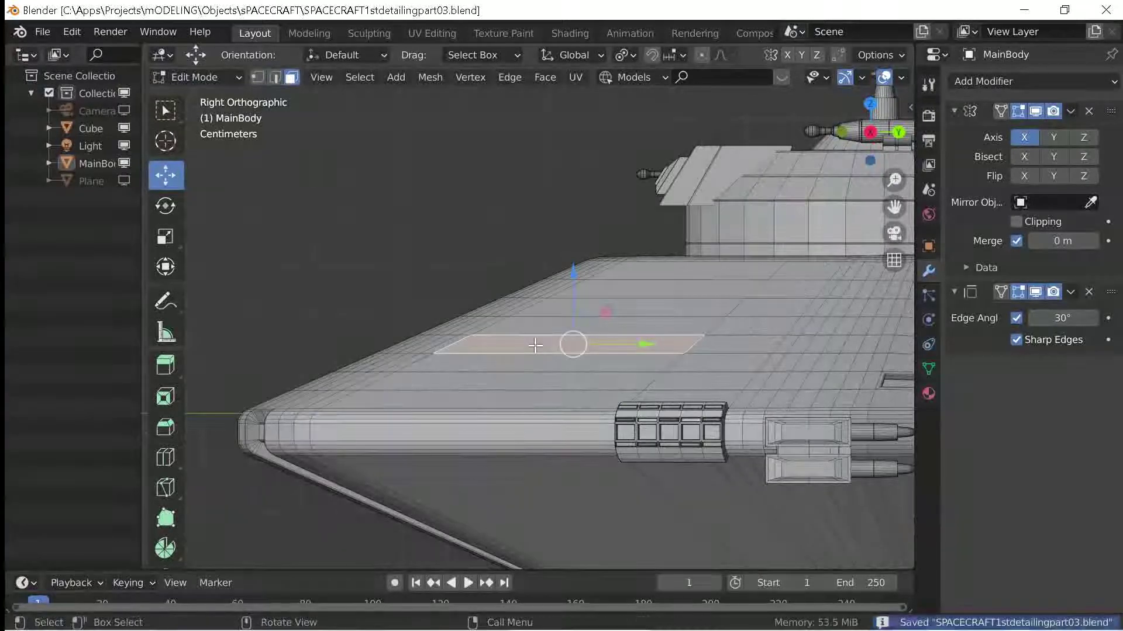
Snap the 3D cursor to that face and add a 24-vertex, 0.05 m Circle there.
{"action": "key", "text": "shift+s"}
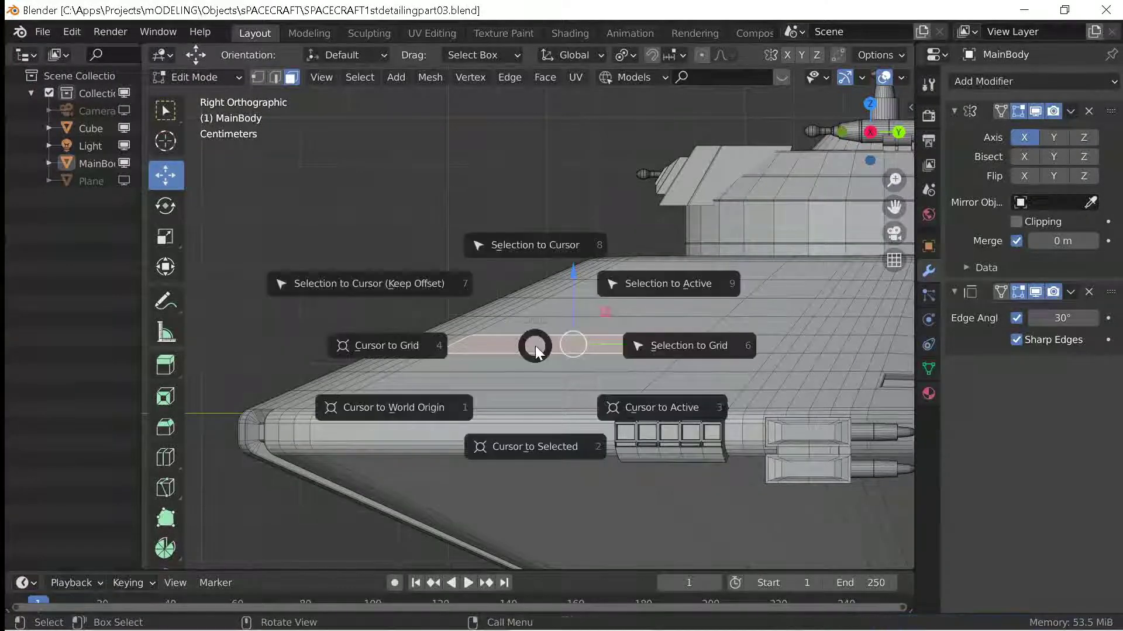
{"action": "left_click", "coordinate": [532, 446]}
{"action": "key", "text": "Tab"}
{"action": "key", "text": "shift+a"}
{"action": "left_click", "coordinate": [585, 319]}
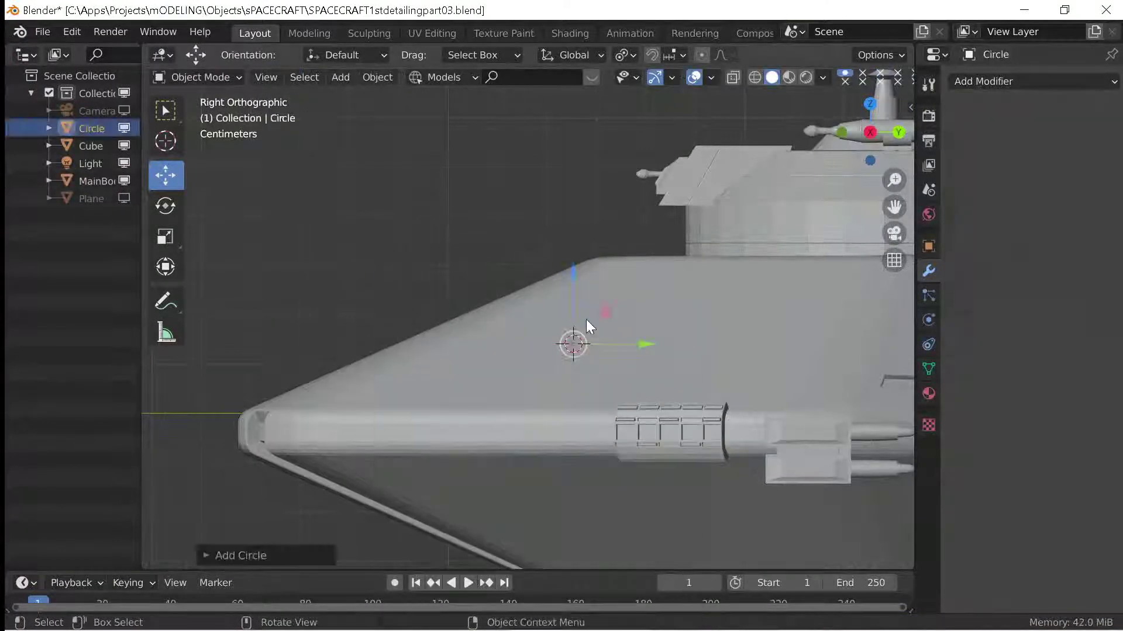
{"action": "left_click", "coordinate": [293, 553]}
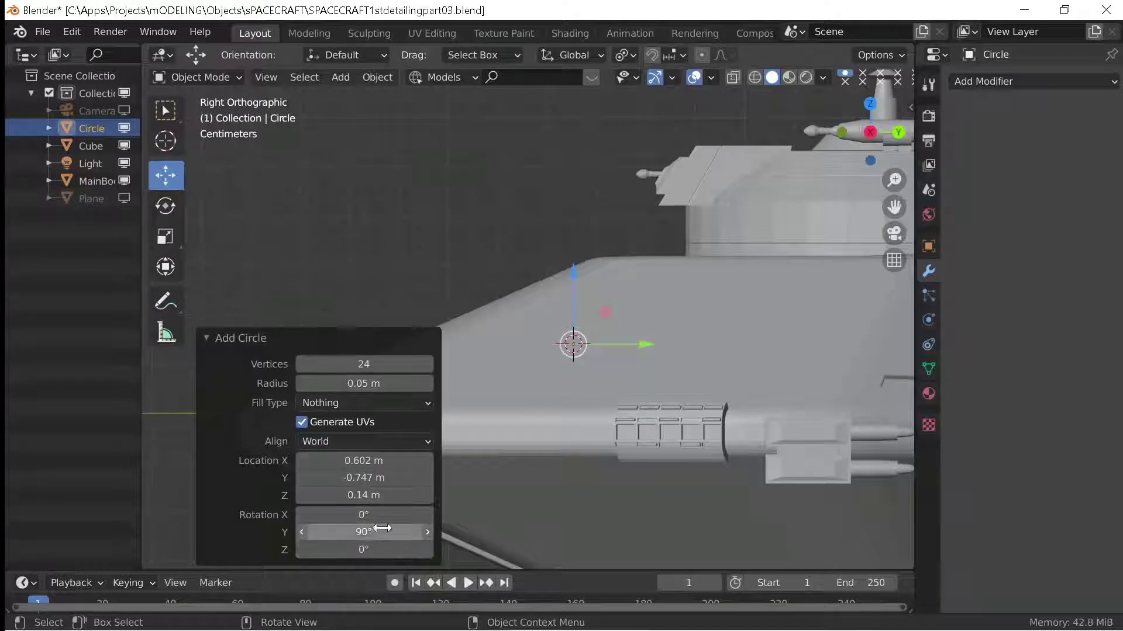
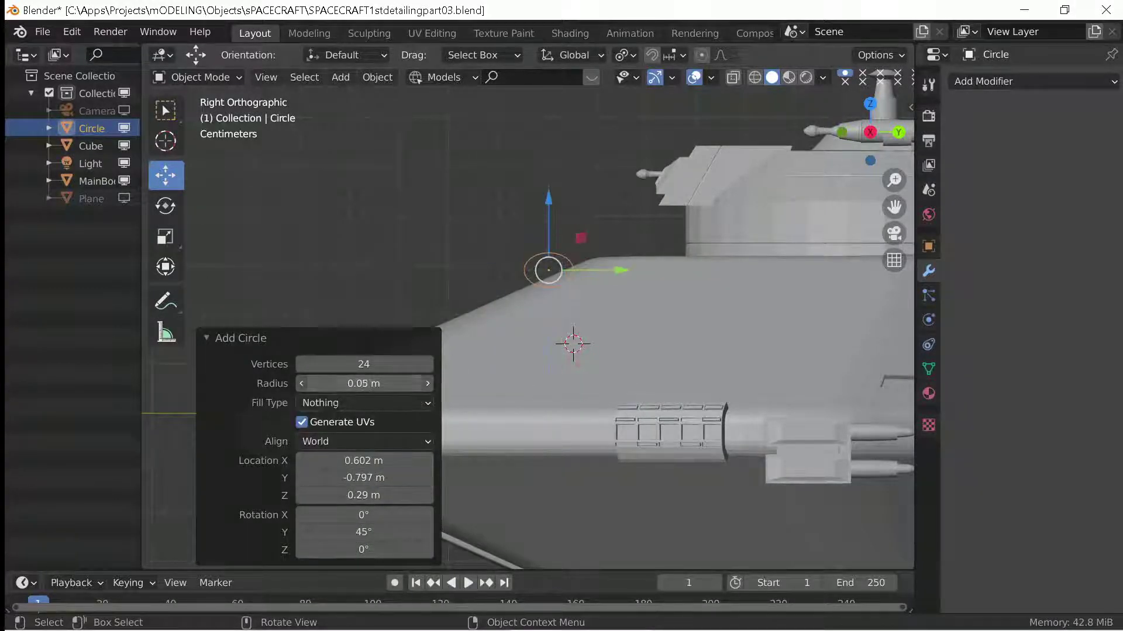
Select the new Circle together with the MainBody hull in Top view.
{"action": "key", "text": "Tab"}
{"action": "key", "text": "Tab"}
{"action": "left_click", "coordinate": [509, 387]}
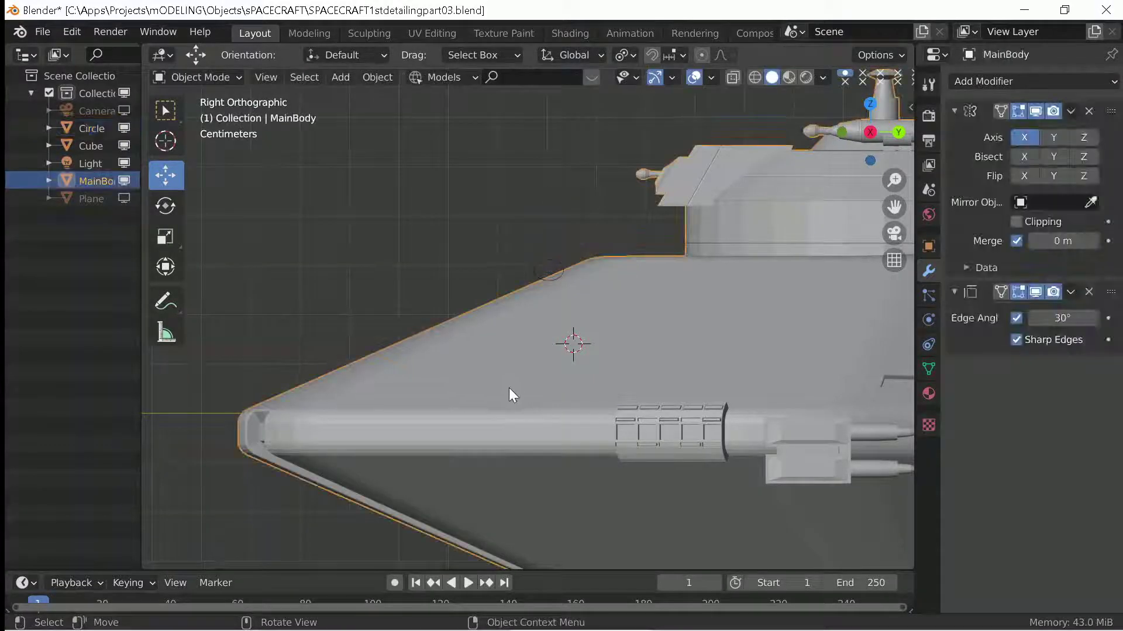
{"action": "key", "text": "Tab"}
{"action": "key", "text": "Tab"}
{"action": "key", "text": "KP_7"}
{"action": "key", "text": "Tab"}
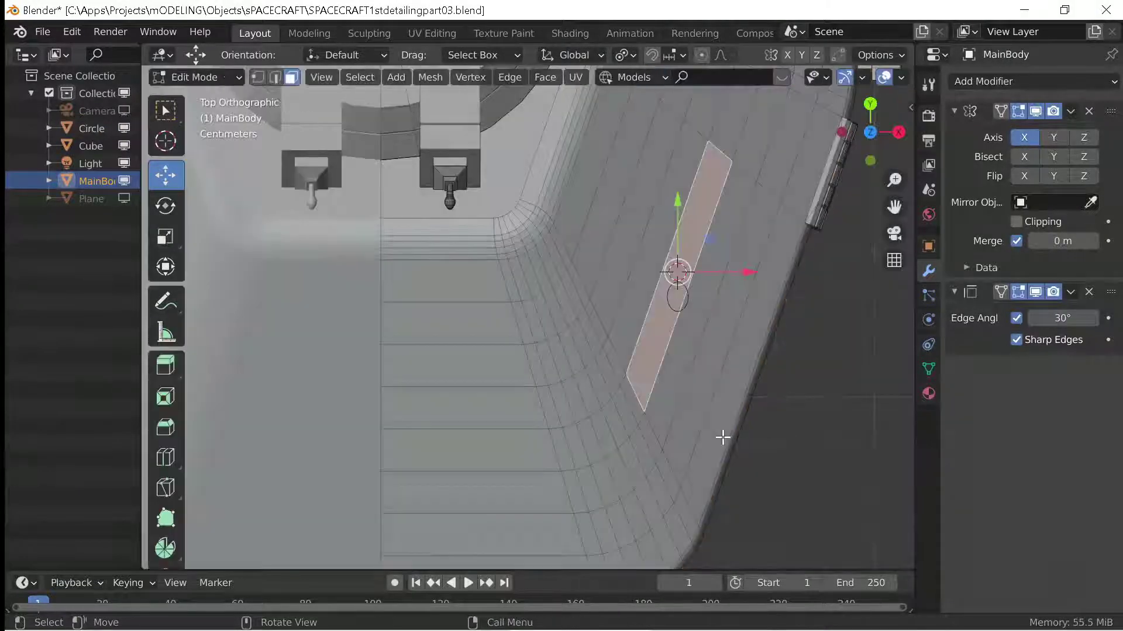
{"action": "key", "text": "Tab"}
{"action": "left_click", "coordinate": [669, 305]}
{"action": "left_click", "coordinate": [675, 380]}
{"action": "left_click", "coordinate": [671, 302]}
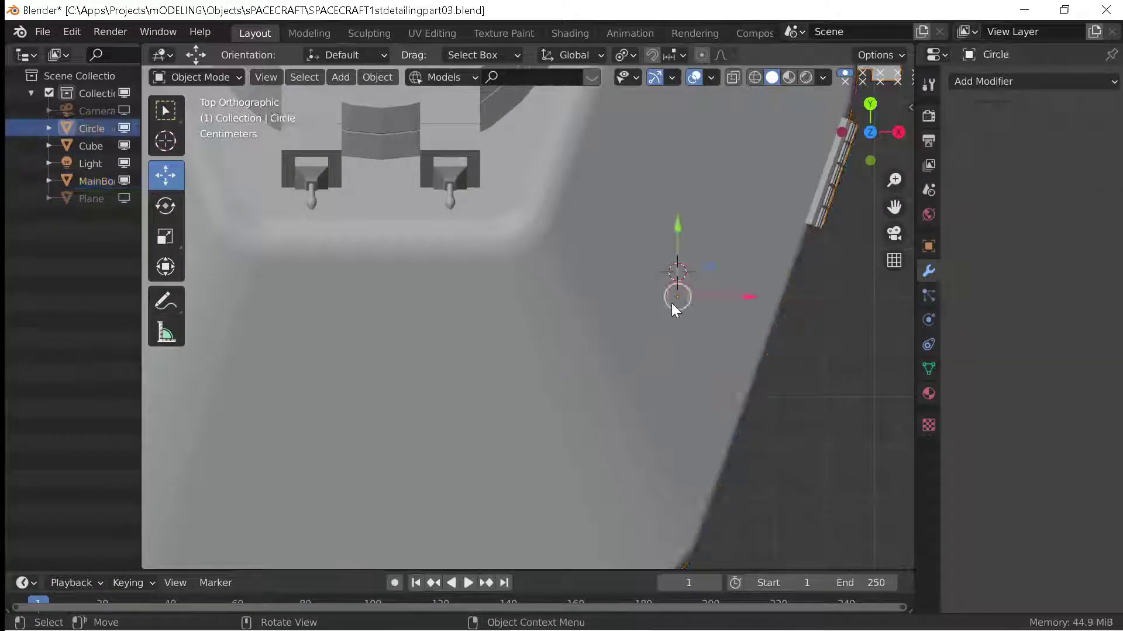
{"action": "left_click", "coordinate": [646, 346], "text": "shift"}
Test-cut the circle's outline into MainBody with Knife Project.
{"action": "key", "text": "Tab"}
{"action": "left_click", "coordinate": [430, 77]}
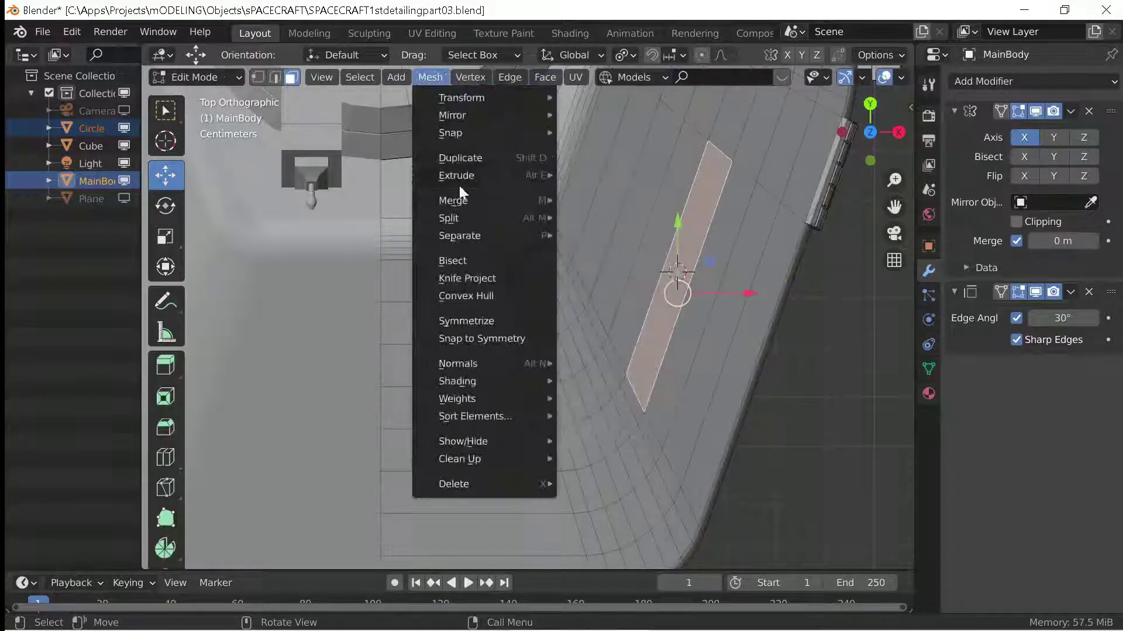
{"action": "left_click", "coordinate": [462, 277]}
{"action": "scroll", "coordinate": [642, 351], "scroll_direction": "up", "scroll_amount": 2}
{"action": "key", "text": "Tab"}
Orbit around the hull to inspect the projected cut, then return to Top view.
{"action": "left_click", "coordinate": [731, 297]}
{"action": "left_click", "coordinate": [679, 326]}
{"action": "key", "text": "Tab"}
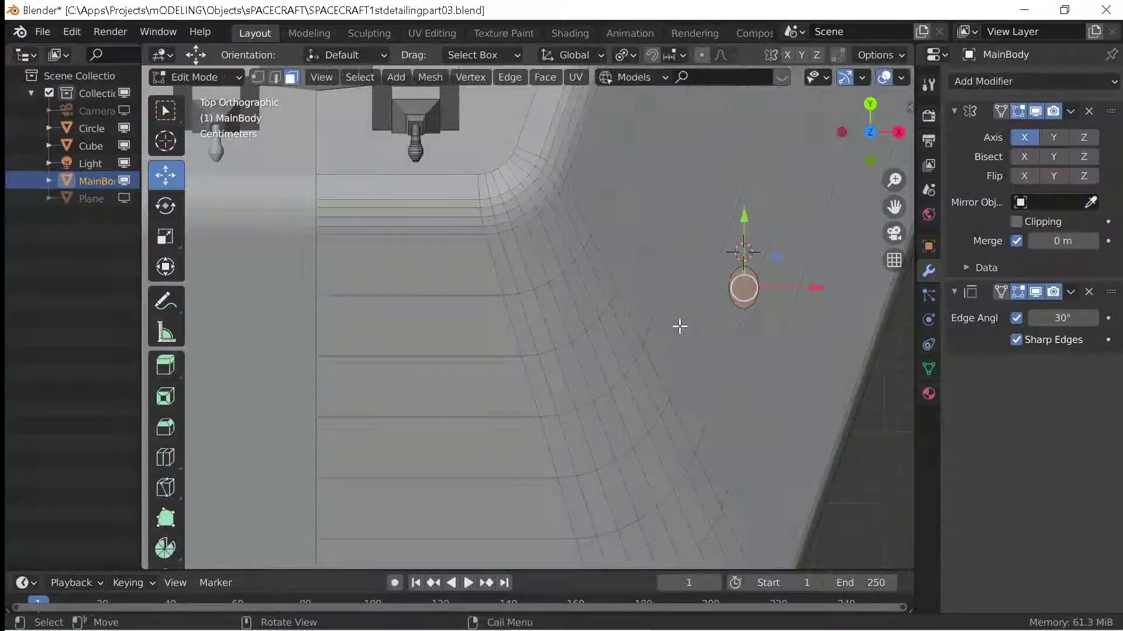
{"action": "scroll", "coordinate": [709, 388], "scroll_direction": "down", "scroll_amount": 3}
{"action": "middle_click_drag", "start_coordinate": [709, 388], "coordinate": [536, 359]}
{"action": "key", "text": "Tab"}
{"action": "key", "text": "Tab"}
{"action": "key", "text": "Tab"}
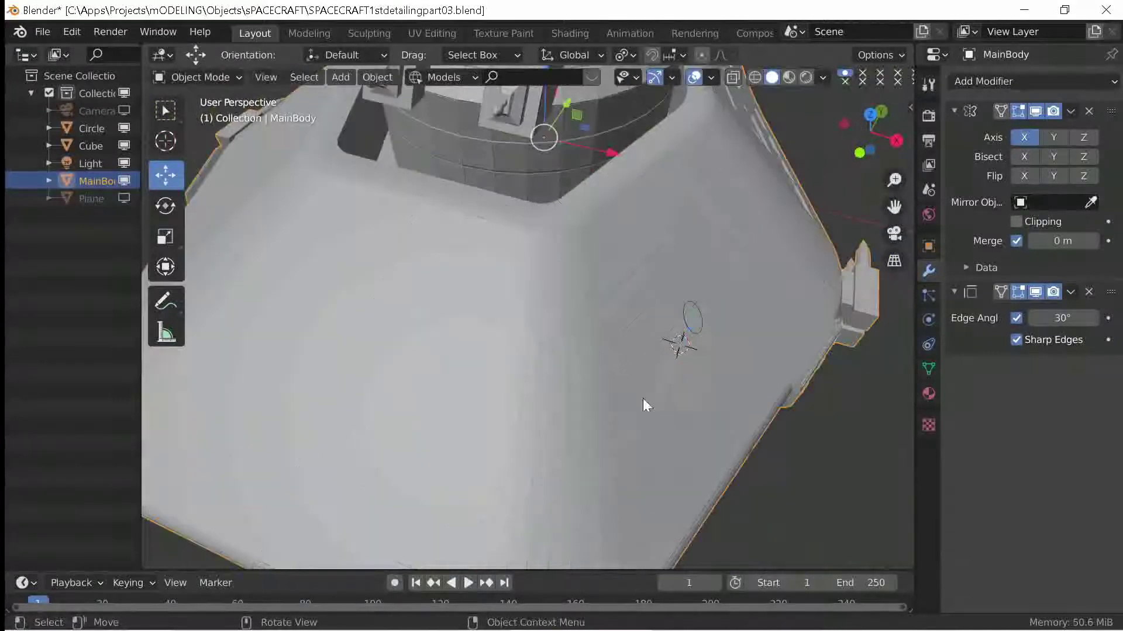
{"action": "key", "text": "Tab"}
{"action": "key", "text": "Tab"}
{"action": "left_click", "coordinate": [676, 374], "text": "shift"}
{"action": "key", "text": "Tab"}
{"action": "key", "text": "Tab"}
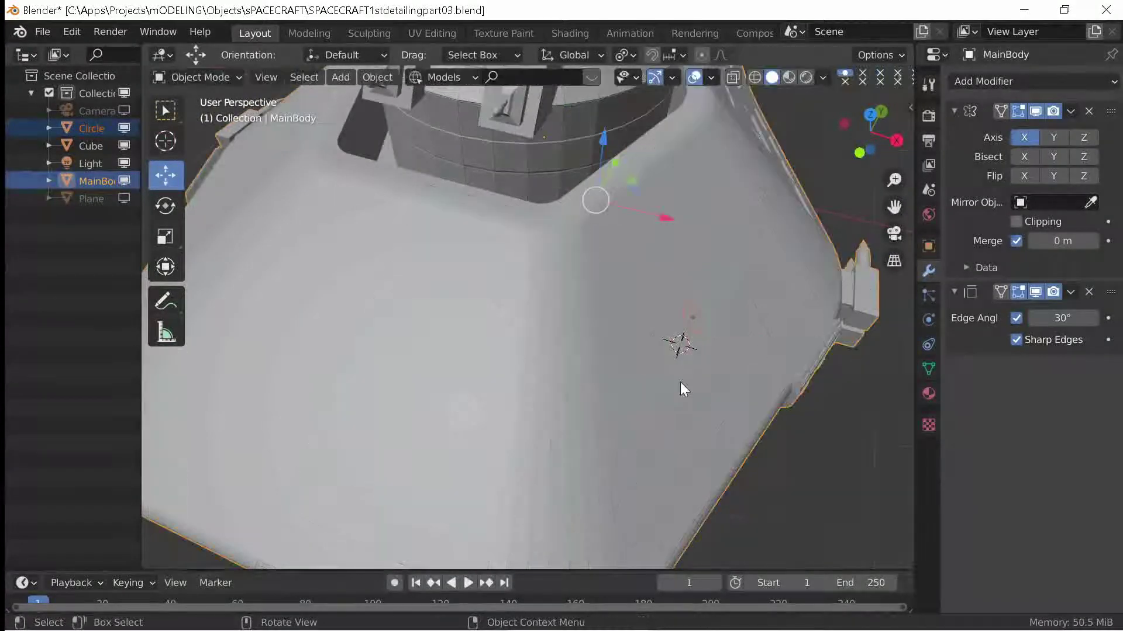
{"action": "key", "text": "KP_7"}
Nudge the Circle along Y over the hull's sloped front section and reselect it.
{"action": "left_click", "coordinate": [672, 309]}
{"action": "left_click_drag", "start_coordinate": [747, 297], "coordinate": [739, 301]}
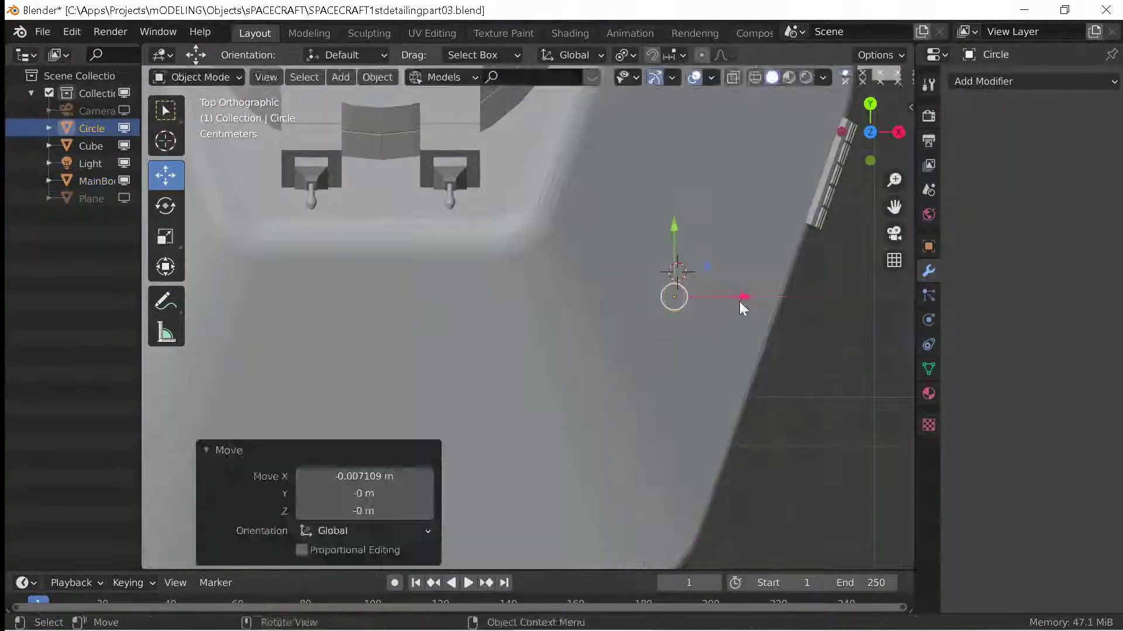
{"action": "left_click", "coordinate": [691, 356]}
{"action": "key", "text": "ctrl+z"}
{"action": "key", "text": "g"}
{"action": "key", "text": "y"}
{"action": "left_click", "coordinate": [668, 241]}
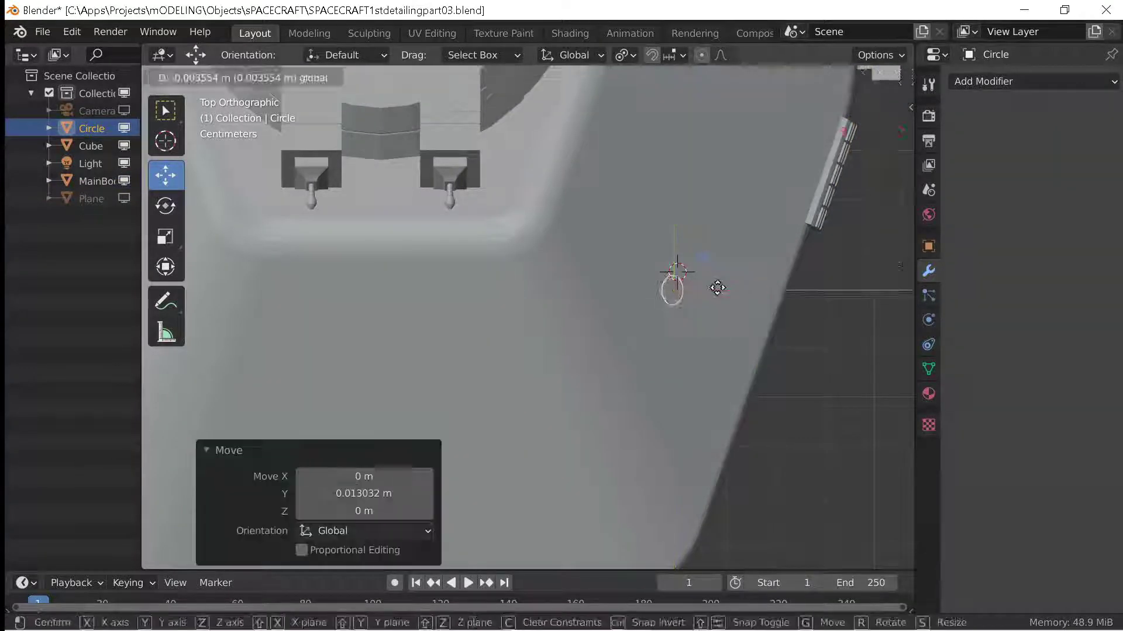
{"action": "key", "text": "ctrl+z"}
{"action": "key", "text": "ctrl+z"}
{"action": "key", "text": "ctrl+z"}
{"action": "key", "text": "ctrl+shift+z"}
{"action": "key", "text": "ctrl+shift+z"}
{"action": "key", "text": "ctrl+shift+z"}
{"action": "left_click", "coordinate": [706, 351]}
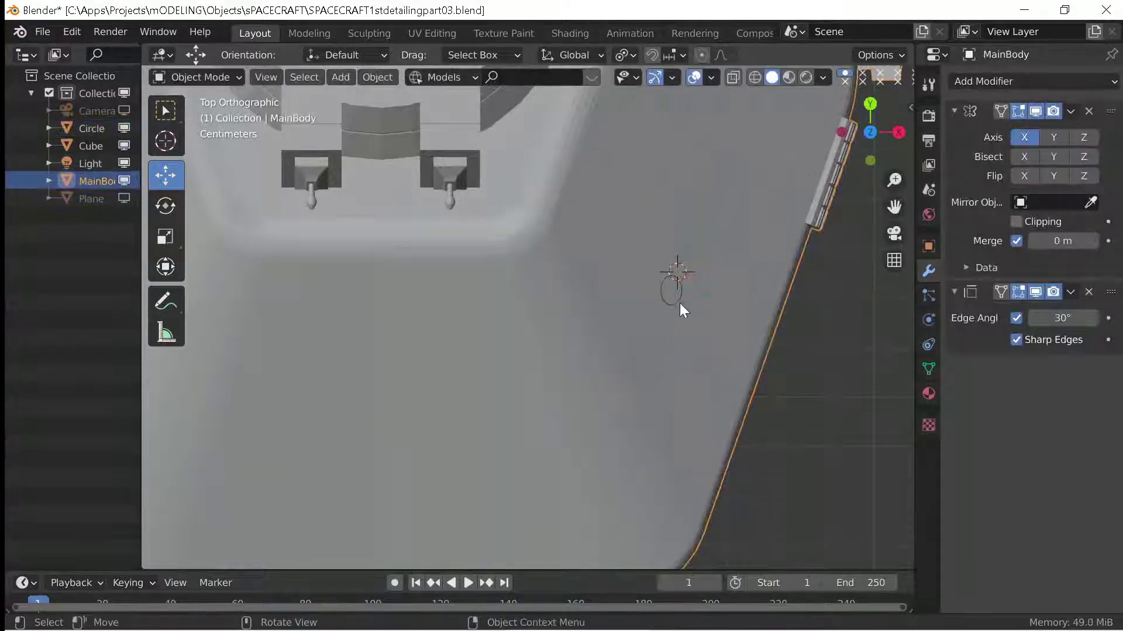
{"action": "left_click", "coordinate": [668, 303]}
{"action": "left_click", "coordinate": [974, 82]}
Add an Array modifier to the Circle, trying counts of 4–6 and X offset 0.5.
{"action": "left_click", "coordinate": [750, 121]}
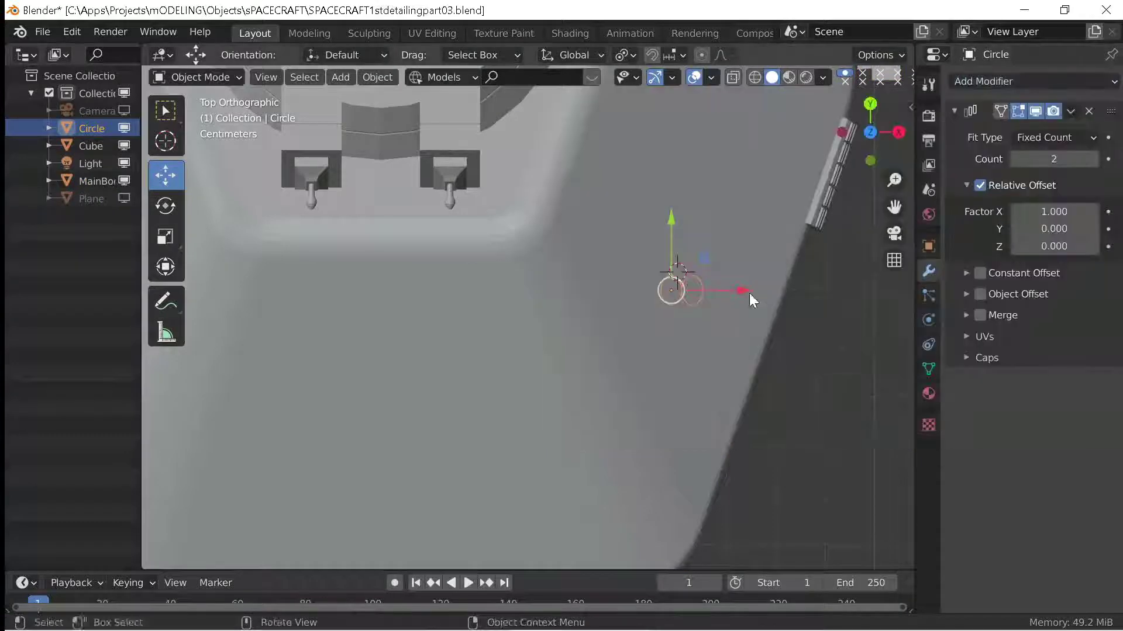
{"action": "double_click", "coordinate": [1053, 229]}
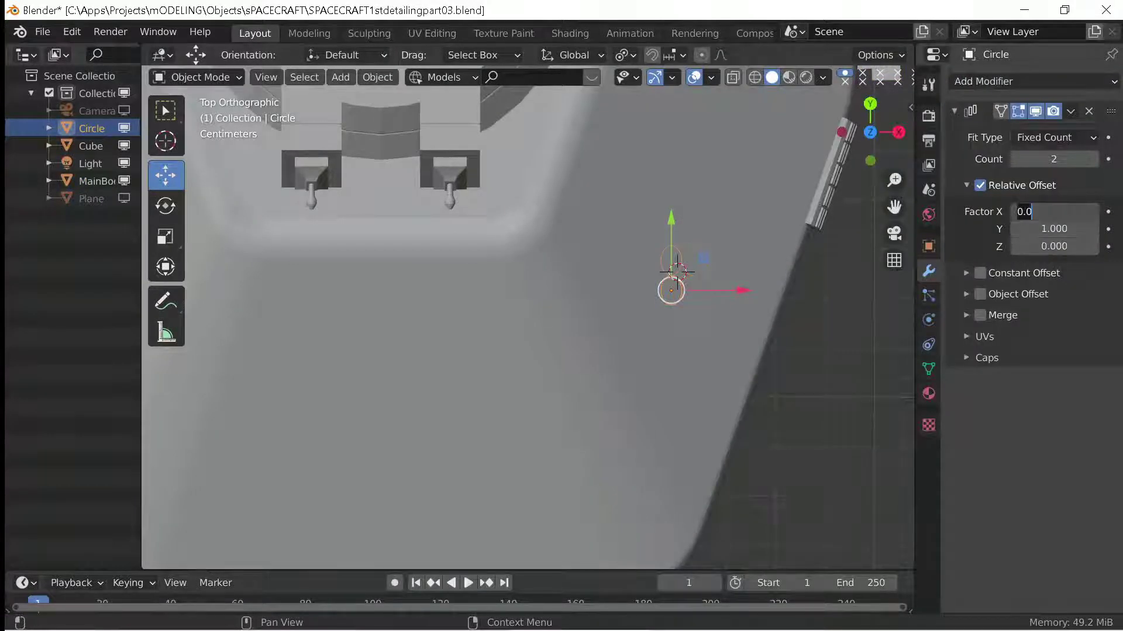
{"action": "left_click_drag", "start_coordinate": [1071, 166], "coordinate": [1093, 153]}
{"action": "middle_click_drag", "start_coordinate": [749, 358], "coordinate": [657, 297]}
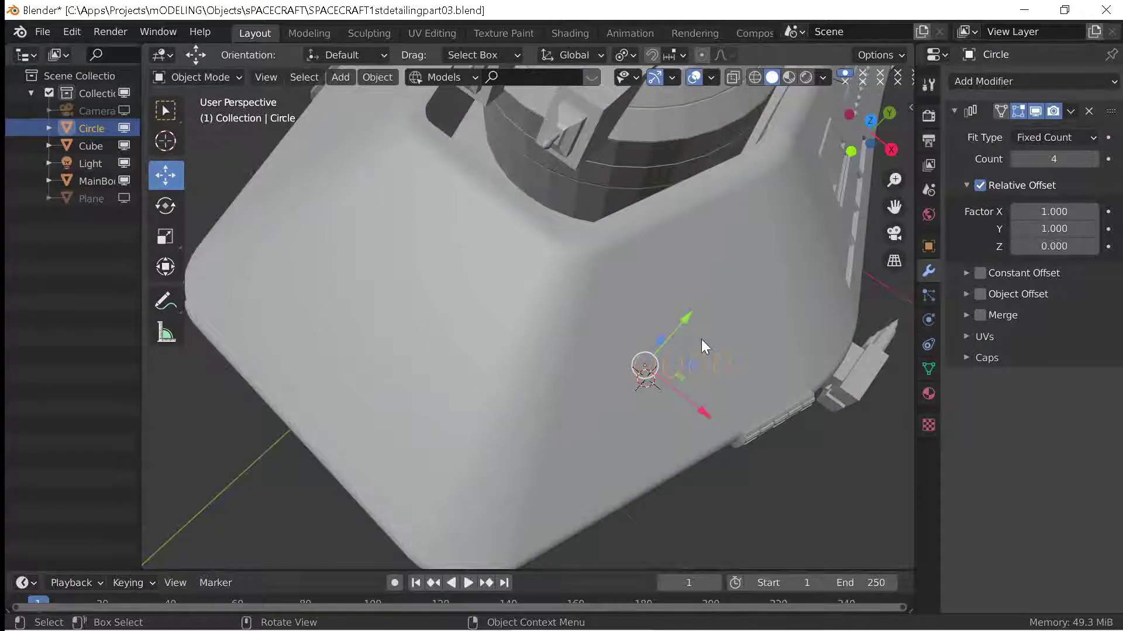
{"action": "left_click", "coordinate": [1095, 157]}
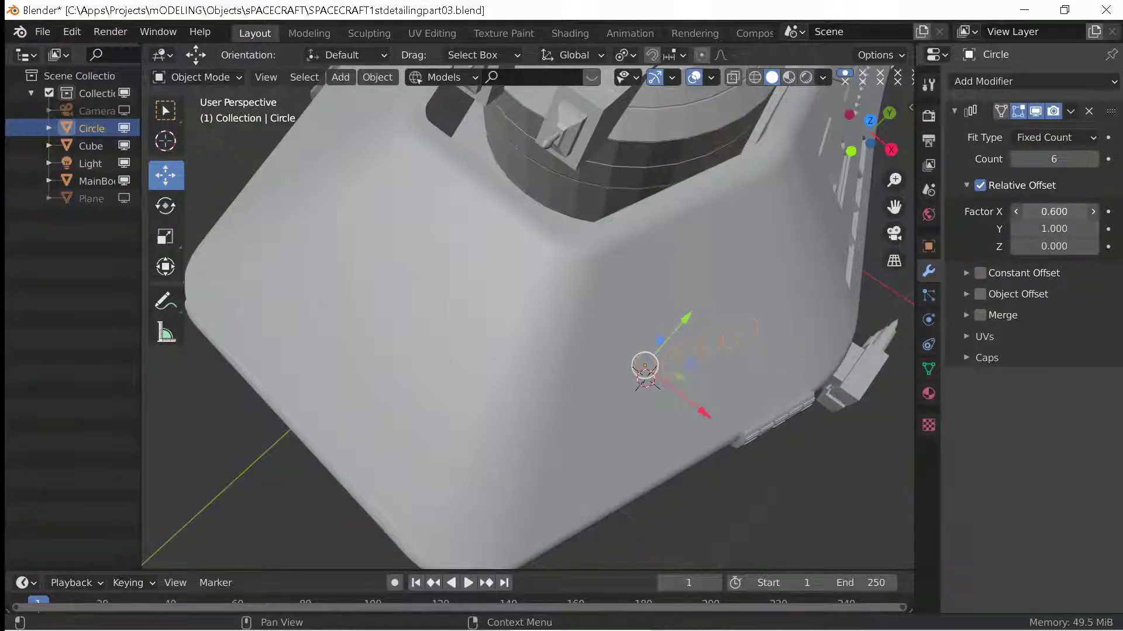
{"action": "left_click", "coordinate": [1016, 211]}
Check the hull's panel strip in side and top views and move the circle row down along the edge.
{"action": "key", "text": "KP_3"}
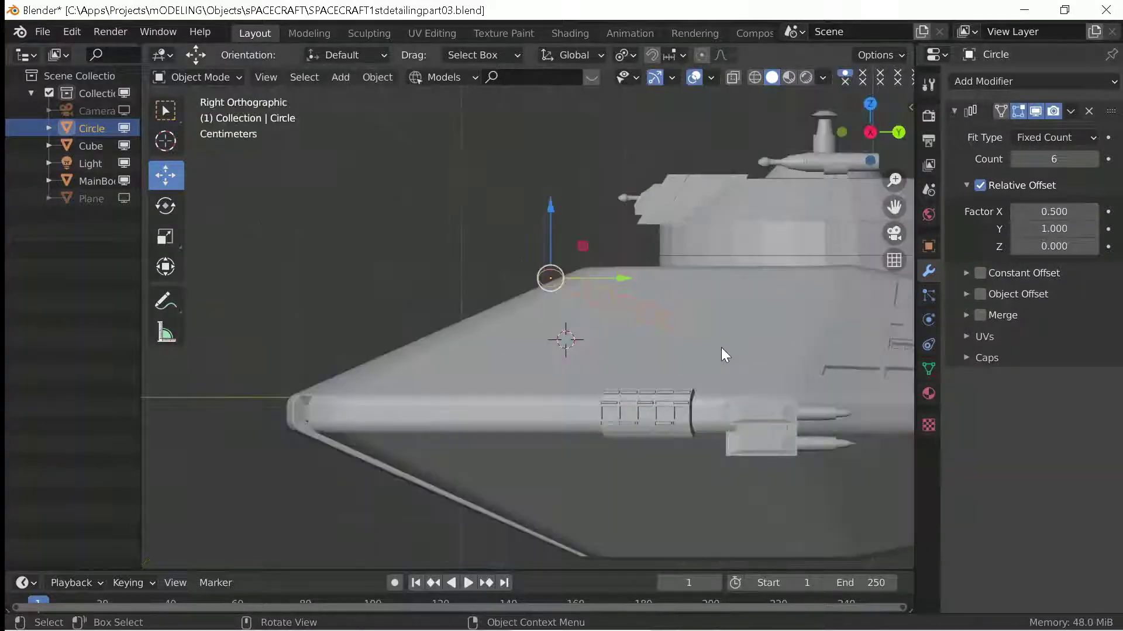
{"action": "key", "text": "KP_7"}
{"action": "left_click", "coordinate": [687, 324]}
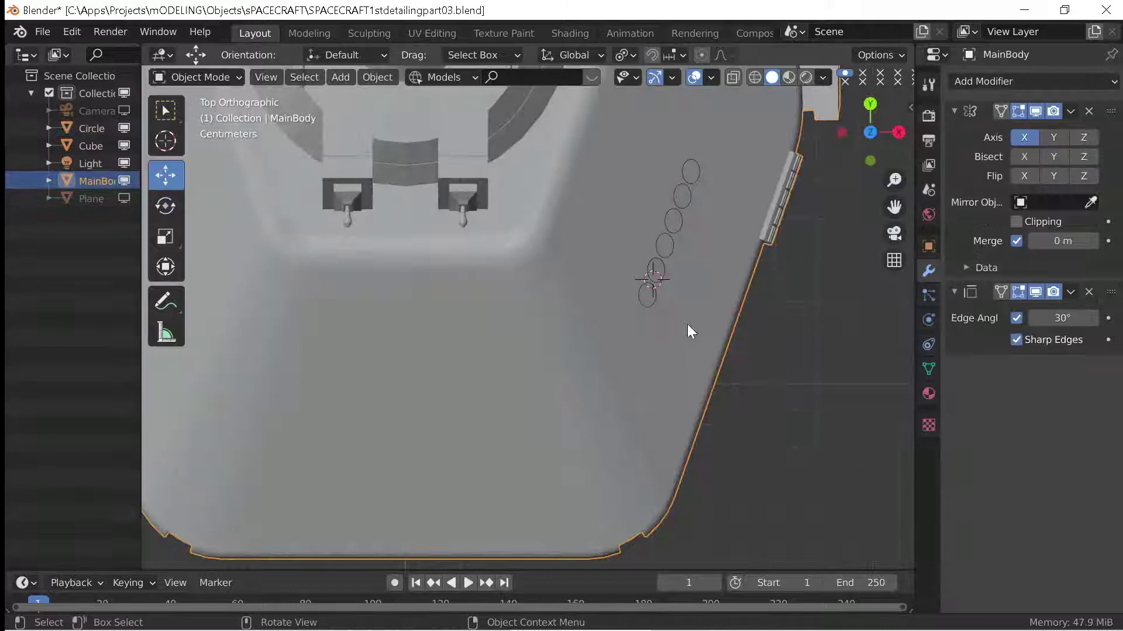
{"action": "left_click", "coordinate": [655, 297]}
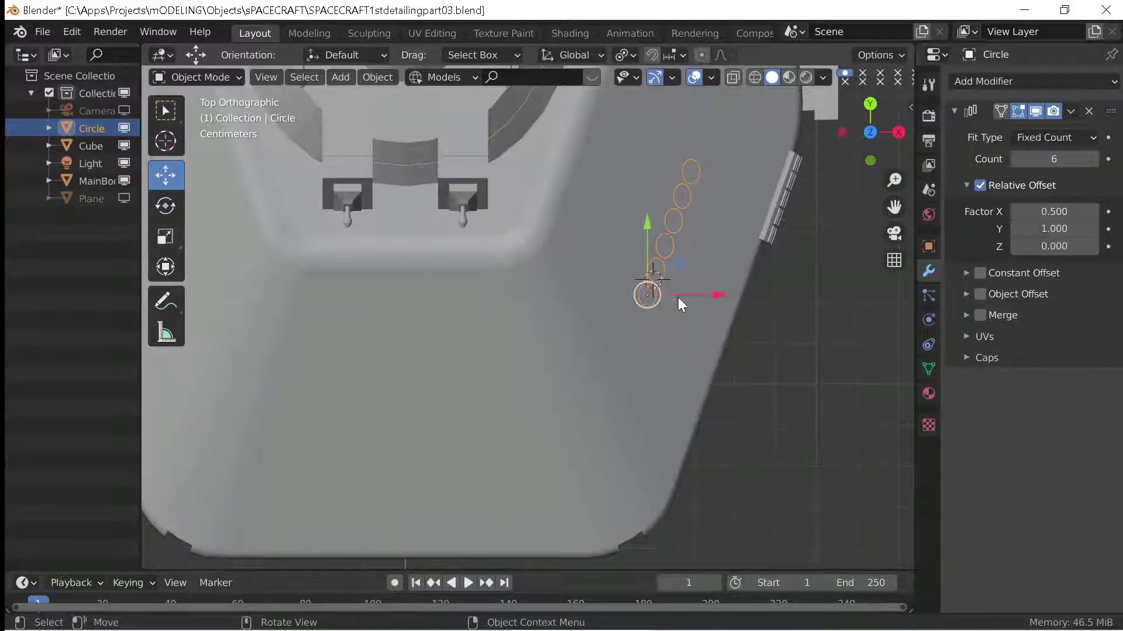
{"action": "left_click", "coordinate": [678, 297]}
{"action": "key", "text": "Tab"}
{"action": "key", "text": "Tab"}
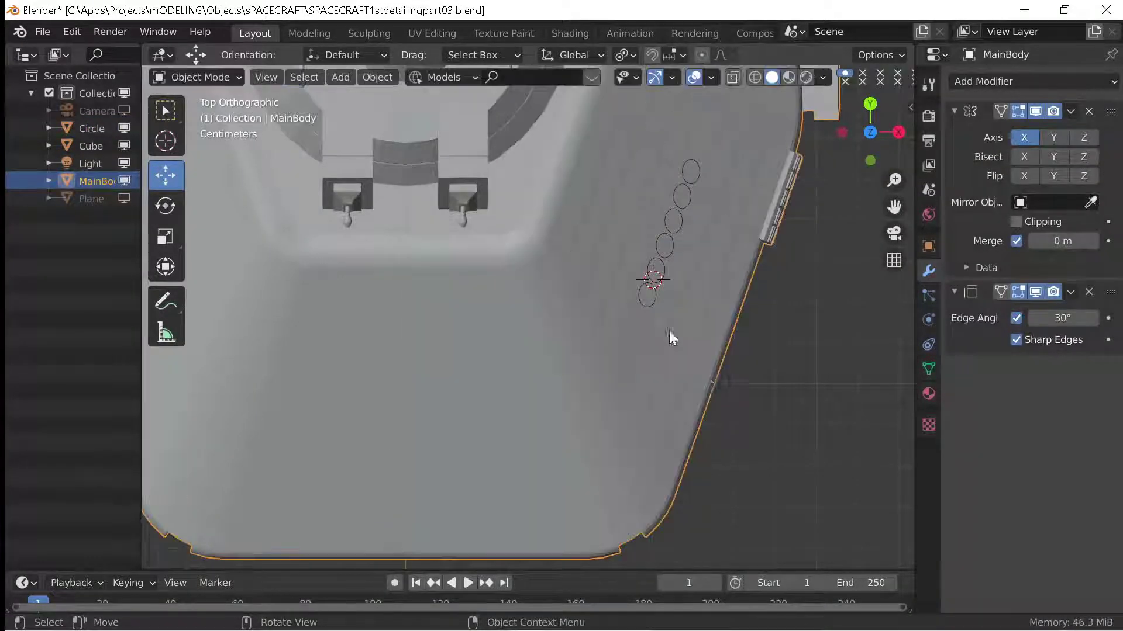
{"action": "key", "text": "KP_3"}
{"action": "left_click", "coordinate": [550, 276]}
{"action": "left_click_drag", "start_coordinate": [616, 281], "coordinate": [580, 281]}
Slide the circle row onto the sloped hull surface, comparing it against the hull mesh.
{"action": "key", "text": "KP_7"}
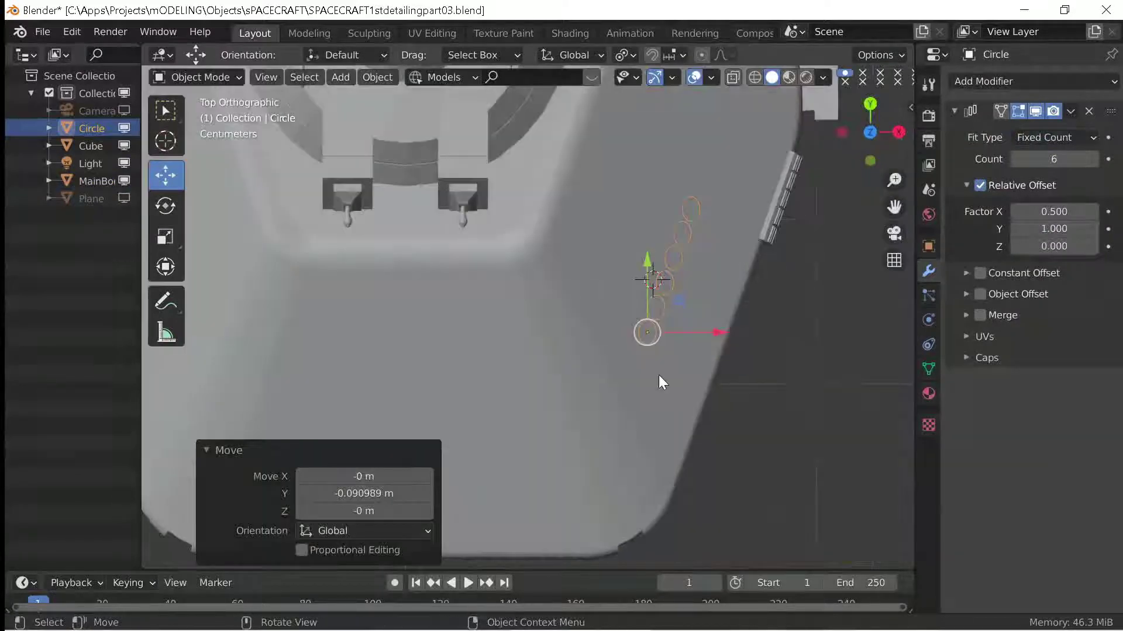
{"action": "left_click", "coordinate": [658, 377]}
{"action": "key", "text": "KP_3"}
{"action": "left_click", "coordinate": [587, 304]}
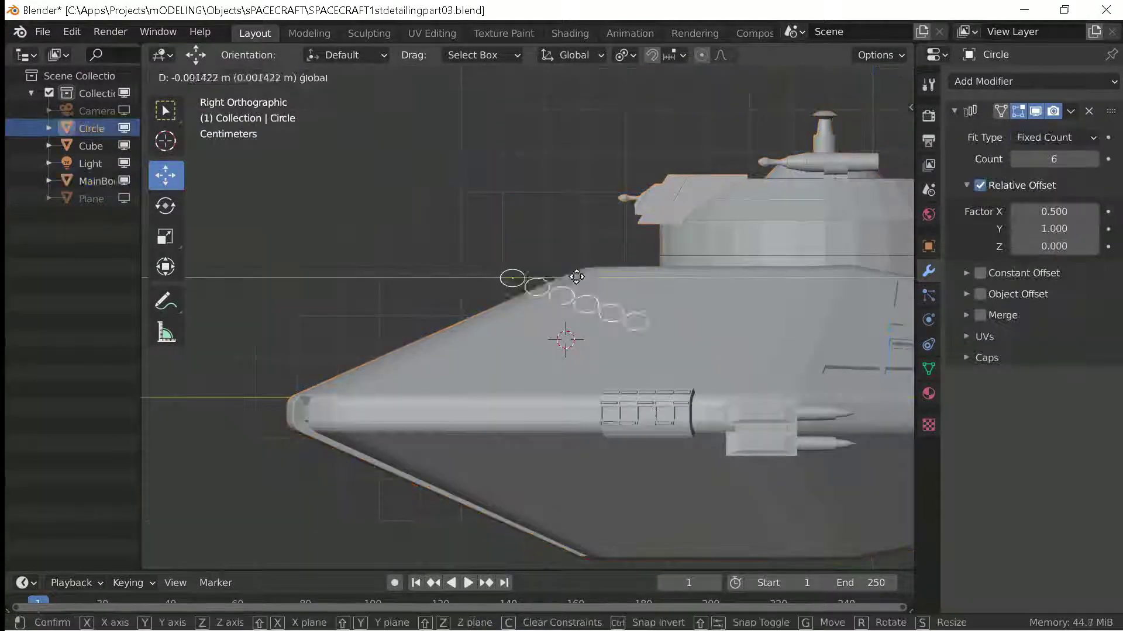
{"action": "left_click_drag", "start_coordinate": [587, 304], "coordinate": [524, 355]}
{"action": "left_click", "coordinate": [524, 355]}
{"action": "key", "text": "KP_7"}
{"action": "key", "text": "Tab"}
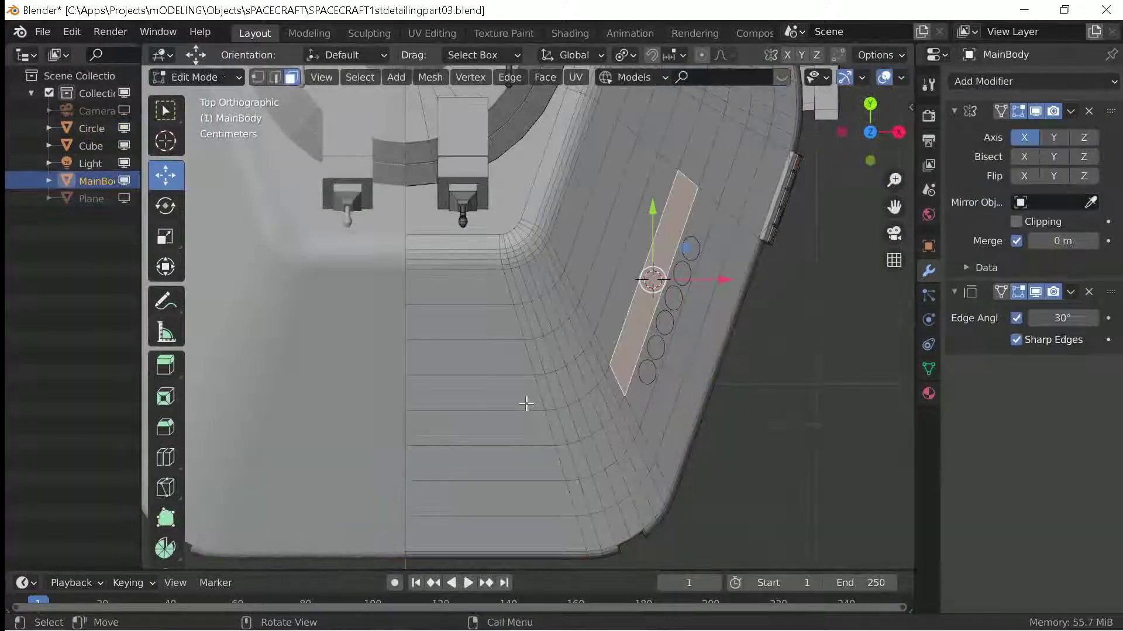
{"action": "key", "text": "Tab"}
{"action": "key", "text": "ctrl+z"}
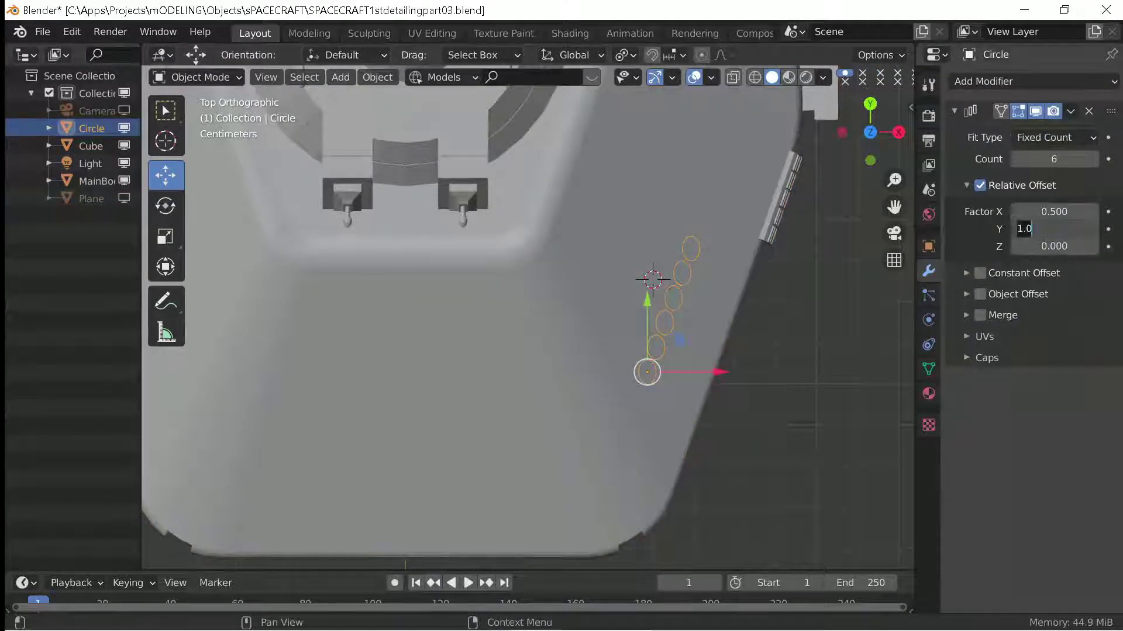
Widen the array spacing between circles and compare it with the hull's panel strip.
{"action": "left_click_drag", "start_coordinate": [1093, 212], "coordinate": [1016, 206]}
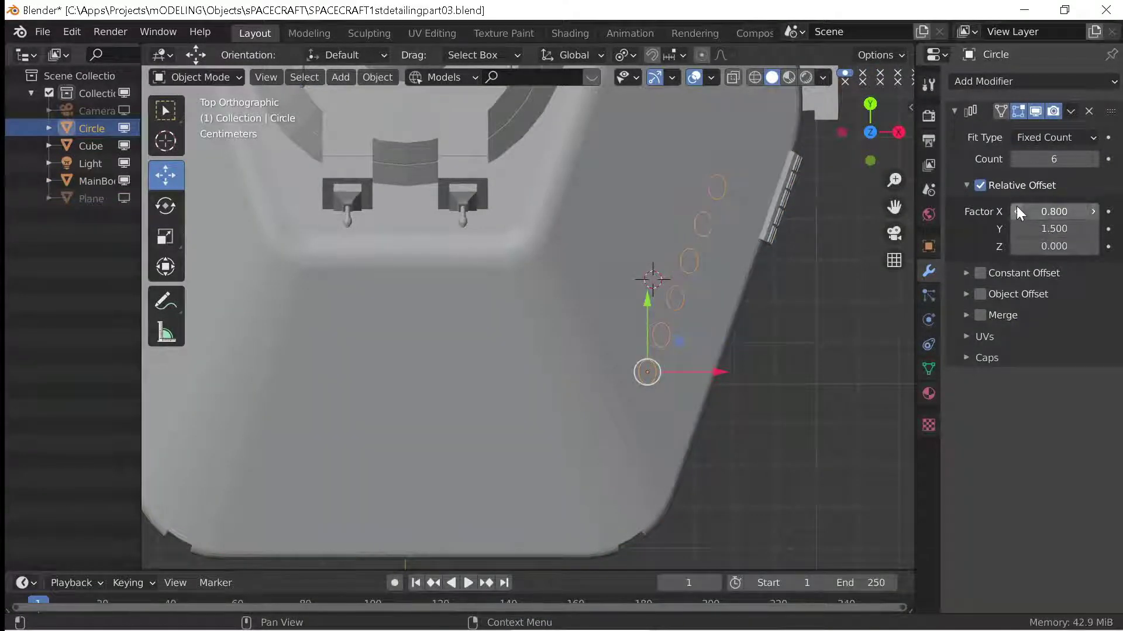
{"action": "left_click", "coordinate": [708, 286]}
{"action": "key", "text": "Tab"}
{"action": "key", "text": "ctrl+z"}
{"action": "key", "text": "ctrl+shift+z"}
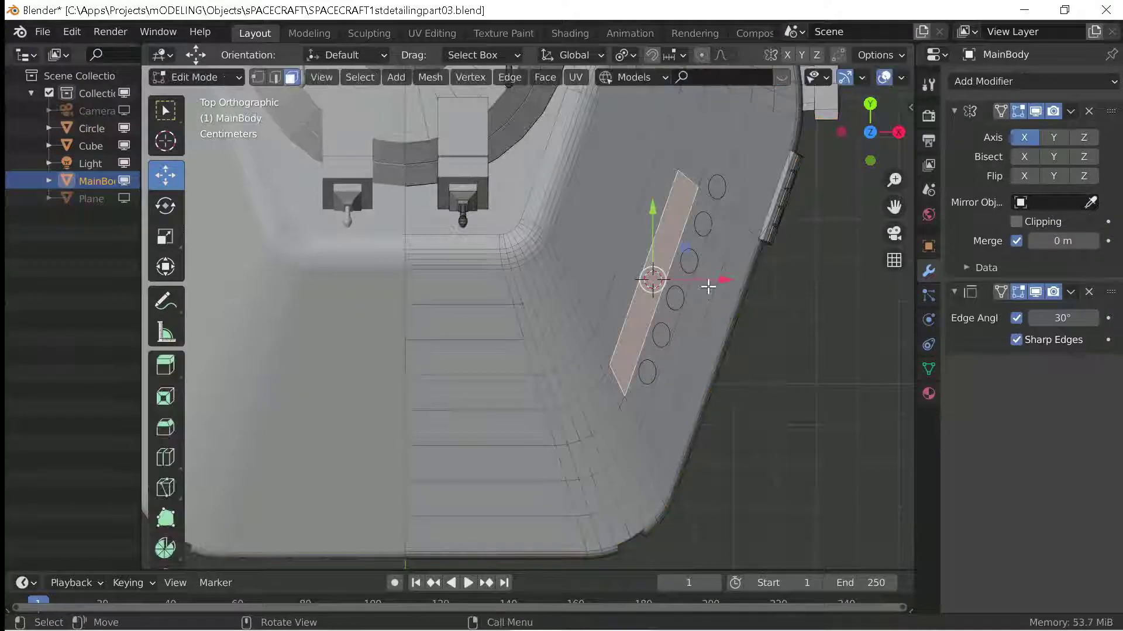
{"action": "key", "text": "ctrl+z"}
Set the Array to count 5 with relative offset X 0.75, Y 1.5, checking alignment.
{"action": "key", "text": "ctrl+z"}
{"action": "left_click", "coordinate": [1015, 159]}
{"action": "left_click", "coordinate": [1029, 212]}
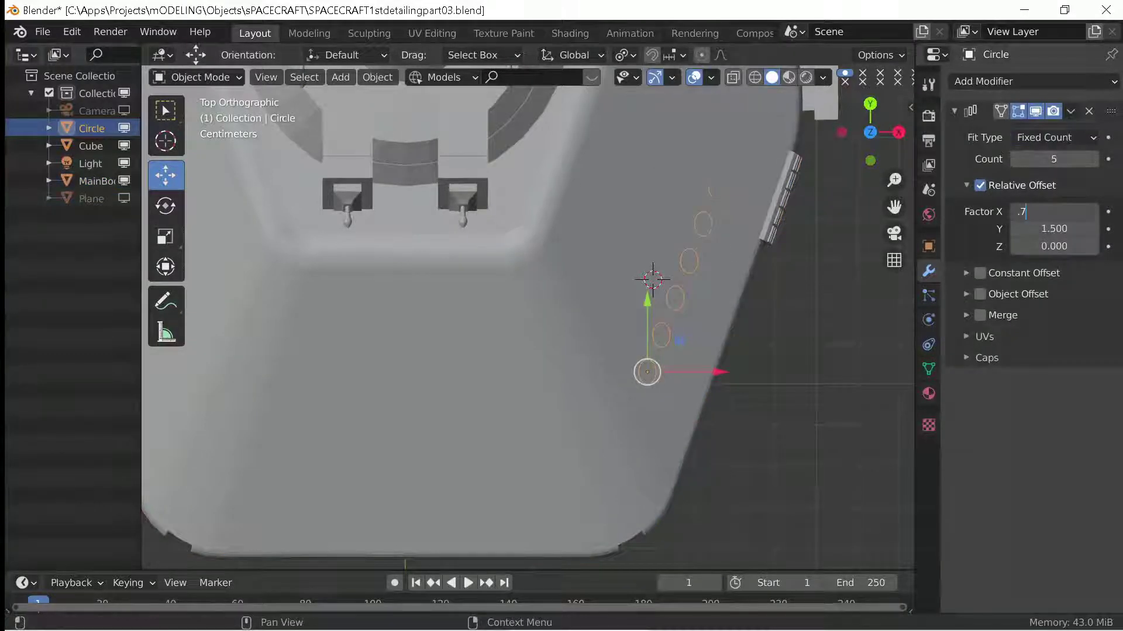
{"action": "left_click", "coordinate": [654, 211]}
{"action": "key", "text": "Tab"}
{"action": "key", "text": "ctrl+z"}
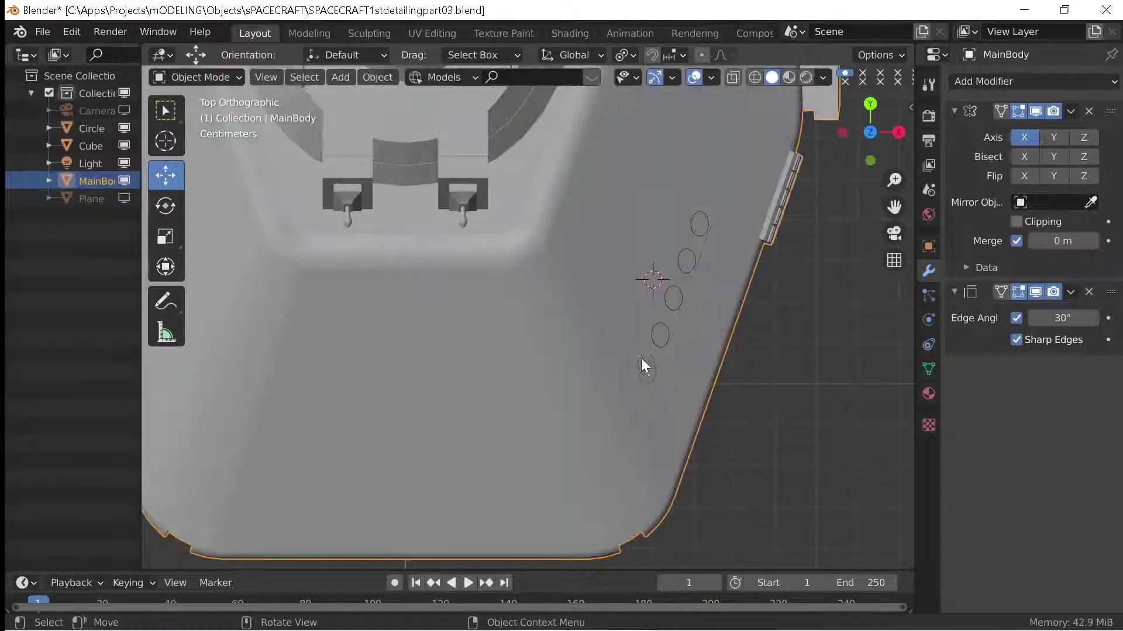
{"action": "key", "text": "ctrl+z"}
{"action": "key", "text": "KP_3"}
Duplicate the circle row with Shift+D and place the copy beside the original row.
{"action": "key", "text": "shift+d"}
{"action": "right_click", "coordinate": [637, 389]}
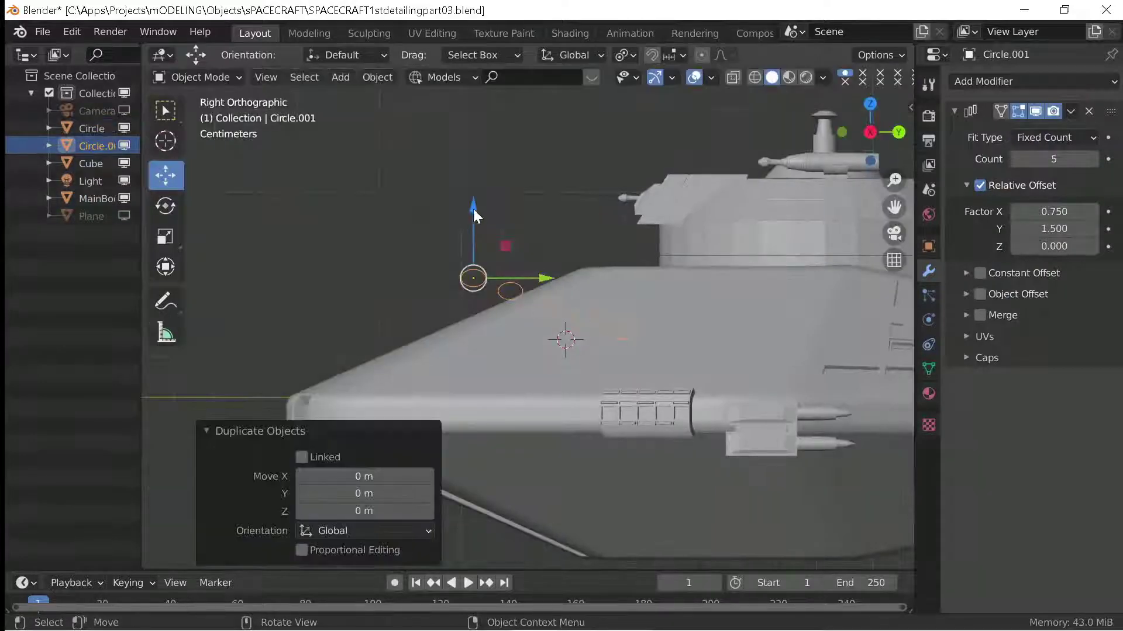
{"action": "key", "text": "g"}
{"action": "key", "text": "z"}
{"action": "left_click", "coordinate": [476, 159]}
{"action": "key", "text": "KP_7"}
{"action": "key", "text": "g"}
{"action": "left_click", "coordinate": [689, 352]}
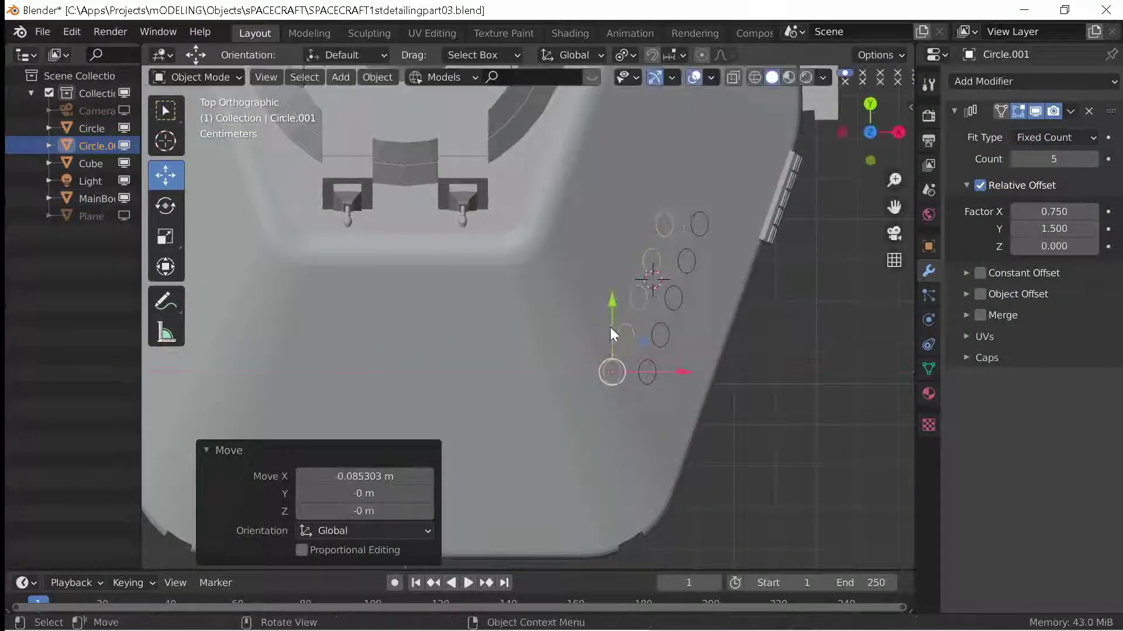
{"action": "left_click", "coordinate": [656, 402]}
{"action": "left_click", "coordinate": [620, 285]}
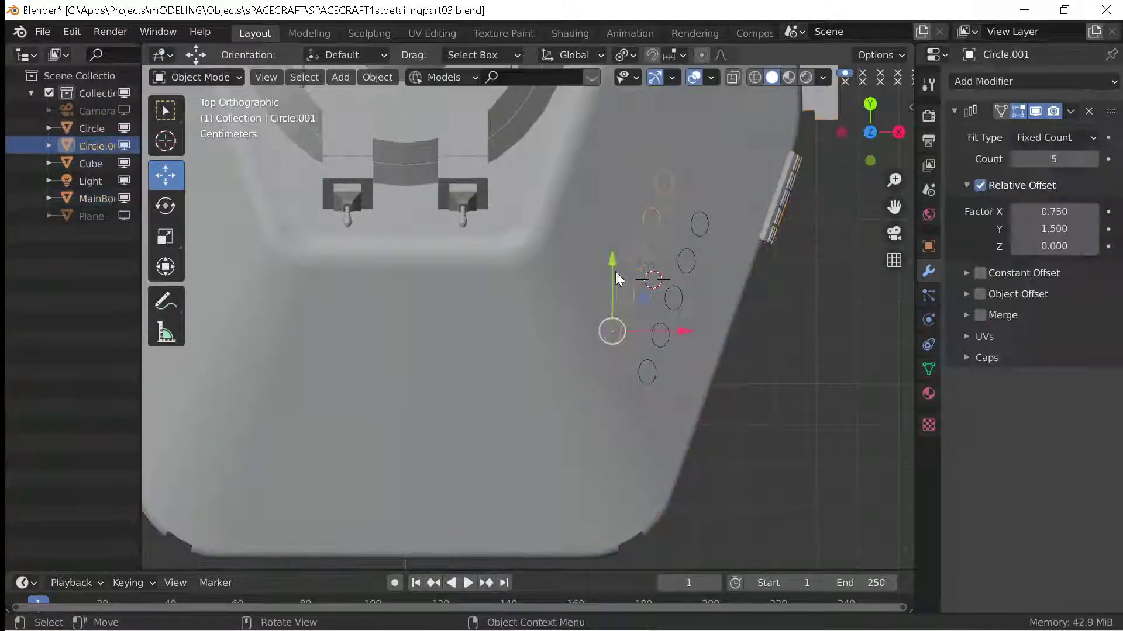
{"action": "left_click_drag", "start_coordinate": [615, 271], "coordinate": [612, 255]}
{"action": "key", "text": "ctrl+z"}
{"action": "key", "text": "ctrl+z"}
{"action": "key", "text": "ctrl+z"}
{"action": "key", "text": "ctrl+shift+z"}
{"action": "key", "text": "ctrl+shift+z"}
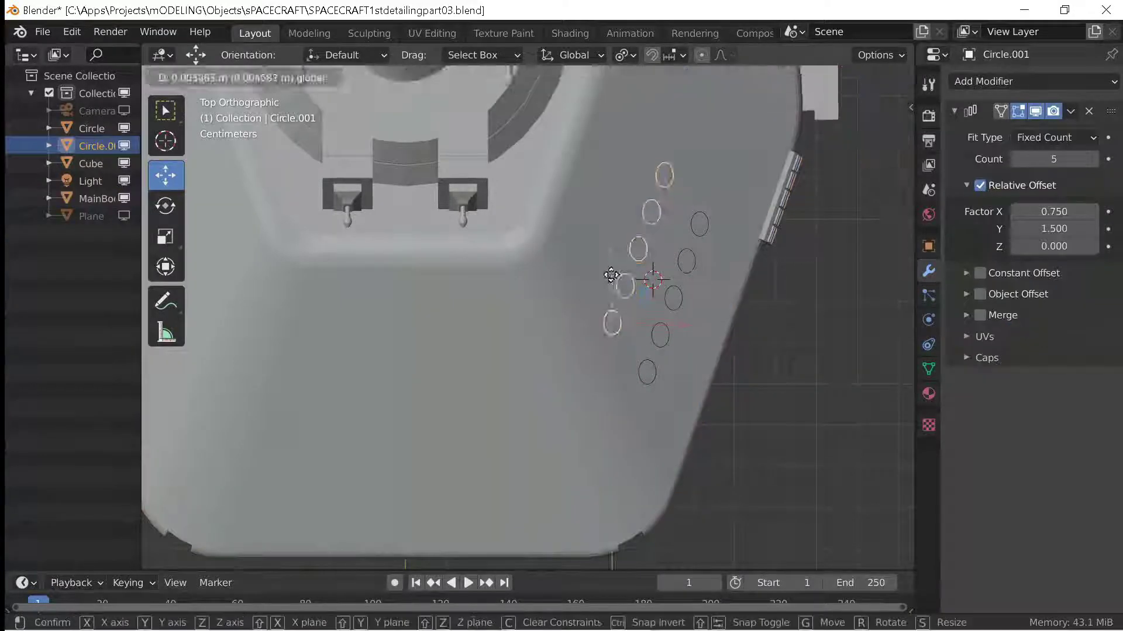
Slightly scale down the copied circle row in Top view.
{"action": "key", "text": "KP_7"}
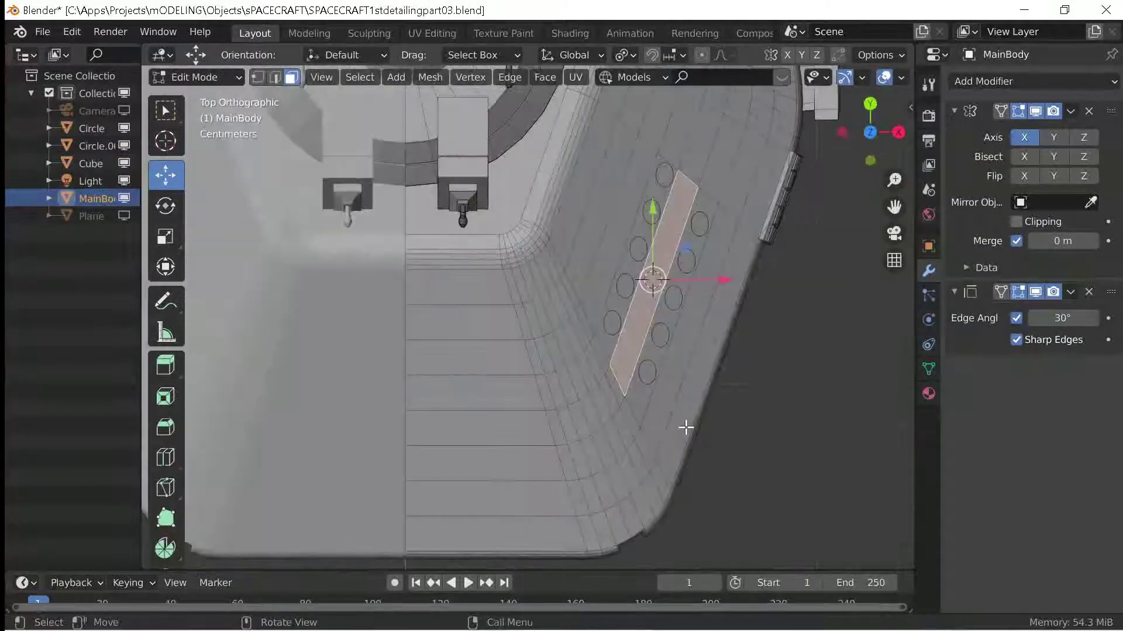
{"action": "key", "text": "Tab"}
{"action": "left_click", "coordinate": [611, 323]}
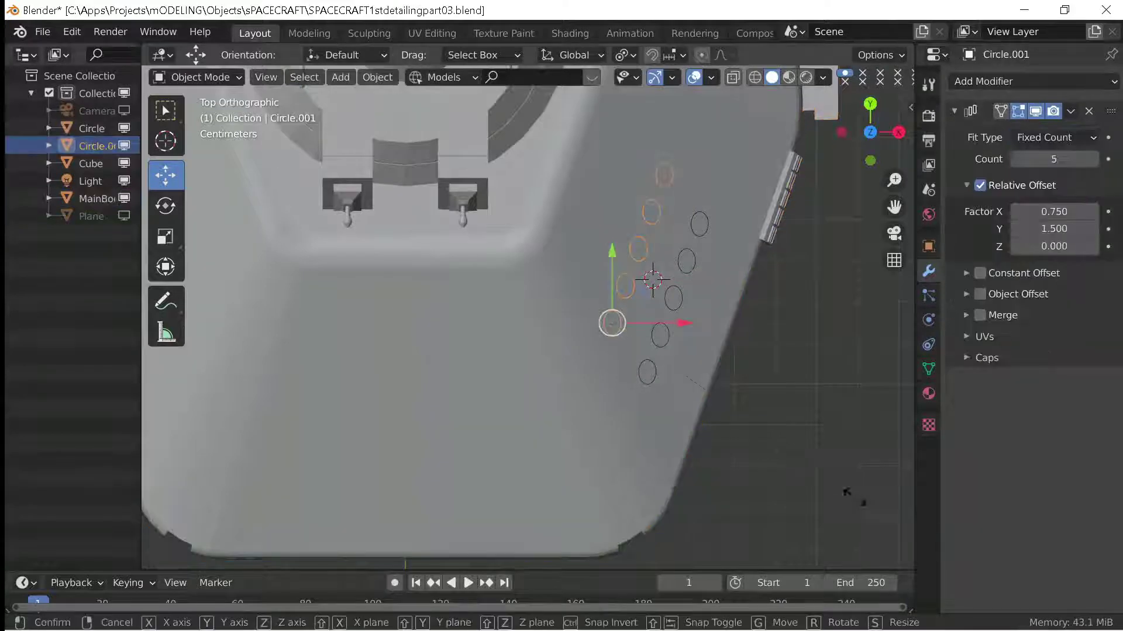
{"action": "key", "text": "s"}
{"action": "left_click", "coordinate": [622, 436]}
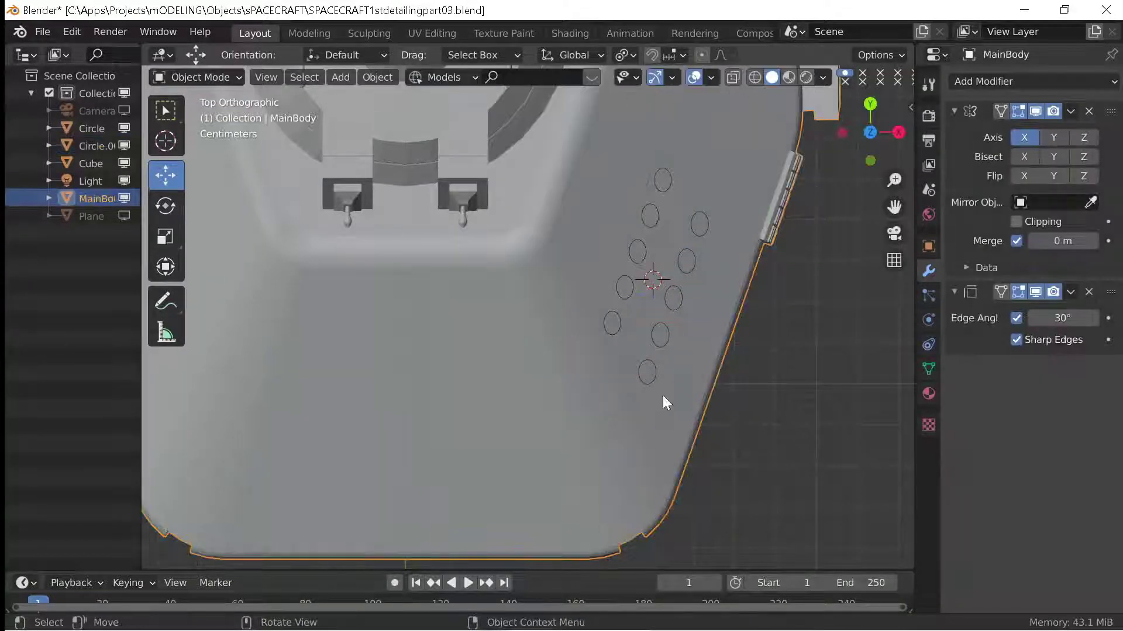
Knife Project the first circle row into MainBody and delete that used Circle cutter.
{"action": "key", "text": "Tab"}
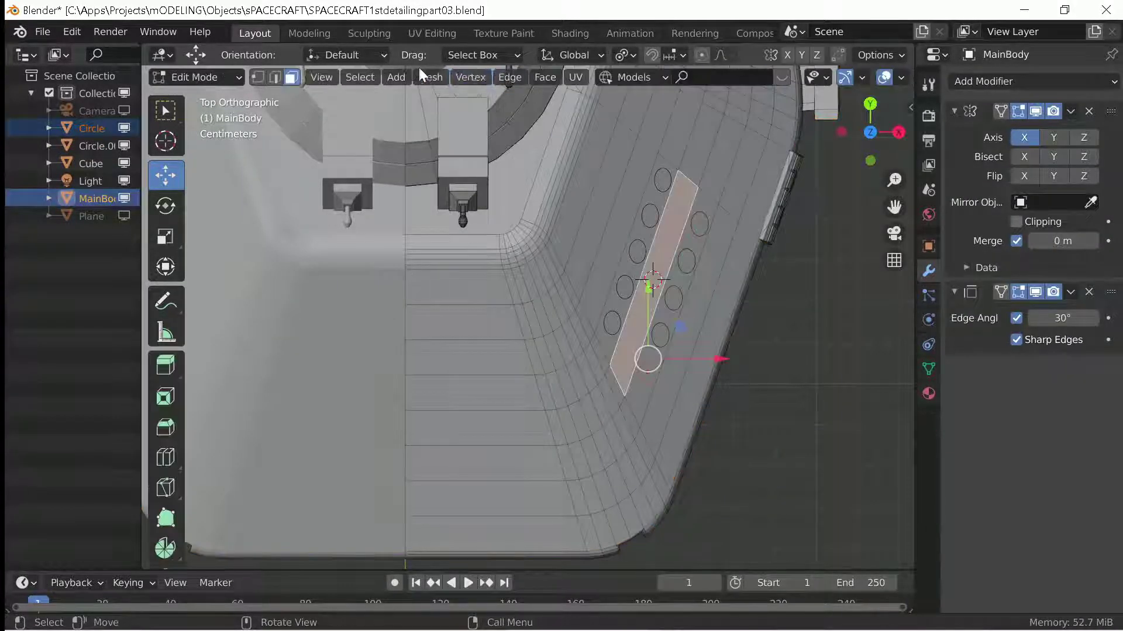
{"action": "left_click", "coordinate": [430, 77]}
{"action": "left_click", "coordinate": [457, 277]}
{"action": "key", "text": "Tab"}
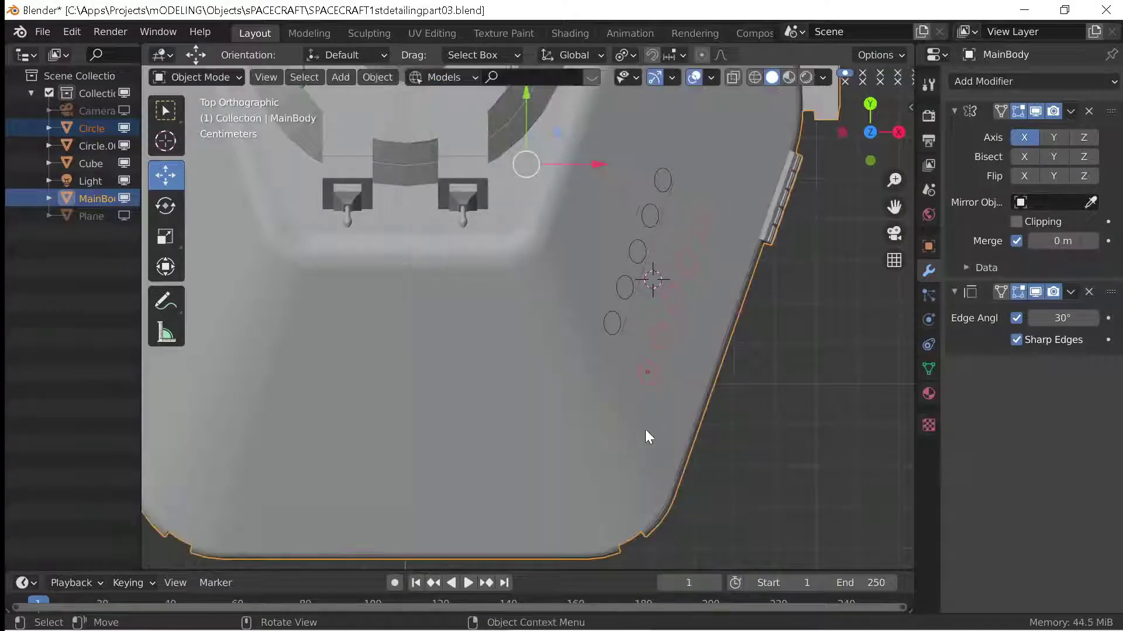
{"action": "left_click", "coordinate": [650, 381]}
{"action": "key", "text": "Delete"}
Select Circle.001 together with the hull and enter Edit Mode on the hull.
{"action": "left_click", "coordinate": [608, 333]}
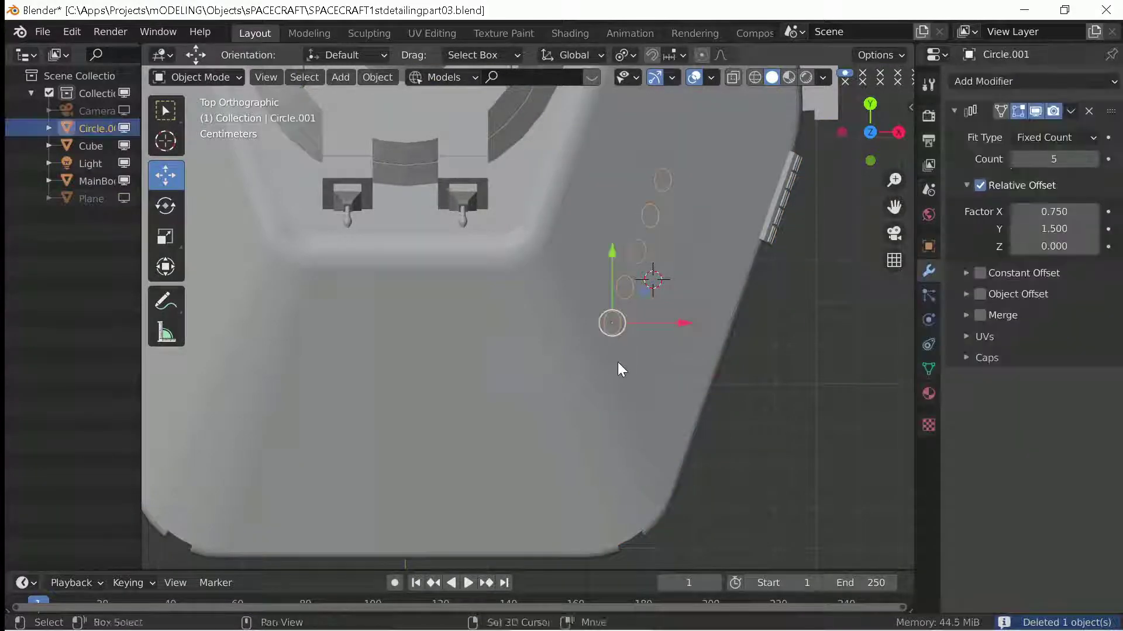
{"action": "left_click", "coordinate": [617, 363], "text": "shift"}
{"action": "key", "text": "Tab"}
Knife-project the second circle row onto the hull and delete the circle cutter.
{"action": "left_click", "coordinate": [430, 77]}
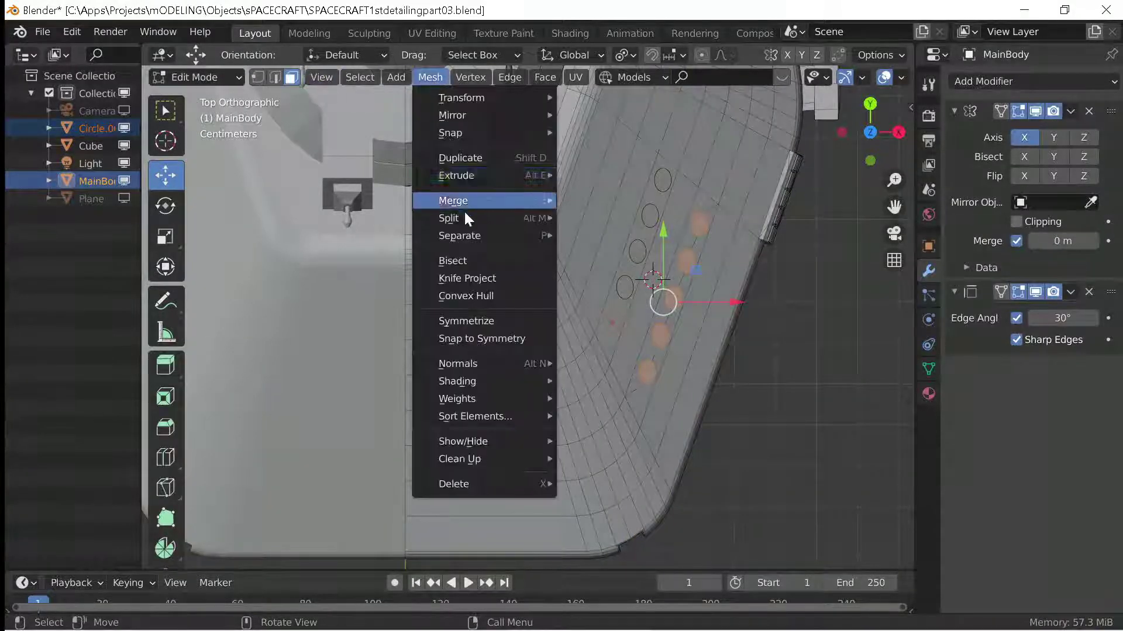
{"action": "left_click", "coordinate": [464, 213]}
{"action": "key", "text": "Tab"}
{"action": "left_click", "coordinate": [615, 327]}
{"action": "key", "text": "Delete"}
Inset the upper and lower rows of five circle faces on the hull.
{"action": "left_click", "coordinate": [648, 377]}
{"action": "key", "text": "Tab"}
{"action": "mouse_move", "coordinate": [648, 377]}
{"action": "middle_mouse_down"}
{"action": "mouse_move", "coordinate": [651, 326]}
{"action": "mouse_move", "coordinate": [614, 351]}
{"action": "middle_mouse_up"}
{"action": "scroll", "coordinate": [614, 351], "scroll_direction": "up", "scroll_amount": 3}
{"action": "key", "text": "i"}
{"action": "left_click", "coordinate": [618, 350]}
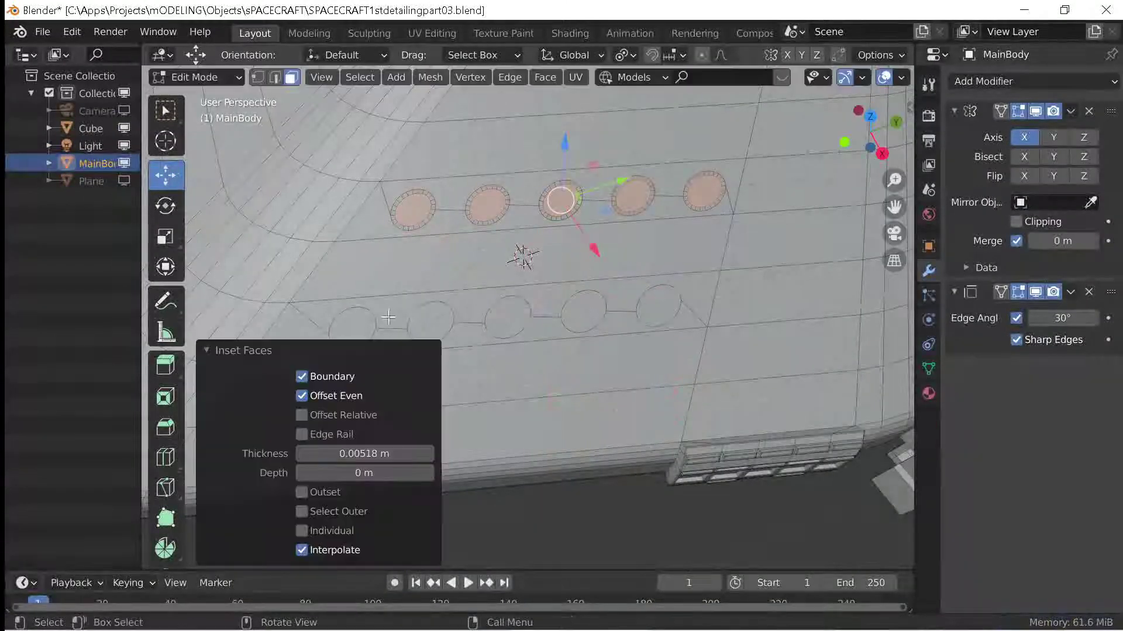
{"action": "key", "text": "c"}
{"action": "left_click_drag", "start_coordinate": [351, 326], "coordinate": [659, 305]}
{"action": "key", "text": "Return"}
{"action": "key", "text": "i"}
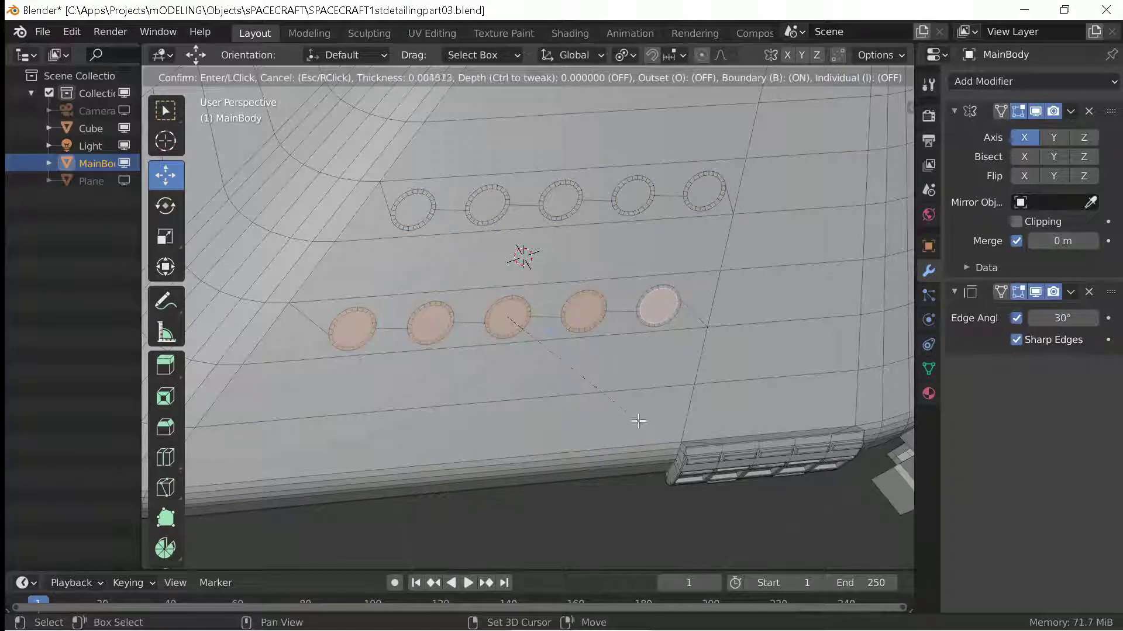
{"action": "left_click", "coordinate": [638, 421]}
Push the circle faces inward into the hull and rescale the recessed bottoms.
{"action": "middle_click_drag", "start_coordinate": [638, 421], "coordinate": [587, 368]}
{"action": "key", "text": "alt+s"}
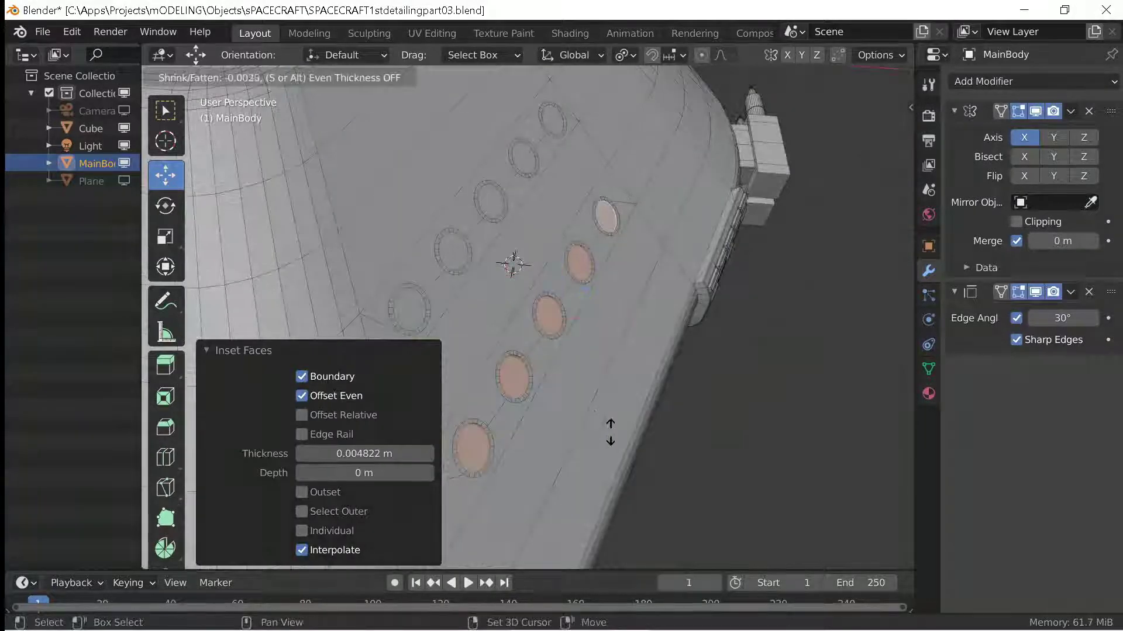
{"action": "left_click", "coordinate": [658, 452]}
{"action": "left_click", "coordinate": [409, 309]}
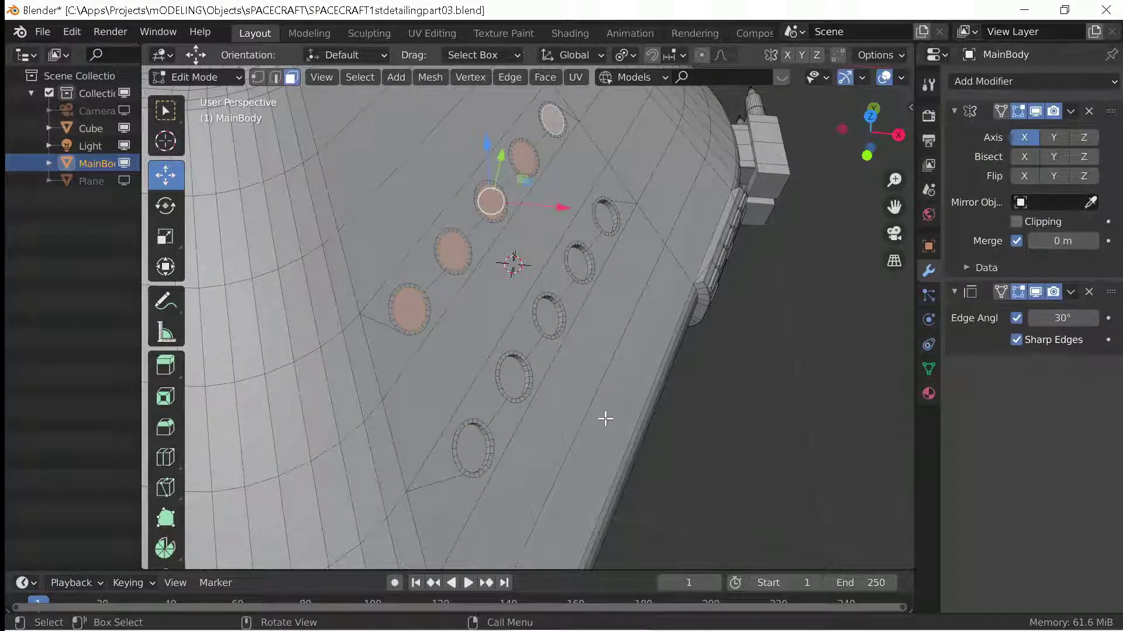
{"action": "key", "text": "alt+s"}
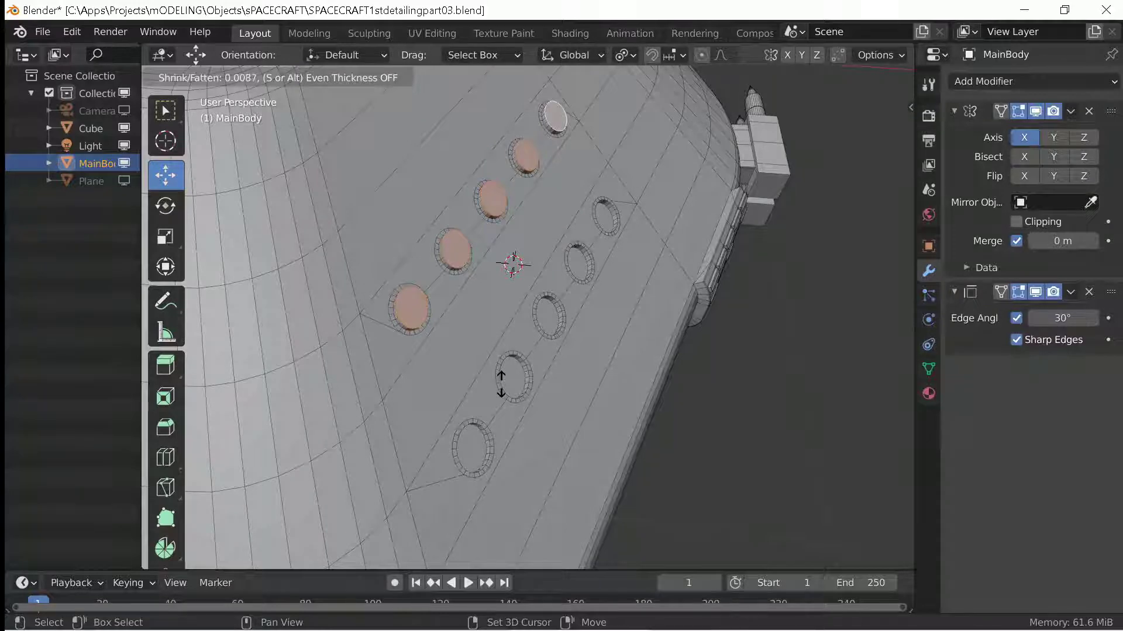
{"action": "left_click", "coordinate": [463, 369]}
{"action": "middle_click_drag", "start_coordinate": [463, 369], "coordinate": [643, 374]}
{"action": "key", "text": "s"}
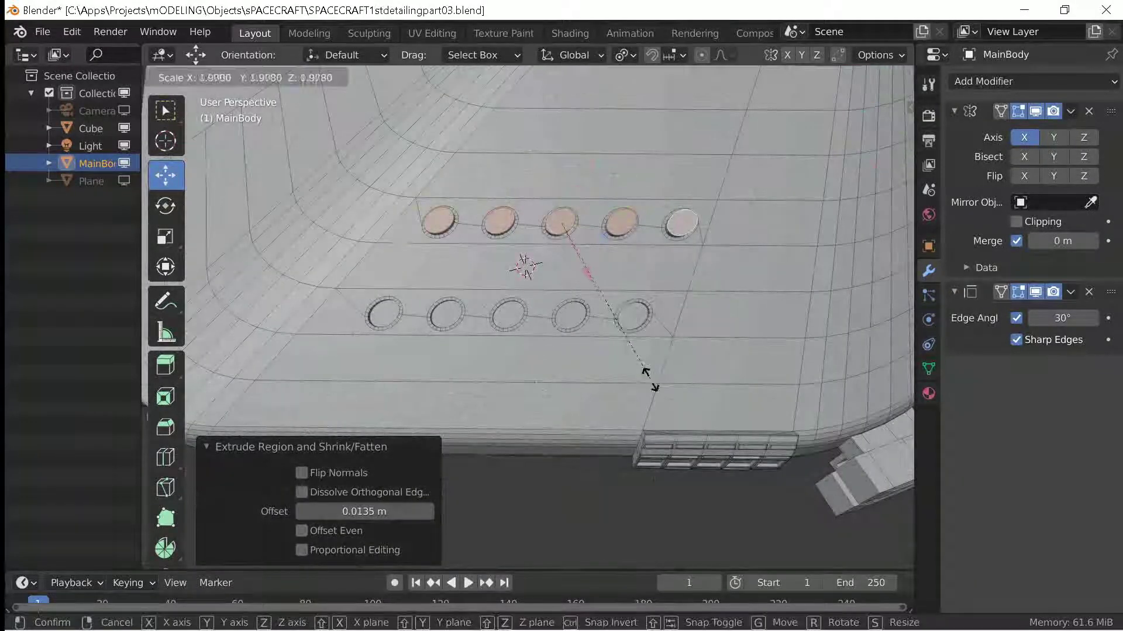
{"action": "left_click", "coordinate": [605, 286]}
Bevel the rim edges of the round holes and check the shading.
{"action": "middle_click_drag", "start_coordinate": [481, 353], "coordinate": [510, 349]}
{"action": "scroll", "coordinate": [510, 349], "scroll_direction": "up", "scroll_amount": 4}
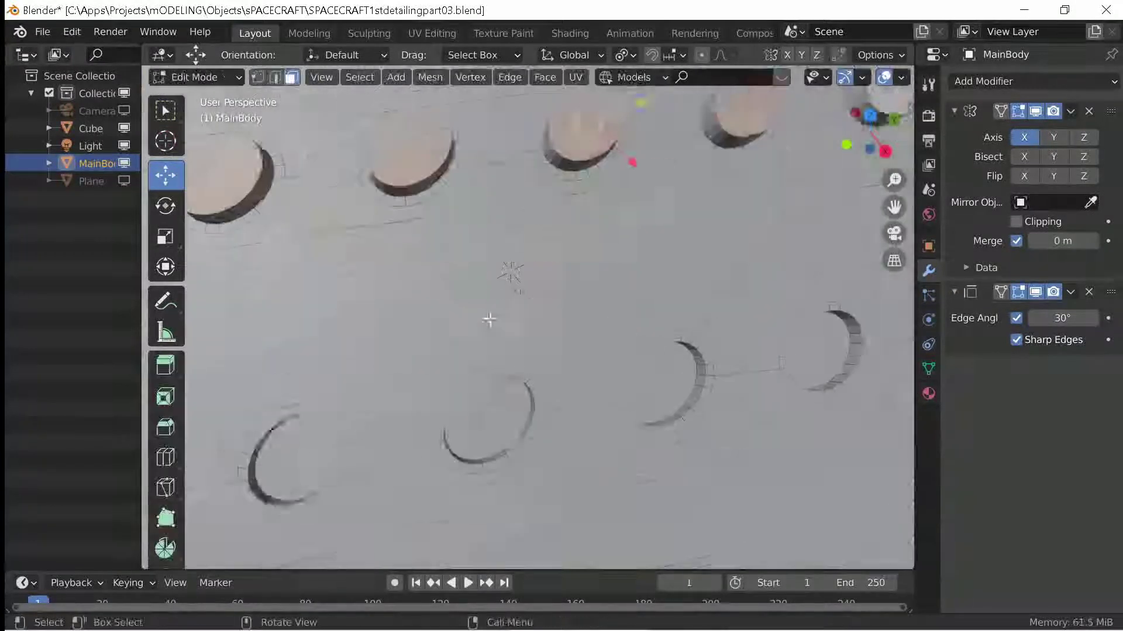
{"action": "key", "text": "ctrl+b"}
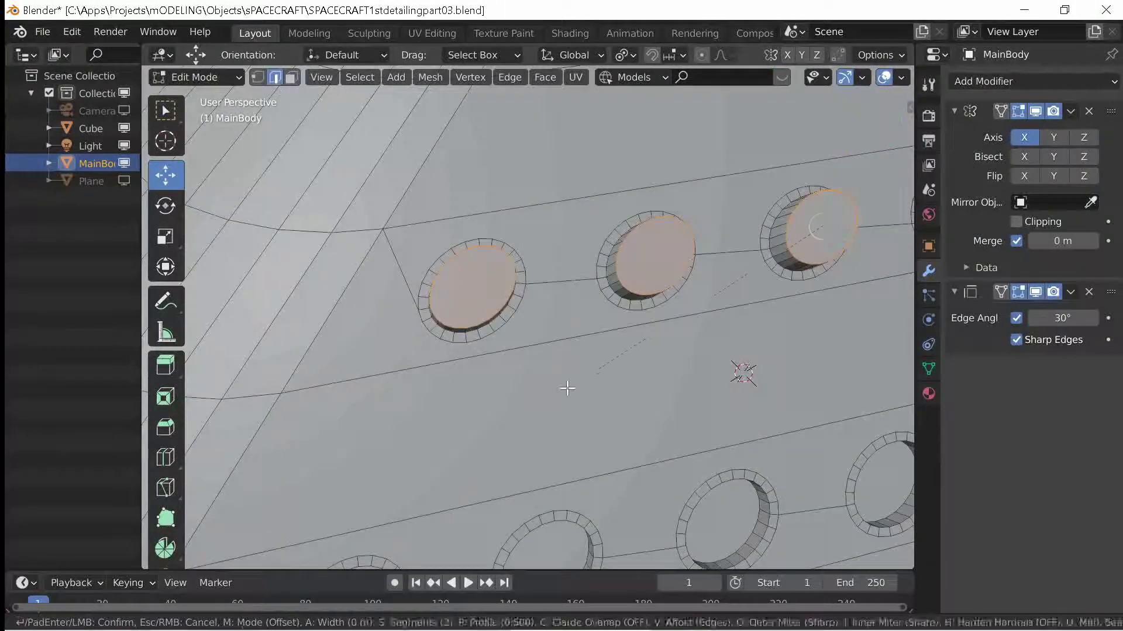
{"action": "left_click", "coordinate": [531, 406]}
{"action": "key", "text": "Tab"}
{"action": "key", "text": "Tab"}
{"action": "scroll", "coordinate": [556, 381], "scroll_direction": "down", "scroll_amount": 4}
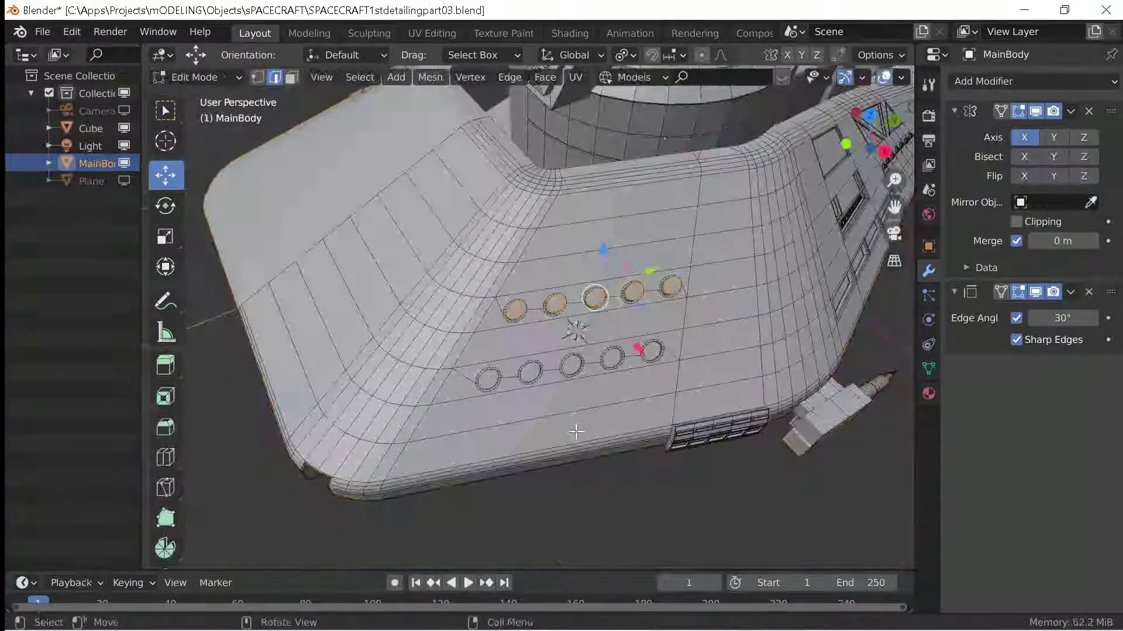
{"action": "scroll", "coordinate": [503, 354], "scroll_direction": "up", "scroll_amount": 5}
{"action": "left_click", "coordinate": [348, 330]}
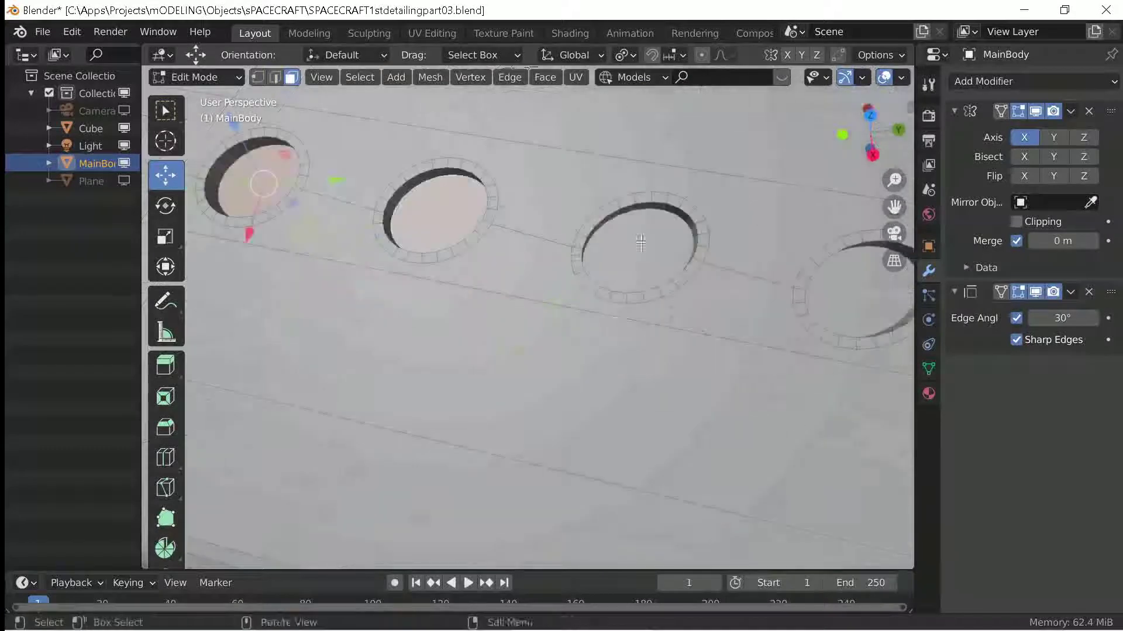
{"action": "middle_click_drag", "start_coordinate": [350, 328], "coordinate": [372, 273]}
{"action": "scroll", "coordinate": [372, 273], "scroll_direction": "down", "scroll_amount": 5}
{"action": "middle_click_drag", "start_coordinate": [419, 408], "coordinate": [451, 409]}
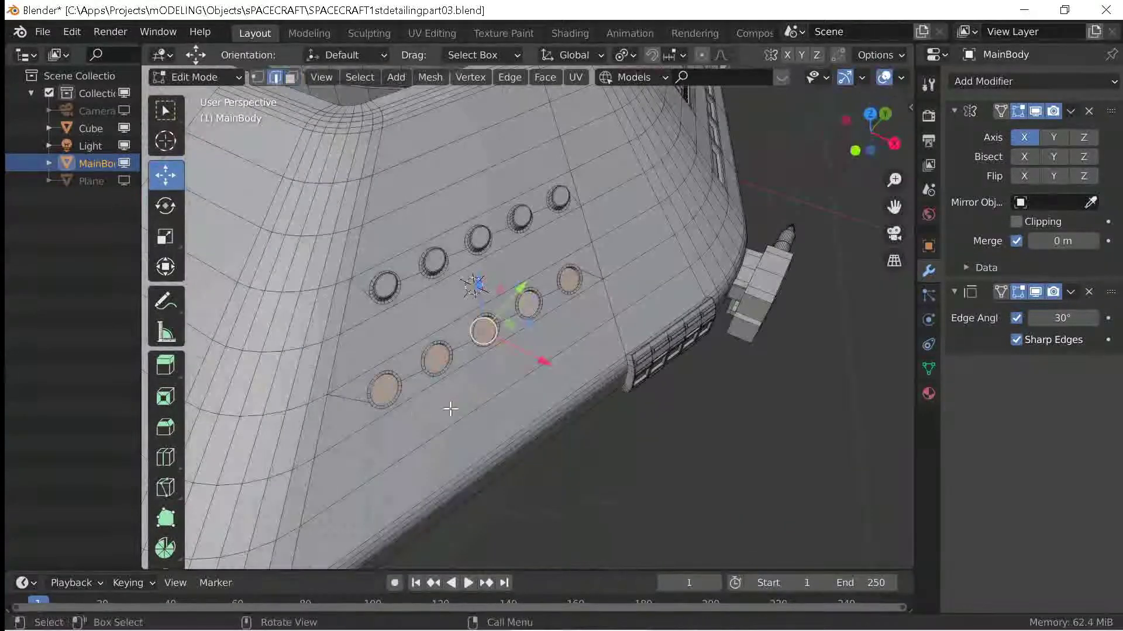
{"action": "scroll", "coordinate": [451, 409], "scroll_direction": "up", "scroll_amount": 5}
Bevel the selected hole rings as edges around the round holes.
{"action": "key", "text": "2"}
{"action": "key", "text": "ctrl+b"}
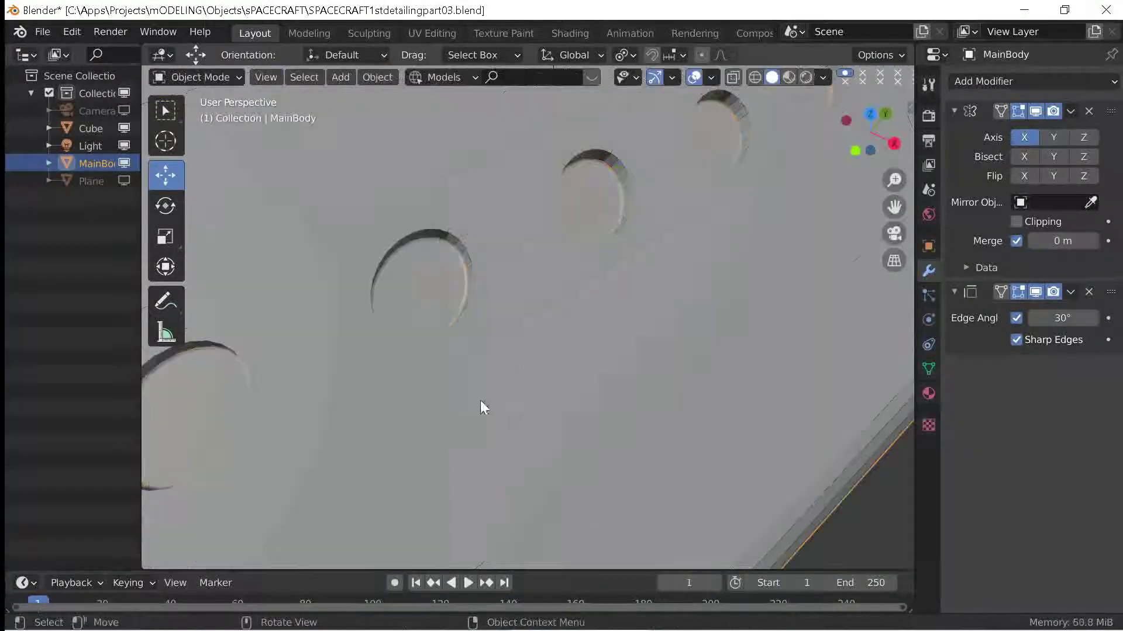
{"action": "left_click", "coordinate": [386, 186]}
{"action": "mouse_move", "coordinate": [484, 281]}
{"action": "middle_mouse_down"}
{"action": "mouse_move", "coordinate": [425, 250]}
{"action": "mouse_move", "coordinate": [288, 364]}
{"action": "middle_mouse_up"}
{"action": "scroll", "coordinate": [431, 471], "scroll_direction": "down", "scroll_amount": 4}
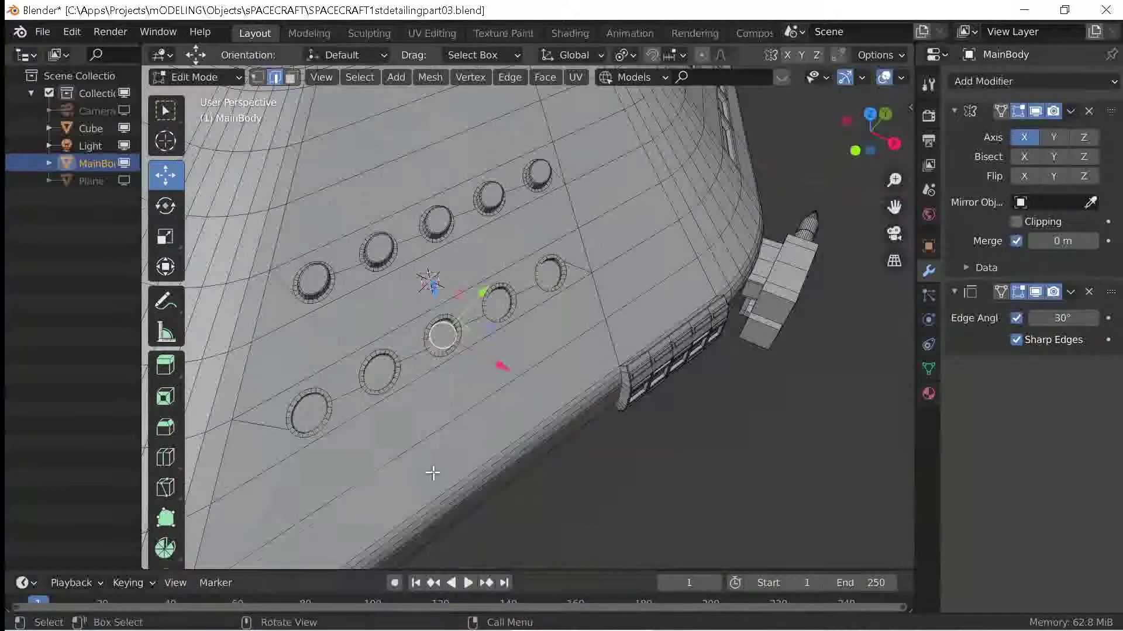
{"action": "scroll", "coordinate": [539, 346], "scroll_direction": "up", "scroll_amount": 4}
{"action": "key", "text": "ctrl+b"}
{"action": "left_click", "coordinate": [526, 372]}
Preview the holed hull in object mode, then begin a 3-cut loop cut.
{"action": "key", "text": "Tab"}
{"action": "scroll", "coordinate": [583, 338], "scroll_direction": "down", "scroll_amount": 5}
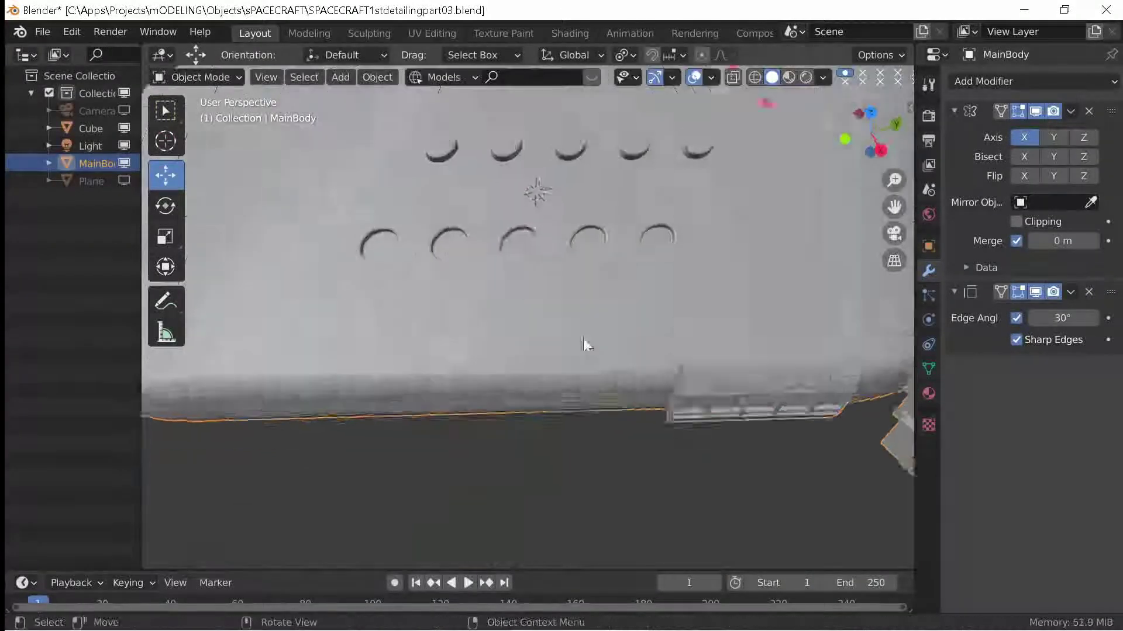
{"action": "mouse_move", "coordinate": [583, 338]}
{"action": "middle_mouse_down"}
{"action": "mouse_move", "coordinate": [581, 373]}
{"action": "mouse_move", "coordinate": [673, 357]}
{"action": "mouse_move", "coordinate": [739, 181]}
{"action": "middle_mouse_up"}
{"action": "scroll", "coordinate": [739, 181], "scroll_direction": "up", "scroll_amount": 2}
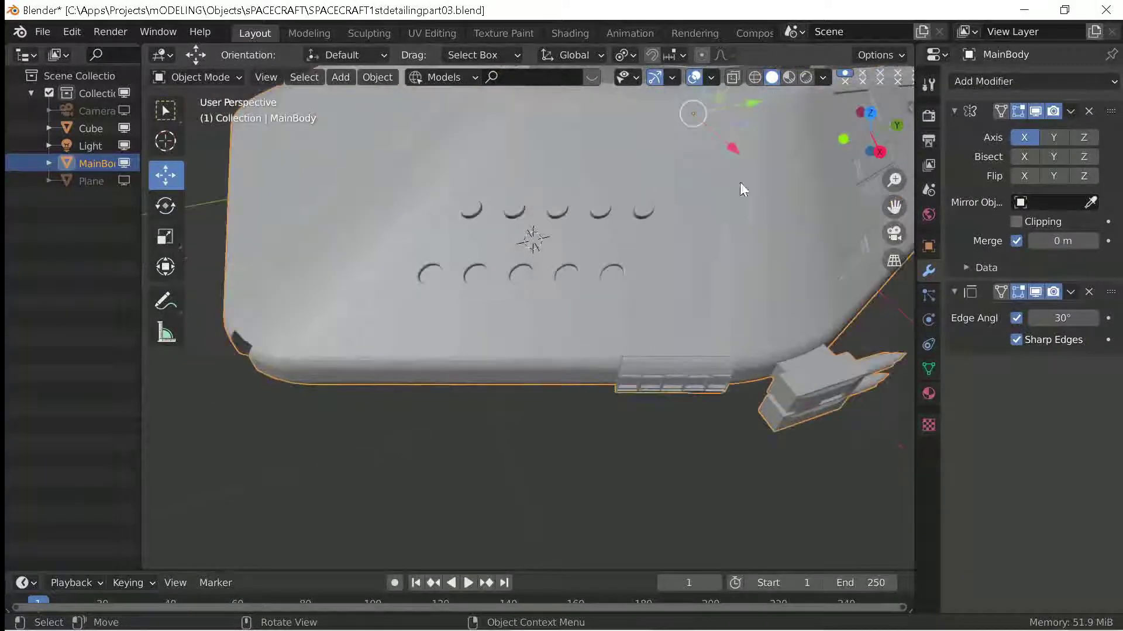
{"action": "key", "text": "Tab"}
{"action": "key", "text": "ctrl+r"}
Place the loop cut centred across the hull and select the window face strips.
{"action": "left_click", "coordinate": [717, 173]}
{"action": "right_click", "coordinate": [717, 173]}
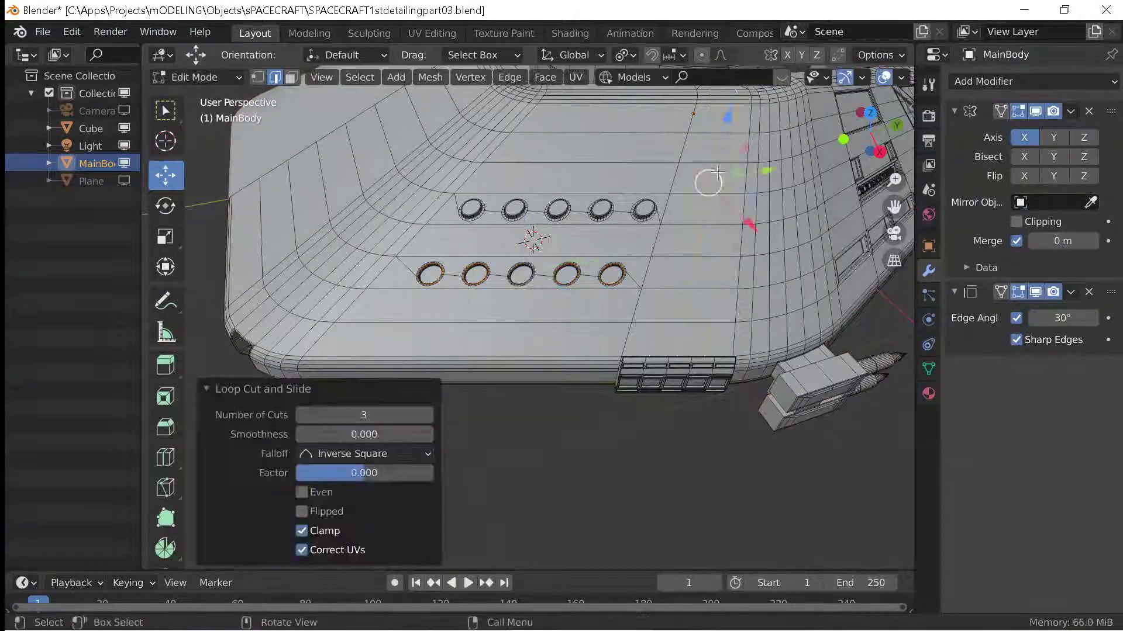
{"action": "left_click", "coordinate": [290, 77]}
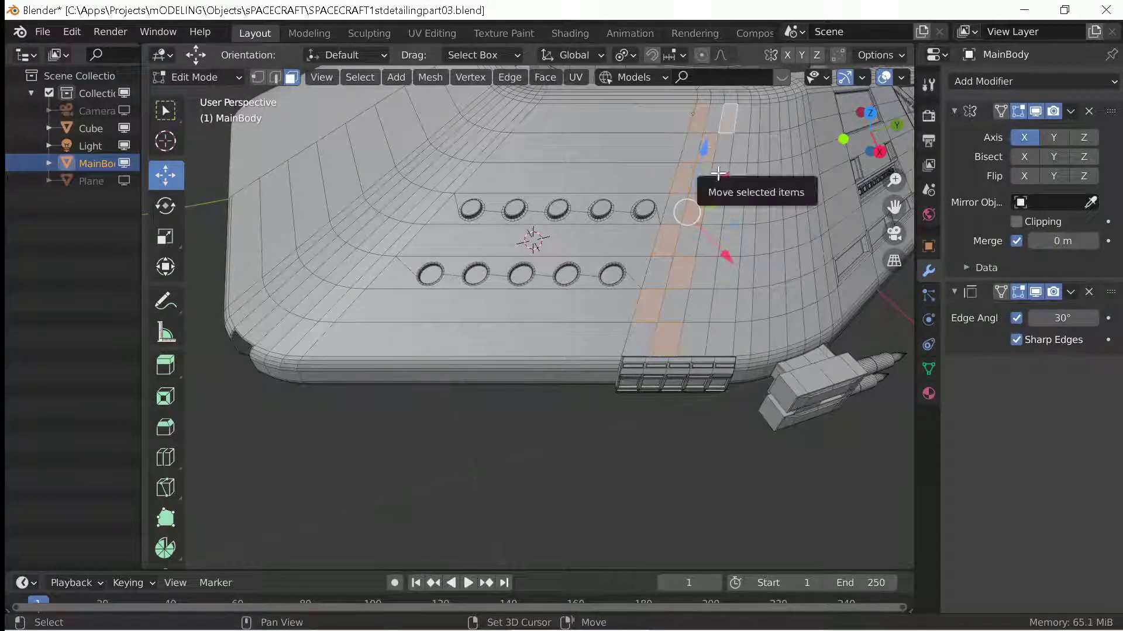
{"action": "left_click", "coordinate": [698, 310], "text": "alt+shift"}
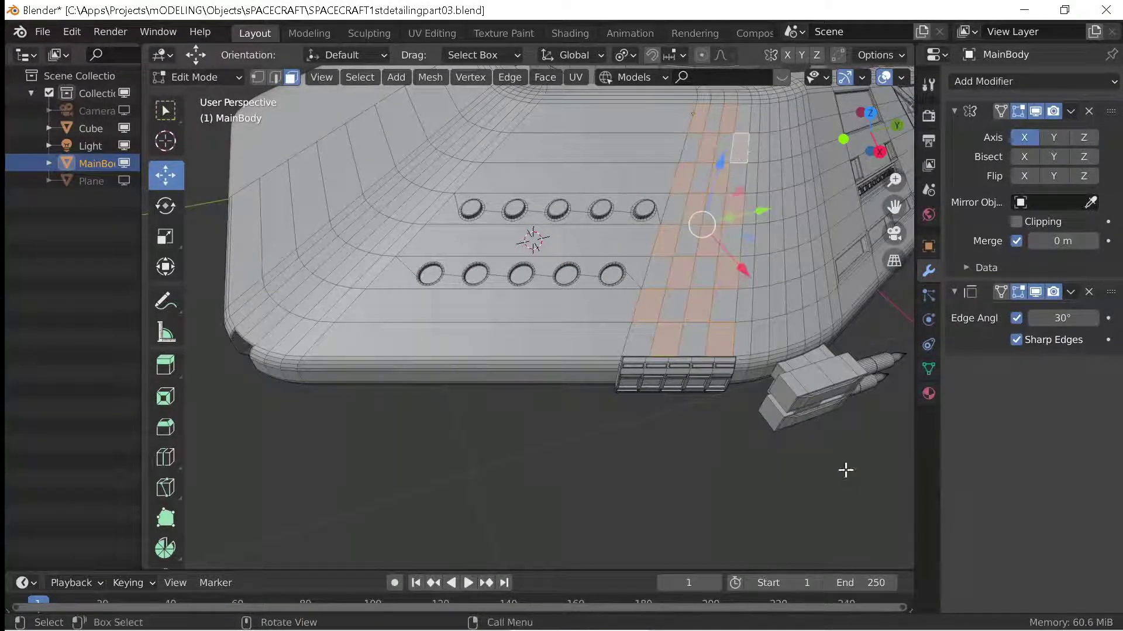
Inset the window faces and extrude them inward along their normals.
{"action": "key", "text": "i"}
{"action": "left_click", "coordinate": [697, 415]}
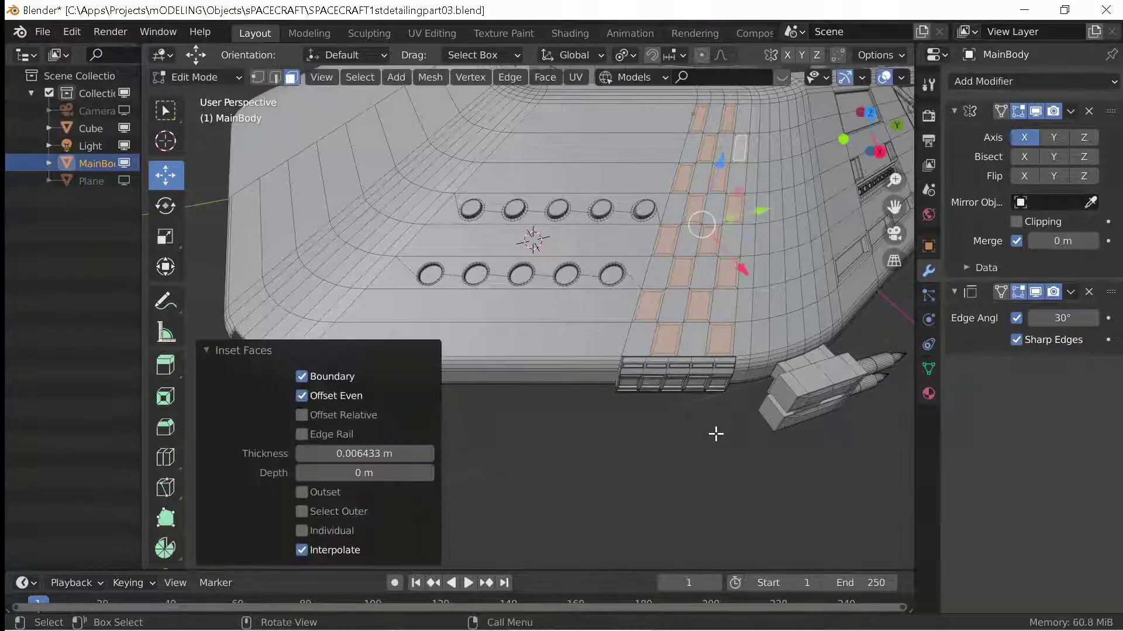
{"action": "key", "text": "alt+e"}
{"action": "left_click", "coordinate": [715, 433]}
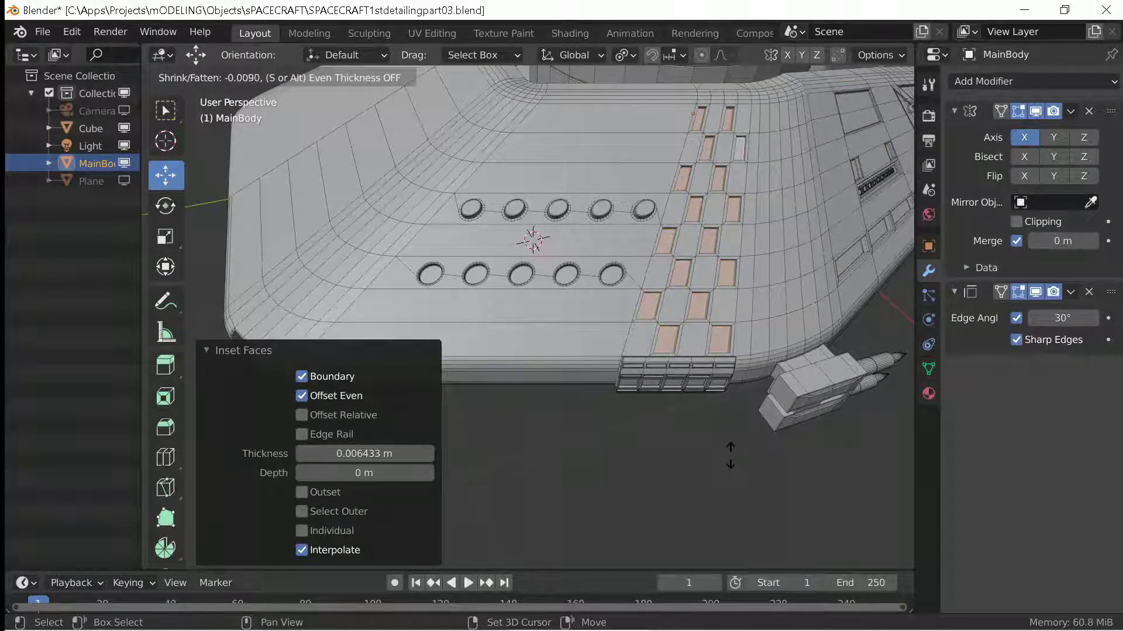
{"action": "left_click", "coordinate": [730, 453]}
Bevel the selected edges of the recessed window panels.
{"action": "key", "text": "2"}
{"action": "key", "text": "ctrl+b"}
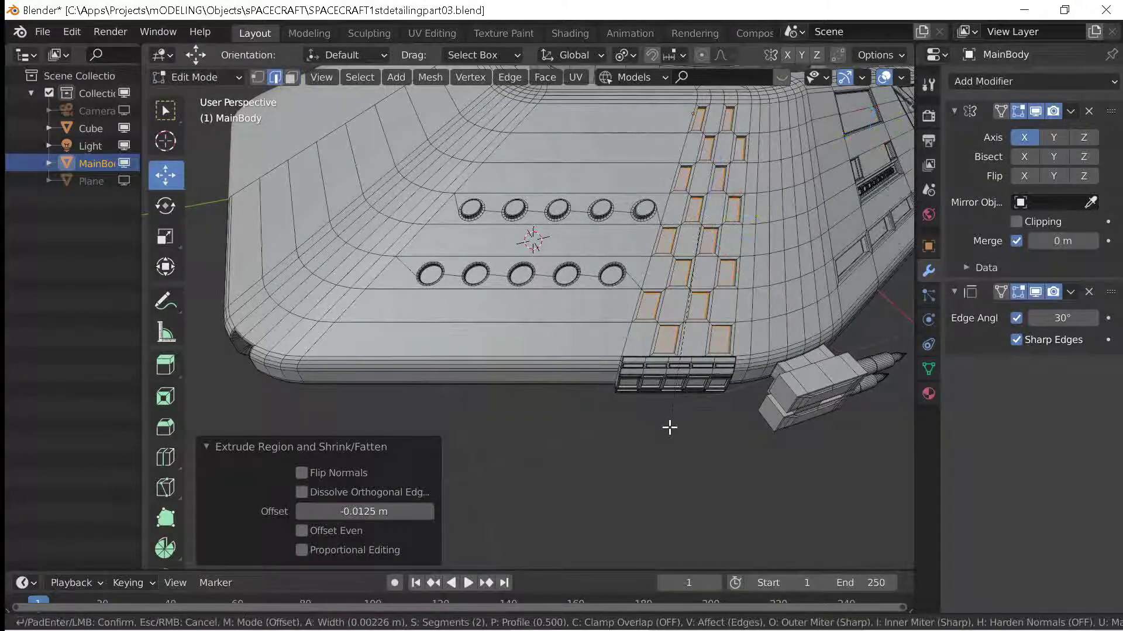
{"action": "left_click", "coordinate": [670, 428]}
{"action": "scroll", "coordinate": [670, 428], "scroll_direction": "up", "scroll_amount": 3}
{"action": "mouse_move", "coordinate": [669, 427]}
{"action": "middle_mouse_down"}
{"action": "mouse_move", "coordinate": [624, 361]}
{"action": "mouse_move", "coordinate": [624, 410]}
{"action": "middle_mouse_up"}
Select the window rim loops and give them a 2-segment, ~0.0025 m bevel.
{"action": "left_click", "coordinate": [624, 416], "text": "alt"}
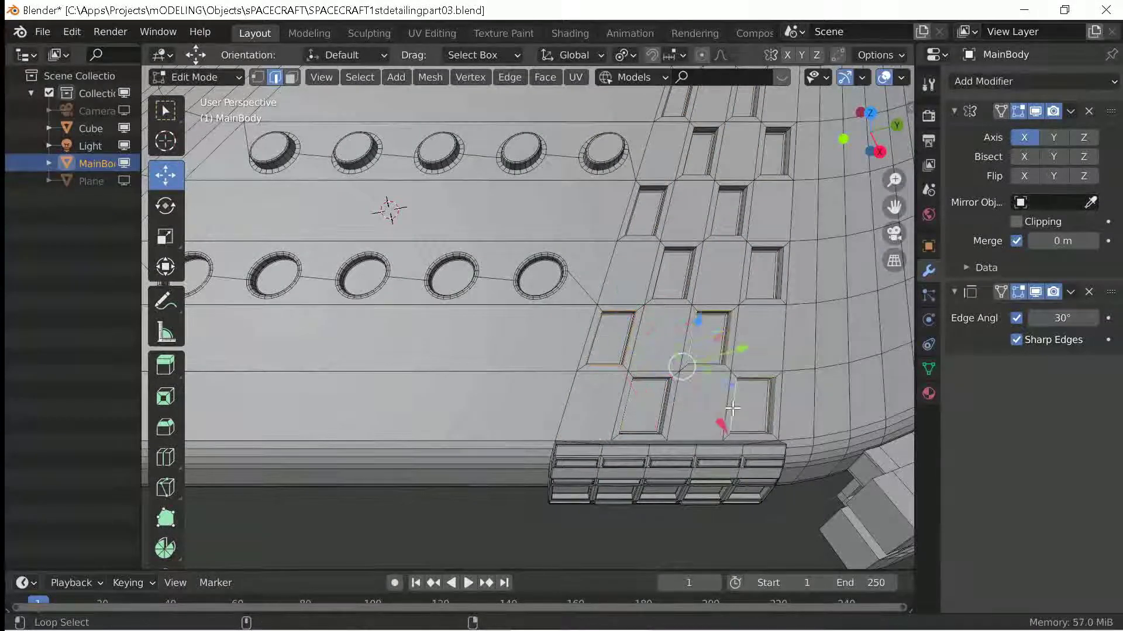
{"action": "scroll", "coordinate": [675, 311], "scroll_direction": "up", "scroll_amount": 3}
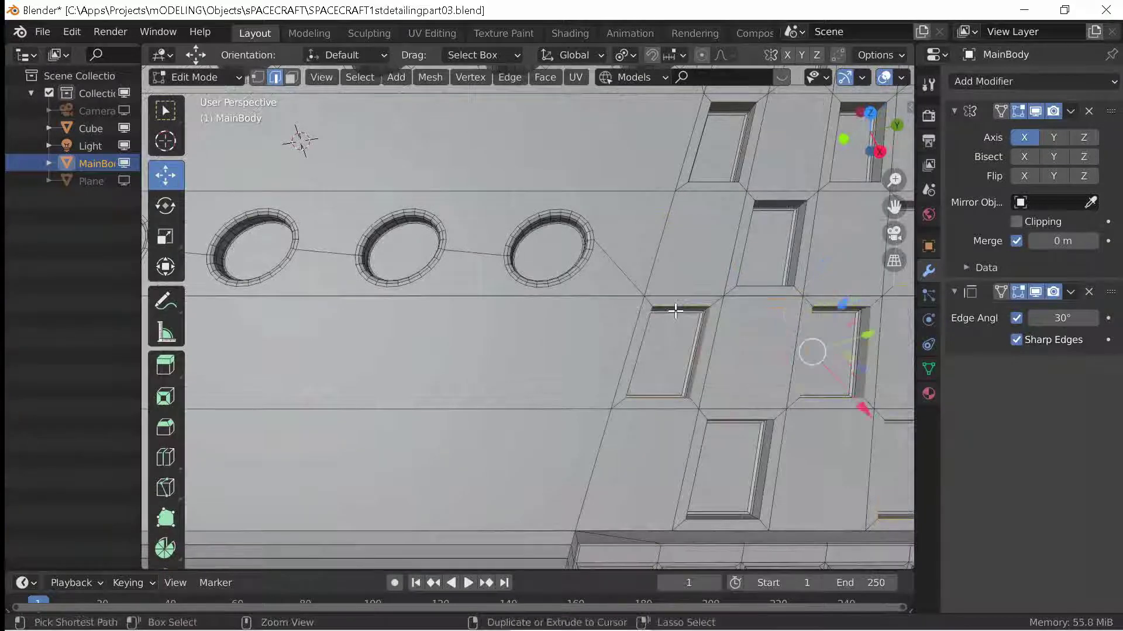
{"action": "left_click", "coordinate": [675, 311], "text": "alt+shift"}
{"action": "scroll", "coordinate": [701, 441], "scroll_direction": "down", "scroll_amount": 3}
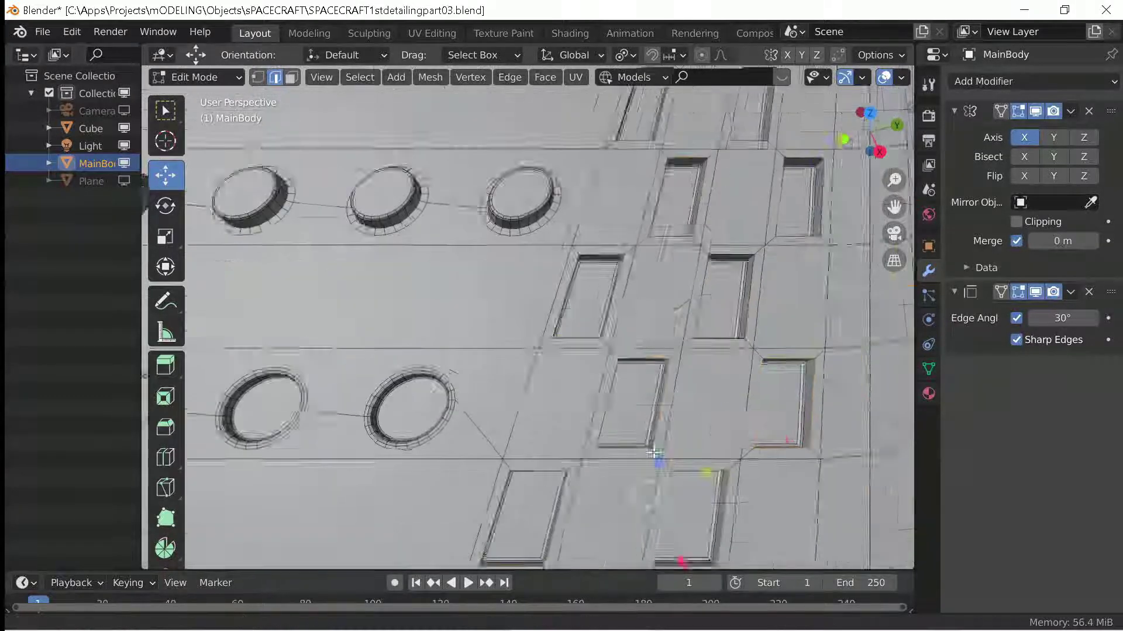
{"action": "middle_click_drag", "start_coordinate": [701, 440], "coordinate": [687, 355]}
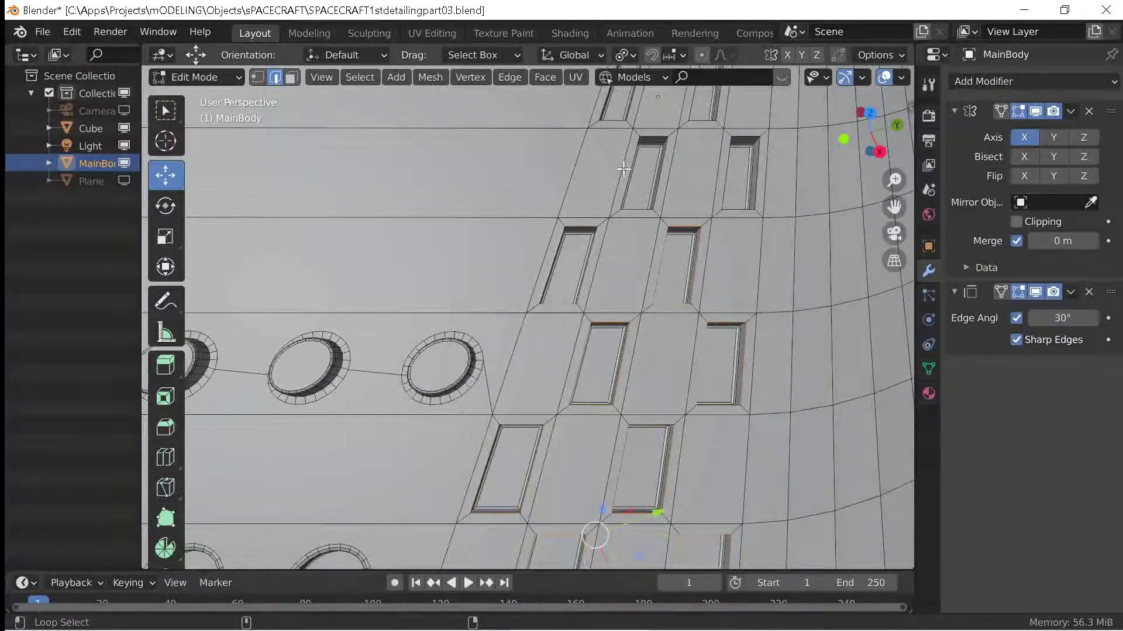
{"action": "scroll", "coordinate": [781, 383], "scroll_direction": "up", "scroll_amount": 4}
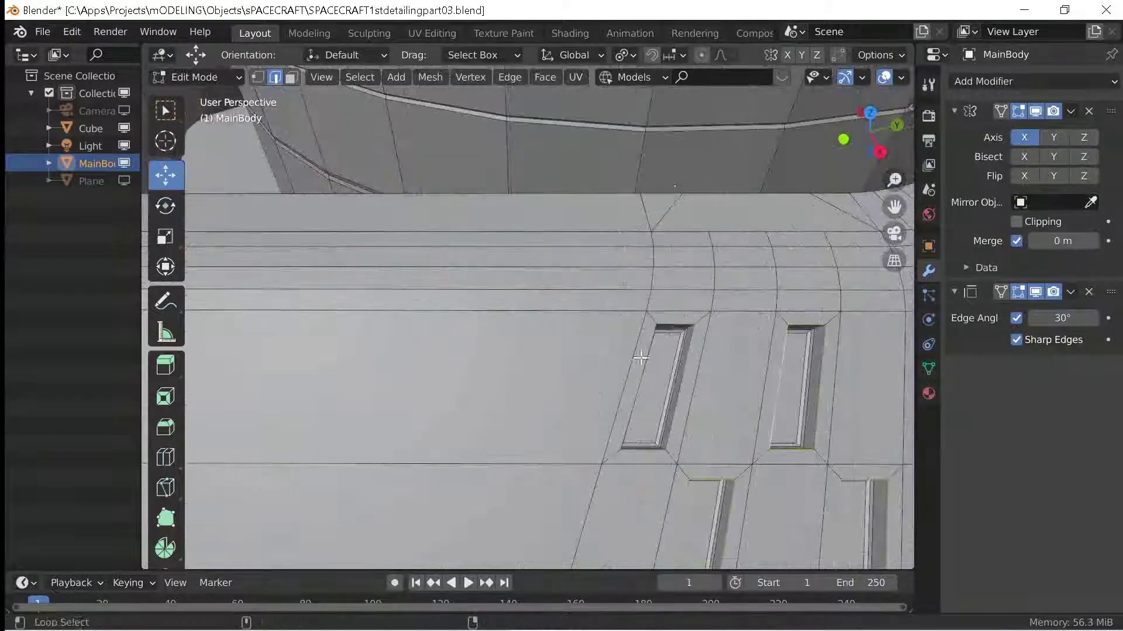
{"action": "scroll", "coordinate": [640, 357], "scroll_direction": "down", "scroll_amount": 3}
{"action": "middle_click_drag", "start_coordinate": [640, 358], "coordinate": [672, 409]}
{"action": "key", "text": "ctrl+b"}
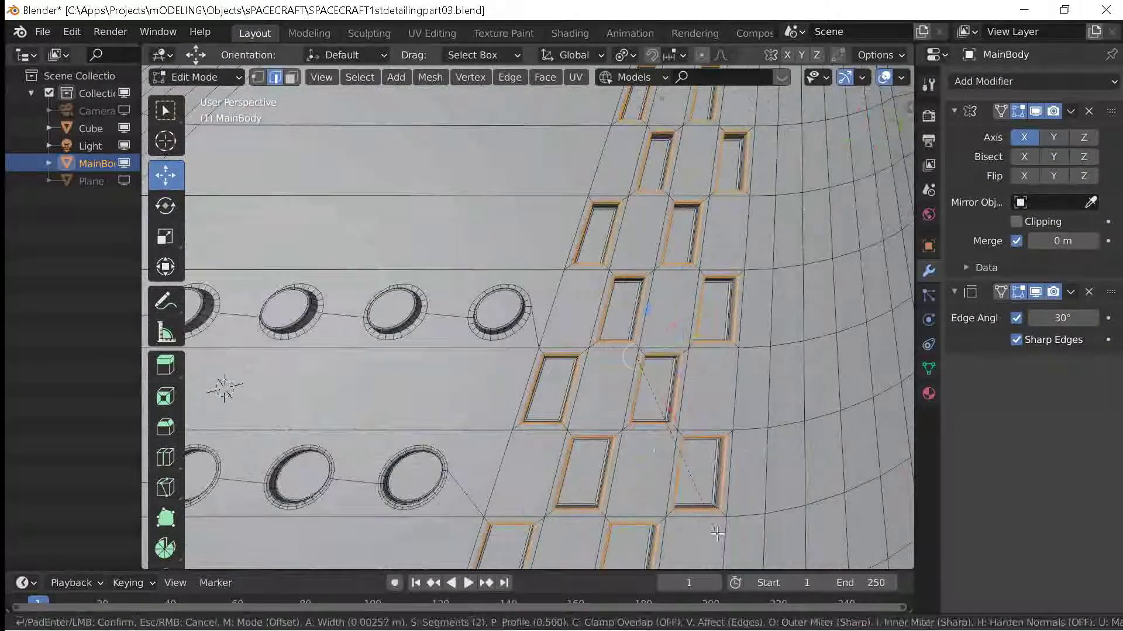
{"action": "left_click", "coordinate": [716, 534]}
Inspect the recessed windows in object mode, then return to editing the hull.
{"action": "key", "text": "Tab"}
{"action": "scroll", "coordinate": [654, 444], "scroll_direction": "down", "scroll_amount": 4}
{"action": "middle_click_drag", "start_coordinate": [637, 477], "coordinate": [643, 439]}
{"action": "scroll", "coordinate": [637, 366], "scroll_direction": "up", "scroll_amount": 3}
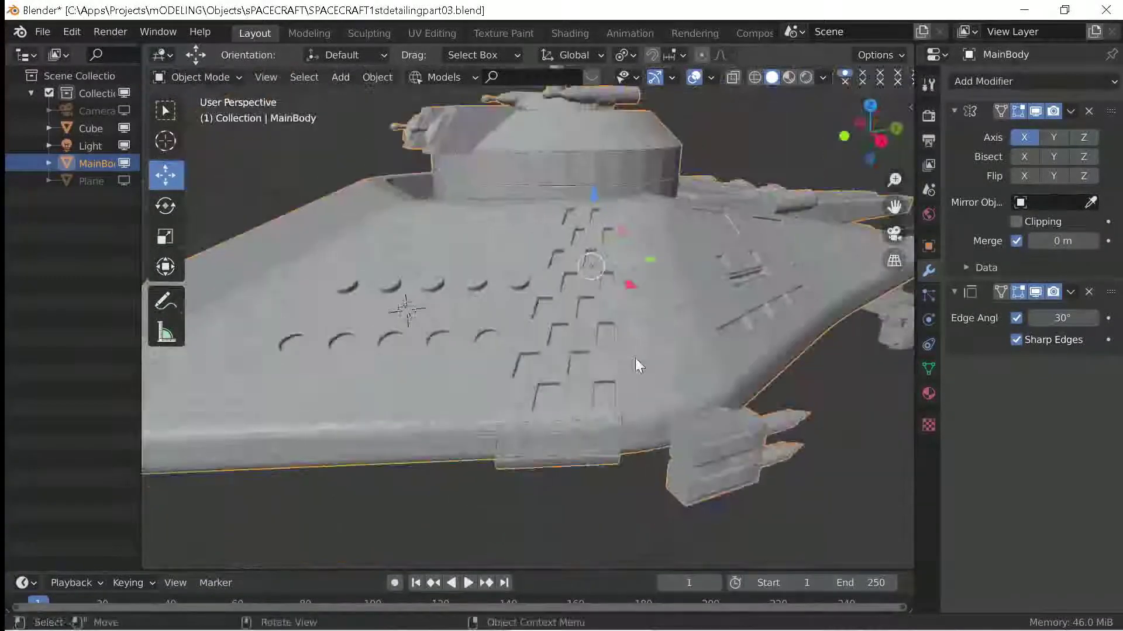
{"action": "middle_click_drag", "start_coordinate": [636, 365], "coordinate": [567, 429]}
{"action": "scroll", "coordinate": [567, 429], "scroll_direction": "up", "scroll_amount": 3}
{"action": "key", "text": "Tab"}
{"action": "scroll", "coordinate": [583, 427], "scroll_direction": "up", "scroll_amount": 3}
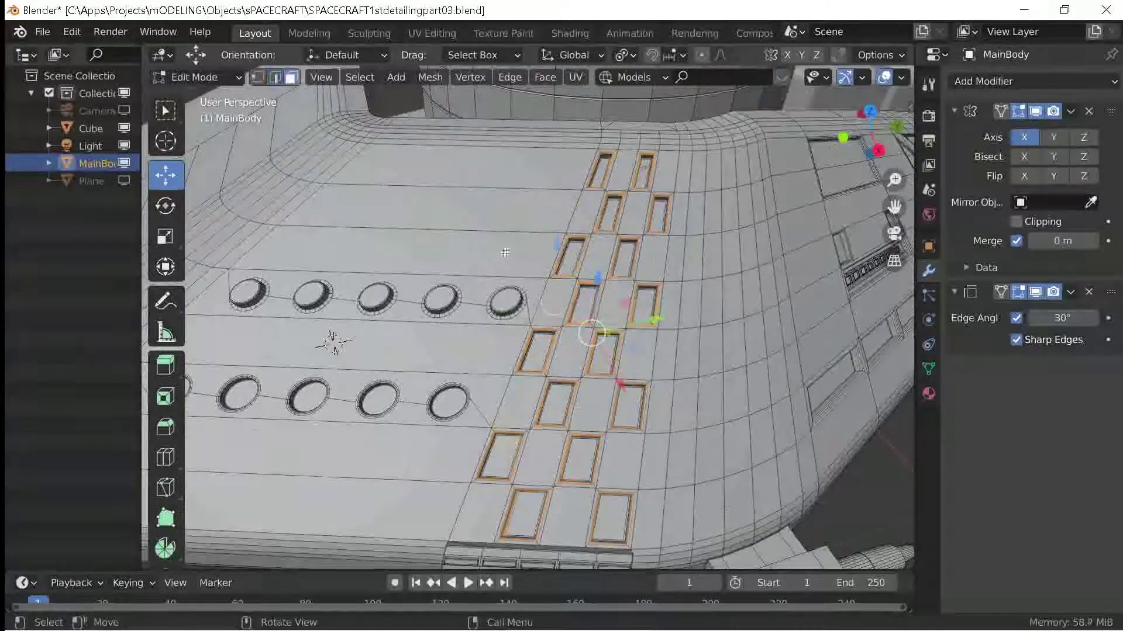
Select the alternating hull panels between the windows and inset them 0.00325 m.
{"action": "left_click", "coordinate": [552, 302]}
{"action": "left_click", "coordinate": [585, 205], "text": "shift"}
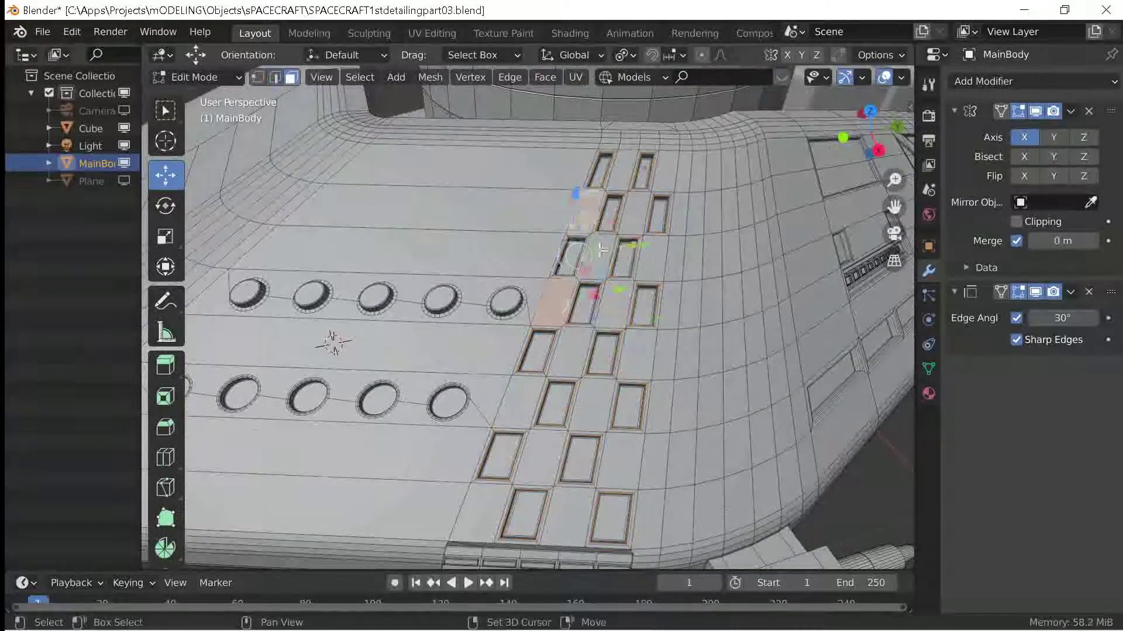
{"action": "left_click", "coordinate": [597, 406], "text": "shift"}
{"action": "left_click", "coordinate": [619, 460], "text": "shift"}
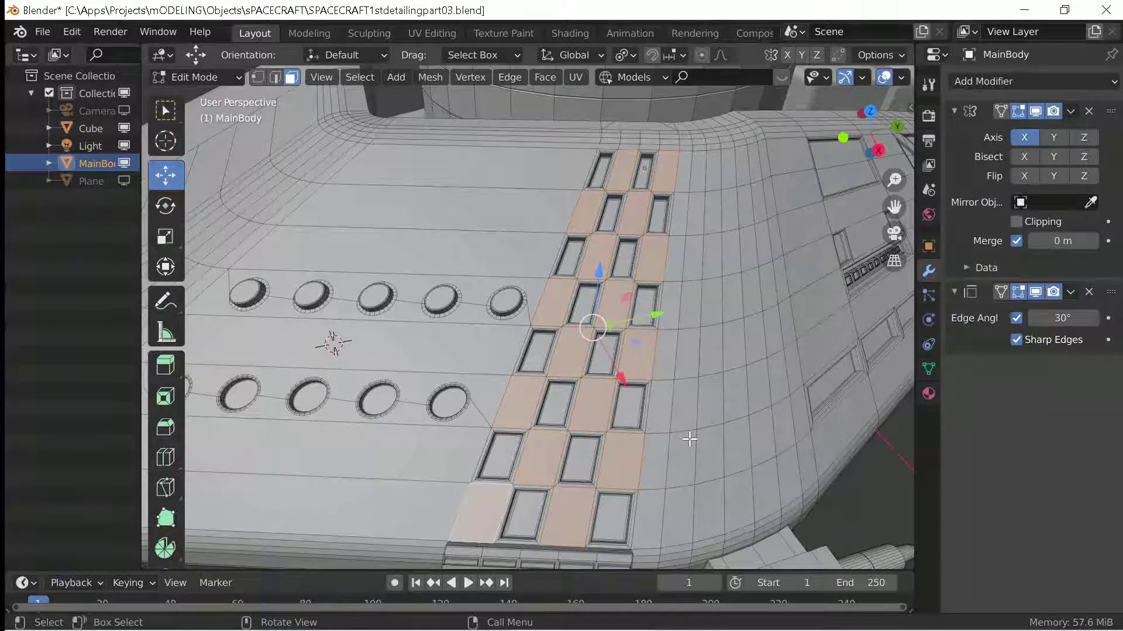
{"action": "key", "text": "i"}
{"action": "left_click", "coordinate": [678, 417]}
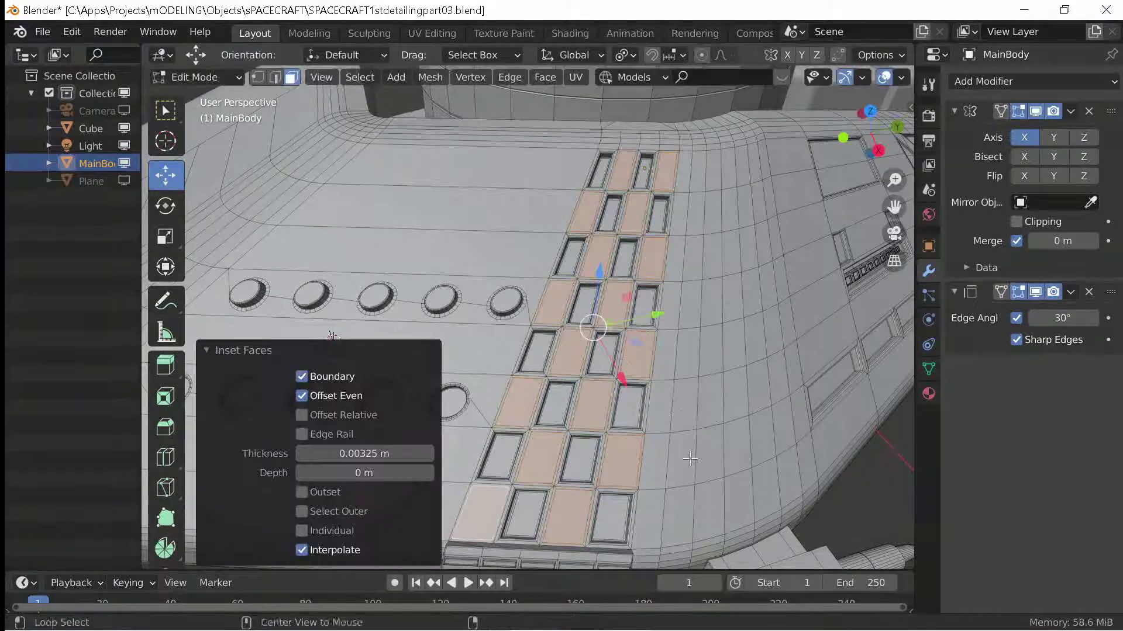
Recess the panels 0.0112 m, bevel their edges 0.00168 m, and view the shaded hull.
{"action": "key", "text": "alt+s"}
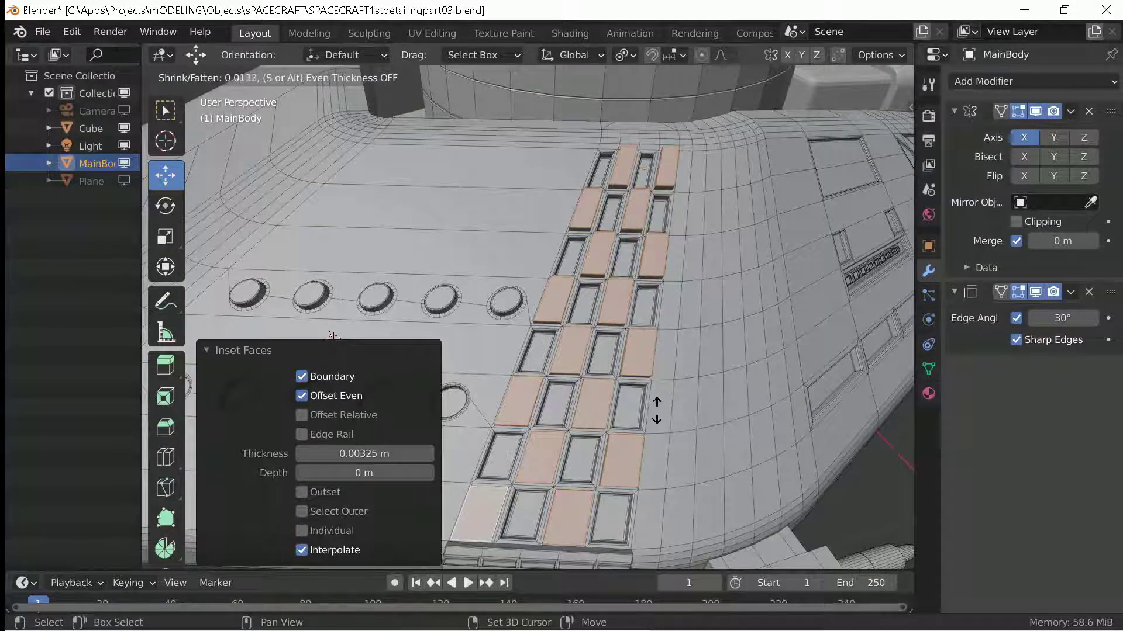
{"action": "left_click", "coordinate": [657, 410]}
{"action": "mouse_move", "coordinate": [656, 410]}
{"action": "middle_mouse_down"}
{"action": "mouse_move", "coordinate": [606, 456]}
{"action": "mouse_move", "coordinate": [760, 471]}
{"action": "middle_mouse_up"}
{"action": "key", "text": "ctrl+b"}
{"action": "scroll", "coordinate": [677, 358], "scroll_direction": "up", "scroll_amount": 3}
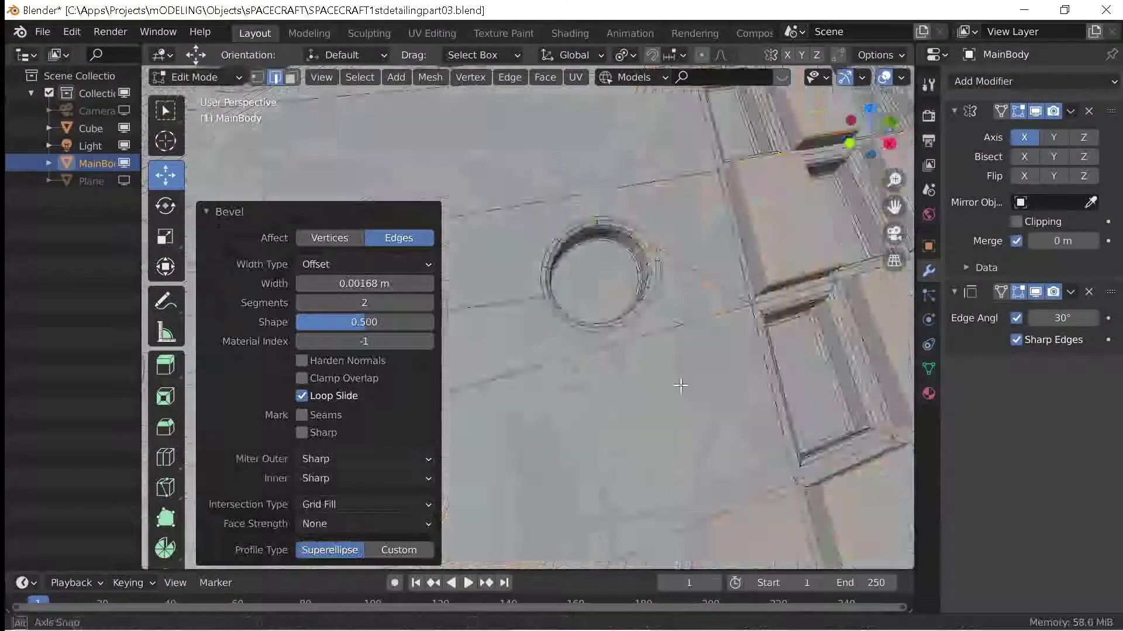
{"action": "key", "text": "Tab"}
{"action": "mouse_move", "coordinate": [641, 386]}
{"action": "middle_mouse_down"}
{"action": "mouse_move", "coordinate": [621, 426]}
{"action": "mouse_move", "coordinate": [582, 354]}
{"action": "mouse_move", "coordinate": [606, 404]}
{"action": "mouse_move", "coordinate": [554, 357]}
{"action": "mouse_move", "coordinate": [529, 383]}
{"action": "mouse_move", "coordinate": [647, 451]}
{"action": "mouse_move", "coordinate": [542, 318]}
{"action": "mouse_move", "coordinate": [507, 381]}
{"action": "middle_mouse_up"}
Orbit and zoom around the turret and its recess in the hull.
{"action": "key", "text": "Tab"}
{"action": "scroll", "coordinate": [542, 318], "scroll_direction": "up", "scroll_amount": 4}
{"action": "scroll", "coordinate": [507, 381], "scroll_direction": "up", "scroll_amount": 3}
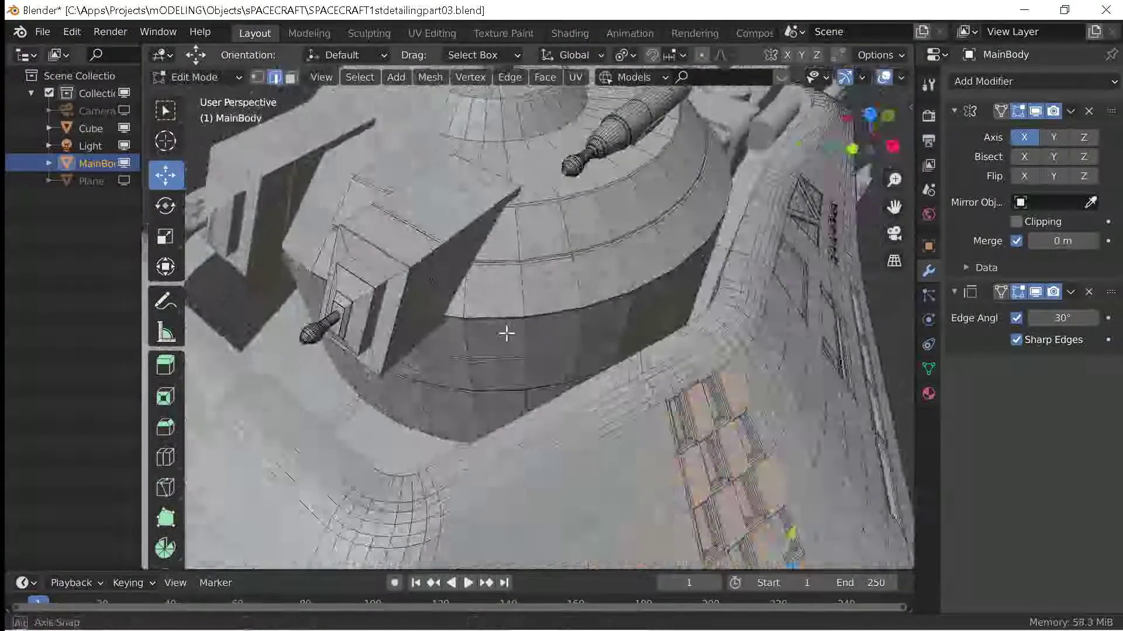
{"action": "middle_click_drag", "start_coordinate": [506, 333], "coordinate": [474, 351]}
{"action": "middle_click_drag", "start_coordinate": [408, 298], "coordinate": [494, 350]}
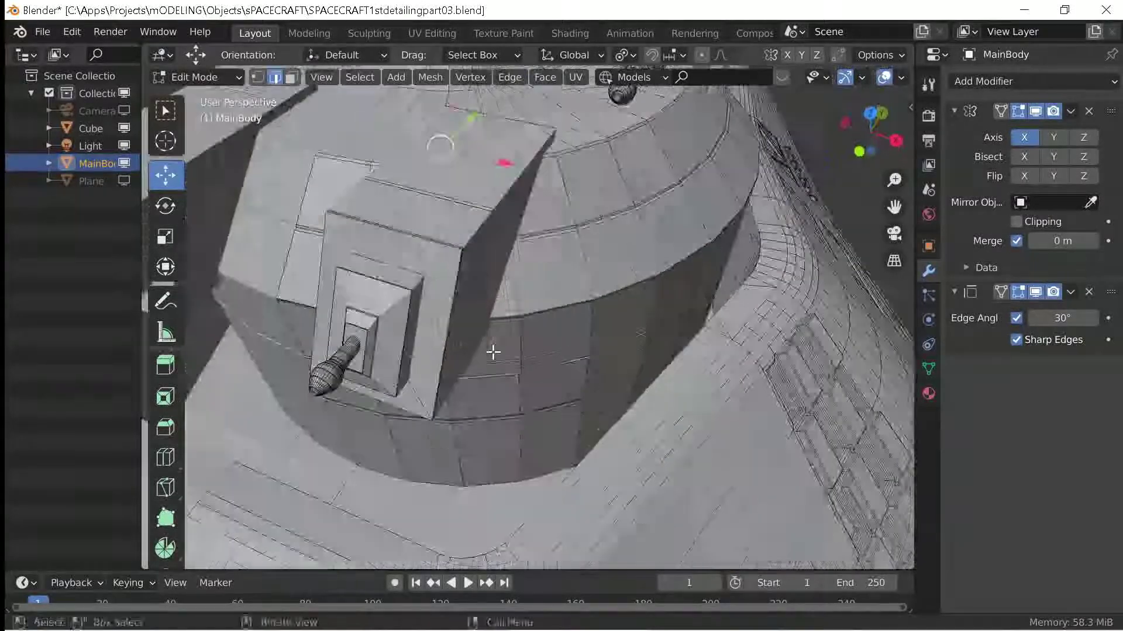
{"action": "scroll", "coordinate": [506, 208], "scroll_direction": "up", "scroll_amount": 4}
{"action": "scroll", "coordinate": [484, 214], "scroll_direction": "down", "scroll_amount": 4}
{"action": "mouse_move", "coordinate": [484, 214]}
{"action": "middle_mouse_down"}
{"action": "mouse_move", "coordinate": [556, 368]}
{"action": "mouse_move", "coordinate": [631, 380]}
{"action": "mouse_move", "coordinate": [639, 345]}
{"action": "mouse_move", "coordinate": [621, 345]}
{"action": "mouse_move", "coordinate": [596, 426]}
{"action": "mouse_move", "coordinate": [523, 260]}
{"action": "middle_mouse_up"}
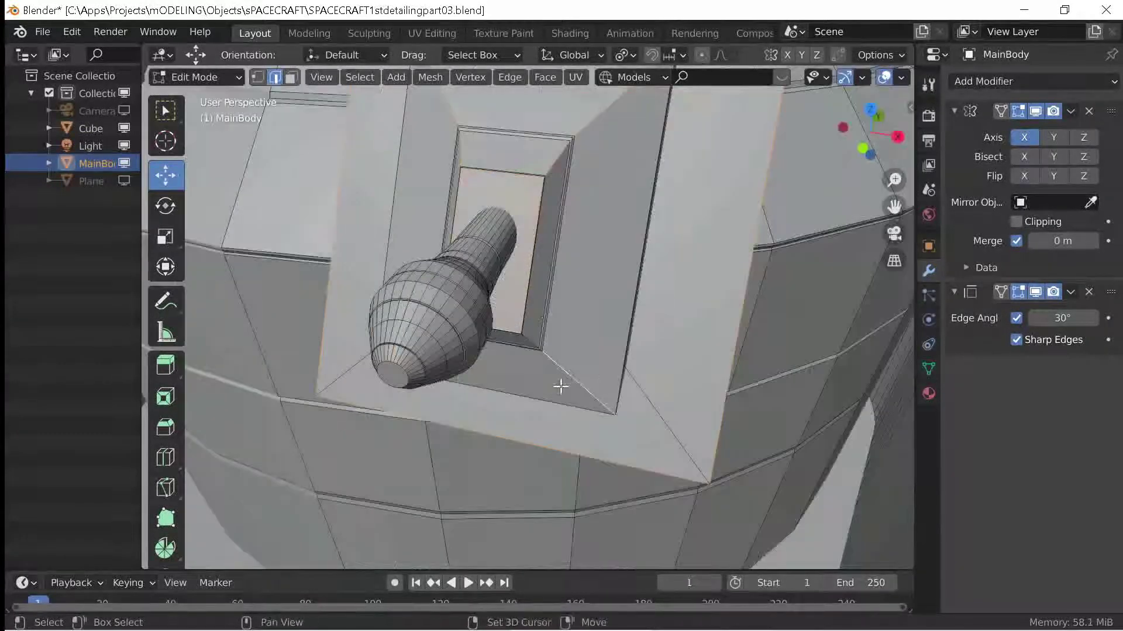
{"action": "middle_click_drag", "start_coordinate": [560, 386], "coordinate": [601, 274], "text": "shift"}
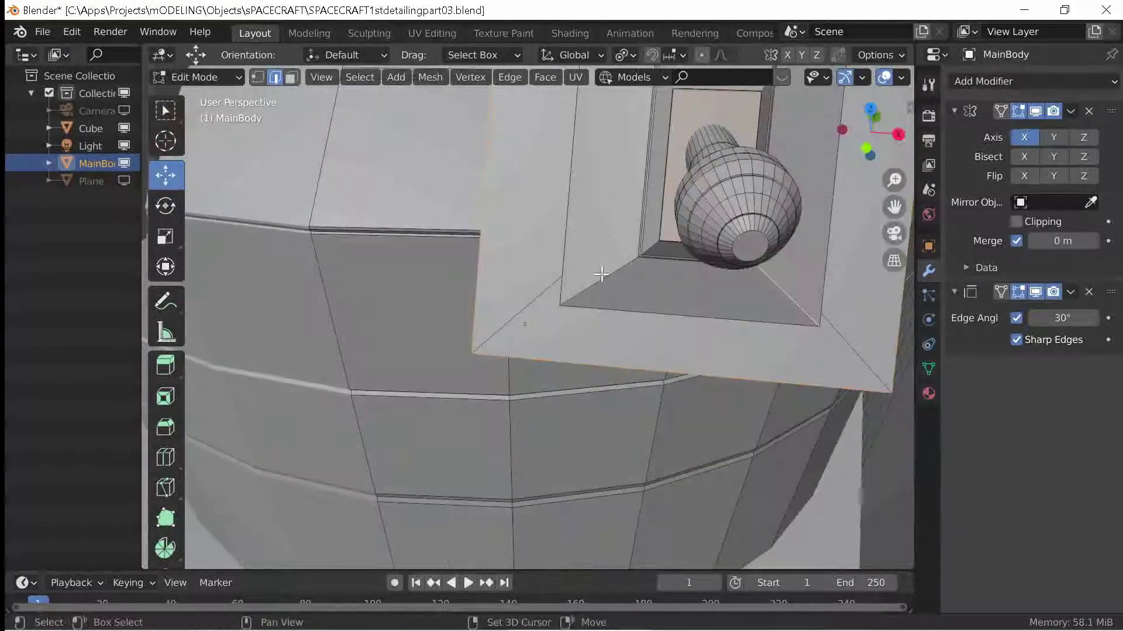
{"action": "middle_click_drag", "start_coordinate": [776, 263], "coordinate": [721, 348]}
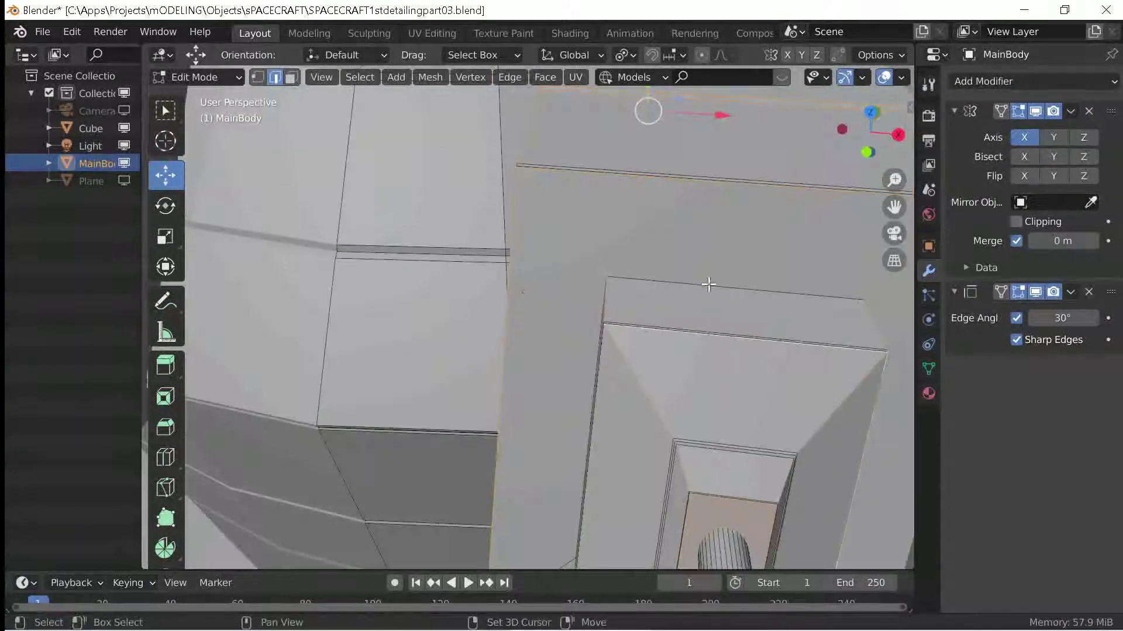
{"action": "mouse_move", "coordinate": [708, 285]}
{"action": "middle_mouse_down"}
{"action": "mouse_move", "coordinate": [684, 388]}
{"action": "mouse_move", "coordinate": [736, 350]}
{"action": "middle_mouse_up"}
{"action": "mouse_move", "coordinate": [656, 283]}
{"action": "middle_mouse_down"}
{"action": "mouse_move", "coordinate": [441, 293]}
{"action": "mouse_move", "coordinate": [446, 311]}
{"action": "mouse_move", "coordinate": [439, 234]}
{"action": "middle_mouse_up"}
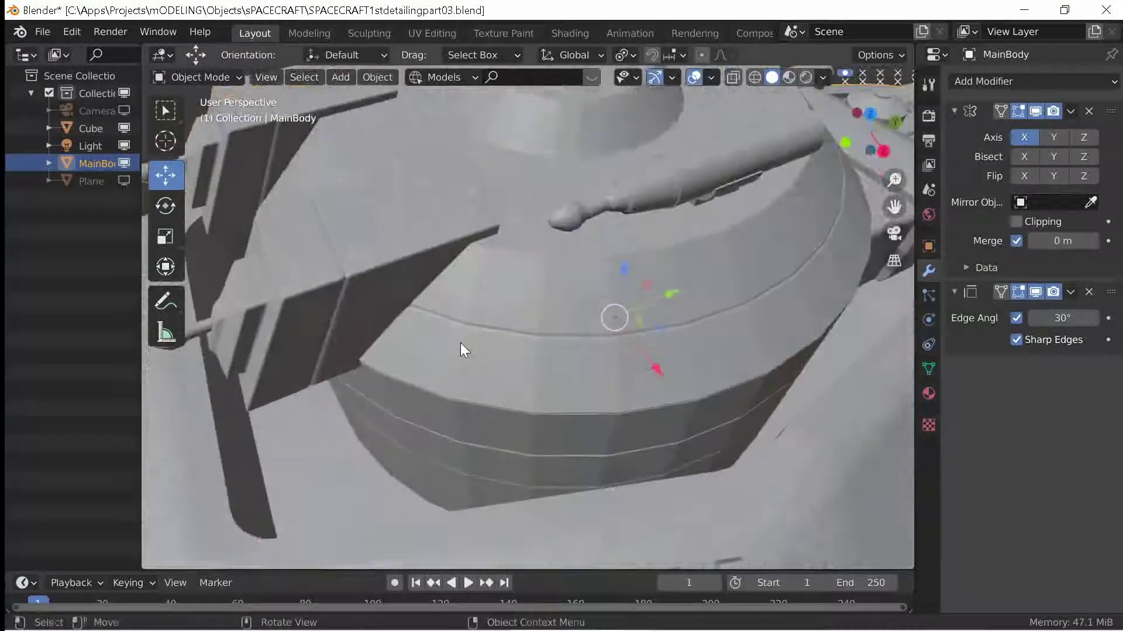
Select a seam edge loop on the cylinder, closing in on its rounded nose.
{"action": "key", "text": "Tab"}
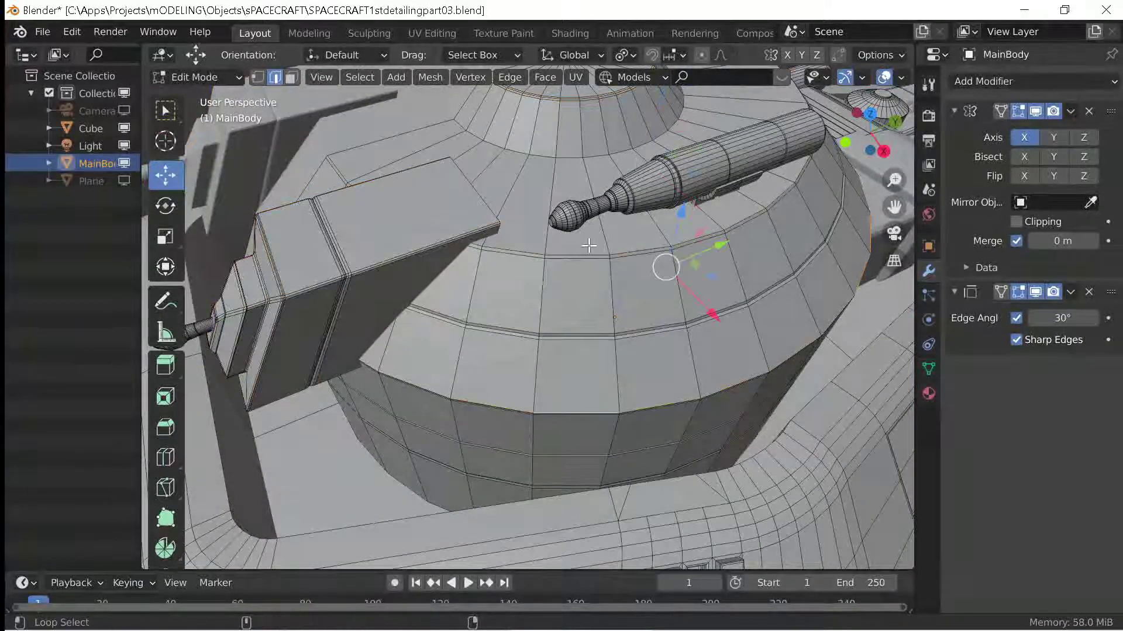
{"action": "middle_click_drag", "start_coordinate": [589, 246], "coordinate": [596, 335]}
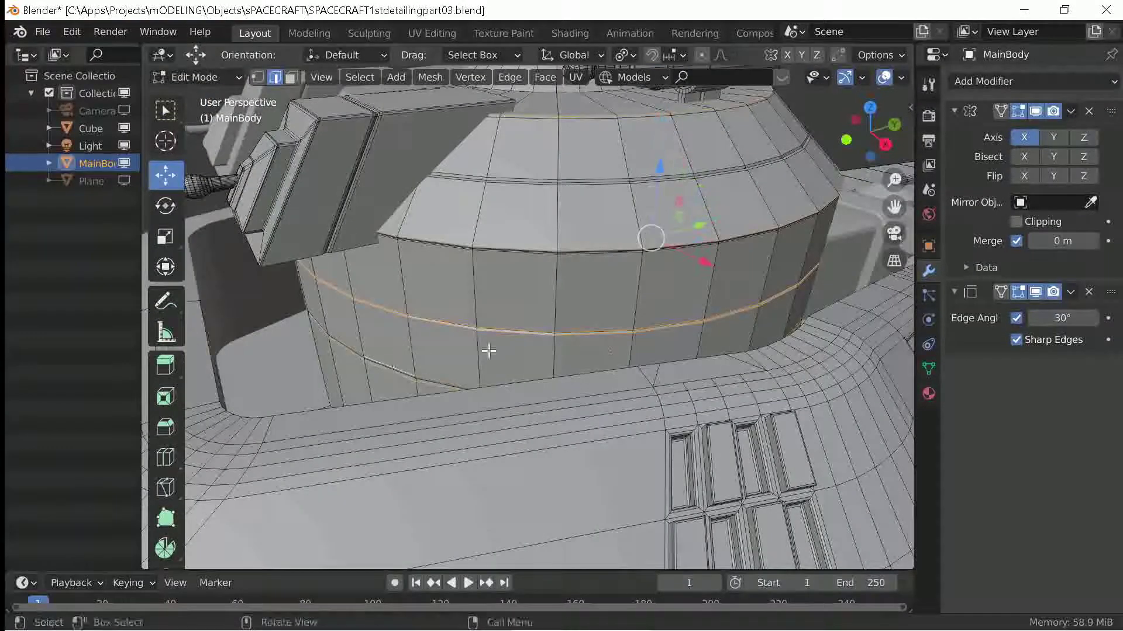
{"action": "mouse_move", "coordinate": [488, 351]}
{"action": "middle_mouse_down"}
{"action": "mouse_move", "coordinate": [493, 370]}
{"action": "mouse_move", "coordinate": [697, 354]}
{"action": "middle_mouse_up"}
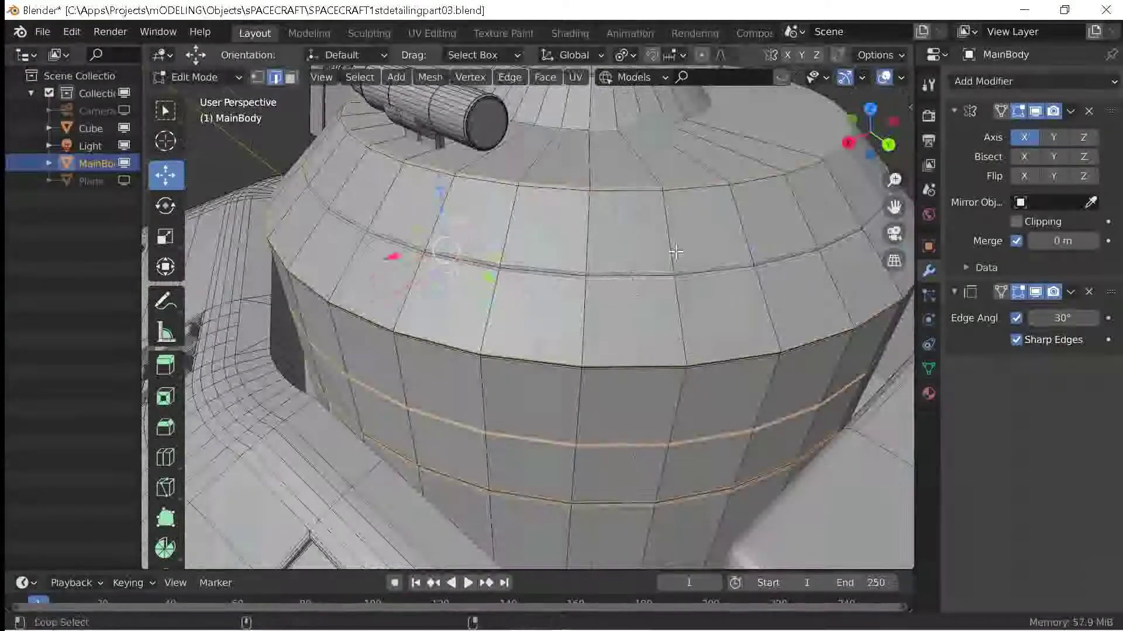
{"action": "scroll", "coordinate": [673, 246], "scroll_direction": "up", "scroll_amount": 5}
{"action": "scroll", "coordinate": [670, 238], "scroll_direction": "down", "scroll_amount": 5}
{"action": "scroll", "coordinate": [547, 251], "scroll_direction": "up", "scroll_amount": 5}
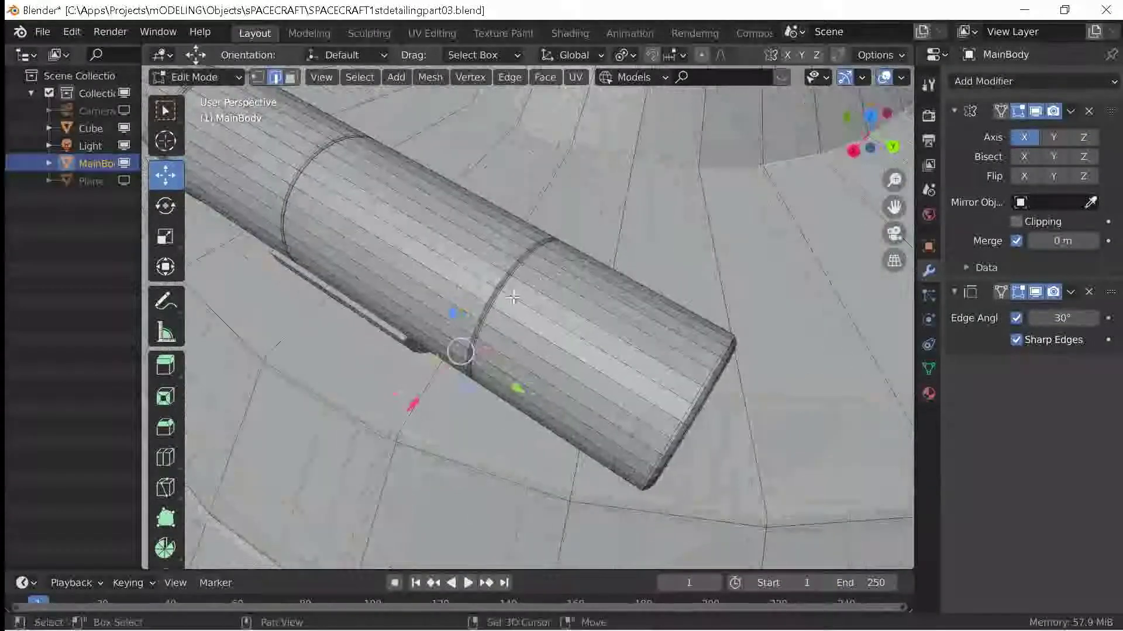
{"action": "scroll", "coordinate": [417, 255], "scroll_direction": "up", "scroll_amount": 3}
{"action": "mouse_move", "coordinate": [417, 255]}
{"action": "middle_mouse_down"}
{"action": "mouse_move", "coordinate": [514, 333]}
{"action": "mouse_move", "coordinate": [556, 327]}
{"action": "mouse_move", "coordinate": [536, 266]}
{"action": "middle_mouse_up"}
{"action": "left_click", "coordinate": [259, 303], "text": "alt"}
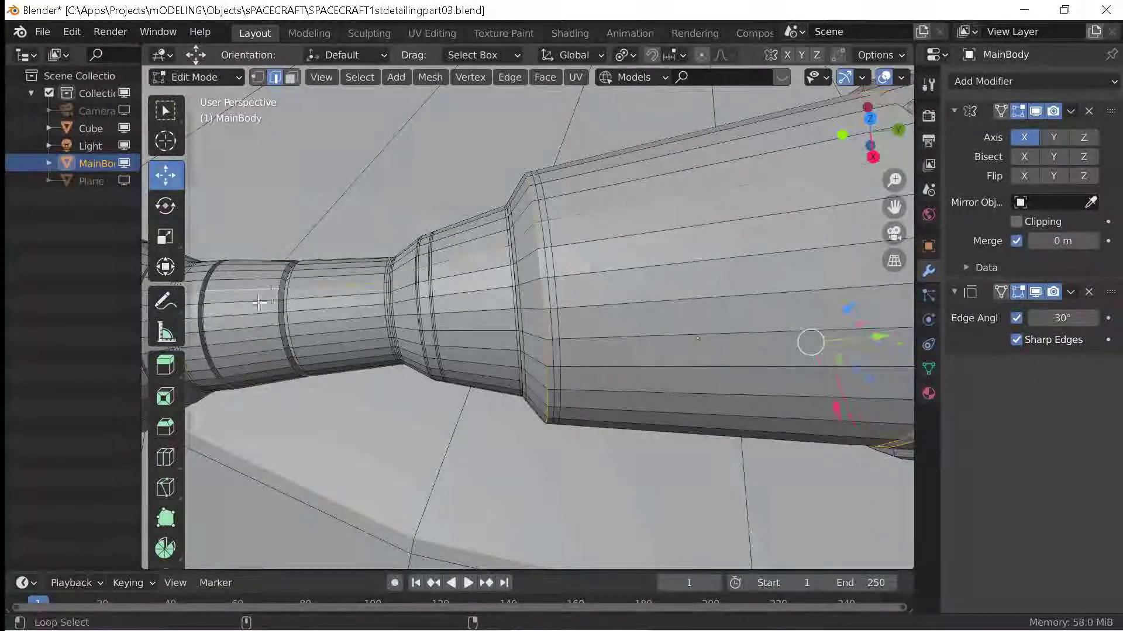
{"action": "middle_click_drag", "start_coordinate": [273, 296], "coordinate": [600, 343]}
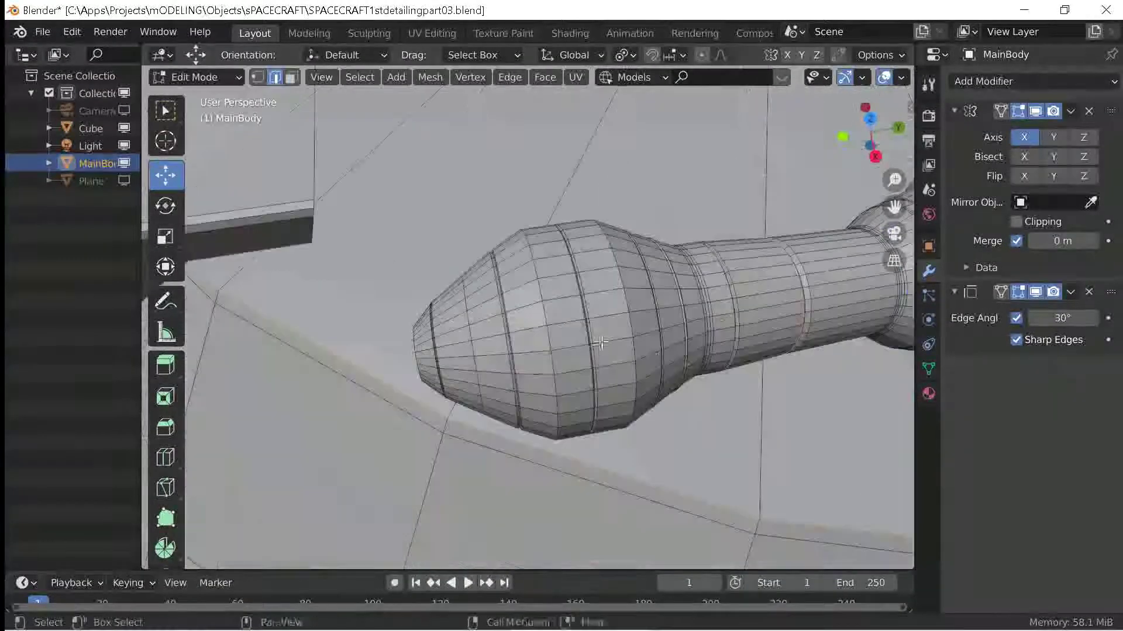
{"action": "scroll", "coordinate": [420, 350], "scroll_direction": "up", "scroll_amount": 1}
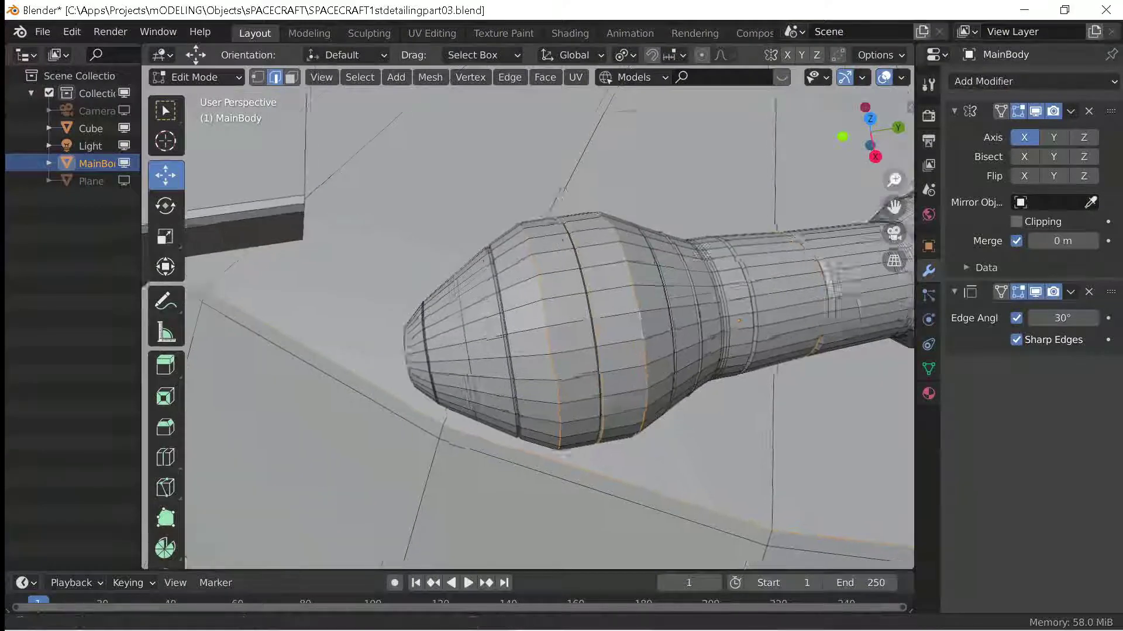
{"action": "scroll", "coordinate": [278, 387], "scroll_direction": "up", "scroll_amount": 4}
Bevel the nozzle seam loops and preview them in object mode.
{"action": "mouse_move", "coordinate": [667, 355]}
{"action": "middle_mouse_down"}
{"action": "mouse_move", "coordinate": [759, 396]}
{"action": "mouse_move", "coordinate": [470, 403]}
{"action": "middle_mouse_up"}
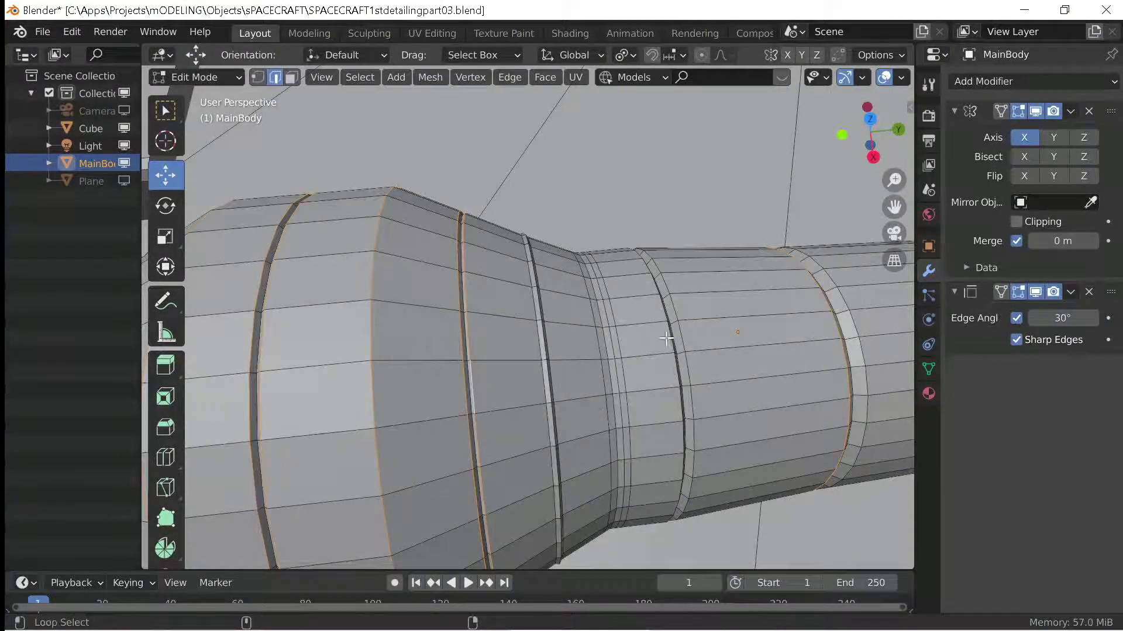
{"action": "middle_click_drag", "start_coordinate": [638, 393], "coordinate": [575, 381]}
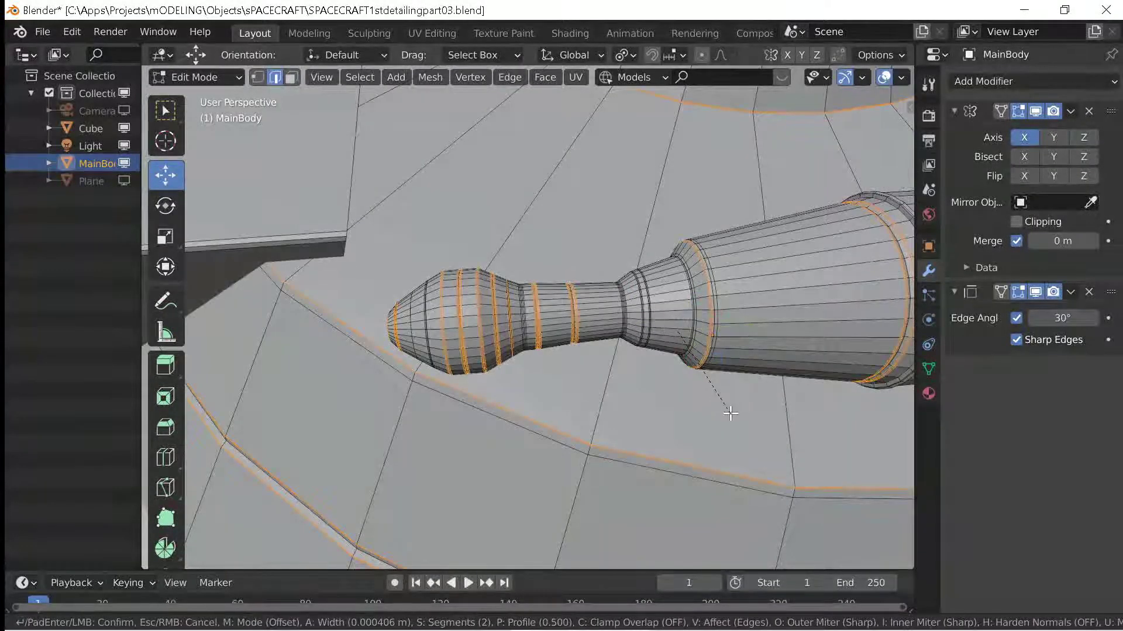
{"action": "left_click", "coordinate": [730, 413]}
{"action": "key", "text": "Tab"}
{"action": "mouse_move", "coordinate": [735, 373]}
{"action": "middle_mouse_down"}
{"action": "mouse_move", "coordinate": [623, 332]}
{"action": "mouse_move", "coordinate": [588, 303]}
{"action": "middle_mouse_up"}
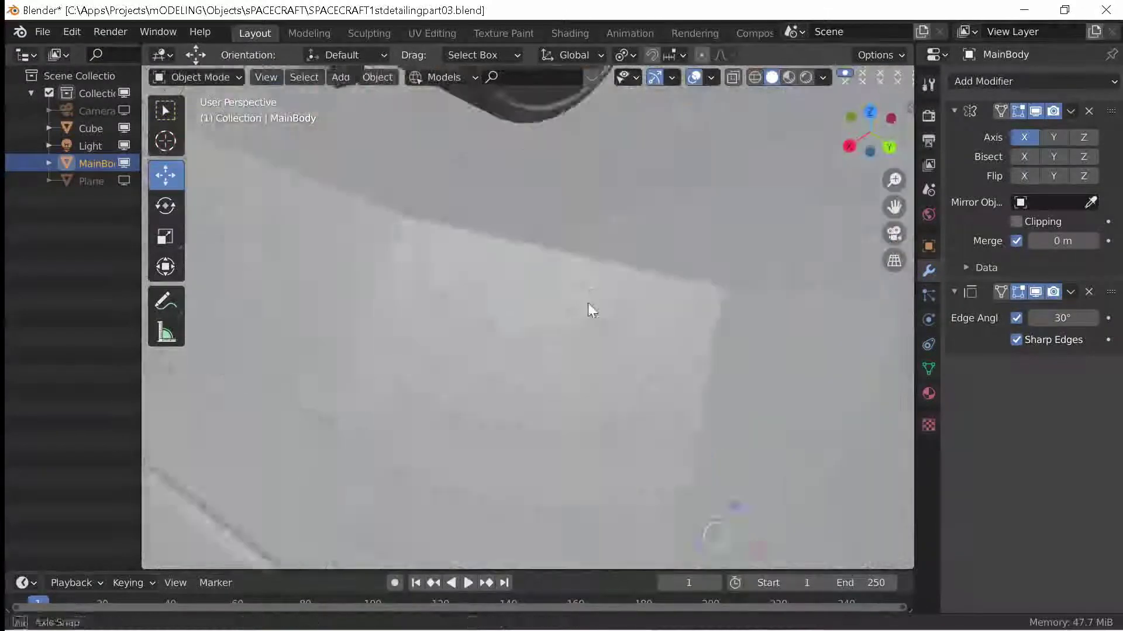
{"action": "key", "text": "Tab"}
Bevel the rim loop around the cylinder's end cap and inspect the whole ship.
{"action": "left_click", "coordinate": [450, 259], "text": "alt"}
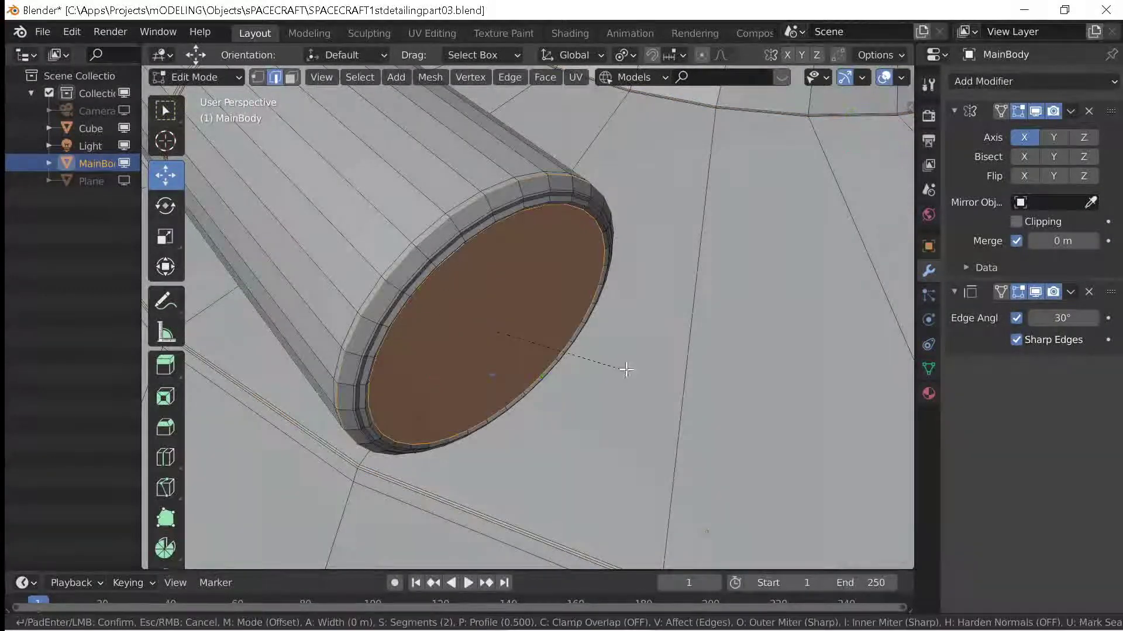
{"action": "left_click", "coordinate": [626, 369]}
{"action": "key", "text": "Tab"}
{"action": "scroll", "coordinate": [644, 374], "scroll_direction": "down", "scroll_amount": 5}
{"action": "mouse_move", "coordinate": [643, 374]}
{"action": "middle_mouse_down"}
{"action": "mouse_move", "coordinate": [637, 404]}
{"action": "mouse_move", "coordinate": [637, 348]}
{"action": "mouse_move", "coordinate": [454, 446]}
{"action": "mouse_move", "coordinate": [391, 390]}
{"action": "middle_mouse_up"}
{"action": "scroll", "coordinate": [454, 449], "scroll_direction": "up", "scroll_amount": 3}
{"action": "key", "text": "Tab"}
{"action": "scroll", "coordinate": [462, 450], "scroll_direction": "up", "scroll_amount": 4}
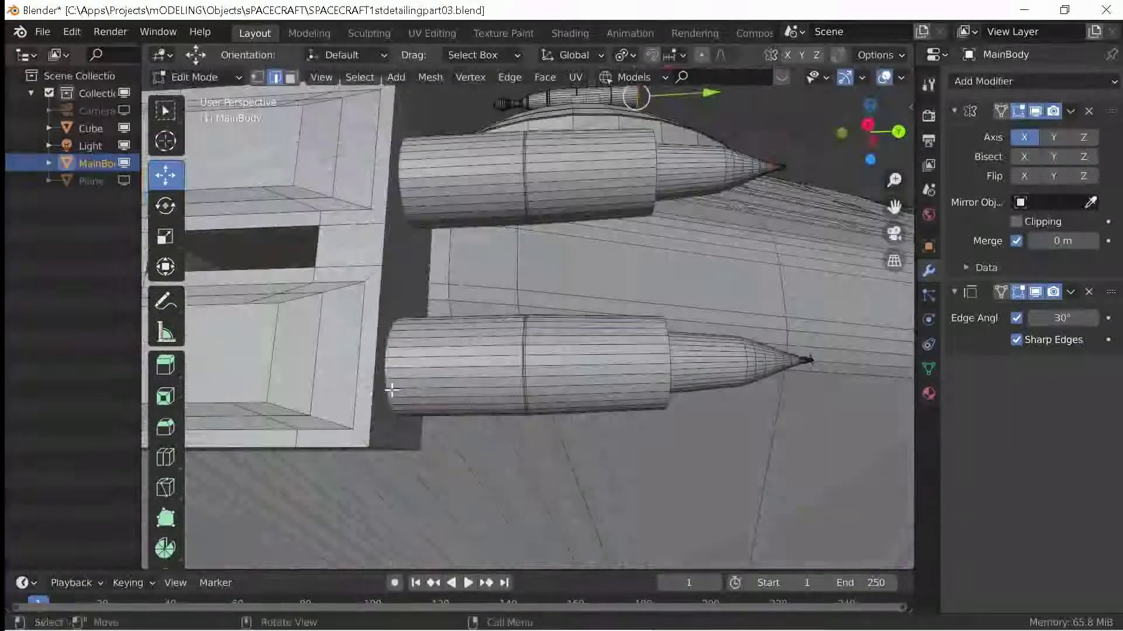
{"action": "middle_click_drag", "start_coordinate": [483, 495], "coordinate": [475, 498]}
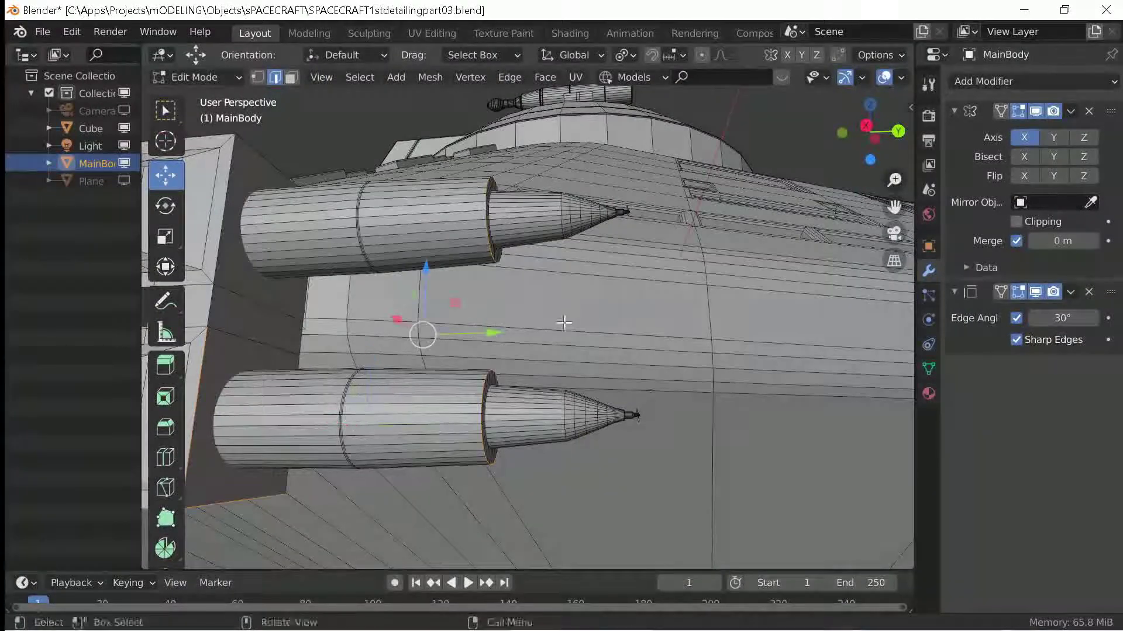
{"action": "scroll", "coordinate": [565, 322], "scroll_direction": "up", "scroll_amount": 6}
{"action": "scroll", "coordinate": [544, 322], "scroll_direction": "down", "scroll_amount": 8}
{"action": "scroll", "coordinate": [519, 317], "scroll_direction": "up", "scroll_amount": 4}
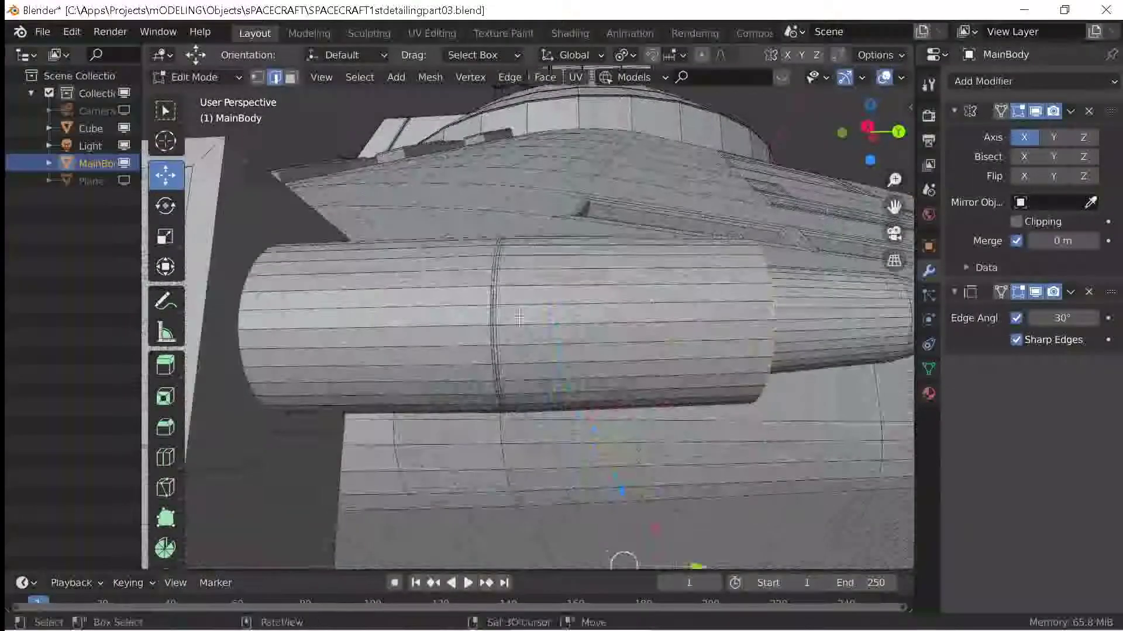
{"action": "mouse_move", "coordinate": [519, 317]}
{"action": "middle_mouse_down"}
{"action": "mouse_move", "coordinate": [538, 449]}
{"action": "mouse_move", "coordinate": [750, 423]}
{"action": "middle_mouse_up"}
{"action": "mouse_move", "coordinate": [656, 371]}
{"action": "middle_mouse_down"}
{"action": "mouse_move", "coordinate": [685, 447]}
{"action": "mouse_move", "coordinate": [732, 413]}
{"action": "mouse_move", "coordinate": [685, 306]}
{"action": "middle_mouse_up"}
{"action": "mouse_move", "coordinate": [668, 366]}
{"action": "middle_mouse_down"}
{"action": "mouse_move", "coordinate": [546, 405]}
{"action": "mouse_move", "coordinate": [556, 470]}
{"action": "middle_mouse_up"}
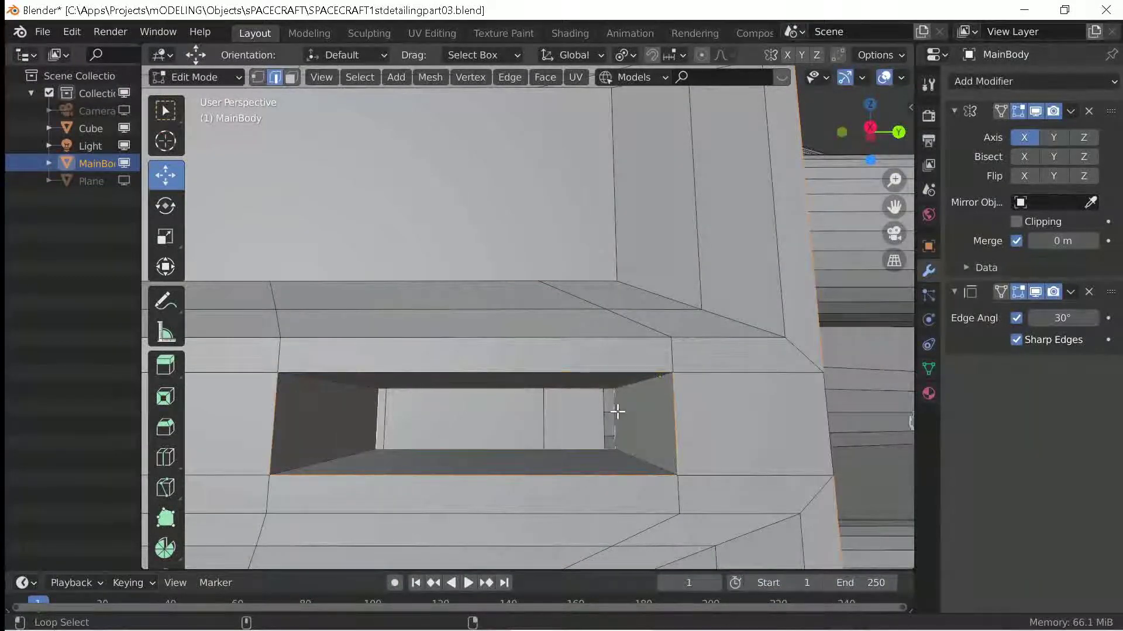
{"action": "middle_click_drag", "start_coordinate": [617, 411], "coordinate": [283, 463]}
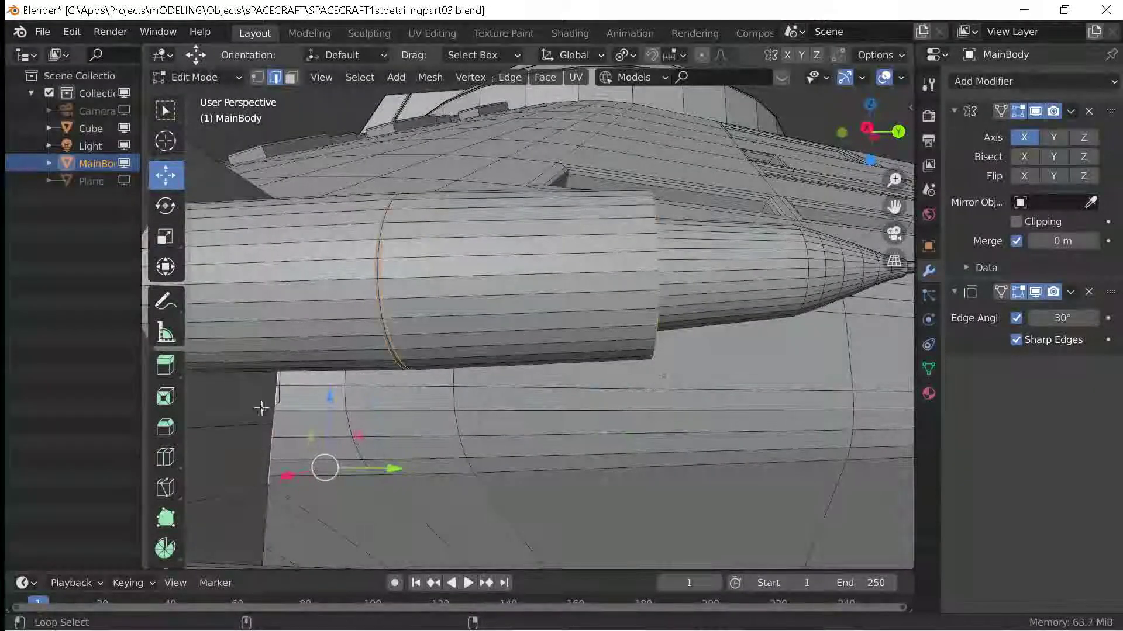
{"action": "mouse_move", "coordinate": [262, 407]}
{"action": "middle_mouse_down"}
{"action": "mouse_move", "coordinate": [263, 431]}
{"action": "mouse_move", "coordinate": [413, 468]}
{"action": "mouse_move", "coordinate": [428, 451]}
{"action": "mouse_move", "coordinate": [339, 553]}
{"action": "mouse_move", "coordinate": [310, 520]}
{"action": "mouse_move", "coordinate": [320, 511]}
{"action": "middle_mouse_up"}
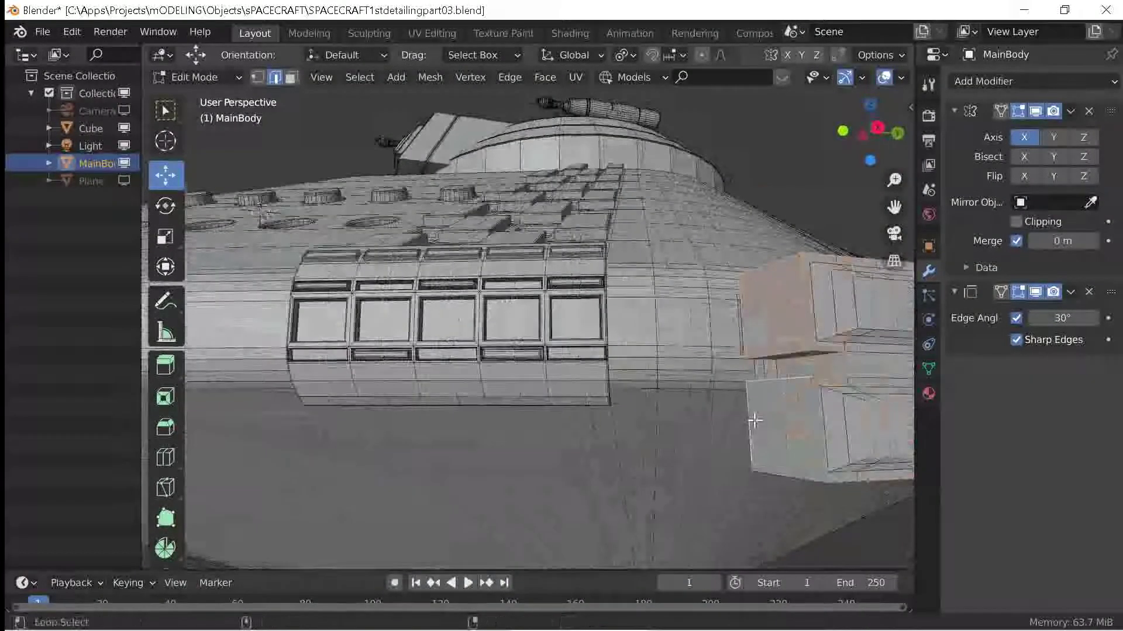
{"action": "mouse_move", "coordinate": [755, 420]}
{"action": "middle_mouse_down"}
{"action": "mouse_move", "coordinate": [752, 396]}
{"action": "mouse_move", "coordinate": [791, 413]}
{"action": "mouse_move", "coordinate": [793, 442]}
{"action": "mouse_move", "coordinate": [632, 462]}
{"action": "middle_mouse_up"}
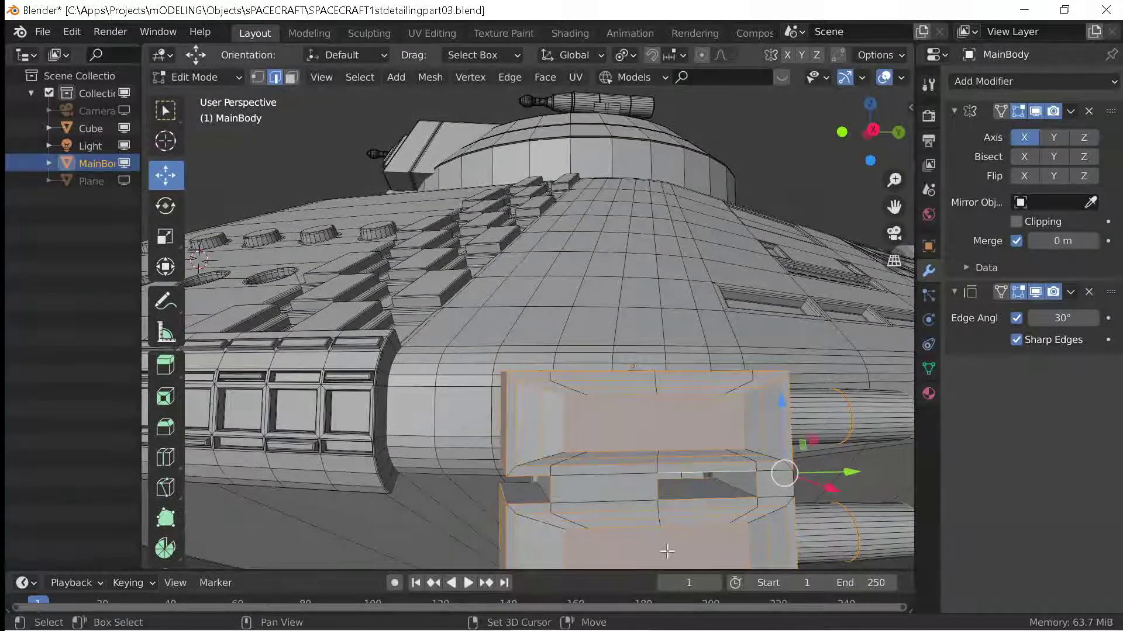
{"action": "middle_click_drag", "start_coordinate": [639, 518], "coordinate": [590, 494]}
{"action": "mouse_move", "coordinate": [775, 502]}
{"action": "middle_mouse_down"}
{"action": "mouse_move", "coordinate": [535, 360]}
{"action": "mouse_move", "coordinate": [649, 388]}
{"action": "middle_mouse_up"}
{"action": "scroll", "coordinate": [507, 426], "scroll_direction": "up", "scroll_amount": 5}
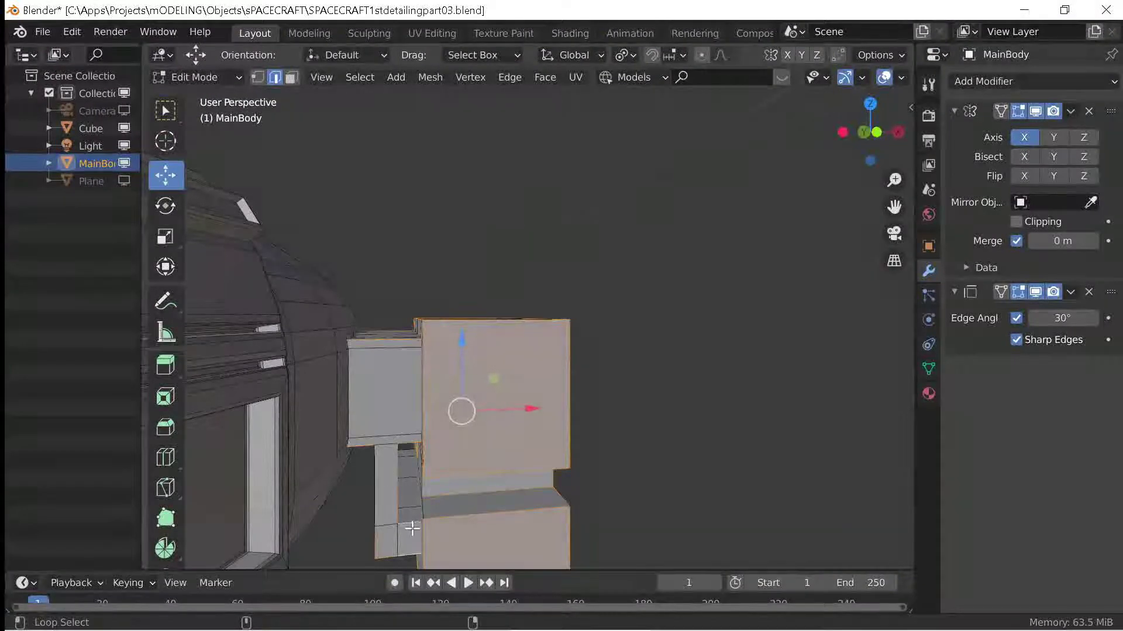
{"action": "mouse_move", "coordinate": [412, 528]}
{"action": "middle_mouse_down"}
{"action": "mouse_move", "coordinate": [470, 507]}
{"action": "mouse_move", "coordinate": [439, 493]}
{"action": "mouse_move", "coordinate": [466, 514]}
{"action": "mouse_move", "coordinate": [526, 472]}
{"action": "mouse_move", "coordinate": [676, 456]}
{"action": "mouse_move", "coordinate": [227, 396]}
{"action": "middle_mouse_up"}
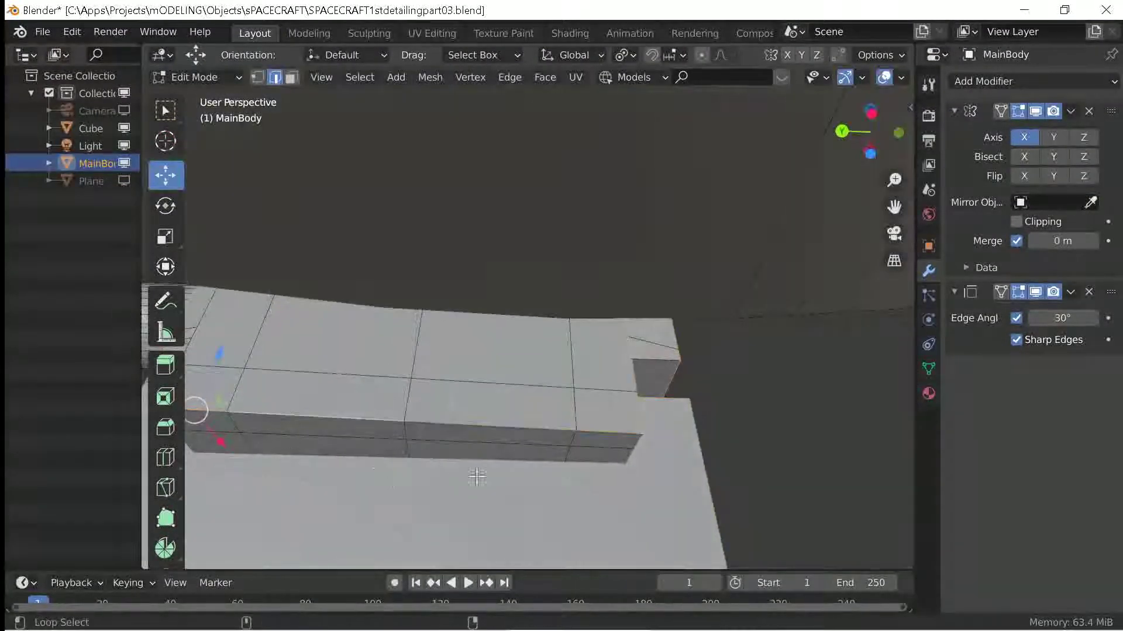
{"action": "middle_click_drag", "start_coordinate": [476, 477], "coordinate": [476, 485]}
{"action": "mouse_move", "coordinate": [417, 399]}
{"action": "middle_mouse_down"}
{"action": "mouse_move", "coordinate": [438, 418]}
{"action": "mouse_move", "coordinate": [454, 405]}
{"action": "mouse_move", "coordinate": [689, 471]}
{"action": "mouse_move", "coordinate": [589, 410]}
{"action": "mouse_move", "coordinate": [471, 417]}
{"action": "mouse_move", "coordinate": [474, 395]}
{"action": "middle_mouse_up"}
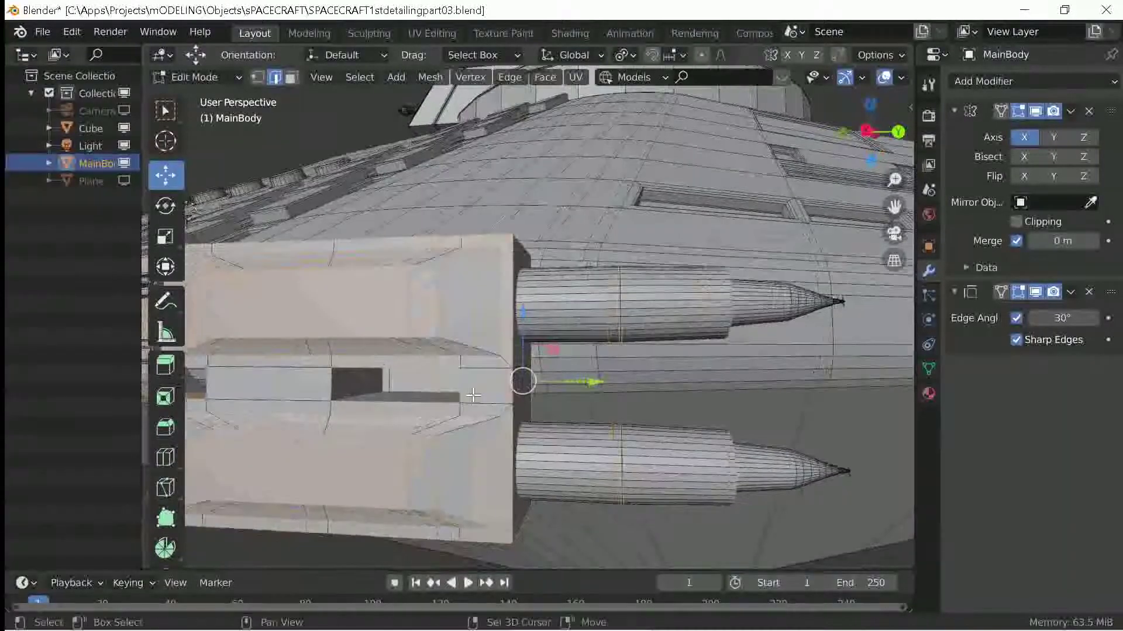
Add the side box's outline loops to the selection and bevel them with the pod rings.
{"action": "left_click", "coordinate": [546, 527], "text": "shift"}
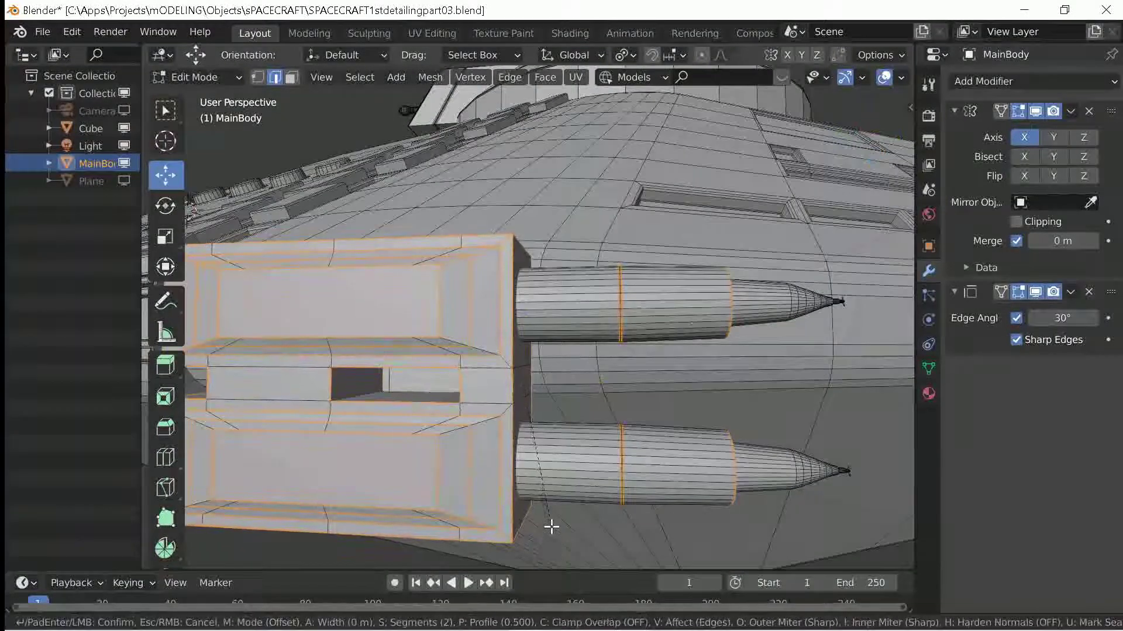
{"action": "key", "text": "ctrl+b"}
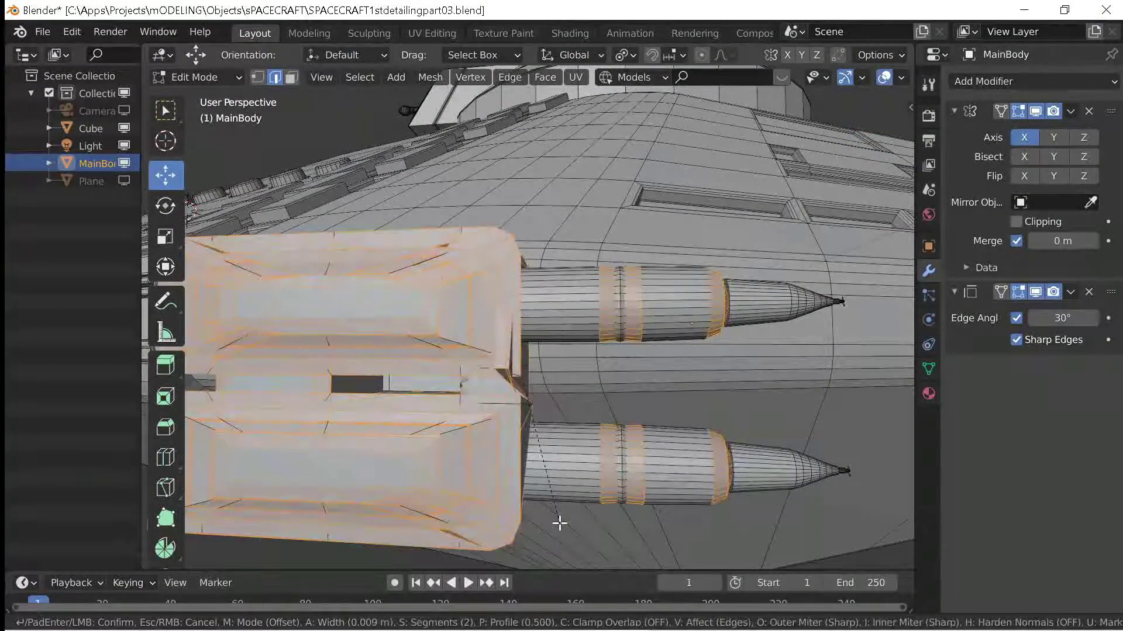
{"action": "left_click", "coordinate": [559, 523]}
{"action": "scroll", "coordinate": [544, 519], "scroll_direction": "up", "scroll_amount": 4}
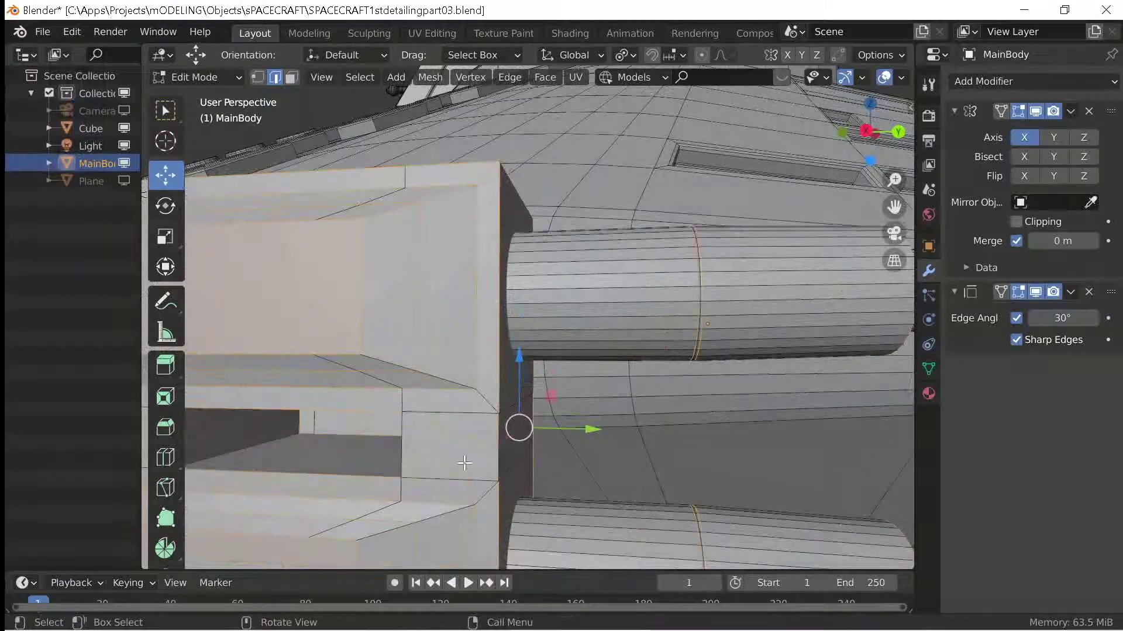
{"action": "scroll", "coordinate": [481, 451], "scroll_direction": "down", "scroll_amount": 3}
{"action": "key", "text": "ctrl+b"}
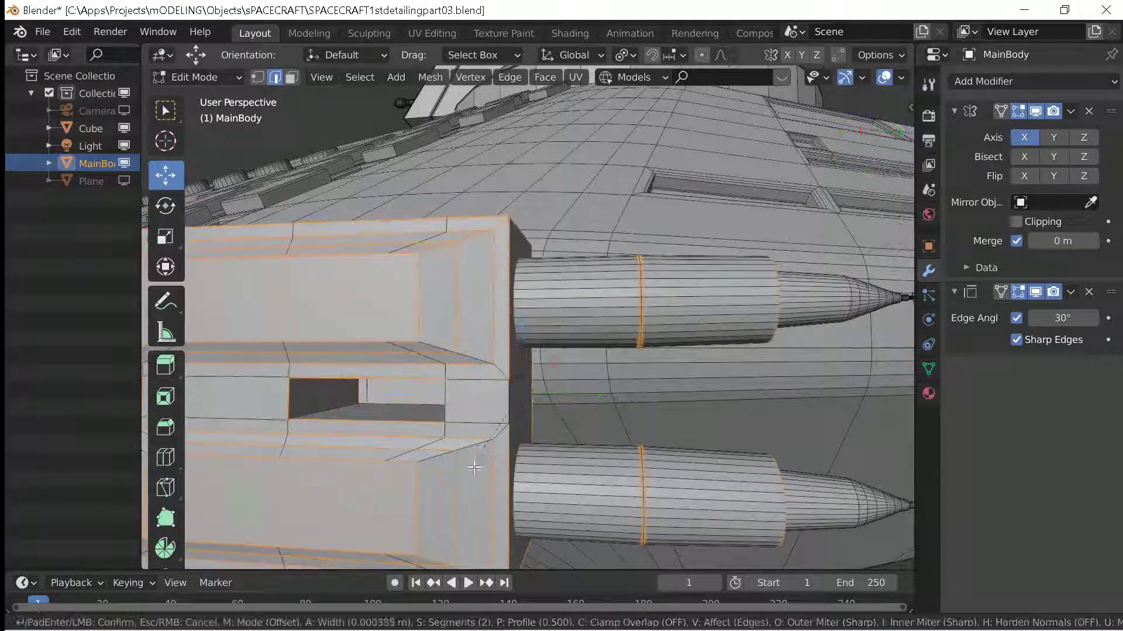
{"action": "left_click", "coordinate": [484, 378]}
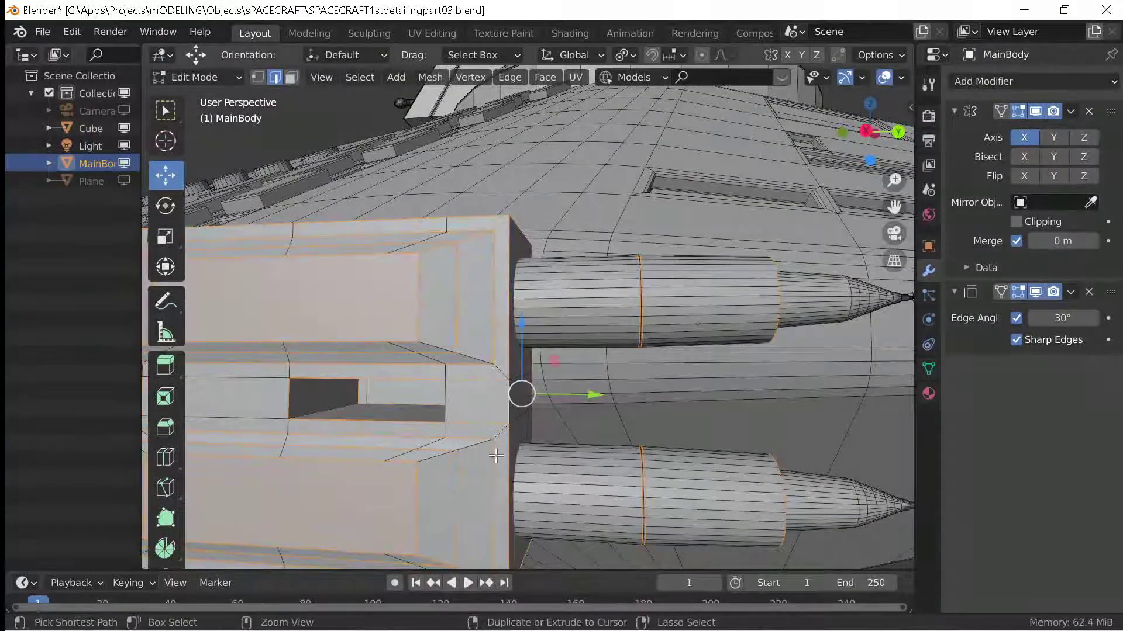
Re-bevel the box corners with a new, wider rounded width.
{"action": "key", "text": "ctrl+b"}
{"action": "left_click", "coordinate": [489, 478]}
{"action": "middle_click_drag", "start_coordinate": [478, 485], "coordinate": [466, 487]}
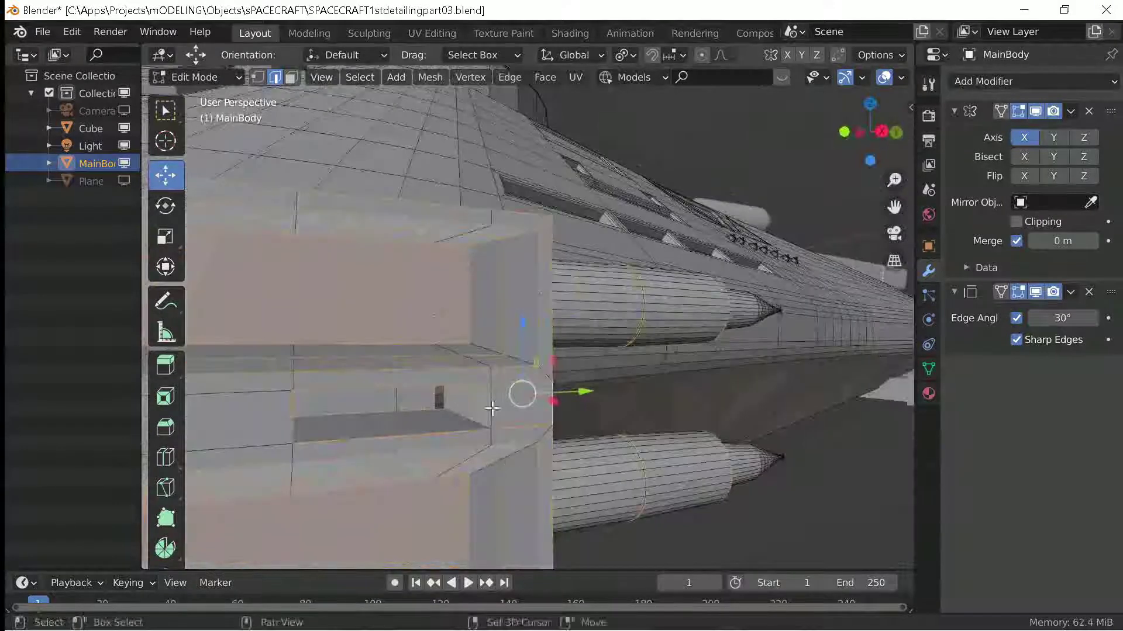
{"action": "key", "text": "ctrl+b"}
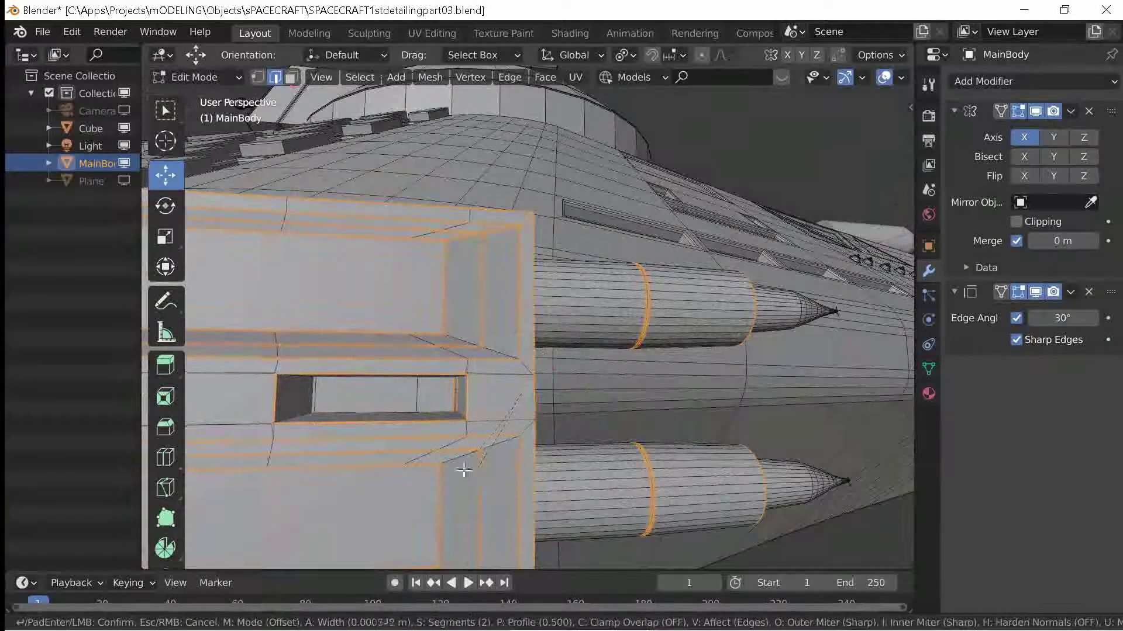
{"action": "left_click", "coordinate": [463, 514]}
{"action": "key", "text": "ctrl+b"}
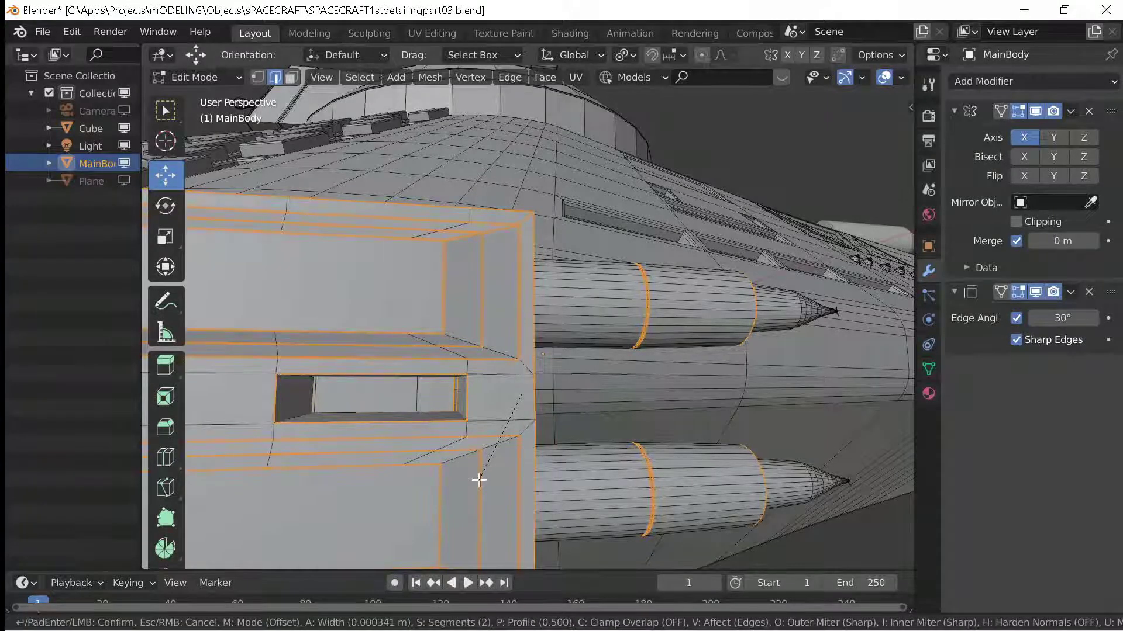
{"action": "left_click", "coordinate": [482, 433]}
Preview the bevels in Object Mode, then bevel the box seams again.
{"action": "key", "text": "Tab"}
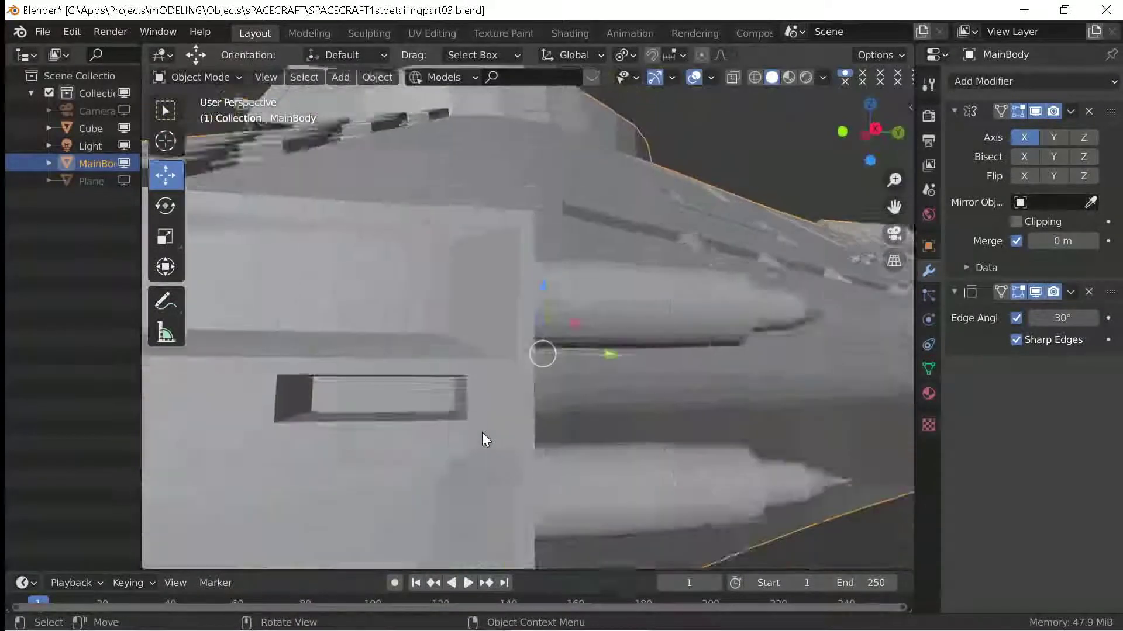
{"action": "key", "text": "Tab"}
{"action": "scroll", "coordinate": [481, 440], "scroll_direction": "up", "scroll_amount": 2}
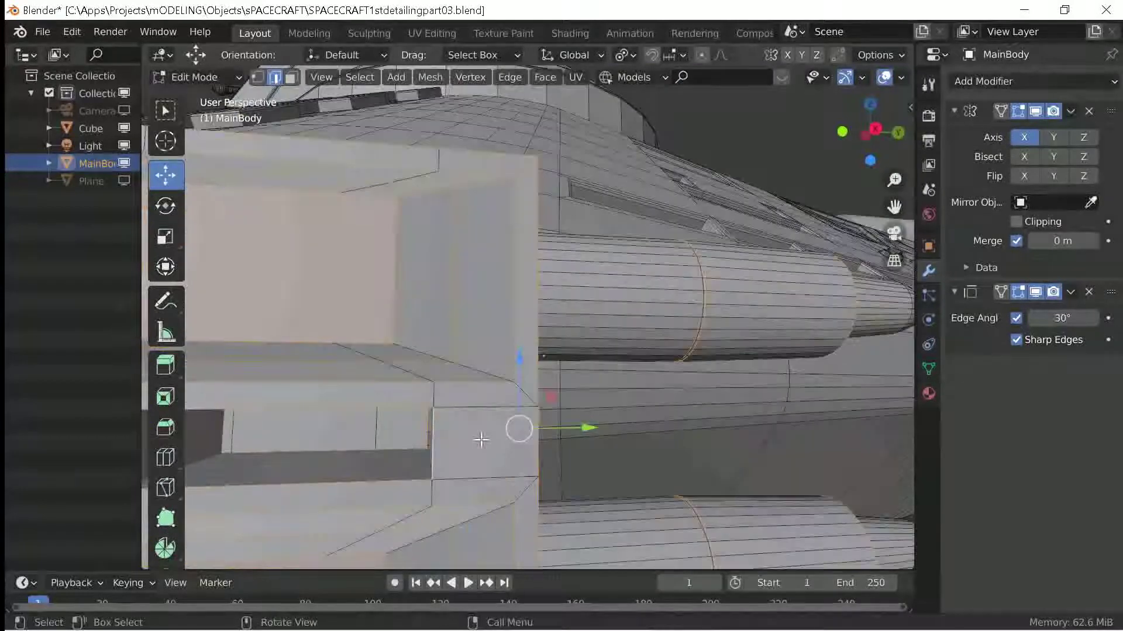
{"action": "key", "text": "ctrl+b"}
{"action": "left_click", "coordinate": [458, 460]}
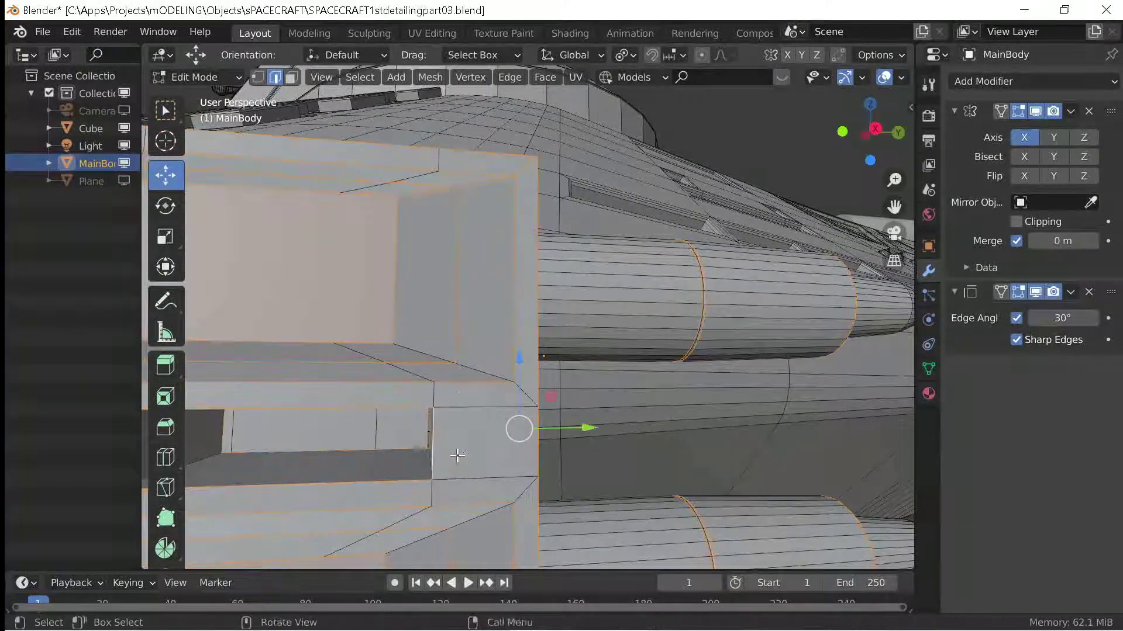
{"action": "key", "text": "ctrl+b"}
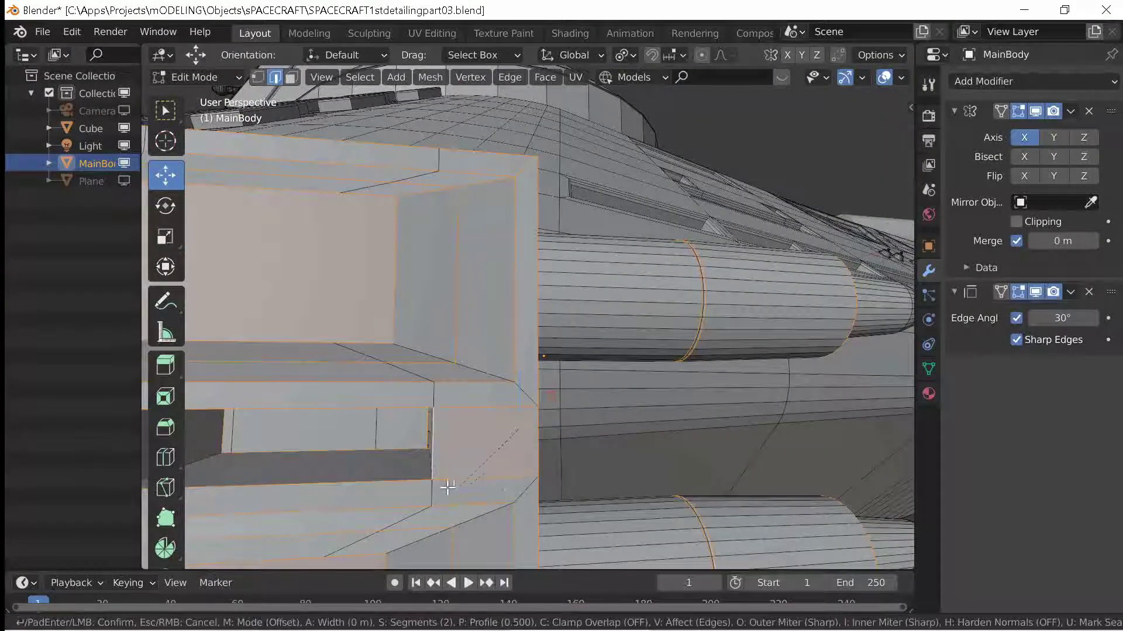
{"action": "left_click", "coordinate": [433, 489]}
{"action": "scroll", "coordinate": [508, 486], "scroll_direction": "up", "scroll_amount": 3}
Bevel the engine block's edges, seen up close beside the pods.
{"action": "mouse_move", "coordinate": [508, 486]}
{"action": "middle_mouse_down"}
{"action": "mouse_move", "coordinate": [518, 504]}
{"action": "mouse_move", "coordinate": [545, 396]}
{"action": "mouse_move", "coordinate": [526, 406]}
{"action": "mouse_move", "coordinate": [641, 445]}
{"action": "mouse_move", "coordinate": [759, 462]}
{"action": "mouse_move", "coordinate": [643, 398]}
{"action": "mouse_move", "coordinate": [686, 444]}
{"action": "mouse_move", "coordinate": [398, 323]}
{"action": "mouse_move", "coordinate": [499, 320]}
{"action": "mouse_move", "coordinate": [828, 351]}
{"action": "mouse_move", "coordinate": [852, 316]}
{"action": "mouse_move", "coordinate": [197, 281]}
{"action": "mouse_move", "coordinate": [704, 318]}
{"action": "mouse_move", "coordinate": [453, 353]}
{"action": "mouse_move", "coordinate": [388, 324]}
{"action": "mouse_move", "coordinate": [183, 304]}
{"action": "mouse_move", "coordinate": [657, 228]}
{"action": "mouse_move", "coordinate": [580, 237]}
{"action": "middle_mouse_up"}
{"action": "scroll", "coordinate": [526, 406], "scroll_direction": "up", "scroll_amount": 3}
{"action": "scroll", "coordinate": [807, 347], "scroll_direction": "up", "scroll_amount": 5}
{"action": "scroll", "coordinate": [339, 279], "scroll_direction": "down", "scroll_amount": 5}
{"action": "scroll", "coordinate": [339, 280], "scroll_direction": "up", "scroll_amount": 5}
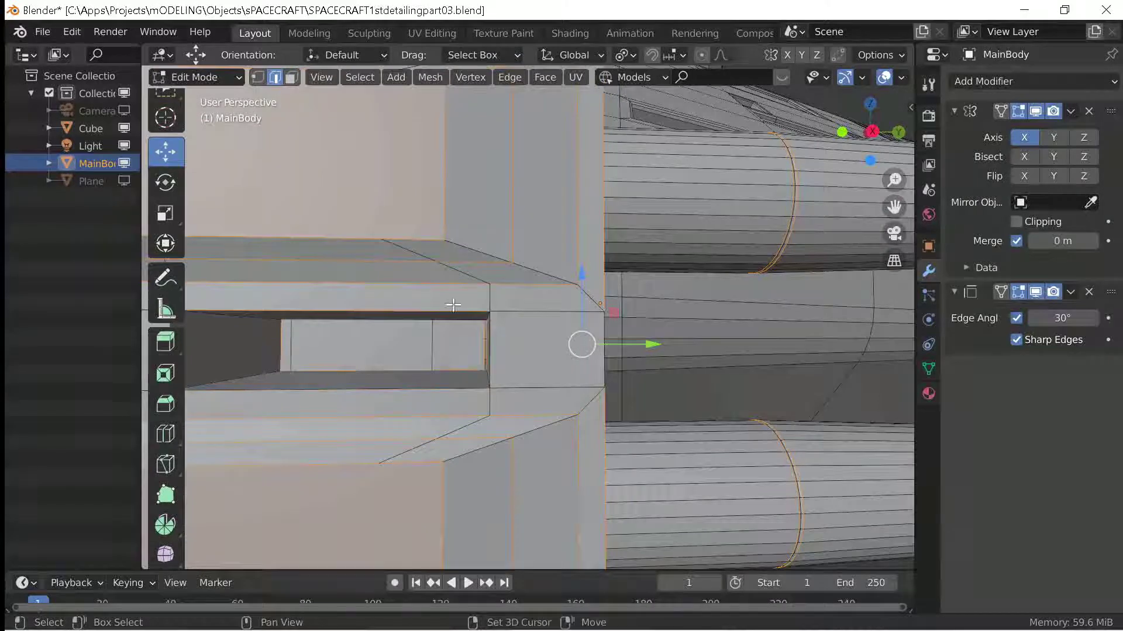
{"action": "left_click", "coordinate": [634, 440]}
{"action": "scroll", "coordinate": [585, 372], "scroll_direction": "down", "scroll_amount": 5}
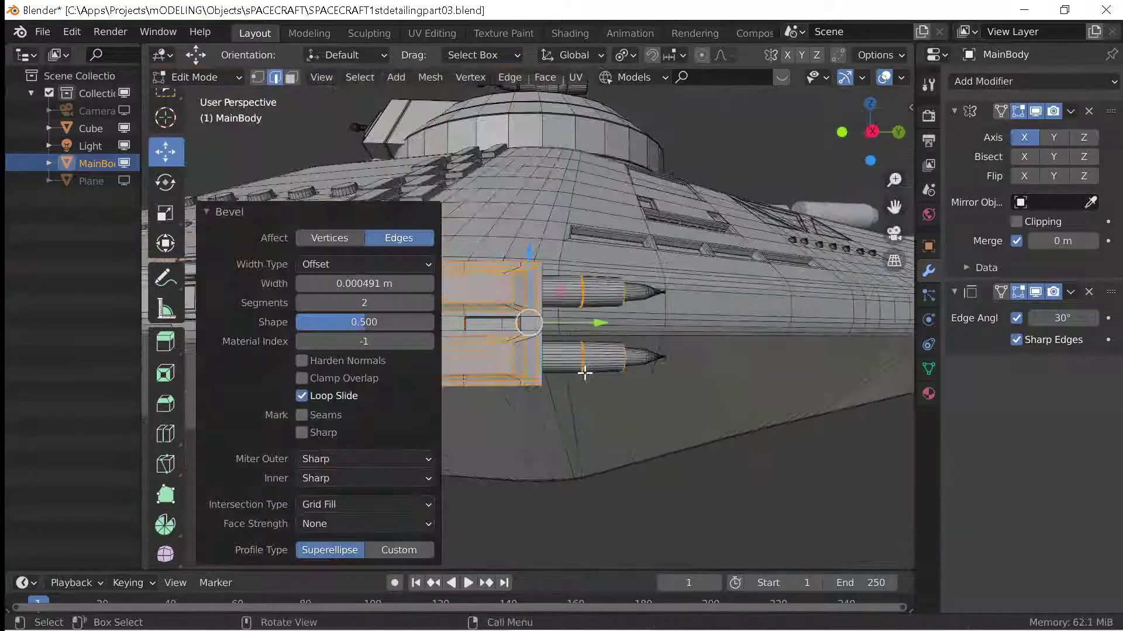
{"action": "scroll", "coordinate": [479, 365], "scroll_direction": "up", "scroll_amount": 3}
{"action": "mouse_move", "coordinate": [409, 366]}
{"action": "middle_mouse_down"}
{"action": "mouse_move", "coordinate": [367, 438]}
{"action": "mouse_move", "coordinate": [487, 427]}
{"action": "mouse_move", "coordinate": [467, 412]}
{"action": "mouse_move", "coordinate": [476, 380]}
{"action": "mouse_move", "coordinate": [737, 446]}
{"action": "mouse_move", "coordinate": [558, 406]}
{"action": "mouse_move", "coordinate": [605, 371]}
{"action": "mouse_move", "coordinate": [475, 419]}
{"action": "middle_mouse_up"}
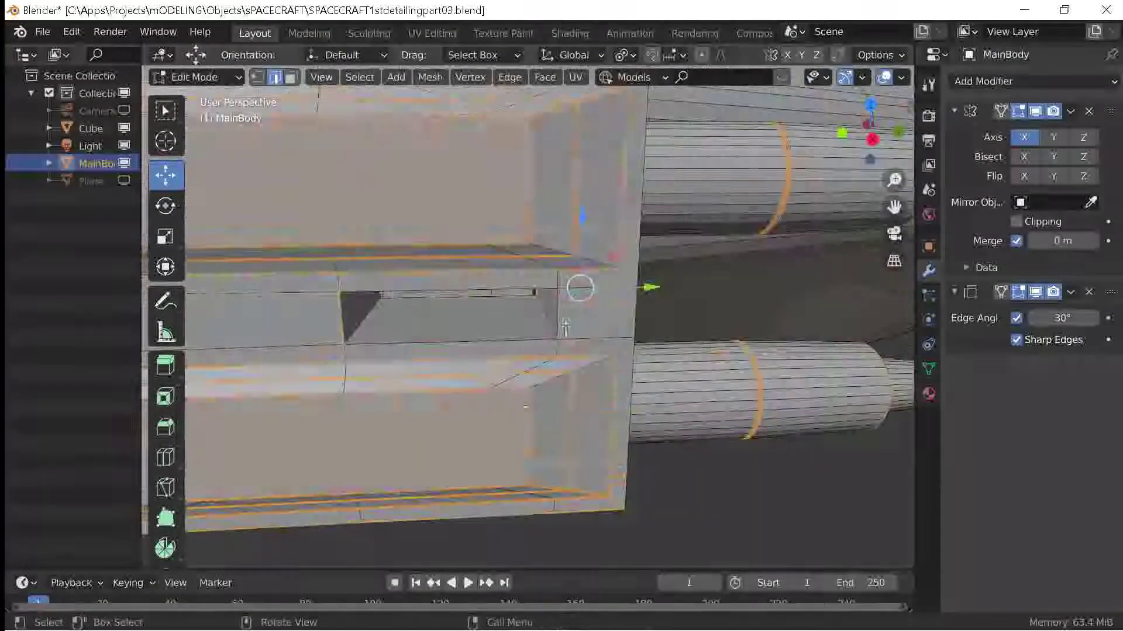
Bevel the selected block edges, adding the lower edge to the selection.
{"action": "key", "text": "ctrl+b"}
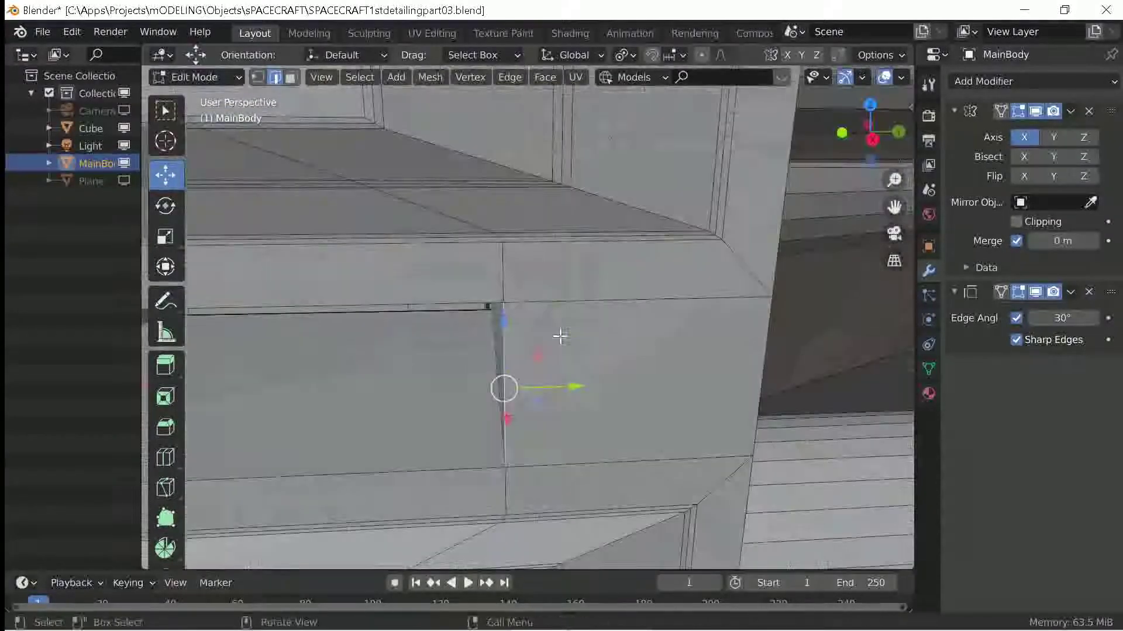
{"action": "key", "text": "g"}
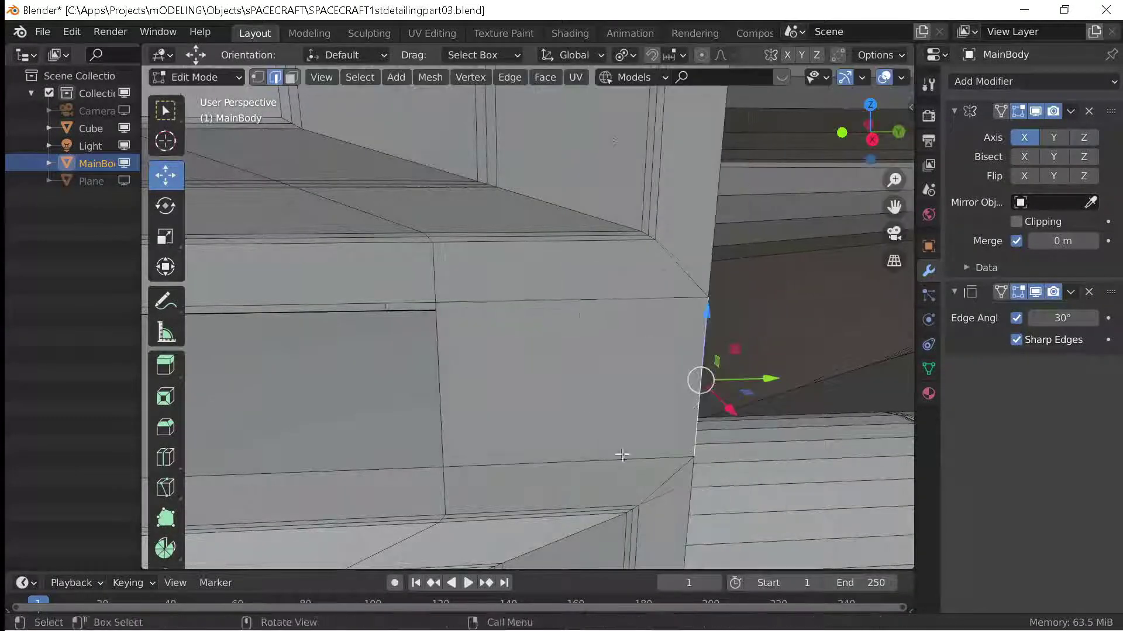
{"action": "left_click", "coordinate": [595, 462], "text": "ctrl"}
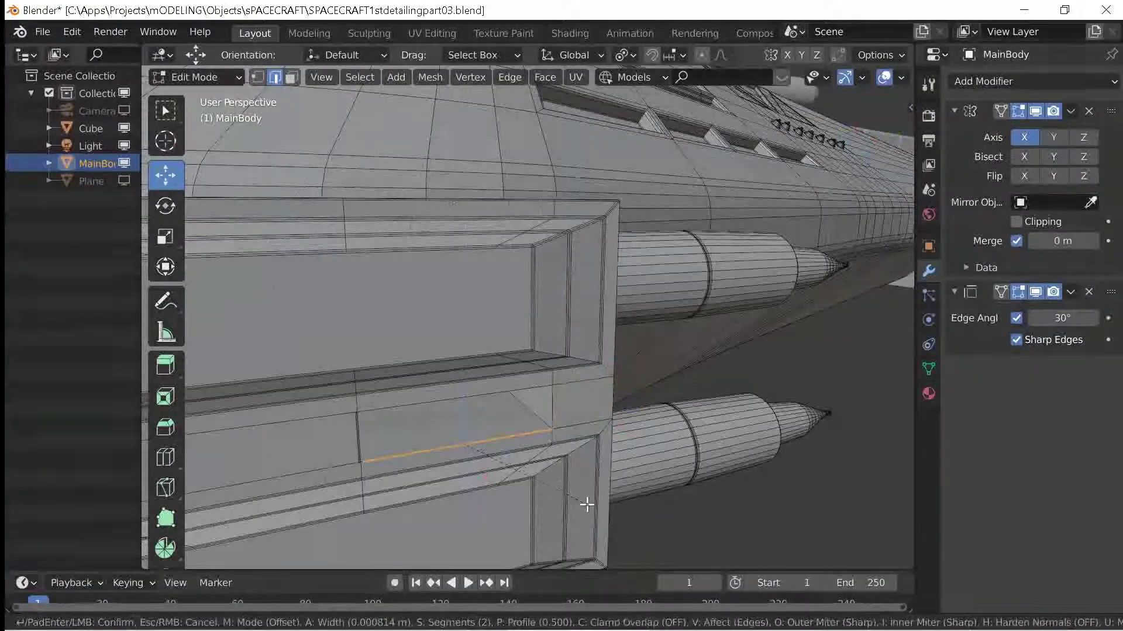
{"action": "left_click", "coordinate": [587, 504]}
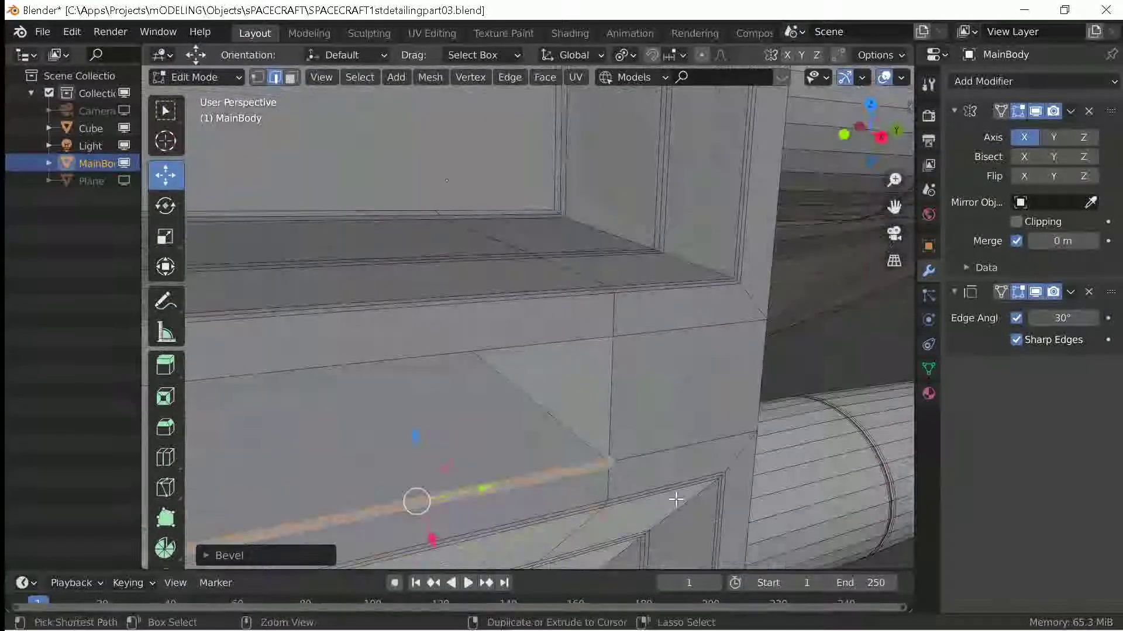
Give the vertical seam edge and frame-corner edge a 2-segment, 0.00125 m bevel.
{"action": "left_click", "coordinate": [615, 385]}
{"action": "key", "text": "ctrl+b"}
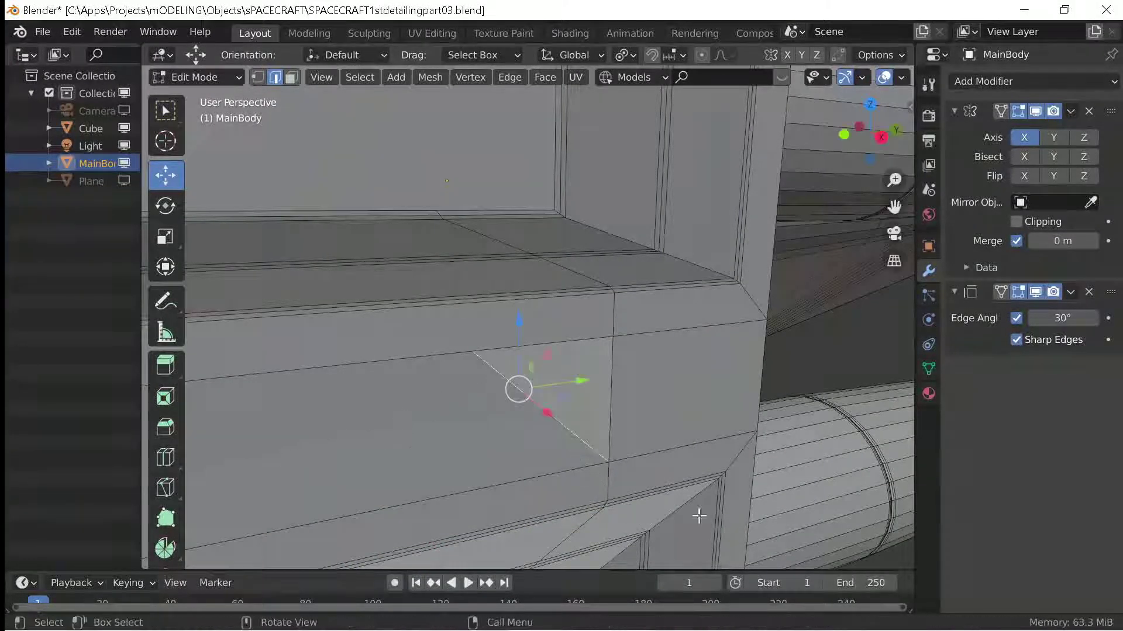
{"action": "scroll", "coordinate": [676, 446], "scroll_direction": "down", "scroll_amount": 5}
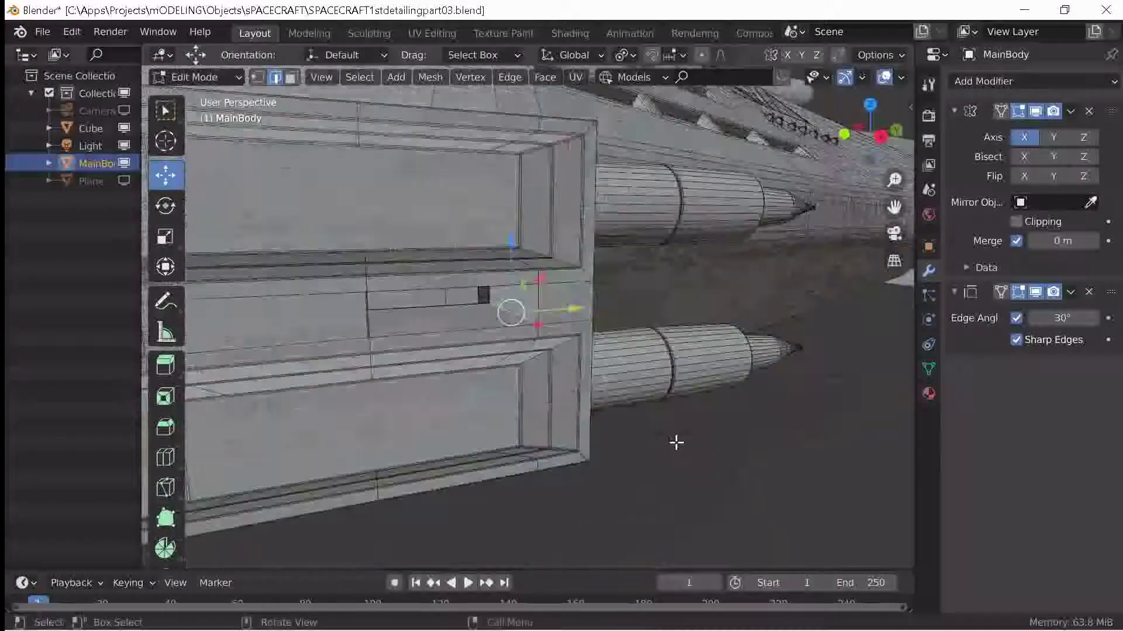
{"action": "scroll", "coordinate": [676, 443], "scroll_direction": "up", "scroll_amount": 3}
{"action": "scroll", "coordinate": [536, 158], "scroll_direction": "up", "scroll_amount": 2}
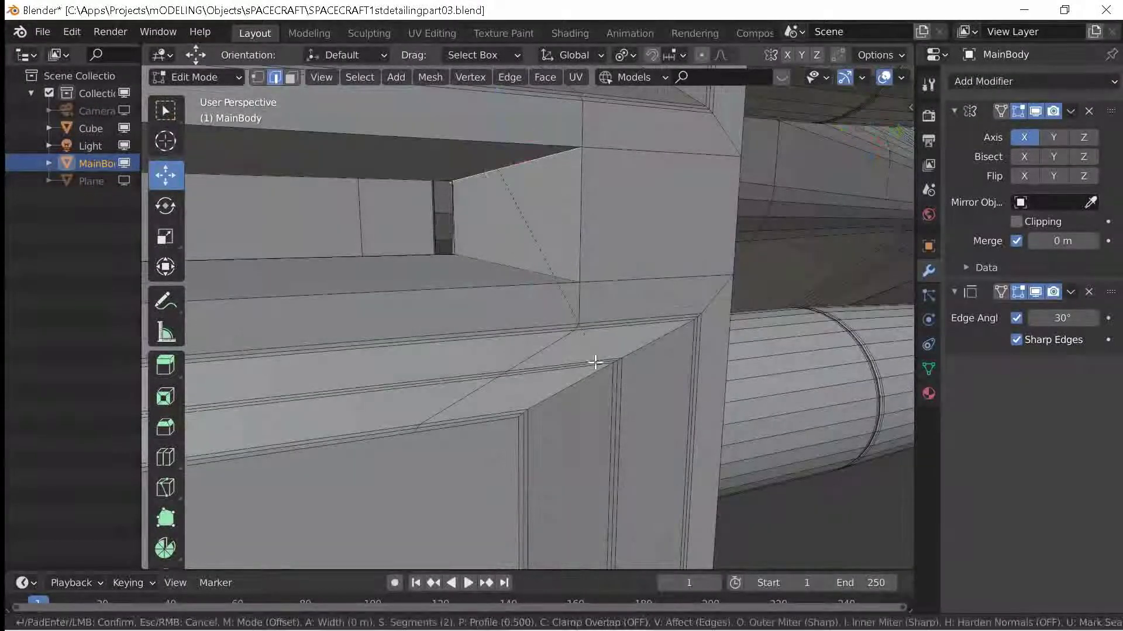
{"action": "left_click", "coordinate": [580, 216]}
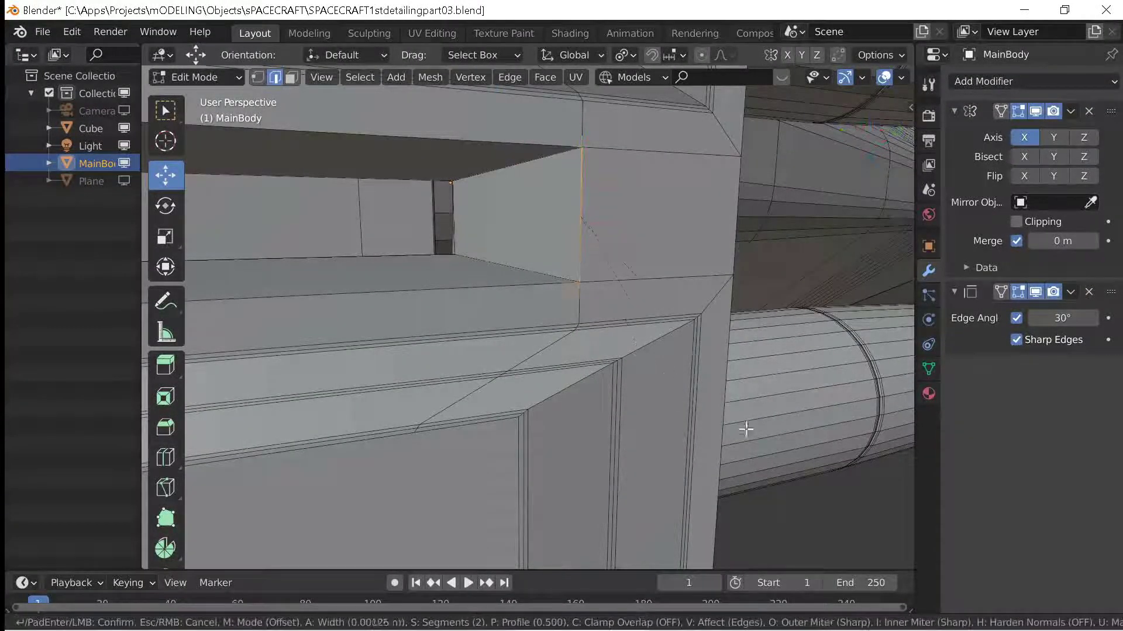
{"action": "left_click", "coordinate": [654, 377]}
Check the bevelled hull in Object Mode and return to Edit Mode.
{"action": "scroll", "coordinate": [649, 374], "scroll_direction": "down", "scroll_amount": 5}
{"action": "key", "text": "Tab"}
{"action": "mouse_move", "coordinate": [644, 371]}
{"action": "middle_mouse_down"}
{"action": "mouse_move", "coordinate": [525, 430]}
{"action": "mouse_move", "coordinate": [610, 390]}
{"action": "middle_mouse_up"}
{"action": "key", "text": "Tab"}
{"action": "scroll", "coordinate": [611, 404], "scroll_direction": "up", "scroll_amount": 5}
Finish the bevel on the block's edge, viewed toward the thruster cylinders.
{"action": "key", "text": "Tab"}
{"action": "scroll", "coordinate": [612, 416], "scroll_direction": "down", "scroll_amount": 5}
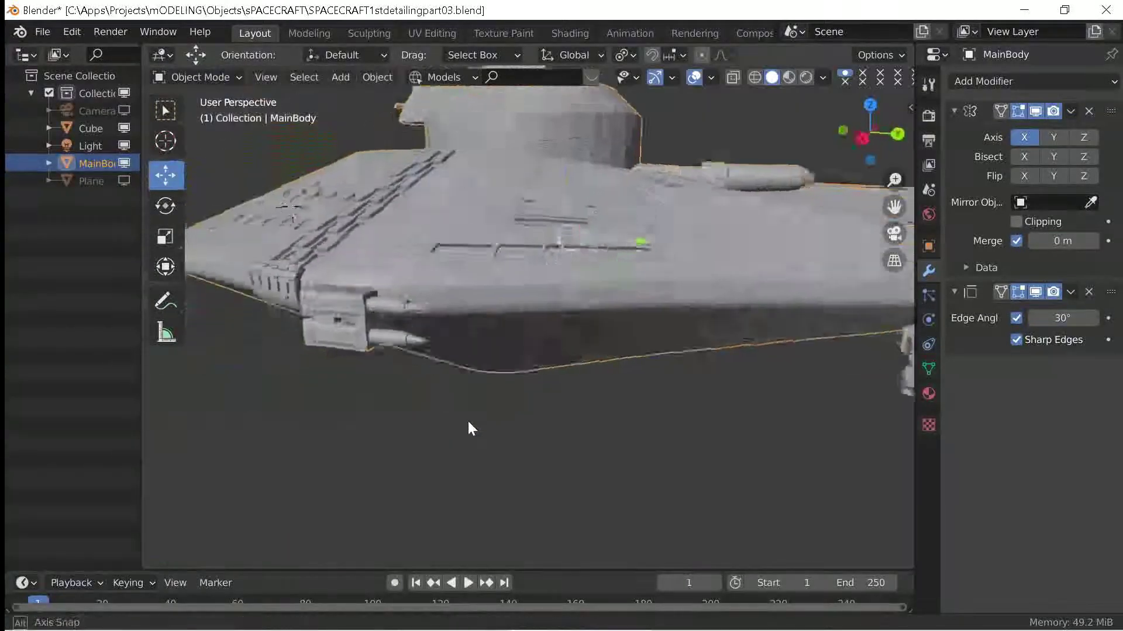
{"action": "key", "text": "Tab"}
{"action": "mouse_move", "coordinate": [467, 424]}
{"action": "middle_mouse_down"}
{"action": "mouse_move", "coordinate": [346, 401]}
{"action": "mouse_move", "coordinate": [359, 345]}
{"action": "middle_mouse_up"}
{"action": "scroll", "coordinate": [409, 351], "scroll_direction": "up", "scroll_amount": 3}
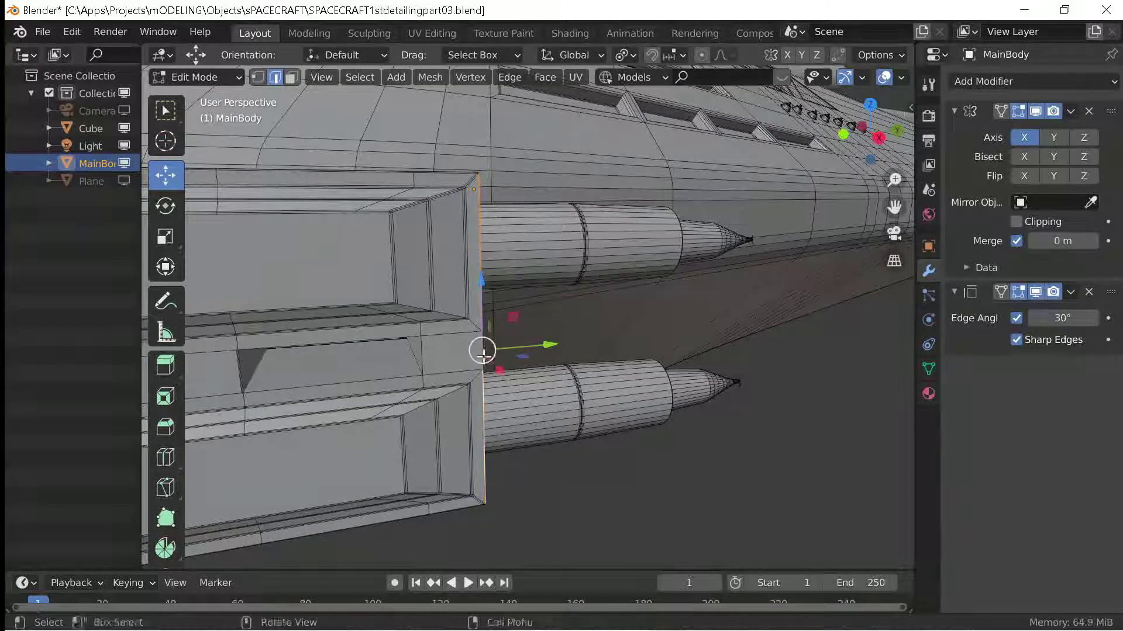
{"action": "left_click", "coordinate": [553, 462]}
Inspect the ship and nozzles in Object Mode, then go back to editing the hull.
{"action": "key", "text": "Tab"}
{"action": "scroll", "coordinate": [577, 486], "scroll_direction": "down", "scroll_amount": 3}
{"action": "mouse_move", "coordinate": [524, 483]}
{"action": "middle_mouse_down"}
{"action": "mouse_move", "coordinate": [556, 476]}
{"action": "mouse_move", "coordinate": [424, 317]}
{"action": "middle_mouse_up"}
{"action": "mouse_move", "coordinate": [538, 372]}
{"action": "middle_mouse_down"}
{"action": "mouse_move", "coordinate": [530, 415]}
{"action": "mouse_move", "coordinate": [444, 295]}
{"action": "mouse_move", "coordinate": [426, 339]}
{"action": "middle_mouse_up"}
{"action": "key", "text": "Tab"}
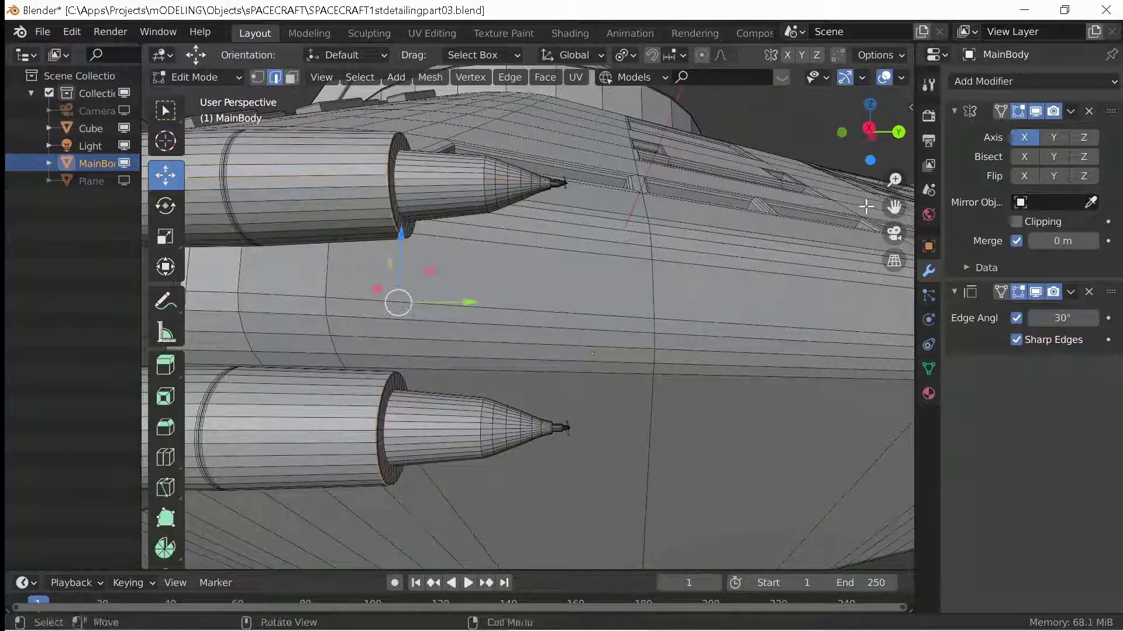
{"action": "scroll", "coordinate": [296, 446], "scroll_direction": "up", "scroll_amount": 2}
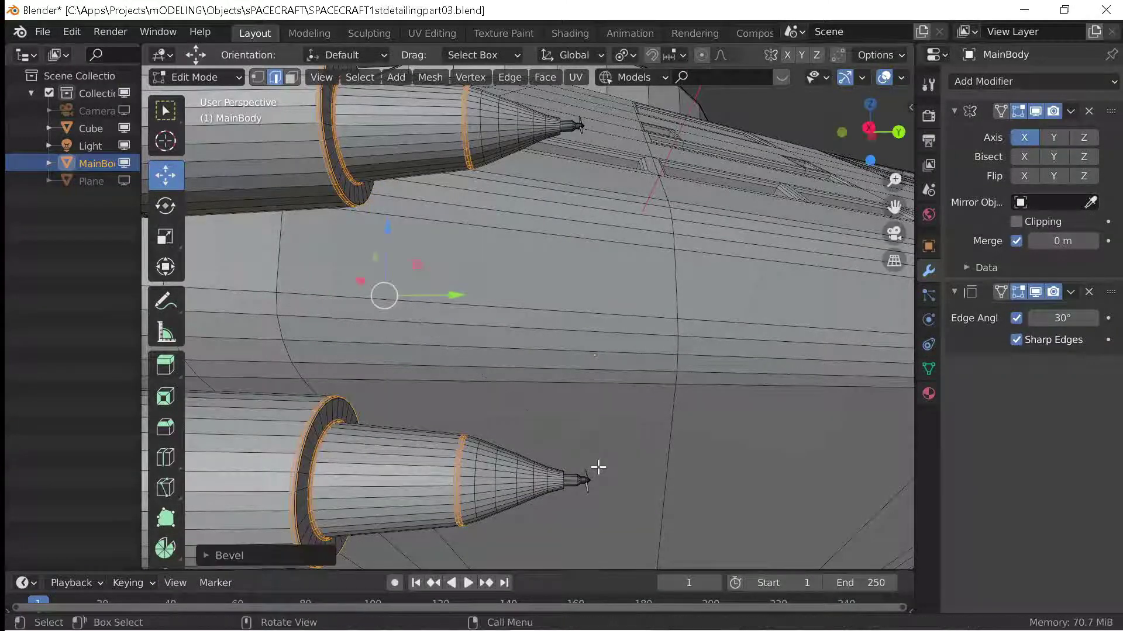
{"action": "key", "text": "Tab"}
{"action": "scroll", "coordinate": [585, 462], "scroll_direction": "down", "scroll_amount": 5}
{"action": "scroll", "coordinate": [520, 424], "scroll_direction": "up", "scroll_amount": 4}
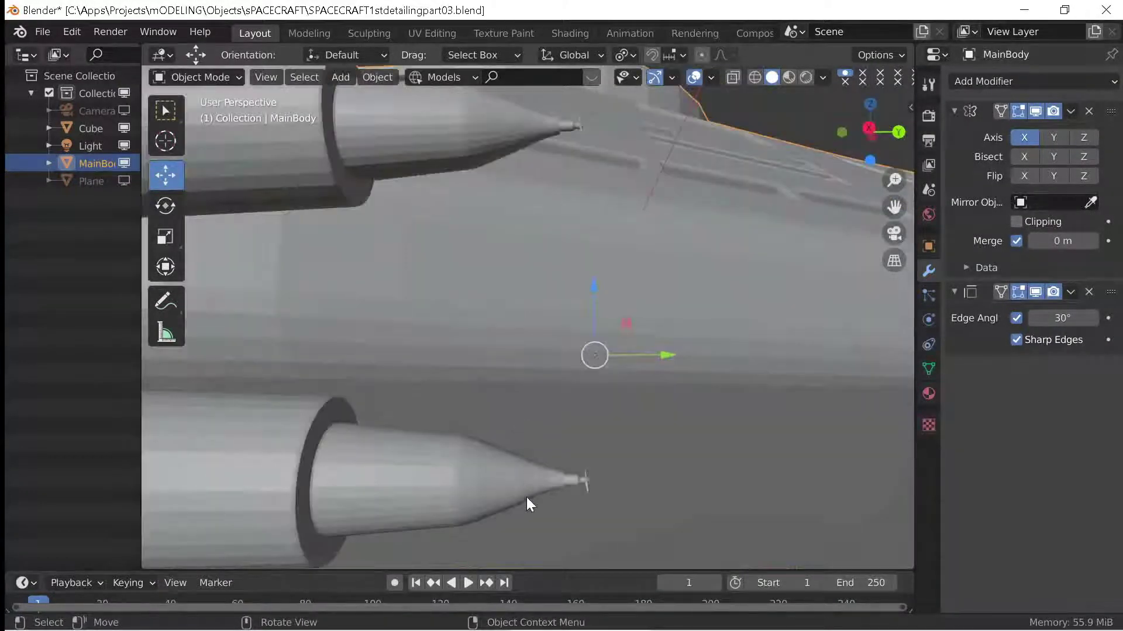
{"action": "key", "text": "Tab"}
{"action": "scroll", "coordinate": [527, 501], "scroll_direction": "up", "scroll_amount": 3}
Select the edge loop at the lower nozzle's narrow tip, framing both nozzles.
{"action": "middle_click_drag", "start_coordinate": [900, 327], "coordinate": [919, 196], "text": "shift"}
{"action": "scroll", "coordinate": [829, 250], "scroll_direction": "up", "scroll_amount": 4}
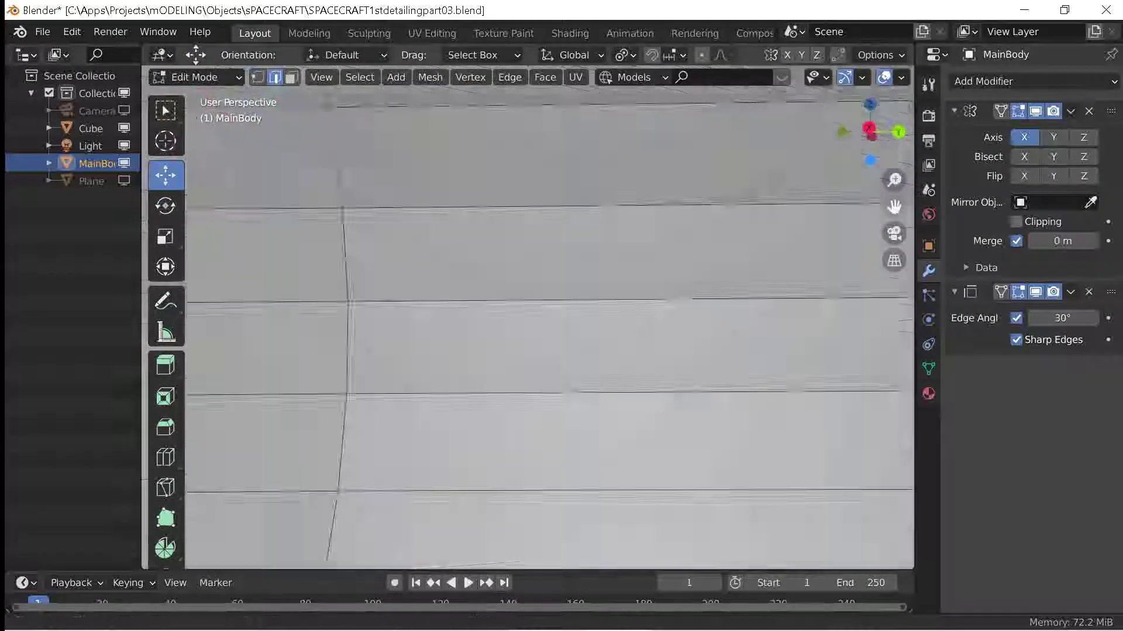
{"action": "scroll", "coordinate": [829, 251], "scroll_direction": "down", "scroll_amount": 5}
{"action": "scroll", "coordinate": [548, 327], "scroll_direction": "up", "scroll_amount": 1}
{"action": "left_click", "coordinate": [549, 329], "text": "alt"}
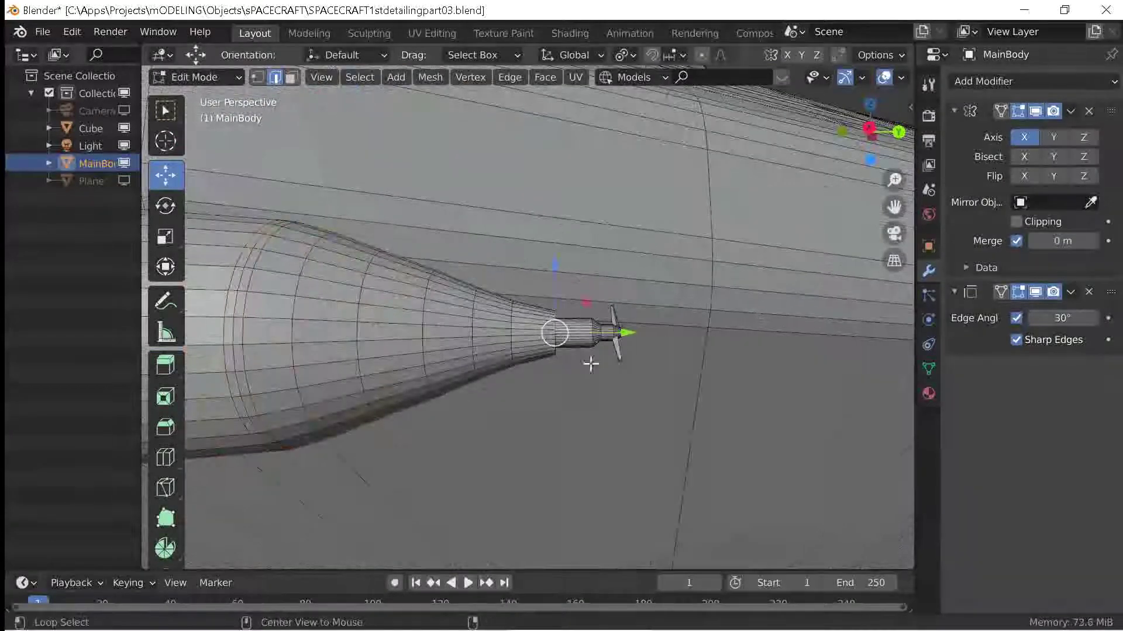
{"action": "scroll", "coordinate": [572, 316], "scroll_direction": "down", "scroll_amount": 4}
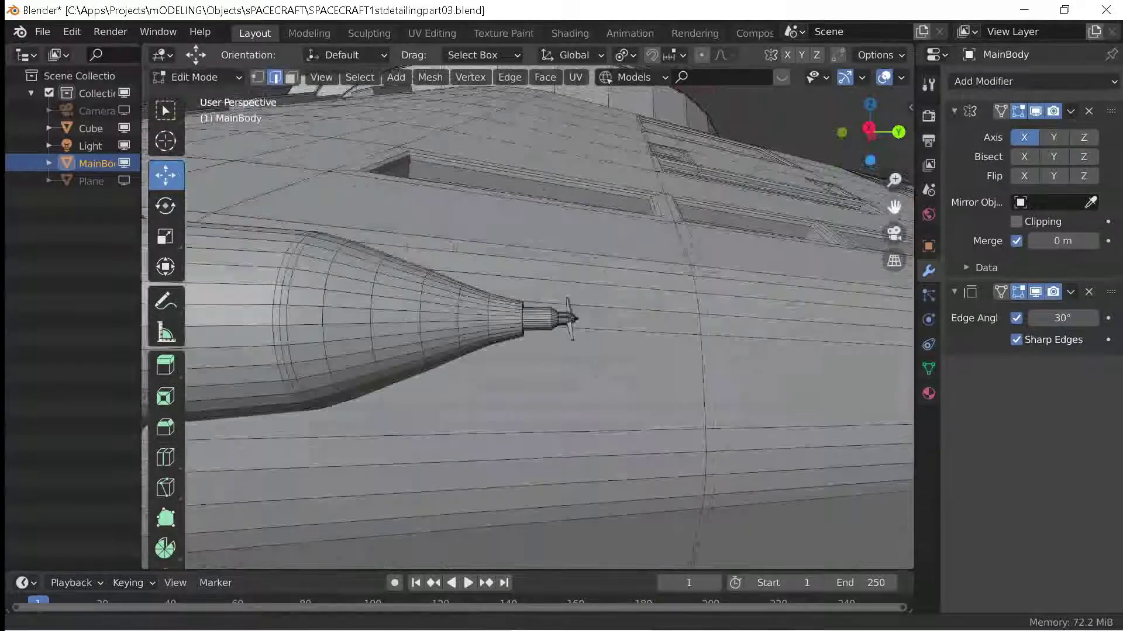
{"action": "scroll", "coordinate": [567, 318], "scroll_direction": "up", "scroll_amount": 4}
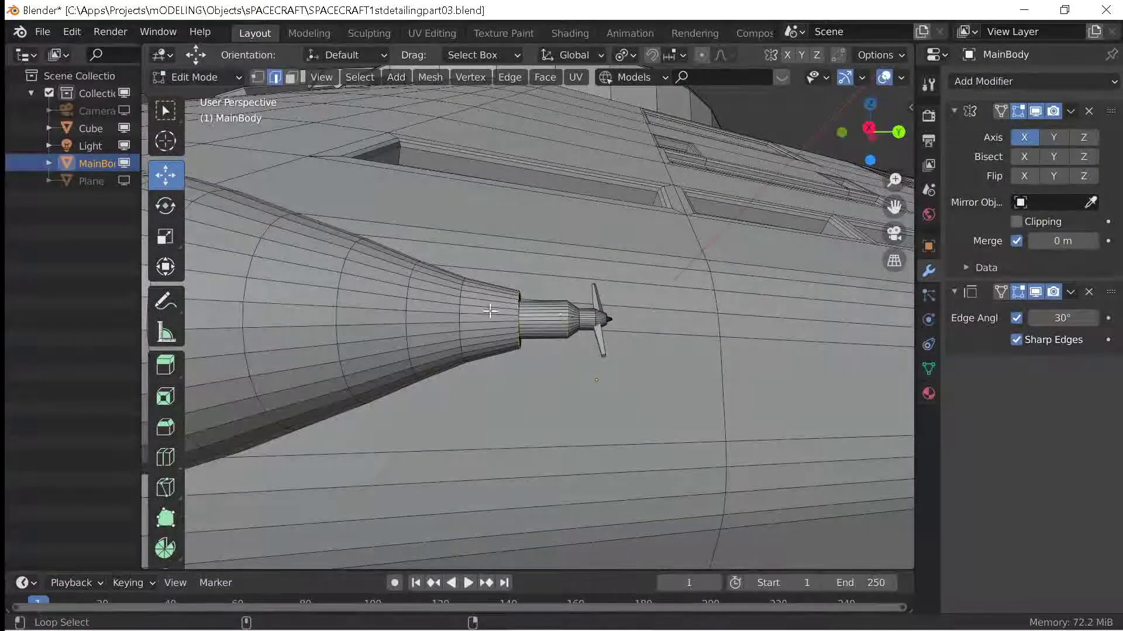
{"action": "scroll", "coordinate": [579, 319], "scroll_direction": "up", "scroll_amount": 2}
{"action": "mouse_move", "coordinate": [579, 319]}
{"action": "middle_mouse_down", "text": "shift"}
{"action": "mouse_move", "coordinate": [641, 404]}
{"action": "mouse_move", "coordinate": [603, 201]}
{"action": "mouse_move", "coordinate": [612, 277]}
{"action": "middle_mouse_up", "text": "shift"}
{"action": "scroll", "coordinate": [641, 403], "scroll_direction": "up", "scroll_amount": 3}
{"action": "scroll", "coordinate": [641, 403], "scroll_direction": "down", "scroll_amount": 3}
{"action": "scroll", "coordinate": [612, 277], "scroll_direction": "up", "scroll_amount": 3}
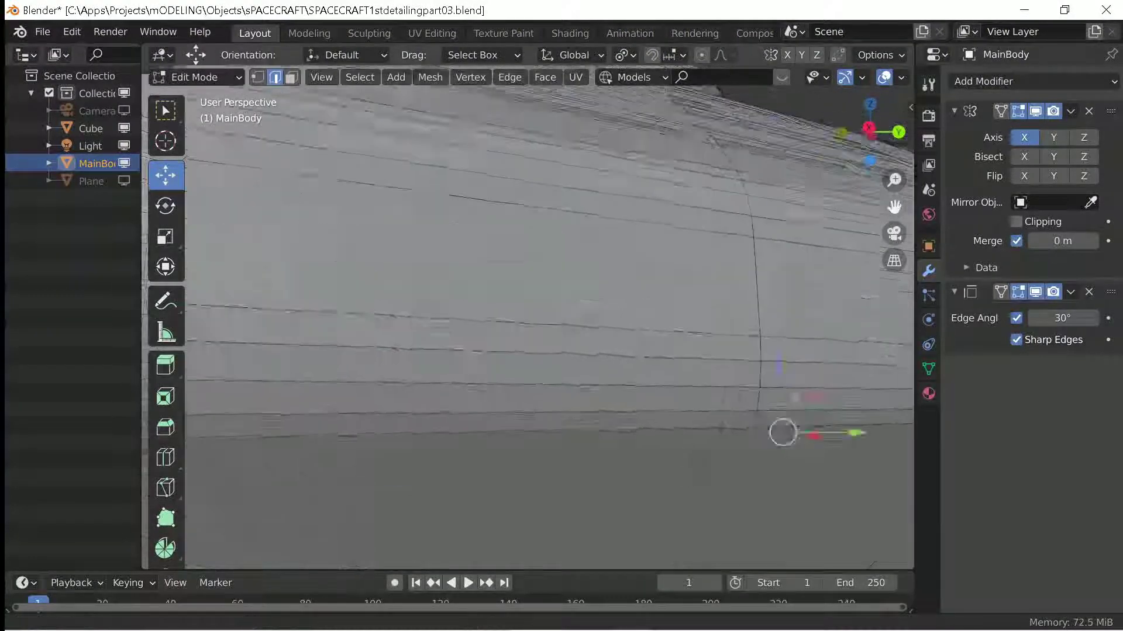
{"action": "scroll", "coordinate": [631, 374], "scroll_direction": "down", "scroll_amount": 3}
{"action": "middle_click_drag", "start_coordinate": [632, 374], "coordinate": [711, 416], "text": "shift"}
{"action": "scroll", "coordinate": [700, 451], "scroll_direction": "down", "scroll_amount": 3}
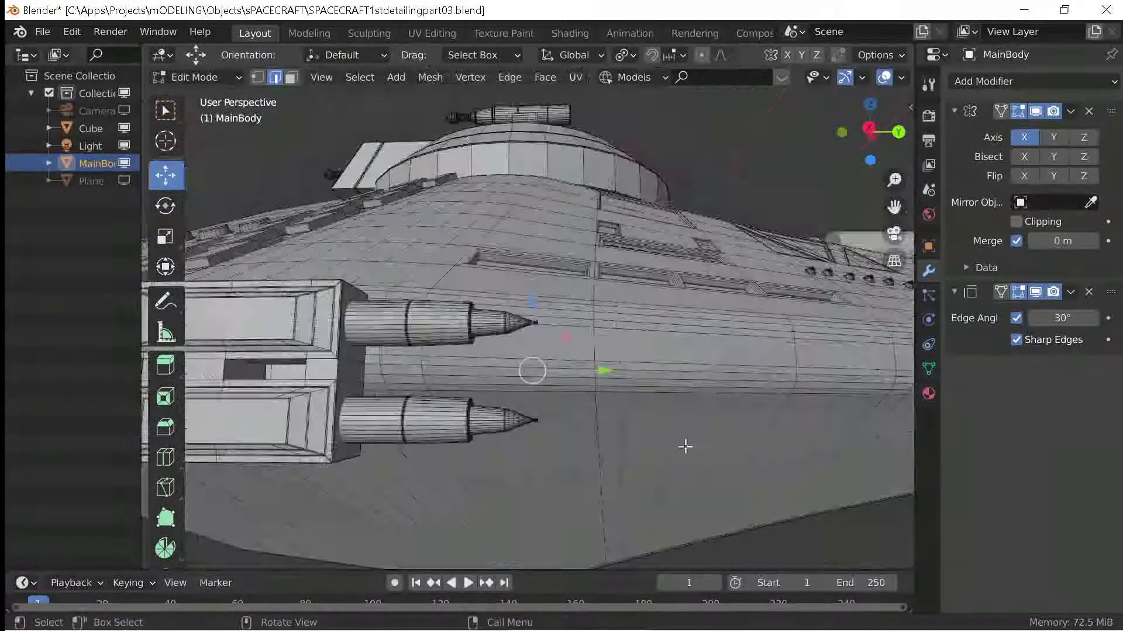
{"action": "scroll", "coordinate": [685, 446], "scroll_direction": "up", "scroll_amount": 3}
{"action": "mouse_move", "coordinate": [500, 359]}
{"action": "middle_mouse_down", "text": "shift"}
{"action": "mouse_move", "coordinate": [764, 369]}
{"action": "mouse_move", "coordinate": [589, 268]}
{"action": "mouse_move", "coordinate": [596, 376]}
{"action": "mouse_move", "coordinate": [648, 244]}
{"action": "middle_mouse_up", "text": "shift"}
Give the nozzle-tip loops a 2-segment bevel and view the ship from above in Object Mode.
{"action": "key", "text": "ctrl+b"}
{"action": "left_click", "coordinate": [778, 375]}
{"action": "scroll", "coordinate": [588, 268], "scroll_direction": "up", "scroll_amount": 3}
{"action": "scroll", "coordinate": [648, 245], "scroll_direction": "down", "scroll_amount": 3}
{"action": "middle_click_drag", "start_coordinate": [535, 328], "coordinate": [572, 370]}
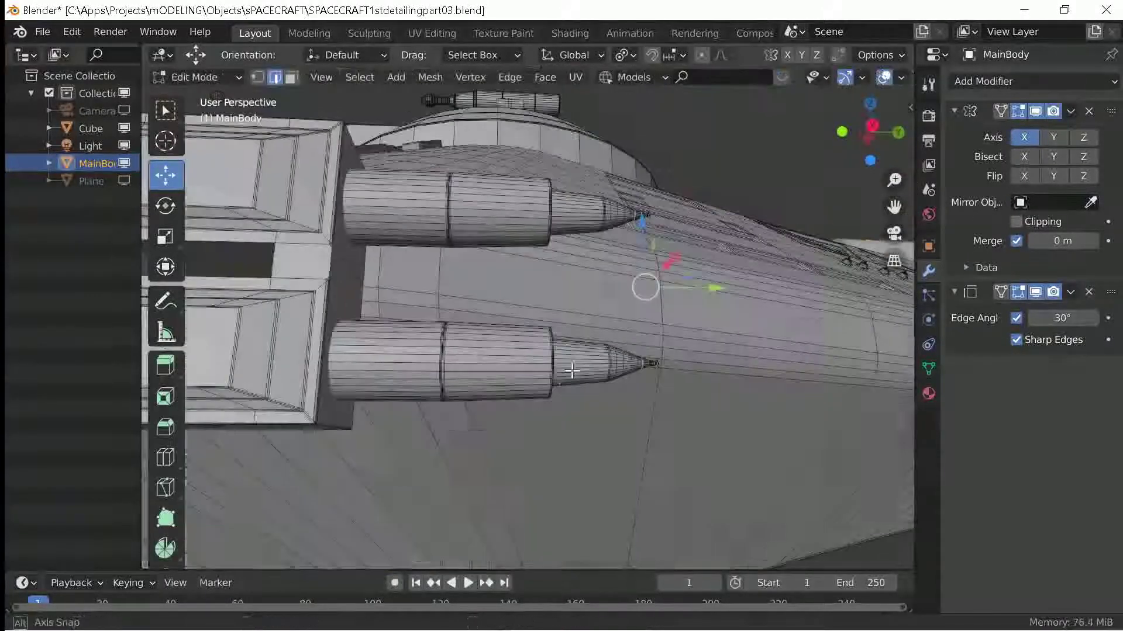
{"action": "key", "text": "Tab"}
{"action": "scroll", "coordinate": [572, 370], "scroll_direction": "down", "scroll_amount": 3}
{"action": "mouse_move", "coordinate": [507, 282]}
{"action": "middle_mouse_down"}
{"action": "mouse_move", "coordinate": [486, 306]}
{"action": "mouse_move", "coordinate": [553, 411]}
{"action": "middle_mouse_up"}
{"action": "scroll", "coordinate": [676, 402], "scroll_direction": "down", "scroll_amount": 2}
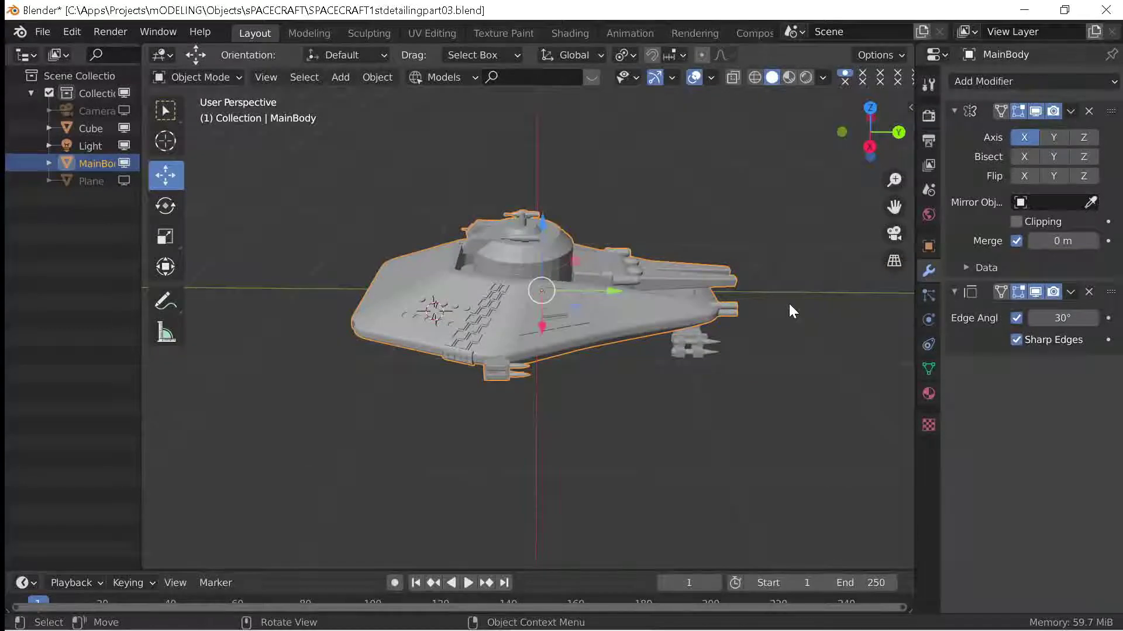
{"action": "scroll", "coordinate": [788, 304], "scroll_direction": "up", "scroll_amount": 5}
{"action": "middle_click_drag", "start_coordinate": [788, 303], "coordinate": [521, 486]}
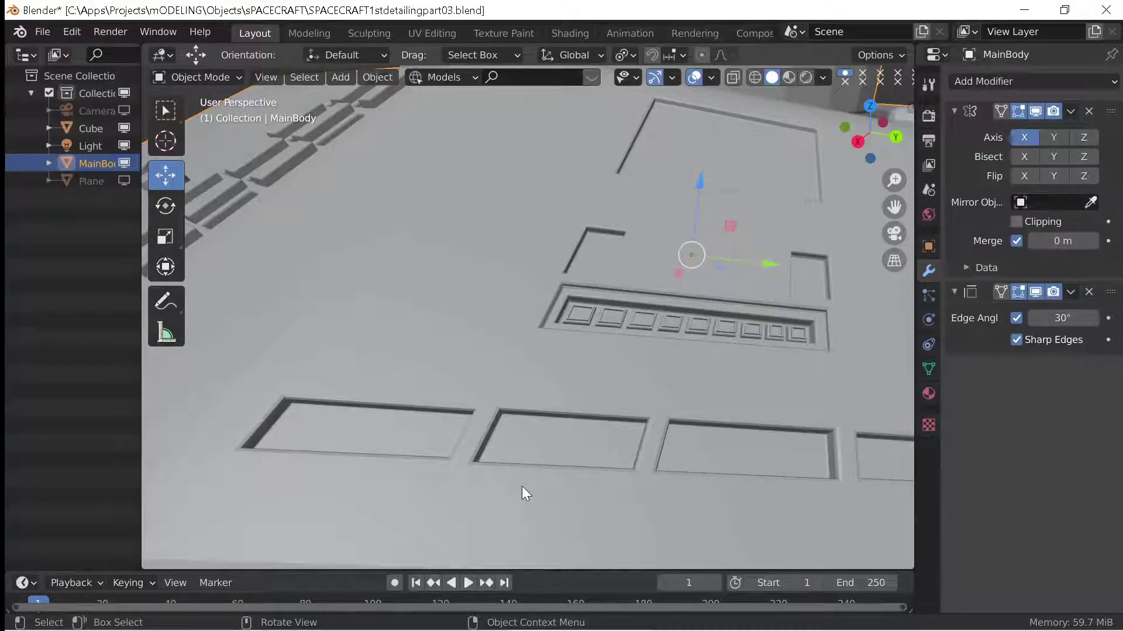
{"action": "middle_click_drag", "start_coordinate": [521, 486], "coordinate": [502, 379]}
{"action": "scroll", "coordinate": [501, 379], "scroll_direction": "down", "scroll_amount": 4}
{"action": "scroll", "coordinate": [426, 401], "scroll_direction": "up", "scroll_amount": 4}
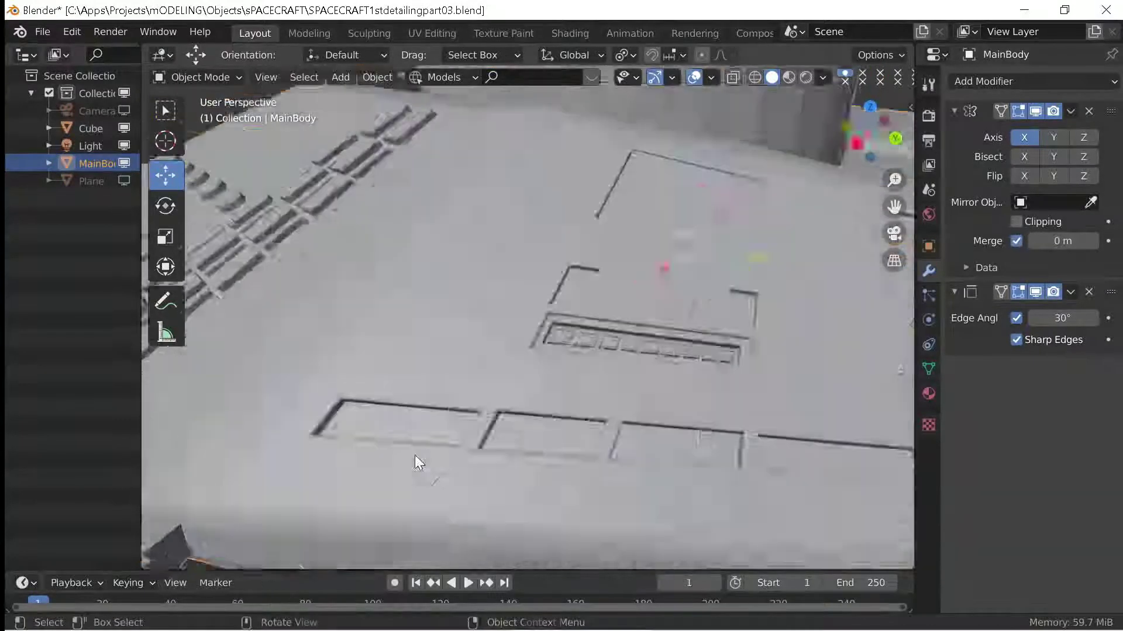
{"action": "scroll", "coordinate": [415, 462], "scroll_direction": "down", "scroll_amount": 4}
{"action": "mouse_move", "coordinate": [413, 467]}
{"action": "middle_mouse_down"}
{"action": "mouse_move", "coordinate": [561, 502]}
{"action": "mouse_move", "coordinate": [623, 479]}
{"action": "mouse_move", "coordinate": [626, 417]}
{"action": "mouse_move", "coordinate": [543, 411]}
{"action": "mouse_move", "coordinate": [645, 416]}
{"action": "mouse_move", "coordinate": [319, 407]}
{"action": "mouse_move", "coordinate": [471, 364]}
{"action": "mouse_move", "coordinate": [408, 403]}
{"action": "mouse_move", "coordinate": [528, 445]}
{"action": "mouse_move", "coordinate": [413, 456]}
{"action": "middle_mouse_up"}
{"action": "scroll", "coordinate": [624, 500], "scroll_direction": "up", "scroll_amount": 2}
{"action": "scroll", "coordinate": [624, 500], "scroll_direction": "up", "scroll_amount": 4}
{"action": "scroll", "coordinate": [606, 447], "scroll_direction": "down", "scroll_amount": 4}
{"action": "scroll", "coordinate": [409, 403], "scroll_direction": "down", "scroll_amount": 3}
{"action": "scroll", "coordinate": [413, 457], "scroll_direction": "up", "scroll_amount": 4}
{"action": "mouse_move", "coordinate": [447, 384]}
{"action": "middle_mouse_down"}
{"action": "mouse_move", "coordinate": [467, 432]}
{"action": "mouse_move", "coordinate": [569, 429]}
{"action": "middle_mouse_up"}
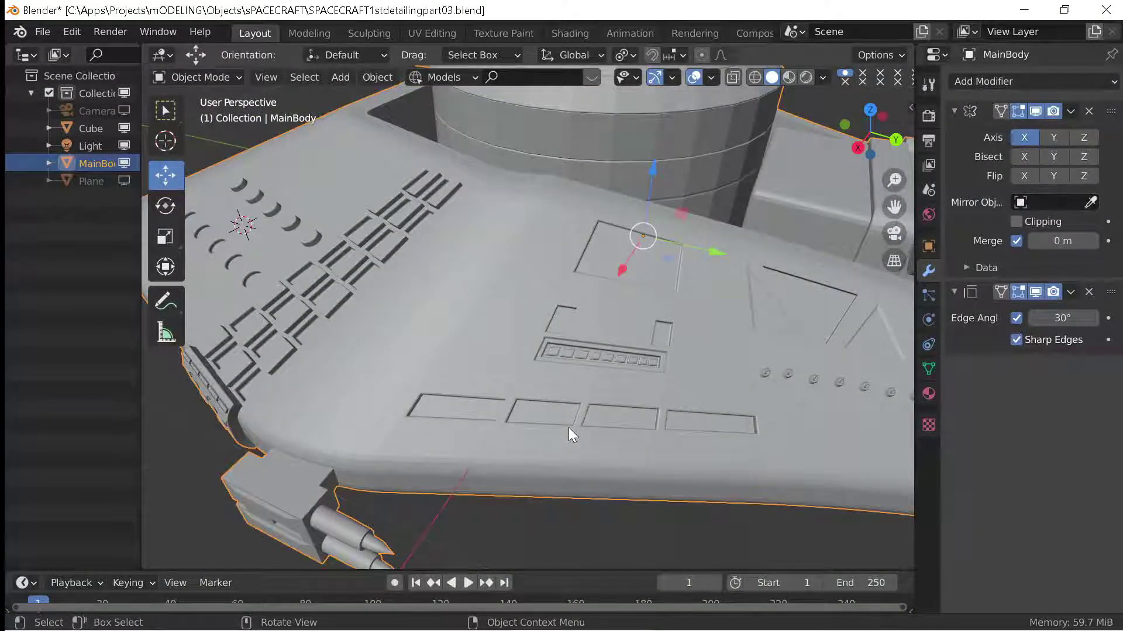
{"action": "middle_click_drag", "start_coordinate": [569, 429], "coordinate": [478, 317]}
In Edit Mode, knife-cut a narrow strip between the two small panels below the large panel.
{"action": "key", "text": "Tab"}
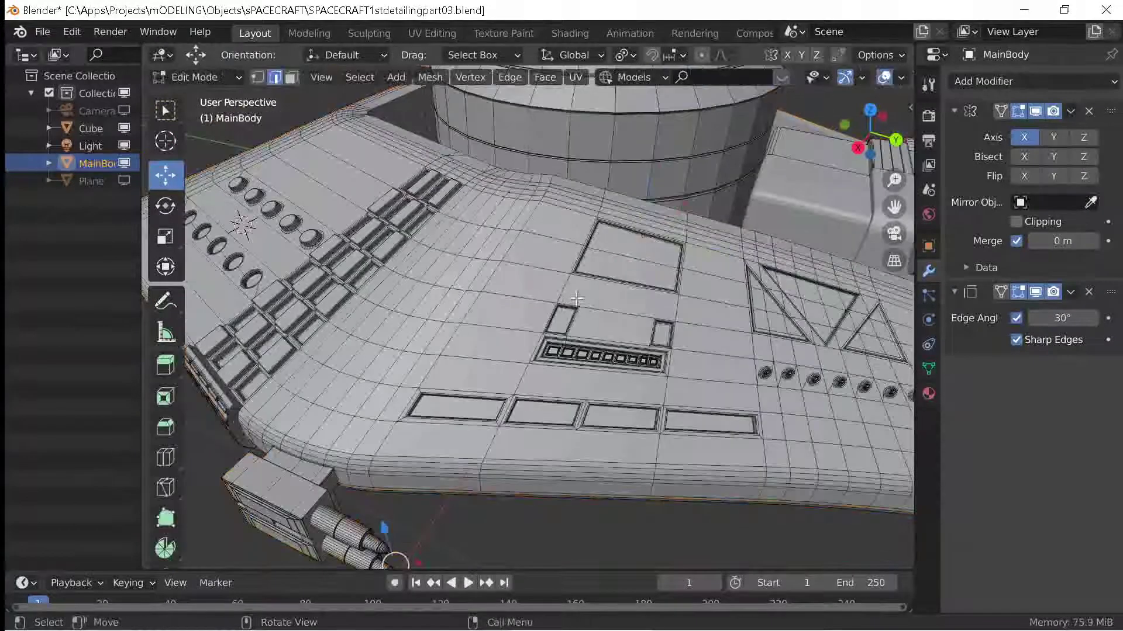
{"action": "scroll", "coordinate": [514, 397], "scroll_direction": "up", "scroll_amount": 5}
{"action": "scroll", "coordinate": [514, 397], "scroll_direction": "up", "scroll_amount": 3}
{"action": "scroll", "coordinate": [514, 397], "scroll_direction": "up", "scroll_amount": 3}
{"action": "key", "text": "Tab"}
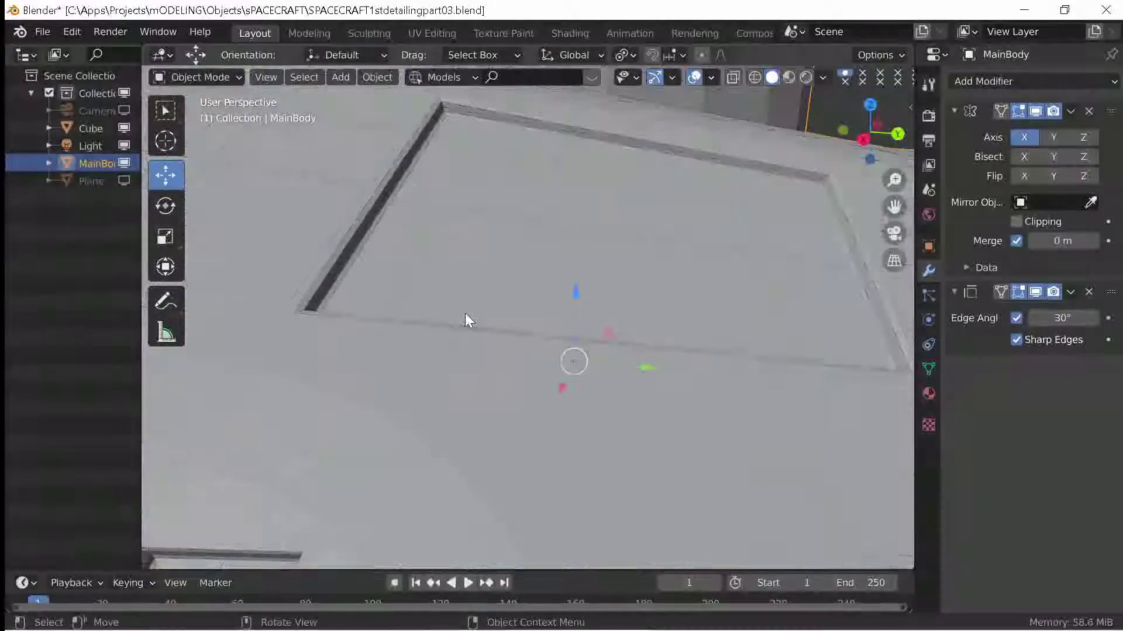
{"action": "scroll", "coordinate": [559, 415], "scroll_direction": "down", "scroll_amount": 6}
{"action": "key", "text": "Tab"}
{"action": "scroll", "coordinate": [556, 409], "scroll_direction": "up", "scroll_amount": 4}
{"action": "scroll", "coordinate": [556, 409], "scroll_direction": "down", "scroll_amount": 3}
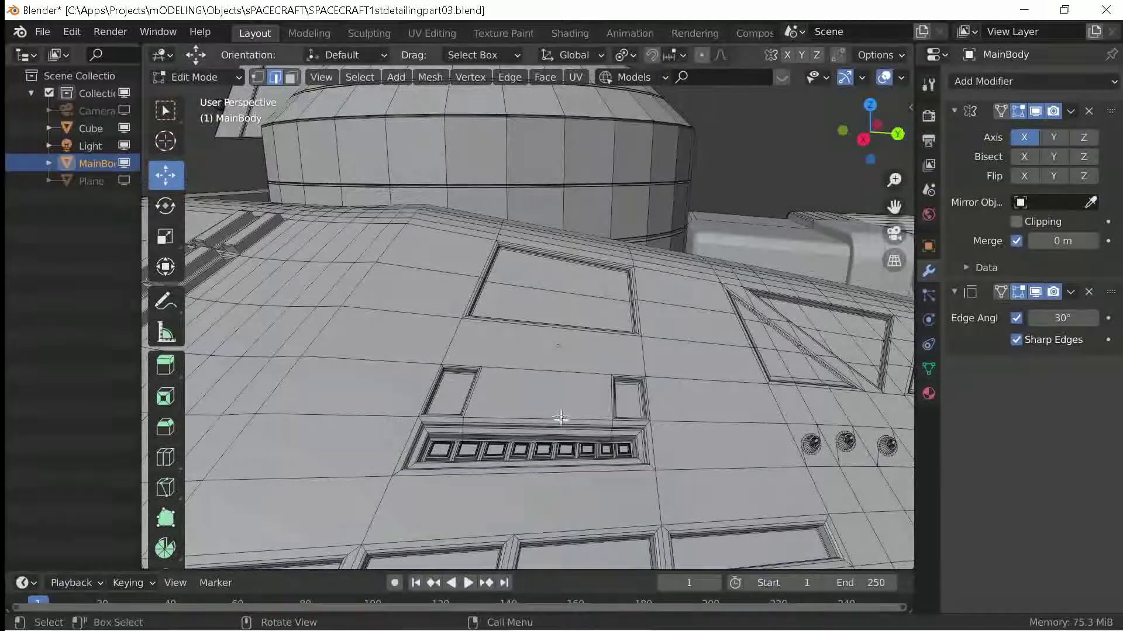
{"action": "scroll", "coordinate": [475, 457], "scroll_direction": "up", "scroll_amount": 4}
{"action": "key", "text": "k"}
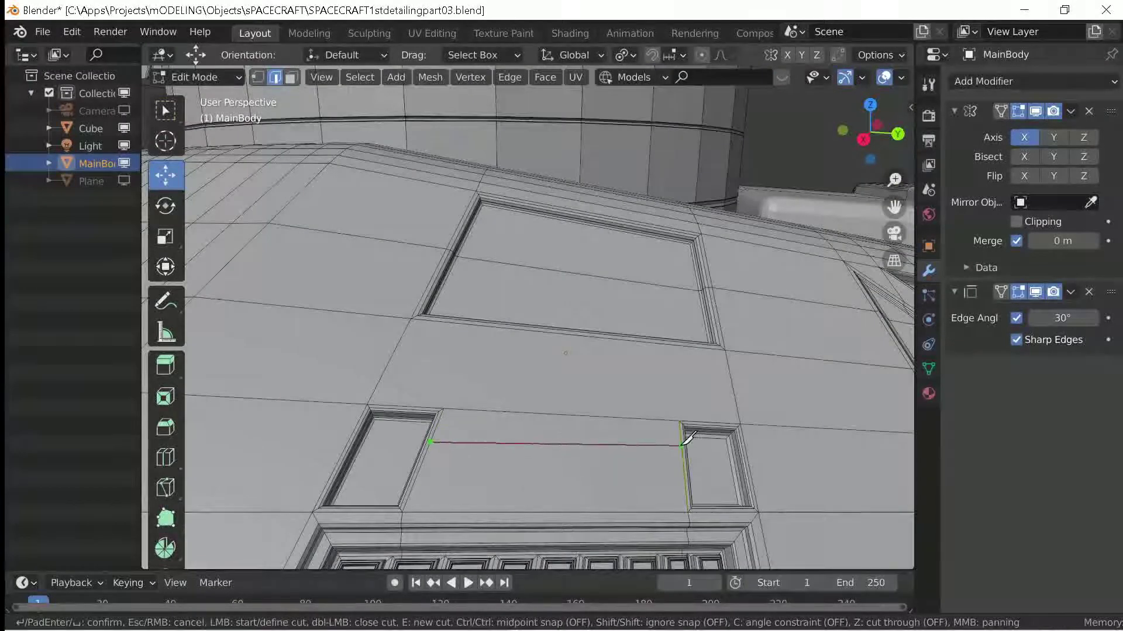
{"action": "left_click", "coordinate": [681, 448]}
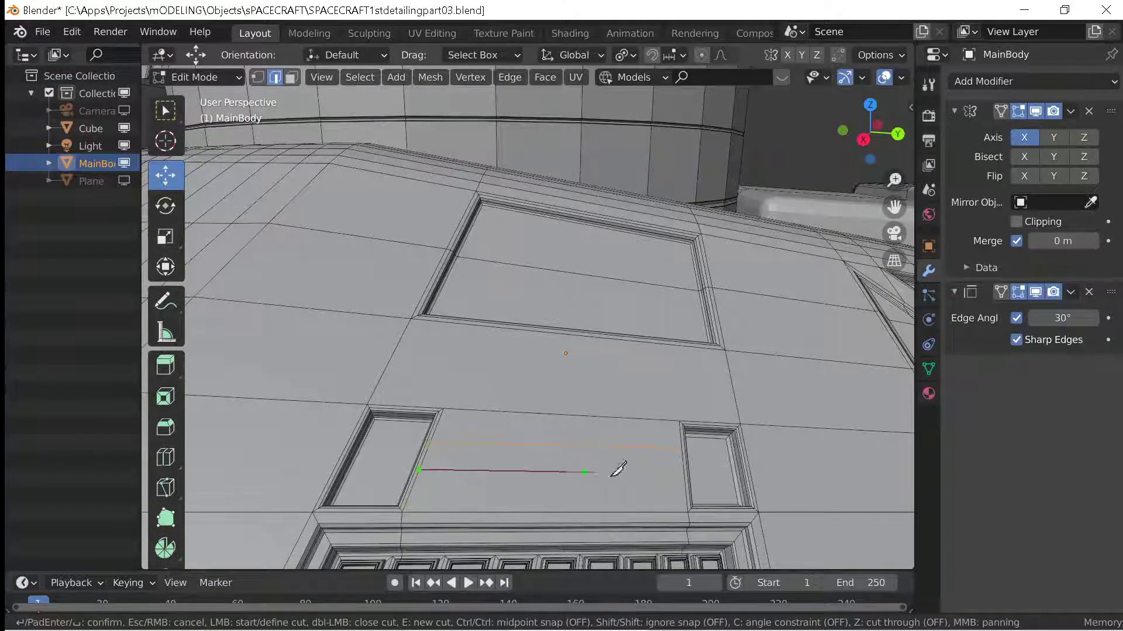
{"action": "left_click", "coordinate": [684, 474]}
{"action": "key", "text": "Return"}
Select the new strip face, inset it, and extrude it inward along its normals.
{"action": "key", "text": "3"}
{"action": "left_click", "coordinate": [549, 459]}
{"action": "key", "text": "i"}
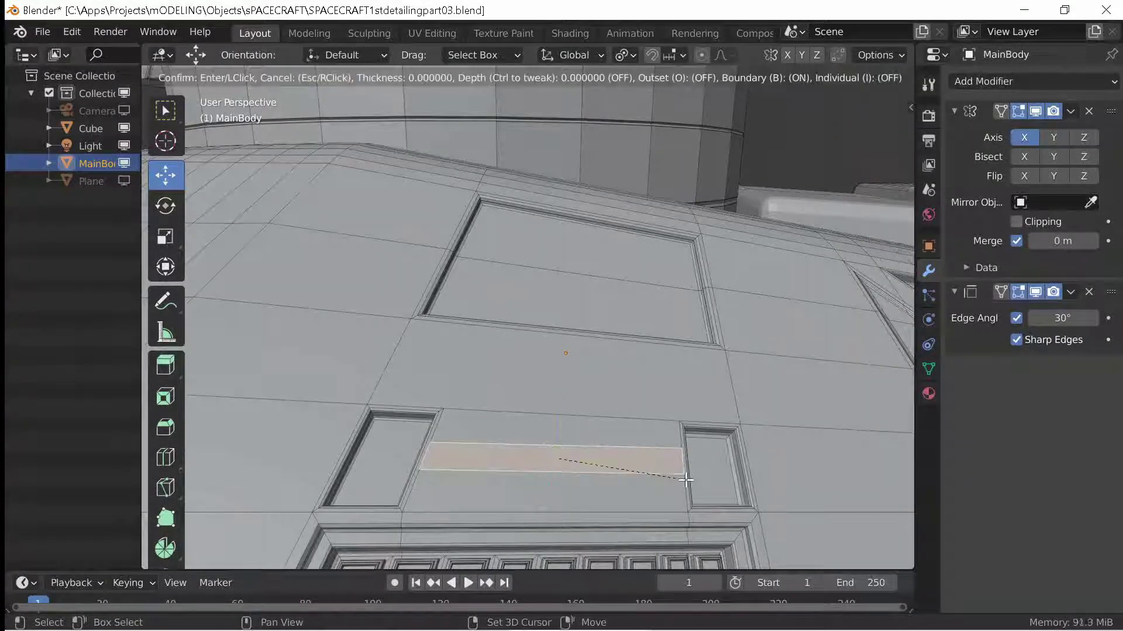
{"action": "left_click", "coordinate": [658, 464]}
{"action": "key", "text": "alt+e"}
{"action": "left_click", "coordinate": [620, 454]}
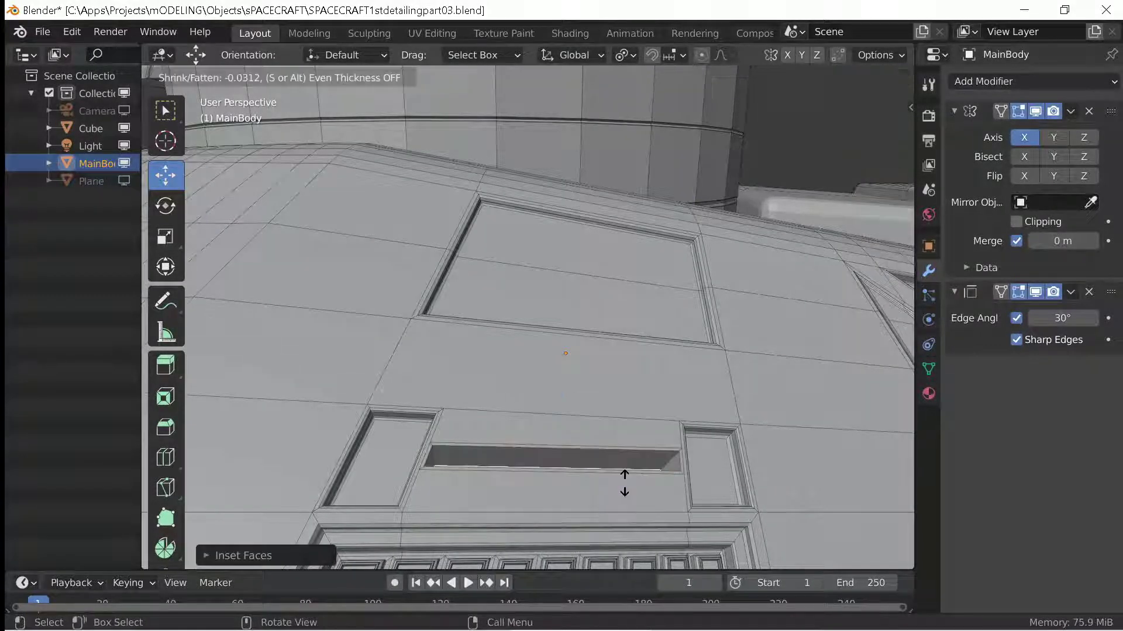
{"action": "left_click", "coordinate": [625, 480]}
{"action": "key", "text": "alt+e"}
{"action": "left_click", "coordinate": [624, 483]}
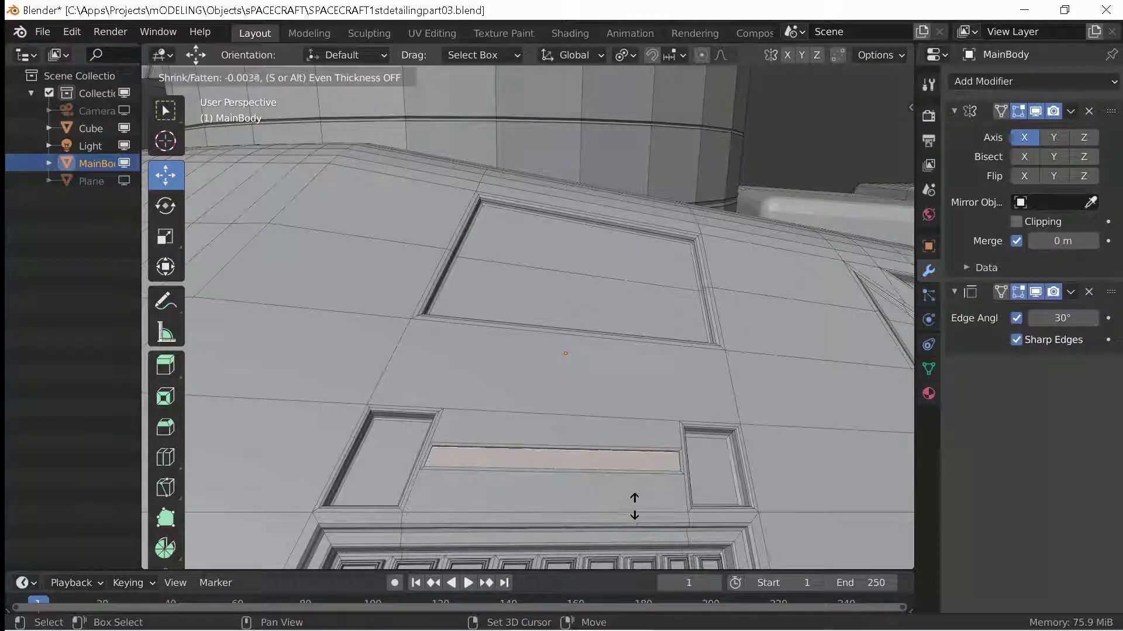
{"action": "left_click", "coordinate": [634, 507]}
Bevel the slot's rim edges and its lower border edge.
{"action": "middle_click_drag", "start_coordinate": [596, 482], "coordinate": [566, 451]}
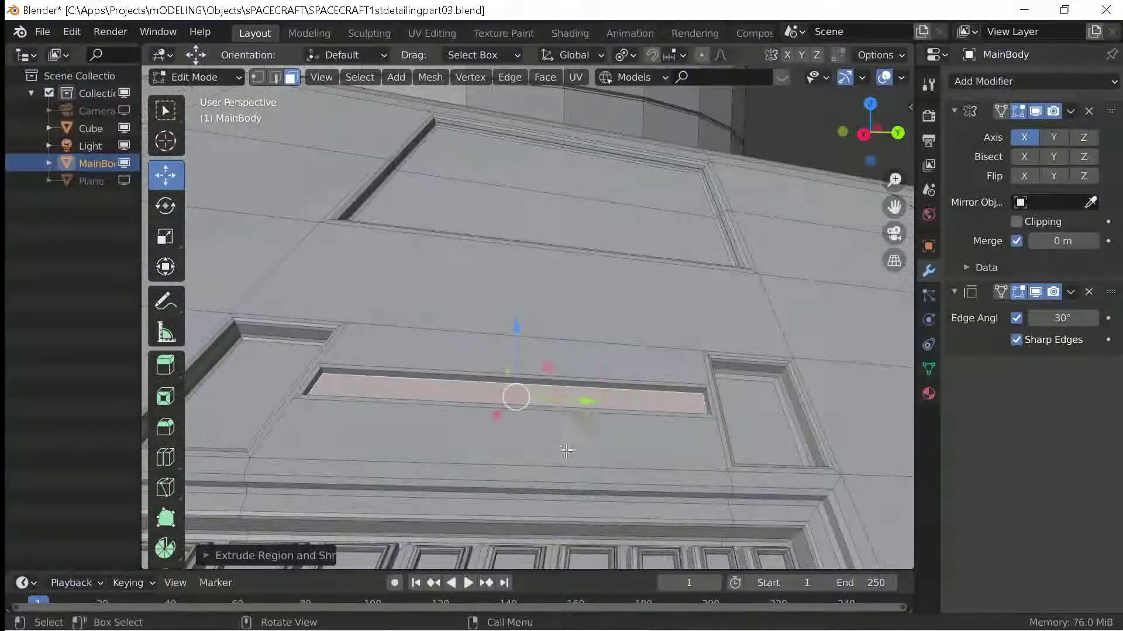
{"action": "left_click", "coordinate": [276, 79]}
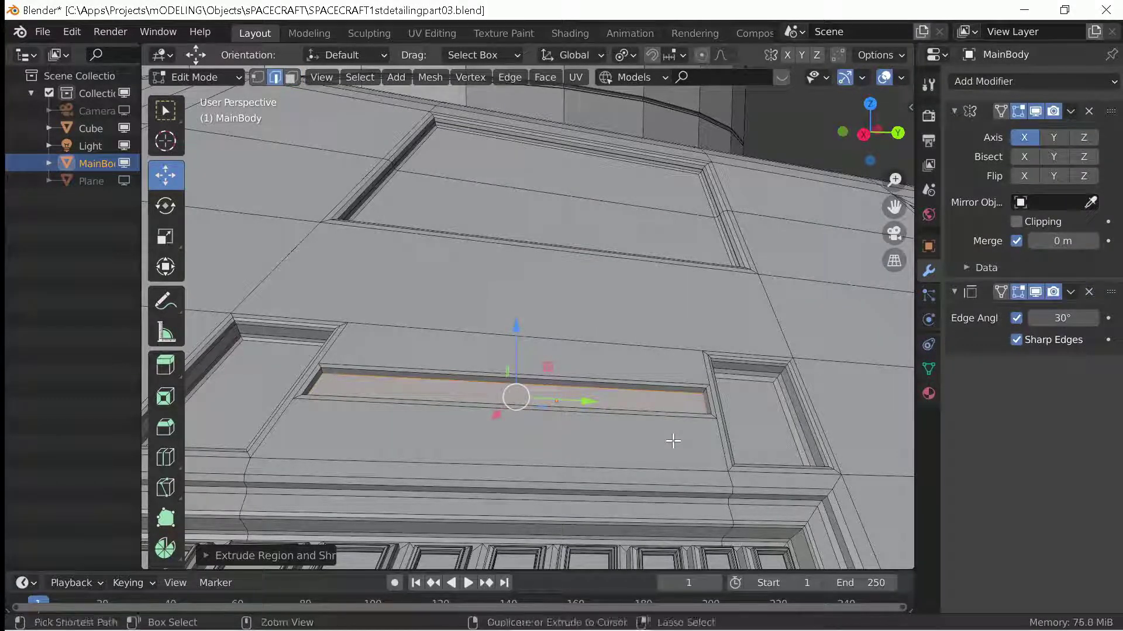
{"action": "key", "text": "ctrl+b"}
{"action": "left_click", "coordinate": [465, 400]}
{"action": "left_click", "coordinate": [384, 374]}
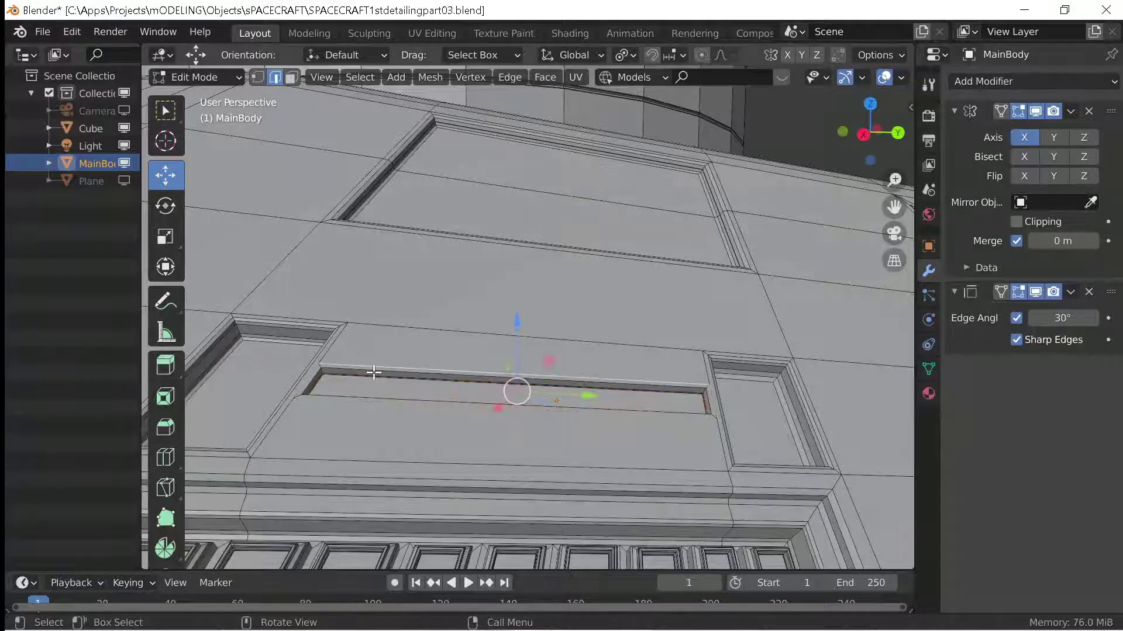
{"action": "key", "text": "ctrl+b"}
{"action": "left_click", "coordinate": [609, 464]}
Inset the strip face again and extrude the inner strip deeper along its normals.
{"action": "key", "text": "Tab"}
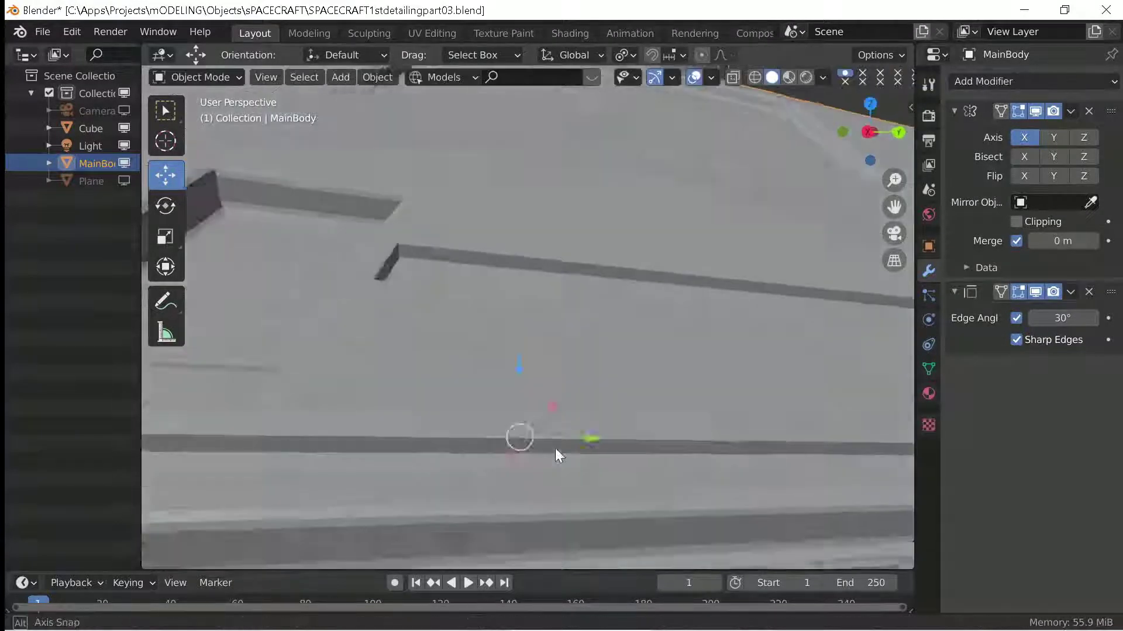
{"action": "mouse_move", "coordinate": [555, 447]}
{"action": "middle_mouse_down"}
{"action": "mouse_move", "coordinate": [548, 477]}
{"action": "mouse_move", "coordinate": [521, 461]}
{"action": "mouse_move", "coordinate": [498, 473]}
{"action": "middle_mouse_up"}
{"action": "key", "text": "Tab"}
{"action": "key", "text": "i"}
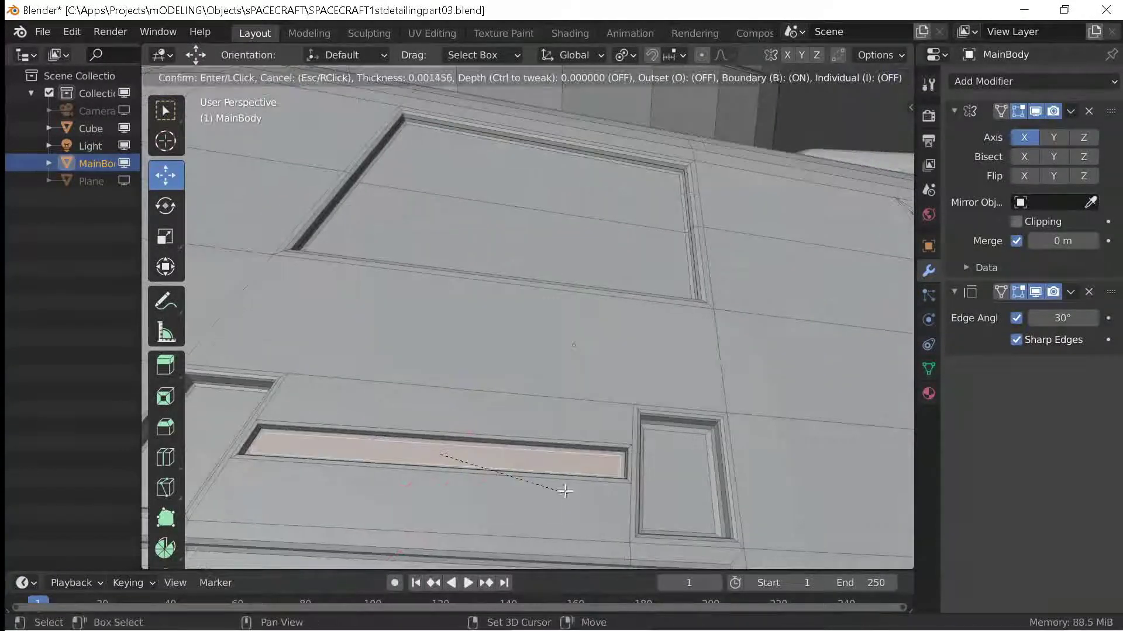
{"action": "left_click", "coordinate": [564, 491]}
{"action": "middle_click_drag", "start_coordinate": [565, 491], "coordinate": [624, 521]}
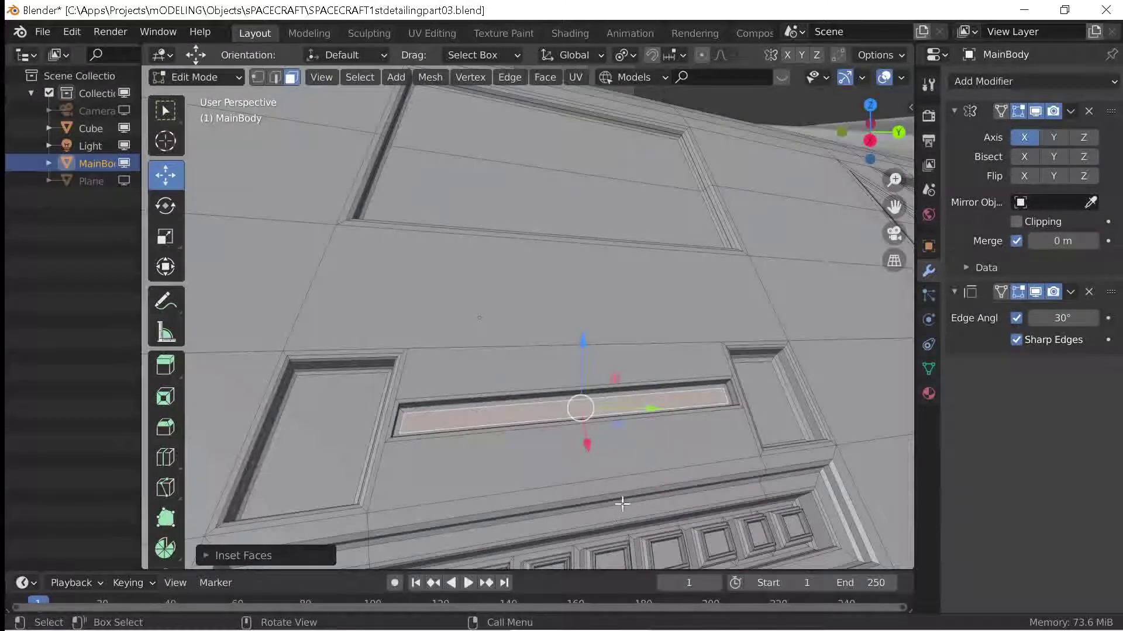
{"action": "key", "text": "alt+s"}
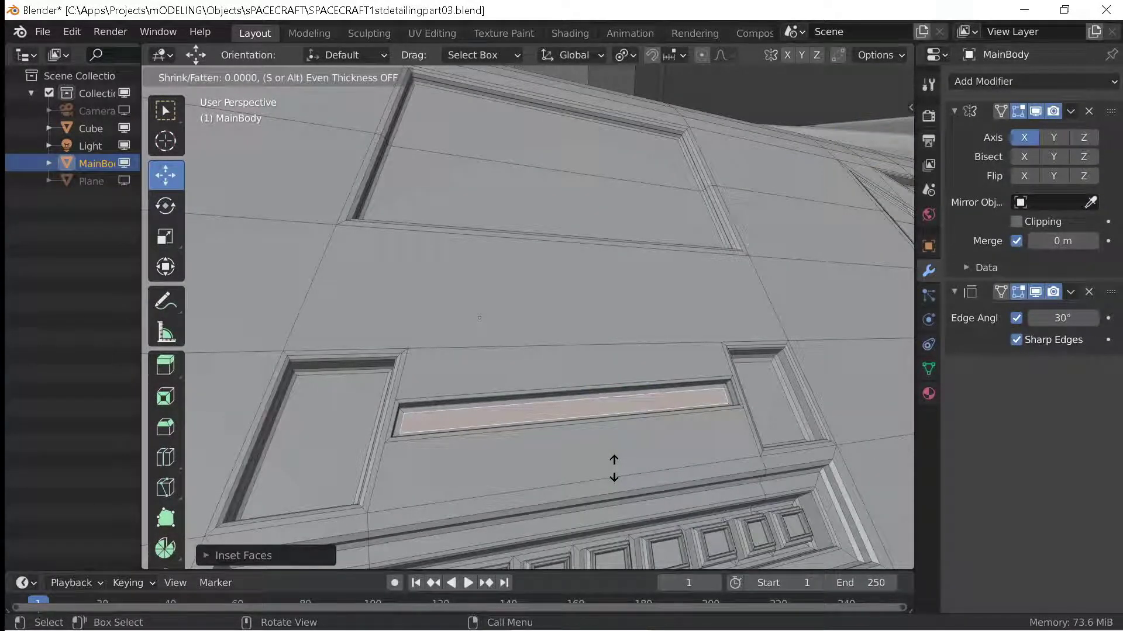
{"action": "key", "text": "Escape"}
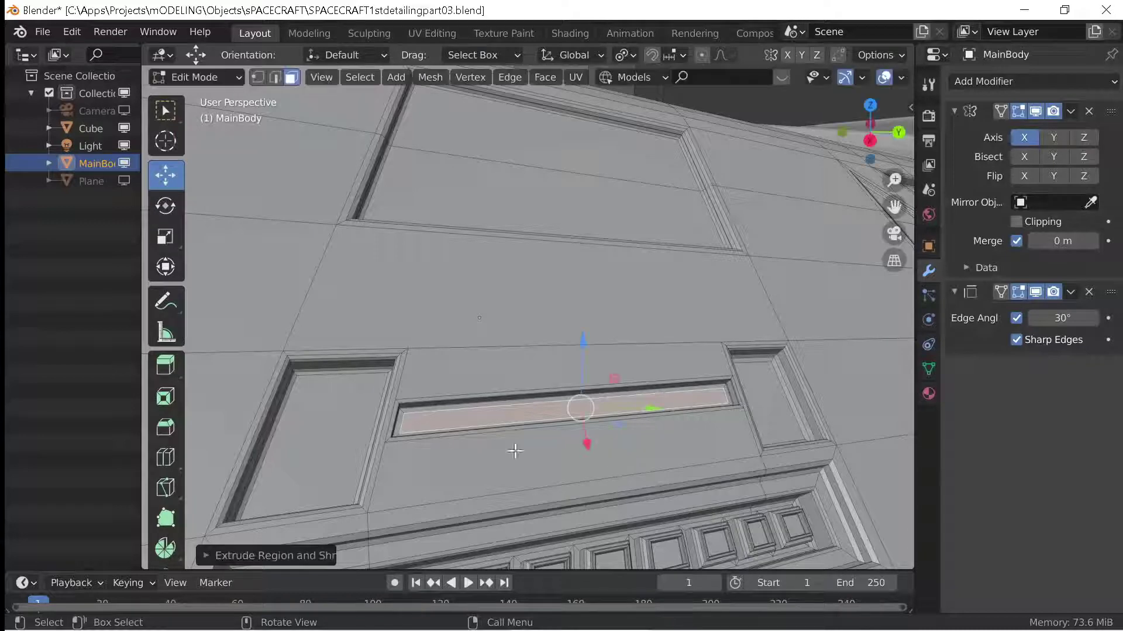
{"action": "key", "text": "alt+e"}
{"action": "left_click", "coordinate": [573, 482]}
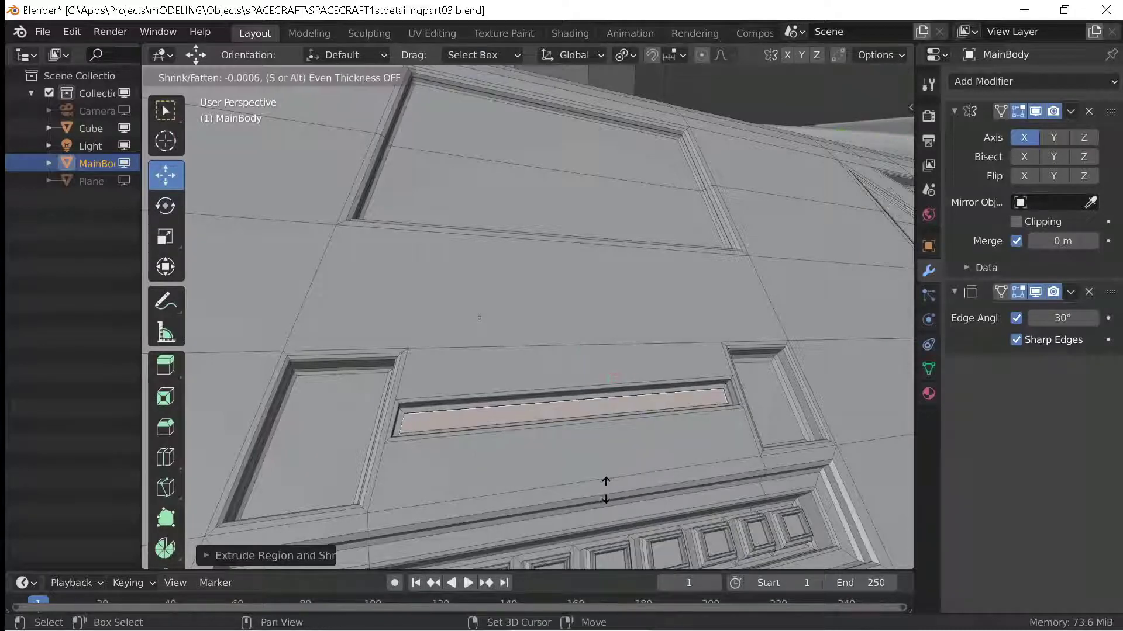
{"action": "left_click", "coordinate": [548, 437]}
{"action": "middle_click_drag", "start_coordinate": [548, 437], "coordinate": [296, 196]}
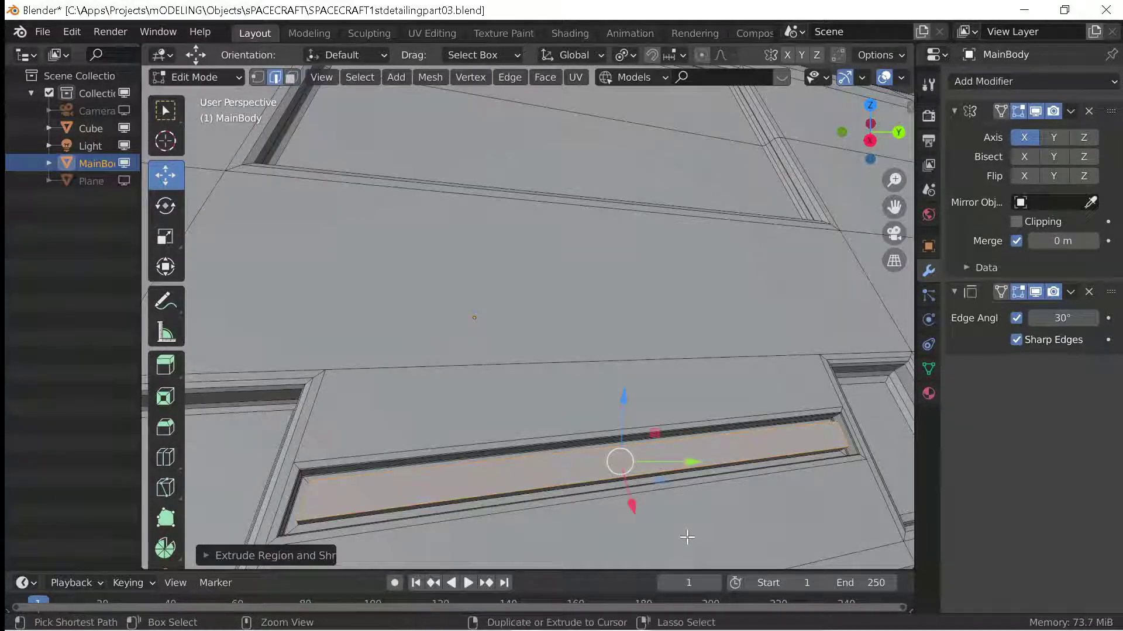
Inspect the slot, then select the upper panel's border loop and the left triangle panel's edge loop.
{"action": "key", "text": "Tab"}
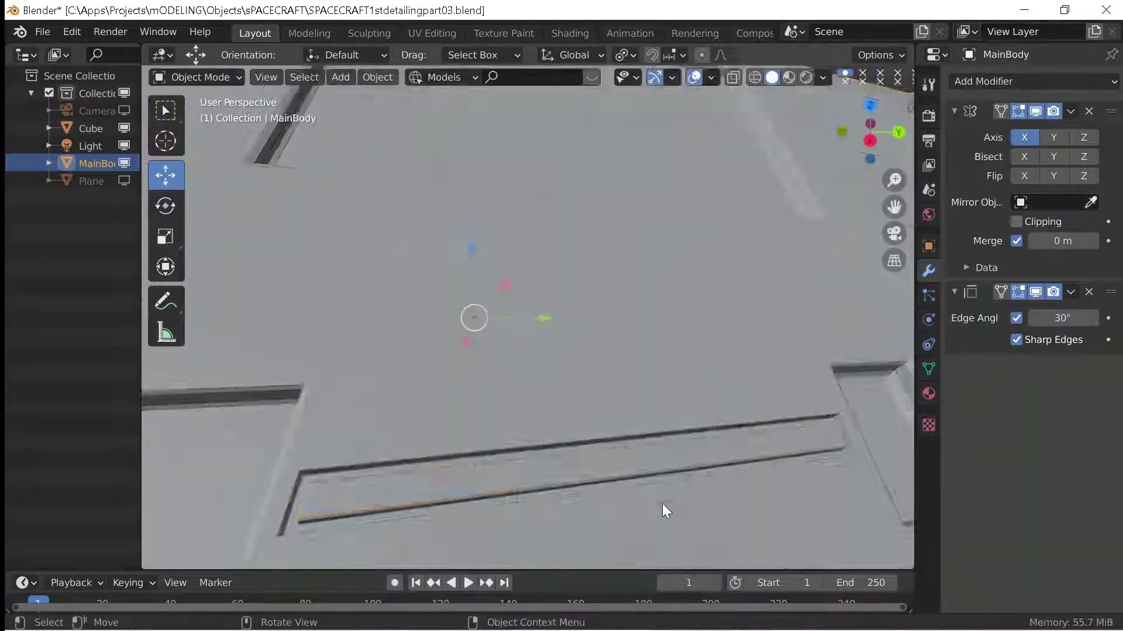
{"action": "middle_click_drag", "start_coordinate": [662, 511], "coordinate": [573, 446]}
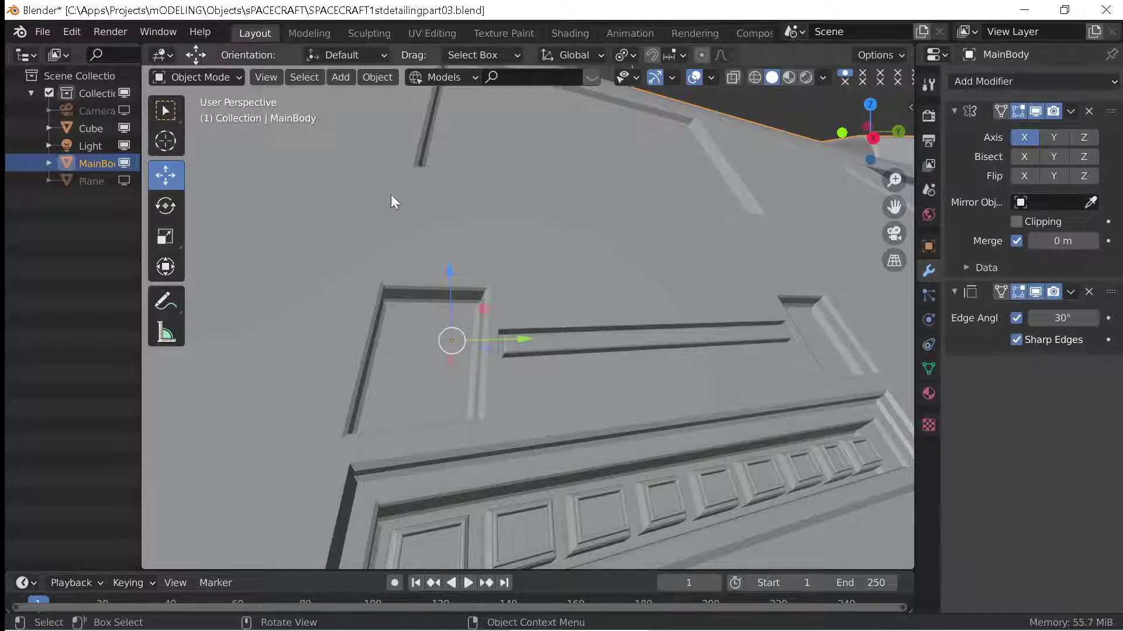
{"action": "mouse_move", "coordinate": [391, 195]}
{"action": "middle_mouse_down"}
{"action": "mouse_move", "coordinate": [559, 316]}
{"action": "mouse_move", "coordinate": [410, 222]}
{"action": "middle_mouse_up"}
{"action": "key", "text": "Tab"}
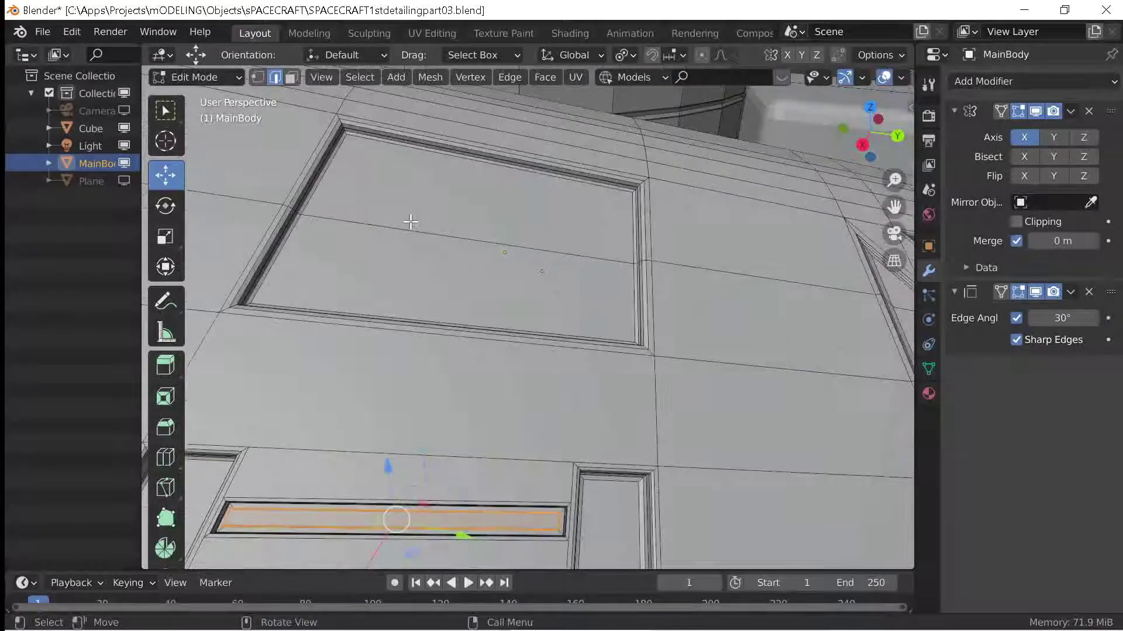
{"action": "left_click", "coordinate": [343, 173], "text": "alt"}
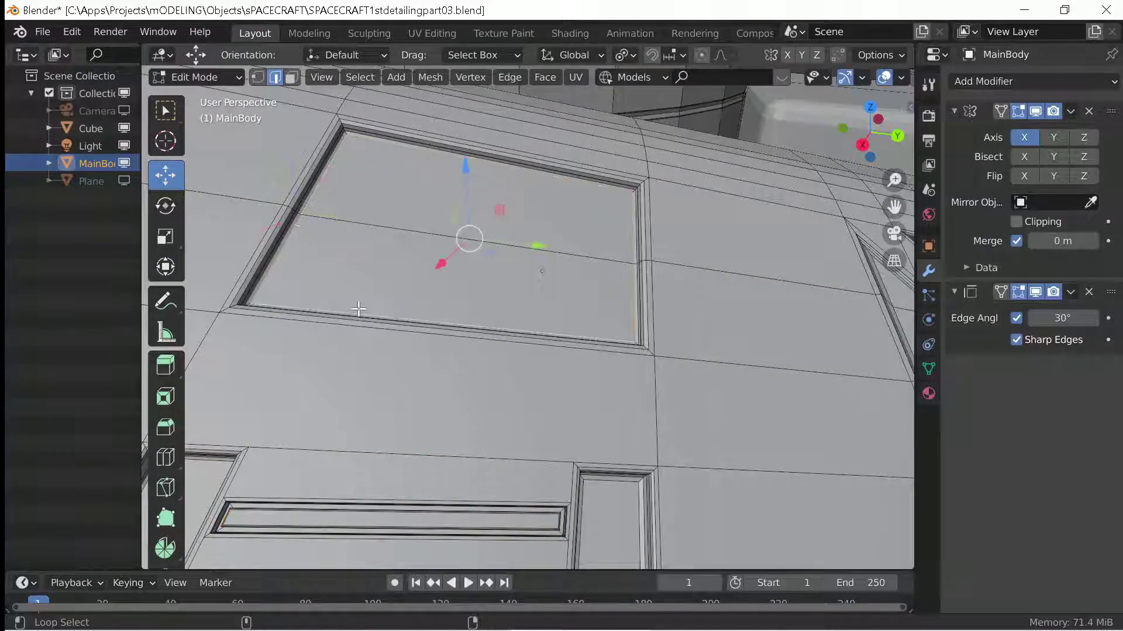
{"action": "scroll", "coordinate": [637, 379], "scroll_direction": "down", "scroll_amount": 3}
{"action": "key", "text": "Tab"}
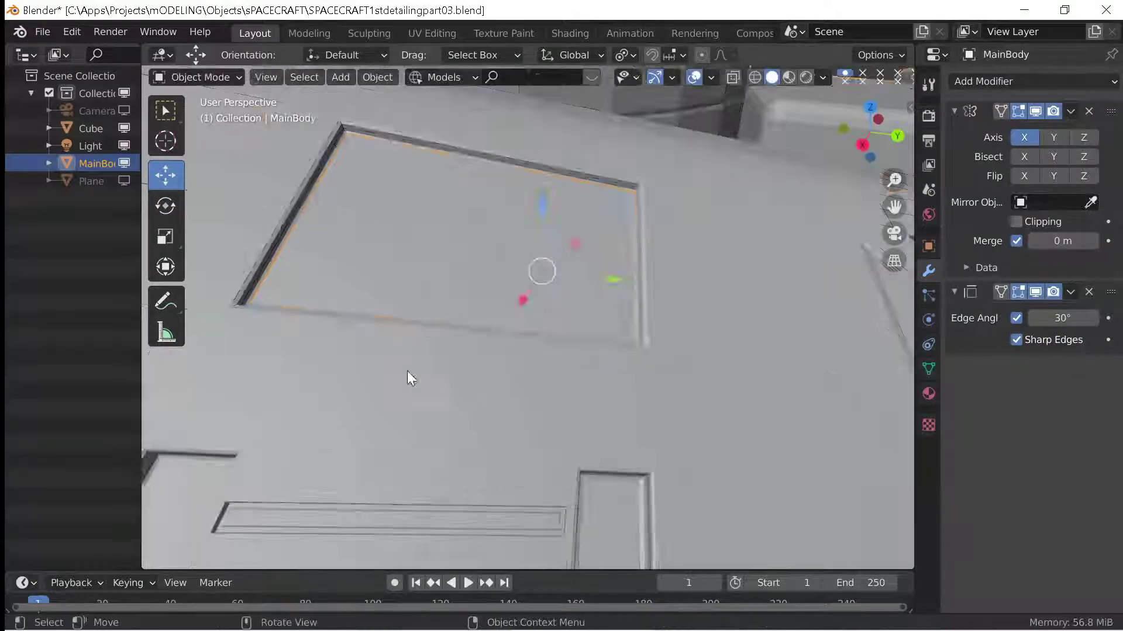
{"action": "mouse_move", "coordinate": [407, 371]}
{"action": "middle_mouse_down"}
{"action": "mouse_move", "coordinate": [572, 395]}
{"action": "mouse_move", "coordinate": [325, 447]}
{"action": "mouse_move", "coordinate": [379, 421]}
{"action": "middle_mouse_up"}
{"action": "key", "text": "Tab"}
{"action": "left_click", "coordinate": [324, 448], "text": "alt"}
{"action": "scroll", "coordinate": [325, 448], "scroll_direction": "up", "scroll_amount": 4}
Bevel the first triangle panel's edge loop, undo it, then bevel the second triangle's loop.
{"action": "scroll", "coordinate": [378, 421], "scroll_direction": "down", "scroll_amount": 3}
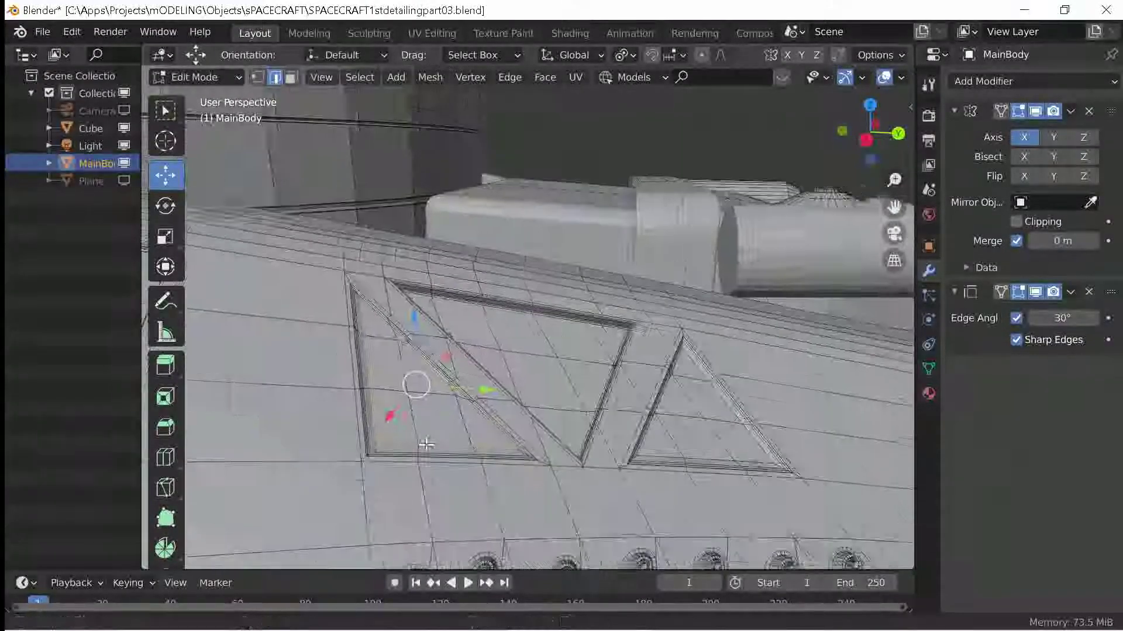
{"action": "scroll", "coordinate": [410, 468], "scroll_direction": "up", "scroll_amount": 2}
{"action": "key", "text": "ctrl+b"}
{"action": "left_click", "coordinate": [439, 500]}
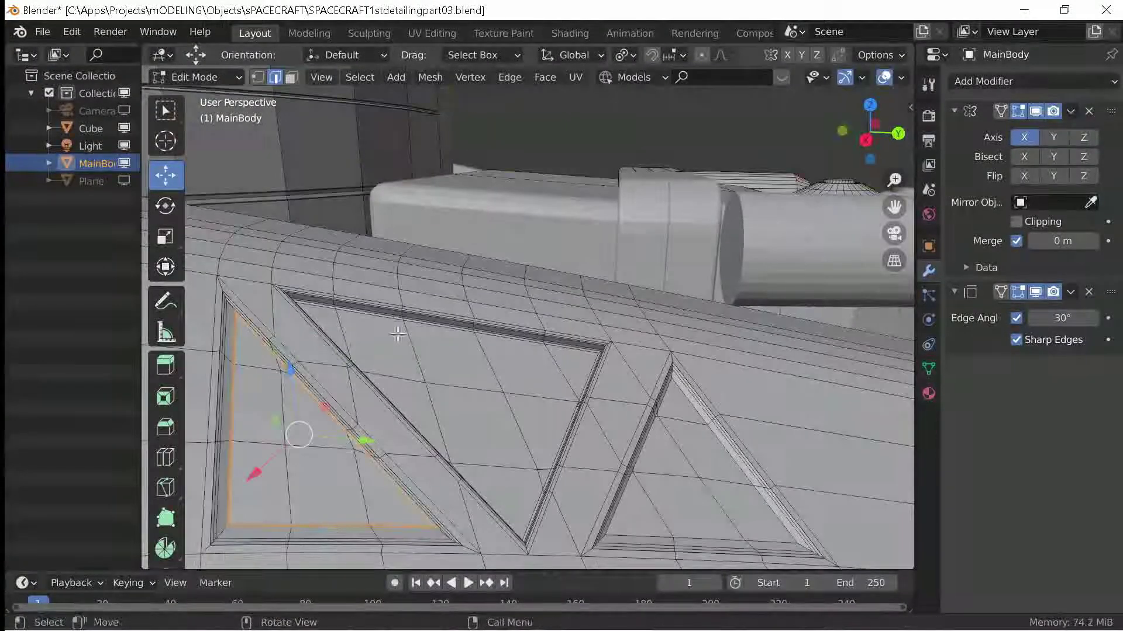
{"action": "mouse_move", "coordinate": [439, 500]}
{"action": "middle_mouse_down"}
{"action": "mouse_move", "coordinate": [477, 475]}
{"action": "mouse_move", "coordinate": [445, 370]}
{"action": "middle_mouse_up"}
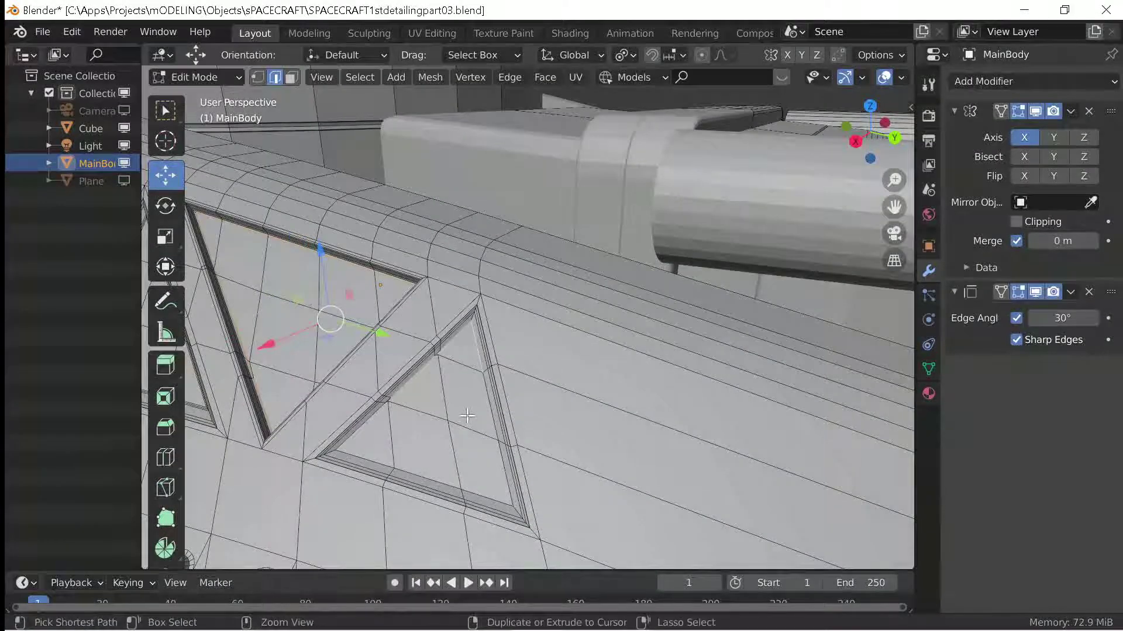
{"action": "key", "text": "ctrl+z"}
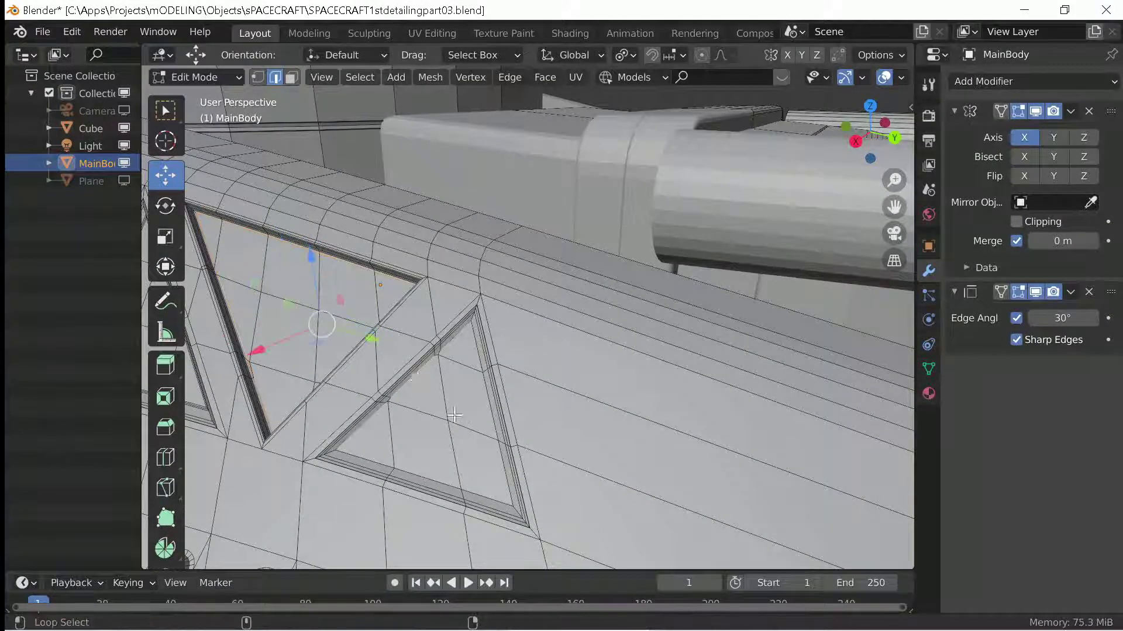
{"action": "middle_click_drag", "start_coordinate": [428, 472], "coordinate": [490, 405]}
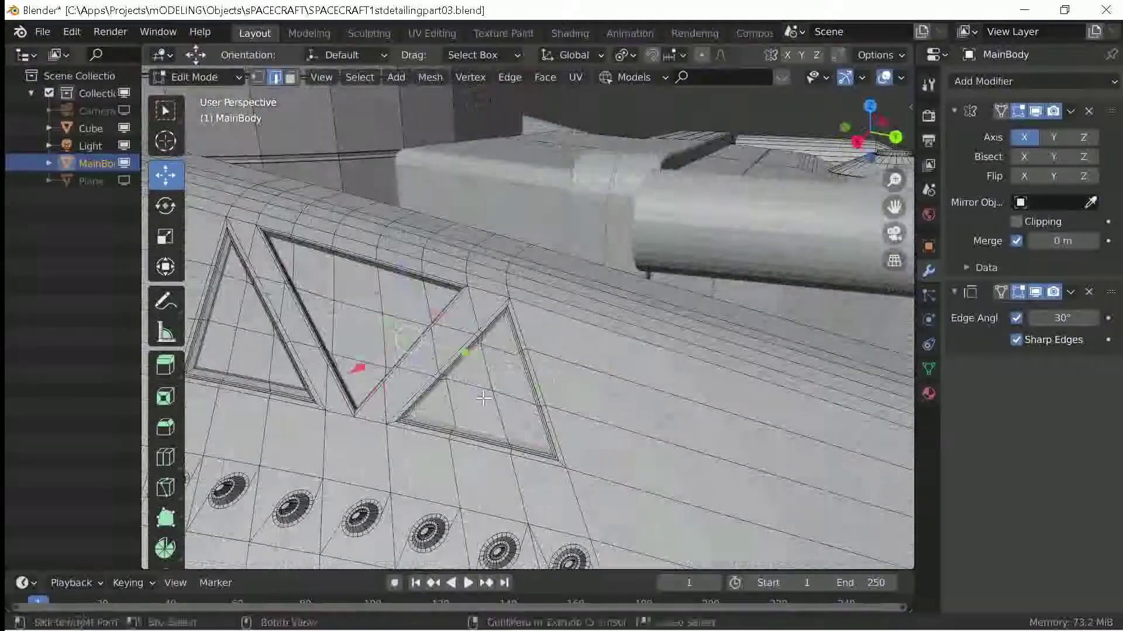
{"action": "key", "text": "ctrl+b"}
{"action": "left_click", "coordinate": [490, 405]}
Apply a narrow bevel to the triangle panel's rim edges and check its shading.
{"action": "key", "text": "Tab"}
{"action": "key", "text": "Tab"}
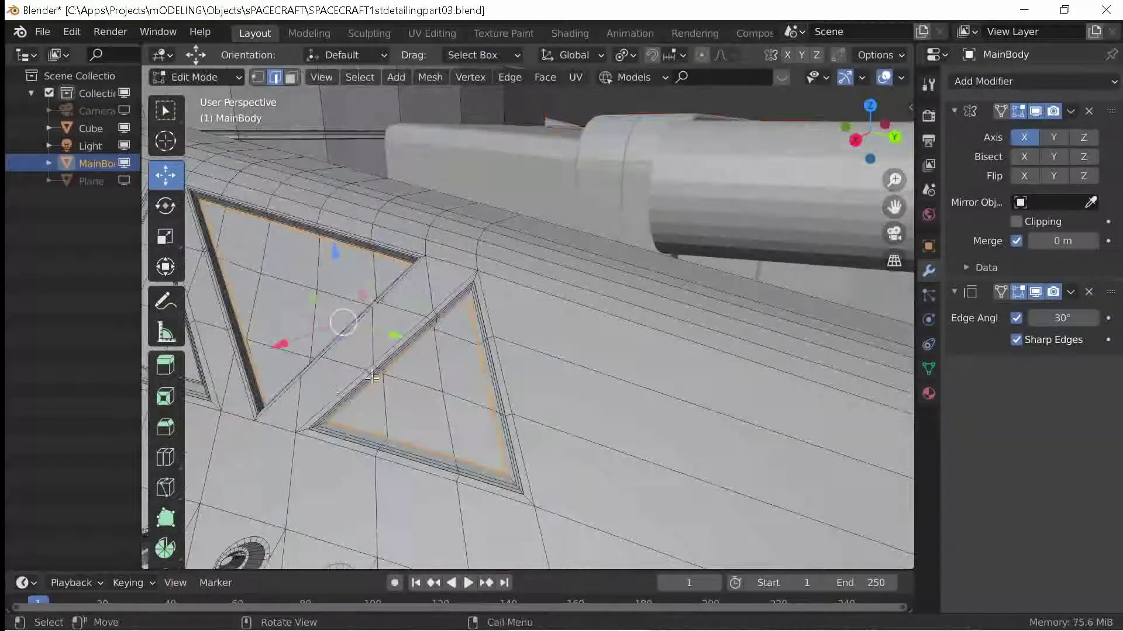
{"action": "mouse_move", "coordinate": [467, 430]}
{"action": "middle_mouse_down"}
{"action": "mouse_move", "coordinate": [400, 360]}
{"action": "mouse_move", "coordinate": [528, 374]}
{"action": "mouse_move", "coordinate": [567, 461]}
{"action": "middle_mouse_up"}
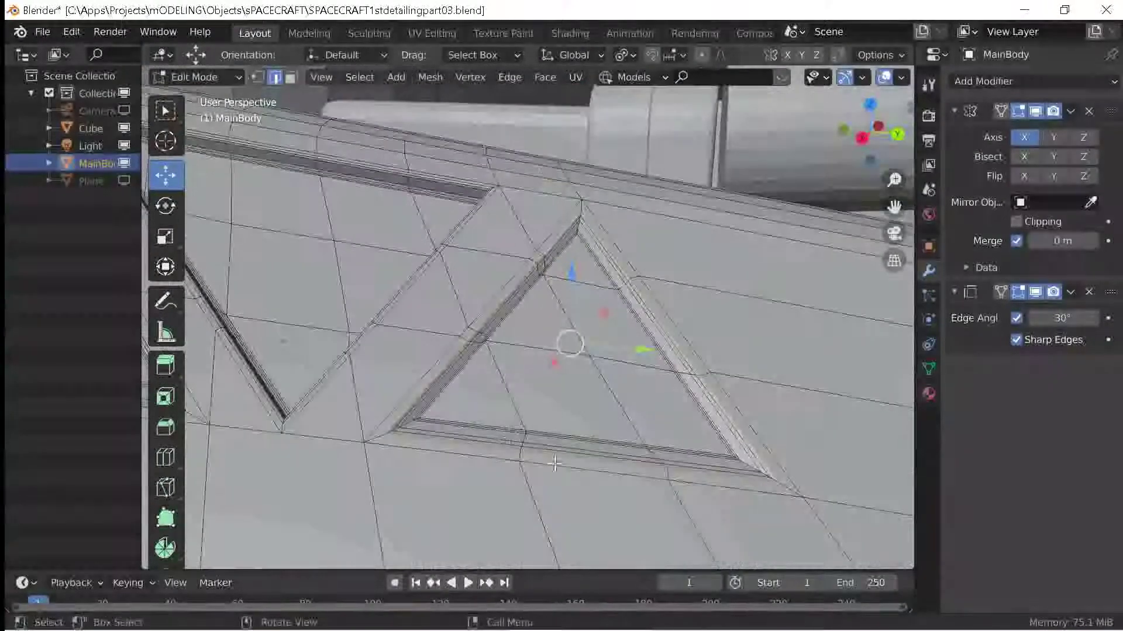
{"action": "key", "text": "ctrl+b"}
{"action": "left_click", "coordinate": [546, 494]}
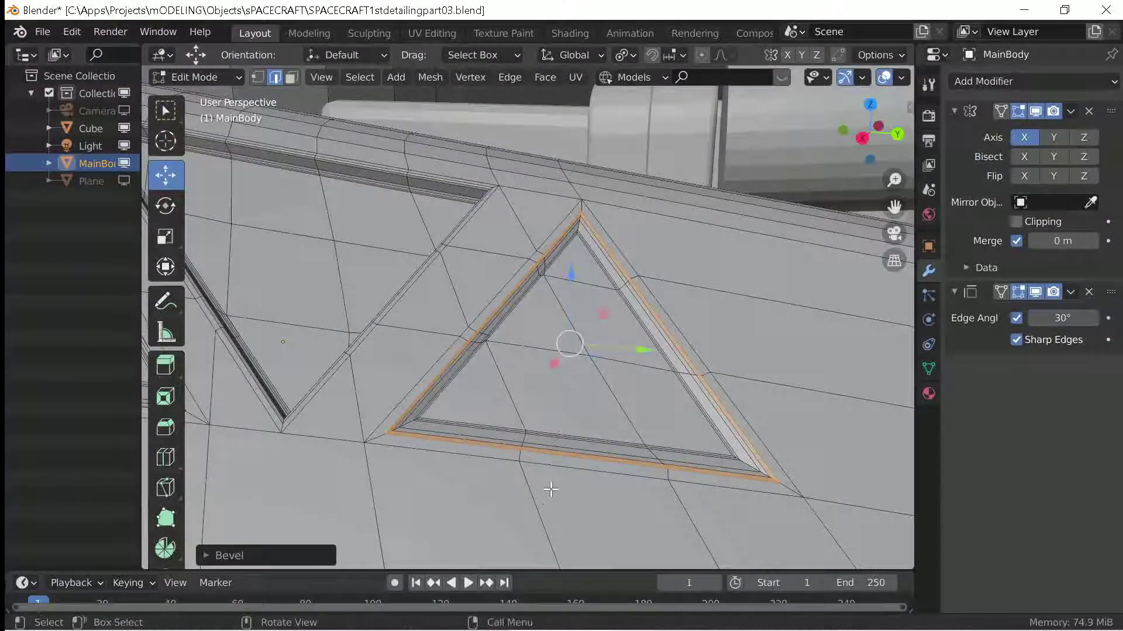
{"action": "key", "text": "Tab"}
{"action": "mouse_move", "coordinate": [546, 493]}
{"action": "middle_mouse_down"}
{"action": "mouse_move", "coordinate": [464, 412]}
{"action": "mouse_move", "coordinate": [409, 409]}
{"action": "mouse_move", "coordinate": [275, 353]}
{"action": "mouse_move", "coordinate": [406, 376]}
{"action": "mouse_move", "coordinate": [456, 344]}
{"action": "mouse_move", "coordinate": [484, 381]}
{"action": "middle_mouse_up"}
Toggle modes and zoom in and out to inspect the bevelled triangle panel.
{"action": "key", "text": "Tab"}
{"action": "scroll", "coordinate": [409, 400], "scroll_direction": "up", "scroll_amount": 4}
{"action": "key", "text": "Tab"}
{"action": "key", "text": "Tab"}
{"action": "key", "text": "Tab"}
{"action": "scroll", "coordinate": [473, 352], "scroll_direction": "down", "scroll_amount": 2}
{"action": "scroll", "coordinate": [581, 414], "scroll_direction": "down", "scroll_amount": 4}
{"action": "scroll", "coordinate": [511, 443], "scroll_direction": "up", "scroll_amount": 4}
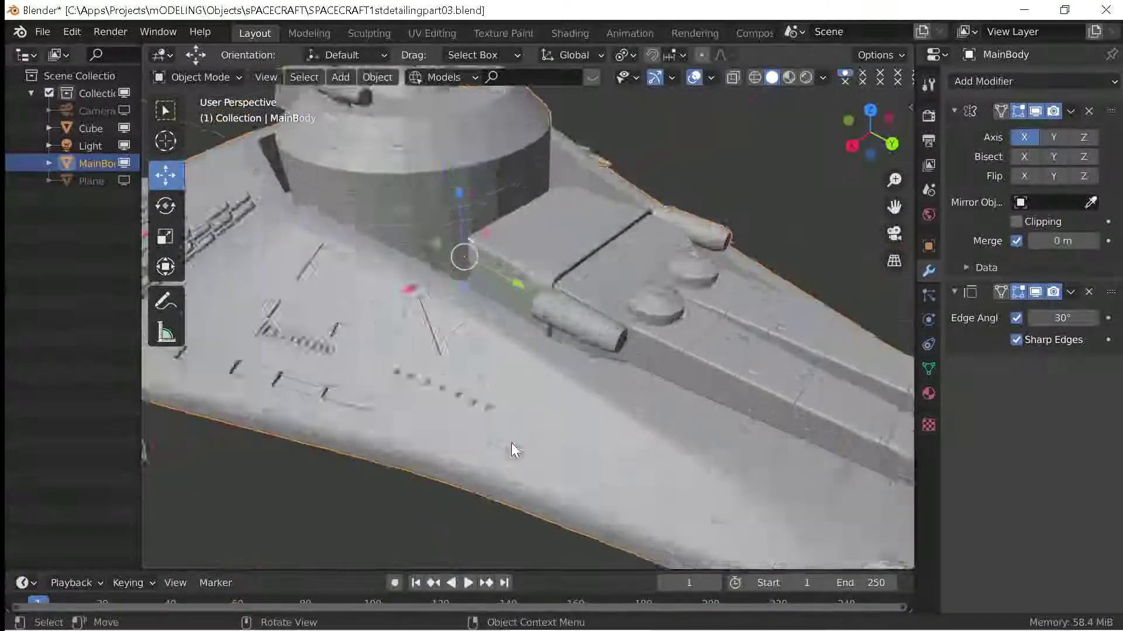
{"action": "scroll", "coordinate": [511, 443], "scroll_direction": "up", "scroll_amount": 5}
In Edit Mode, orbit around the hull spine ridge and select an edge loop across it.
{"action": "key", "text": "Tab"}
{"action": "mouse_move", "coordinate": [342, 388]}
{"action": "middle_mouse_down"}
{"action": "mouse_move", "coordinate": [511, 451]}
{"action": "mouse_move", "coordinate": [401, 472]}
{"action": "middle_mouse_up"}
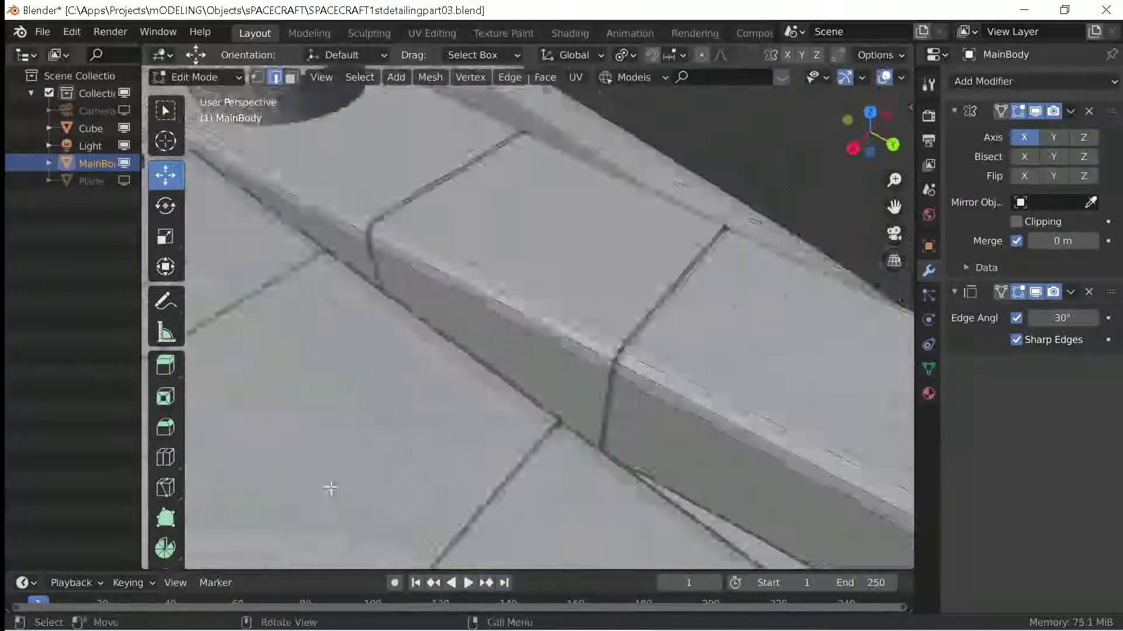
{"action": "middle_click_drag", "start_coordinate": [331, 488], "coordinate": [393, 501]}
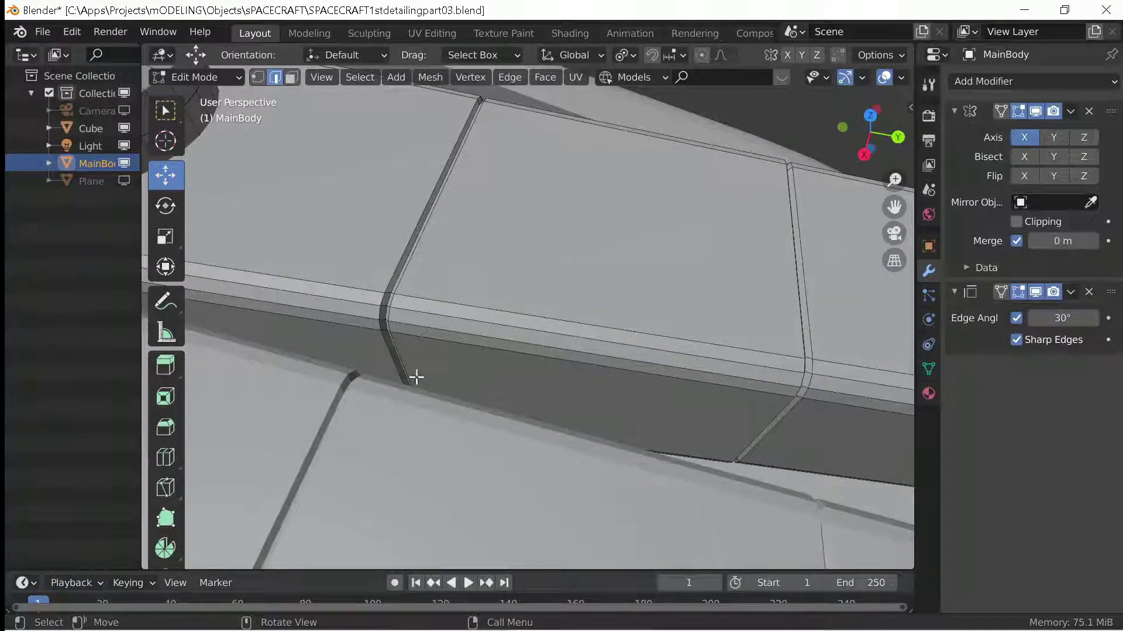
{"action": "middle_click_drag", "start_coordinate": [416, 377], "coordinate": [495, 218]}
{"action": "left_click", "coordinate": [427, 295], "text": "alt"}
{"action": "mouse_move", "coordinate": [426, 295]}
{"action": "middle_mouse_down"}
{"action": "mouse_move", "coordinate": [457, 202]}
{"action": "mouse_move", "coordinate": [726, 387]}
{"action": "mouse_move", "coordinate": [664, 388]}
{"action": "mouse_move", "coordinate": [576, 301]}
{"action": "middle_mouse_up"}
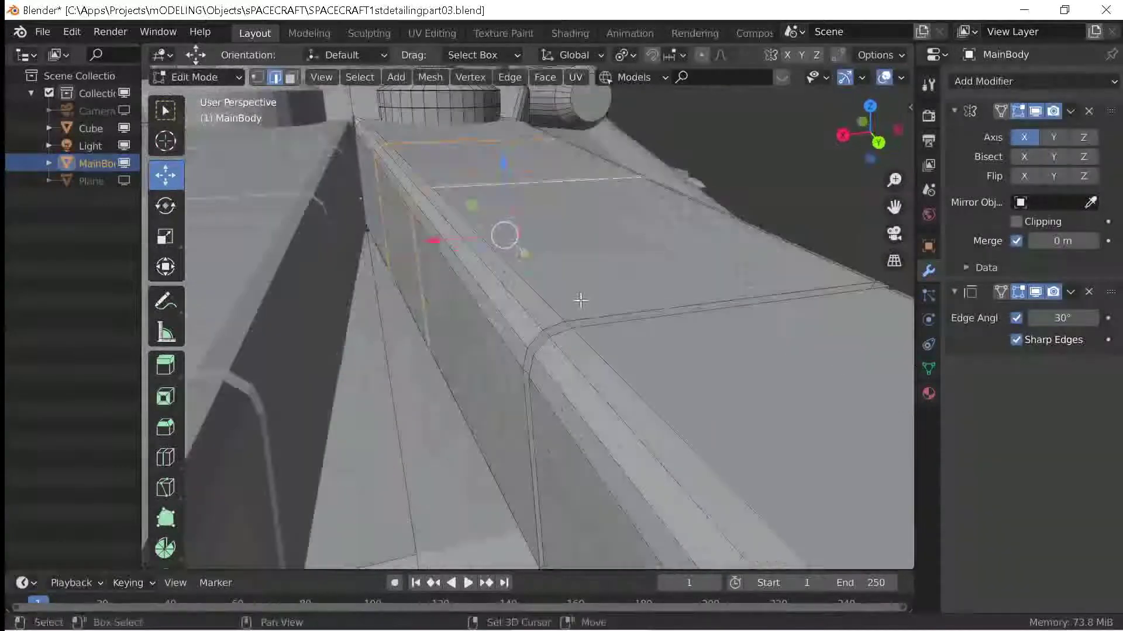
{"action": "scroll", "coordinate": [633, 339], "scroll_direction": "down", "scroll_amount": 3}
View the ridge from the side and above, select a loop along the bevelled bar, and exit Edit Mode.
{"action": "middle_click_drag", "start_coordinate": [657, 413], "coordinate": [615, 395]}
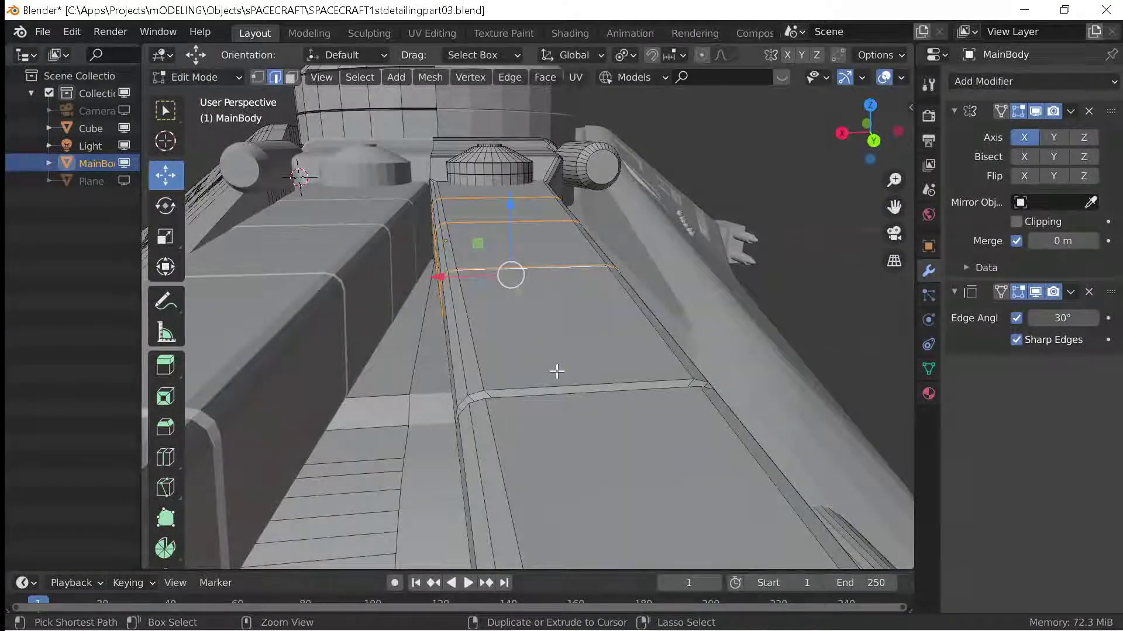
{"action": "mouse_move", "coordinate": [561, 409]}
{"action": "middle_mouse_down"}
{"action": "mouse_move", "coordinate": [601, 443]}
{"action": "mouse_move", "coordinate": [351, 326]}
{"action": "mouse_move", "coordinate": [453, 312]}
{"action": "middle_mouse_up"}
{"action": "mouse_move", "coordinate": [314, 189]}
{"action": "middle_mouse_down"}
{"action": "mouse_move", "coordinate": [270, 186]}
{"action": "mouse_move", "coordinate": [431, 226]}
{"action": "mouse_move", "coordinate": [593, 225]}
{"action": "mouse_move", "coordinate": [459, 150]}
{"action": "mouse_move", "coordinate": [374, 140]}
{"action": "mouse_move", "coordinate": [285, 212]}
{"action": "mouse_move", "coordinate": [389, 326]}
{"action": "mouse_move", "coordinate": [390, 275]}
{"action": "middle_mouse_up"}
{"action": "mouse_move", "coordinate": [596, 374]}
{"action": "middle_mouse_down"}
{"action": "mouse_move", "coordinate": [503, 404]}
{"action": "mouse_move", "coordinate": [544, 427]}
{"action": "mouse_move", "coordinate": [462, 358]}
{"action": "middle_mouse_up"}
{"action": "left_click", "coordinate": [462, 272], "text": "alt"}
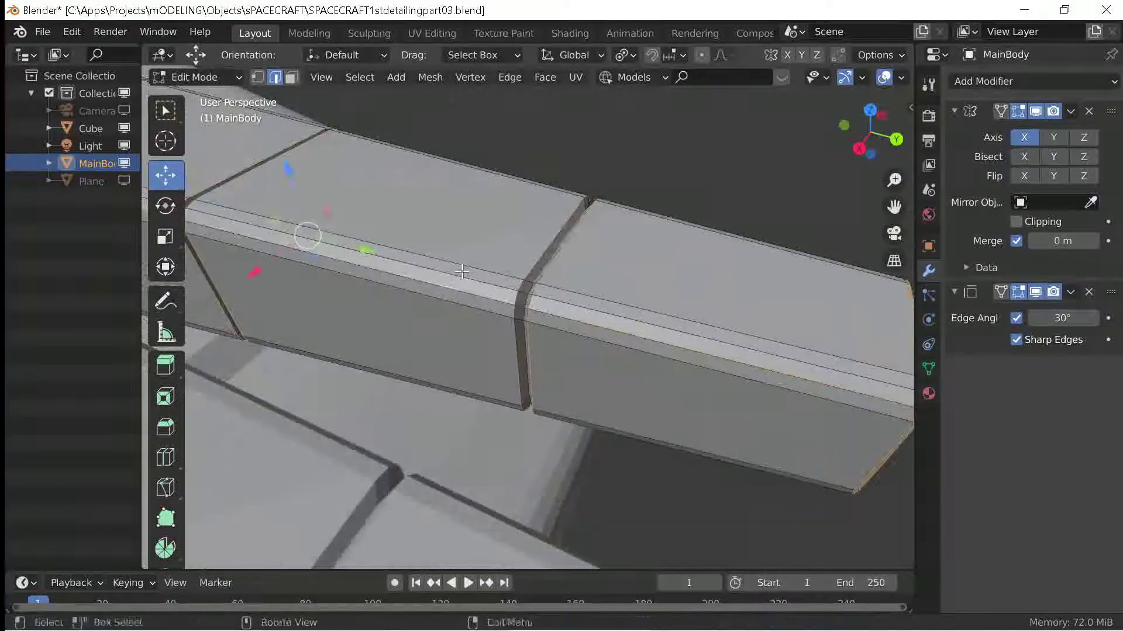
{"action": "mouse_move", "coordinate": [446, 292]}
{"action": "middle_mouse_down"}
{"action": "mouse_move", "coordinate": [333, 251]}
{"action": "mouse_move", "coordinate": [426, 325]}
{"action": "mouse_move", "coordinate": [408, 352]}
{"action": "mouse_move", "coordinate": [434, 221]}
{"action": "mouse_move", "coordinate": [391, 230]}
{"action": "mouse_move", "coordinate": [501, 280]}
{"action": "mouse_move", "coordinate": [621, 272]}
{"action": "mouse_move", "coordinate": [376, 350]}
{"action": "mouse_move", "coordinate": [457, 346]}
{"action": "mouse_move", "coordinate": [465, 360]}
{"action": "mouse_move", "coordinate": [411, 422]}
{"action": "mouse_move", "coordinate": [550, 407]}
{"action": "mouse_move", "coordinate": [386, 296]}
{"action": "mouse_move", "coordinate": [313, 298]}
{"action": "mouse_move", "coordinate": [409, 406]}
{"action": "middle_mouse_up"}
{"action": "key", "text": "Tab"}
{"action": "key", "text": "Tab"}
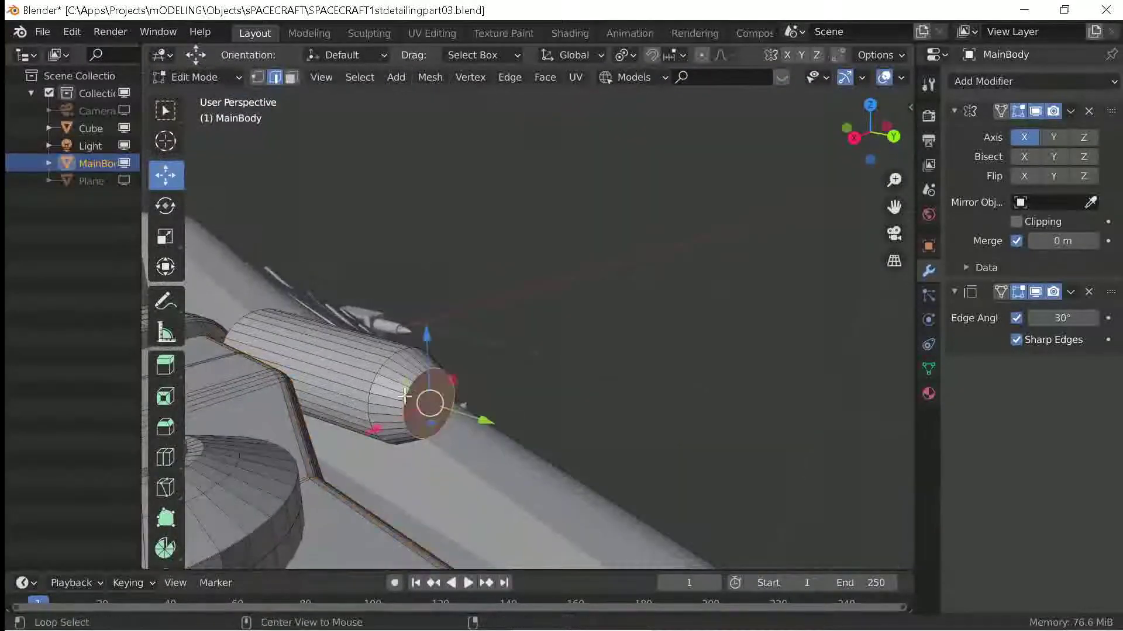
Bevel the engine pod's end rim and clear the selection.
{"action": "key", "text": "ctrl+b"}
{"action": "left_click", "coordinate": [483, 460]}
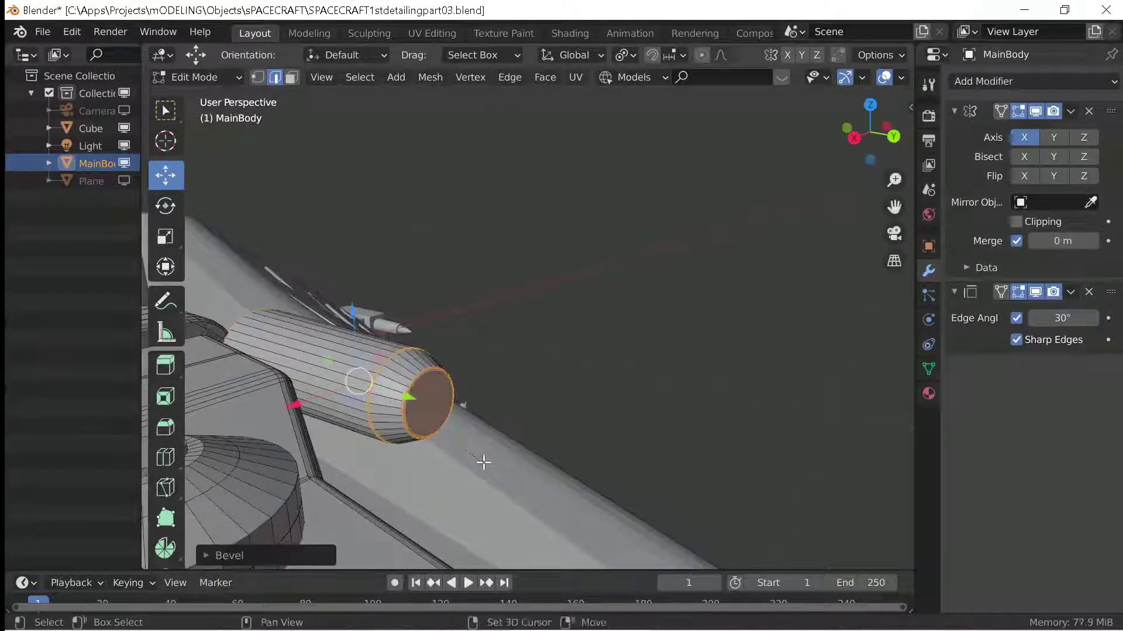
{"action": "mouse_move", "coordinate": [483, 462]}
{"action": "middle_mouse_down"}
{"action": "mouse_move", "coordinate": [372, 469]}
{"action": "mouse_move", "coordinate": [368, 454]}
{"action": "middle_mouse_up"}
{"action": "left_click", "coordinate": [364, 427], "text": "alt"}
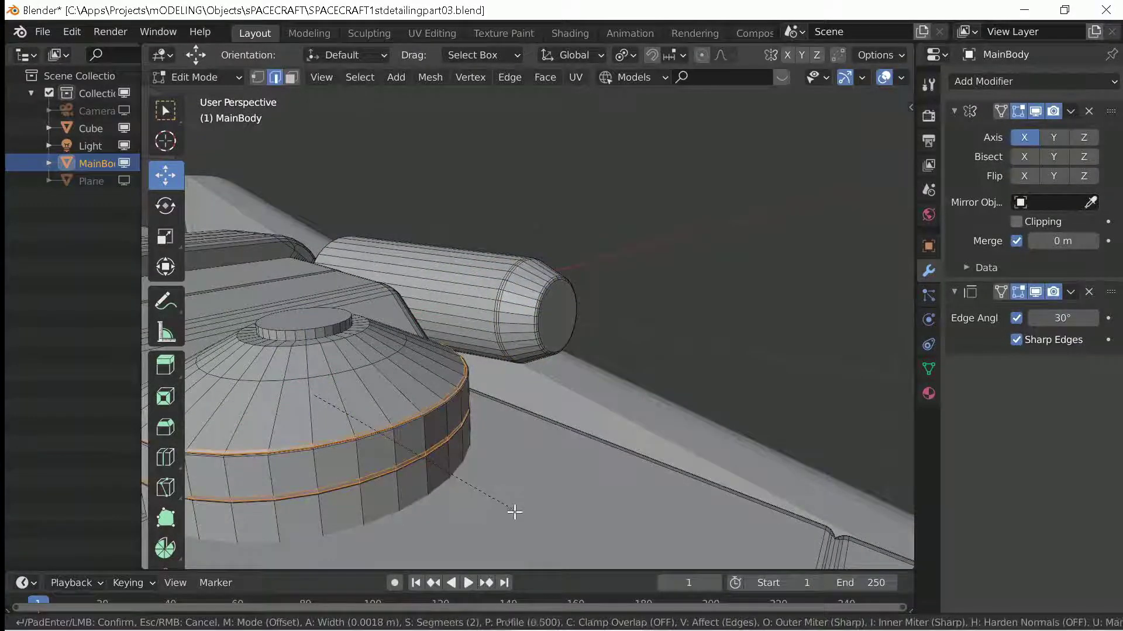
Bevel the ring around the dome's raised top, discarding a zero-width attempt.
{"action": "key", "text": "Escape"}
{"action": "key", "text": "Tab"}
{"action": "key", "text": "Tab"}
{"action": "key", "text": "ctrl+b"}
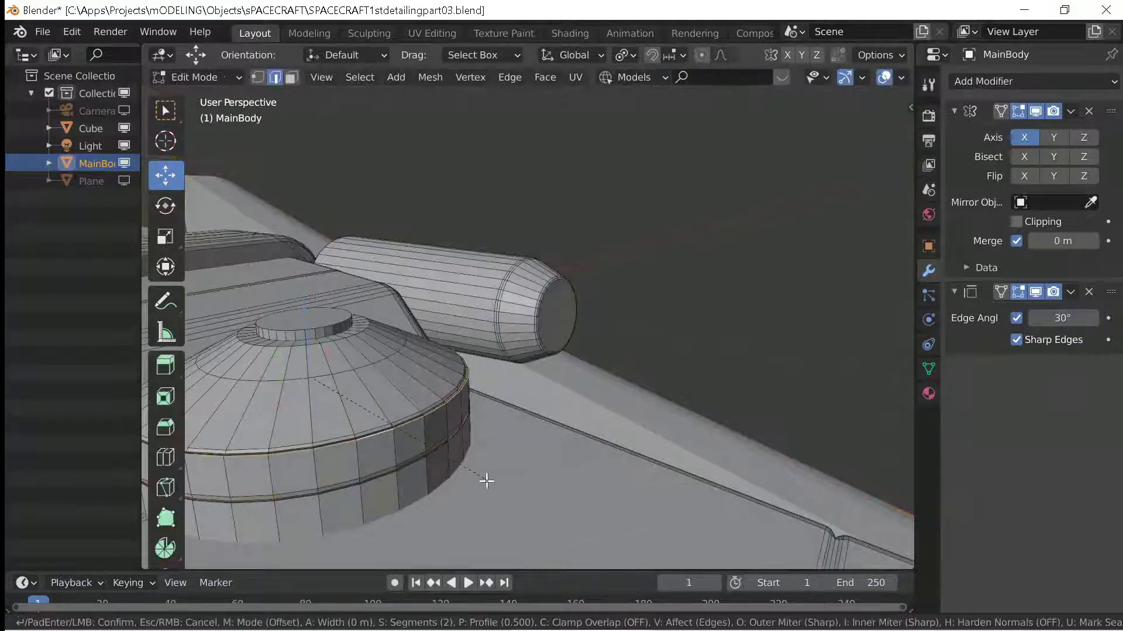
{"action": "key", "text": "Escape"}
{"action": "key", "text": "Tab"}
{"action": "key", "text": "Tab"}
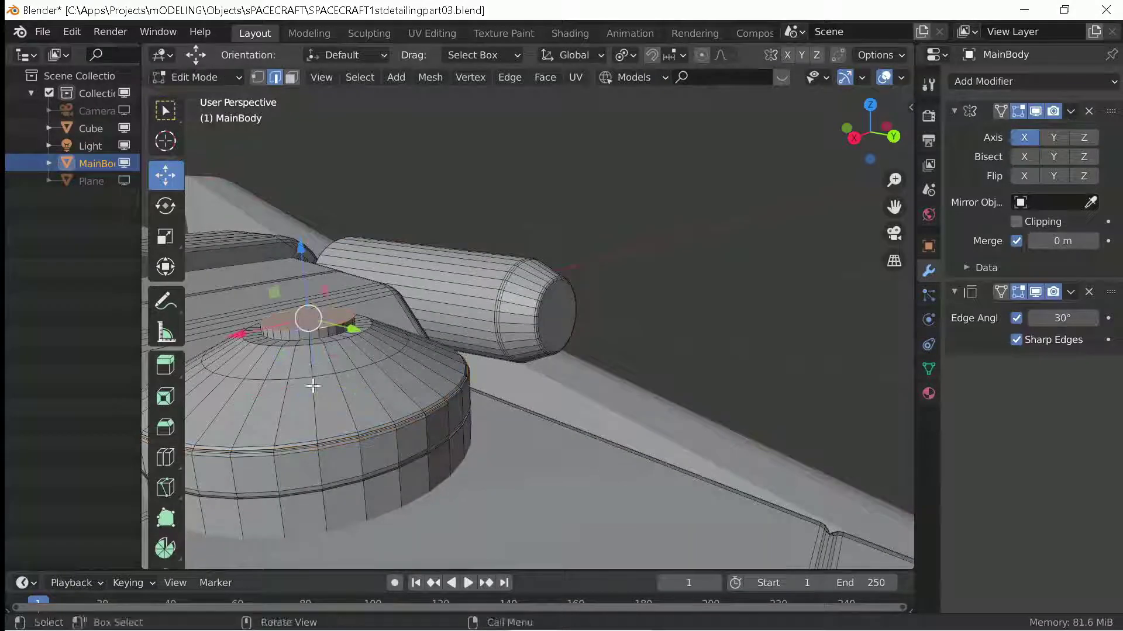
{"action": "key", "text": "ctrl+b"}
{"action": "left_click", "coordinate": [438, 431]}
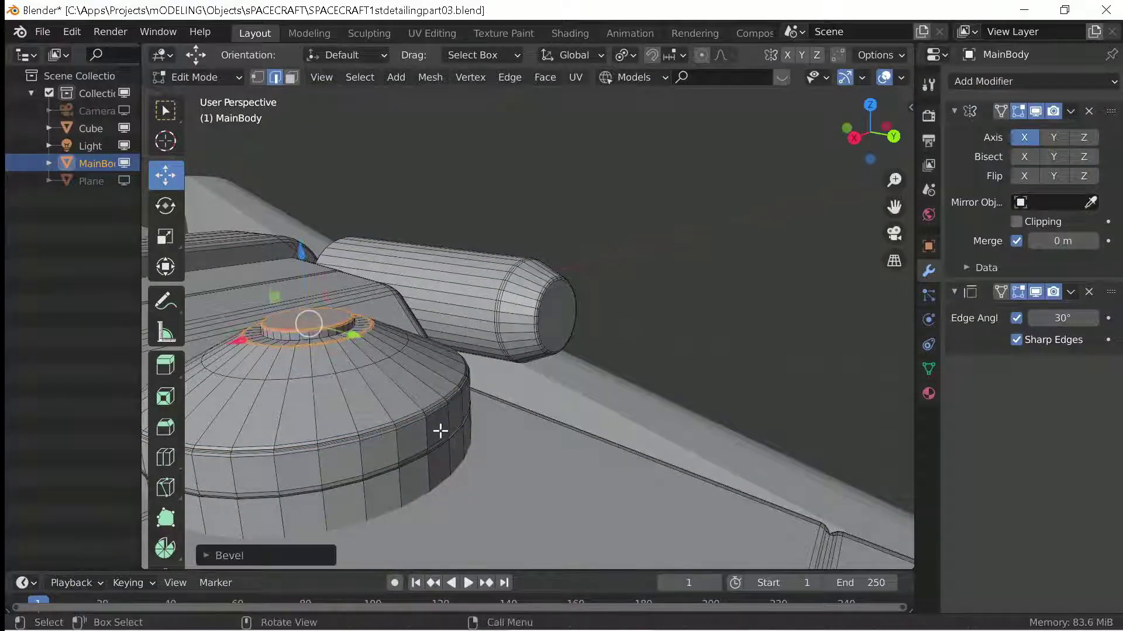
{"action": "key", "text": "Tab"}
Select the grooved panel's edge loops on the hull strip, then leave Edit Mode.
{"action": "mouse_move", "coordinate": [439, 431]}
{"action": "middle_mouse_down"}
{"action": "mouse_move", "coordinate": [360, 416]}
{"action": "mouse_move", "coordinate": [525, 440]}
{"action": "mouse_move", "coordinate": [432, 461]}
{"action": "middle_mouse_up"}
{"action": "key", "text": "Tab"}
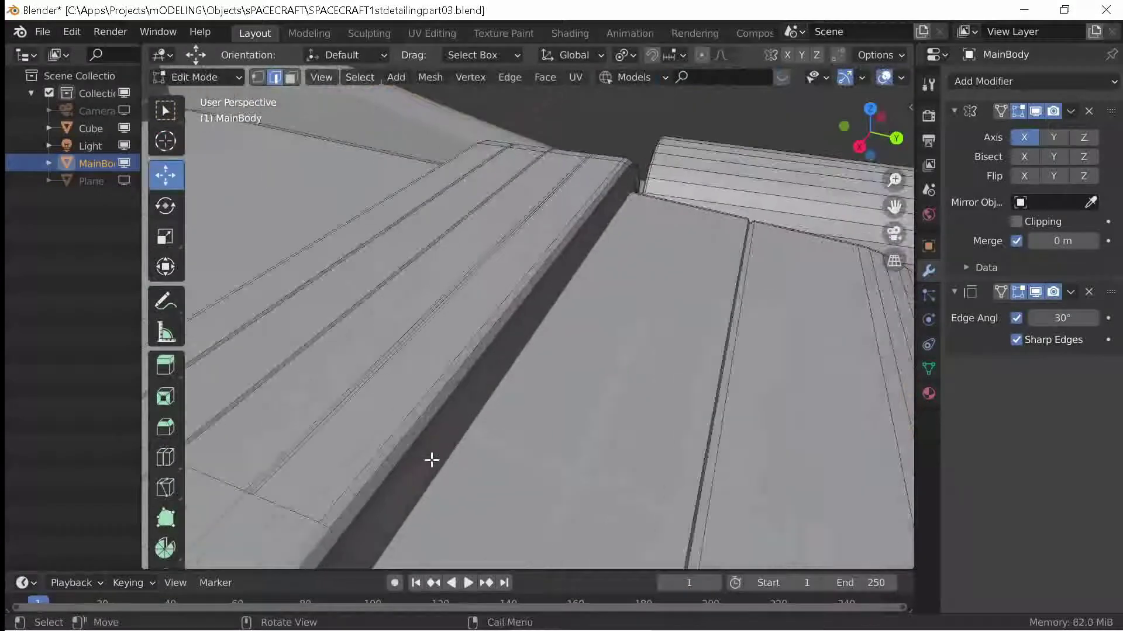
{"action": "middle_click_drag", "start_coordinate": [306, 385], "coordinate": [406, 429]}
{"action": "left_click", "coordinate": [406, 429]}
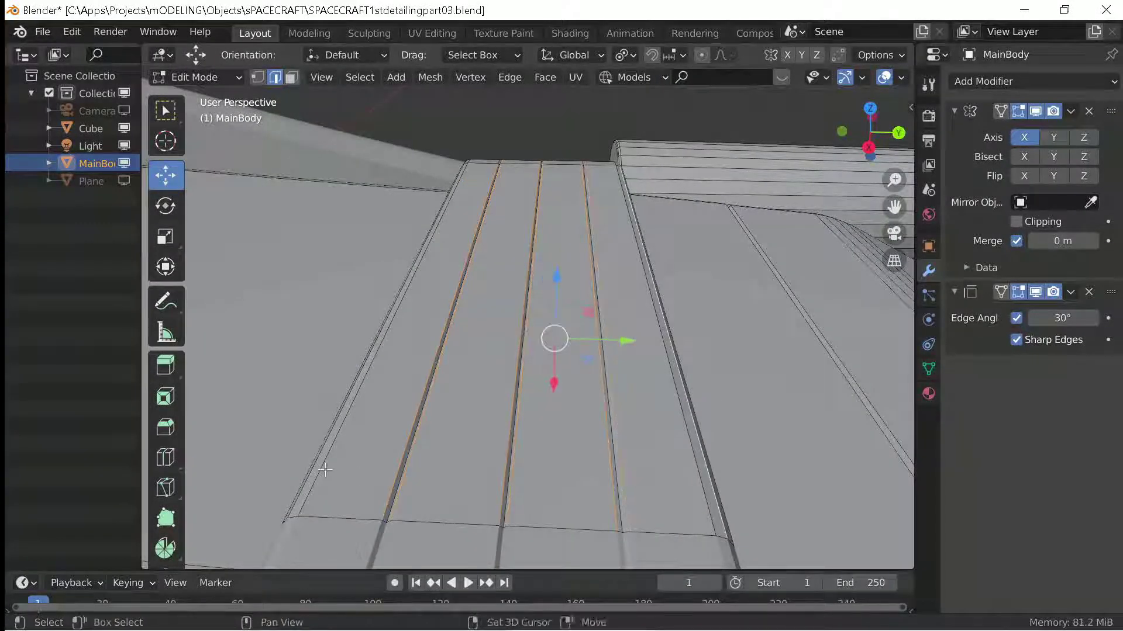
{"action": "middle_click_drag", "start_coordinate": [325, 470], "coordinate": [393, 440]}
{"action": "mouse_move", "coordinate": [461, 470]}
{"action": "middle_mouse_down"}
{"action": "mouse_move", "coordinate": [503, 448]}
{"action": "mouse_move", "coordinate": [417, 461]}
{"action": "mouse_move", "coordinate": [483, 462]}
{"action": "middle_mouse_up"}
{"action": "left_click", "coordinate": [514, 464], "text": "alt+shift"}
{"action": "key", "text": "Tab"}
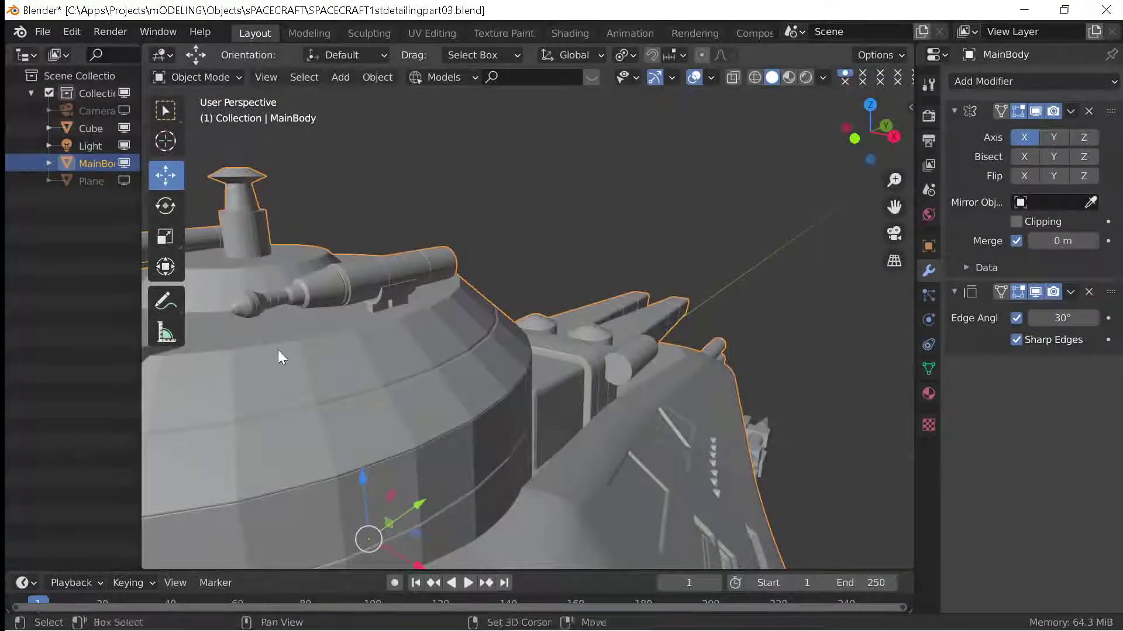
Orbit and zoom around the turret to frame its mushroom cap and the dome.
{"action": "key", "text": "Tab"}
{"action": "mouse_move", "coordinate": [281, 354]}
{"action": "middle_mouse_down"}
{"action": "mouse_move", "coordinate": [536, 409]}
{"action": "mouse_move", "coordinate": [549, 421]}
{"action": "mouse_move", "coordinate": [515, 495]}
{"action": "middle_mouse_up"}
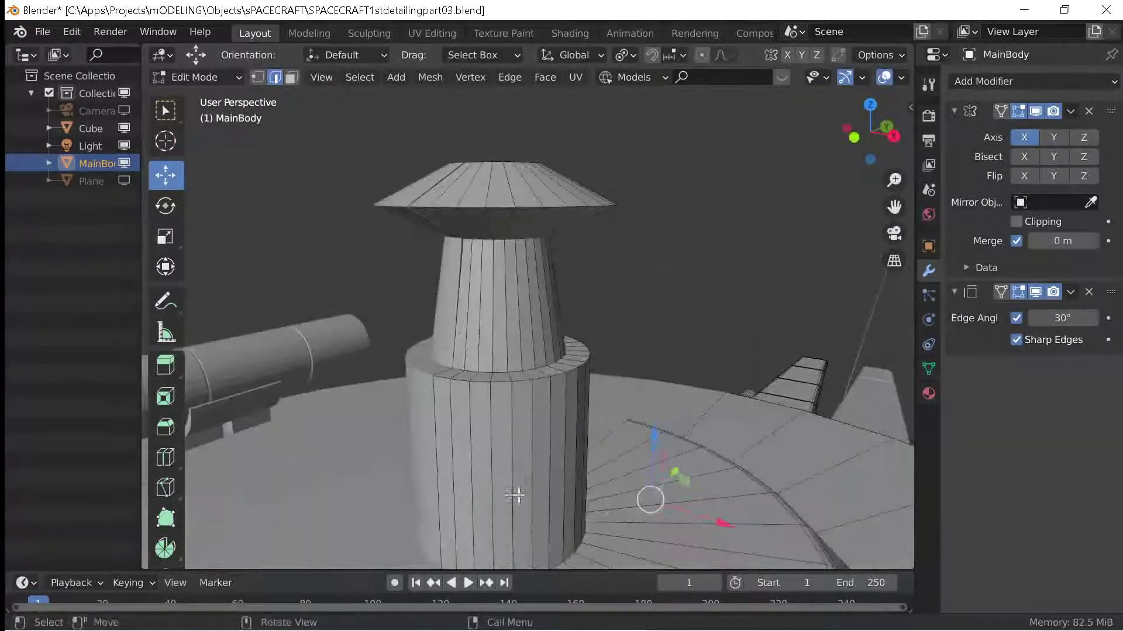
{"action": "middle_click_drag", "start_coordinate": [514, 366], "coordinate": [544, 509]}
{"action": "scroll", "coordinate": [544, 509], "scroll_direction": "down", "scroll_amount": 4}
{"action": "scroll", "coordinate": [549, 451], "scroll_direction": "up", "scroll_amount": 6}
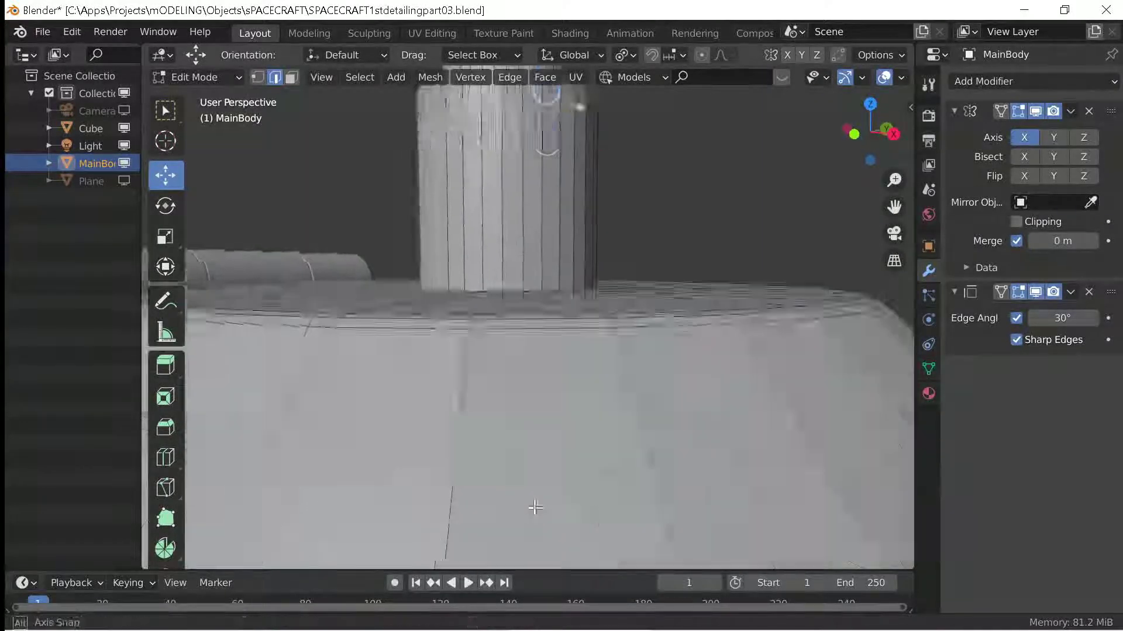
{"action": "scroll", "coordinate": [529, 511], "scroll_direction": "down", "scroll_amount": 2}
{"action": "scroll", "coordinate": [535, 508], "scroll_direction": "down", "scroll_amount": 3}
{"action": "middle_click_drag", "start_coordinate": [557, 451], "coordinate": [526, 325], "text": "shift"}
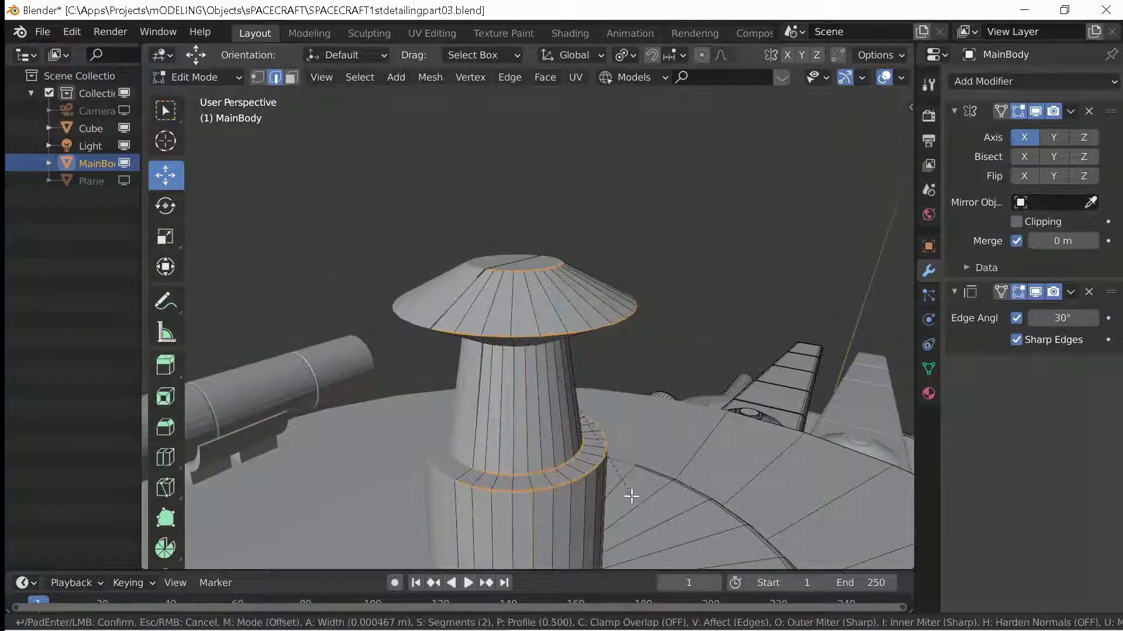
{"action": "key", "text": "Tab"}
{"action": "mouse_move", "coordinate": [611, 476]}
{"action": "middle_mouse_down"}
{"action": "mouse_move", "coordinate": [534, 362]}
{"action": "mouse_move", "coordinate": [576, 445]}
{"action": "middle_mouse_up"}
{"action": "key", "text": "Tab"}
Frame the selected turret edge loops and enable Clipping on the Mirror modifier.
{"action": "key", "text": "KP_Decimal"}
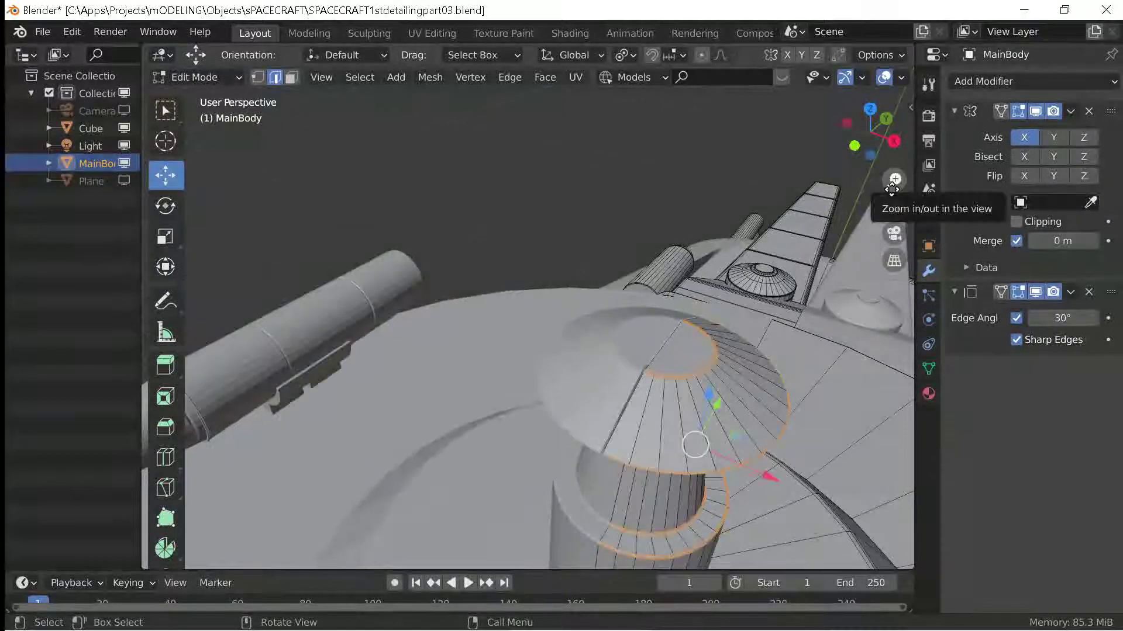
{"action": "scroll", "coordinate": [801, 293], "scroll_direction": "up", "scroll_amount": 2}
{"action": "scroll", "coordinate": [801, 292], "scroll_direction": "up", "scroll_amount": 2}
{"action": "scroll", "coordinate": [801, 293], "scroll_direction": "up", "scroll_amount": 2}
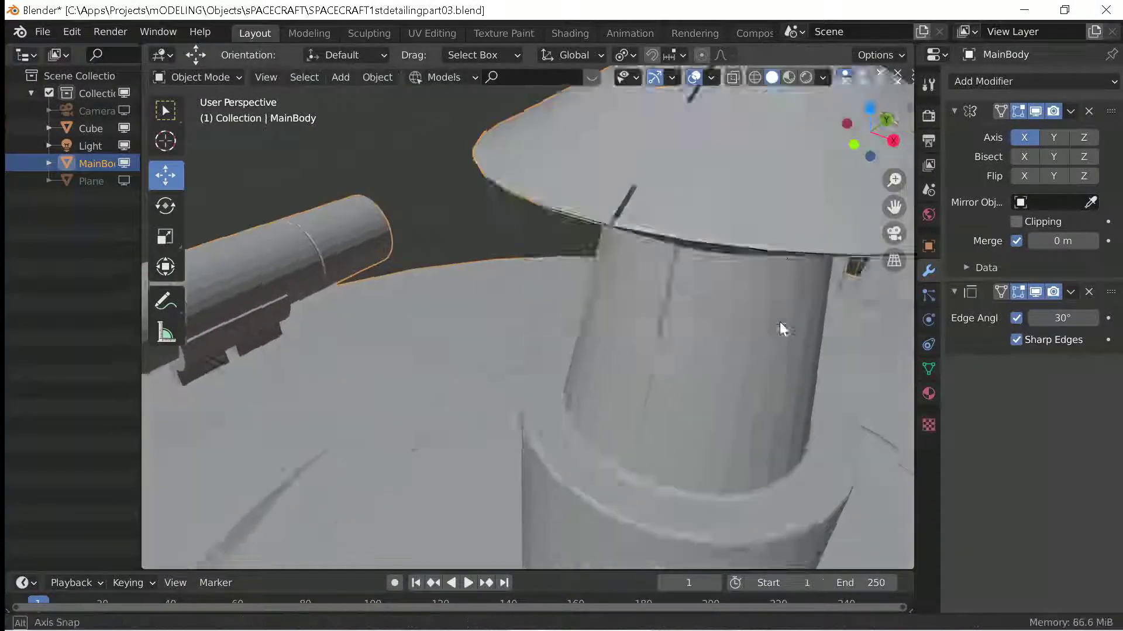
{"action": "key", "text": "g"}
{"action": "left_click", "coordinate": [820, 324]}
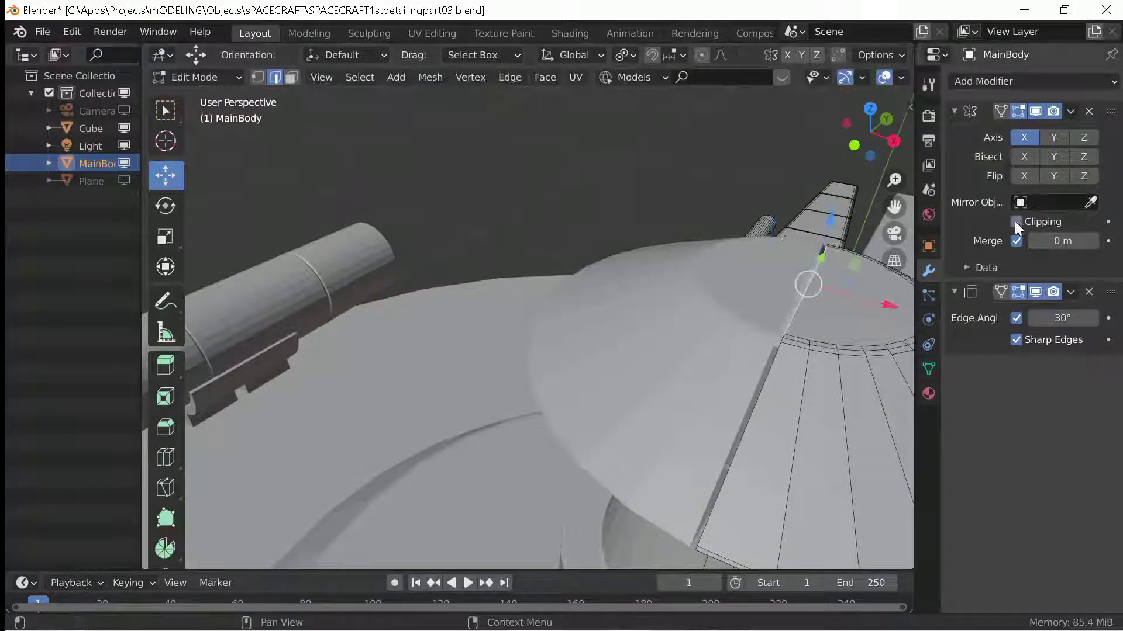
Pan across the dome and cannon pod area to check the turret.
{"action": "middle_click_drag", "start_coordinate": [754, 417], "coordinate": [835, 344], "text": "shift"}
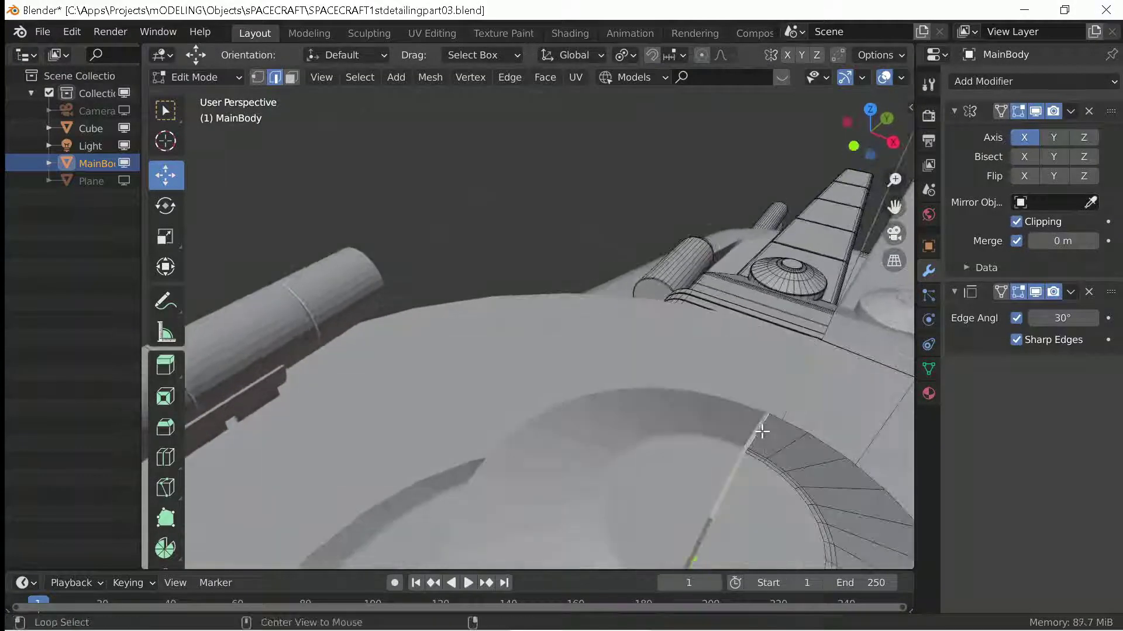
{"action": "middle_click_drag", "start_coordinate": [740, 485], "coordinate": [800, 236], "text": "shift"}
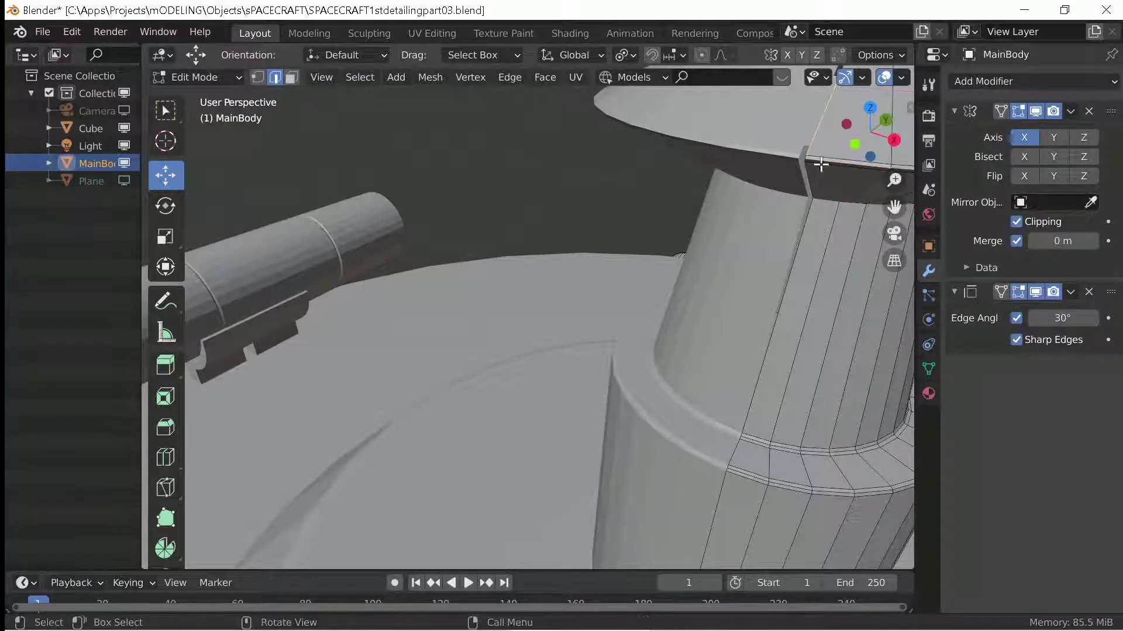
{"action": "mouse_move", "coordinate": [820, 165]}
{"action": "middle_mouse_down", "text": "shift"}
{"action": "mouse_move", "coordinate": [784, 242]}
{"action": "mouse_move", "coordinate": [769, 232]}
{"action": "middle_mouse_up", "text": "shift"}
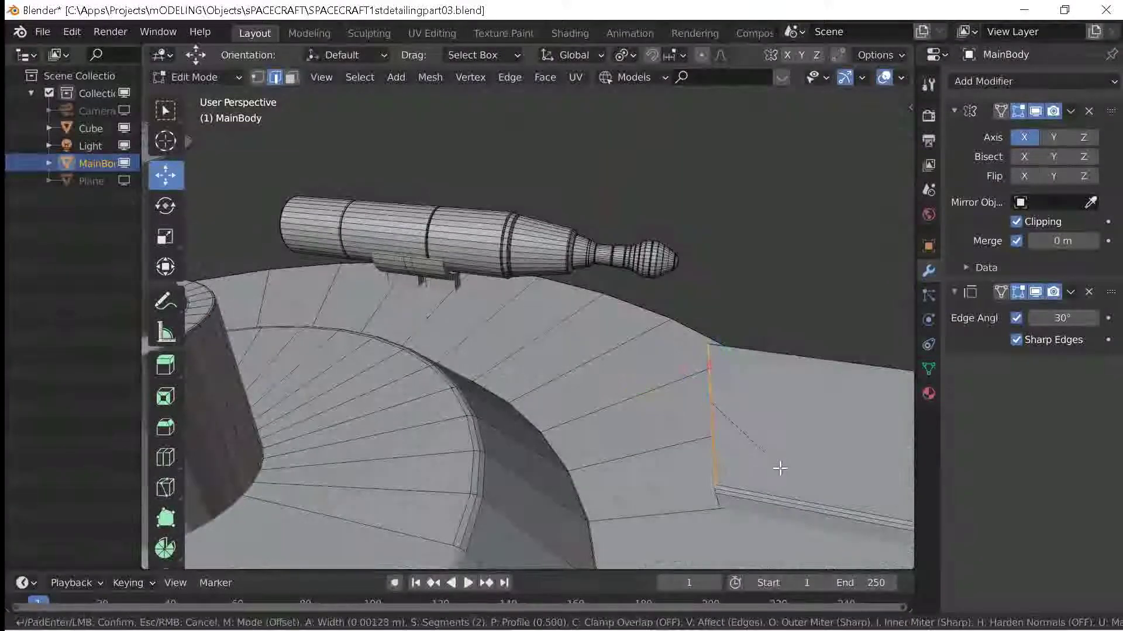
{"action": "key", "text": "Tab"}
{"action": "key", "text": "Tab"}
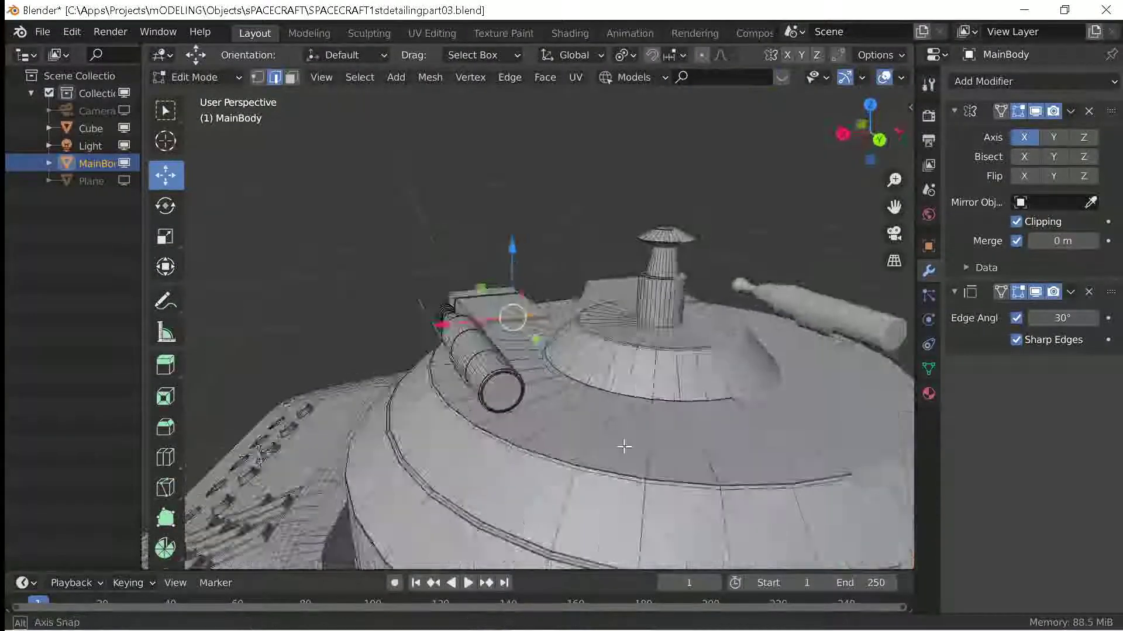
{"action": "key", "text": "Tab"}
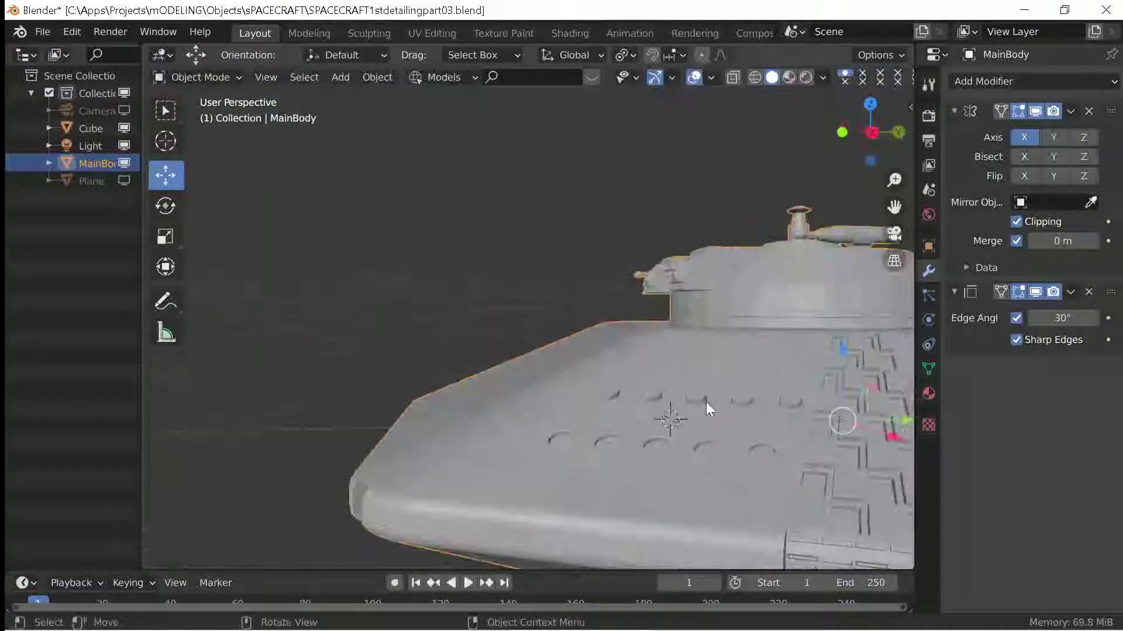